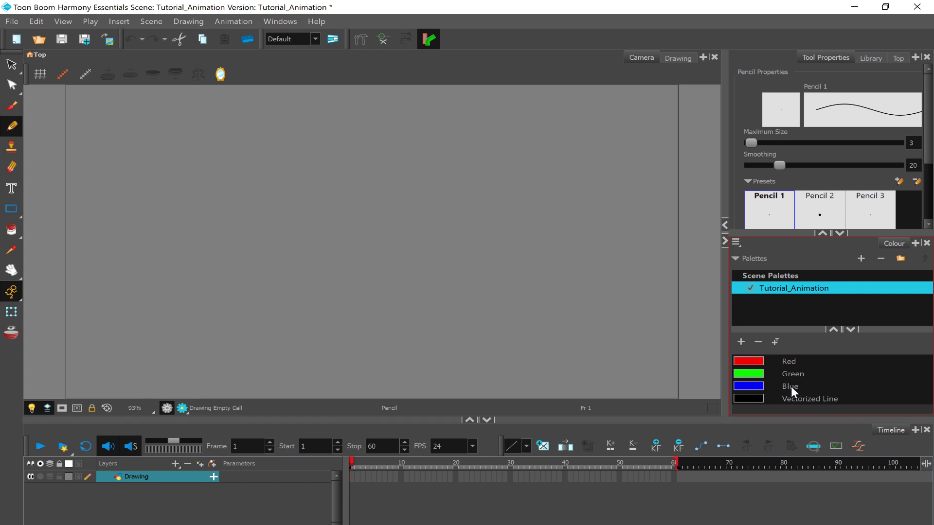
Step: Add a new colour to the Tutorial_Animation palette and mix it to a dark teal blue with hue 197
{"action": "left_click", "coordinate": [791, 386]}
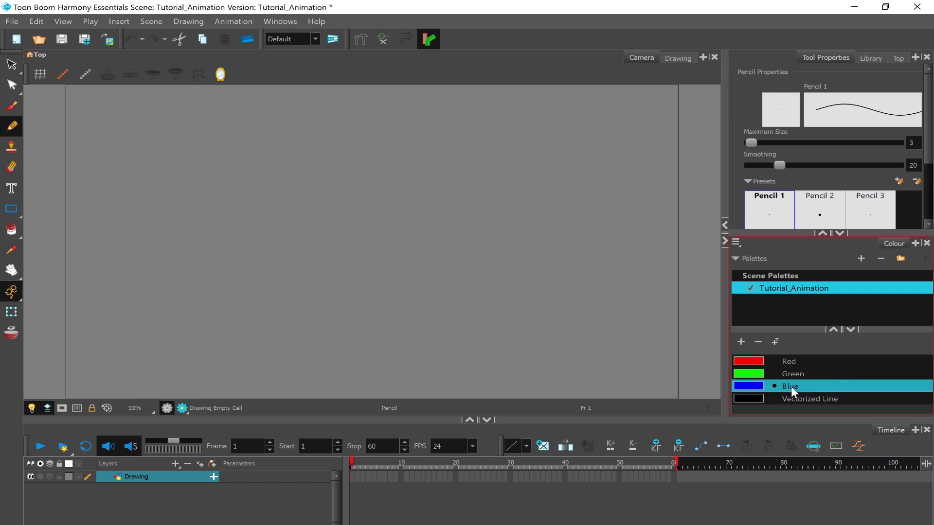
{"action": "left_click", "coordinate": [741, 342]}
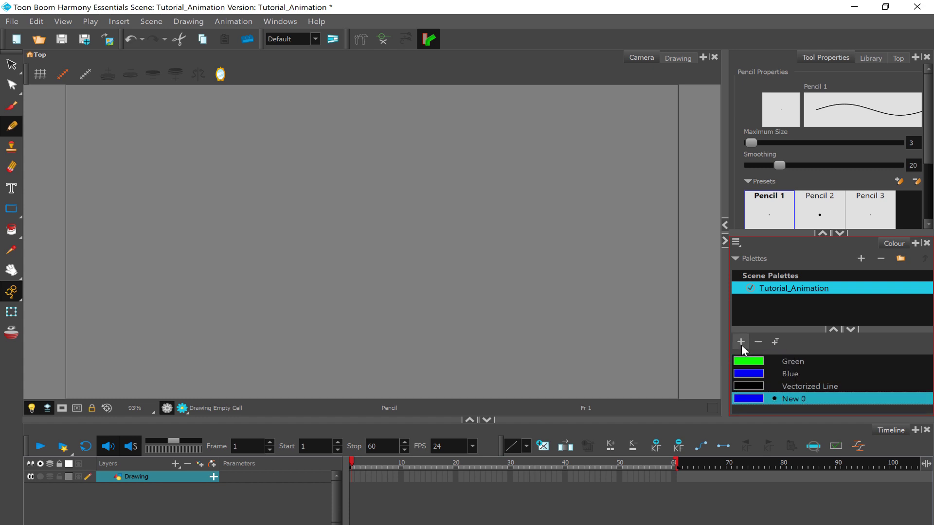
{"action": "right_click", "coordinate": [781, 400]}
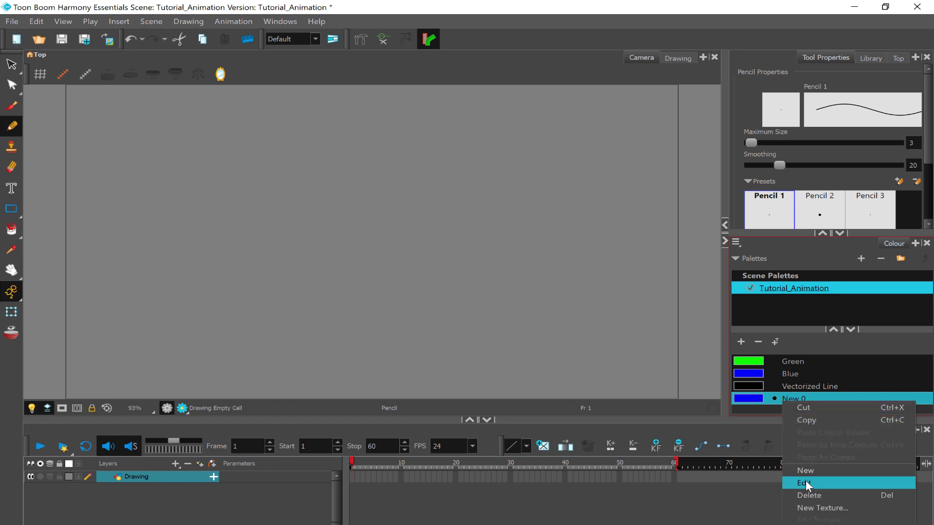
{"action": "left_click", "coordinate": [806, 480]}
{"action": "left_click", "coordinate": [528, 224]}
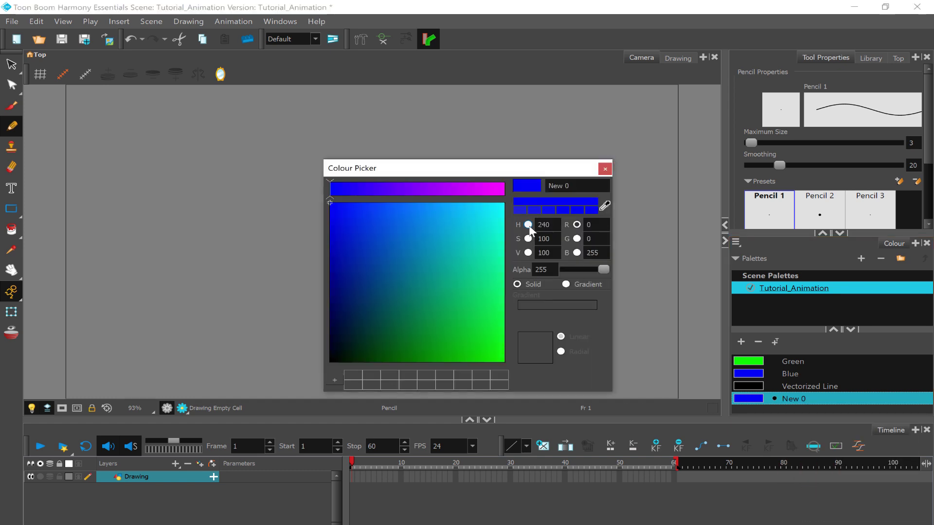
{"action": "left_click_drag", "start_coordinate": [504, 203], "coordinate": [371, 203]}
{"action": "left_click_drag", "start_coordinate": [367, 189], "coordinate": [360, 189]}
{"action": "left_click", "coordinate": [425, 189]}
{"action": "left_click_drag", "start_coordinate": [438, 230], "coordinate": [464, 284]}
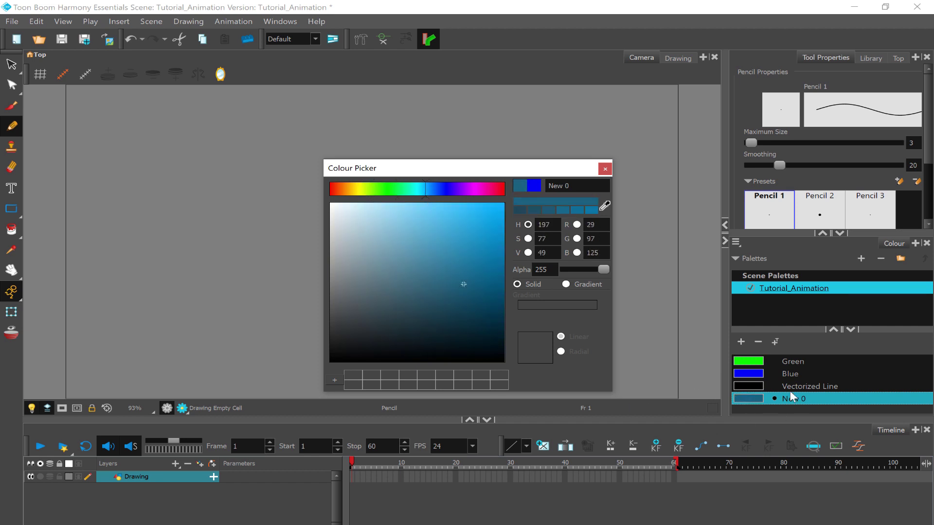
{"action": "left_click", "coordinate": [456, 308]}
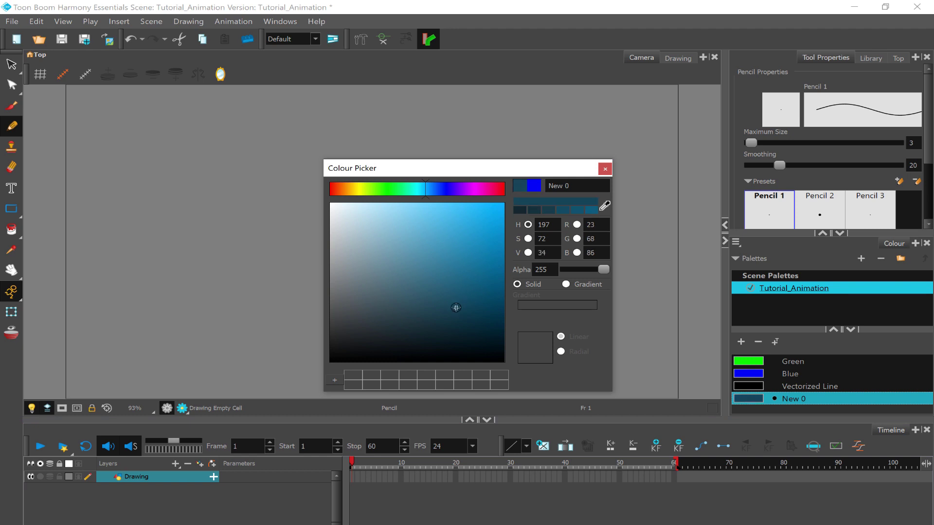
{"action": "mouse_move", "coordinate": [456, 308]}
{"action": "left_mouse_down"}
{"action": "mouse_move", "coordinate": [461, 298]}
{"action": "mouse_move", "coordinate": [470, 307]}
{"action": "left_mouse_up"}
Step: Name the new palette colour "sketch" and close the colour picker
{"action": "key", "text": "Tab"}
{"action": "type", "text": "sketch"}
{"action": "left_click", "coordinate": [605, 169]}
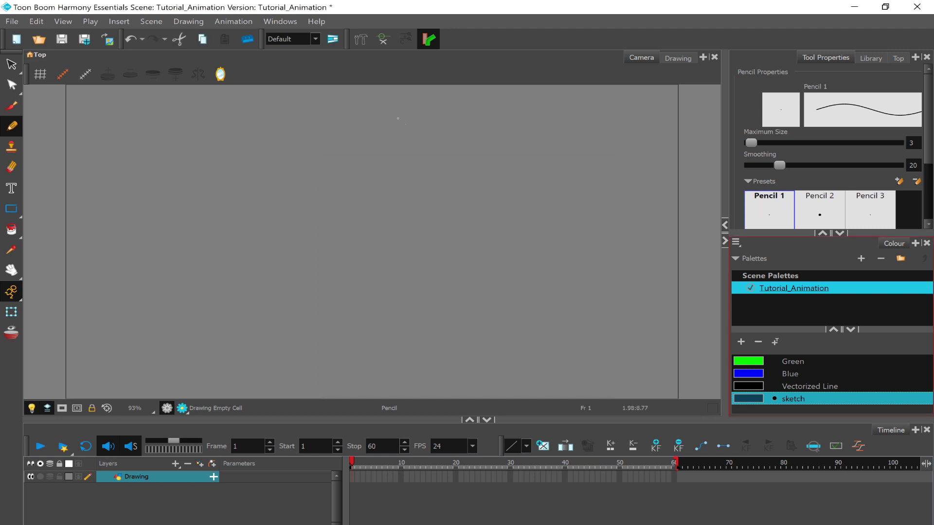
Step: Switch to the Brush tool and set its maximum size to 3
{"action": "left_click", "coordinate": [18, 107]}
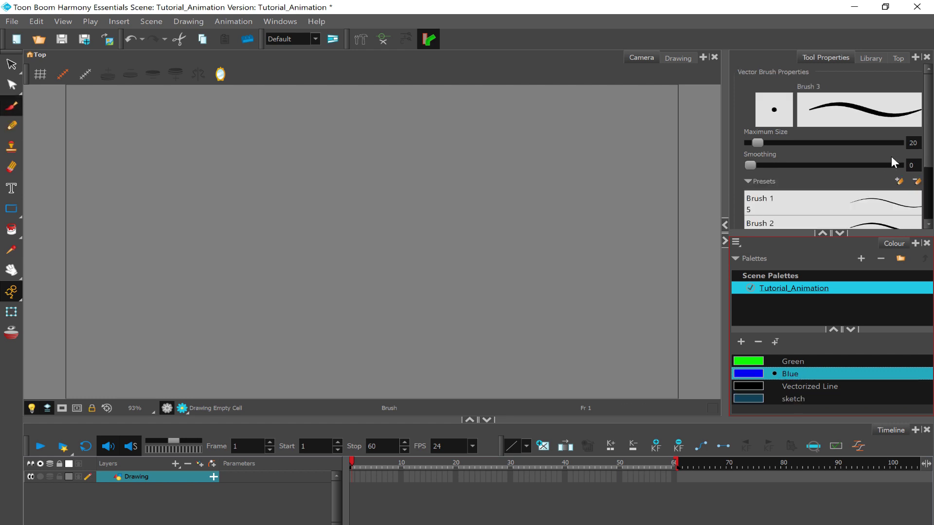
{"action": "left_click", "coordinate": [912, 142]}
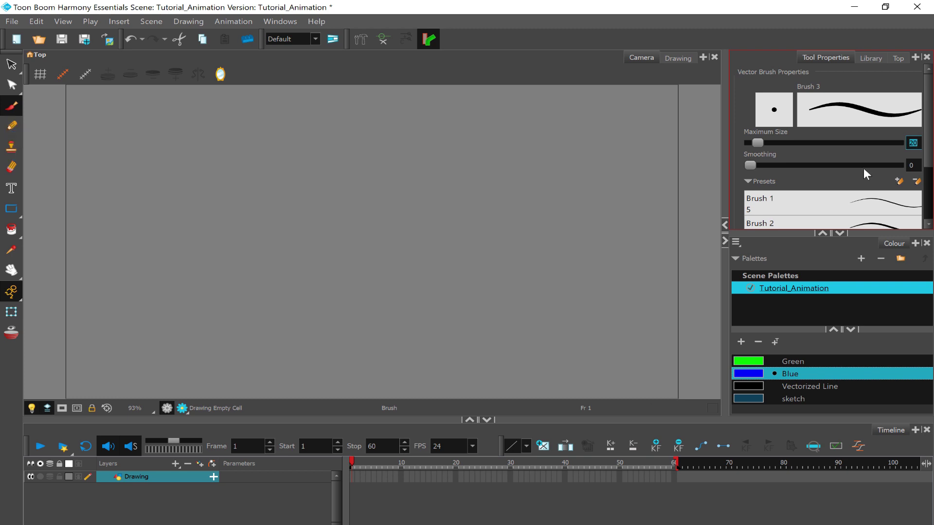
{"action": "type", "text": "3"}
{"action": "scroll", "coordinate": [414, 194], "scroll_direction": "up", "scroll_amount": 1}
{"action": "mouse_move", "coordinate": [393, 143]}
{"action": "left_mouse_down"}
{"action": "mouse_move", "coordinate": [436, 265]}
{"action": "mouse_move", "coordinate": [486, 253]}
{"action": "mouse_move", "coordinate": [447, 244]}
{"action": "mouse_move", "coordinate": [563, 219]}
{"action": "mouse_move", "coordinate": [538, 325]}
{"action": "left_mouse_up"}
{"action": "left_click", "coordinate": [131, 39]}
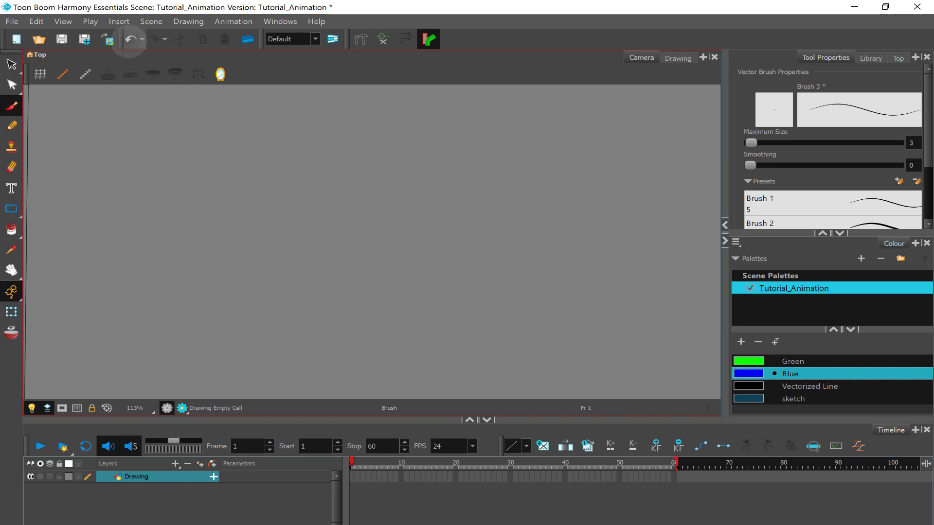
Step: Sketch a rough circle for the head on frame 1 with overlapping blue brush strokes
{"action": "scroll", "coordinate": [172, 208], "scroll_direction": "down", "scroll_amount": 1}
{"action": "scroll", "coordinate": [194, 219], "scroll_direction": "up", "scroll_amount": 3}
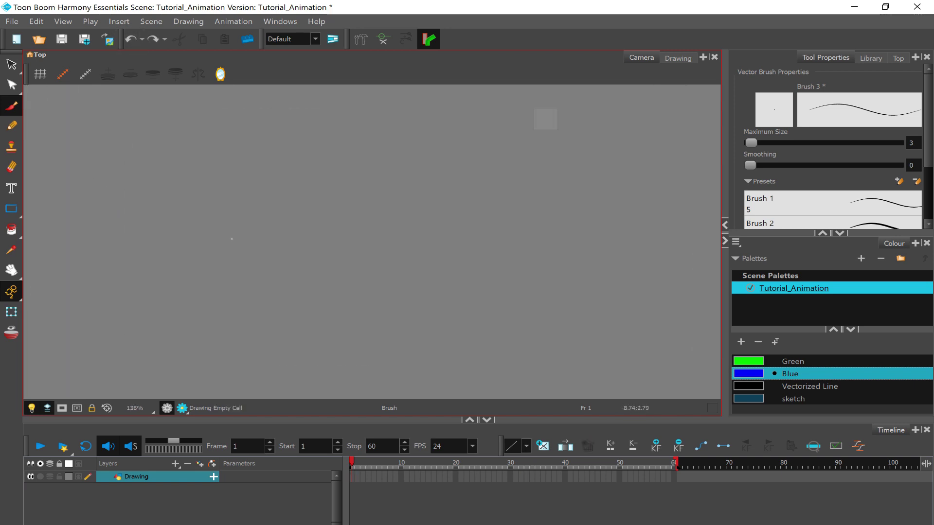
{"action": "mouse_move", "coordinate": [395, 158]}
{"action": "left_mouse_down"}
{"action": "mouse_move", "coordinate": [343, 190]}
{"action": "mouse_move", "coordinate": [327, 219]}
{"action": "mouse_move", "coordinate": [331, 251]}
{"action": "mouse_move", "coordinate": [356, 285]}
{"action": "mouse_move", "coordinate": [433, 287]}
{"action": "mouse_move", "coordinate": [468, 233]}
{"action": "left_mouse_up"}
{"action": "mouse_move", "coordinate": [467, 217]}
{"action": "left_mouse_down"}
{"action": "mouse_move", "coordinate": [445, 174]}
{"action": "mouse_move", "coordinate": [338, 193]}
{"action": "left_mouse_up"}
{"action": "left_click_drag", "start_coordinate": [429, 161], "coordinate": [329, 202]}
{"action": "left_click_drag", "start_coordinate": [459, 186], "coordinate": [359, 168]}
{"action": "mouse_move", "coordinate": [441, 171]}
{"action": "left_mouse_down"}
{"action": "mouse_move", "coordinate": [473, 243]}
{"action": "mouse_move", "coordinate": [327, 231]}
{"action": "left_mouse_up"}
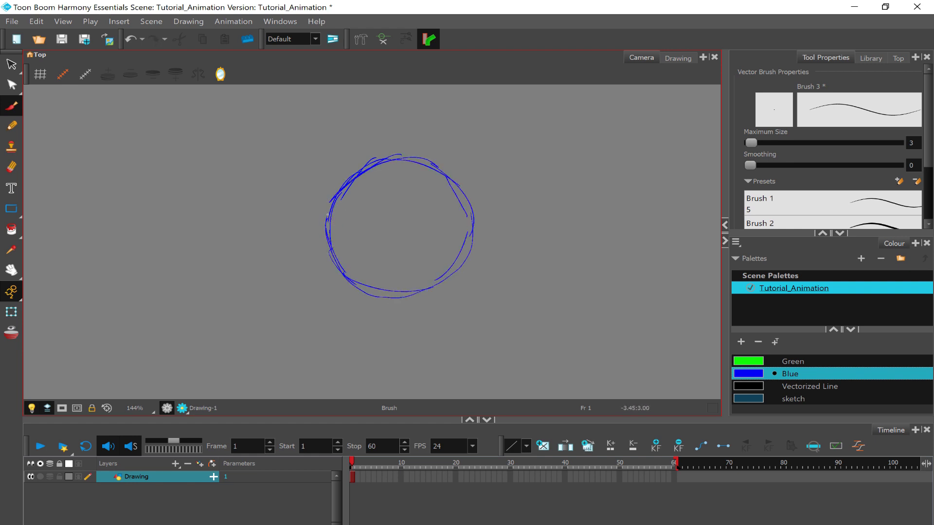
{"action": "mouse_move", "coordinate": [359, 290]}
{"action": "left_mouse_down"}
{"action": "mouse_move", "coordinate": [328, 200]}
{"action": "mouse_move", "coordinate": [346, 271]}
{"action": "mouse_move", "coordinate": [410, 286]}
{"action": "mouse_move", "coordinate": [455, 281]}
{"action": "left_mouse_up"}
{"action": "mouse_move", "coordinate": [469, 249]}
{"action": "left_mouse_down"}
{"action": "mouse_move", "coordinate": [461, 199]}
{"action": "mouse_move", "coordinate": [412, 160]}
{"action": "left_mouse_up"}
{"action": "left_click_drag", "start_coordinate": [393, 160], "coordinate": [378, 162]}
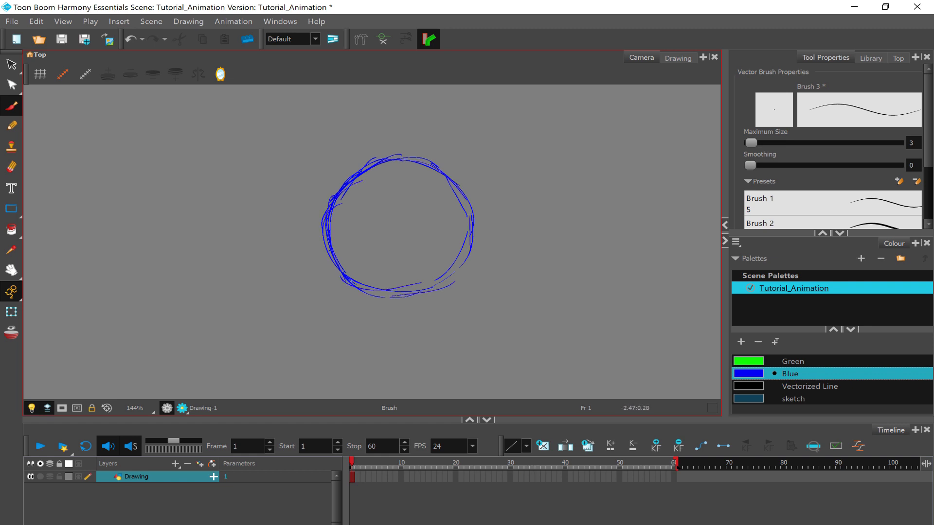
Step: Reinforce the lower-left curve of the head circle with several overlapping brush strokes
{"action": "scroll", "coordinate": [359, 254], "scroll_direction": "up", "scroll_amount": 6}
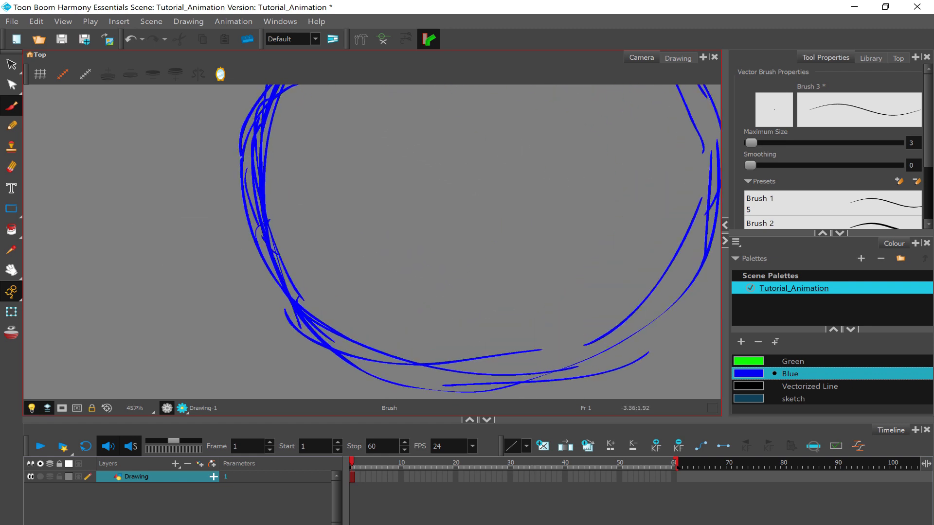
{"action": "left_click_drag", "start_coordinate": [243, 179], "coordinate": [285, 300]}
{"action": "left_click_drag", "start_coordinate": [249, 209], "coordinate": [321, 335]}
{"action": "left_click_drag", "start_coordinate": [259, 234], "coordinate": [288, 299]}
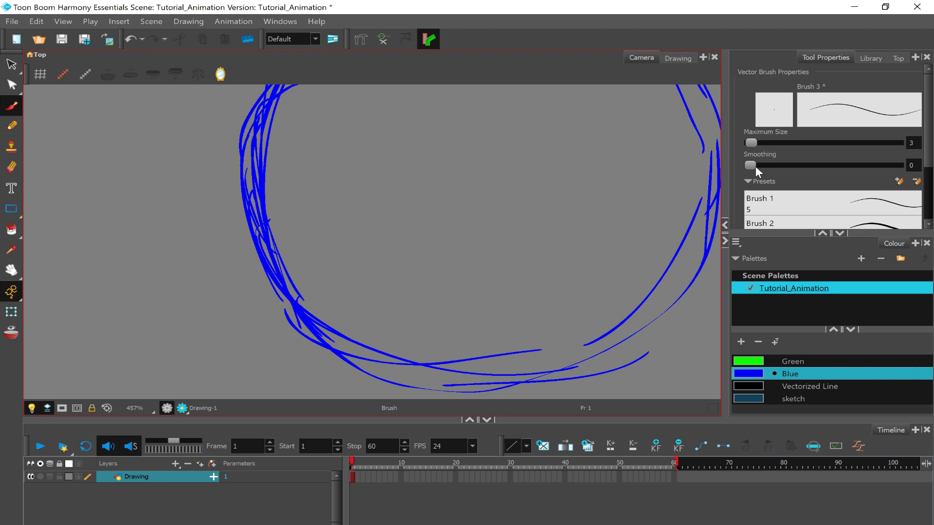
Step: Test a brush smoothing of about 96.5 with a zigzag stroke inside the circle, undo it and return smoothing to 0
{"action": "left_click_drag", "start_coordinate": [752, 165], "coordinate": [894, 165]}
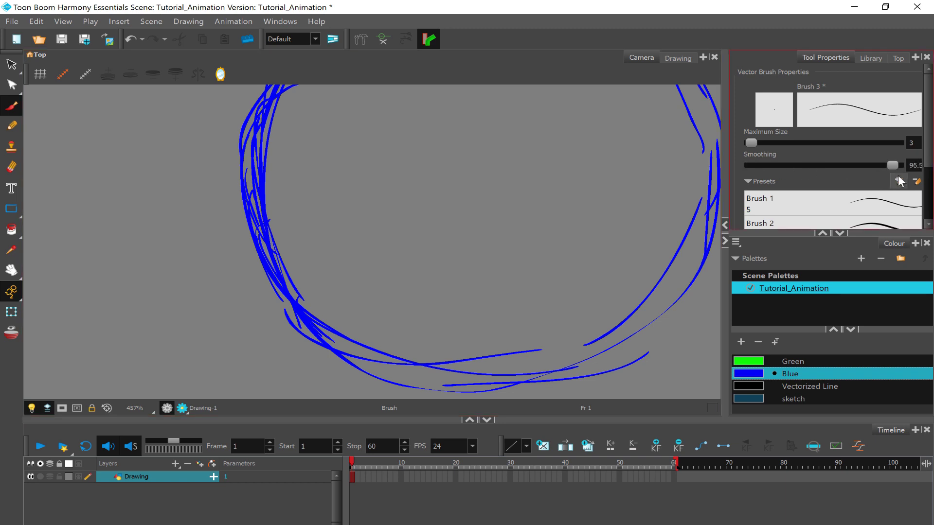
{"action": "mouse_move", "coordinate": [488, 126]}
{"action": "left_mouse_down"}
{"action": "mouse_move", "coordinate": [403, 219]}
{"action": "mouse_move", "coordinate": [459, 299]}
{"action": "mouse_move", "coordinate": [634, 202]}
{"action": "left_mouse_up"}
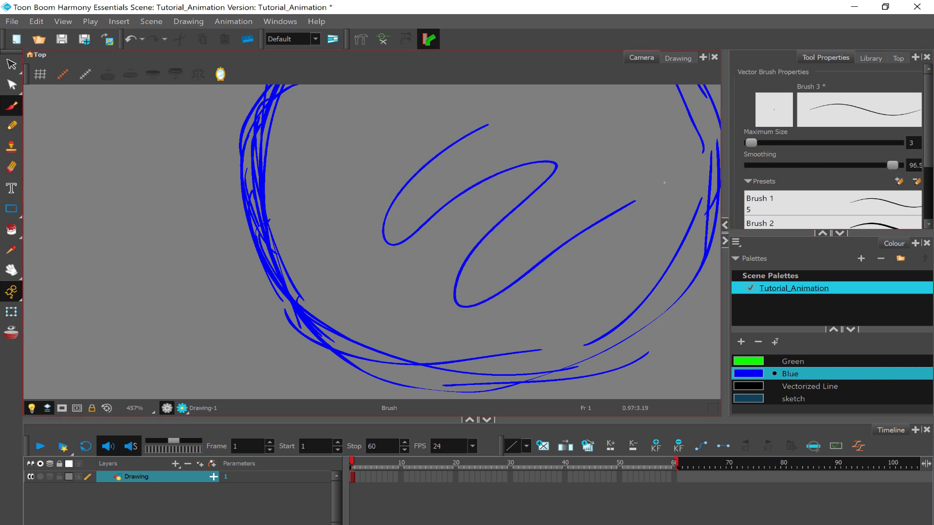
{"action": "left_click", "coordinate": [132, 38]}
{"action": "left_click", "coordinate": [884, 166]}
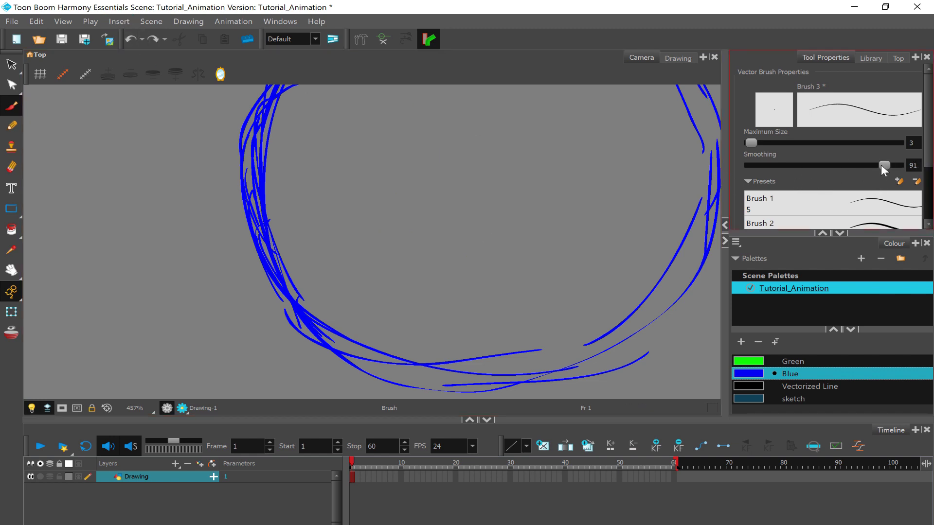
{"action": "left_click_drag", "start_coordinate": [797, 173], "coordinate": [736, 168]}
Step: Add more rough brush strokes along the bottom and left edge of the head circle
{"action": "left_click_drag", "start_coordinate": [341, 354], "coordinate": [489, 377]}
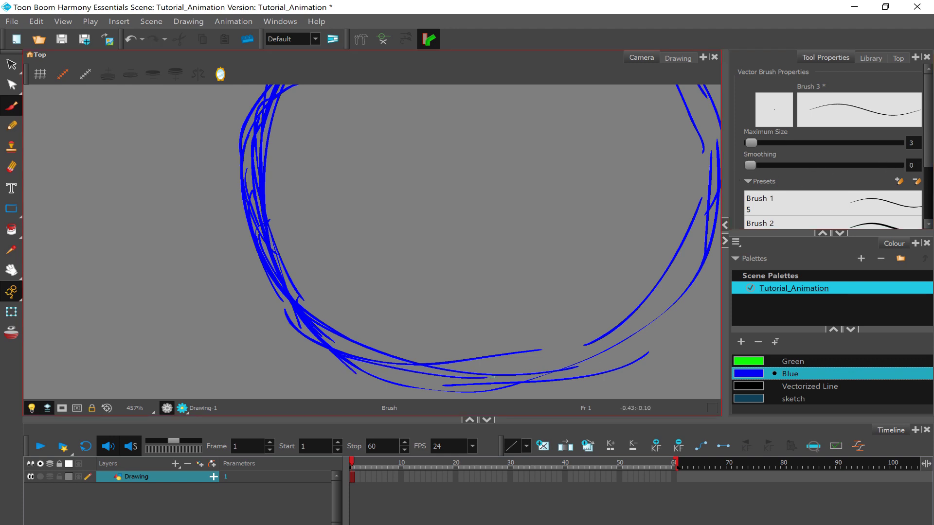
{"action": "scroll", "coordinate": [493, 376], "scroll_direction": "down", "scroll_amount": 3}
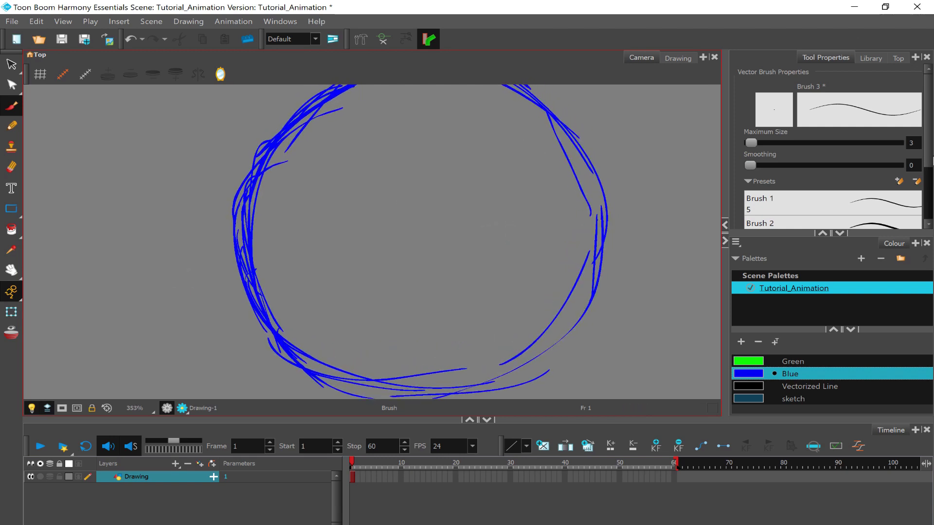
{"action": "scroll", "coordinate": [844, 148], "scroll_direction": "down", "scroll_amount": 3}
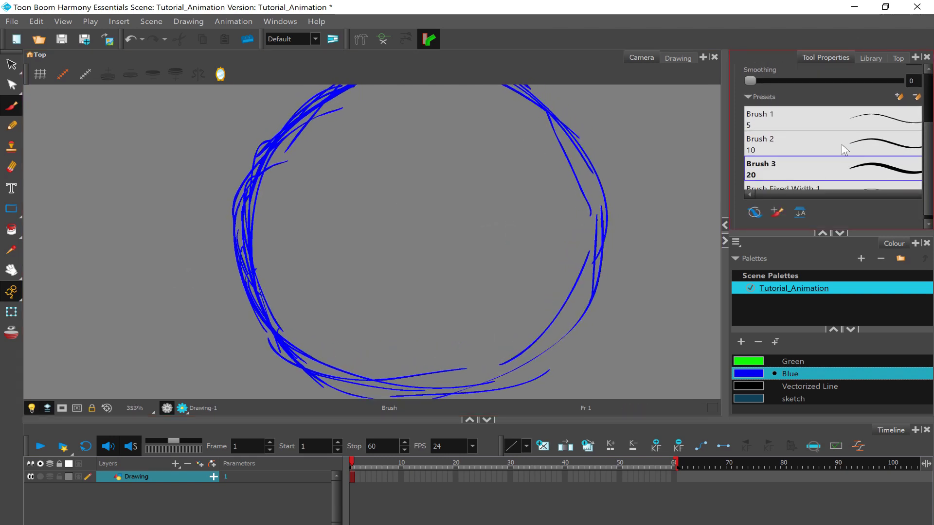
{"action": "scroll", "coordinate": [844, 148], "scroll_direction": "down", "scroll_amount": 2}
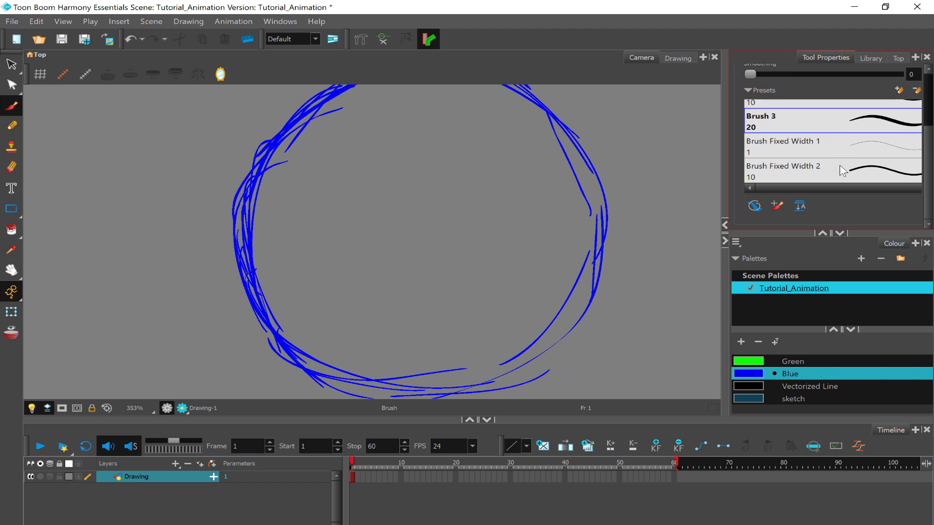
{"action": "scroll", "coordinate": [831, 148], "scroll_direction": "up", "scroll_amount": 3}
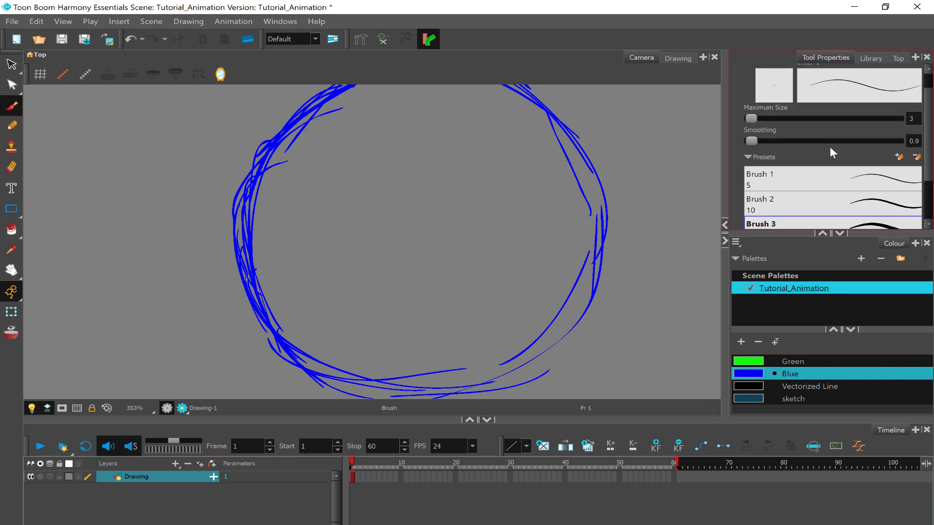
{"action": "scroll", "coordinate": [112, 331], "scroll_direction": "up", "scroll_amount": 1}
{"action": "scroll", "coordinate": [198, 224], "scroll_direction": "up", "scroll_amount": 1}
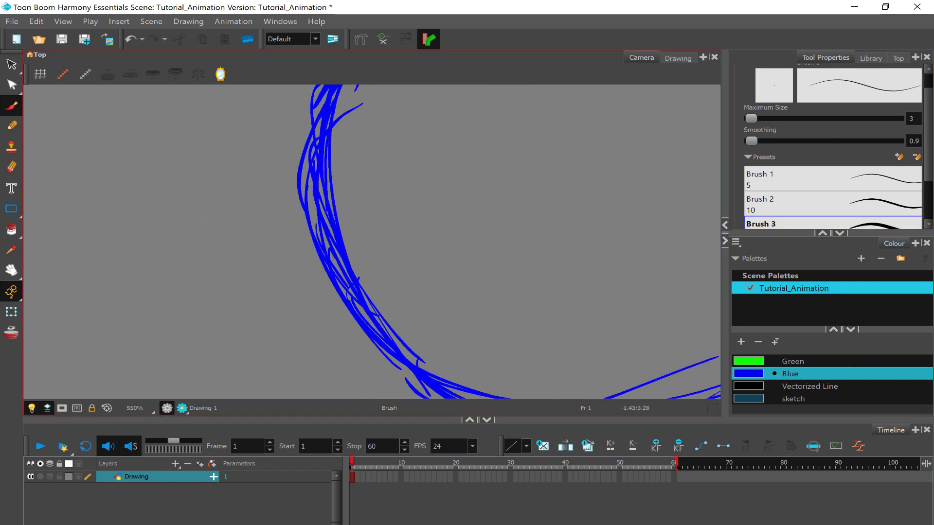
{"action": "scroll", "coordinate": [198, 225], "scroll_direction": "down", "scroll_amount": 3}
{"action": "scroll", "coordinate": [197, 224], "scroll_direction": "up", "scroll_amount": 2}
{"action": "mouse_move", "coordinate": [340, 291]}
{"action": "left_mouse_down"}
{"action": "mouse_move", "coordinate": [321, 180]}
{"action": "mouse_move", "coordinate": [339, 213]}
{"action": "left_mouse_up"}
{"action": "mouse_move", "coordinate": [333, 202]}
{"action": "left_mouse_down"}
{"action": "mouse_move", "coordinate": [347, 286]}
{"action": "mouse_move", "coordinate": [340, 264]}
{"action": "left_mouse_up"}
{"action": "scroll", "coordinate": [507, 262], "scroll_direction": "up", "scroll_amount": 1}
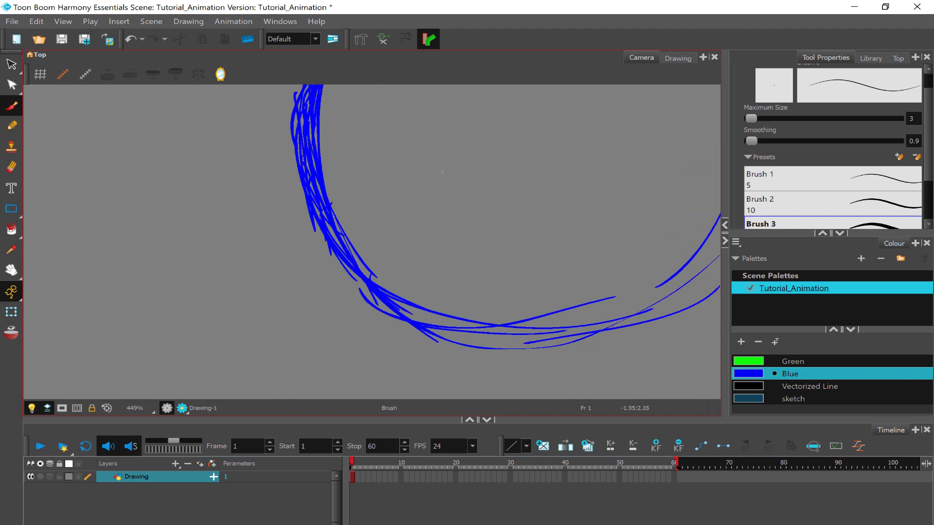
Step: Sketch the left eye with its eyebrow, the nose, the mouth and a protruding chin on the head circle
{"action": "left_click_drag", "start_coordinate": [354, 223], "coordinate": [452, 158]}
{"action": "mouse_move", "coordinate": [351, 265]}
{"action": "left_mouse_down"}
{"action": "mouse_move", "coordinate": [392, 289]}
{"action": "mouse_move", "coordinate": [455, 250]}
{"action": "left_mouse_up"}
{"action": "left_click_drag", "start_coordinate": [331, 263], "coordinate": [386, 207]}
{"action": "scroll", "coordinate": [372, 242], "scroll_direction": "up", "scroll_amount": 1}
{"action": "left_click_drag", "start_coordinate": [390, 253], "coordinate": [403, 278]}
{"action": "left_click_drag", "start_coordinate": [430, 284], "coordinate": [548, 191]}
{"action": "mouse_move", "coordinate": [354, 312]}
{"action": "left_mouse_down"}
{"action": "mouse_move", "coordinate": [508, 284]}
{"action": "mouse_move", "coordinate": [438, 295]}
{"action": "left_mouse_up"}
{"action": "scroll", "coordinate": [372, 242], "scroll_direction": "down", "scroll_amount": 2}
{"action": "scroll", "coordinate": [196, 145], "scroll_direction": "up", "scroll_amount": 2}
{"action": "left_click_drag", "start_coordinate": [389, 156], "coordinate": [370, 244]}
{"action": "left_click_drag", "start_coordinate": [360, 155], "coordinate": [403, 209]}
{"action": "scroll", "coordinate": [311, 224], "scroll_direction": "down", "scroll_amount": 3}
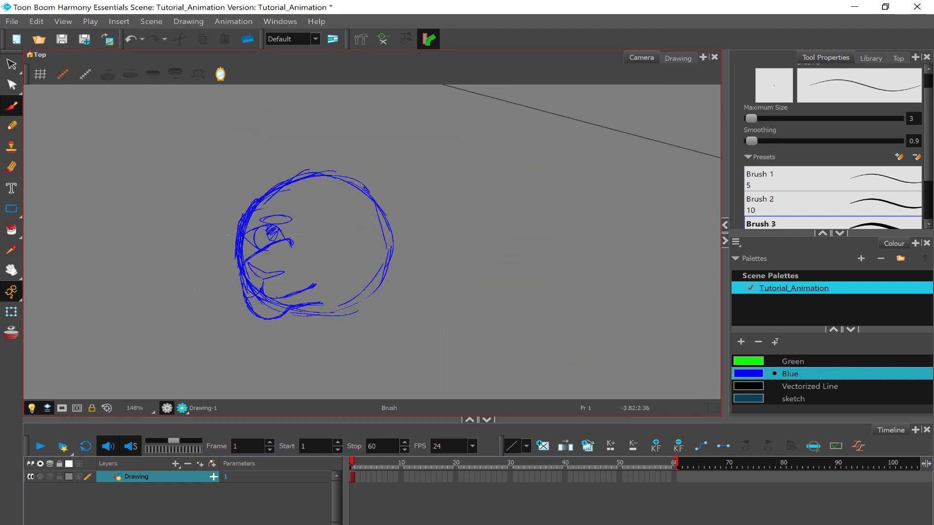
Step: Sketch the second eye, with a shaded pupil and an eyebrow, in the middle of the face
{"action": "scroll", "coordinate": [340, 195], "scroll_direction": "up", "scroll_amount": 4}
{"action": "left_click_drag", "start_coordinate": [486, 204], "coordinate": [646, 141]}
{"action": "scroll", "coordinate": [339, 292], "scroll_direction": "down", "scroll_amount": 6}
{"action": "scroll", "coordinate": [340, 292], "scroll_direction": "up", "scroll_amount": 2}
{"action": "key", "text": "alt+e"}
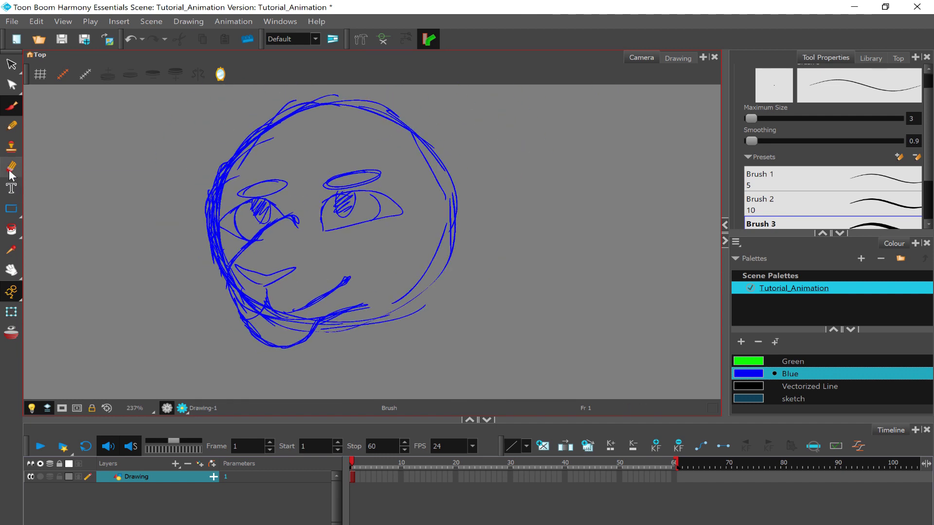
{"action": "left_click_drag", "start_coordinate": [340, 341], "coordinate": [437, 277]}
{"action": "scroll", "coordinate": [817, 208], "scroll_direction": "up", "scroll_amount": 1}
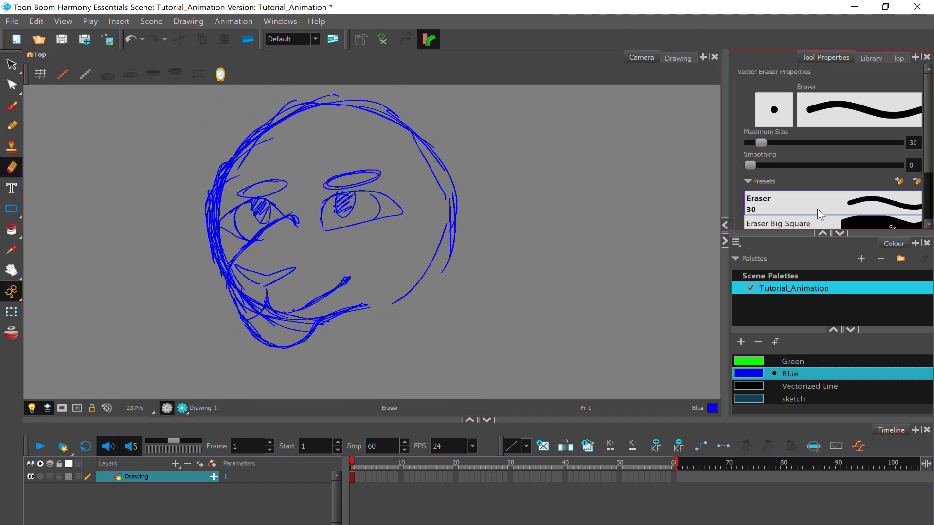
{"action": "key", "text": "ctrl+z"}
{"action": "key", "text": "alt+b"}
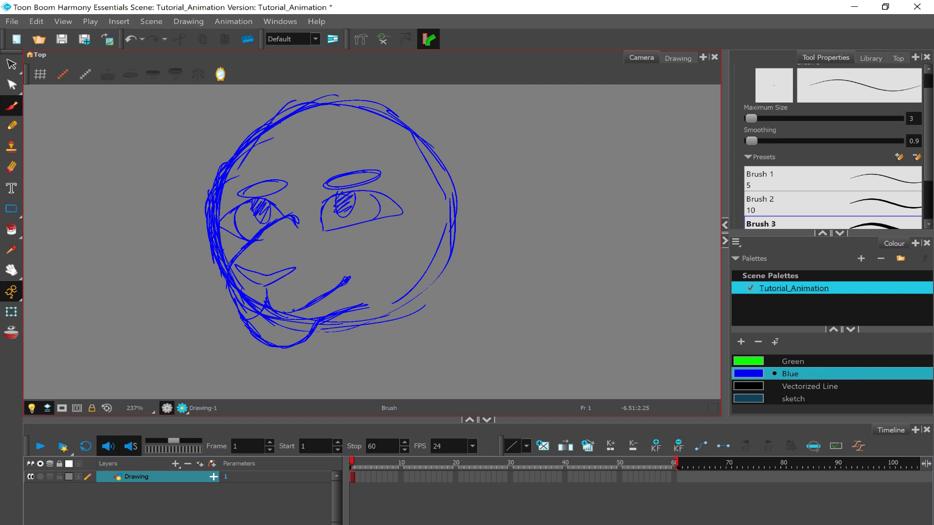
Step: Erase the stray outer strokes along the head's lower-right and right outline with the size 30 eraser
{"action": "left_click", "coordinate": [11, 170]}
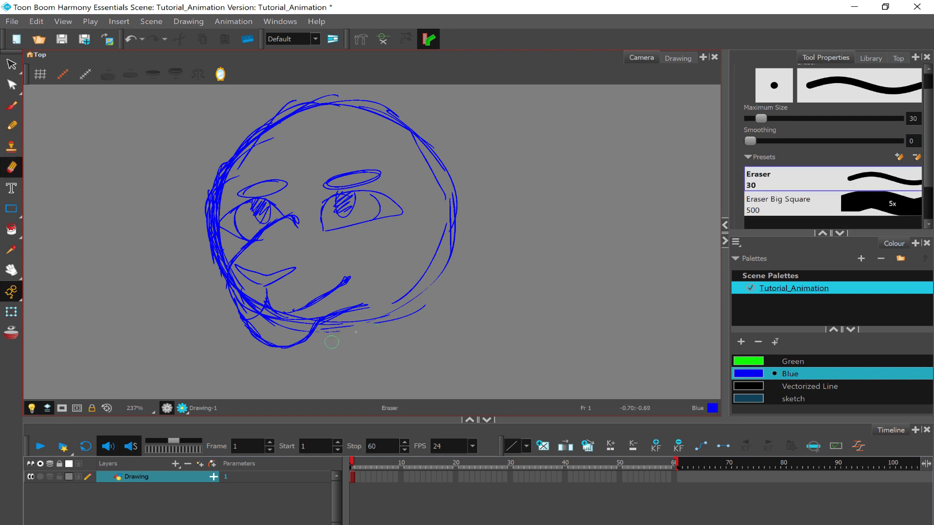
{"action": "mouse_move", "coordinate": [332, 342]}
{"action": "left_mouse_down"}
{"action": "mouse_move", "coordinate": [348, 326]}
{"action": "mouse_move", "coordinate": [423, 316]}
{"action": "left_mouse_up"}
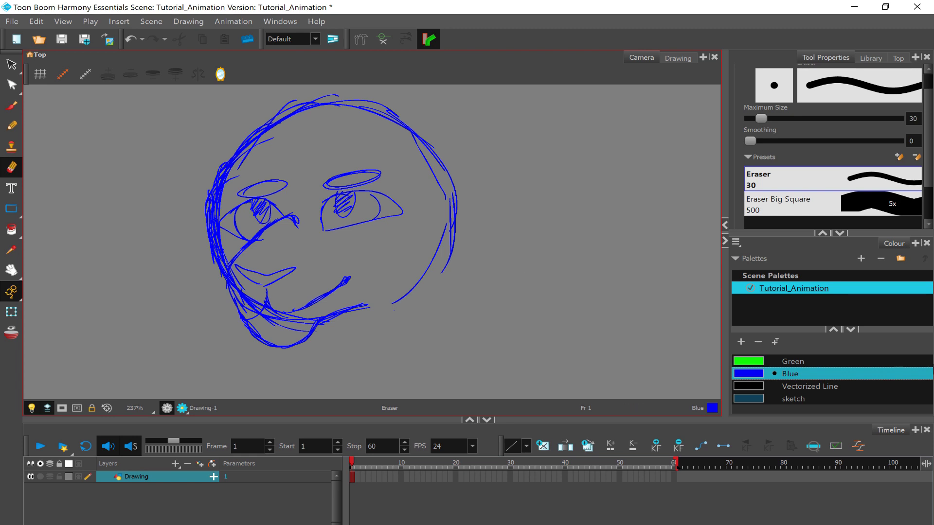
{"action": "scroll", "coordinate": [821, 215], "scroll_direction": "up", "scroll_amount": 1}
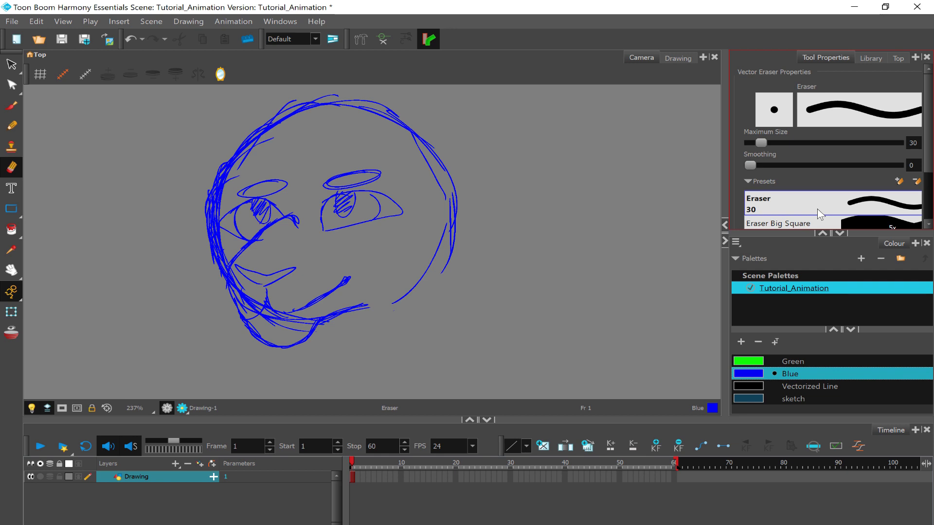
{"action": "scroll", "coordinate": [539, 199], "scroll_direction": "up", "scroll_amount": 2}
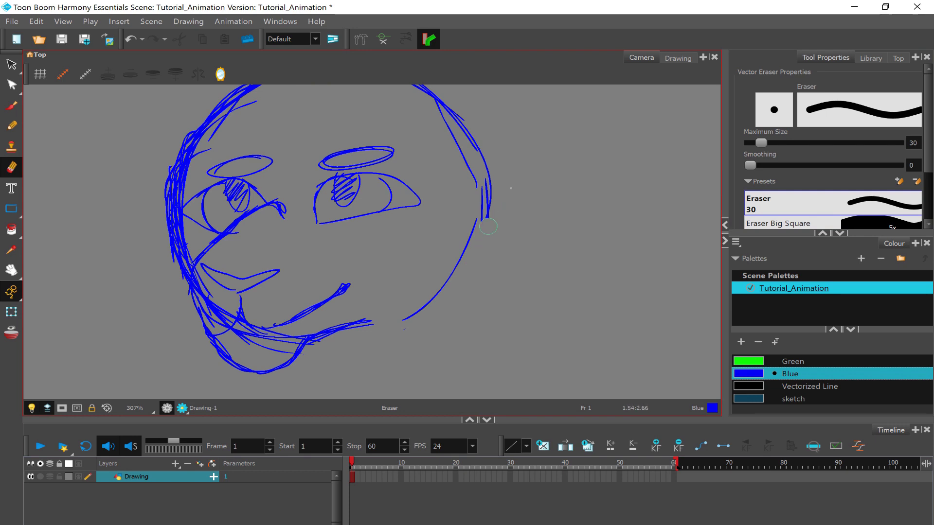
{"action": "left_click_drag", "start_coordinate": [495, 260], "coordinate": [510, 239]}
Step: Redraw the jaw line with the brush, joining the chin to the right side of the head
{"action": "key", "text": "alt+b"}
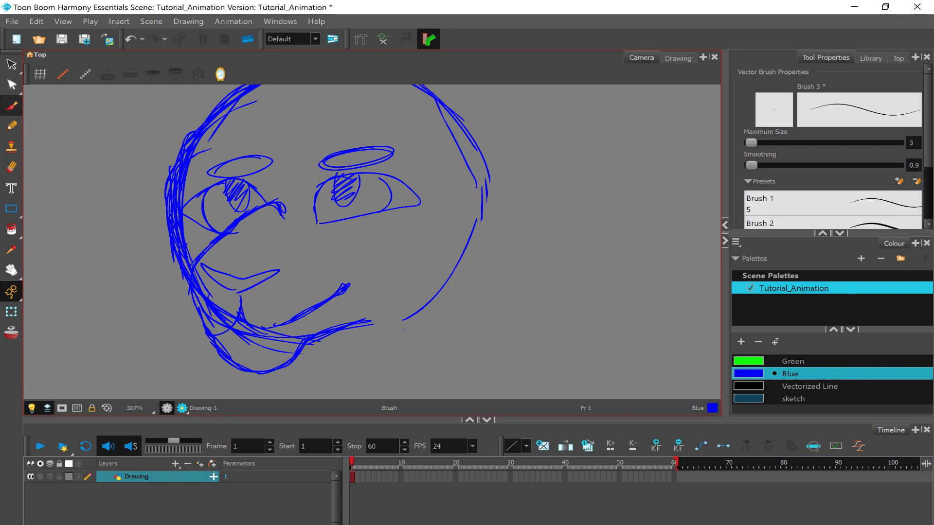
{"action": "scroll", "coordinate": [369, 292], "scroll_direction": "up", "scroll_amount": 2}
{"action": "left_click_drag", "start_coordinate": [471, 206], "coordinate": [418, 253]}
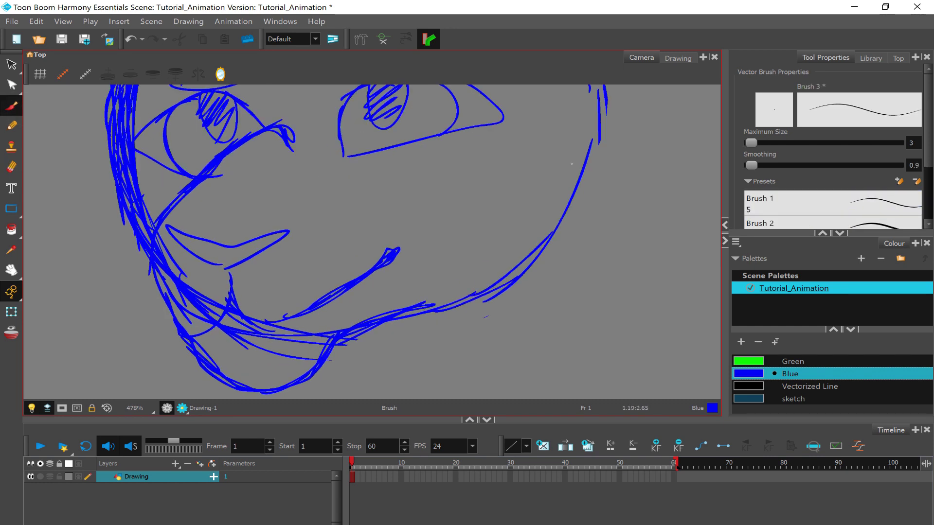
Step: Sketch curved, pointed fur tufts along the jaw on both sides of the chin
{"action": "scroll", "coordinate": [349, 296], "scroll_direction": "down", "scroll_amount": 3}
{"action": "left_click_drag", "start_coordinate": [390, 296], "coordinate": [396, 358]}
{"action": "left_click_drag", "start_coordinate": [465, 244], "coordinate": [467, 336]}
{"action": "scroll", "coordinate": [341, 234], "scroll_direction": "up", "scroll_amount": 2}
{"action": "left_click_drag", "start_coordinate": [307, 176], "coordinate": [199, 214]}
{"action": "left_click_drag", "start_coordinate": [311, 229], "coordinate": [278, 377]}
{"action": "scroll", "coordinate": [389, 292], "scroll_direction": "up", "scroll_amount": 1}
{"action": "left_click_drag", "start_coordinate": [302, 204], "coordinate": [378, 358]}
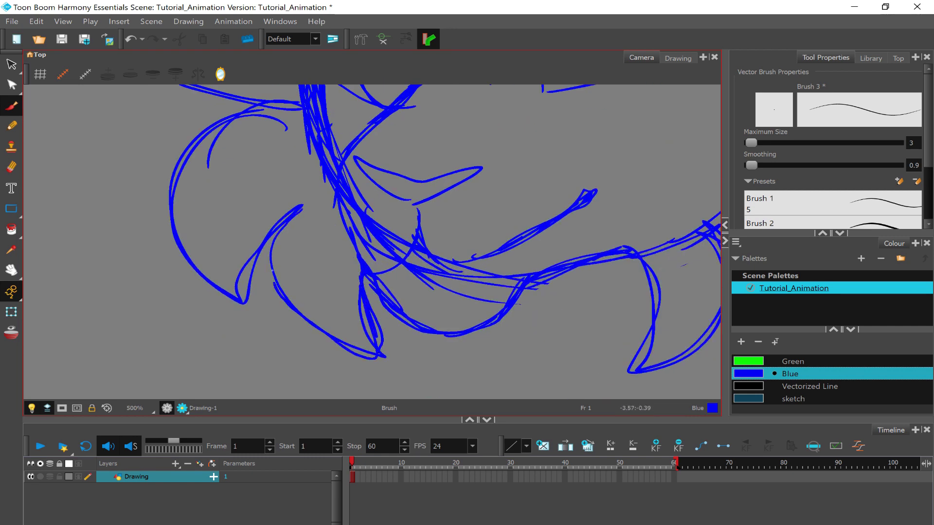
Step: Sketch pointed hair tufts across the top of the head circle
{"action": "scroll", "coordinate": [370, 243], "scroll_direction": "down", "scroll_amount": 2}
{"action": "left_click_drag", "start_coordinate": [276, 175], "coordinate": [269, 248]}
{"action": "left_click_drag", "start_coordinate": [260, 146], "coordinate": [373, 163]}
{"action": "left_click_drag", "start_coordinate": [321, 119], "coordinate": [431, 166]}
{"action": "left_click_drag", "start_coordinate": [421, 124], "coordinate": [493, 238]}
{"action": "scroll", "coordinate": [428, 139], "scroll_direction": "down", "scroll_amount": 2}
Step: Sketch the tall left ear down to the side of the head, undoing the last stray stroke
{"action": "left_click_drag", "start_coordinate": [283, 120], "coordinate": [298, 295]}
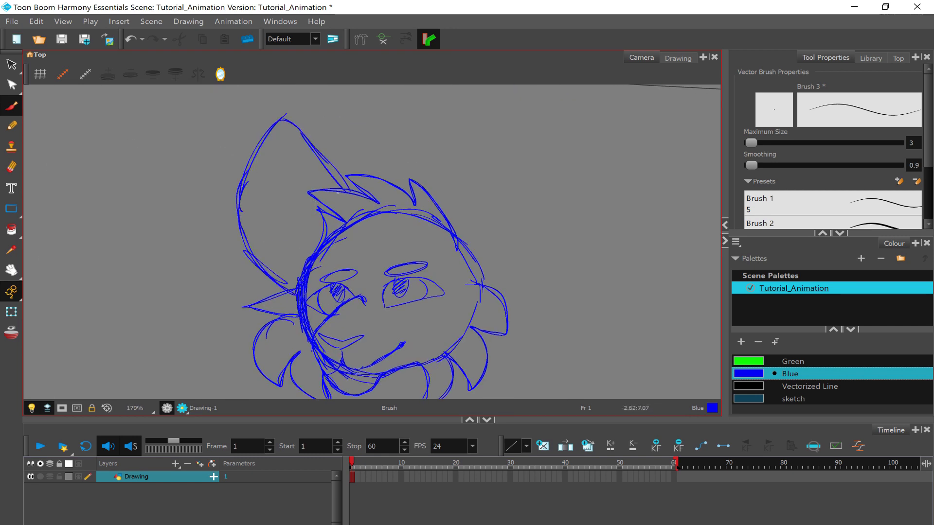
{"action": "left_click_drag", "start_coordinate": [242, 227], "coordinate": [309, 289]}
{"action": "scroll", "coordinate": [438, 141], "scroll_direction": "down", "scroll_amount": 2}
{"action": "scroll", "coordinate": [370, 194], "scroll_direction": "up", "scroll_amount": 3}
{"action": "left_click", "coordinate": [130, 39]}
Step: Sketch the tall right ear with its inner fold and fur lines at the head's upper right
{"action": "mouse_move", "coordinate": [340, 202]}
{"action": "left_mouse_down"}
{"action": "mouse_move", "coordinate": [416, 97]}
{"action": "mouse_move", "coordinate": [465, 213]}
{"action": "left_mouse_up"}
{"action": "left_click_drag", "start_coordinate": [454, 194], "coordinate": [426, 280]}
{"action": "left_click_drag", "start_coordinate": [382, 182], "coordinate": [363, 235]}
{"action": "left_click_drag", "start_coordinate": [460, 209], "coordinate": [402, 284]}
{"action": "left_click_drag", "start_coordinate": [389, 316], "coordinate": [360, 204]}
{"action": "scroll", "coordinate": [370, 218], "scroll_direction": "up", "scroll_amount": 1}
{"action": "left_click_drag", "start_coordinate": [538, 119], "coordinate": [432, 306]}
Step: Sketch the neck and chest fur below the head, with zigzag tufts and a pointed lower end
{"action": "scroll", "coordinate": [370, 219], "scroll_direction": "down", "scroll_amount": 2}
{"action": "left_click_drag", "start_coordinate": [244, 216], "coordinate": [261, 289]}
{"action": "left_click_drag", "start_coordinate": [347, 219], "coordinate": [321, 270]}
{"action": "left_click_drag", "start_coordinate": [239, 284], "coordinate": [300, 322]}
{"action": "mouse_move", "coordinate": [334, 254]}
{"action": "left_mouse_down"}
{"action": "mouse_move", "coordinate": [304, 321]}
{"action": "mouse_move", "coordinate": [326, 288]}
{"action": "left_mouse_up"}
{"action": "scroll", "coordinate": [372, 242], "scroll_direction": "down", "scroll_amount": 2}
{"action": "scroll", "coordinate": [373, 242], "scroll_direction": "down", "scroll_amount": 1}
{"action": "scroll", "coordinate": [372, 242], "scroll_direction": "up", "scroll_amount": 1}
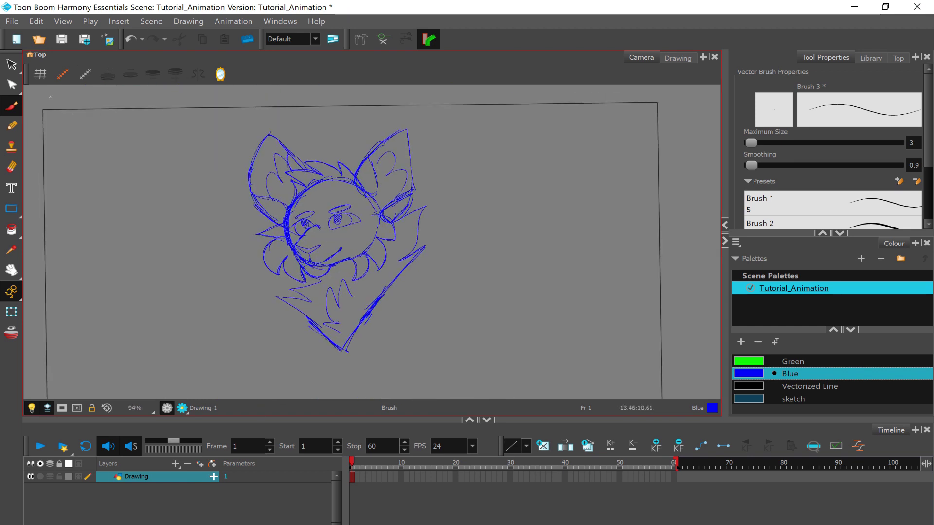
Step: Try out the Select tool on individual strokes of the sketch, including the inner fur line of the left ear
{"action": "left_click", "coordinate": [12, 64]}
{"action": "scroll", "coordinate": [391, 146], "scroll_direction": "up", "scroll_amount": 4}
{"action": "mouse_move", "coordinate": [515, 146]}
{"action": "left_mouse_down"}
{"action": "mouse_move", "coordinate": [507, 131]}
{"action": "mouse_move", "coordinate": [515, 152]}
{"action": "left_mouse_up"}
{"action": "left_click", "coordinate": [548, 236]}
{"action": "scroll", "coordinate": [255, 238], "scroll_direction": "up", "scroll_amount": 5}
{"action": "left_click", "coordinate": [254, 238]}
{"action": "scroll", "coordinate": [272, 219], "scroll_direction": "down", "scroll_amount": 6}
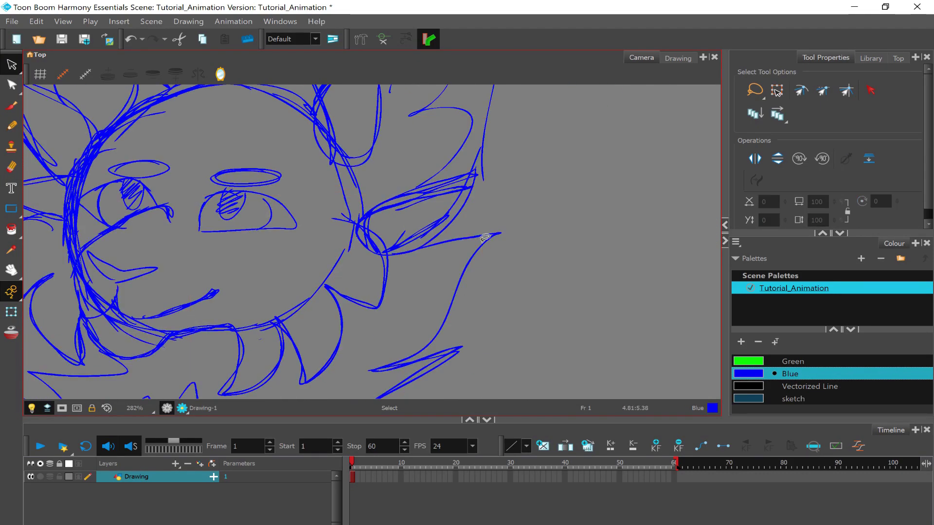
{"action": "left_click", "coordinate": [406, 238]}
{"action": "left_click", "coordinate": [348, 292]}
{"action": "scroll", "coordinate": [302, 360], "scroll_direction": "up", "scroll_amount": 2}
{"action": "scroll", "coordinate": [348, 204], "scroll_direction": "down", "scroll_amount": 2}
{"action": "scroll", "coordinate": [350, 195], "scroll_direction": "up", "scroll_amount": 4}
{"action": "left_click", "coordinate": [438, 187]}
{"action": "scroll", "coordinate": [445, 289], "scroll_direction": "down", "scroll_amount": 4}
{"action": "scroll", "coordinate": [294, 194], "scroll_direction": "up", "scroll_amount": 2}
{"action": "left_click", "coordinate": [293, 194]}
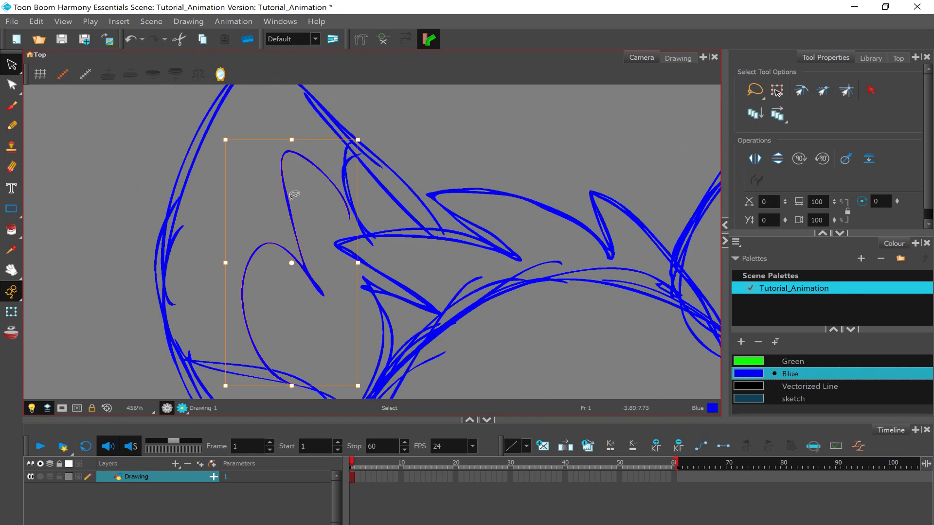
{"action": "left_click", "coordinate": [306, 145]}
Step: Try to enlarge the eyebrow above the right eye with the Select tool, and undo the change
{"action": "scroll", "coordinate": [306, 155], "scroll_direction": "down", "scroll_amount": 2}
{"action": "scroll", "coordinate": [308, 244], "scroll_direction": "up", "scroll_amount": 5}
{"action": "left_click_drag", "start_coordinate": [324, 234], "coordinate": [289, 185]}
{"action": "scroll", "coordinate": [327, 209], "scroll_direction": "down", "scroll_amount": 4}
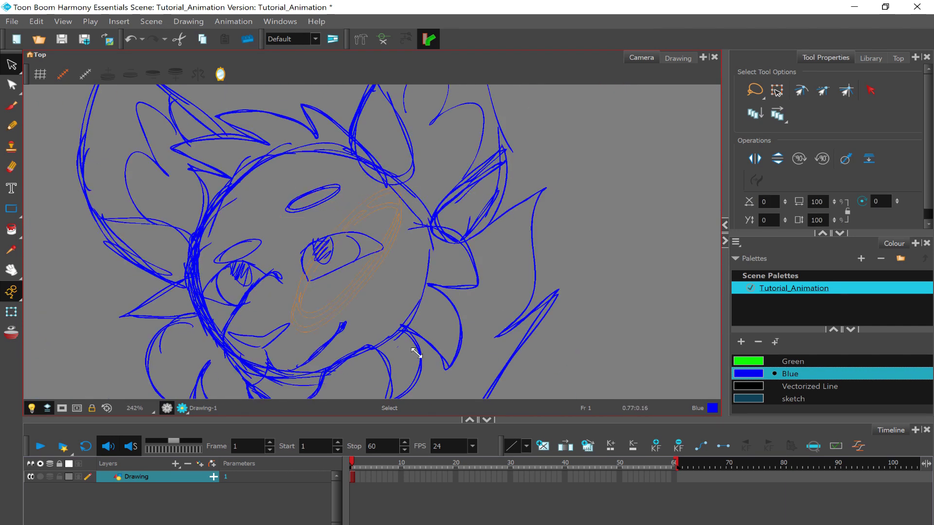
{"action": "left_click", "coordinate": [272, 183]}
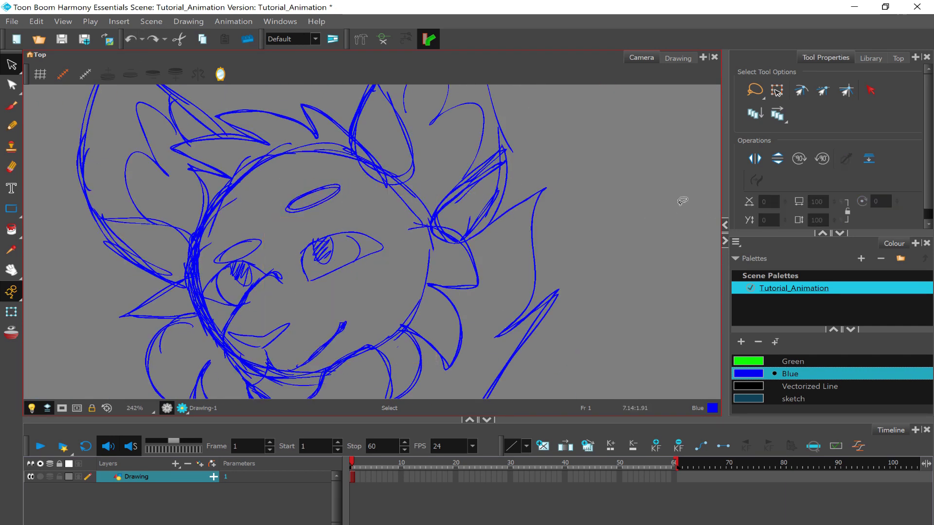
Step: Try to bend the small curved stroke in the face by pulling its contour with the Contour Editor
{"action": "left_click", "coordinate": [12, 85]}
{"action": "scroll", "coordinate": [247, 218], "scroll_direction": "up", "scroll_amount": 4}
{"action": "scroll", "coordinate": [211, 301], "scroll_direction": "up", "scroll_amount": 5}
{"action": "left_click", "coordinate": [457, 253]}
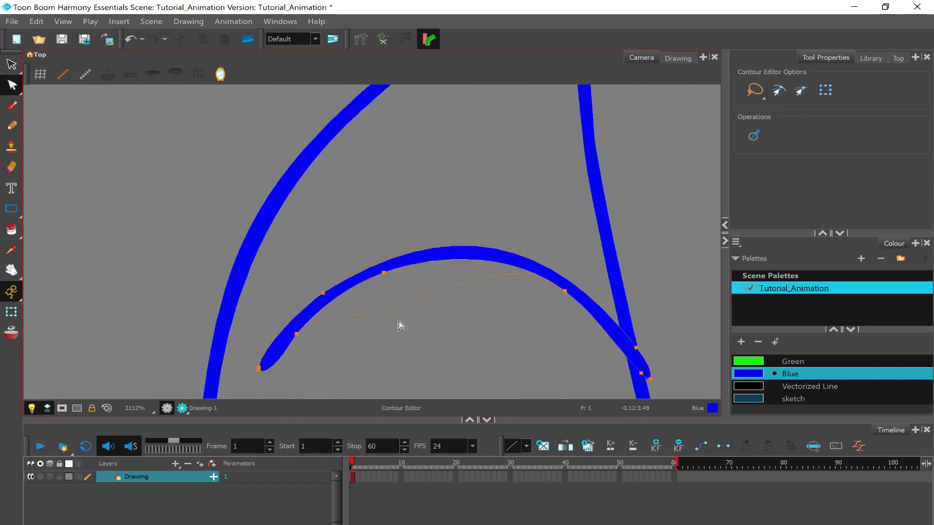
{"action": "left_click_drag", "start_coordinate": [418, 263], "coordinate": [414, 324]}
Step: Try to pull the lower contour of the right eye's eyebrow outward into a filled bulge, and return to the Brush tool
{"action": "scroll", "coordinate": [483, 192], "scroll_direction": "up", "scroll_amount": 6}
{"action": "left_click", "coordinate": [484, 192]}
{"action": "scroll", "coordinate": [483, 192], "scroll_direction": "down", "scroll_amount": 10}
{"action": "scroll", "coordinate": [233, 280], "scroll_direction": "up", "scroll_amount": 8}
{"action": "left_click", "coordinate": [389, 183]}
{"action": "scroll", "coordinate": [510, 175], "scroll_direction": "down", "scroll_amount": 8}
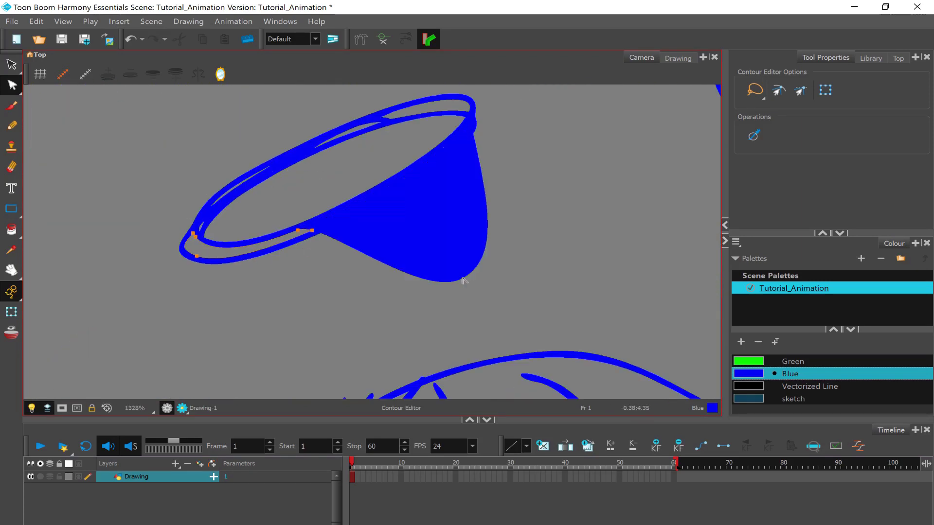
{"action": "scroll", "coordinate": [403, 215], "scroll_direction": "up", "scroll_amount": 6}
{"action": "key", "text": "alt+b"}
{"action": "scroll", "coordinate": [402, 214], "scroll_direction": "down", "scroll_amount": 10}
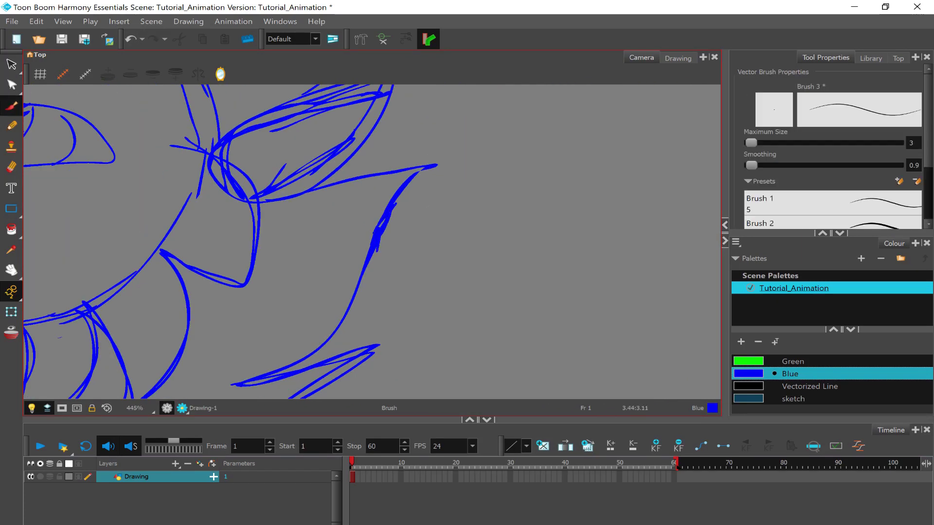
{"action": "scroll", "coordinate": [413, 199], "scroll_direction": "down", "scroll_amount": 1}
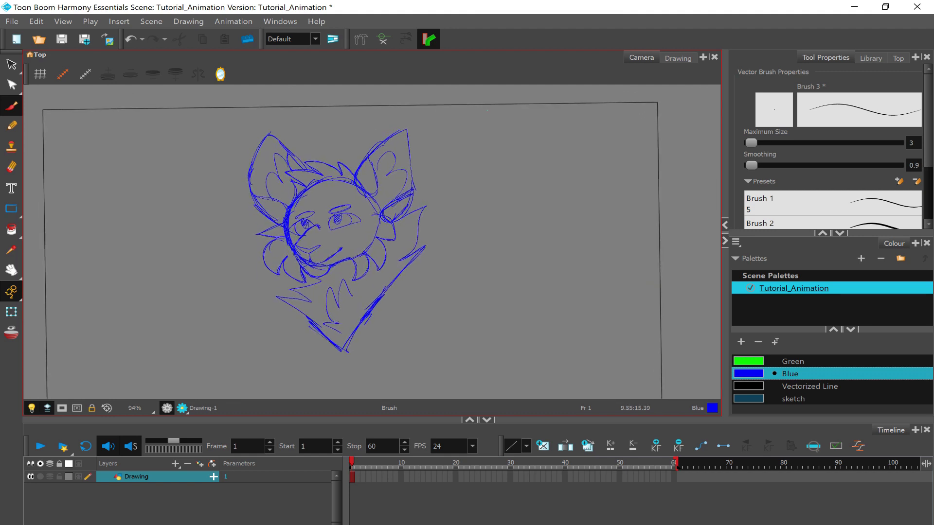
Step: Lasso all strokes of the right ear with the Select tool, and clear the selection
{"action": "left_click", "coordinate": [11, 67]}
{"action": "scroll", "coordinate": [184, 255], "scroll_direction": "up", "scroll_amount": 3}
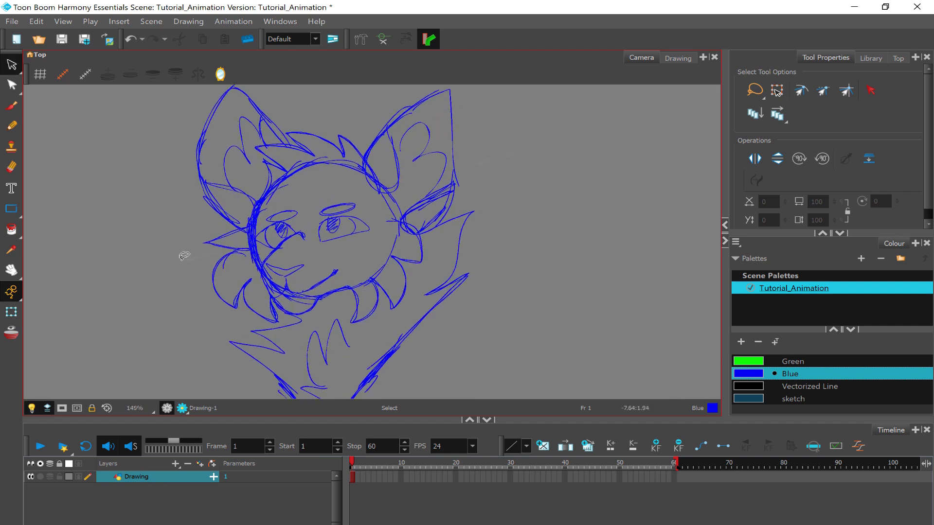
{"action": "scroll", "coordinate": [231, 254], "scroll_direction": "up", "scroll_amount": 3}
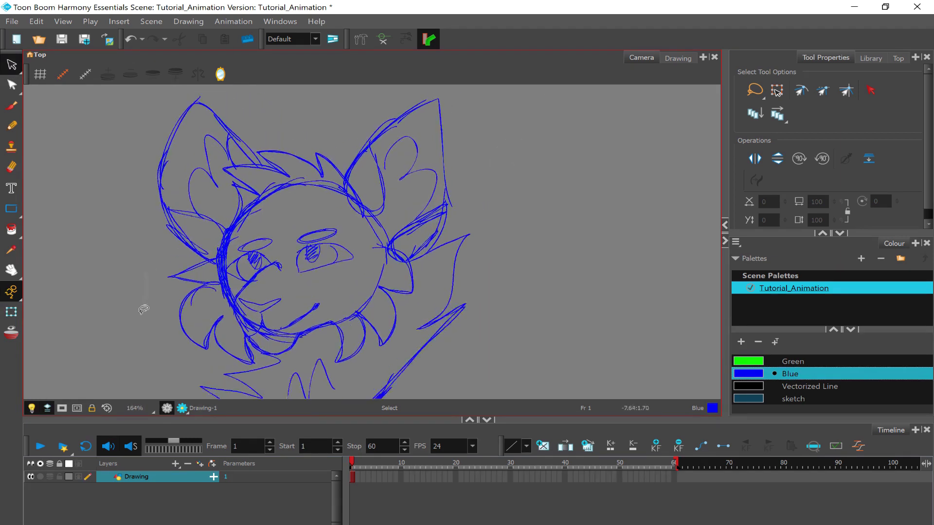
{"action": "scroll", "coordinate": [516, 153], "scroll_direction": "up", "scroll_amount": 1}
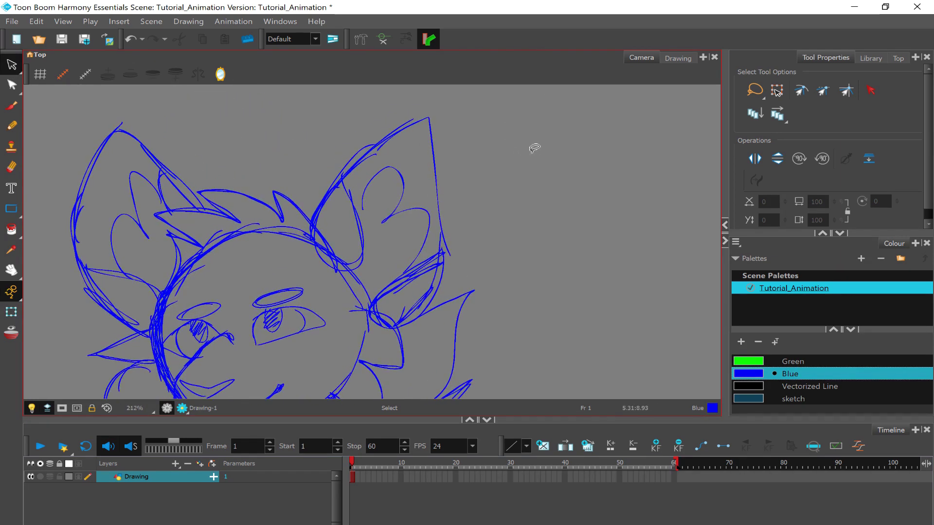
{"action": "mouse_move", "coordinate": [494, 132]}
{"action": "left_mouse_down"}
{"action": "mouse_move", "coordinate": [497, 255]}
{"action": "mouse_move", "coordinate": [390, 275]}
{"action": "mouse_move", "coordinate": [453, 101]}
{"action": "mouse_move", "coordinate": [512, 140]}
{"action": "mouse_move", "coordinate": [514, 154]}
{"action": "mouse_move", "coordinate": [523, 150]}
{"action": "mouse_move", "coordinate": [515, 154]}
{"action": "left_mouse_up"}
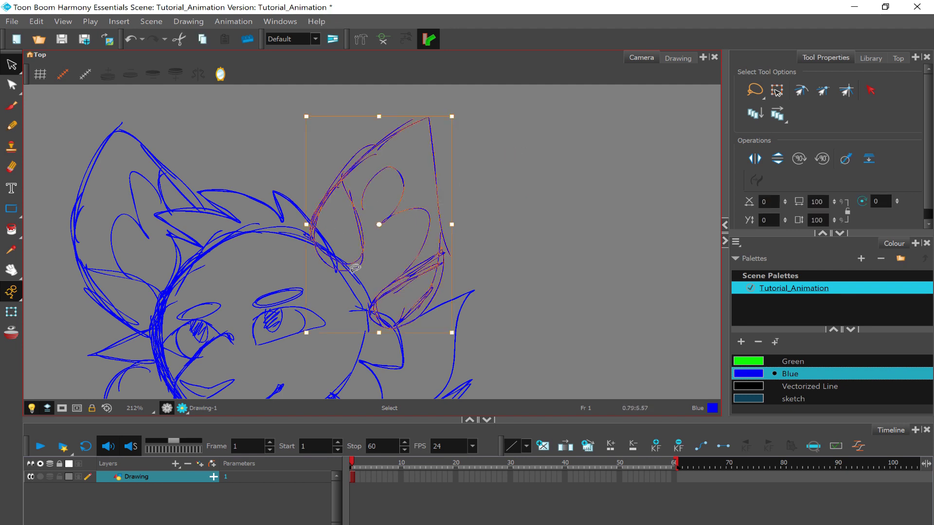
{"action": "key", "text": "Escape"}
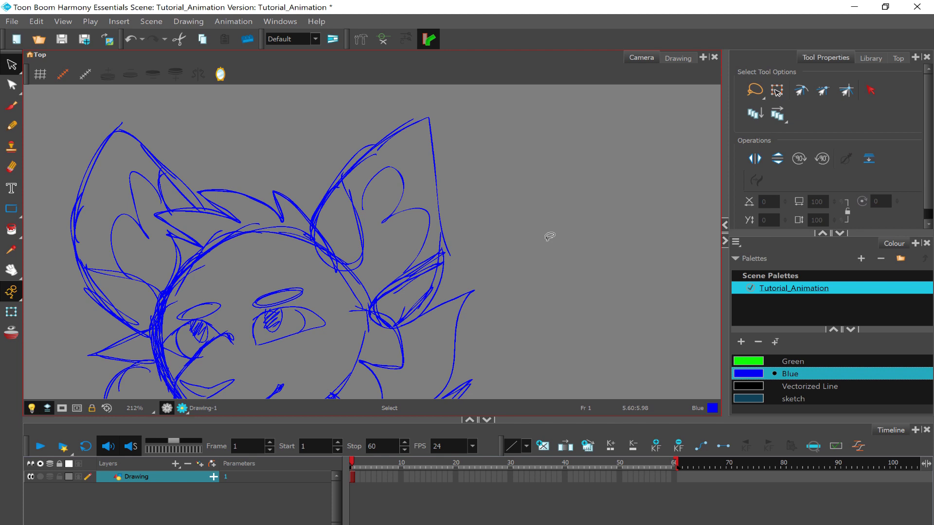
Step: Select several strokes together where the right ear meets the cheek, and select the right neck fur line on its own
{"action": "scroll", "coordinate": [549, 236], "scroll_direction": "up", "scroll_amount": 10}
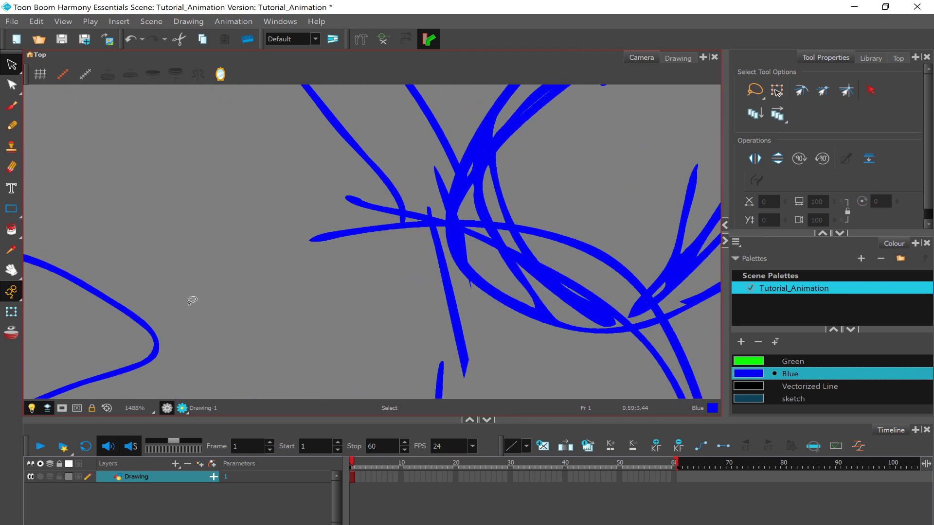
{"action": "left_click", "coordinate": [384, 223]}
{"action": "scroll", "coordinate": [261, 225], "scroll_direction": "down", "scroll_amount": 8}
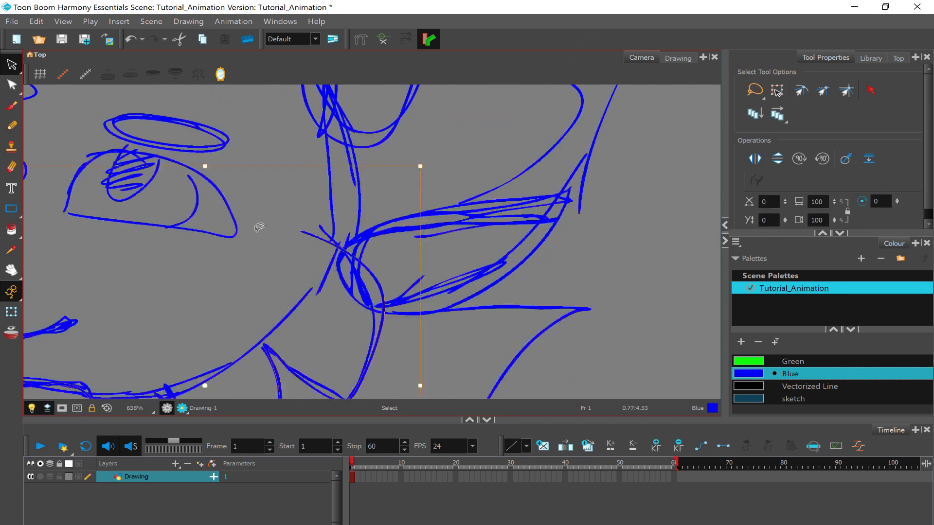
{"action": "left_click", "coordinate": [381, 242], "text": "shift"}
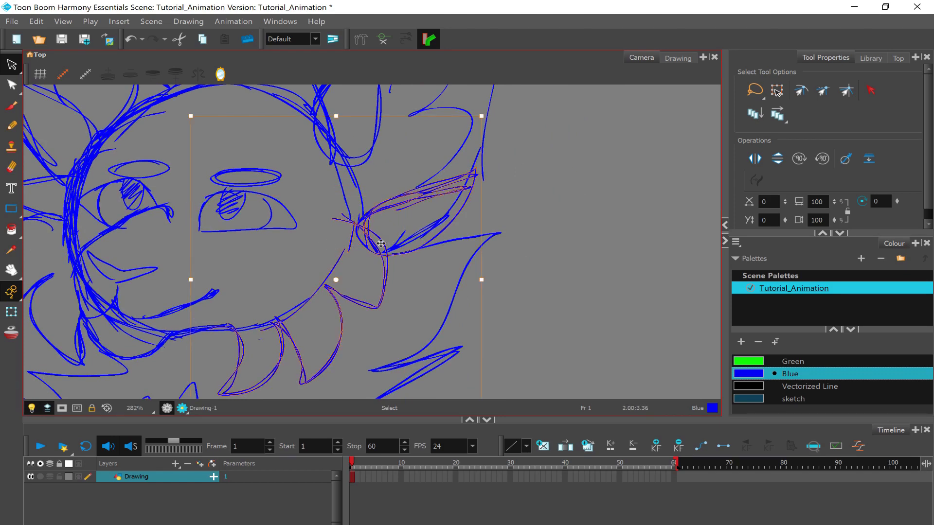
{"action": "left_click", "coordinate": [471, 255]}
{"action": "key", "text": "2"}
{"action": "key", "text": "2"}
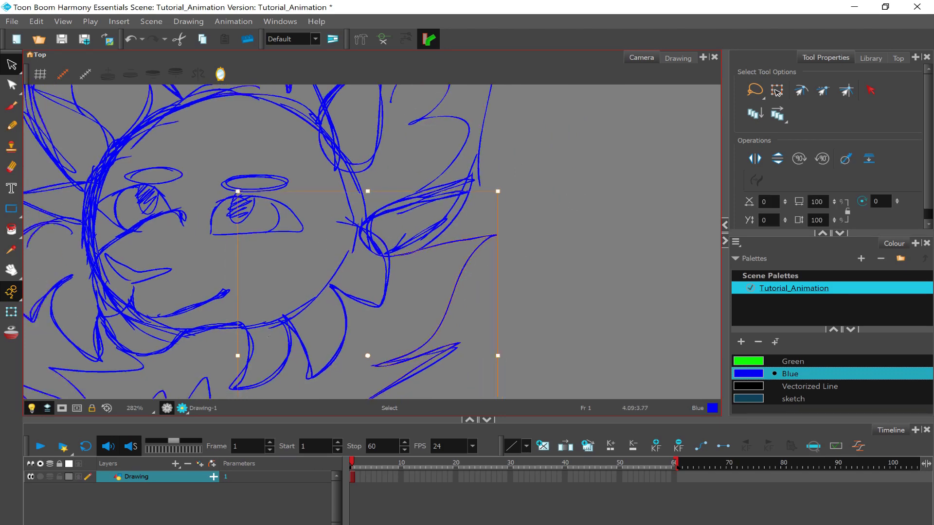
{"action": "key", "text": "1"}
{"action": "key", "text": "1"}
{"action": "key", "text": "1"}
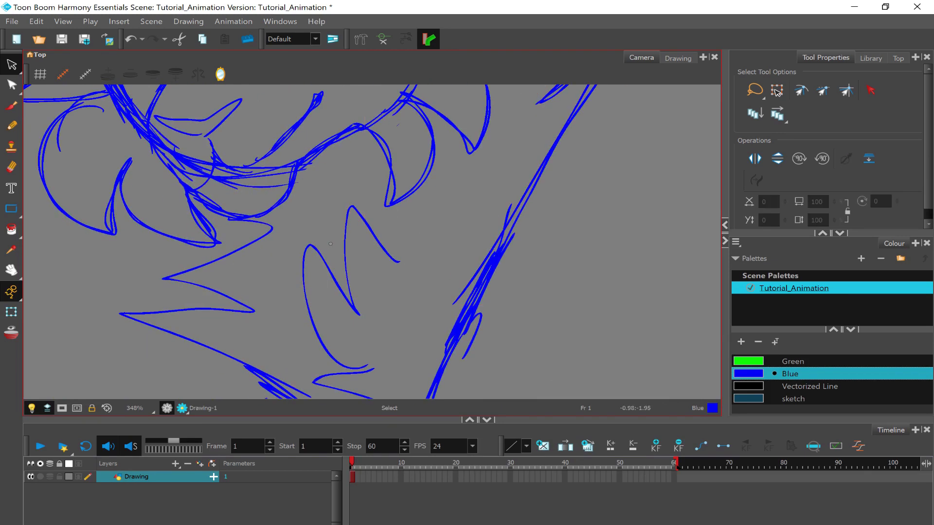
Step: Select an inner chest fur stroke and a stroke of the head's upper outline, and clear the selection
{"action": "left_click", "coordinate": [304, 273]}
{"action": "scroll", "coordinate": [381, 307], "scroll_direction": "down", "scroll_amount": 3}
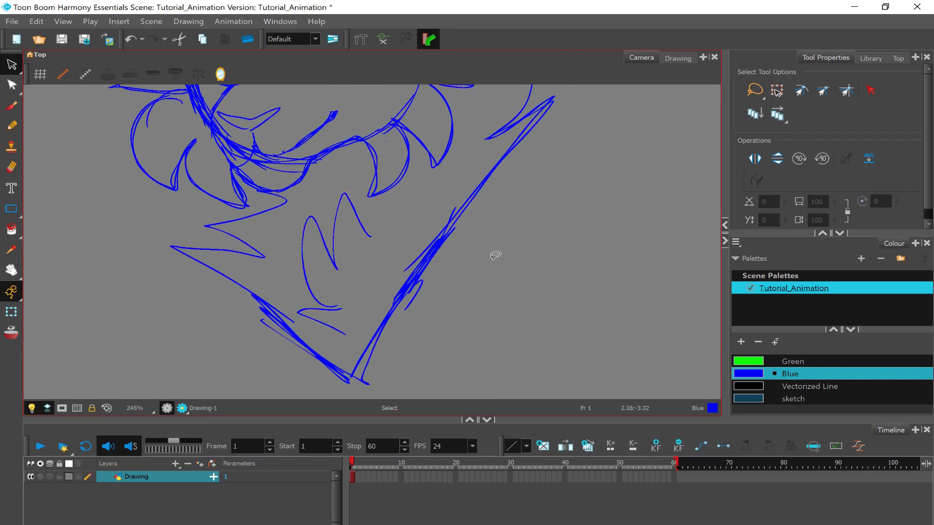
{"action": "scroll", "coordinate": [192, 365], "scroll_direction": "down", "scroll_amount": 1}
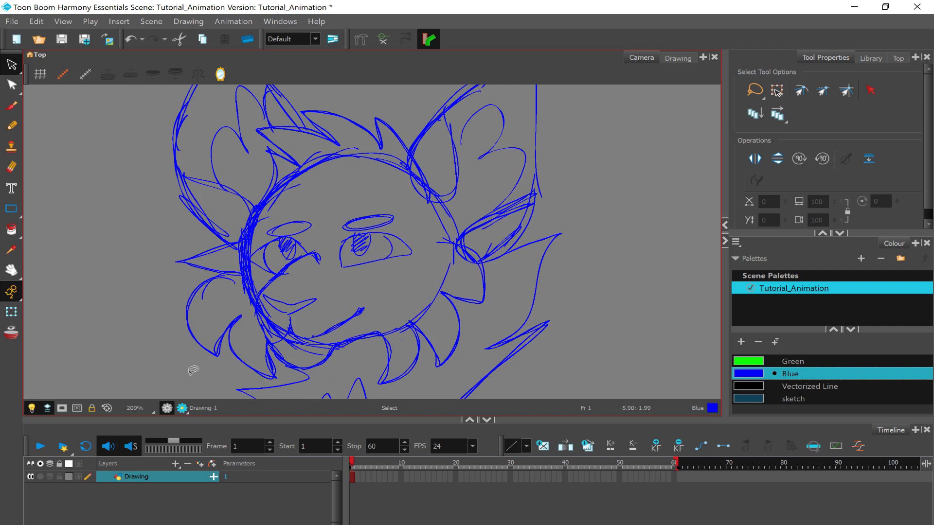
{"action": "scroll", "coordinate": [193, 370], "scroll_direction": "up", "scroll_amount": 5}
{"action": "mouse_move", "coordinate": [444, 180]}
{"action": "left_mouse_down"}
{"action": "mouse_move", "coordinate": [459, 289]}
{"action": "mouse_move", "coordinate": [448, 287]}
{"action": "left_mouse_up"}
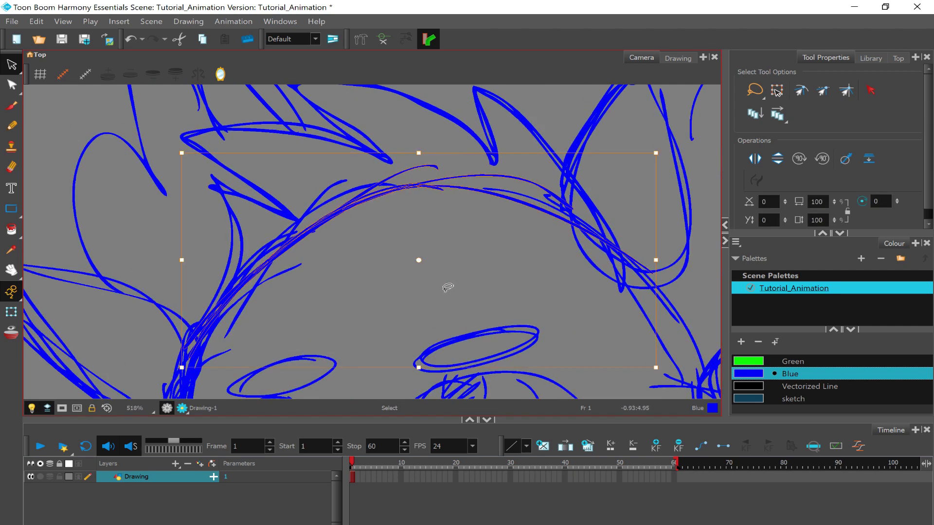
{"action": "scroll", "coordinate": [448, 287], "scroll_direction": "down", "scroll_amount": 5}
{"action": "left_click", "coordinate": [566, 216]}
{"action": "scroll", "coordinate": [356, 144], "scroll_direction": "up", "scroll_amount": 5}
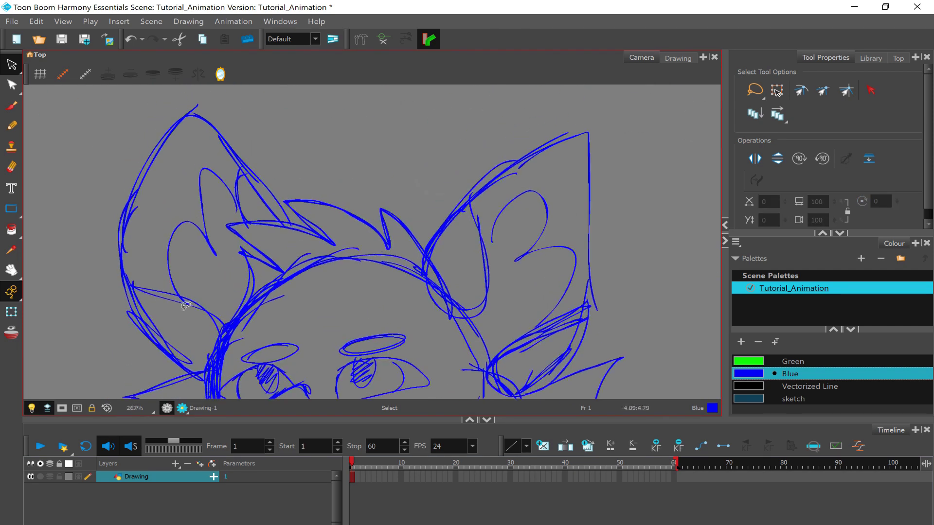
Step: Select the inner fur stroke of the left ear, and clear the selection
{"action": "left_click", "coordinate": [294, 194]}
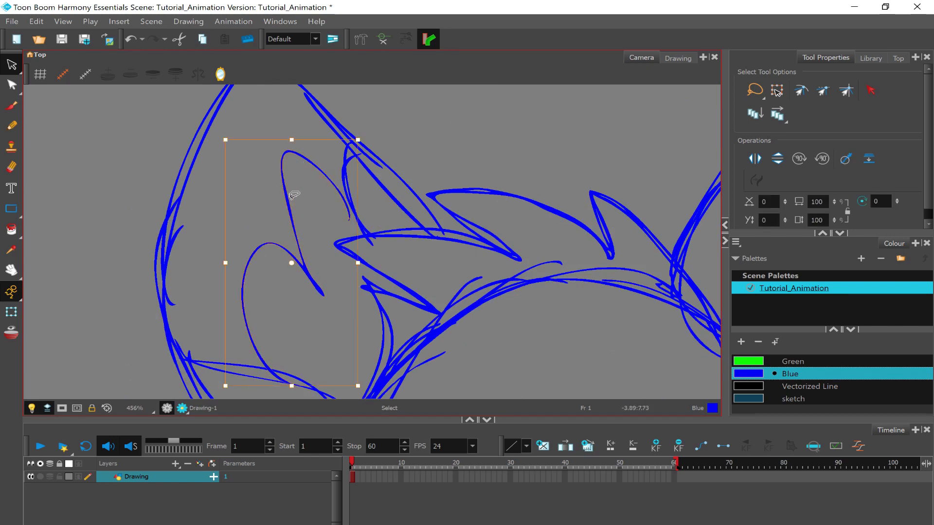
{"action": "left_click", "coordinate": [434, 92]}
{"action": "mouse_move", "coordinate": [306, 139]}
{"action": "left_mouse_down"}
{"action": "mouse_move", "coordinate": [283, 173]}
{"action": "mouse_move", "coordinate": [307, 143]}
{"action": "mouse_move", "coordinate": [292, 146]}
{"action": "left_mouse_up"}
{"action": "left_click", "coordinate": [521, 135]}
{"action": "key", "text": "Escape"}
{"action": "scroll", "coordinate": [372, 242], "scroll_direction": "down", "scroll_amount": 3}
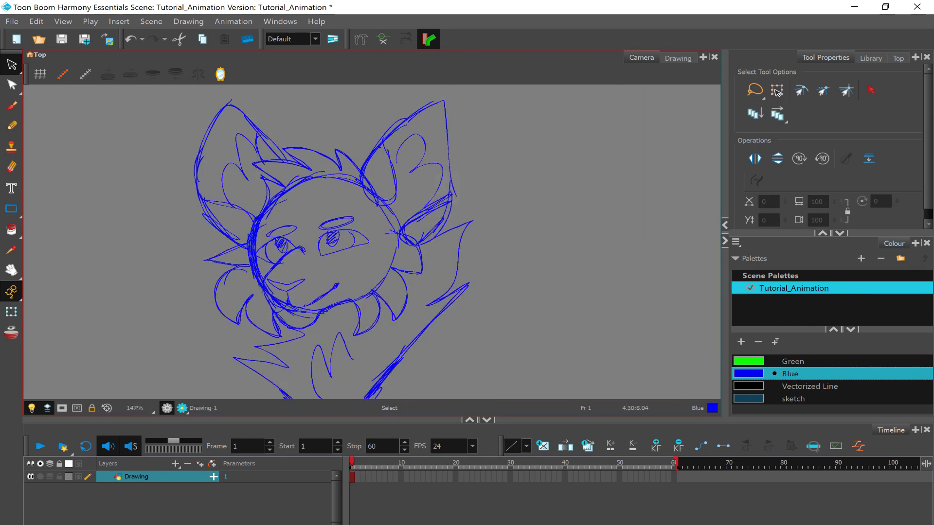
Step: Lasso the eyebrow above the right eye, try to enlarge it across the face, and undo the change
{"action": "scroll", "coordinate": [372, 241], "scroll_direction": "up", "scroll_amount": 5}
{"action": "left_click_drag", "start_coordinate": [237, 287], "coordinate": [358, 153]}
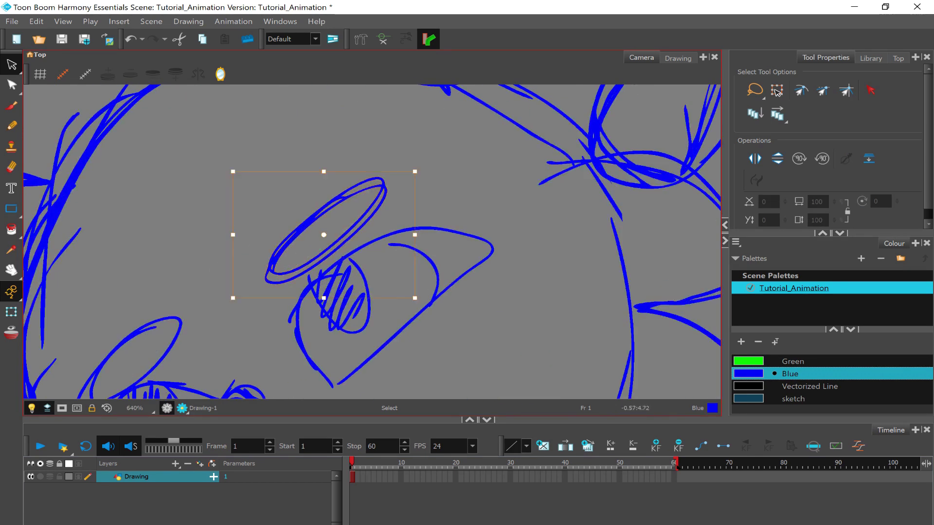
{"action": "mouse_move", "coordinate": [321, 228]}
{"action": "left_mouse_down"}
{"action": "mouse_move", "coordinate": [308, 198]}
{"action": "mouse_move", "coordinate": [316, 212]}
{"action": "mouse_move", "coordinate": [470, 189]}
{"action": "mouse_move", "coordinate": [383, 174]}
{"action": "mouse_move", "coordinate": [425, 364]}
{"action": "left_mouse_up"}
{"action": "scroll", "coordinate": [314, 200], "scroll_direction": "down", "scroll_amount": 4}
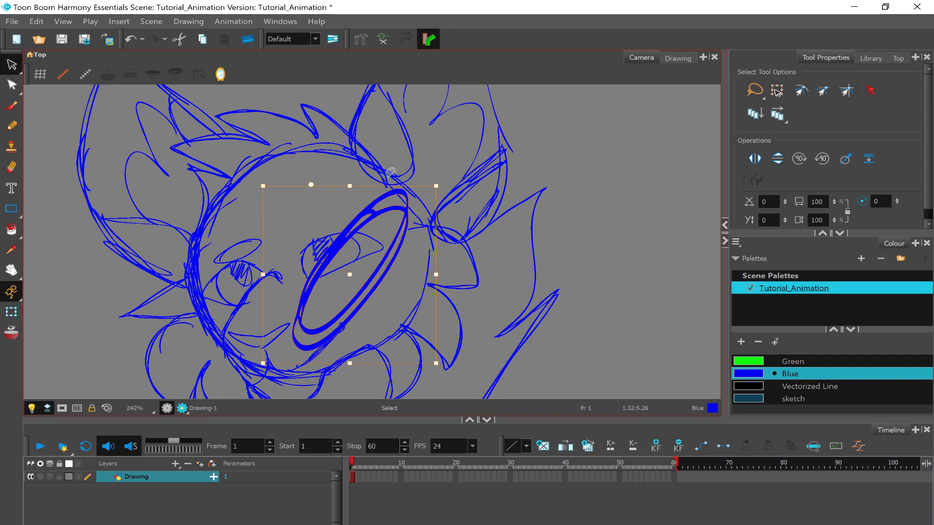
{"action": "left_click", "coordinate": [131, 39]}
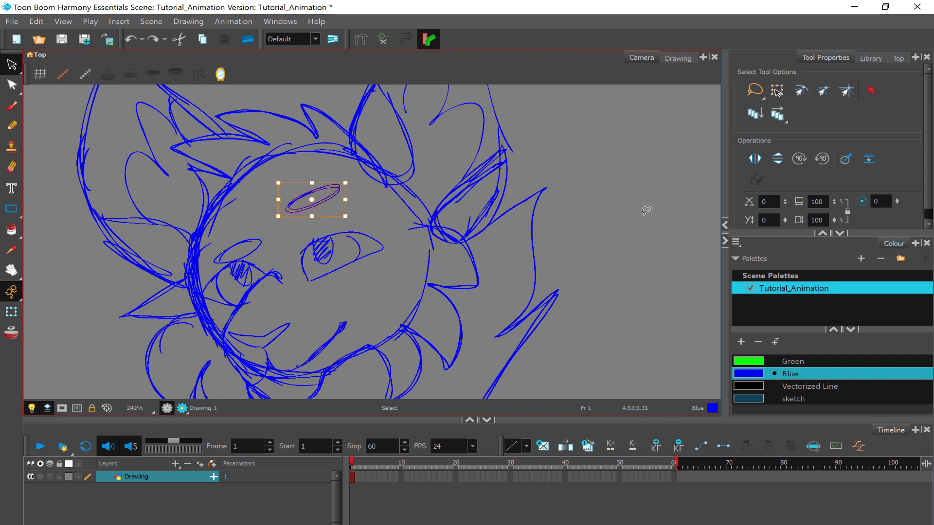
{"action": "left_click", "coordinate": [613, 208]}
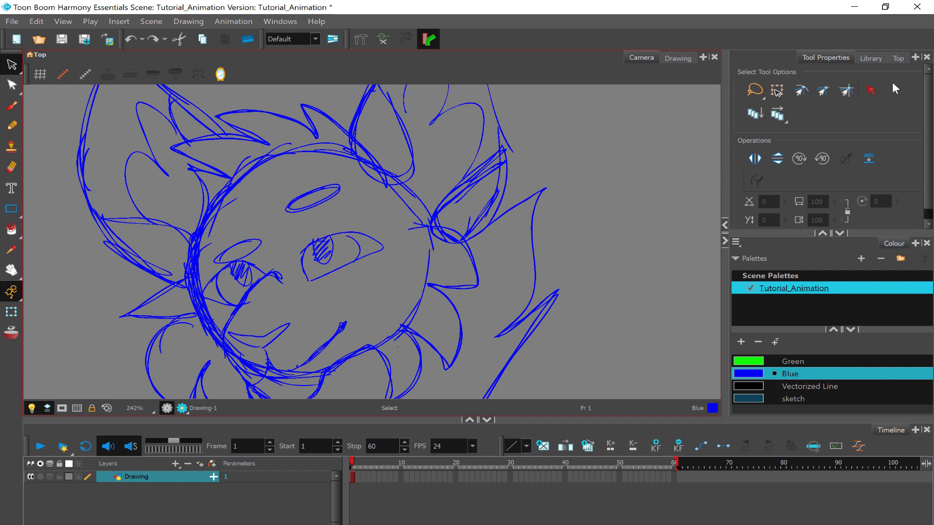
Step: With the Contour Editor, try to bulge the lower edge of the inner iris curve in the right eye, and undo the change
{"action": "left_click", "coordinate": [12, 85]}
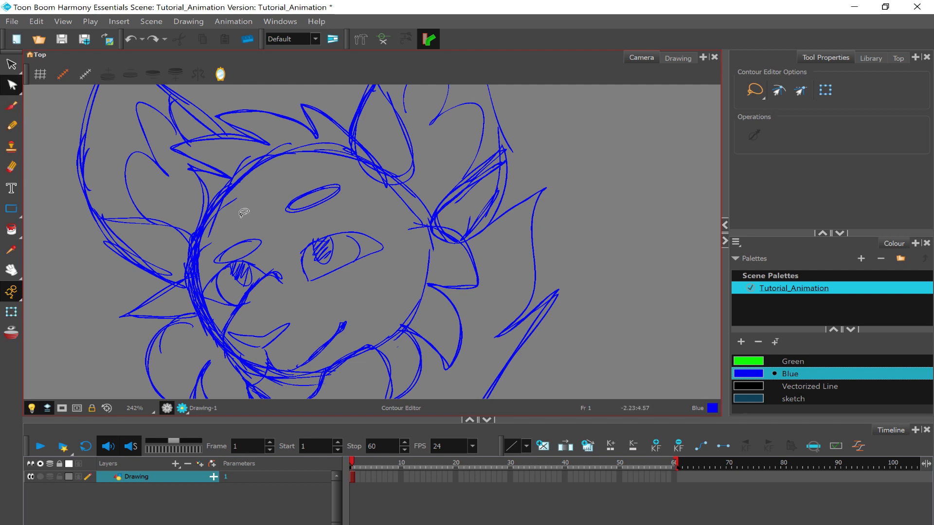
{"action": "scroll", "coordinate": [243, 212], "scroll_direction": "up", "scroll_amount": 5}
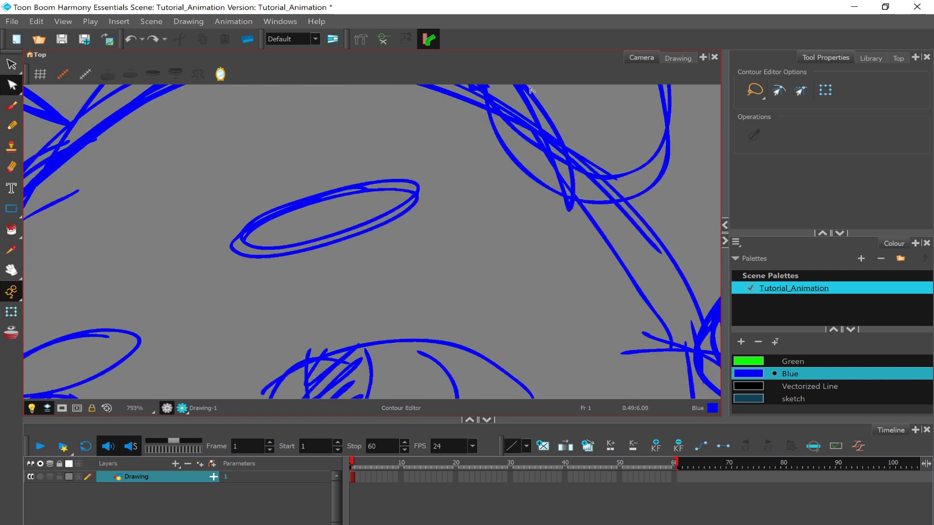
{"action": "scroll", "coordinate": [234, 321], "scroll_direction": "up", "scroll_amount": 4}
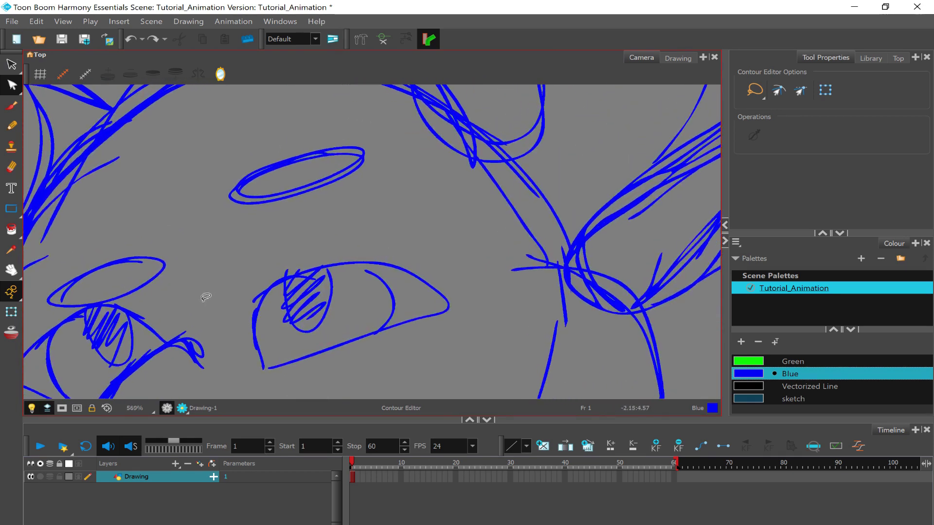
{"action": "scroll", "coordinate": [170, 293], "scroll_direction": "up", "scroll_amount": 4}
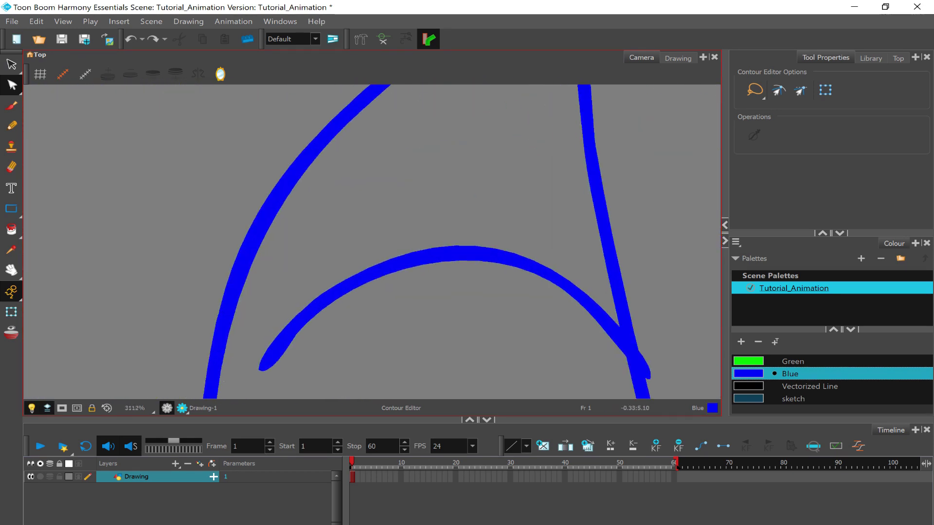
{"action": "left_click", "coordinate": [382, 274]}
{"action": "left_click_drag", "start_coordinate": [384, 273], "coordinate": [400, 319]}
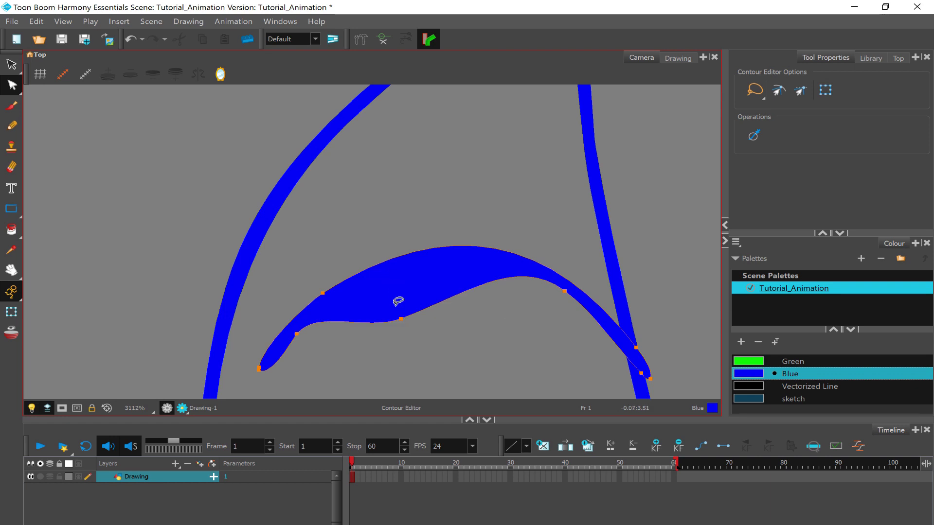
{"action": "key", "text": "ctrl+z"}
{"action": "scroll", "coordinate": [399, 288], "scroll_direction": "up", "scroll_amount": 6}
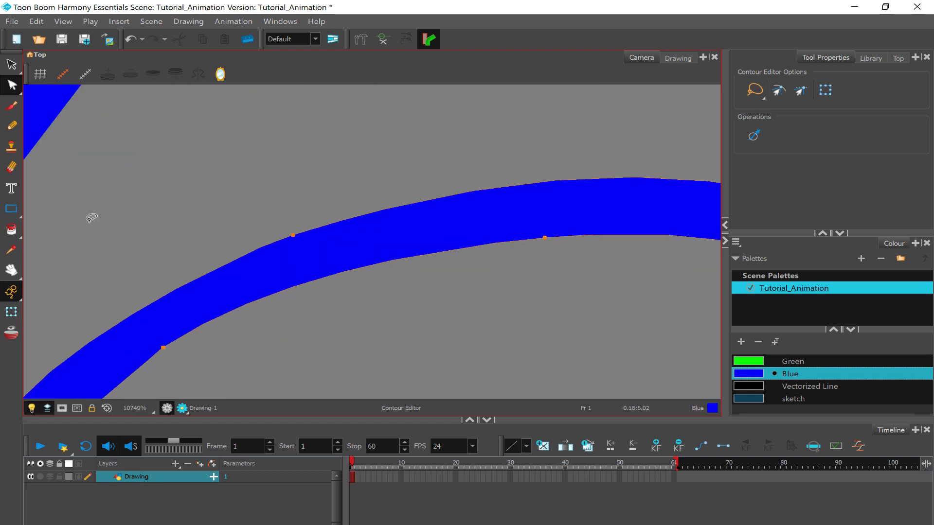
{"action": "scroll", "coordinate": [483, 188], "scroll_direction": "down", "scroll_amount": 12}
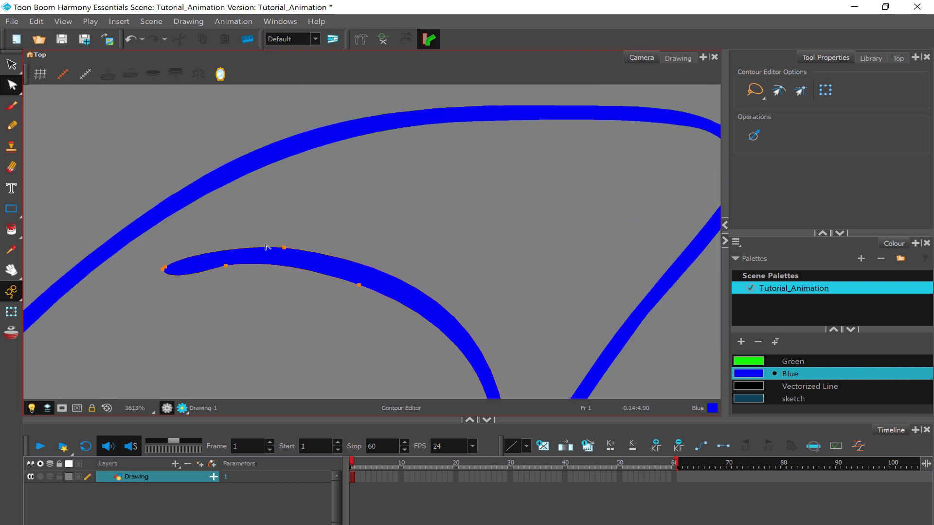
{"action": "scroll", "coordinate": [327, 256], "scroll_direction": "down", "scroll_amount": 5}
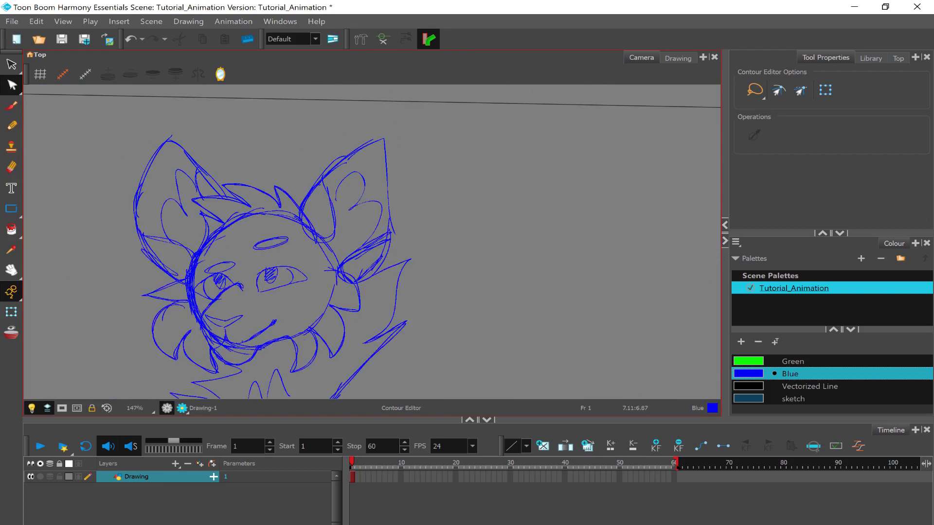
Step: Show the contour points of the snout bridge stroke beside the left eye, and clear the selection
{"action": "scroll", "coordinate": [583, 136], "scroll_direction": "up", "scroll_amount": 12}
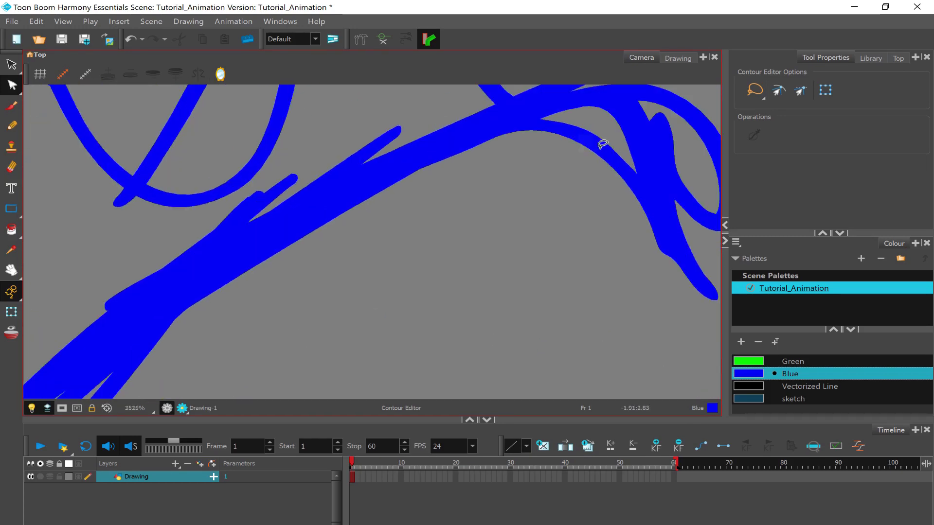
{"action": "scroll", "coordinate": [375, 198], "scroll_direction": "down", "scroll_amount": 3}
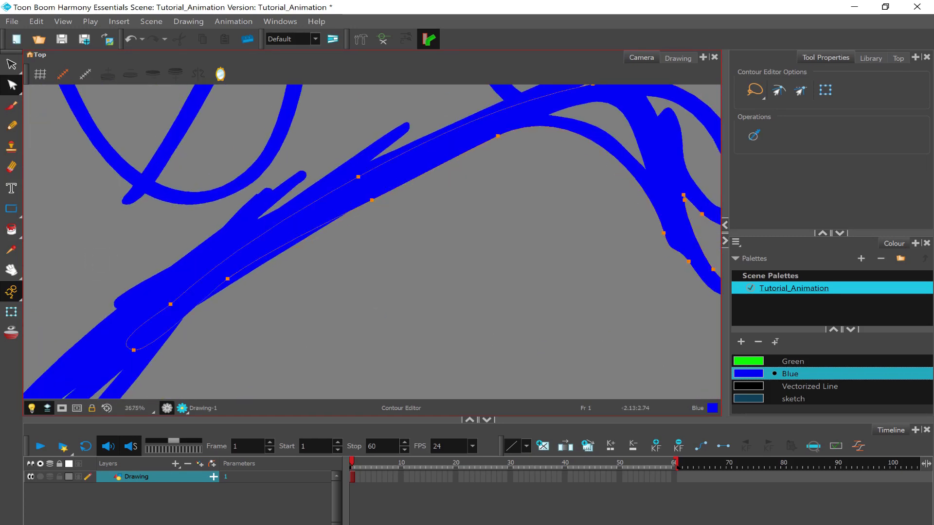
{"action": "scroll", "coordinate": [218, 295], "scroll_direction": "down", "scroll_amount": 4}
{"action": "scroll", "coordinate": [219, 254], "scroll_direction": "down", "scroll_amount": 4}
{"action": "left_click", "coordinate": [161, 228]}
Step: Try to pull the lower edge of the eyebrow above the right eye downward with the Contour Editor, and undo the change
{"action": "scroll", "coordinate": [380, 196], "scroll_direction": "up", "scroll_amount": 7}
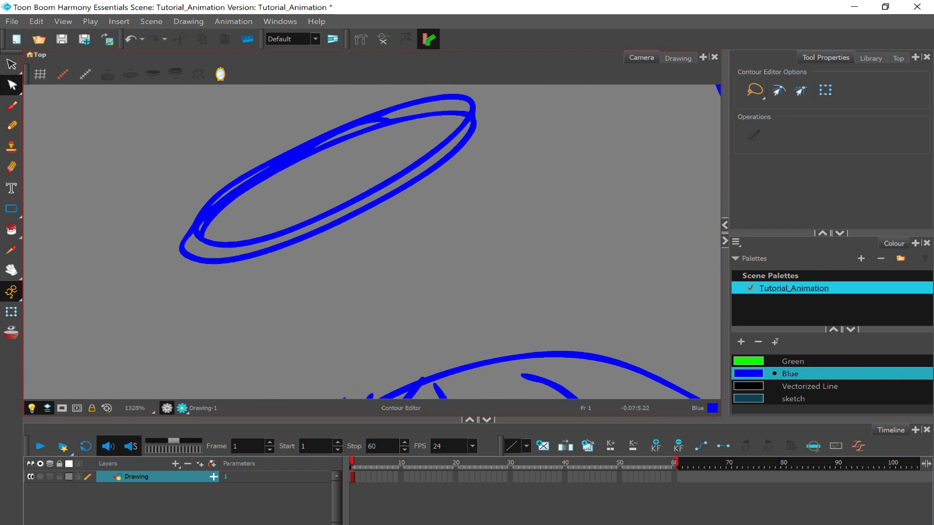
{"action": "left_click", "coordinate": [380, 196]}
{"action": "left_click_drag", "start_coordinate": [380, 196], "coordinate": [464, 280]}
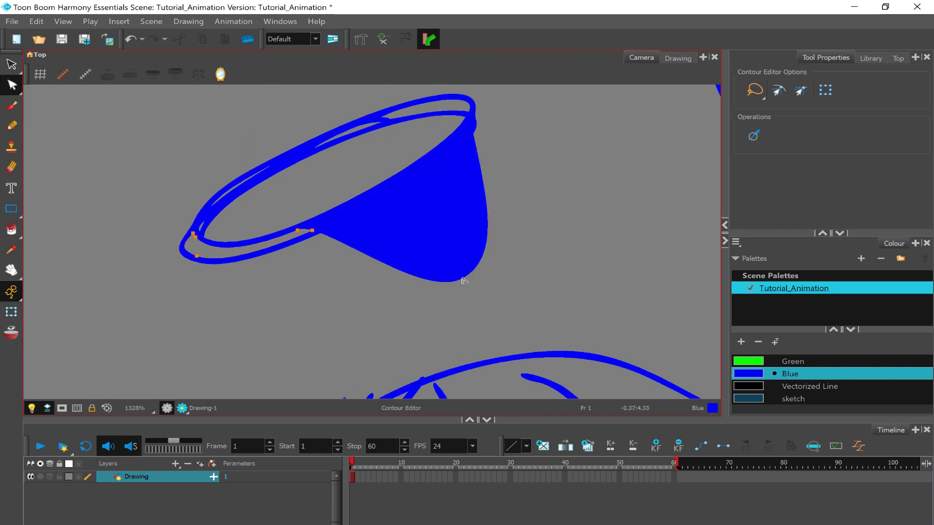
{"action": "key", "text": "ctrl+z"}
{"action": "scroll", "coordinate": [414, 198], "scroll_direction": "down", "scroll_amount": 8}
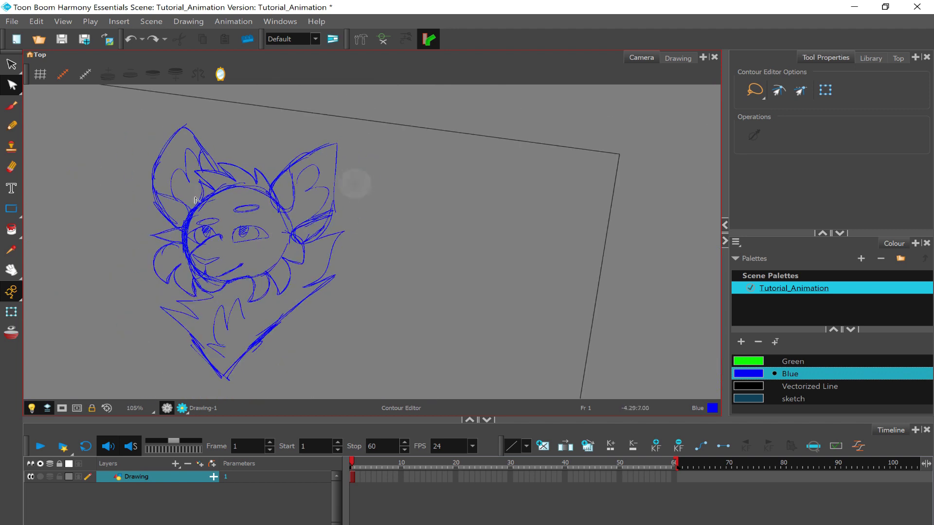
Step: Reshape the thin spot in the right neck fur line by moving its contour points, and clear the selection
{"action": "scroll", "coordinate": [508, 177], "scroll_direction": "up", "scroll_amount": 4}
{"action": "scroll", "coordinate": [125, 217], "scroll_direction": "down", "scroll_amount": 2}
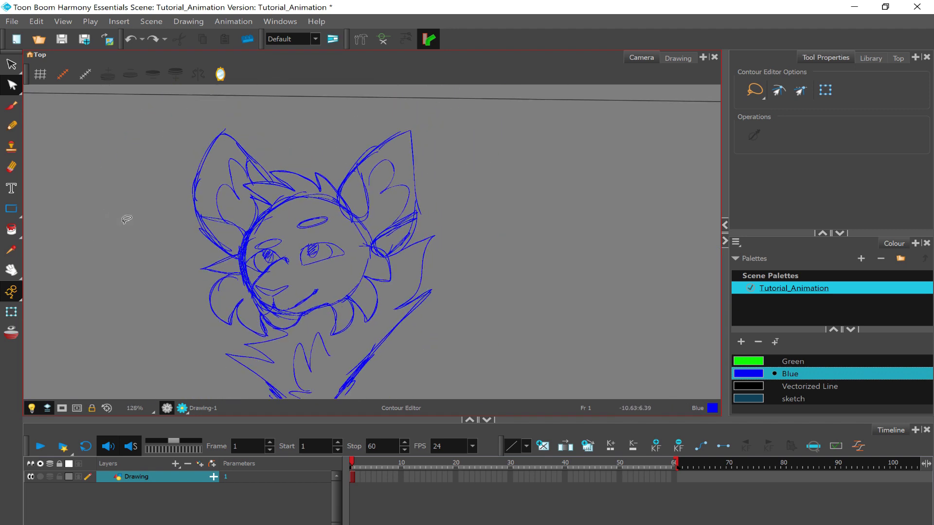
{"action": "scroll", "coordinate": [103, 232], "scroll_direction": "up", "scroll_amount": 1}
{"action": "left_click", "coordinate": [438, 256]}
{"action": "left_click", "coordinate": [530, 249]}
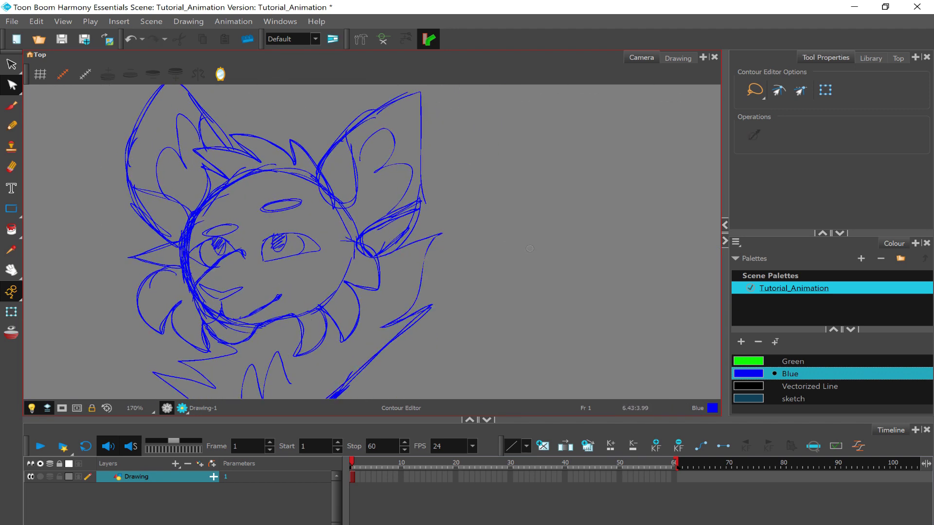
{"action": "scroll", "coordinate": [421, 179], "scroll_direction": "up", "scroll_amount": 10}
{"action": "left_click", "coordinate": [421, 178]}
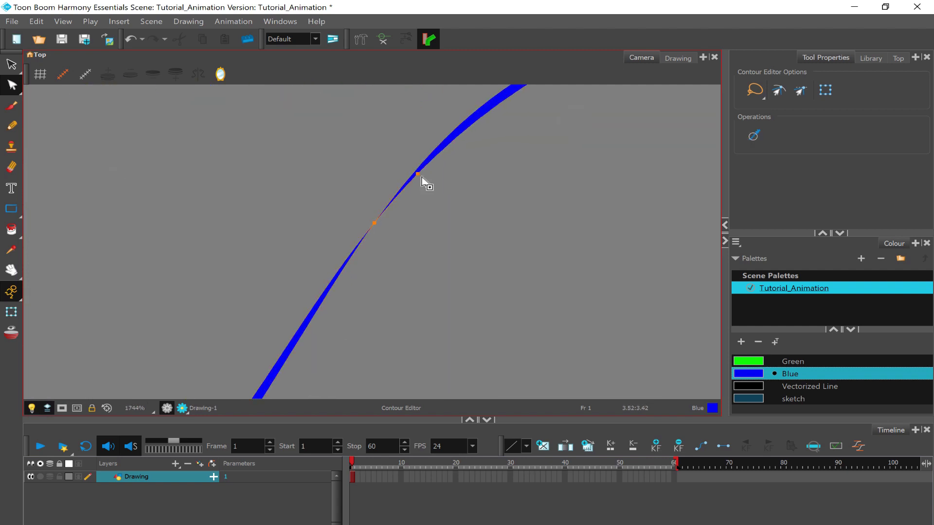
{"action": "left_click_drag", "start_coordinate": [389, 205], "coordinate": [381, 238]}
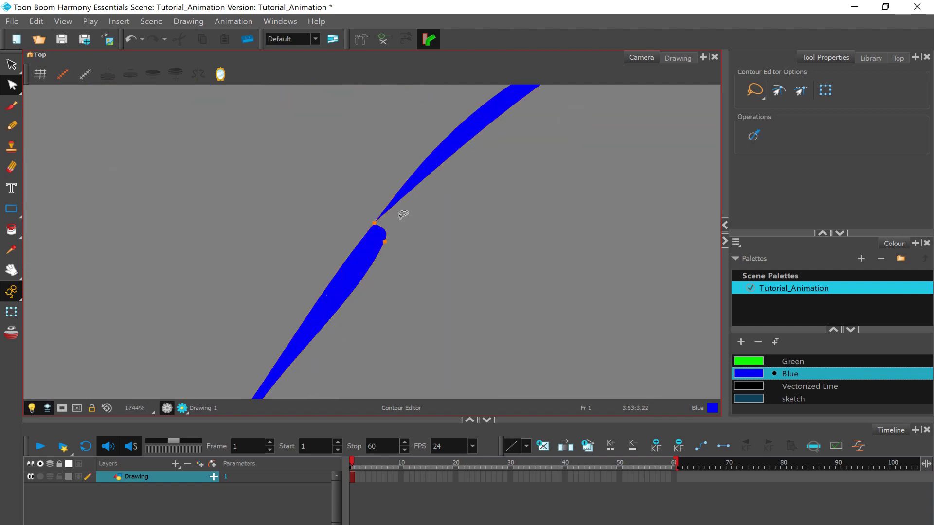
{"action": "scroll", "coordinate": [308, 273], "scroll_direction": "down", "scroll_amount": 7}
{"action": "left_click", "coordinate": [301, 291]}
Step: Paint a brush stroke over the thin gap in the right neck fur line up toward its tip
{"action": "scroll", "coordinate": [202, 236], "scroll_direction": "up", "scroll_amount": 1}
{"action": "key", "text": "alt+b"}
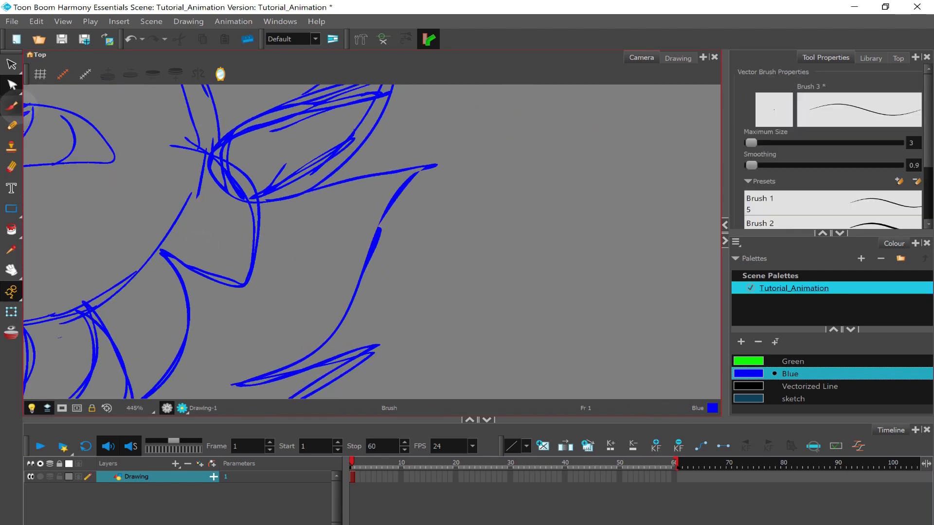
{"action": "left_click_drag", "start_coordinate": [373, 228], "coordinate": [416, 168]}
{"action": "scroll", "coordinate": [416, 168], "scroll_direction": "down", "scroll_amount": 5}
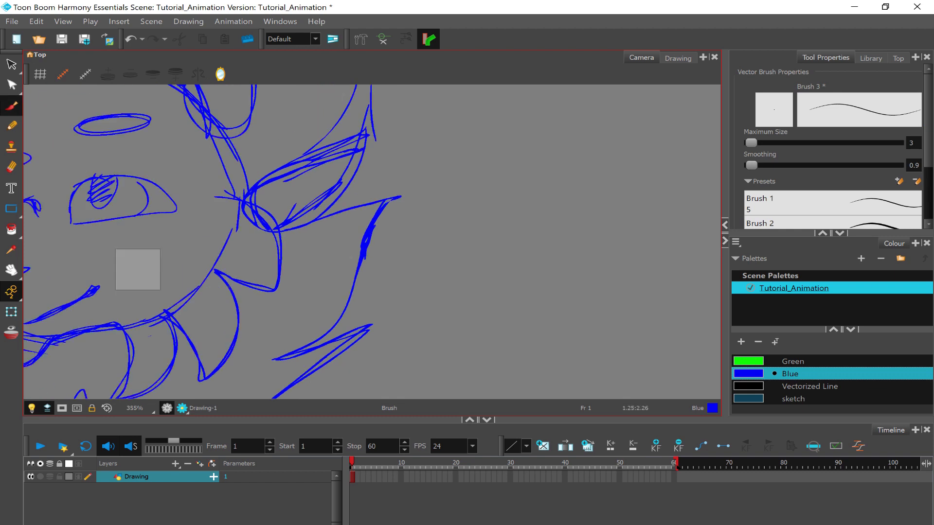
{"action": "scroll", "coordinate": [372, 244], "scroll_direction": "down", "scroll_amount": 2}
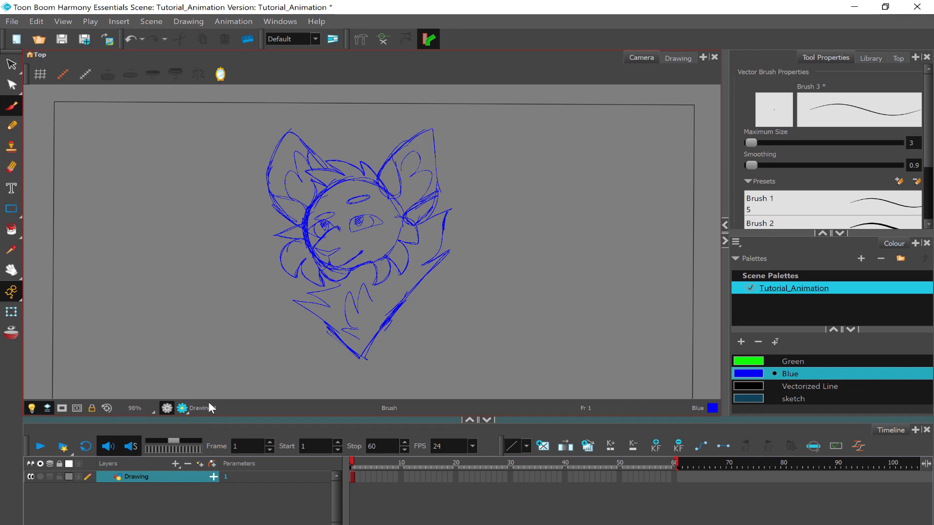
Step: Create an empty drawing in frame 2 of the Drawing layer, and return to frame 1
{"action": "left_click", "coordinate": [361, 479]}
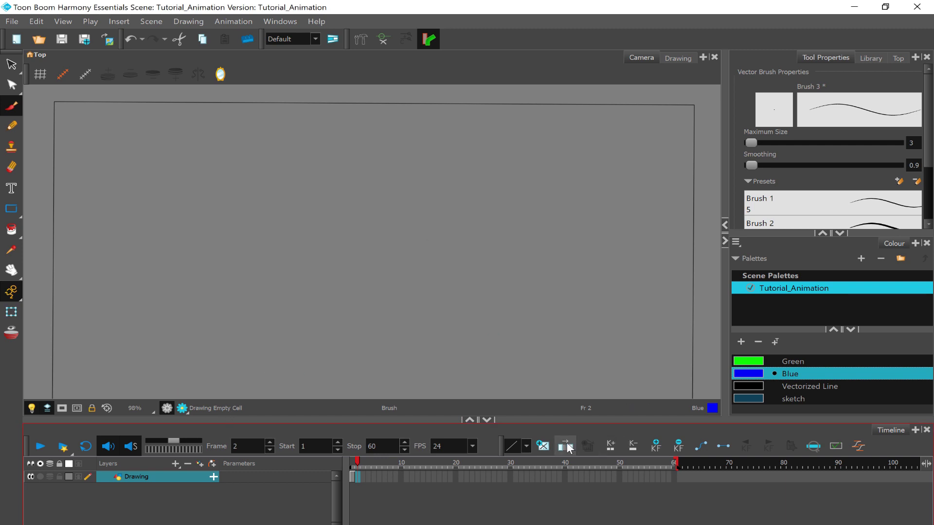
{"action": "left_click", "coordinate": [542, 446]}
{"action": "left_click", "coordinate": [354, 474]}
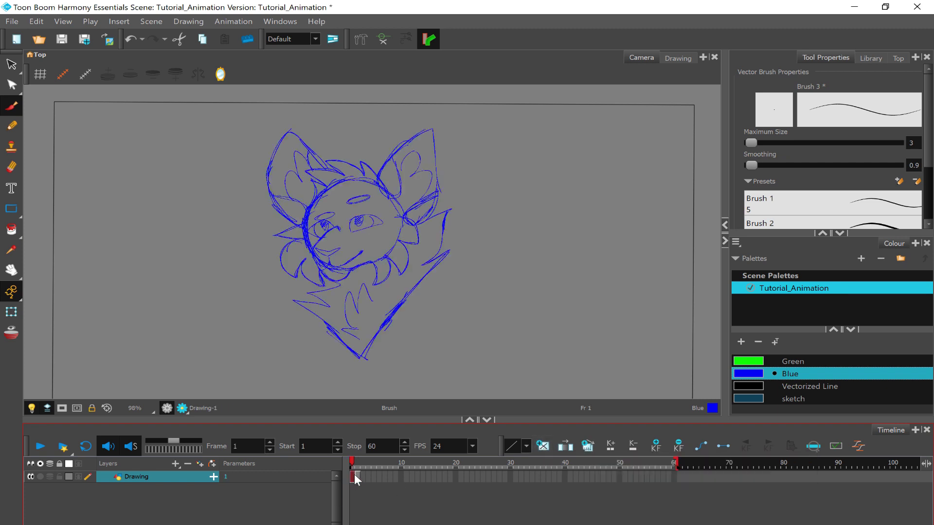
Step: Switch repeatedly between frames 1 and 2 in the timeline to compare the sketch with the empty drawing
{"action": "left_click", "coordinate": [360, 474]}
{"action": "left_click", "coordinate": [353, 475]}
{"action": "left_click", "coordinate": [357, 476]}
{"action": "left_click", "coordinate": [352, 474]}
{"action": "left_click", "coordinate": [358, 476]}
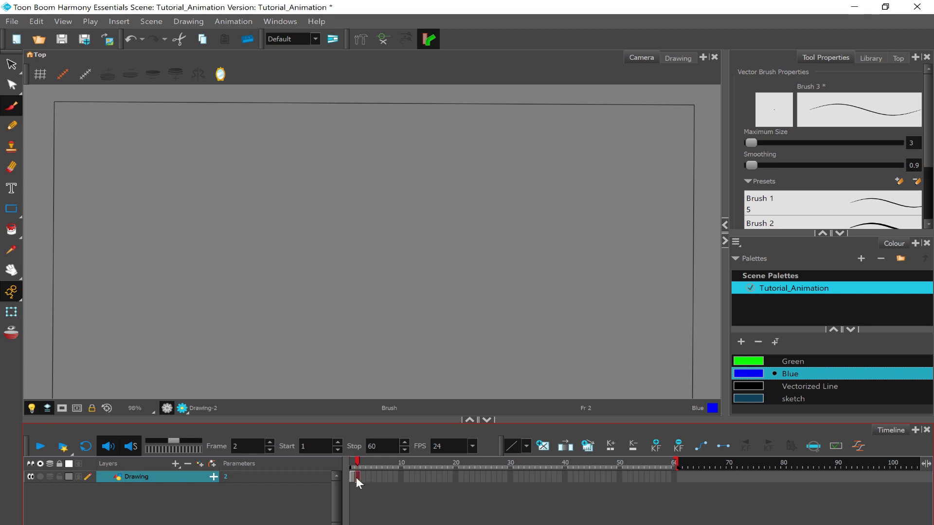
{"action": "left_click", "coordinate": [353, 476]}
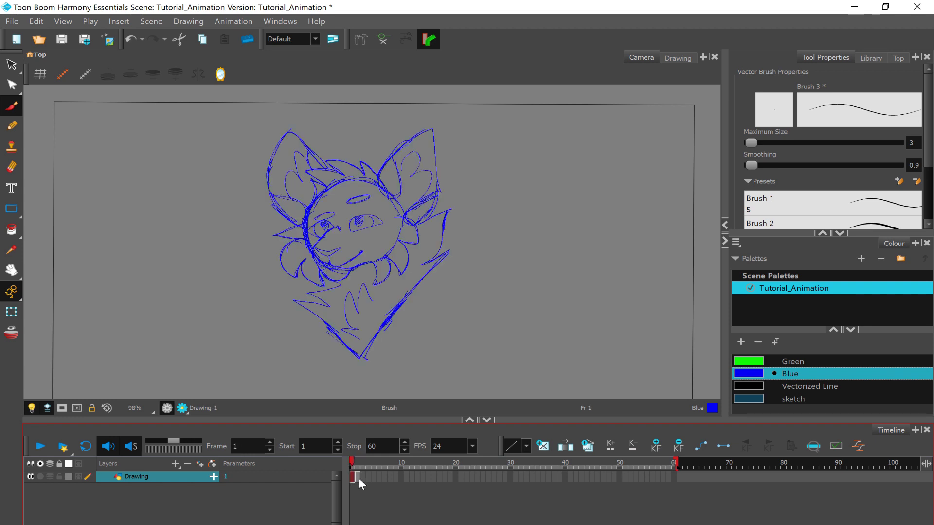
{"action": "left_click", "coordinate": [358, 478]}
Step: Insert a keyframe on frame 1 and another on frame 2 of the Drawing layer
{"action": "left_click", "coordinate": [351, 478]}
{"action": "right_click", "coordinate": [352, 477]}
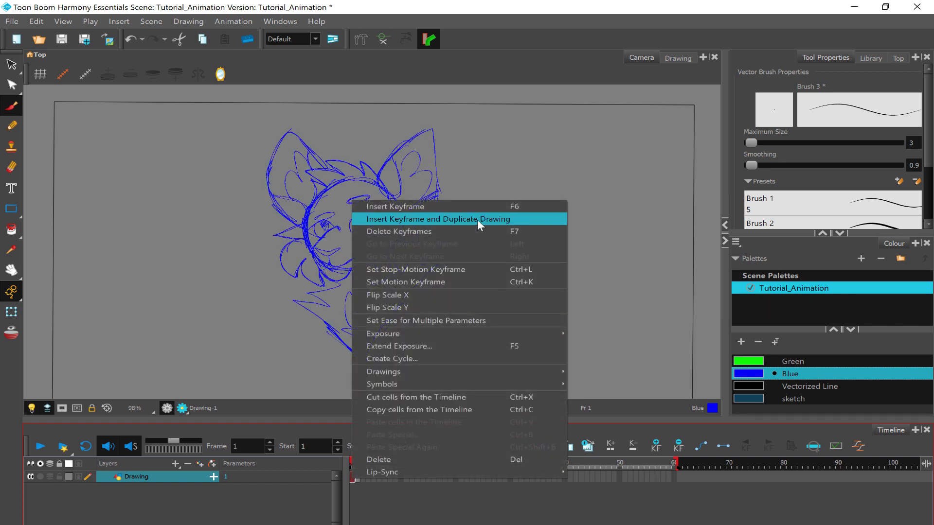
{"action": "left_click", "coordinate": [458, 204]}
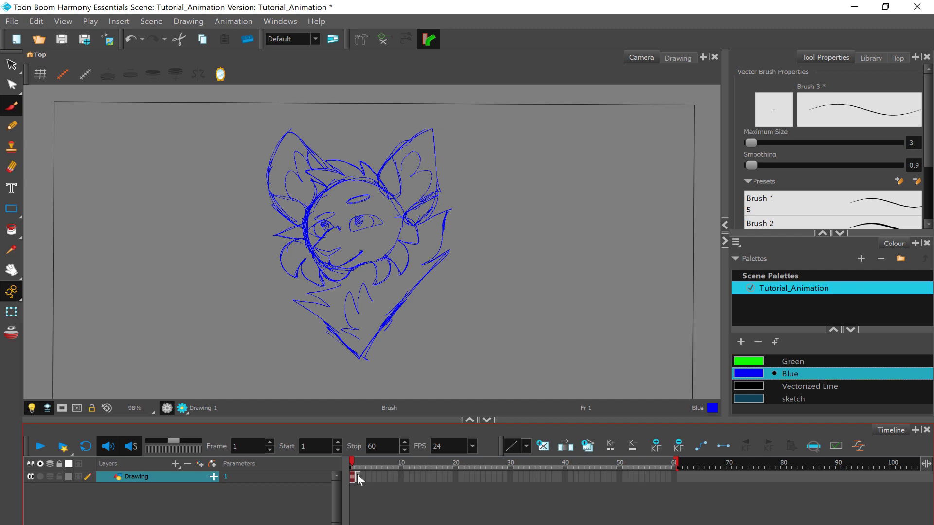
{"action": "right_click", "coordinate": [357, 474]}
{"action": "left_click", "coordinate": [425, 203]}
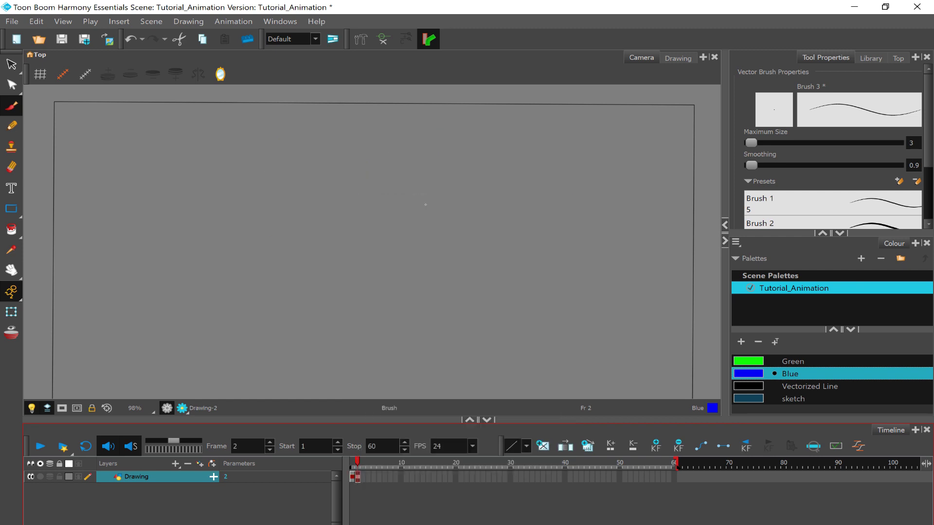
Step: Step back and forth between the keyframed drawings in frames 1 and 2, and return to frame 1
{"action": "key", "text": "comma"}
{"action": "key", "text": "period"}
{"action": "key", "text": "comma"}
{"action": "key", "text": "period"}
{"action": "key", "text": "comma"}
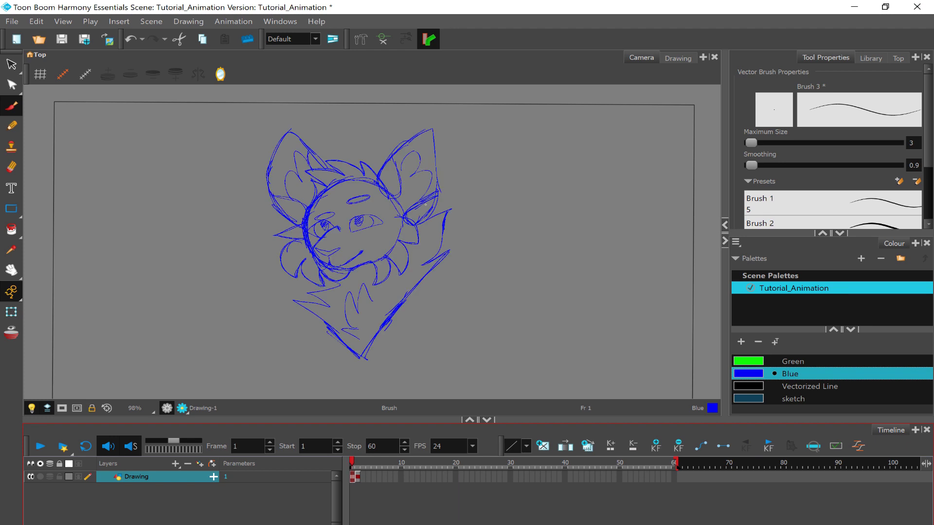
{"action": "key", "text": "period"}
{"action": "key", "text": "comma"}
{"action": "key", "text": "period"}
{"action": "key", "text": "comma"}
{"action": "key", "text": "period"}
{"action": "key", "text": "comma"}
{"action": "key", "text": "period"}
{"action": "key", "text": "comma"}
{"action": "key", "text": "period"}
{"action": "key", "text": "comma"}
{"action": "key", "text": "comma"}
{"action": "key", "text": "period"}
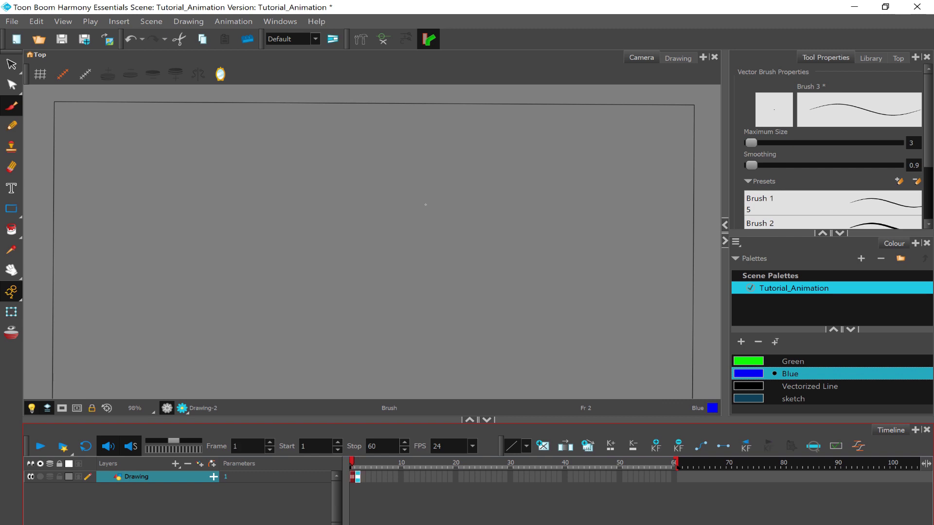
{"action": "key", "text": "comma"}
{"action": "key", "text": "period"}
{"action": "key", "text": "comma"}
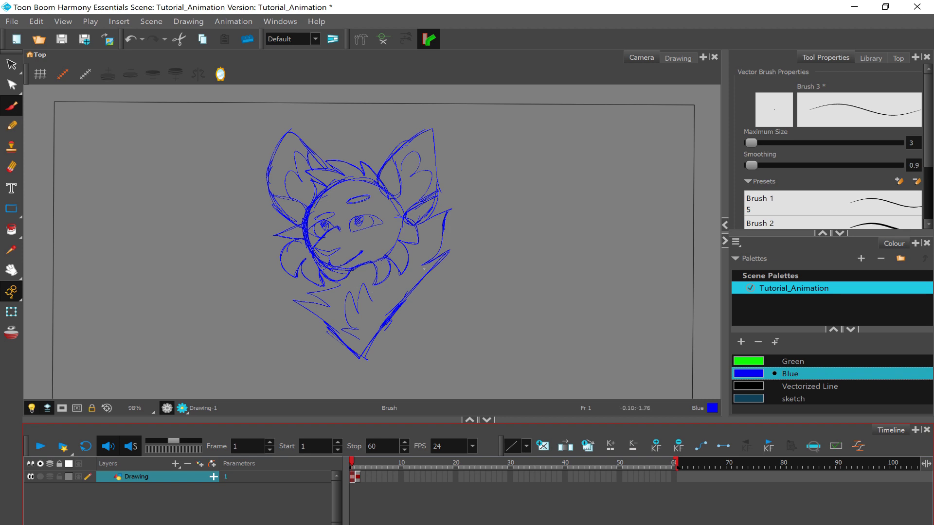
{"action": "left_click", "coordinate": [359, 476]}
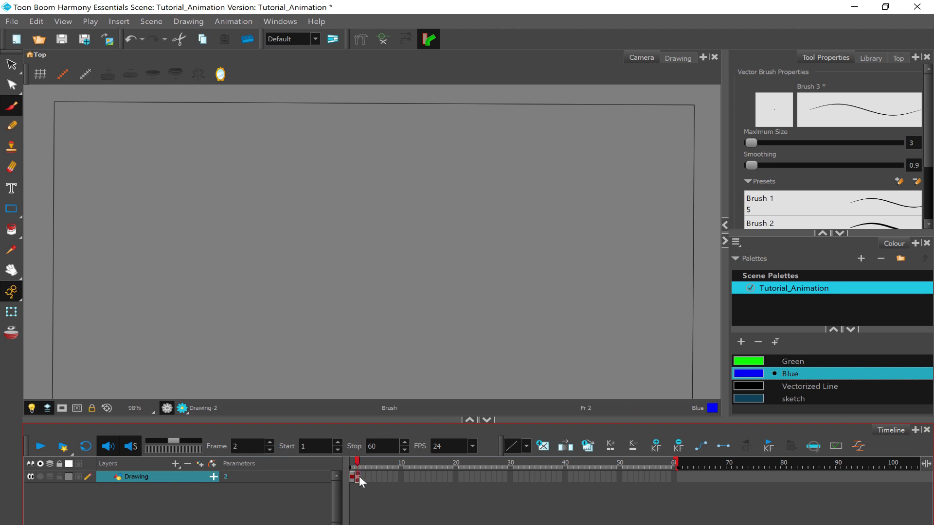
{"action": "mouse_move", "coordinate": [359, 460]}
{"action": "left_mouse_down"}
{"action": "mouse_move", "coordinate": [371, 461]}
{"action": "mouse_move", "coordinate": [333, 460]}
{"action": "left_mouse_up"}
Step: Go to frame 2 and turn on onion skin for the Drawing layer
{"action": "key", "text": "period"}
{"action": "key", "text": "comma"}
{"action": "key", "text": "period"}
{"action": "left_click", "coordinate": [49, 476]}
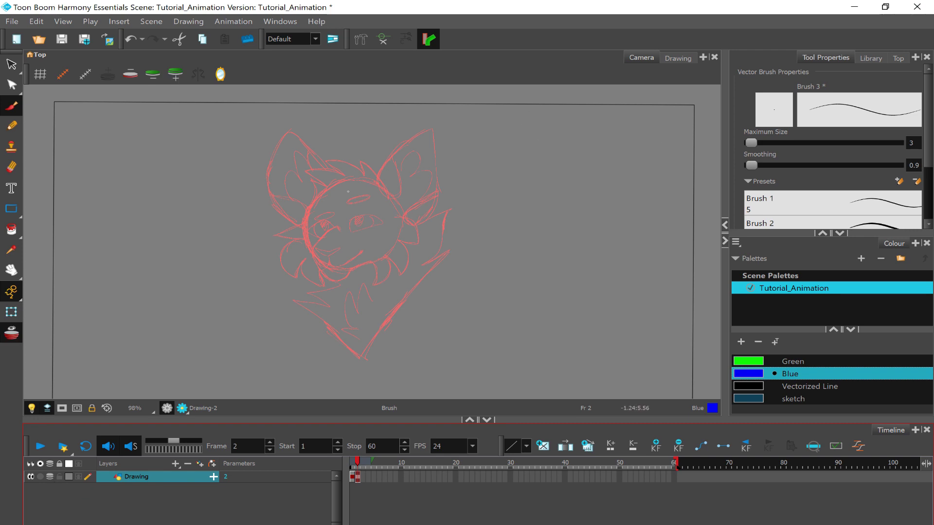
{"action": "scroll", "coordinate": [344, 209], "scroll_direction": "up", "scroll_amount": 6}
{"action": "scroll", "coordinate": [341, 214], "scroll_direction": "down", "scroll_amount": 5}
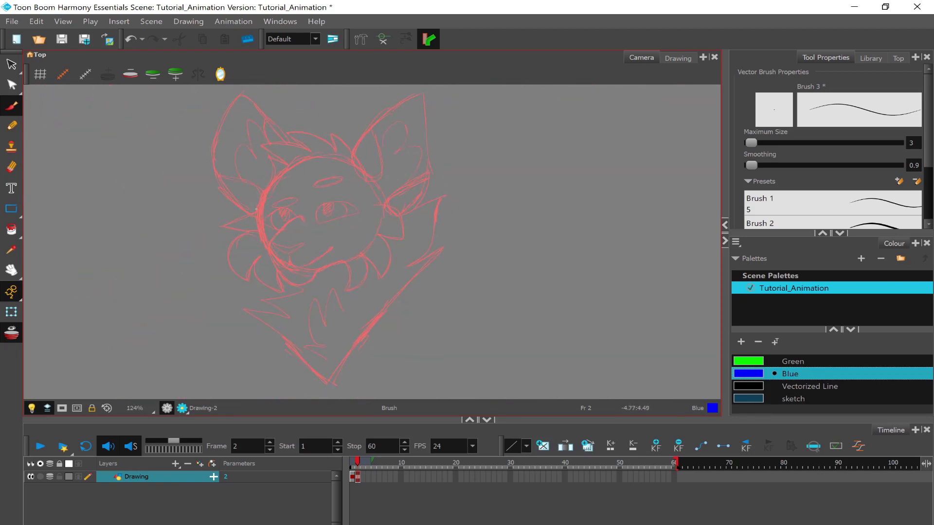
Step: Move the eyebrow above the larger eye down closer to the eye in frame 1 with the Select tool
{"action": "scroll", "coordinate": [257, 209], "scroll_direction": "up", "scroll_amount": 3}
{"action": "left_click", "coordinate": [353, 476]}
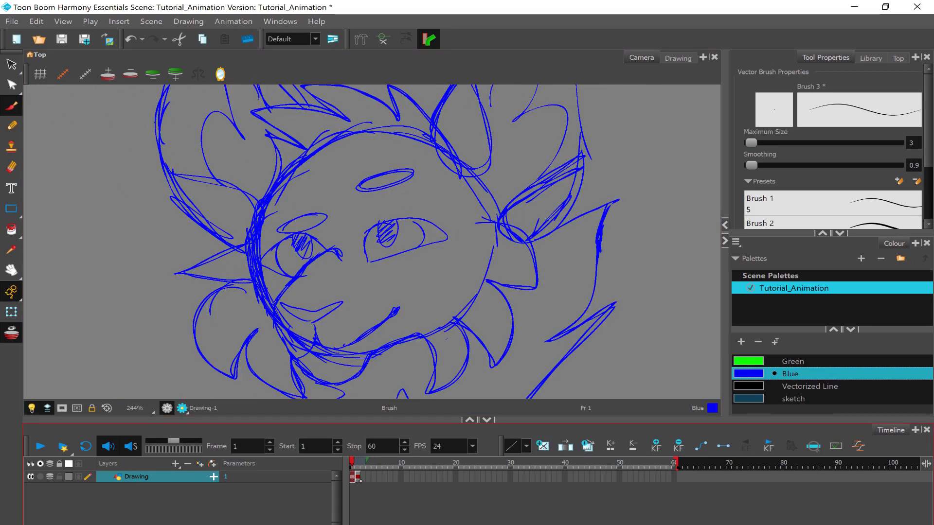
{"action": "key", "text": "alt+s"}
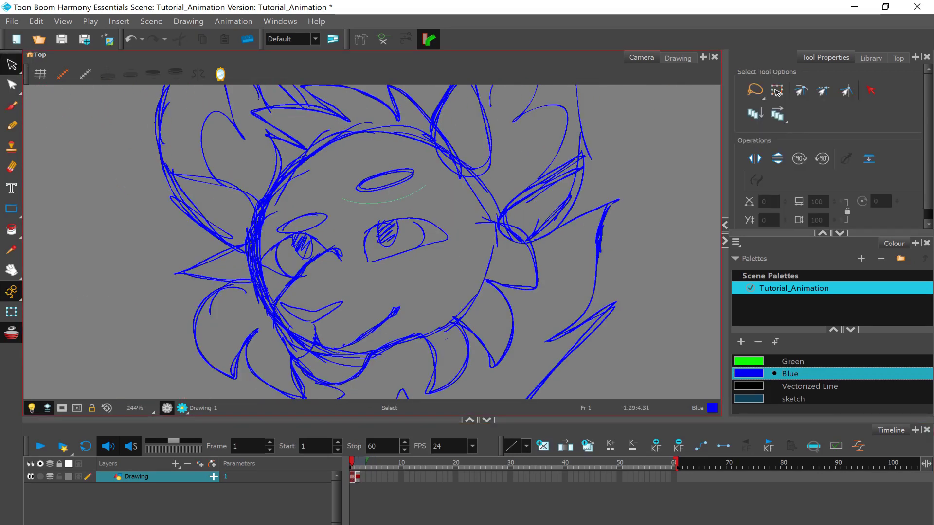
{"action": "left_click", "coordinate": [393, 174]}
{"action": "left_click_drag", "start_coordinate": [380, 182], "coordinate": [387, 202]}
{"action": "left_click", "coordinate": [394, 225]}
{"action": "scroll", "coordinate": [394, 225], "scroll_direction": "down", "scroll_amount": 5}
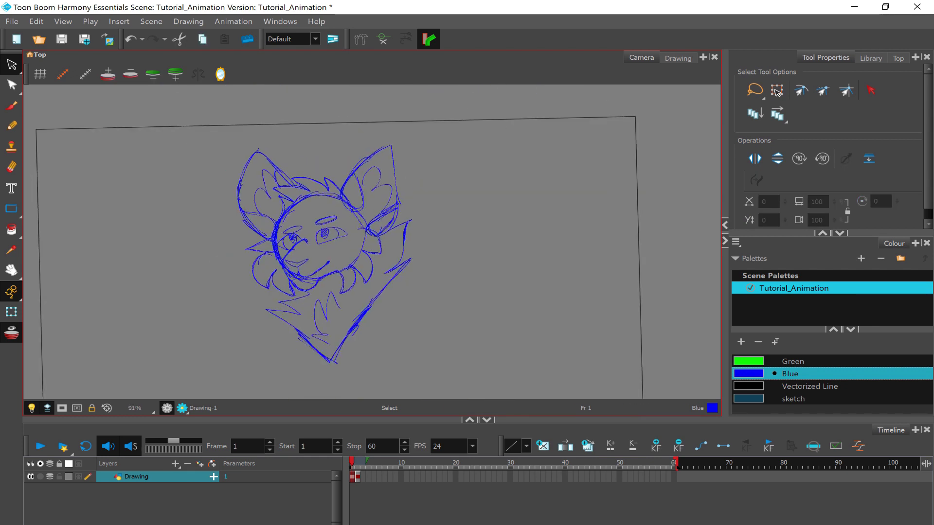
Step: Trace the muzzle and nose over the onion-skinned sketch on frame 2 with the Pencil in the sketch colour
{"action": "key", "text": "alt+shift+r"}
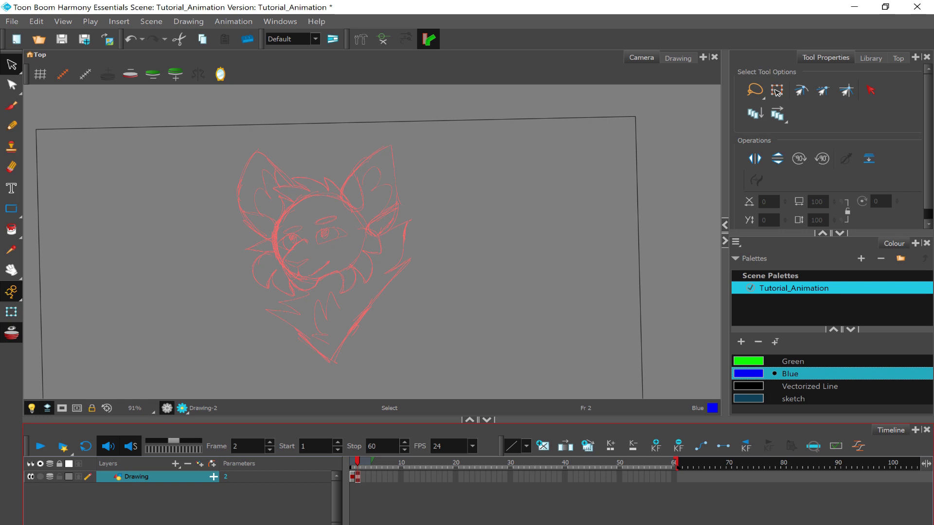
{"action": "key", "text": "alt+slash"}
{"action": "scroll", "coordinate": [511, 130], "scroll_direction": "up", "scroll_amount": 10}
{"action": "mouse_move", "coordinate": [514, 129]}
{"action": "left_mouse_down"}
{"action": "mouse_move", "coordinate": [468, 126]}
{"action": "mouse_move", "coordinate": [304, 258]}
{"action": "left_mouse_up"}
{"action": "scroll", "coordinate": [341, 291], "scroll_direction": "up", "scroll_amount": 3}
{"action": "left_click_drag", "start_coordinate": [177, 194], "coordinate": [247, 321]}
{"action": "left_click_drag", "start_coordinate": [220, 175], "coordinate": [399, 315]}
{"action": "scroll", "coordinate": [372, 243], "scroll_direction": "down", "scroll_amount": 6}
{"action": "scroll", "coordinate": [243, 243], "scroll_direction": "up", "scroll_amount": 4}
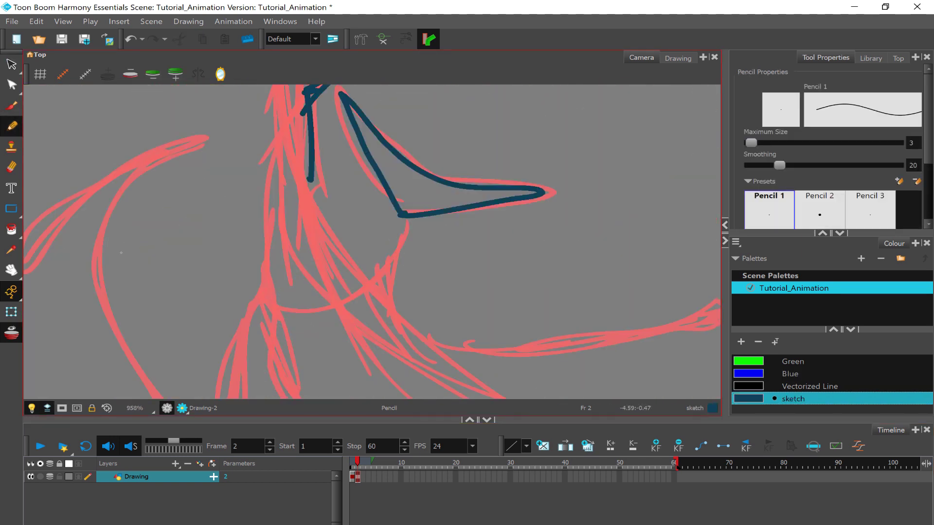
Step: Trace the mouth, chin and jaw fur on frame 2 with the Pencil in the sketch colour
{"action": "left_click_drag", "start_coordinate": [304, 113], "coordinate": [278, 304]}
{"action": "scroll", "coordinate": [372, 243], "scroll_direction": "down", "scroll_amount": 2}
{"action": "left_click_drag", "start_coordinate": [310, 243], "coordinate": [520, 146]}
{"action": "left_click_drag", "start_coordinate": [236, 266], "coordinate": [282, 311]}
{"action": "mouse_move", "coordinate": [287, 316]}
{"action": "left_mouse_down"}
{"action": "mouse_move", "coordinate": [500, 230]}
{"action": "mouse_move", "coordinate": [214, 142]}
{"action": "left_mouse_up"}
{"action": "mouse_move", "coordinate": [187, 143]}
{"action": "left_mouse_down"}
{"action": "mouse_move", "coordinate": [320, 168]}
{"action": "mouse_move", "coordinate": [340, 333]}
{"action": "left_mouse_up"}
Step: Outline the fur tuft beneath the jaw on frame 2 with the Brush in Blue
{"action": "key", "text": "alt+b"}
{"action": "left_click", "coordinate": [790, 374]}
{"action": "mouse_move", "coordinate": [323, 162]}
{"action": "left_mouse_down"}
{"action": "mouse_move", "coordinate": [235, 312]}
{"action": "mouse_move", "coordinate": [333, 329]}
{"action": "left_mouse_up"}
Step: Compare the drawings in frames 1 and 2 and make Blue the drawing colour on frame 2
{"action": "left_click", "coordinate": [793, 399]}
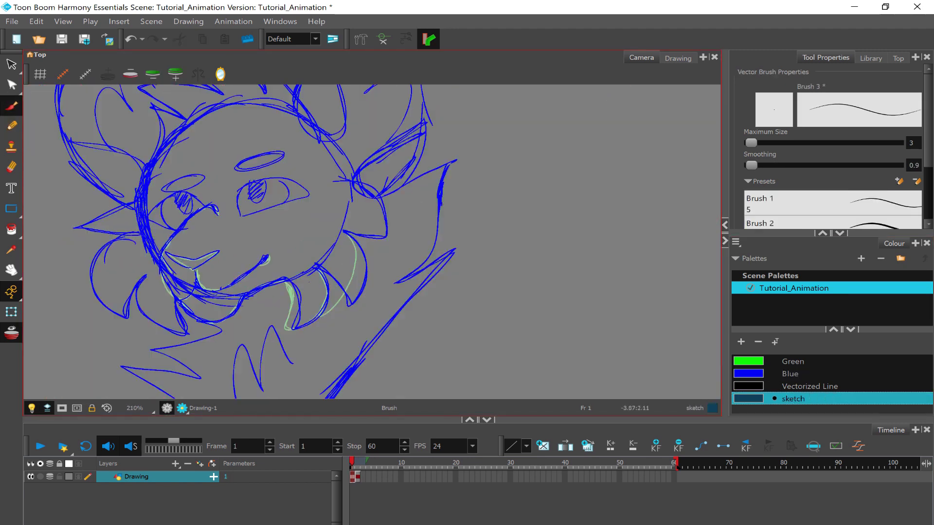
{"action": "key", "text": "period"}
{"action": "scroll", "coordinate": [831, 384], "scroll_direction": "down", "scroll_amount": 3}
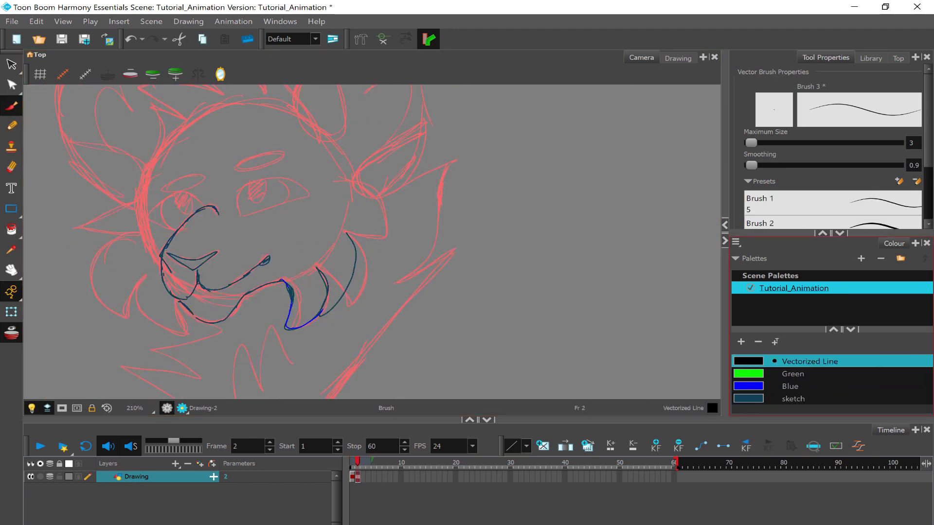
{"action": "left_click", "coordinate": [790, 386]}
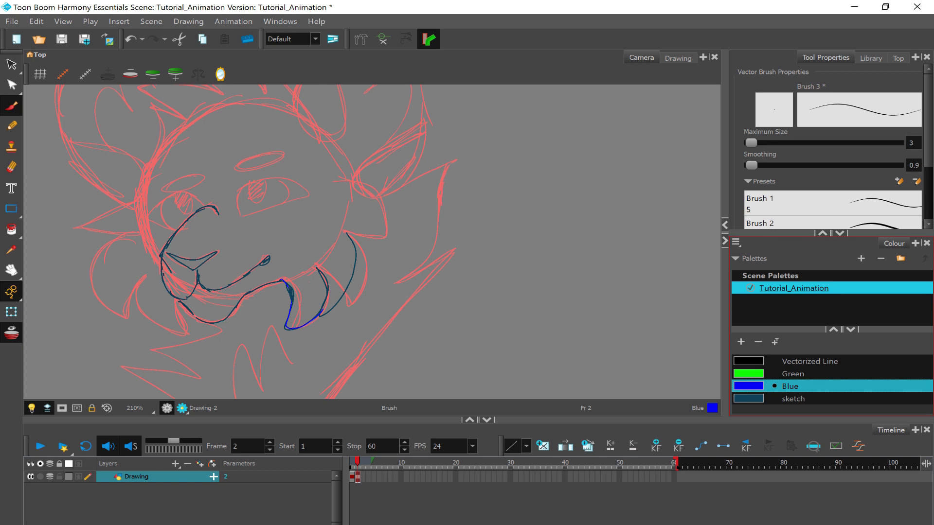
{"action": "key", "text": "comma"}
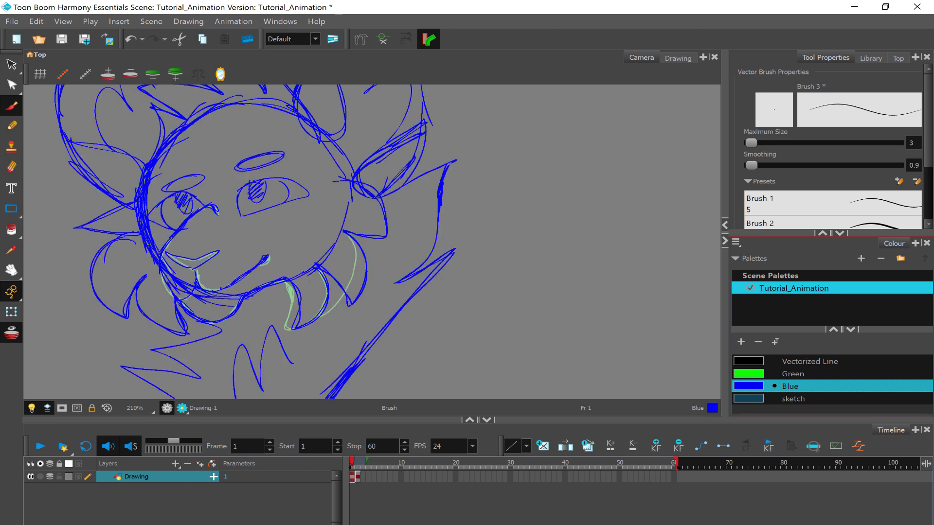
{"action": "left_click", "coordinate": [749, 401]}
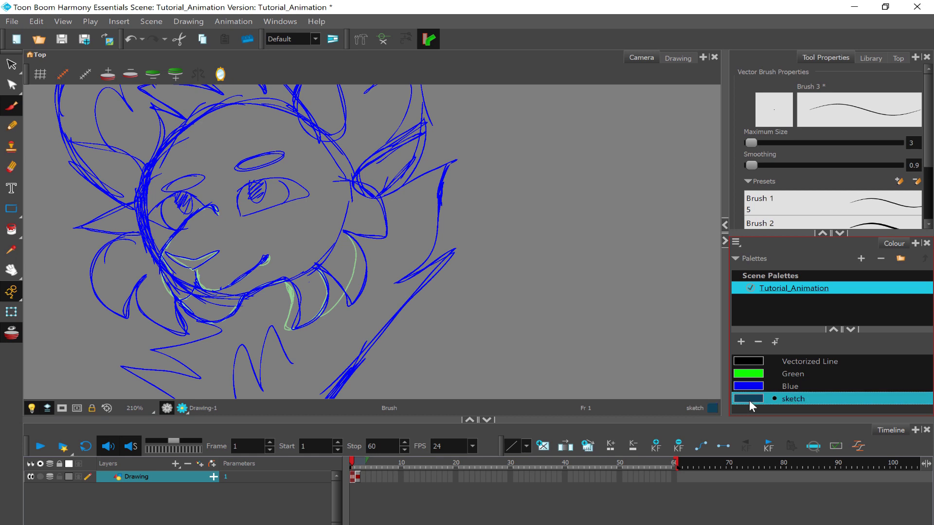
{"action": "left_click", "coordinate": [752, 387]}
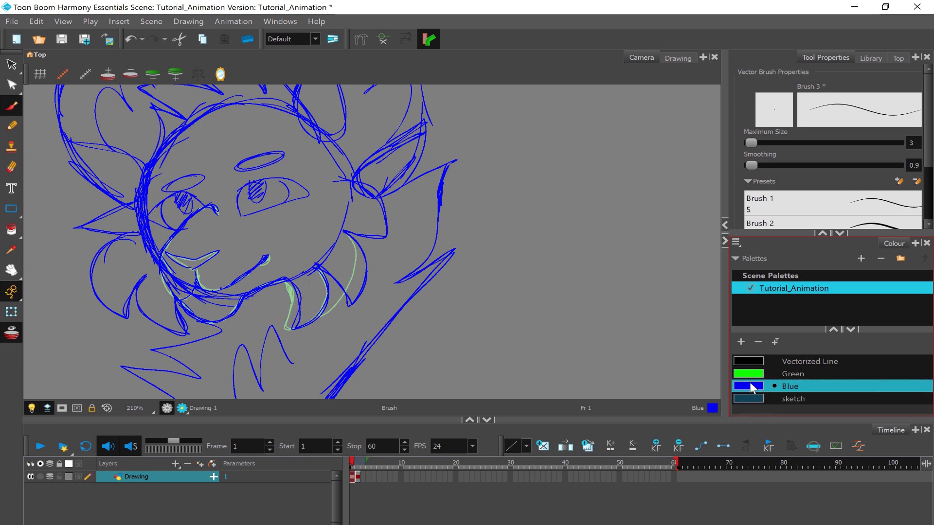
{"action": "key", "text": "period"}
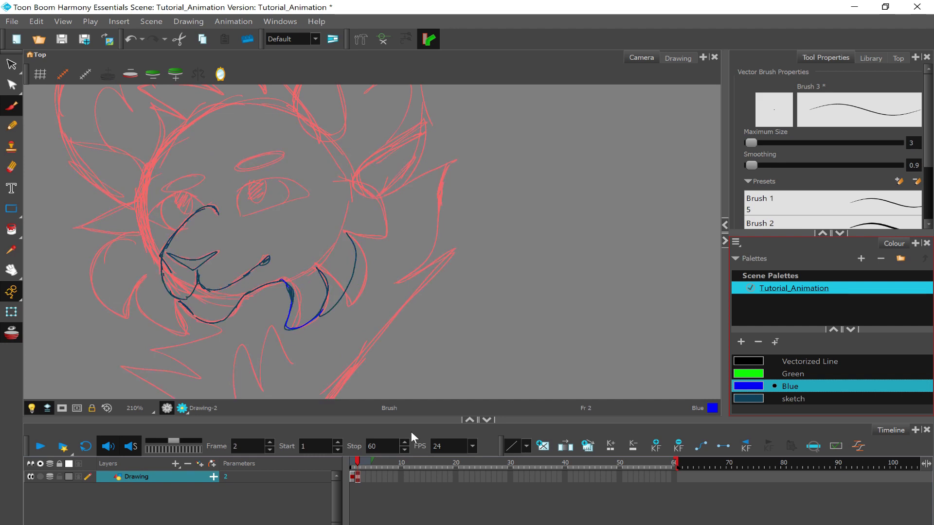
Step: Brush the cheek fur in Blue along the jaw and below the larger ear on frame 2
{"action": "scroll", "coordinate": [321, 307], "scroll_direction": "up", "scroll_amount": 5}
{"action": "mouse_move", "coordinate": [305, 228]}
{"action": "left_mouse_down"}
{"action": "mouse_move", "coordinate": [304, 273]}
{"action": "mouse_move", "coordinate": [322, 288]}
{"action": "left_mouse_up"}
{"action": "mouse_move", "coordinate": [305, 215]}
{"action": "left_mouse_down"}
{"action": "mouse_move", "coordinate": [312, 221]}
{"action": "mouse_move", "coordinate": [272, 346]}
{"action": "mouse_move", "coordinate": [417, 209]}
{"action": "left_mouse_up"}
{"action": "scroll", "coordinate": [378, 250], "scroll_direction": "down", "scroll_amount": 3}
{"action": "scroll", "coordinate": [378, 250], "scroll_direction": "up", "scroll_amount": 1}
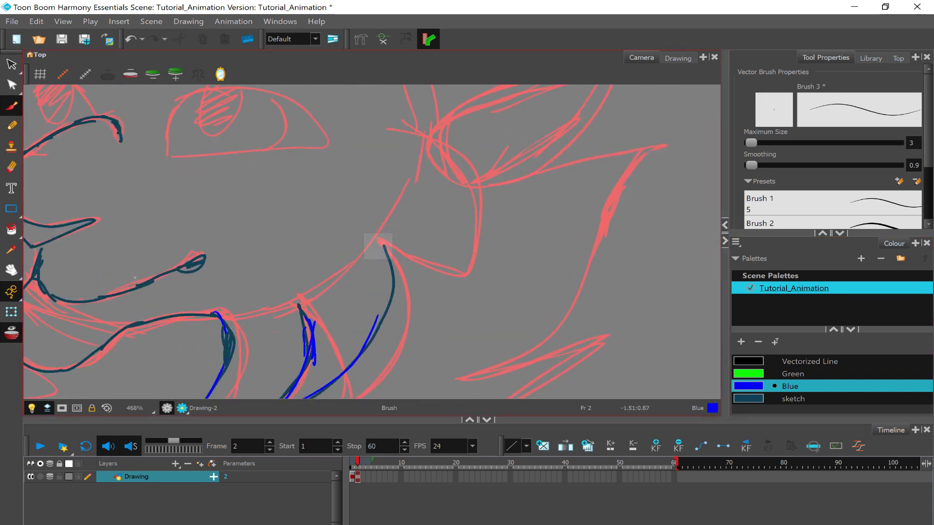
{"action": "left_click_drag", "start_coordinate": [416, 131], "coordinate": [479, 272]}
{"action": "left_click_drag", "start_coordinate": [479, 272], "coordinate": [386, 244]}
Step: Draw the eyes, eyebrows, hair, ears and neck fur in Blue on frame 2, following the onion-skinned sketch
{"action": "scroll", "coordinate": [378, 247], "scroll_direction": "down", "scroll_amount": 3}
{"action": "left_click_drag", "start_coordinate": [157, 301], "coordinate": [114, 398]}
{"action": "scroll", "coordinate": [366, 169], "scroll_direction": "up", "scroll_amount": 4}
{"action": "scroll", "coordinate": [366, 168], "scroll_direction": "down", "scroll_amount": 4}
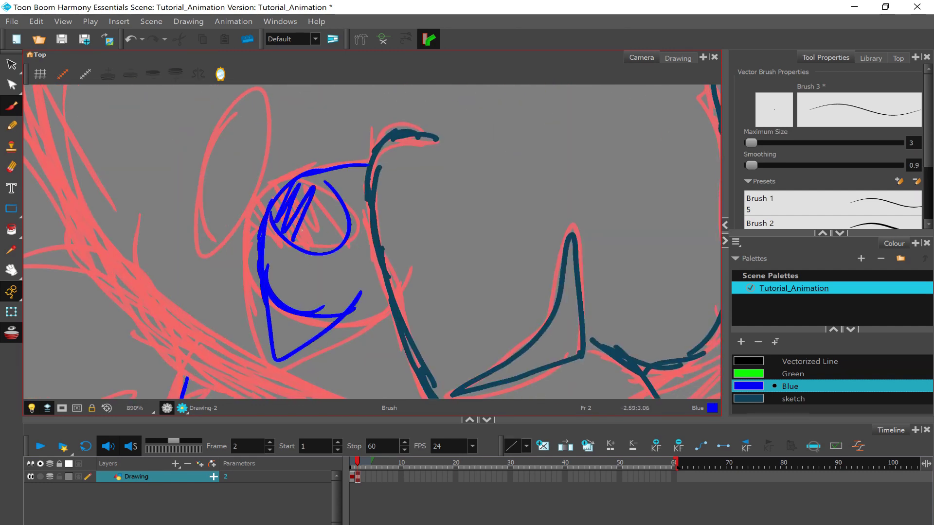
{"action": "scroll", "coordinate": [410, 216], "scroll_direction": "down", "scroll_amount": 3}
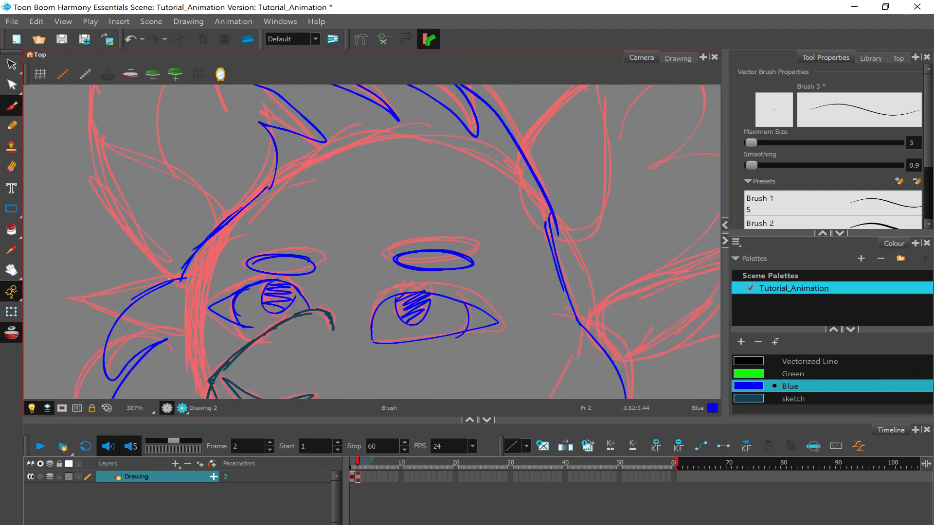
{"action": "scroll", "coordinate": [439, 186], "scroll_direction": "down", "scroll_amount": 3}
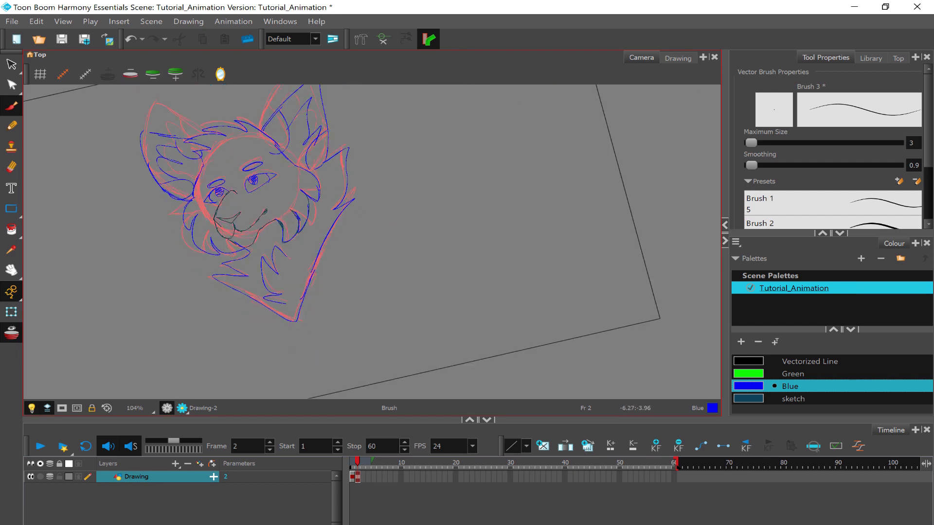
Step: Turn off onion skin and activate the Eraser on the frame 2 drawing
{"action": "key", "text": "alt+o"}
{"action": "scroll", "coordinate": [439, 186], "scroll_direction": "up", "scroll_amount": 4}
{"action": "key", "text": "alt+e"}
{"action": "scroll", "coordinate": [311, 214], "scroll_direction": "down", "scroll_amount": 4}
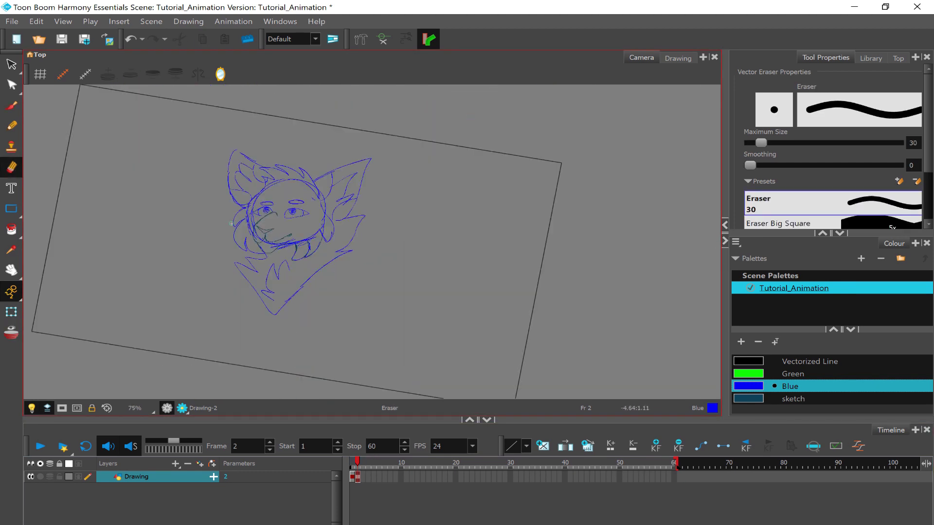
{"action": "scroll", "coordinate": [136, 297], "scroll_direction": "up", "scroll_amount": 1}
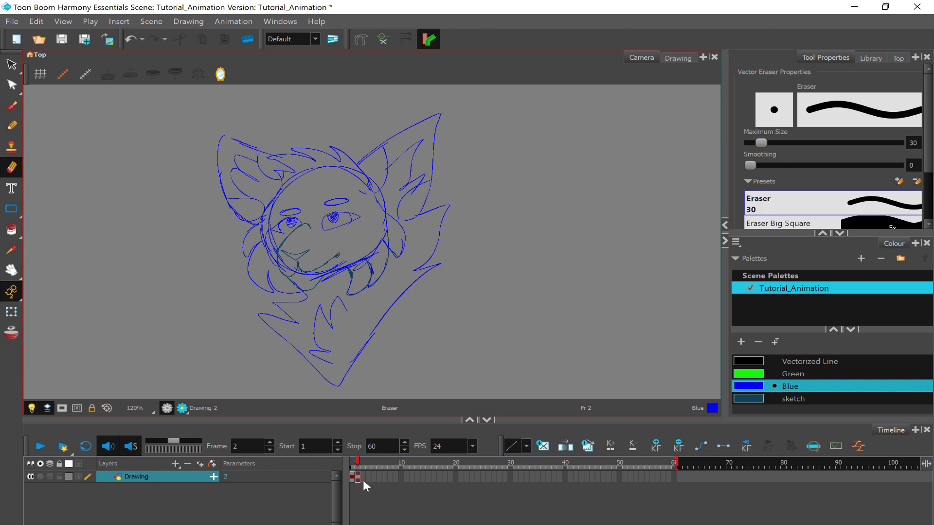
Step: Create an empty drawing on frame 3 of the Drawing layer and insert a keyframe there
{"action": "left_click", "coordinate": [363, 480]}
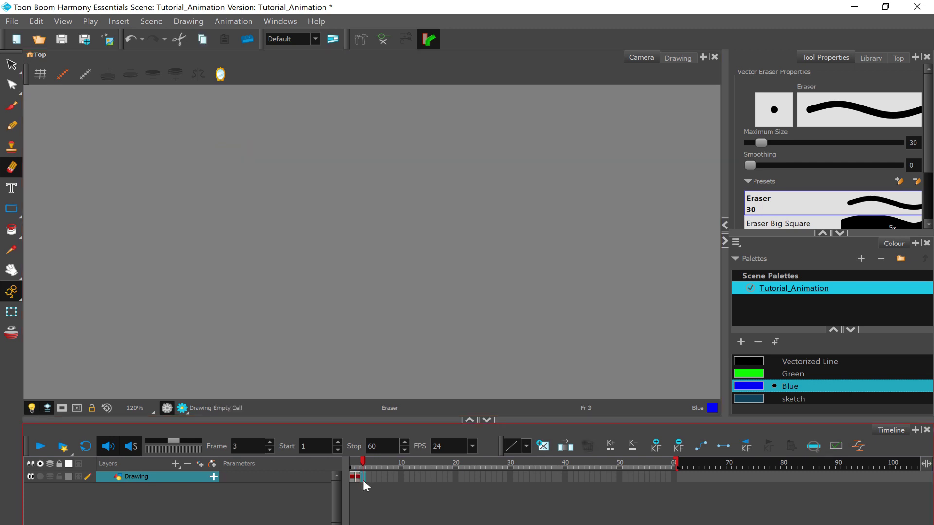
{"action": "left_click", "coordinate": [542, 446]}
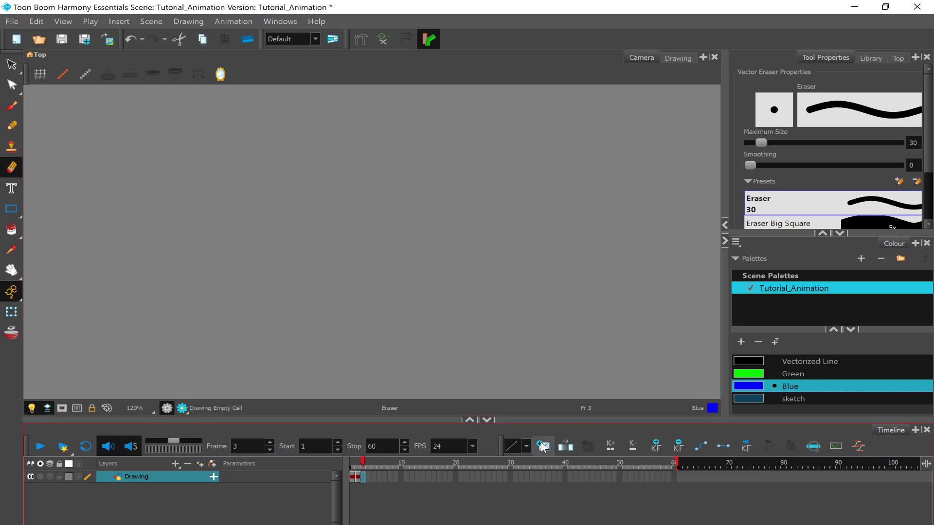
{"action": "right_click", "coordinate": [363, 473]}
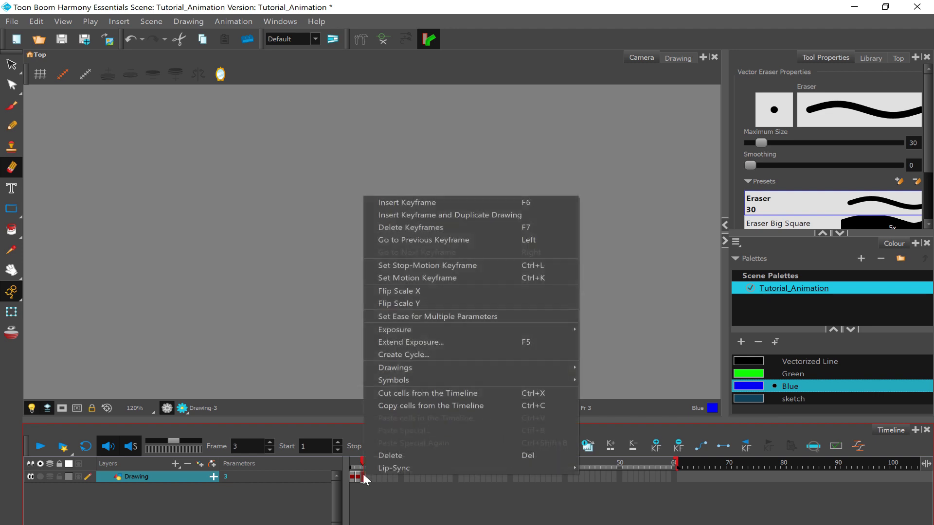
{"action": "left_click", "coordinate": [439, 203]}
Step: Flip back and forth between frames 2 and 3 to compare the sketch with the empty drawing
{"action": "key", "text": "comma"}
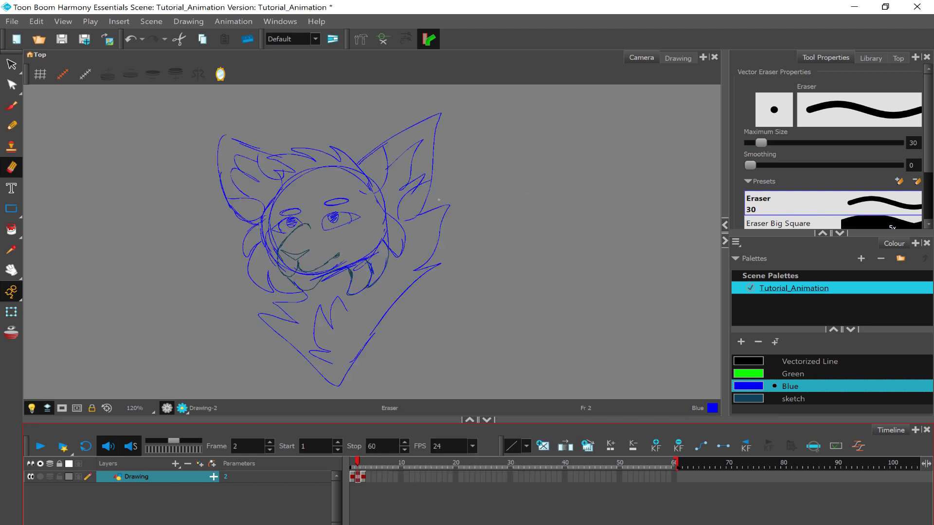
{"action": "key", "text": "period"}
{"action": "key", "text": "comma"}
{"action": "key", "text": "period"}
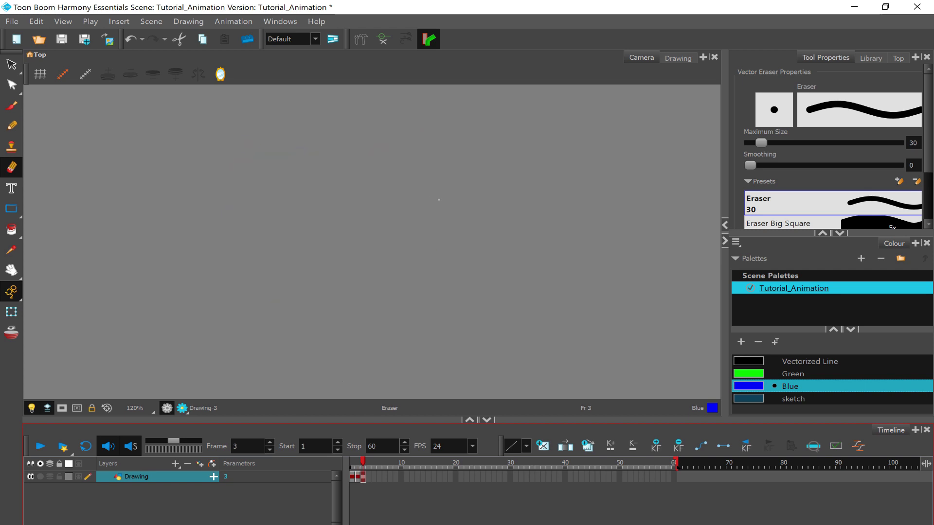
{"action": "key", "text": "comma"}
{"action": "key", "text": "period"}
{"action": "key", "text": "comma"}
{"action": "key", "text": "period"}
Step: Turn on onion skin for the Drawing layer and limit it to one previous drawing, trying two in between
{"action": "left_click", "coordinate": [51, 475]}
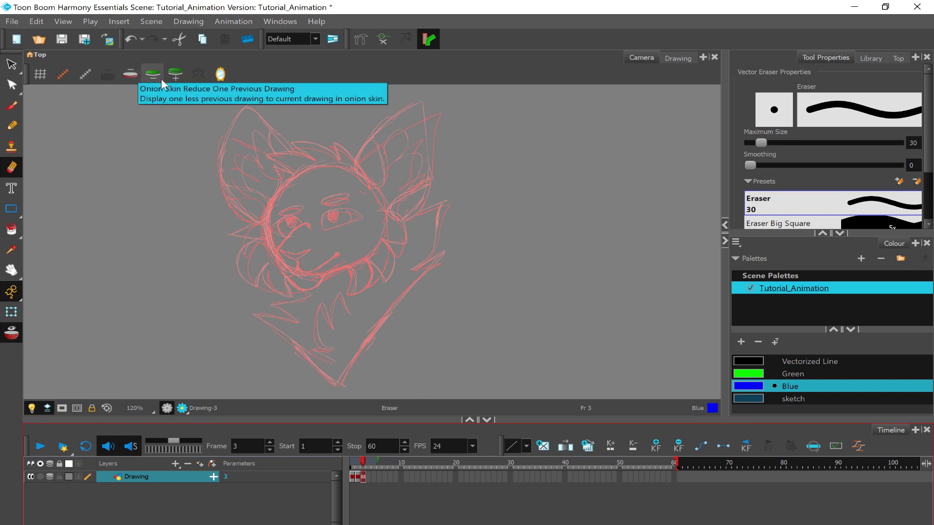
{"action": "left_click", "coordinate": [133, 77]}
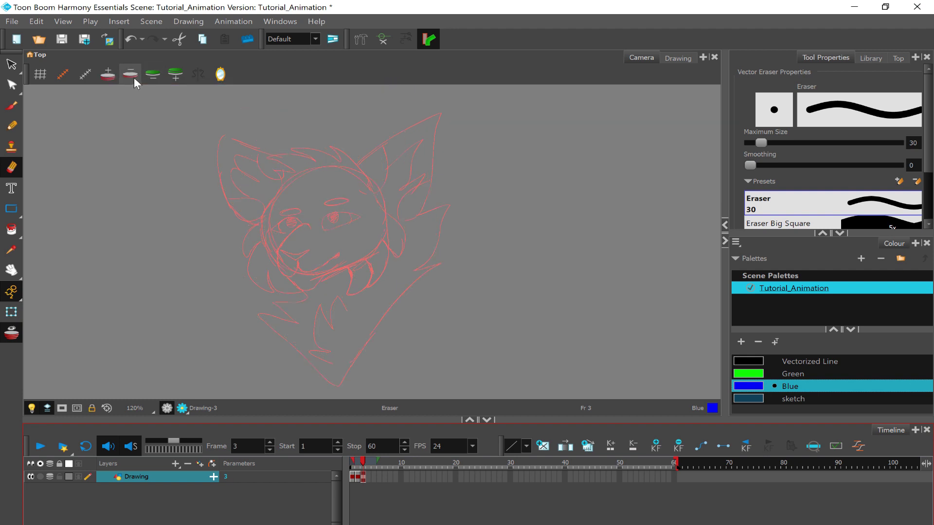
{"action": "left_click", "coordinate": [110, 74]}
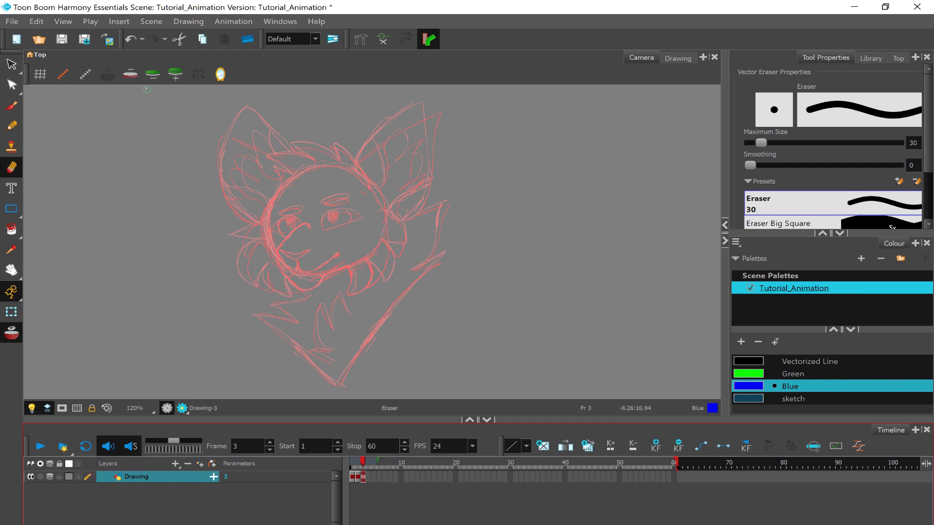
{"action": "left_click", "coordinate": [135, 78]}
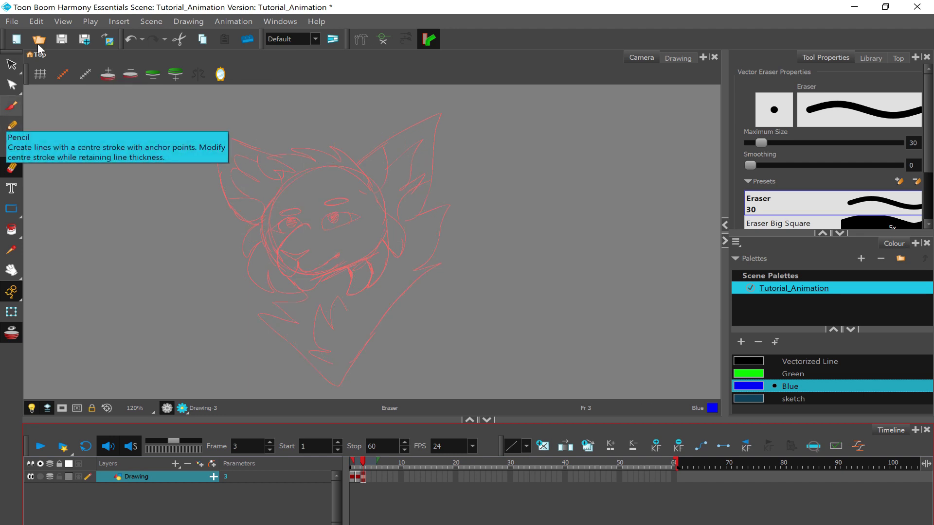
Step: Set the Onion Skin Render Style to Original Colours in the drawing preferences
{"action": "left_click", "coordinate": [19, 23]}
{"action": "left_click", "coordinate": [18, 22]}
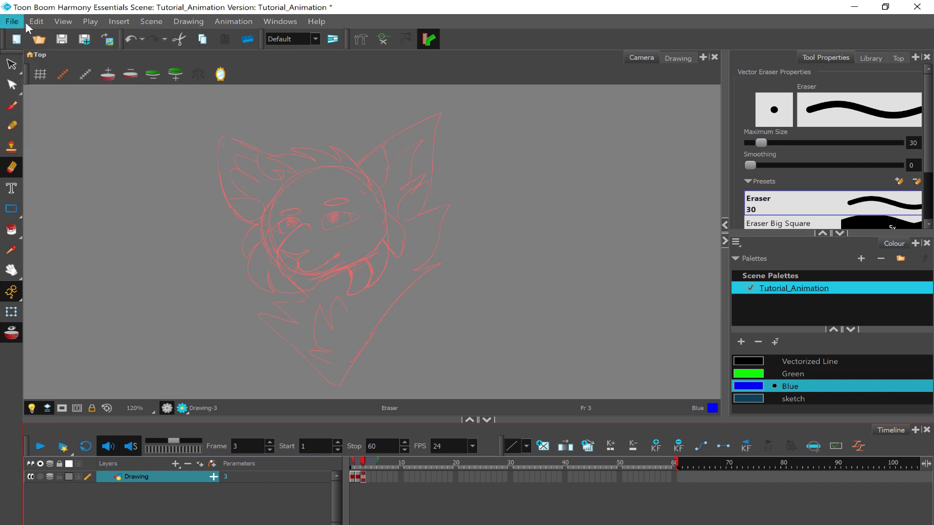
{"action": "left_click", "coordinate": [28, 22]}
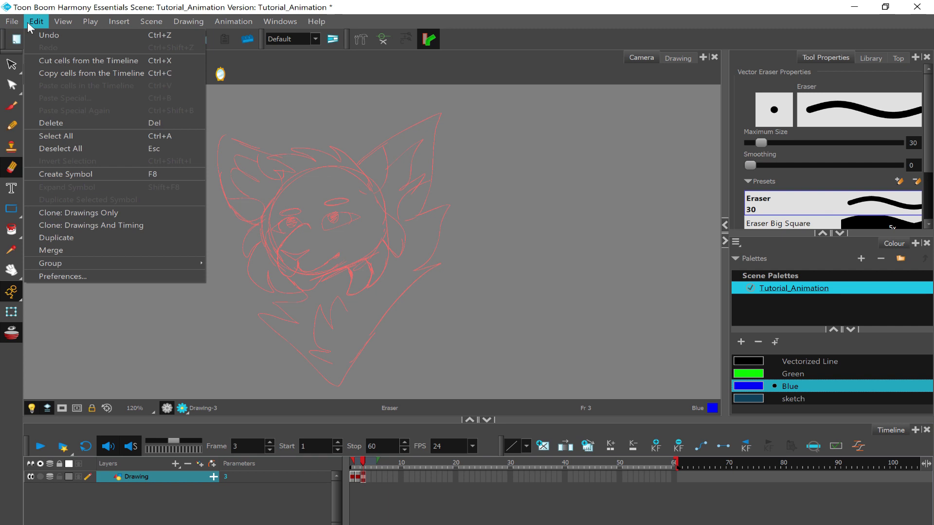
{"action": "left_click", "coordinate": [98, 277]}
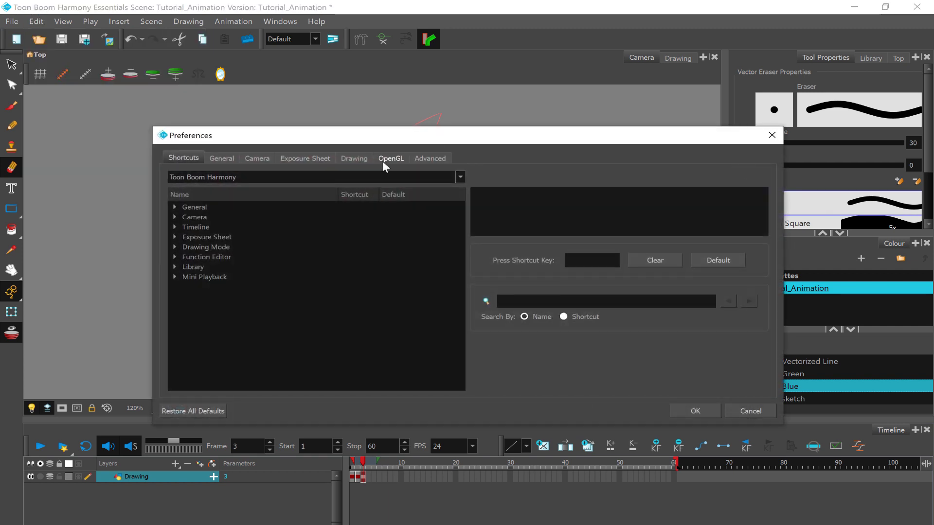
{"action": "left_click", "coordinate": [383, 161]}
{"action": "left_click", "coordinate": [354, 157]}
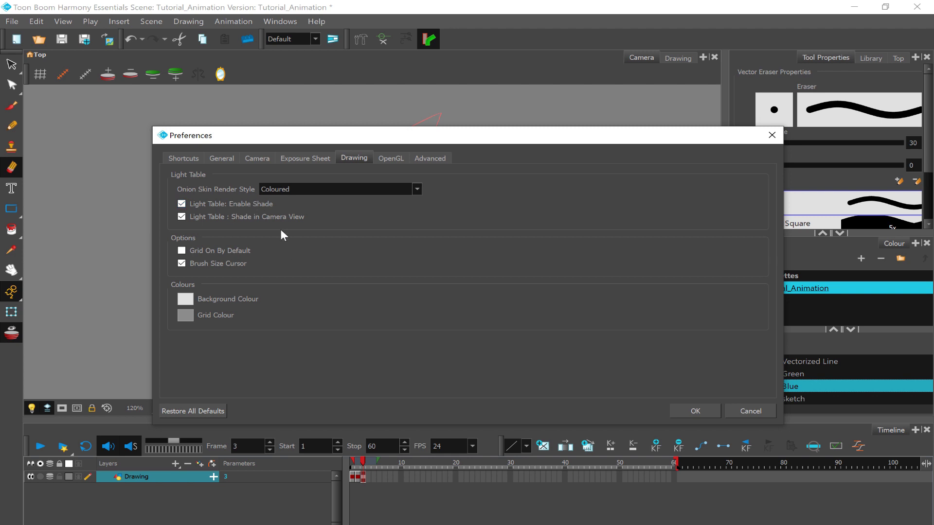
{"action": "left_click", "coordinate": [396, 188]}
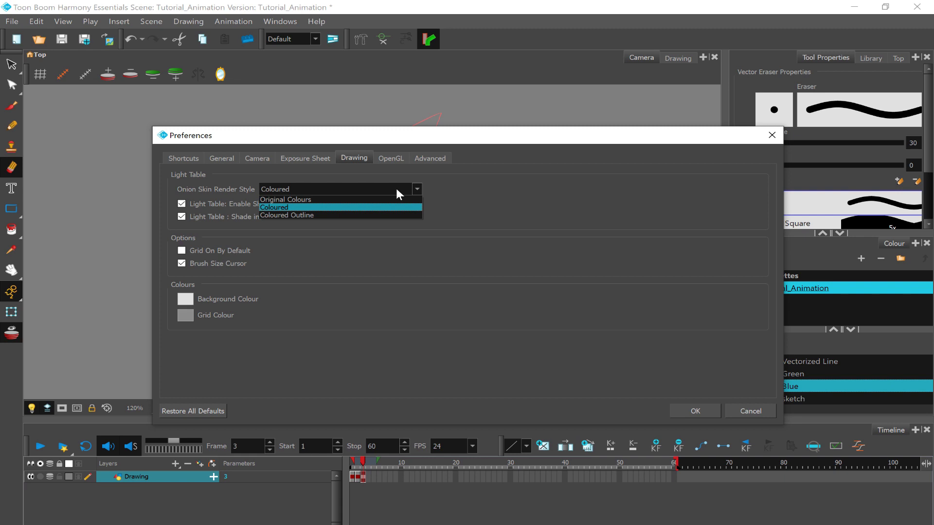
{"action": "left_click", "coordinate": [397, 199]}
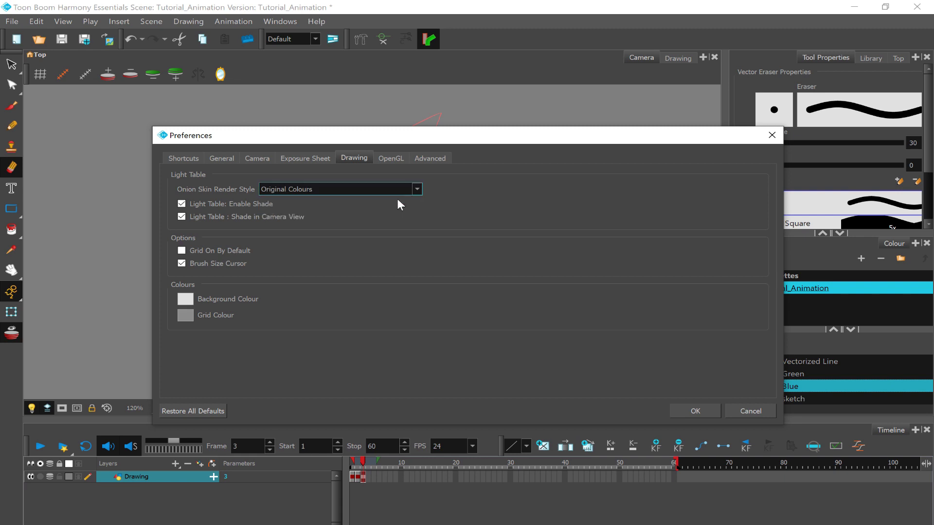
{"action": "left_click", "coordinate": [705, 409]}
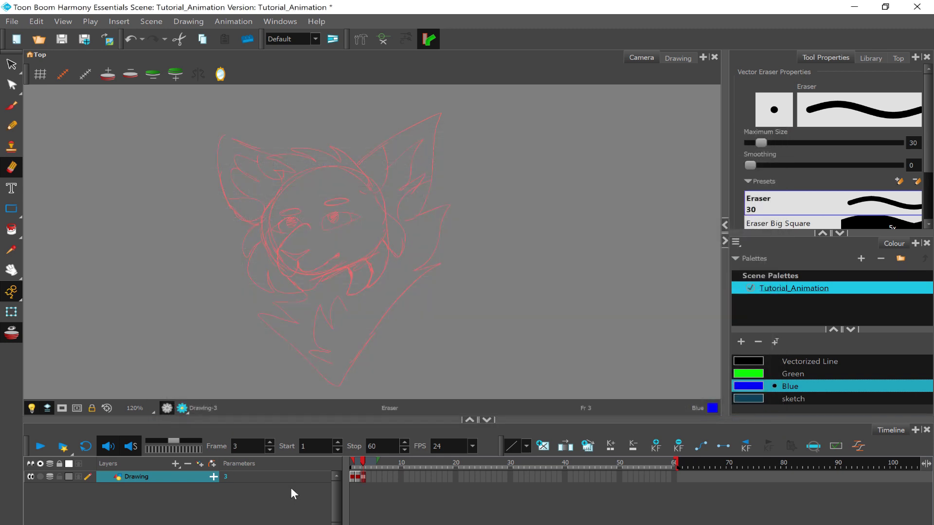
Step: Switch to other frames and back to frame 3 to examine how the onion skin displays in original colours
{"action": "left_click", "coordinate": [358, 478]}
{"action": "left_click", "coordinate": [396, 478]}
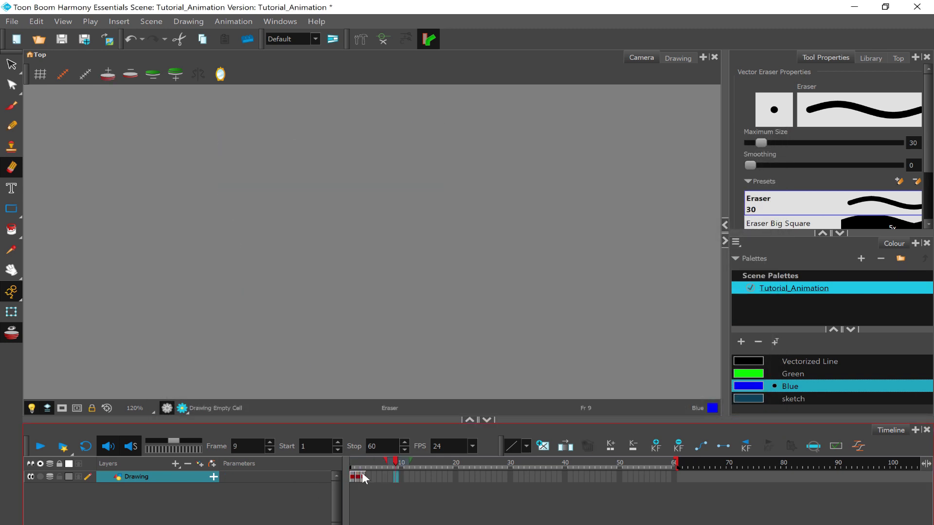
{"action": "left_click", "coordinate": [363, 474]}
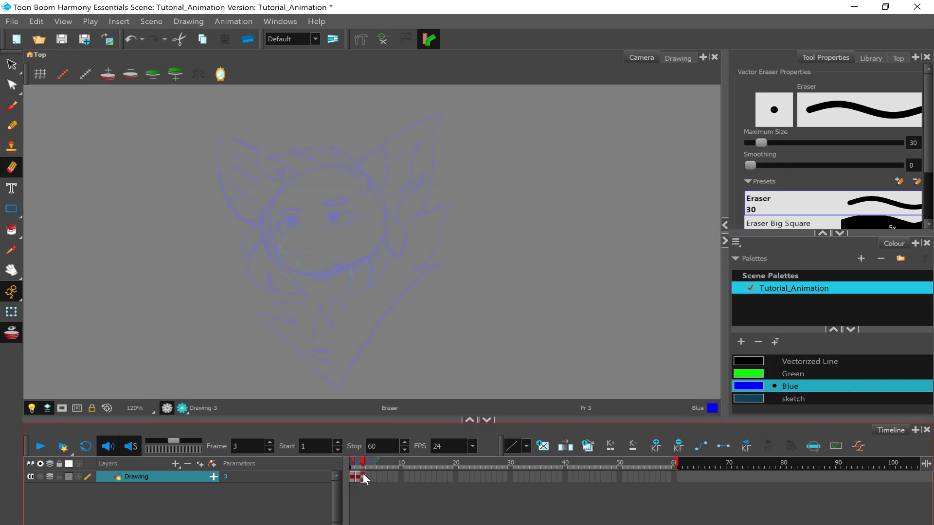
{"action": "left_click", "coordinate": [316, 216]}
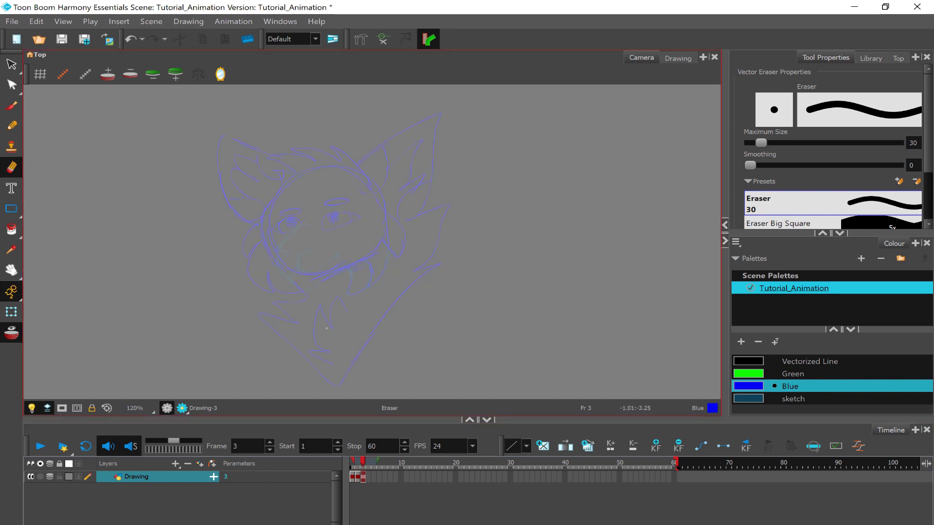
Step: Set the Onion Skin Render Style to Coloured in the drawing preferences
{"action": "left_click", "coordinate": [12, 21]}
{"action": "mouse_move", "coordinate": [52, 24]}
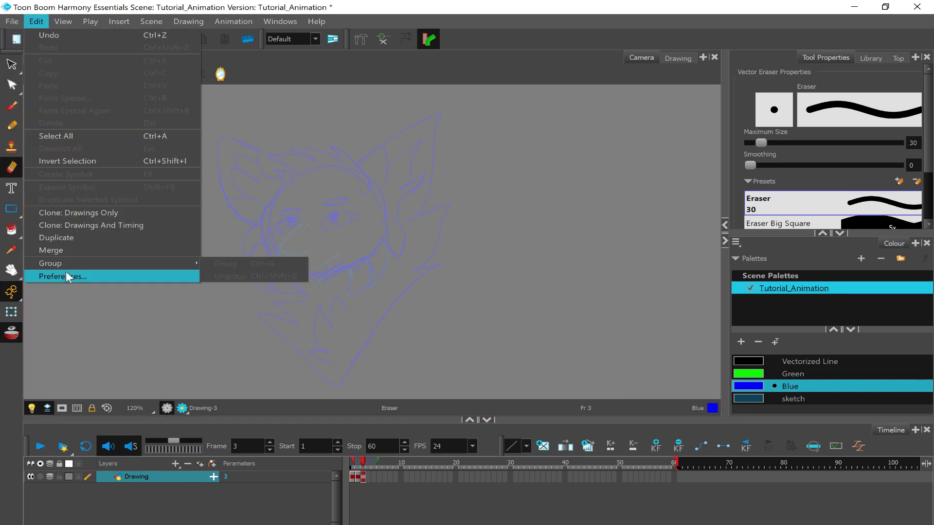
{"action": "left_click", "coordinate": [70, 275]}
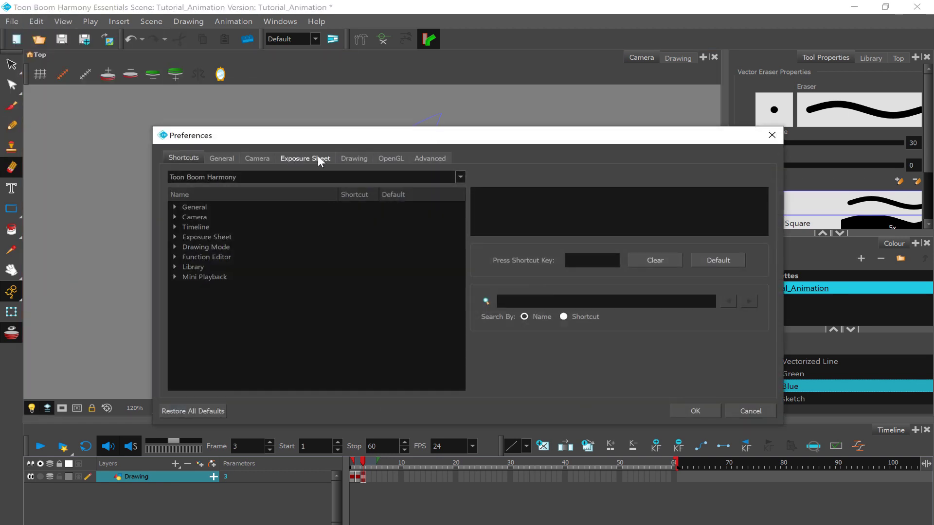
{"action": "left_click", "coordinate": [390, 158]}
{"action": "left_click", "coordinate": [363, 158]}
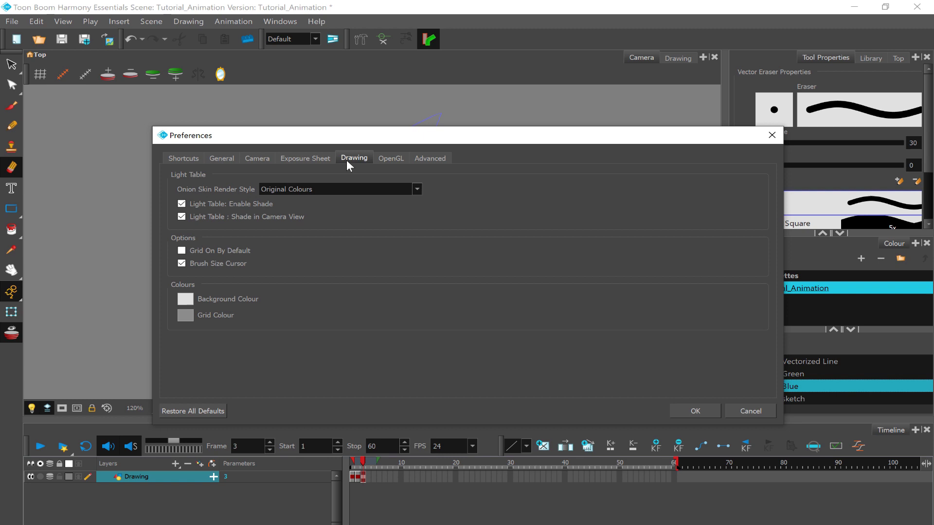
{"action": "left_click", "coordinate": [303, 189]}
{"action": "left_click", "coordinate": [316, 206]}
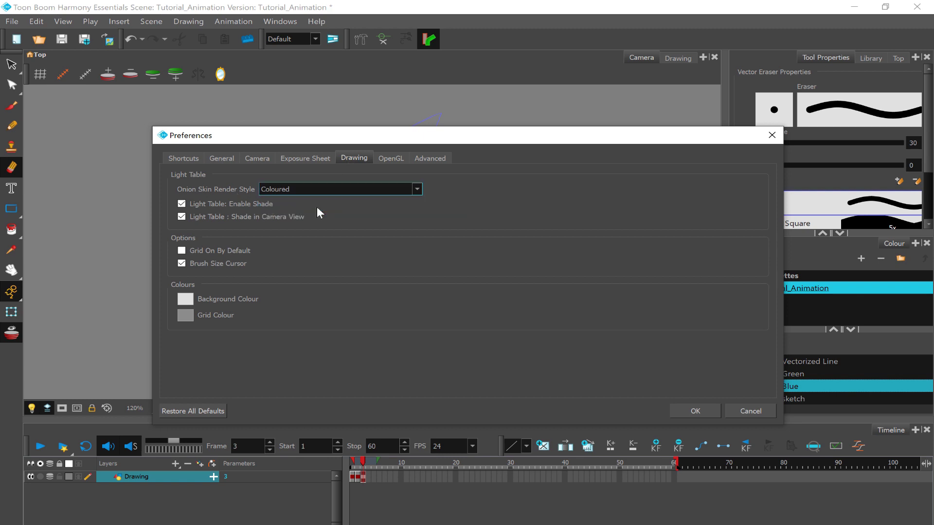
{"action": "left_click", "coordinate": [678, 412]}
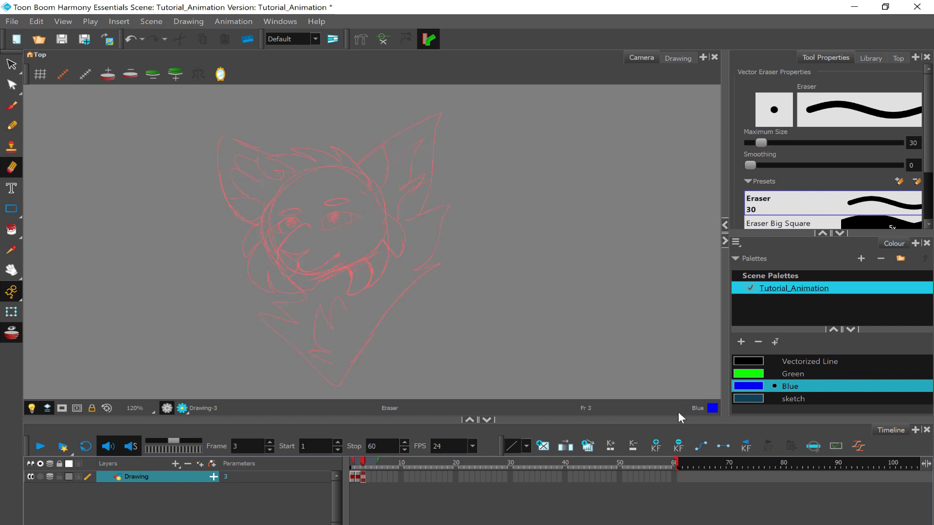
Step: Trace the head, face, cheek fur and lowered ears in blue with the Brush on frame 3, and select all the strokes
{"action": "key", "text": "alt+b"}
{"action": "scroll", "coordinate": [277, 259], "scroll_direction": "up", "scroll_amount": 8}
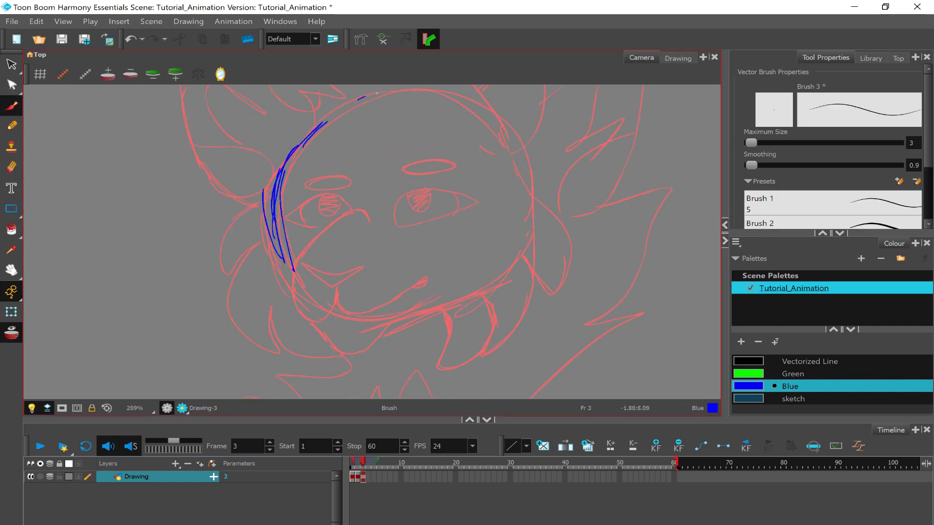
{"action": "scroll", "coordinate": [484, 243], "scroll_direction": "up", "scroll_amount": 6}
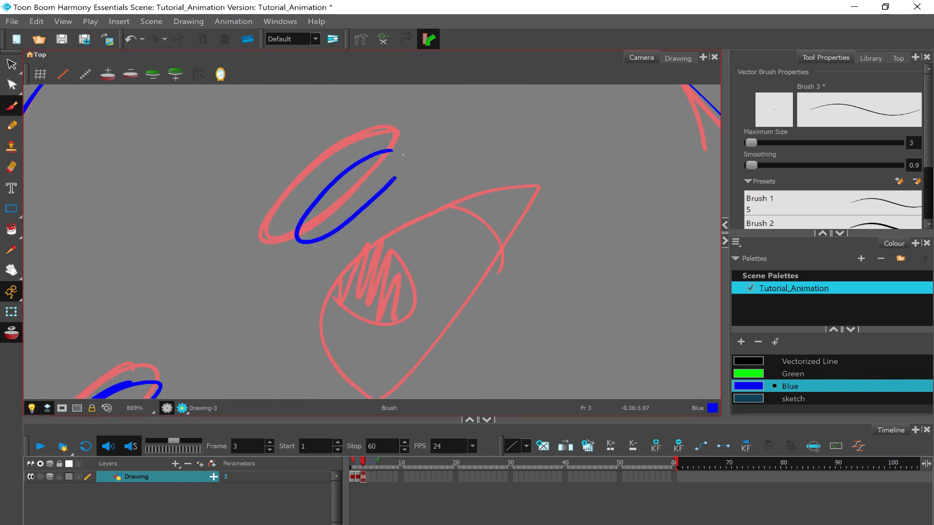
{"action": "scroll", "coordinate": [333, 159], "scroll_direction": "down", "scroll_amount": 11}
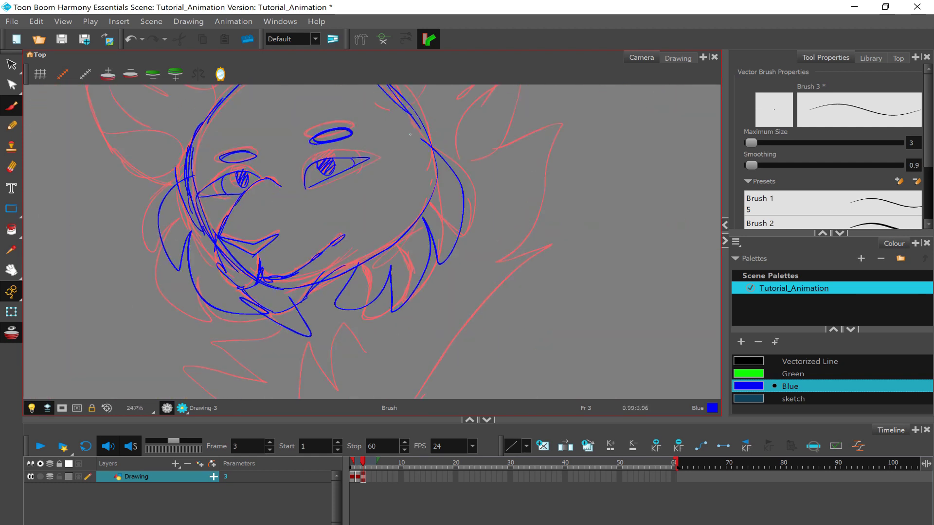
{"action": "key", "text": "v"}
{"action": "scroll", "coordinate": [405, 243], "scroll_direction": "down", "scroll_amount": 3}
{"action": "key", "text": "alt+s"}
{"action": "key", "text": "ctrl+a"}
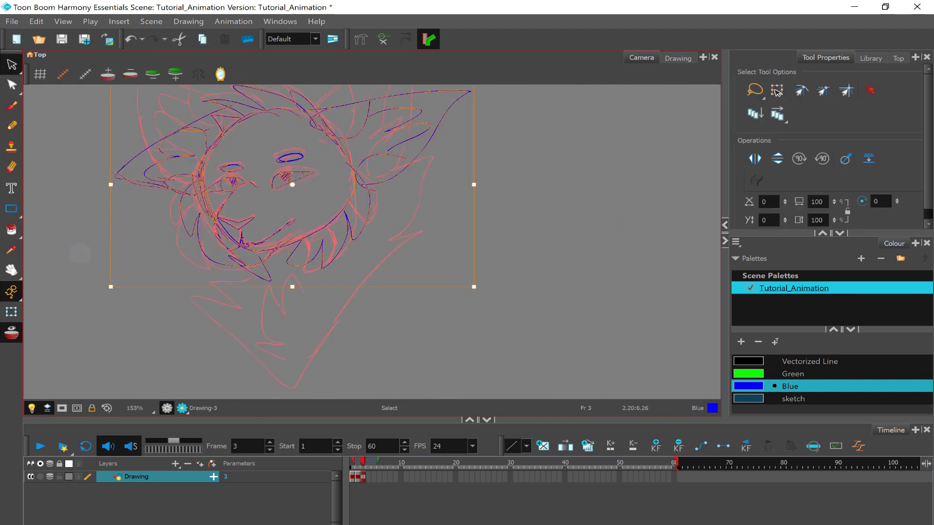
Step: Draw the neck and chest fur in blue with the Brush on frame 3, and turn off the onion skin
{"action": "key", "text": "alt+b"}
{"action": "left_click_drag", "start_coordinate": [436, 88], "coordinate": [379, 192]}
{"action": "left_click_drag", "start_coordinate": [364, 224], "coordinate": [298, 321]}
{"action": "scroll", "coordinate": [333, 209], "scroll_direction": "down", "scroll_amount": 2}
{"action": "key", "text": "alt+o"}
{"action": "key", "text": "shift+x"}
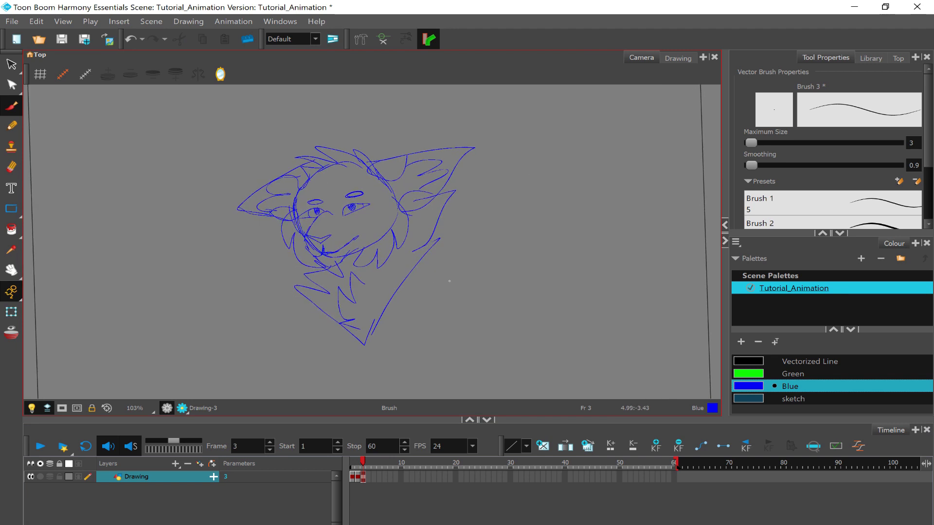
Step: Flip back and forth through frames 1 to 3 to check the motion between the three drawings
{"action": "key", "text": "comma"}
{"action": "key", "text": "comma"}
{"action": "key", "text": "period"}
{"action": "key", "text": "period"}
{"action": "key", "text": "comma"}
{"action": "key", "text": "comma"}
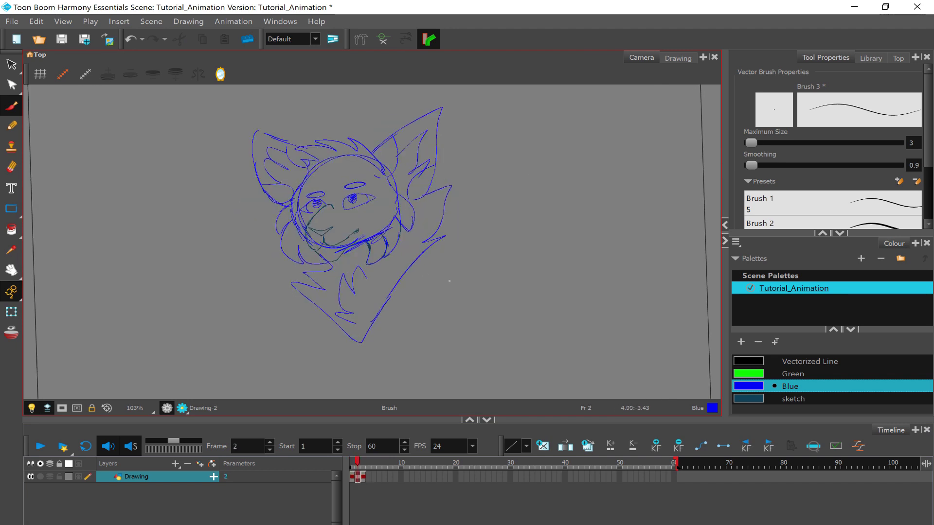
{"action": "key", "text": "period"}
{"action": "key", "text": "period"}
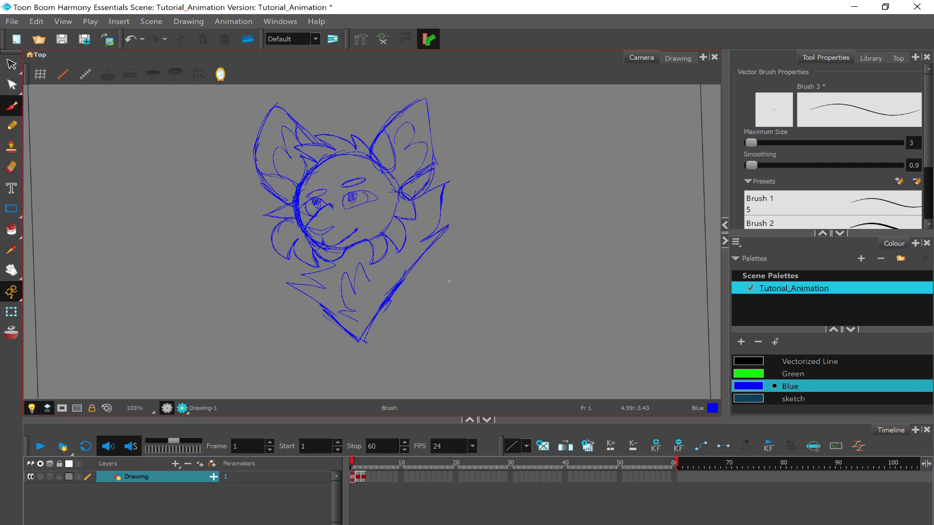
{"action": "key", "text": "comma"}
{"action": "key", "text": "comma"}
Step: Extend the exposure of the three drawings on the Drawing layer to two frames each
{"action": "left_click", "coordinate": [360, 476]}
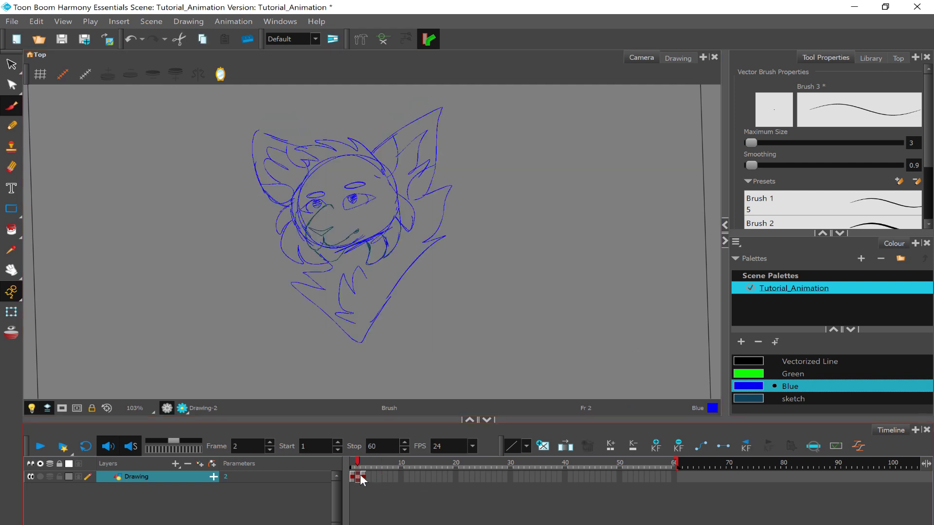
{"action": "left_click", "coordinate": [400, 476]}
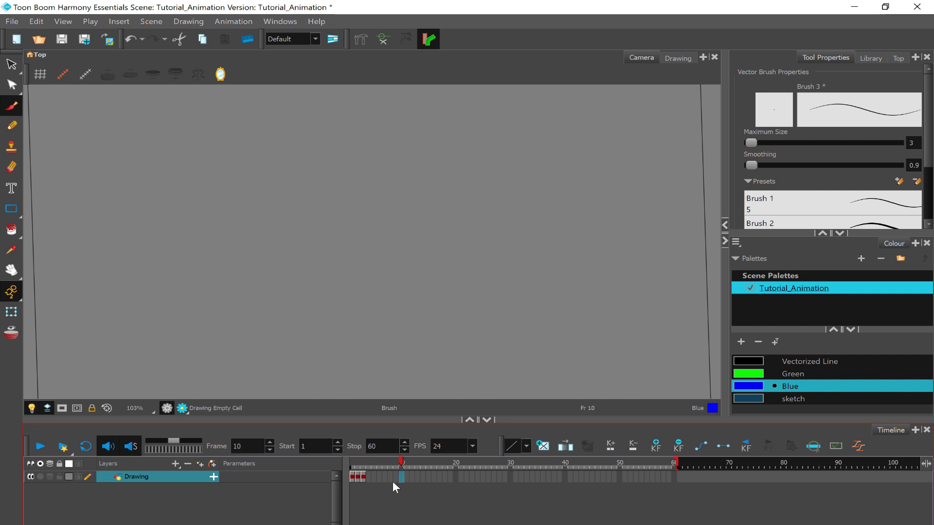
{"action": "left_click", "coordinate": [358, 475]}
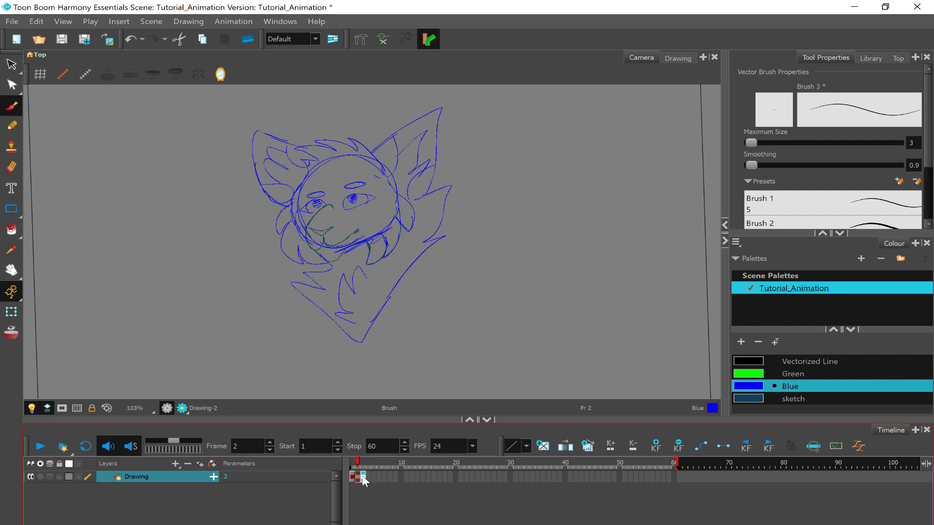
{"action": "left_click", "coordinate": [378, 476]}
{"action": "mouse_move", "coordinate": [377, 477]}
{"action": "left_mouse_down"}
{"action": "mouse_move", "coordinate": [355, 480]}
{"action": "mouse_move", "coordinate": [395, 481]}
{"action": "mouse_move", "coordinate": [384, 477]}
{"action": "left_mouse_up"}
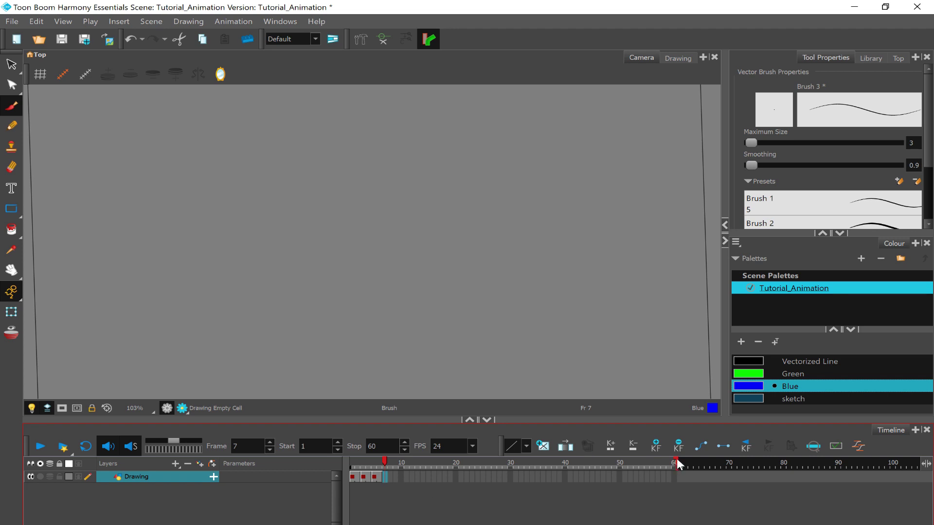
Step: Shorten the scene so it stops at frame 6, and scrub through its frames
{"action": "mouse_move", "coordinate": [677, 459]}
{"action": "left_mouse_down"}
{"action": "mouse_move", "coordinate": [512, 487]}
{"action": "mouse_move", "coordinate": [397, 483]}
{"action": "left_mouse_up"}
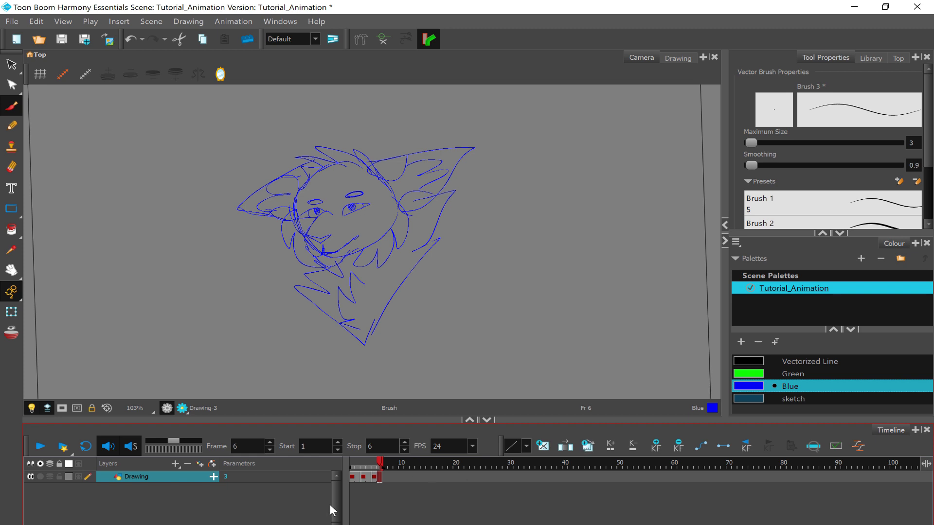
{"action": "left_click", "coordinate": [366, 478]}
{"action": "left_click", "coordinate": [381, 474]}
{"action": "left_click_drag", "start_coordinate": [378, 460], "coordinate": [338, 465]}
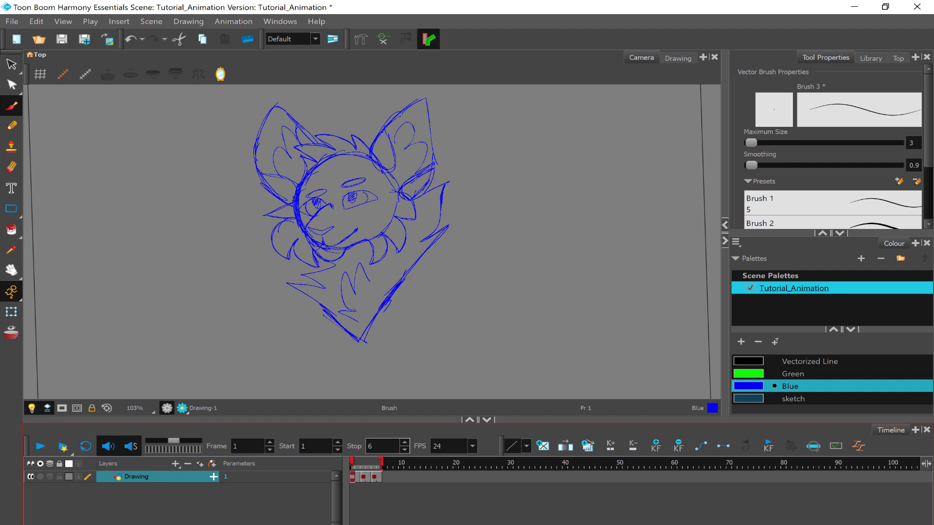
{"action": "left_click", "coordinate": [381, 477]}
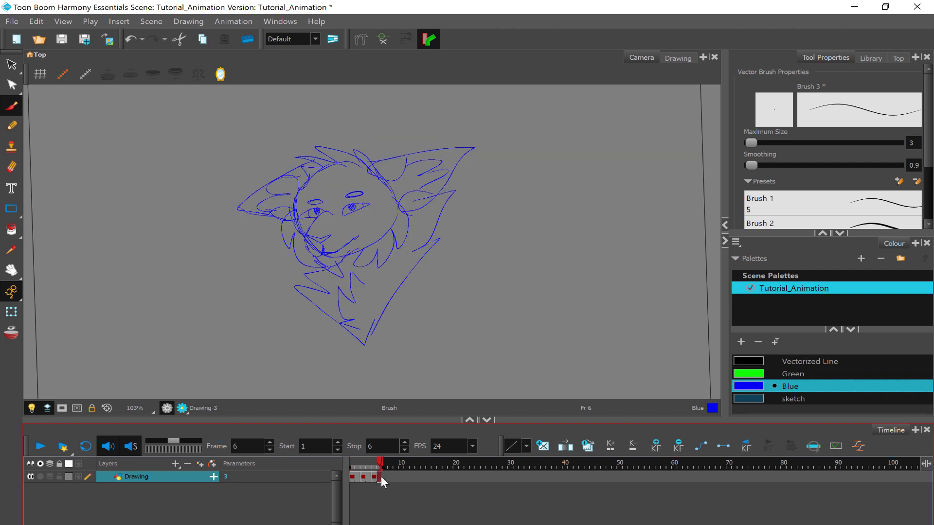
Step: Enable looping, play the animation from frame 1, stop it and return the playhead to frame 1
{"action": "left_click", "coordinate": [350, 475]}
{"action": "left_click", "coordinate": [41, 446]}
{"action": "left_click", "coordinate": [86, 446]}
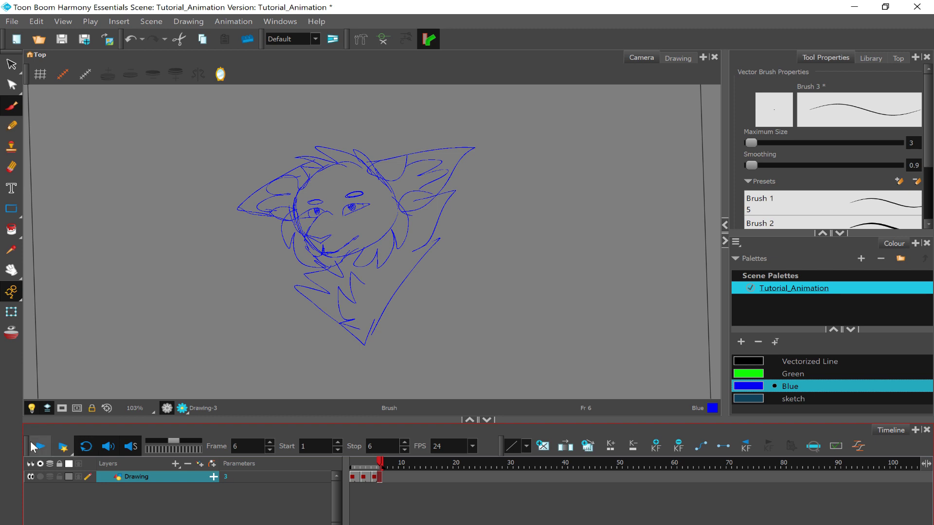
{"action": "left_click", "coordinate": [38, 446]}
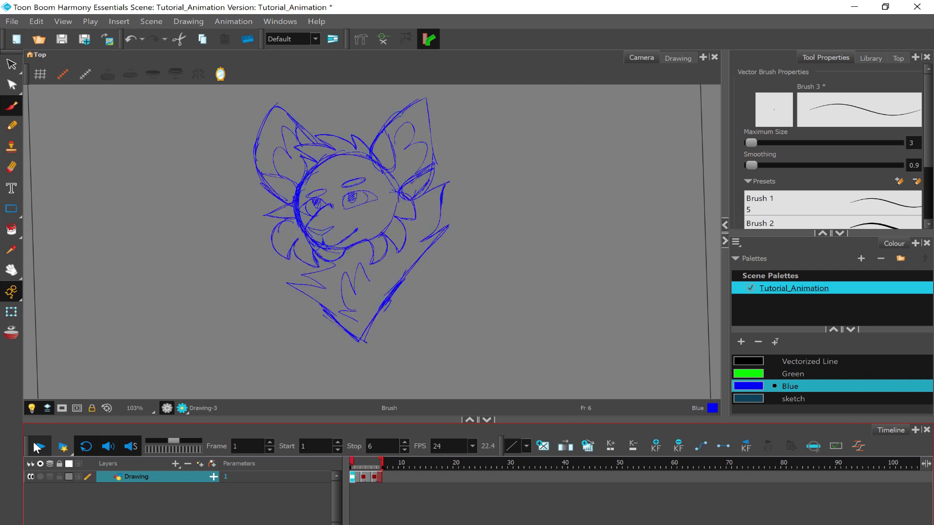
{"action": "left_click", "coordinate": [38, 447]}
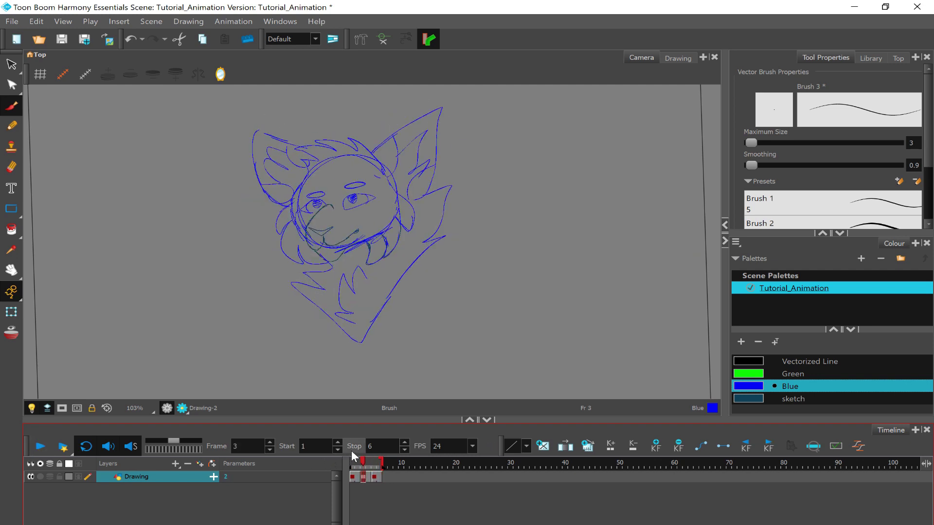
{"action": "mouse_move", "coordinate": [363, 462]}
{"action": "left_mouse_down"}
{"action": "mouse_move", "coordinate": [353, 464]}
{"action": "mouse_move", "coordinate": [376, 465]}
{"action": "mouse_move", "coordinate": [346, 463]}
{"action": "mouse_move", "coordinate": [383, 474]}
{"action": "mouse_move", "coordinate": [330, 470]}
{"action": "mouse_move", "coordinate": [409, 488]}
{"action": "mouse_move", "coordinate": [345, 475]}
{"action": "left_mouse_up"}
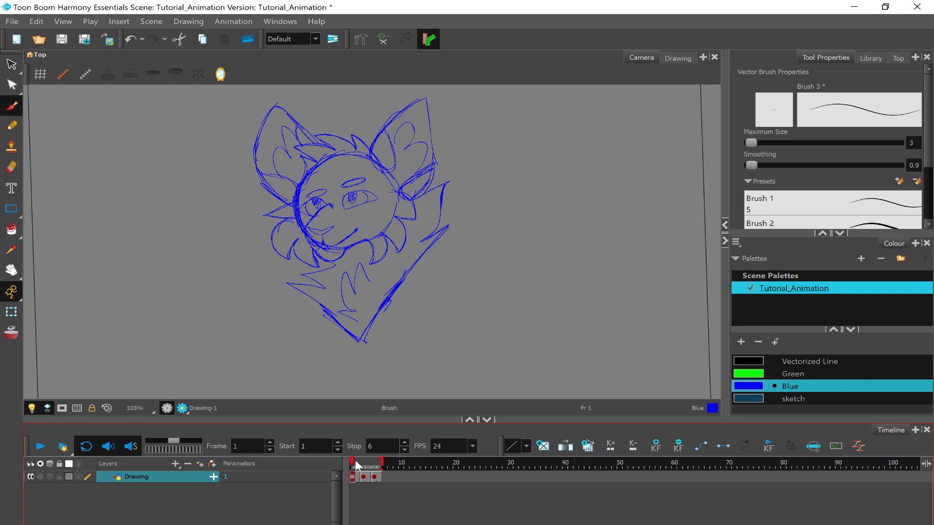
{"action": "mouse_move", "coordinate": [349, 460]}
{"action": "left_mouse_down"}
{"action": "mouse_move", "coordinate": [395, 471]}
{"action": "mouse_move", "coordinate": [346, 476]}
{"action": "left_mouse_up"}
Step: Add a new drawing layer named Lineart and insert a keyframe on its frame 1
{"action": "right_click", "coordinate": [180, 480]}
{"action": "key", "text": "Escape"}
{"action": "left_click", "coordinate": [177, 462]}
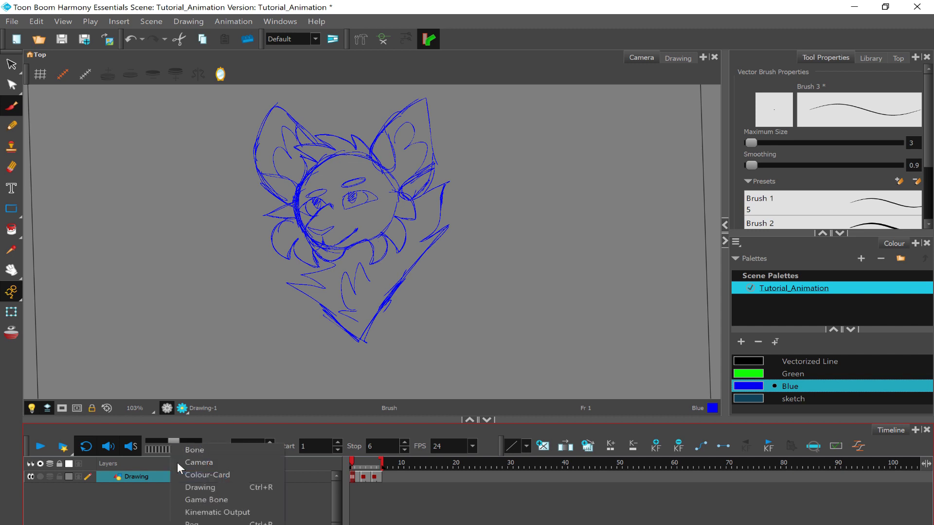
{"action": "left_click", "coordinate": [197, 488]}
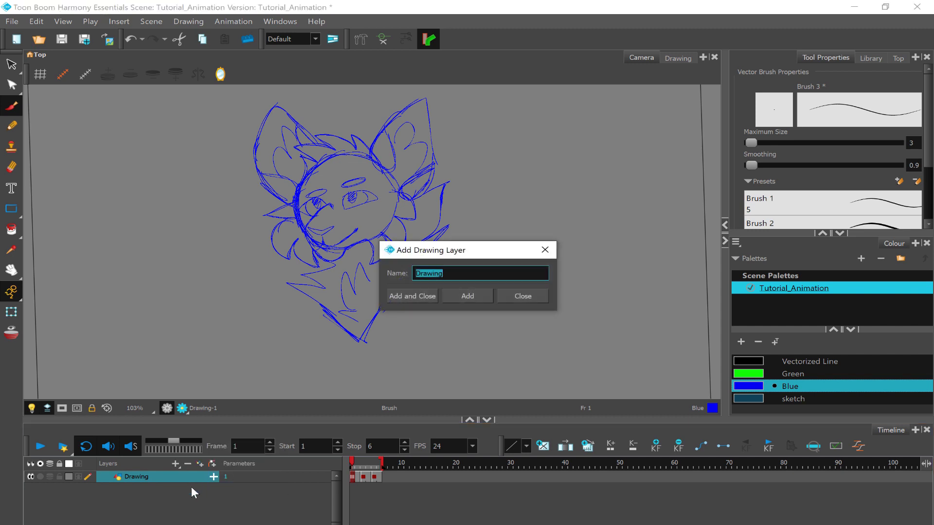
{"action": "key", "text": "BackSpace"}
{"action": "type", "text": "Lineart"}
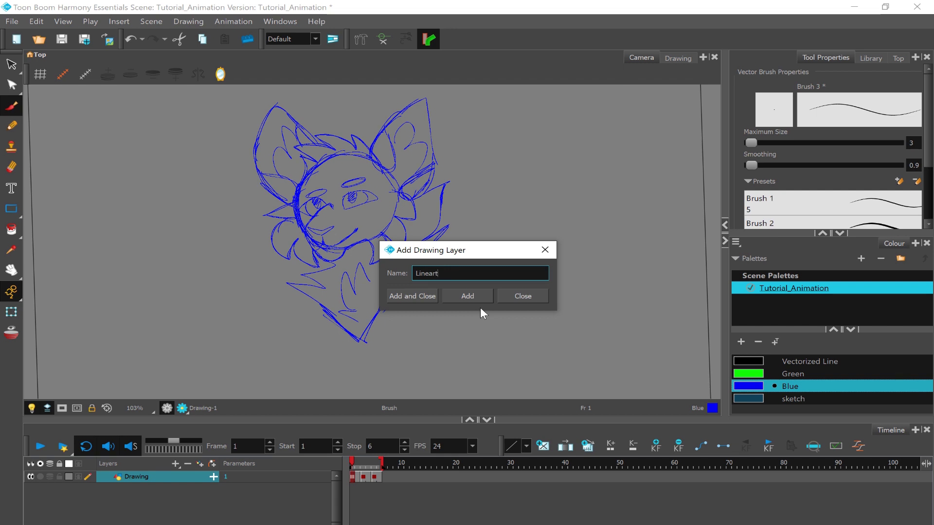
{"action": "left_click", "coordinate": [408, 295]}
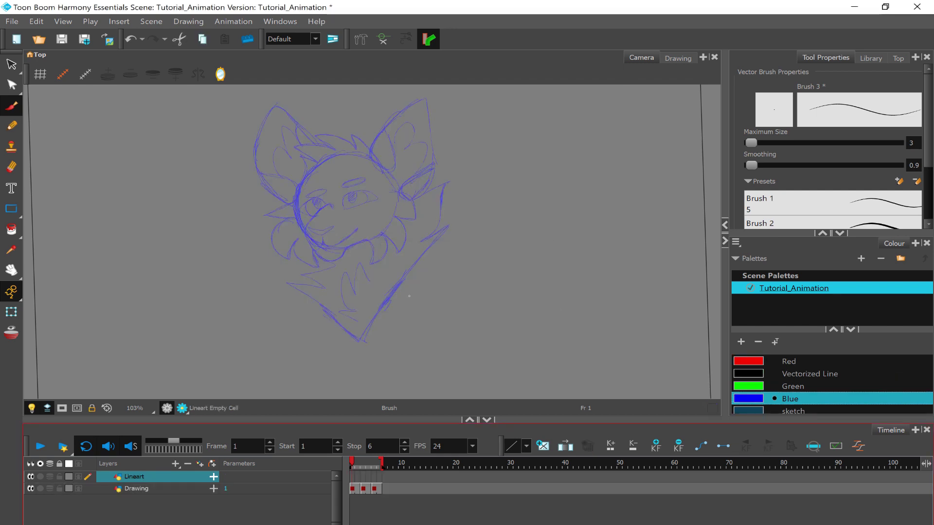
{"action": "right_click", "coordinate": [354, 476]}
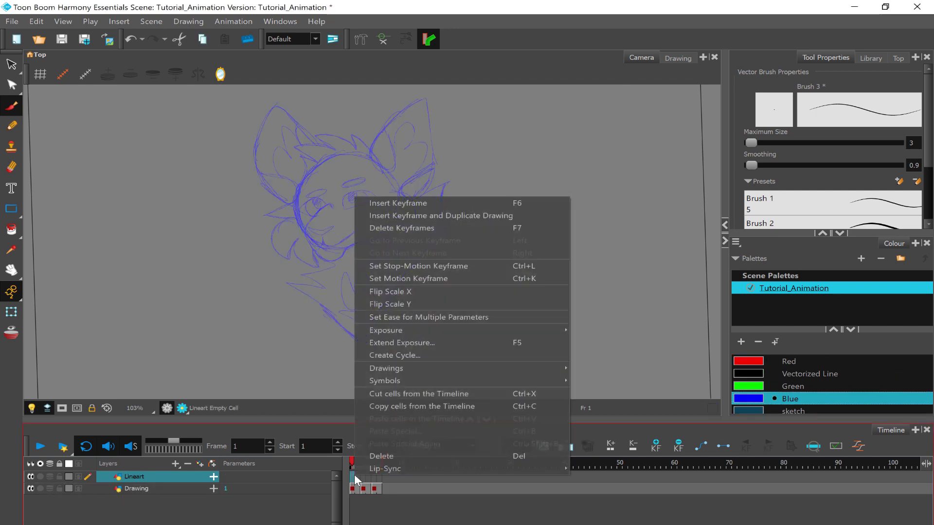
{"action": "left_click", "coordinate": [430, 203]}
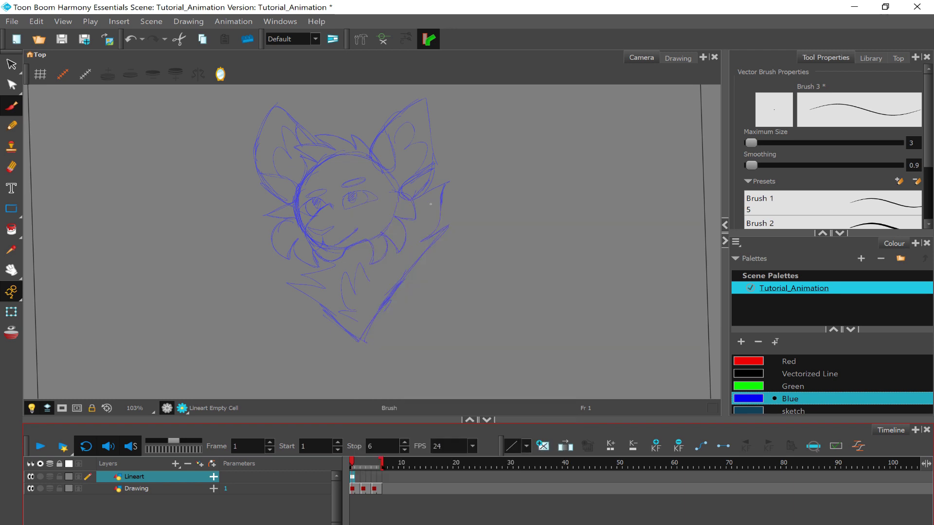
Step: Choose the Vectorized Line colour and the Pencil tool for inking the Lineart layer
{"action": "left_click", "coordinate": [797, 378]}
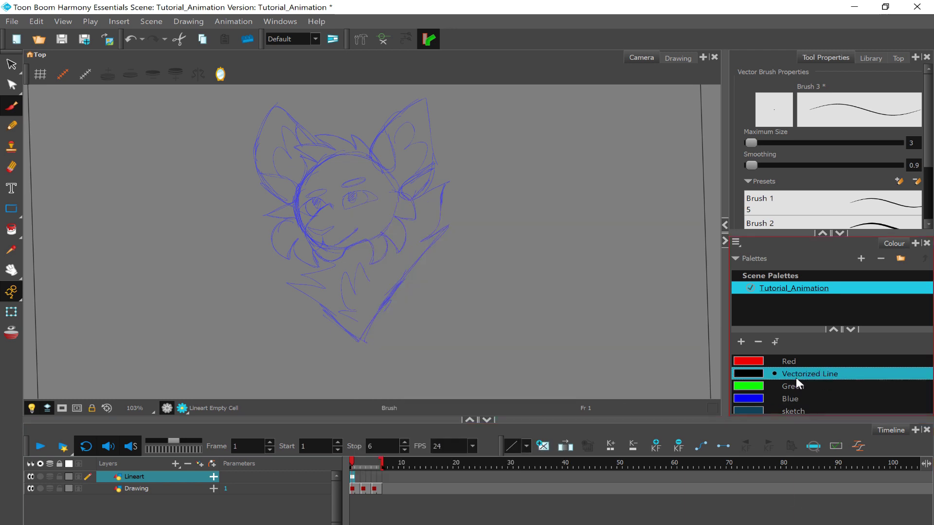
{"action": "left_click", "coordinate": [11, 130]}
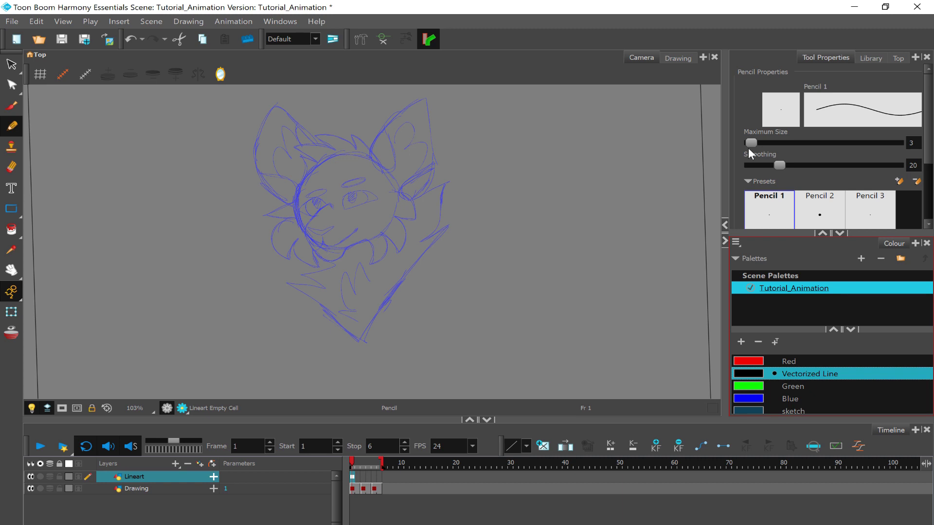
Step: Try the Pencil with a loose scribble over the eye on the viewer's right, and undo it
{"action": "scroll", "coordinate": [375, 195], "scroll_direction": "up", "scroll_amount": 6}
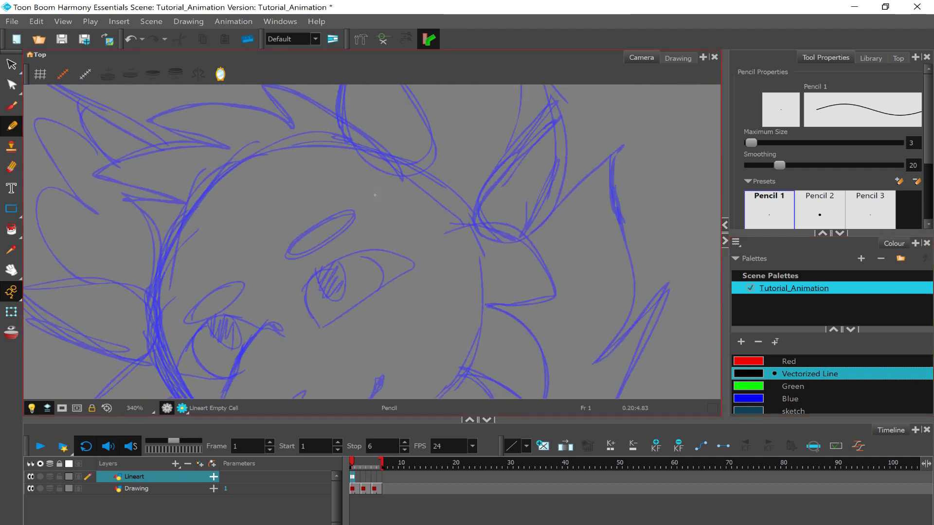
{"action": "scroll", "coordinate": [375, 195], "scroll_direction": "up", "scroll_amount": 4}
{"action": "mouse_move", "coordinate": [406, 165]}
{"action": "left_mouse_down"}
{"action": "mouse_move", "coordinate": [345, 279]}
{"action": "mouse_move", "coordinate": [486, 224]}
{"action": "mouse_move", "coordinate": [459, 321]}
{"action": "mouse_move", "coordinate": [591, 235]}
{"action": "left_mouse_up"}
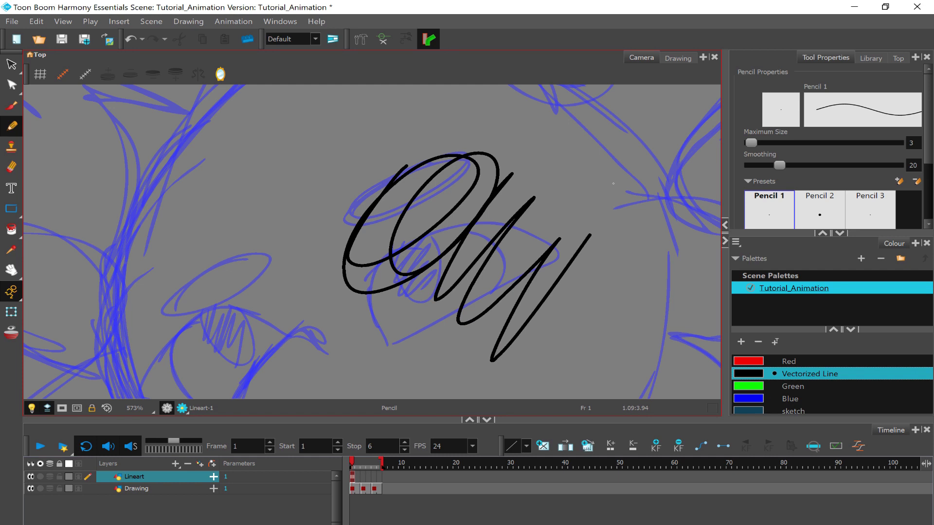
{"action": "left_click", "coordinate": [130, 39]}
{"action": "scroll", "coordinate": [297, 221], "scroll_direction": "down", "scroll_amount": 6}
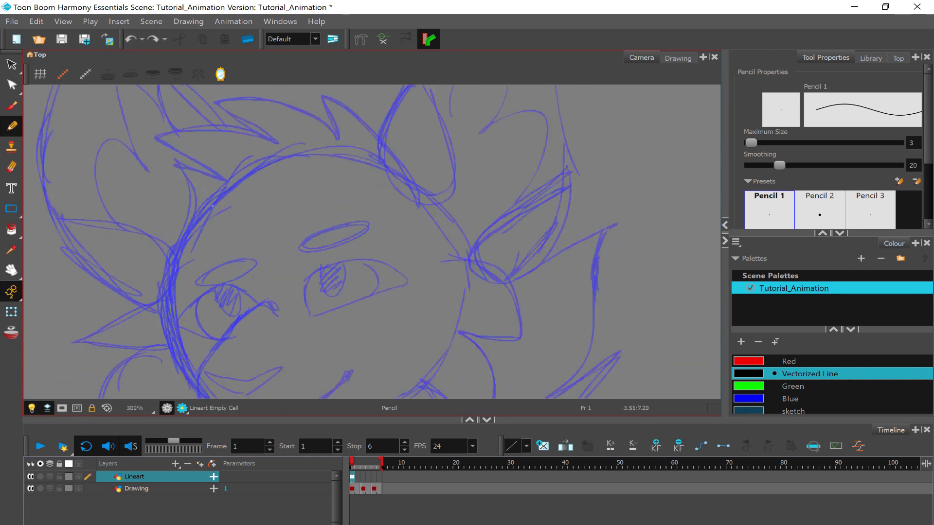
{"action": "scroll", "coordinate": [372, 241], "scroll_direction": "down", "scroll_amount": 1}
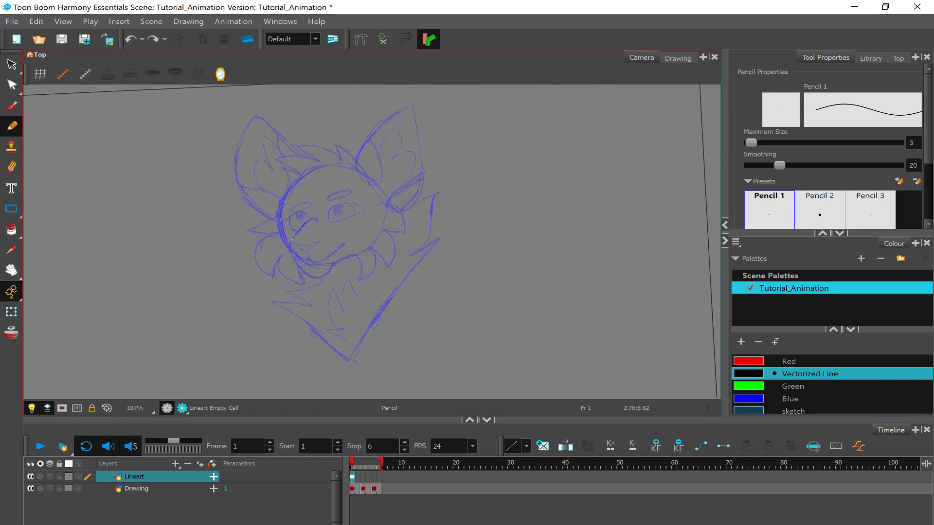
Step: Switch repeatedly between the Drawing and Lineart layers to compare how the sketch displays, ending on Lineart
{"action": "left_click", "coordinate": [174, 491]}
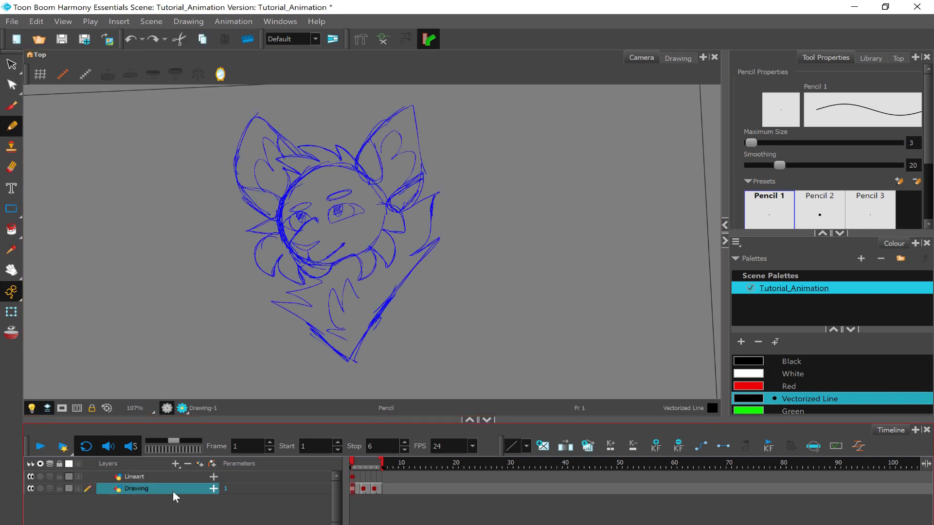
{"action": "left_click", "coordinate": [163, 480]}
{"action": "left_click", "coordinate": [165, 488]}
{"action": "left_click", "coordinate": [160, 477]}
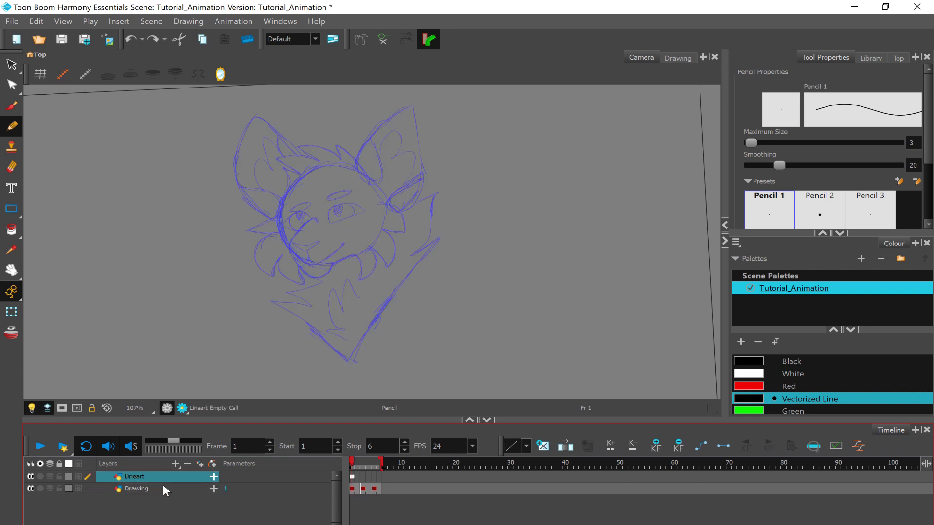
{"action": "left_click", "coordinate": [162, 484]}
{"action": "left_click", "coordinate": [158, 477]}
{"action": "left_click", "coordinate": [156, 486]}
{"action": "left_click", "coordinate": [148, 478]}
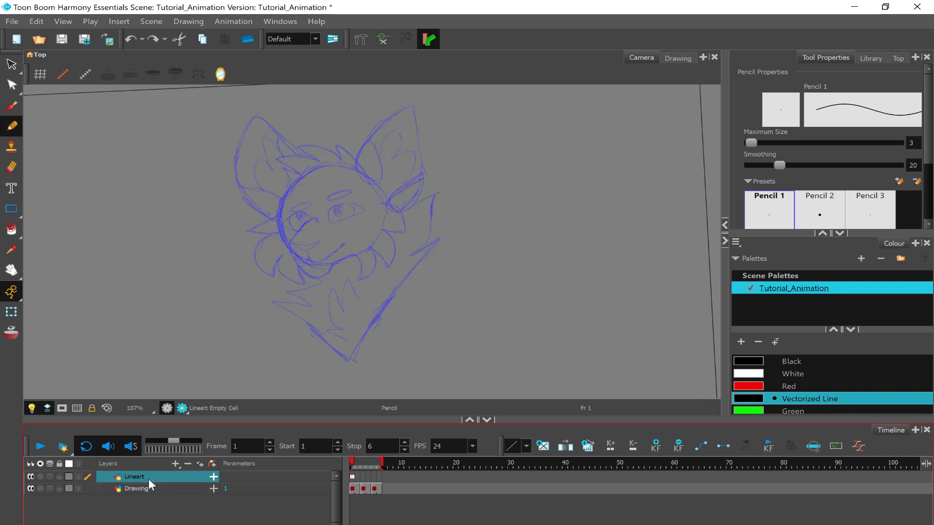
{"action": "left_click", "coordinate": [155, 491]}
{"action": "left_click", "coordinate": [153, 480]}
Step: Scribble a second pencil test stroke across the eye on the Lineart layer, and undo it
{"action": "scroll", "coordinate": [313, 212], "scroll_direction": "up", "scroll_amount": 6}
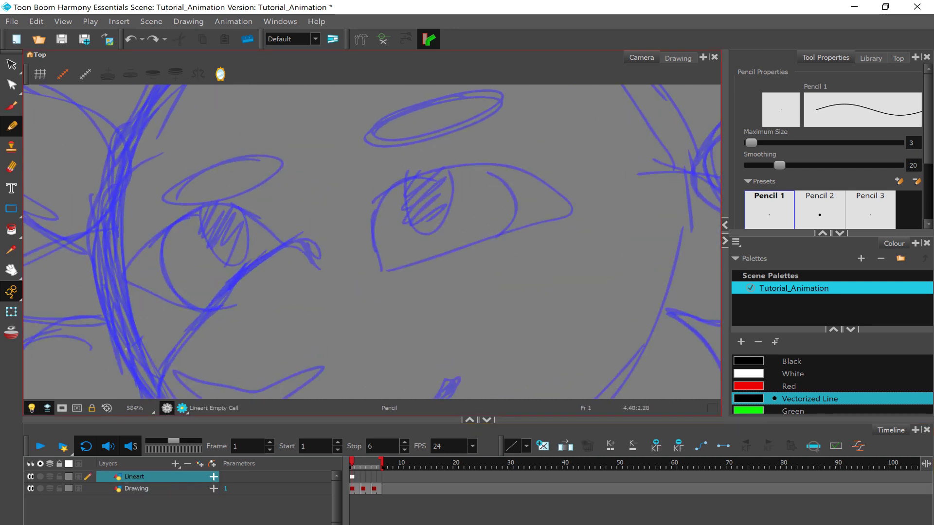
{"action": "mouse_move", "coordinate": [468, 132]}
{"action": "left_mouse_down"}
{"action": "mouse_move", "coordinate": [428, 267]}
{"action": "mouse_move", "coordinate": [514, 334]}
{"action": "left_mouse_up"}
{"action": "left_click_drag", "start_coordinate": [636, 247], "coordinate": [669, 223]}
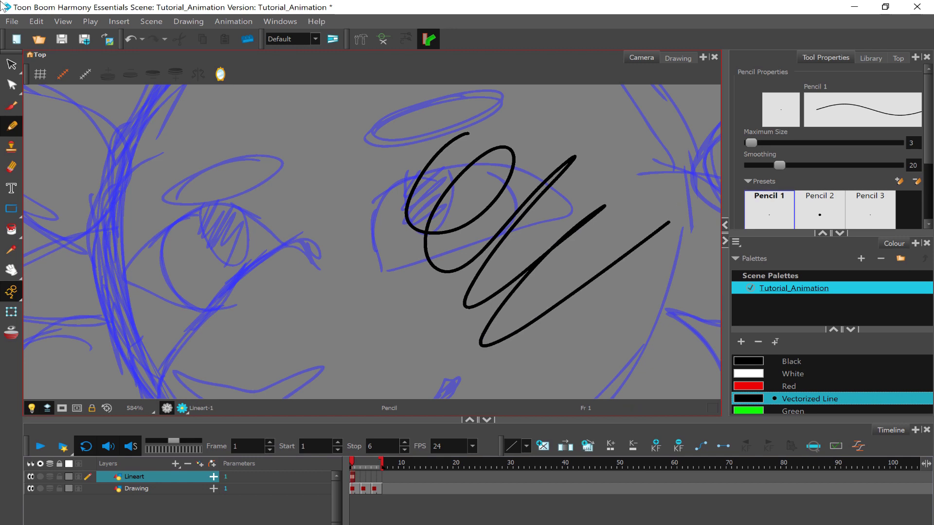
{"action": "left_click", "coordinate": [128, 40]}
{"action": "scroll", "coordinate": [356, 196], "scroll_direction": "down", "scroll_amount": 5}
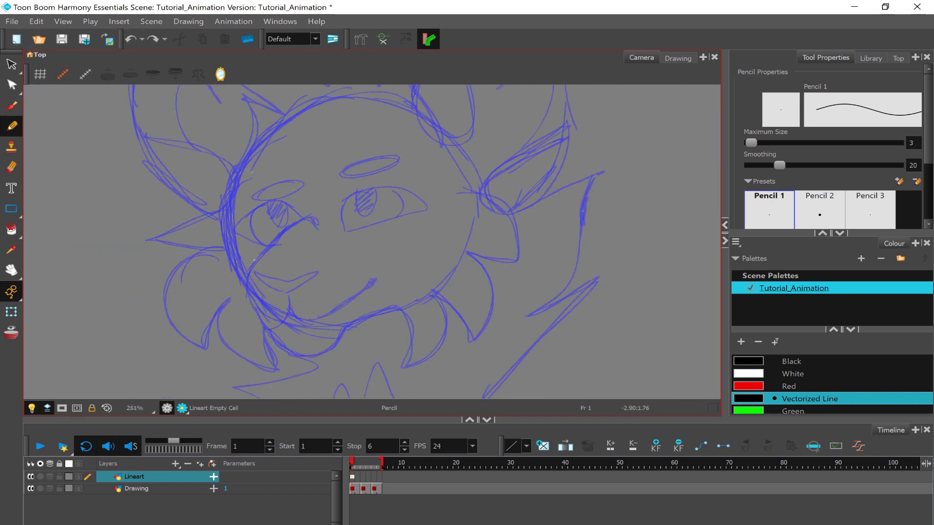
{"action": "scroll", "coordinate": [277, 276], "scroll_direction": "down", "scroll_amount": 3}
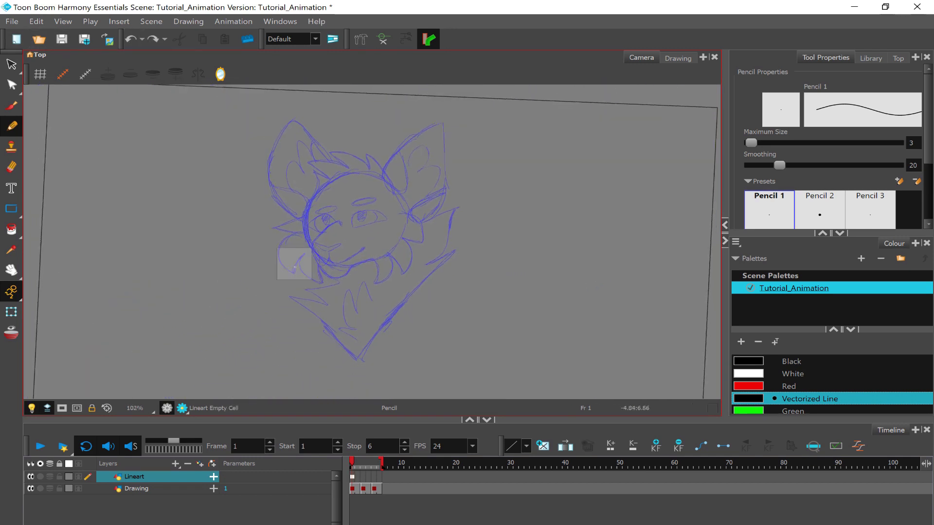
Step: Try twice to trace the eyebrow on the viewer's right with the Pencil, undoing each attempt
{"action": "scroll", "coordinate": [313, 164], "scroll_direction": "up", "scroll_amount": 10}
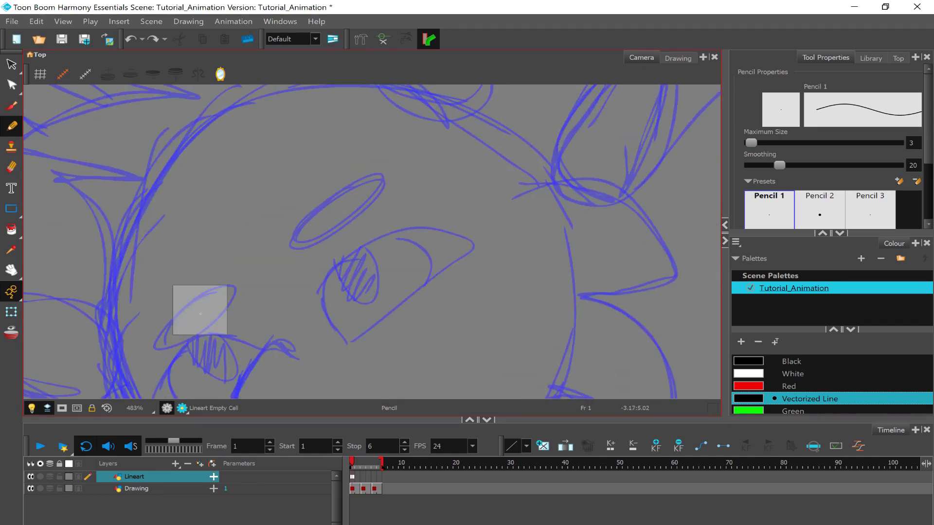
{"action": "mouse_move", "coordinate": [446, 113]}
{"action": "left_mouse_down"}
{"action": "mouse_move", "coordinate": [403, 149]}
{"action": "mouse_move", "coordinate": [358, 292]}
{"action": "mouse_move", "coordinate": [492, 97]}
{"action": "mouse_move", "coordinate": [382, 179]}
{"action": "left_mouse_up"}
{"action": "scroll", "coordinate": [341, 225], "scroll_direction": "down", "scroll_amount": 6}
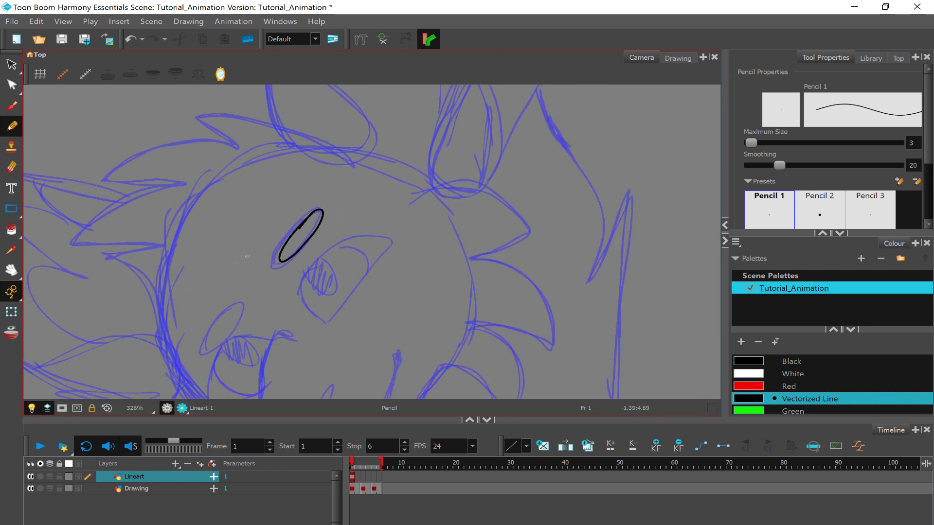
{"action": "key", "text": "ctrl+z"}
{"action": "scroll", "coordinate": [291, 235], "scroll_direction": "up", "scroll_amount": 5}
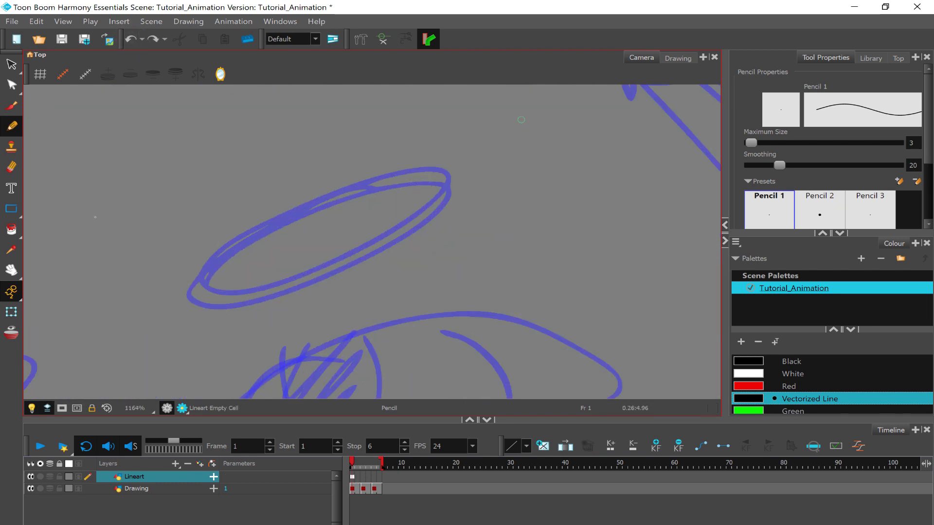
{"action": "scroll", "coordinate": [521, 120], "scroll_direction": "down", "scroll_amount": 1}
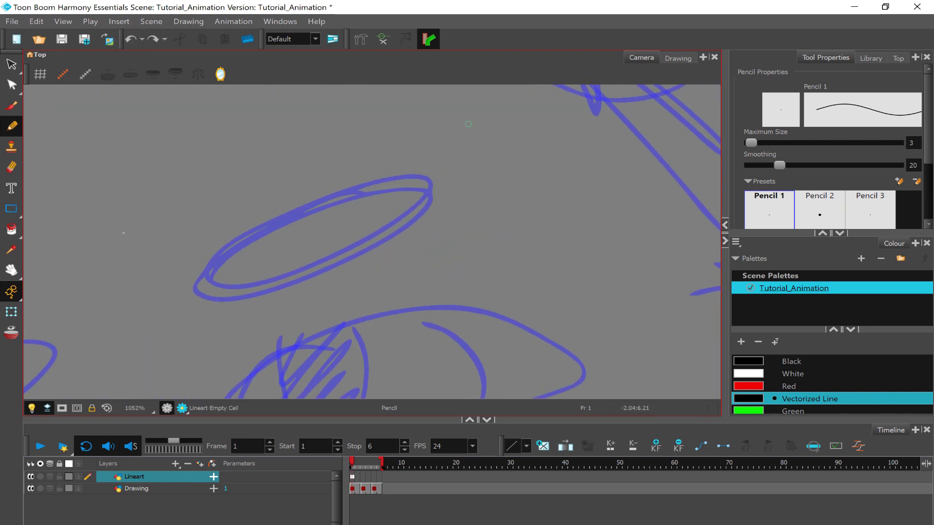
{"action": "scroll", "coordinate": [468, 124], "scroll_direction": "up", "scroll_amount": 2}
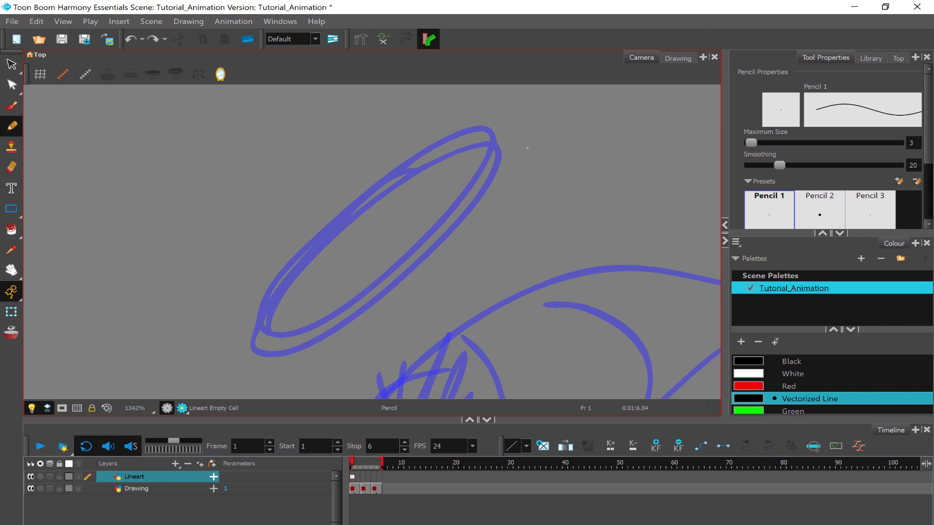
{"action": "mouse_move", "coordinate": [254, 338]}
{"action": "left_mouse_down"}
{"action": "mouse_move", "coordinate": [270, 307]}
{"action": "mouse_move", "coordinate": [479, 160]}
{"action": "mouse_move", "coordinate": [290, 343]}
{"action": "mouse_move", "coordinate": [276, 291]}
{"action": "left_mouse_up"}
{"action": "scroll", "coordinate": [372, 242], "scroll_direction": "down", "scroll_amount": 1}
{"action": "key", "text": "ctrl+z"}
Step: Ink the eyebrow on the viewer's right as a closed pencil oval following the blue sketch
{"action": "scroll", "coordinate": [372, 242], "scroll_direction": "up", "scroll_amount": 2}
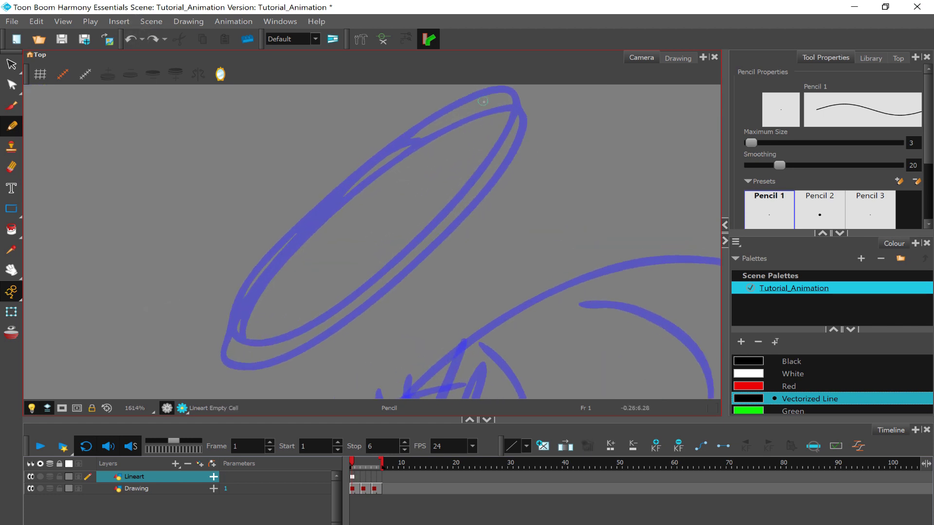
{"action": "mouse_move", "coordinate": [379, 160]}
{"action": "left_mouse_down"}
{"action": "mouse_move", "coordinate": [421, 132]}
{"action": "mouse_move", "coordinate": [437, 226]}
{"action": "mouse_move", "coordinate": [420, 130]}
{"action": "left_mouse_up"}
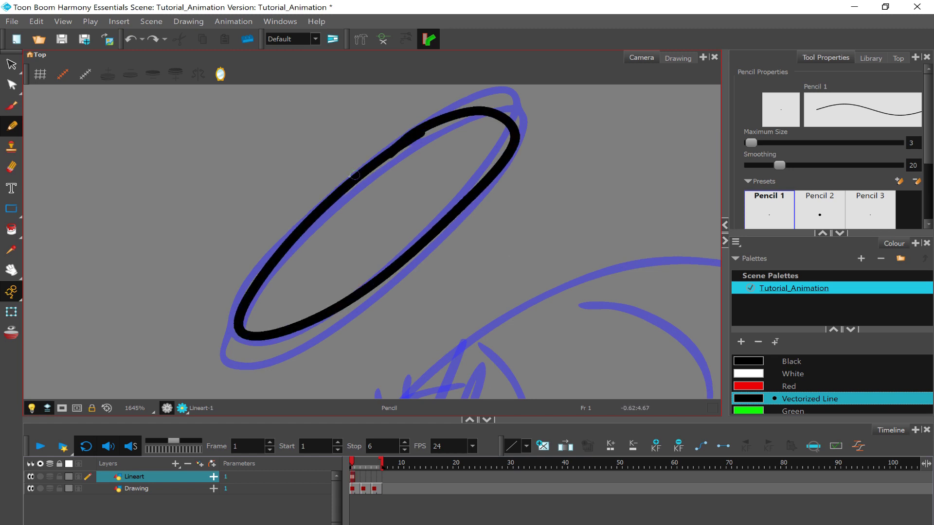
{"action": "scroll", "coordinate": [375, 188], "scroll_direction": "down", "scroll_amount": 3}
Step: Select the inked eyebrow with the Contour Editor and examine its centre line and control points up close
{"action": "key", "text": "alt+q"}
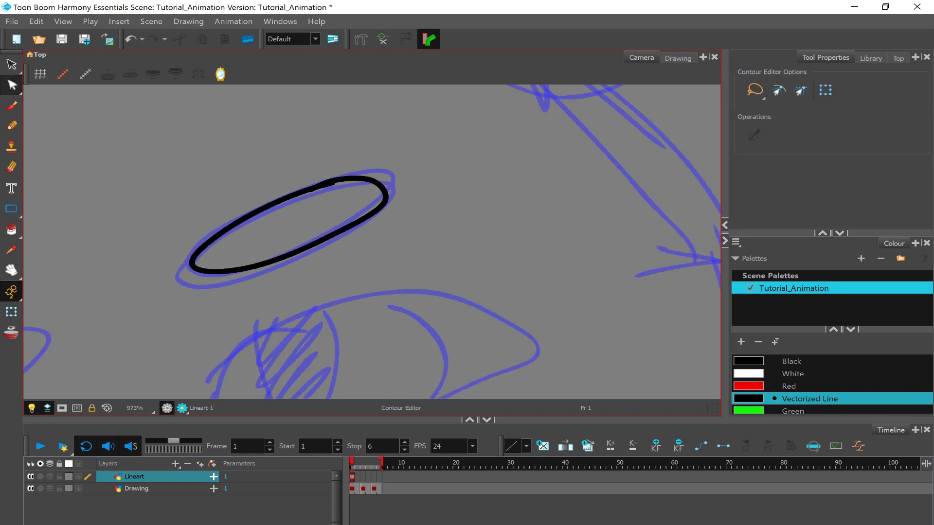
{"action": "left_click_drag", "start_coordinate": [20, 85], "coordinate": [22, 85]}
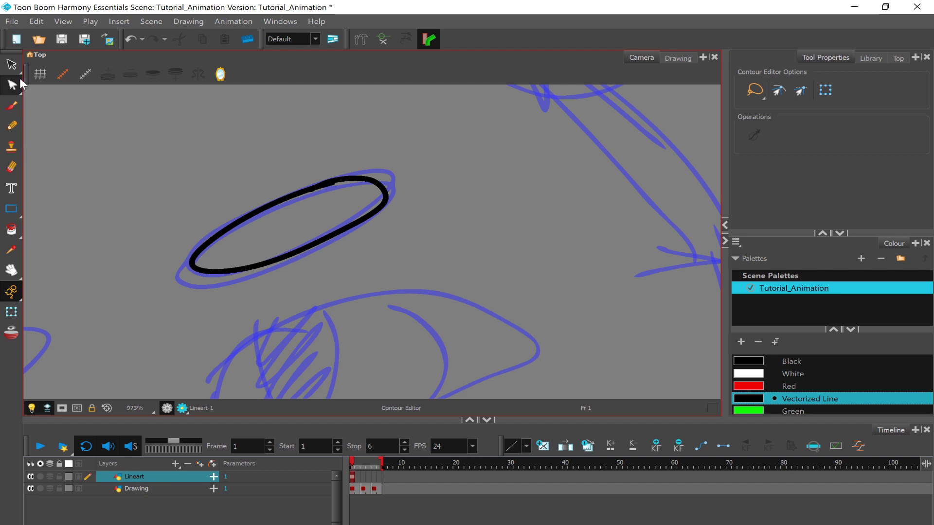
{"action": "left_click", "coordinate": [281, 204]}
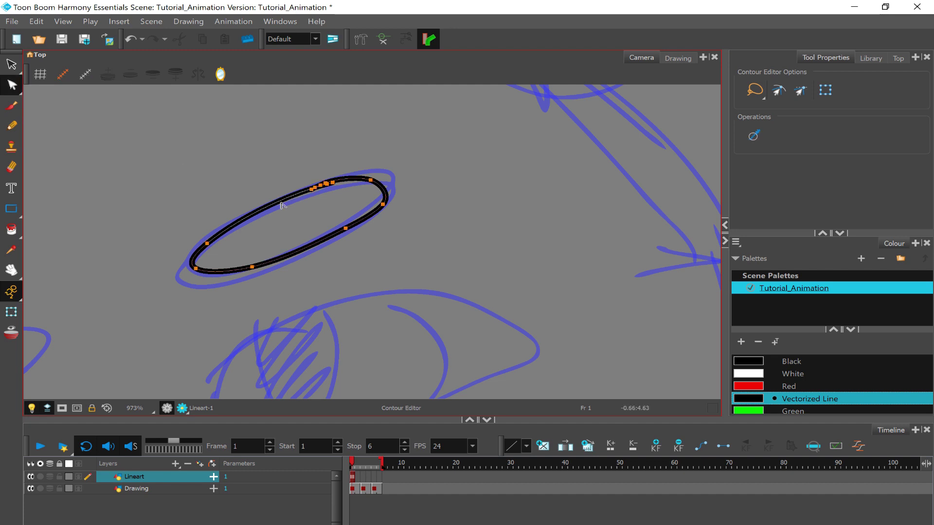
{"action": "scroll", "coordinate": [281, 204], "scroll_direction": "up", "scroll_amount": 10}
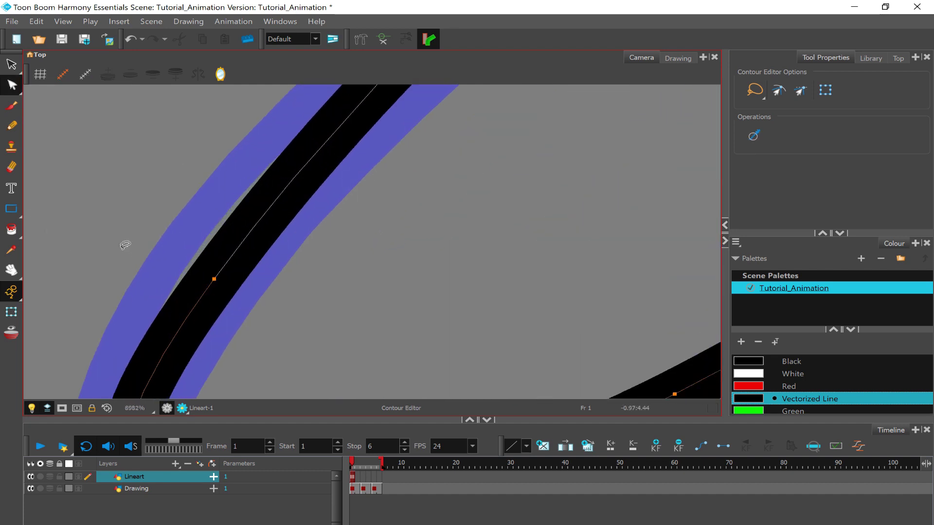
{"action": "scroll", "coordinate": [125, 245], "scroll_direction": "down", "scroll_amount": 10}
Step: Draw a zigzag Brush stroke beside the eyebrow and widen its first peak using the Contour Editor
{"action": "key", "text": "alt+b"}
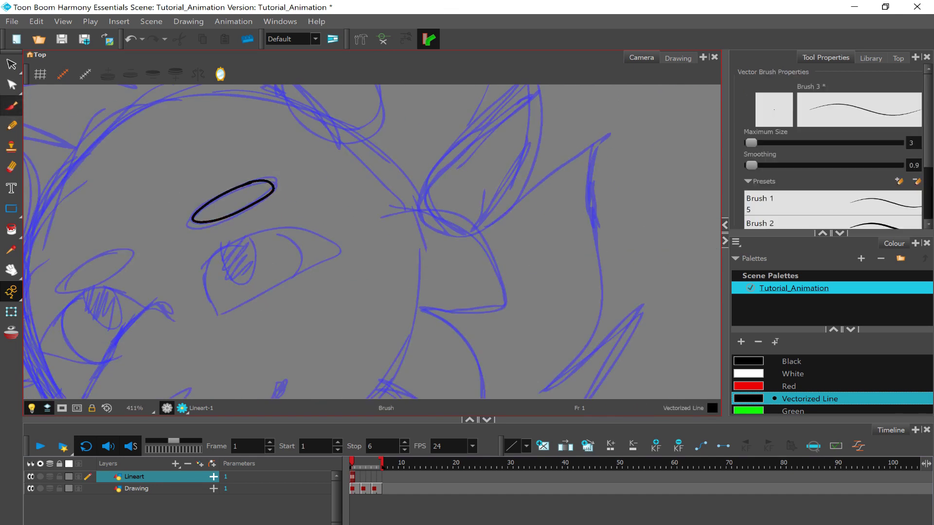
{"action": "mouse_move", "coordinate": [257, 278]}
{"action": "left_mouse_down"}
{"action": "mouse_move", "coordinate": [352, 196]}
{"action": "mouse_move", "coordinate": [445, 168]}
{"action": "left_mouse_up"}
{"action": "key", "text": "alt+q"}
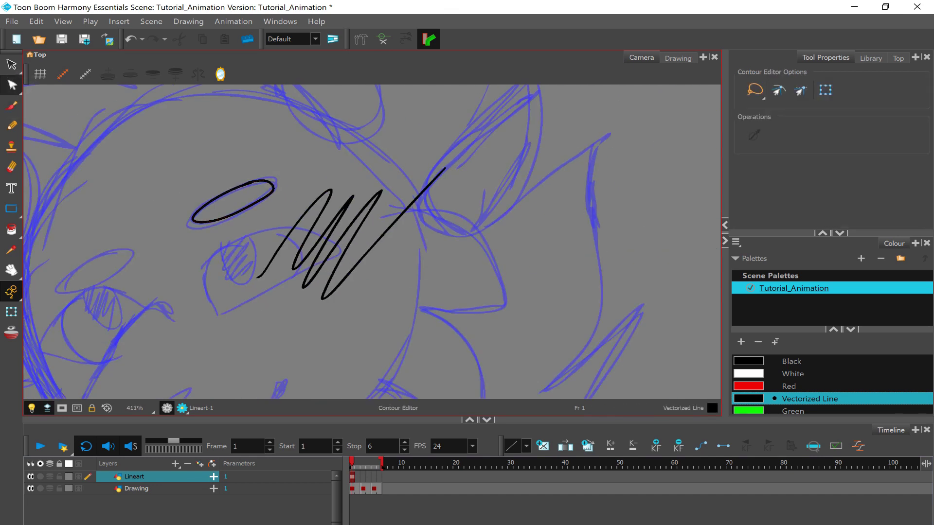
{"action": "scroll", "coordinate": [275, 212], "scroll_direction": "up", "scroll_amount": 5}
{"action": "left_click", "coordinate": [418, 184]}
{"action": "left_click_drag", "start_coordinate": [448, 161], "coordinate": [435, 130]}
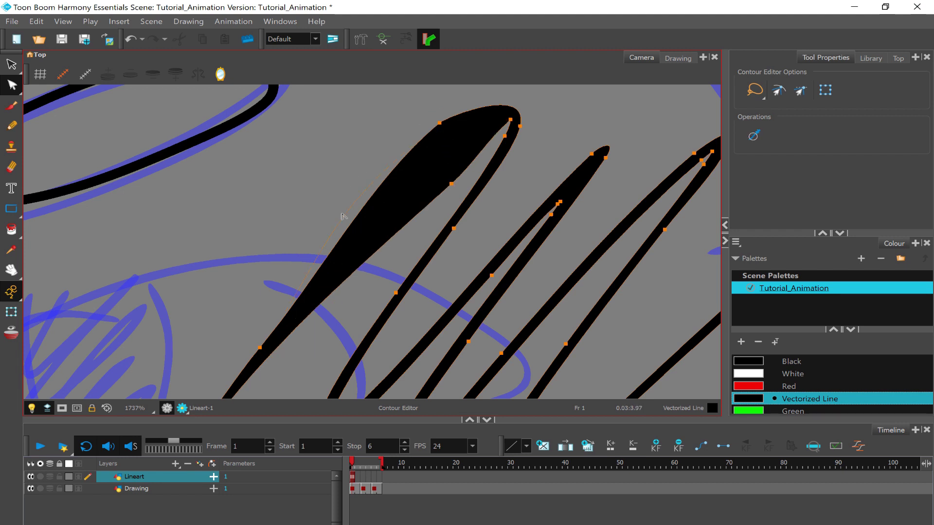
{"action": "left_click_drag", "start_coordinate": [344, 214], "coordinate": [365, 235]}
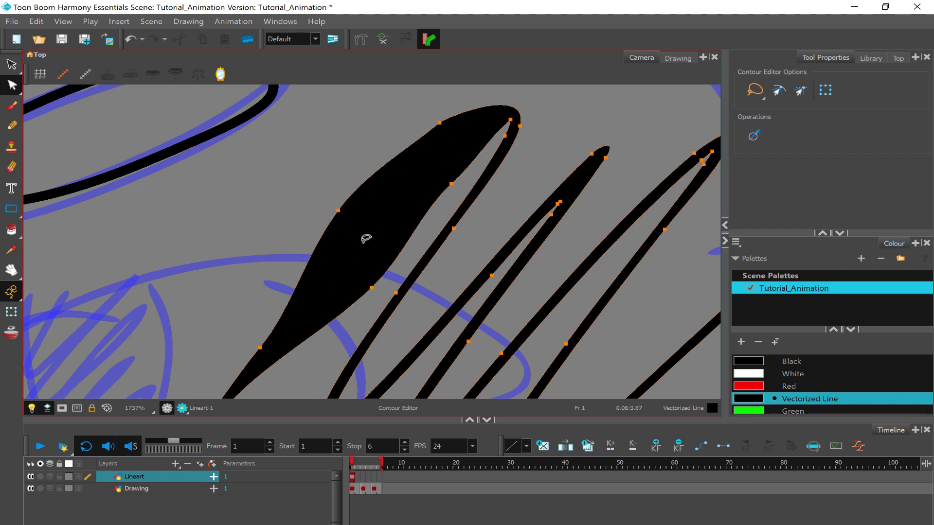
Step: Reshape the upper edge of the pencil eyebrow with the Contour Editor, moving its points along the sketch
{"action": "scroll", "coordinate": [365, 235], "scroll_direction": "down", "scroll_amount": 3}
{"action": "scroll", "coordinate": [160, 233], "scroll_direction": "up", "scroll_amount": 4}
{"action": "left_click", "coordinate": [298, 177]}
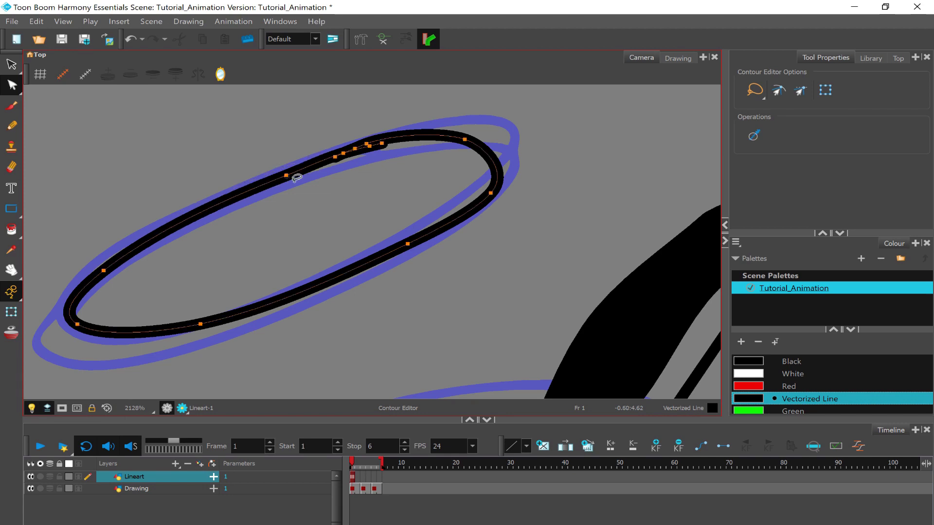
{"action": "scroll", "coordinate": [298, 177], "scroll_direction": "up", "scroll_amount": 1}
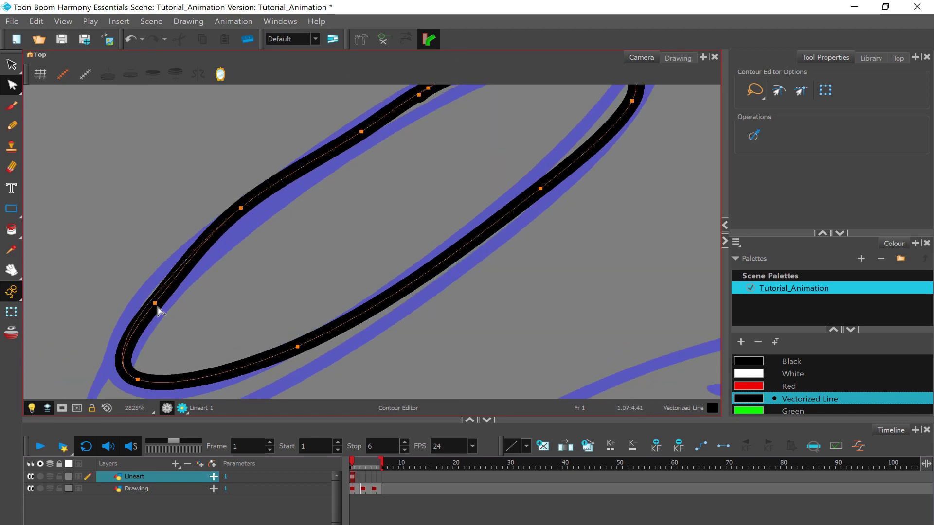
{"action": "scroll", "coordinate": [127, 279], "scroll_direction": "down", "scroll_amount": 2}
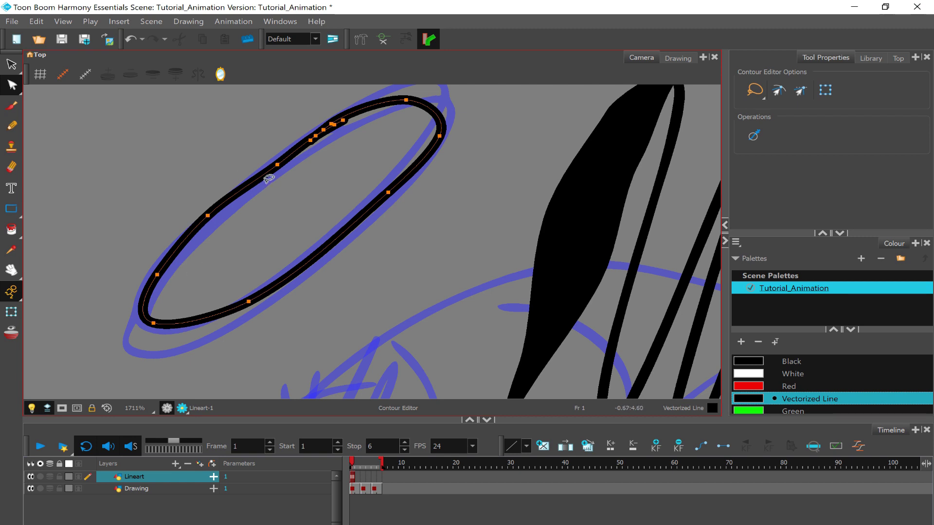
{"action": "left_click_drag", "start_coordinate": [277, 165], "coordinate": [277, 160]}
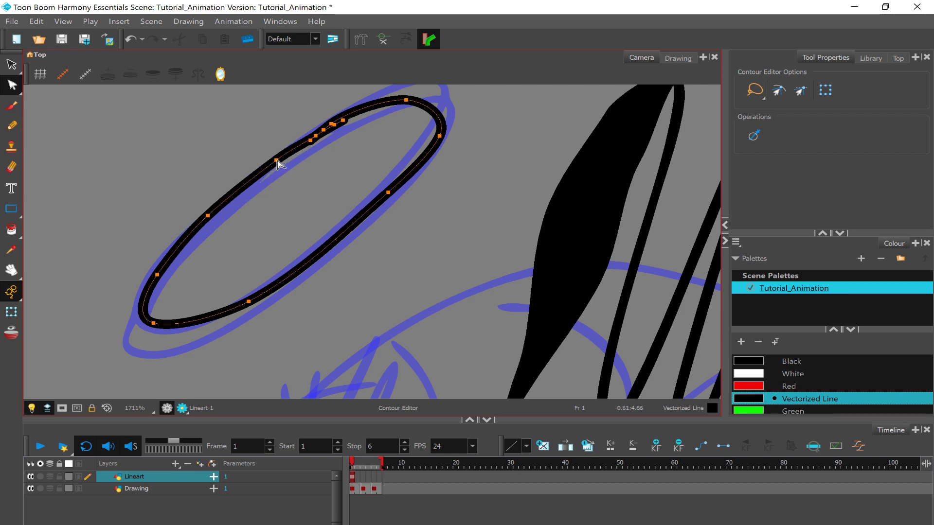
Step: Move the contour points at the eyebrow's lower end and underside outward to match the sketched outline
{"action": "left_click_drag", "start_coordinate": [153, 324], "coordinate": [149, 328]}
{"action": "left_click_drag", "start_coordinate": [248, 309], "coordinate": [248, 313]}
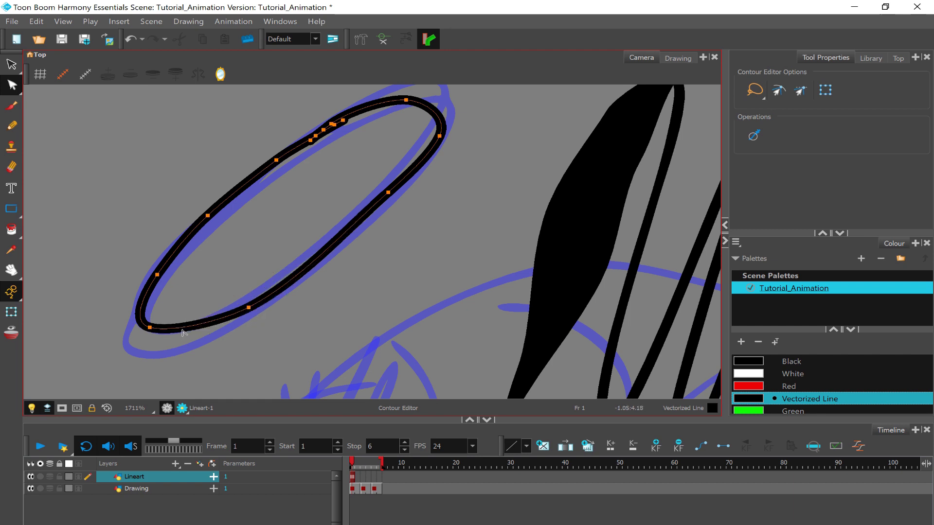
{"action": "left_click_drag", "start_coordinate": [150, 329], "coordinate": [146, 347]}
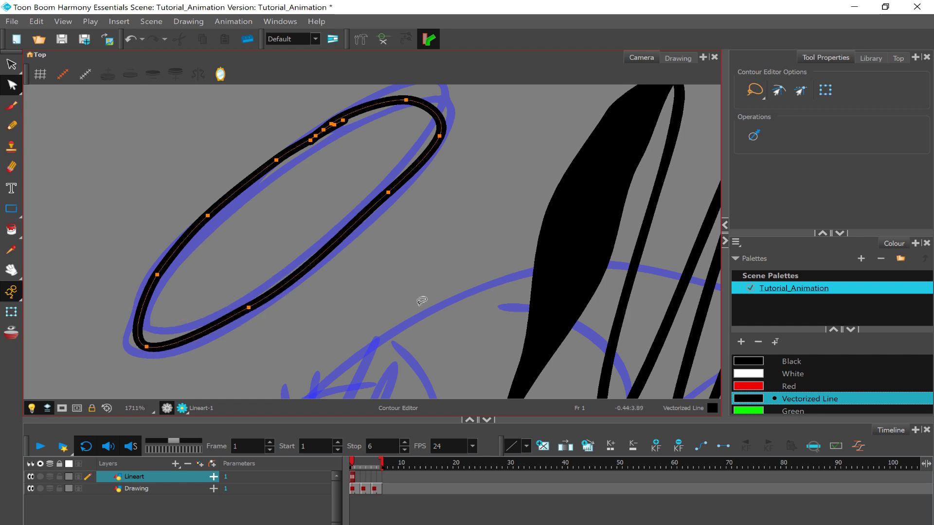
{"action": "left_click", "coordinate": [417, 236]}
{"action": "left_click", "coordinate": [377, 201]}
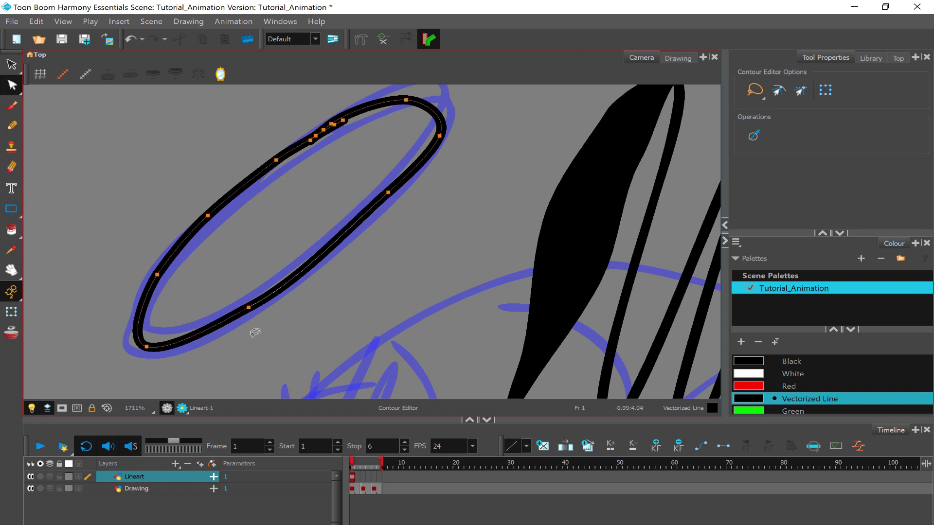
Step: Smooth the inked eyebrow outline with the Contour Editor and check its remaining control points
{"action": "left_click", "coordinate": [755, 136]}
{"action": "left_click", "coordinate": [449, 194]}
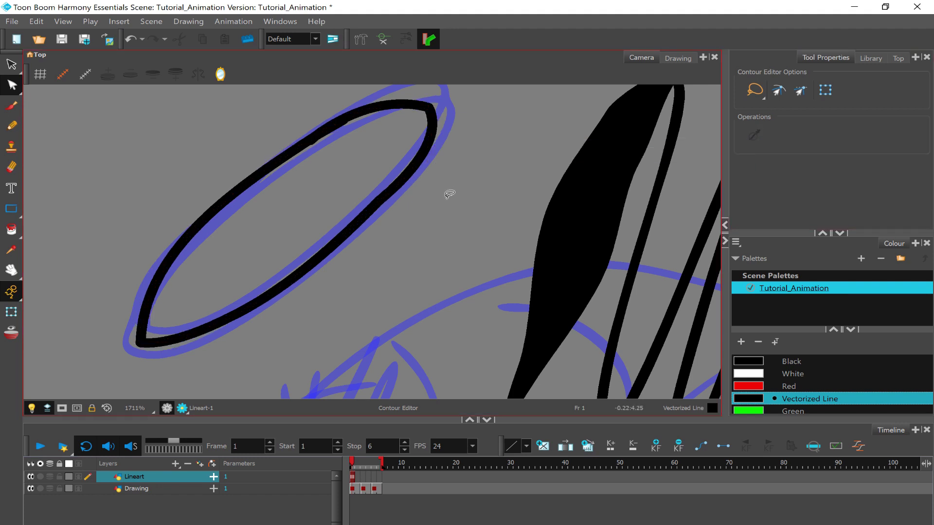
{"action": "left_click", "coordinate": [251, 182]}
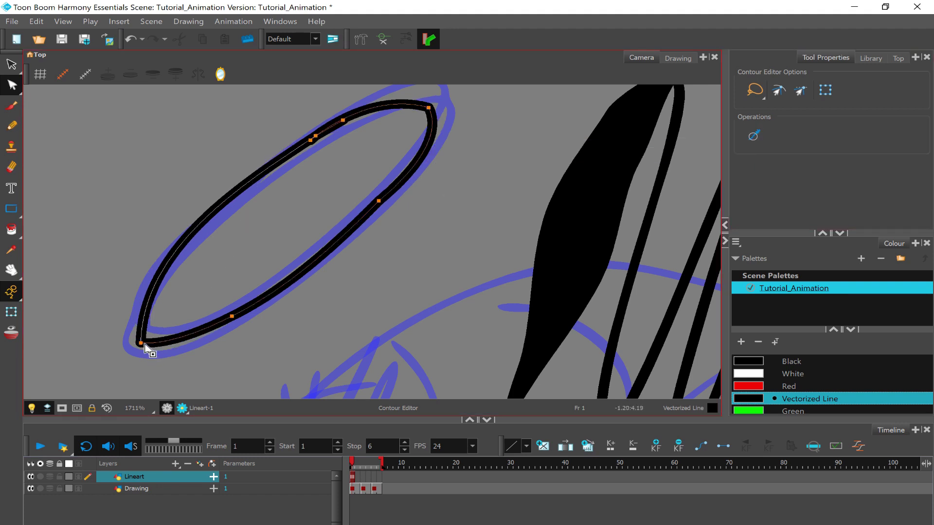
{"action": "left_click", "coordinate": [197, 132]}
Step: Draw a short wobbly Pencil line above the inked eyebrow
{"action": "key", "text": "alt+x"}
{"action": "scroll", "coordinate": [259, 273], "scroll_direction": "down", "scroll_amount": 2}
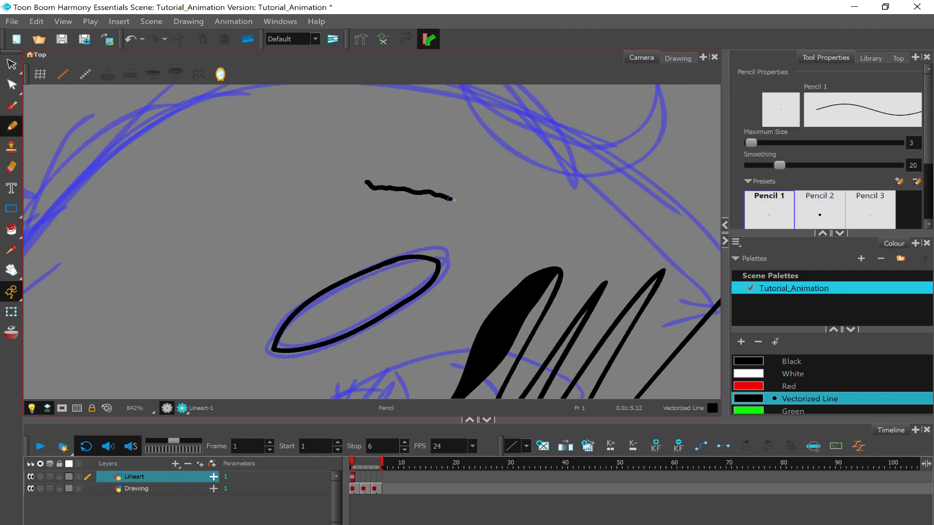
{"action": "left_click_drag", "start_coordinate": [453, 199], "coordinate": [519, 197]}
{"action": "scroll", "coordinate": [720, 146], "scroll_direction": "up", "scroll_amount": 1}
{"action": "left_click", "coordinate": [12, 85]}
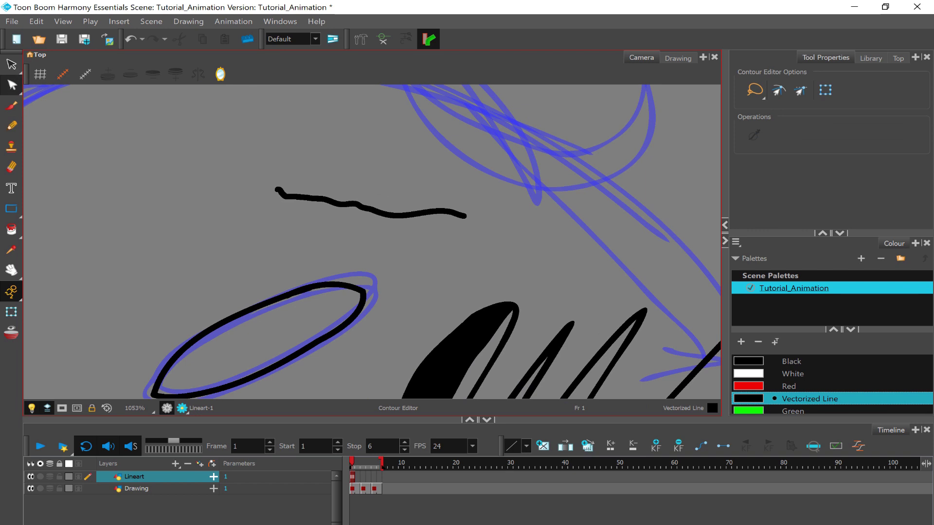
Step: Smooth the wobbly line with the Contour Editor and reselect it to inspect its control points
{"action": "left_click", "coordinate": [365, 208]}
{"action": "scroll", "coordinate": [339, 161], "scroll_direction": "up", "scroll_amount": 3}
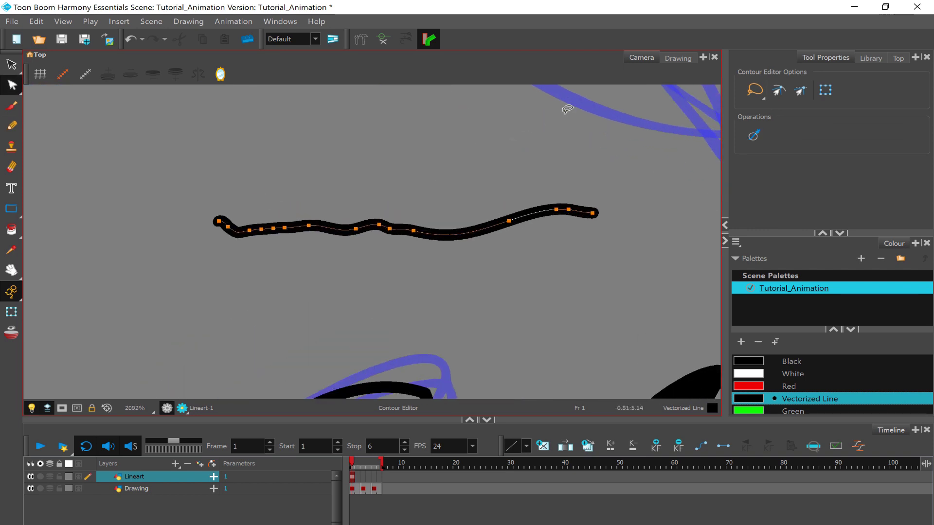
{"action": "left_click", "coordinate": [754, 136]}
{"action": "left_click", "coordinate": [535, 146]}
{"action": "scroll", "coordinate": [372, 242], "scroll_direction": "down", "scroll_amount": 1}
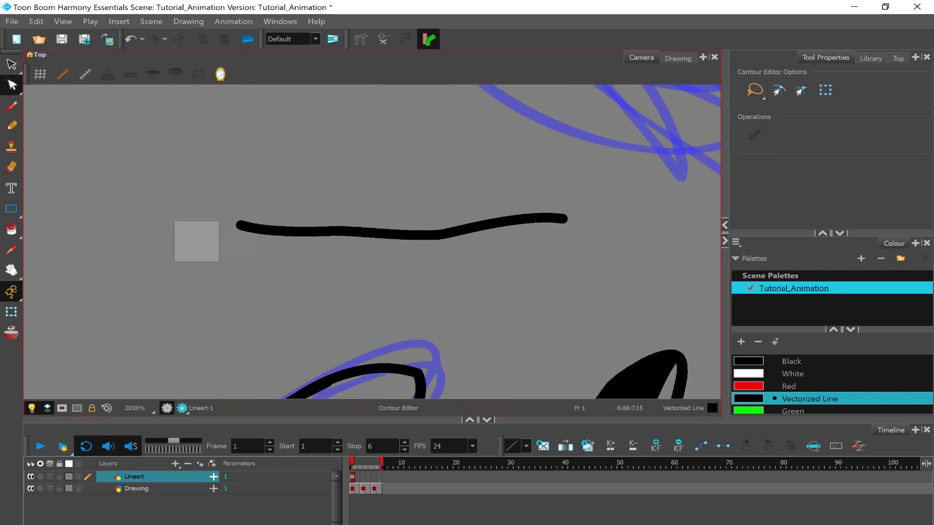
{"action": "scroll", "coordinate": [372, 242], "scroll_direction": "down", "scroll_amount": 5}
{"action": "scroll", "coordinate": [506, 309], "scroll_direction": "up", "scroll_amount": 4}
{"action": "left_click", "coordinate": [467, 269]}
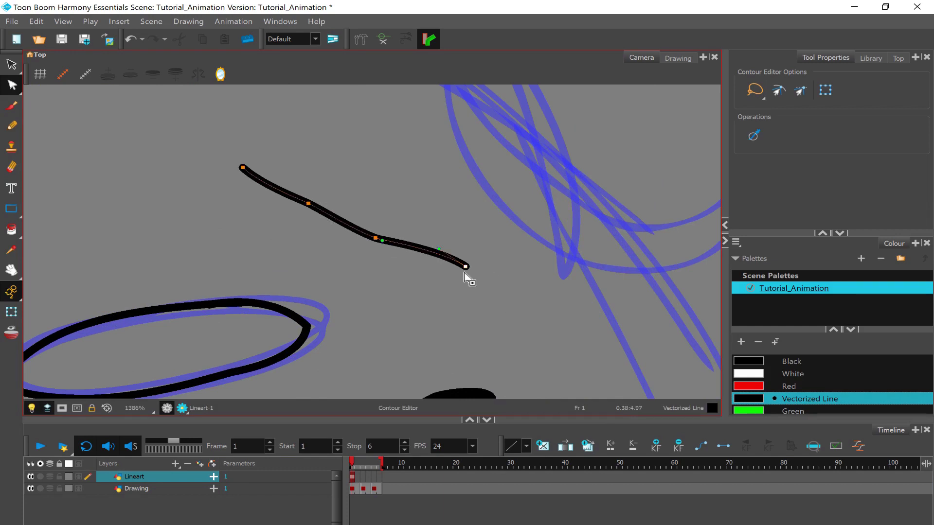
{"action": "left_click", "coordinate": [285, 277]}
Step: Erase the smoothed test line above the eyebrow
{"action": "scroll", "coordinate": [285, 276], "scroll_direction": "down", "scroll_amount": 4}
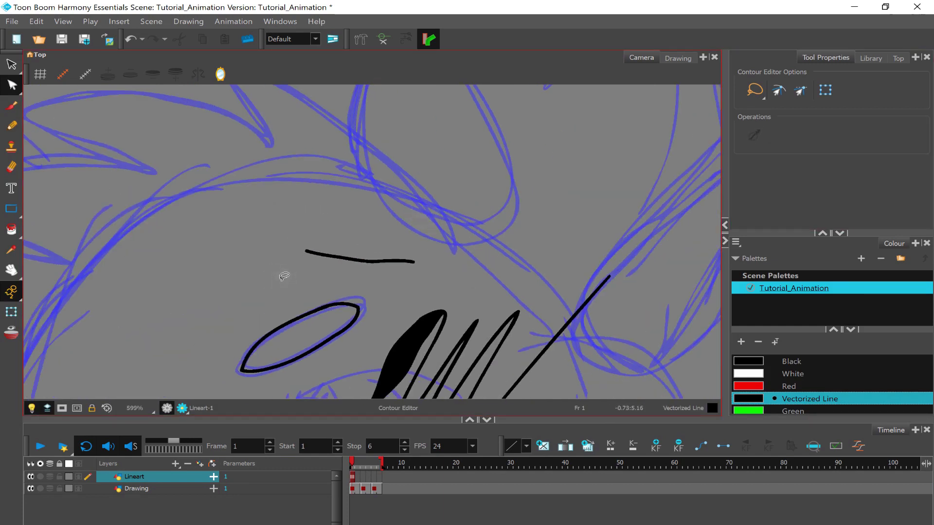
{"action": "scroll", "coordinate": [284, 277], "scroll_direction": "up", "scroll_amount": 1}
{"action": "key", "text": "x"}
{"action": "key", "text": "alt+e"}
{"action": "left_click_drag", "start_coordinate": [301, 278], "coordinate": [417, 242]}
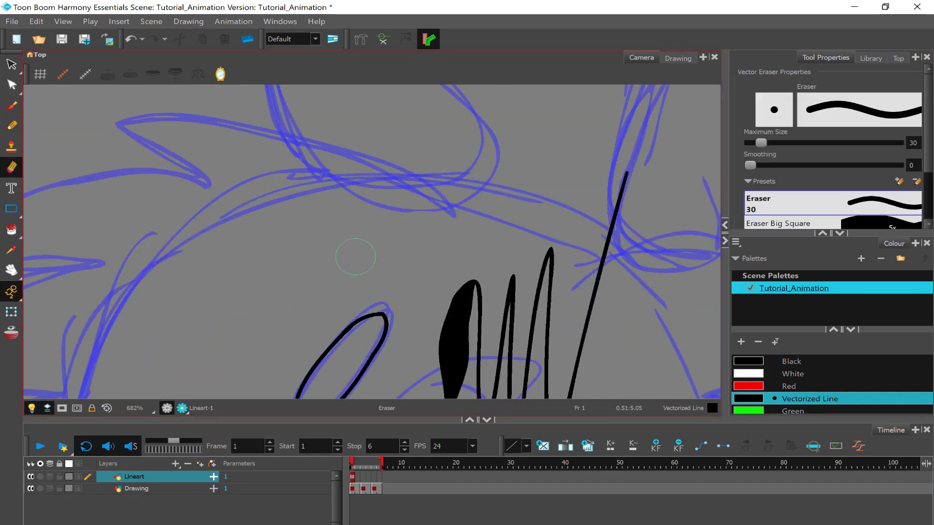
Step: Ink the outline of the other eyebrow with the Pencil as a closed oval over its sketch
{"action": "key", "text": "shift+x"}
{"action": "scroll", "coordinate": [350, 253], "scroll_direction": "down", "scroll_amount": 5}
{"action": "scroll", "coordinate": [209, 267], "scroll_direction": "up", "scroll_amount": 4}
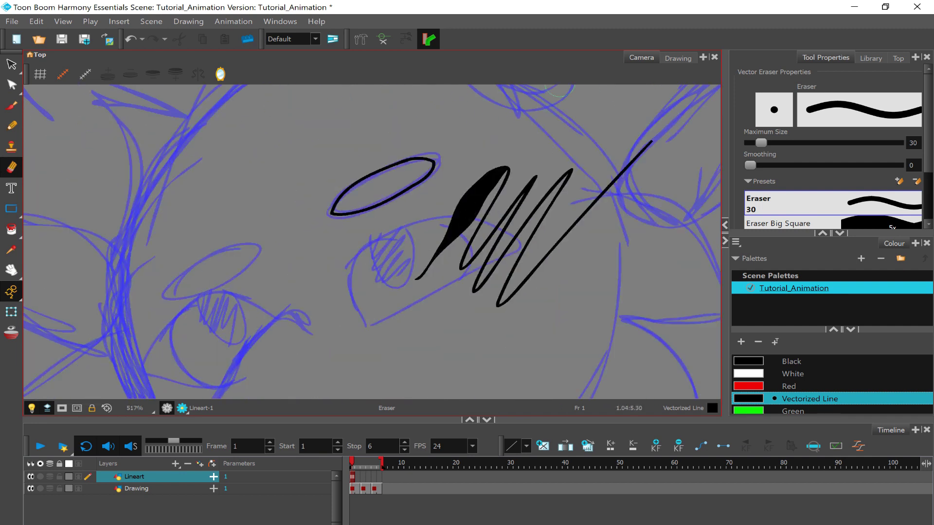
{"action": "key", "text": "alt+/"}
{"action": "scroll", "coordinate": [166, 279], "scroll_direction": "up", "scroll_amount": 8}
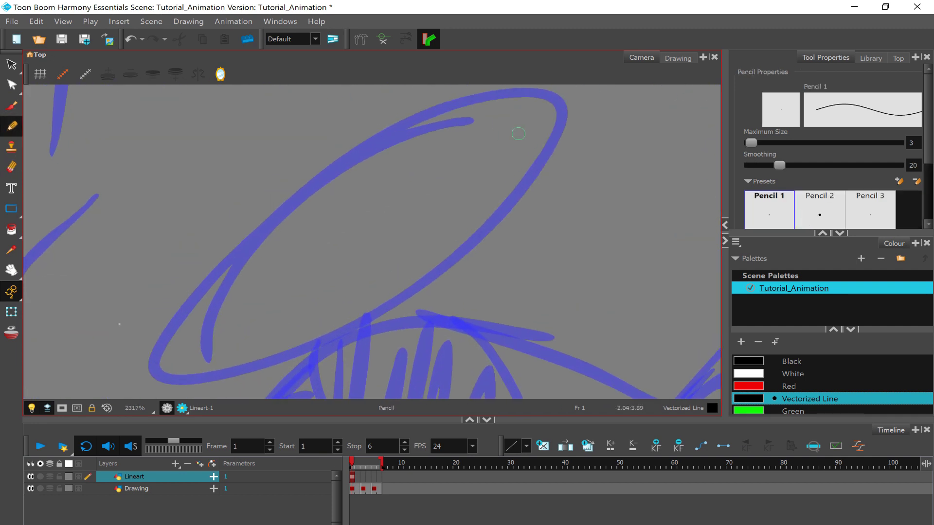
{"action": "mouse_move", "coordinate": [482, 105]}
{"action": "left_mouse_down"}
{"action": "mouse_move", "coordinate": [189, 301]}
{"action": "mouse_move", "coordinate": [540, 115]}
{"action": "mouse_move", "coordinate": [481, 106]}
{"action": "left_mouse_up"}
{"action": "scroll", "coordinate": [370, 224], "scroll_direction": "down", "scroll_amount": 8}
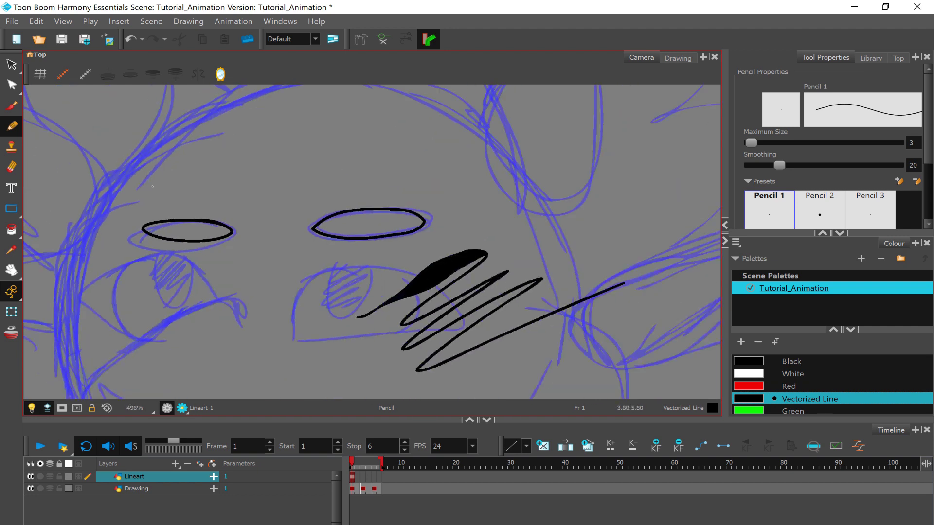
Step: Erase the zigzag Brush stroke beside the eyebrow
{"action": "key", "text": "alt+b"}
{"action": "scroll", "coordinate": [160, 266], "scroll_direction": "down", "scroll_amount": 5}
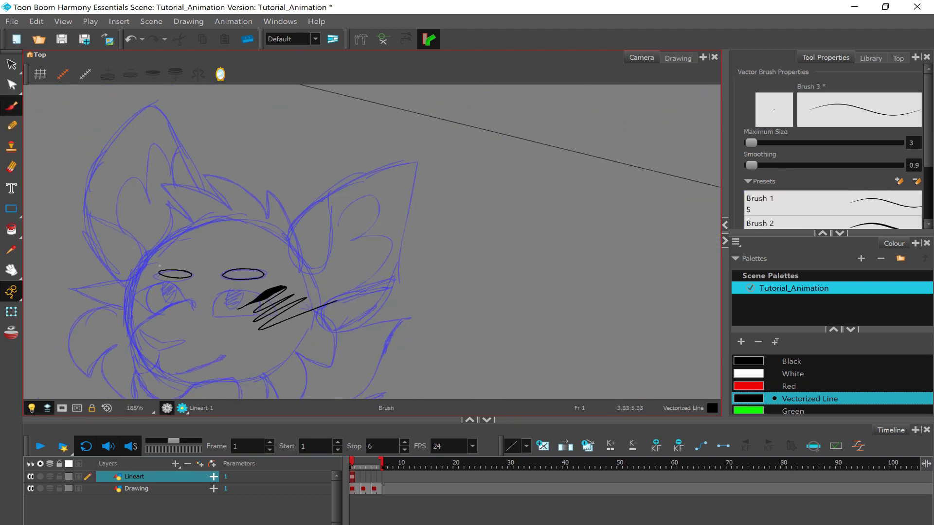
{"action": "scroll", "coordinate": [159, 265], "scroll_direction": "up", "scroll_amount": 4}
{"action": "key", "text": "ctrl+alt+["}
{"action": "key", "text": "alt+e"}
{"action": "mouse_move", "coordinate": [297, 253]}
{"action": "left_mouse_down"}
{"action": "mouse_move", "coordinate": [264, 271]}
{"action": "mouse_move", "coordinate": [321, 277]}
{"action": "mouse_move", "coordinate": [282, 331]}
{"action": "left_mouse_up"}
{"action": "key", "text": "ctrl+z"}
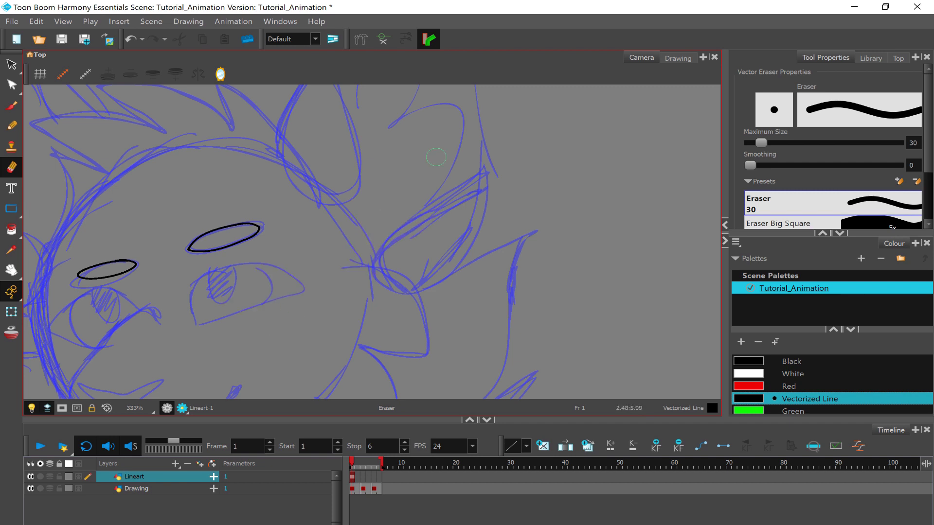
Step: Draw a new zigzag Brush stroke between the eyebrow and the ear
{"action": "key", "text": "alt+b"}
{"action": "scroll", "coordinate": [246, 163], "scroll_direction": "up", "scroll_amount": 6}
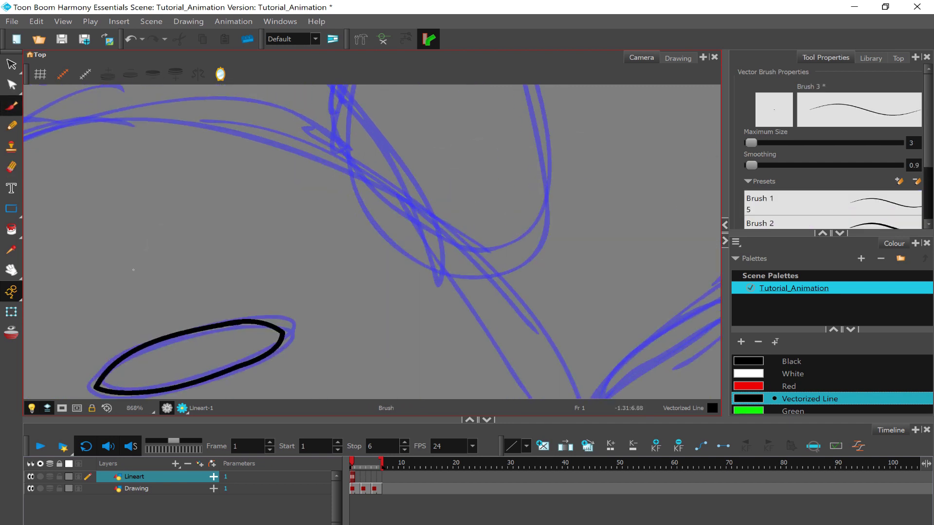
{"action": "mouse_move", "coordinate": [326, 219]}
{"action": "left_mouse_down"}
{"action": "mouse_move", "coordinate": [398, 168]}
{"action": "mouse_move", "coordinate": [488, 187]}
{"action": "mouse_move", "coordinate": [559, 255]}
{"action": "mouse_move", "coordinate": [607, 234]}
{"action": "left_mouse_up"}
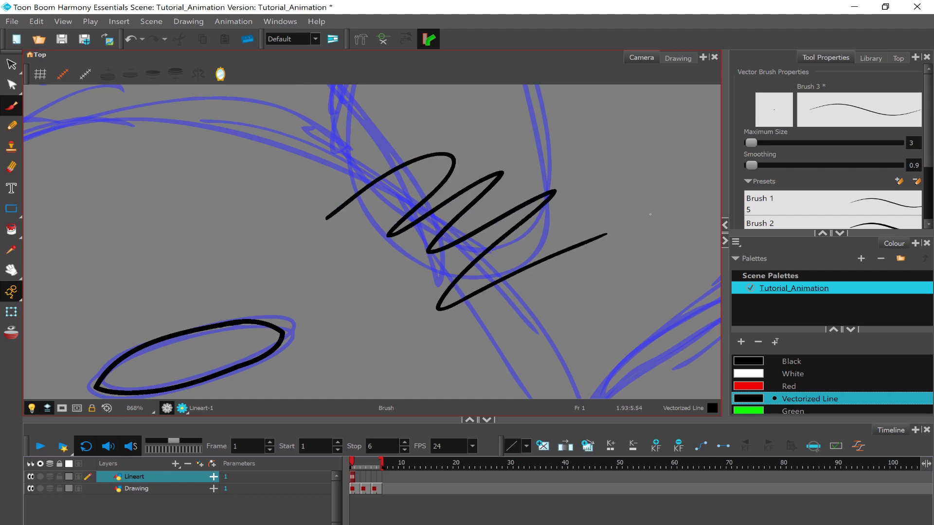
Step: Select the zigzag with the Contour Editor and pull the contour points of its first peak upward
{"action": "key", "text": "alt+q"}
{"action": "scroll", "coordinate": [236, 243], "scroll_direction": "down", "scroll_amount": 3}
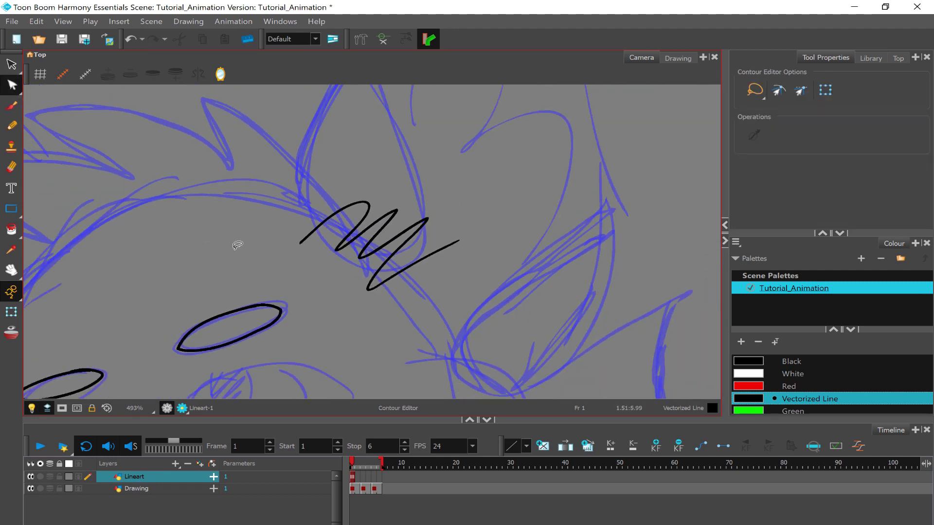
{"action": "scroll", "coordinate": [64, 319], "scroll_direction": "up", "scroll_amount": 4}
{"action": "scroll", "coordinate": [496, 171], "scroll_direction": "up", "scroll_amount": 3}
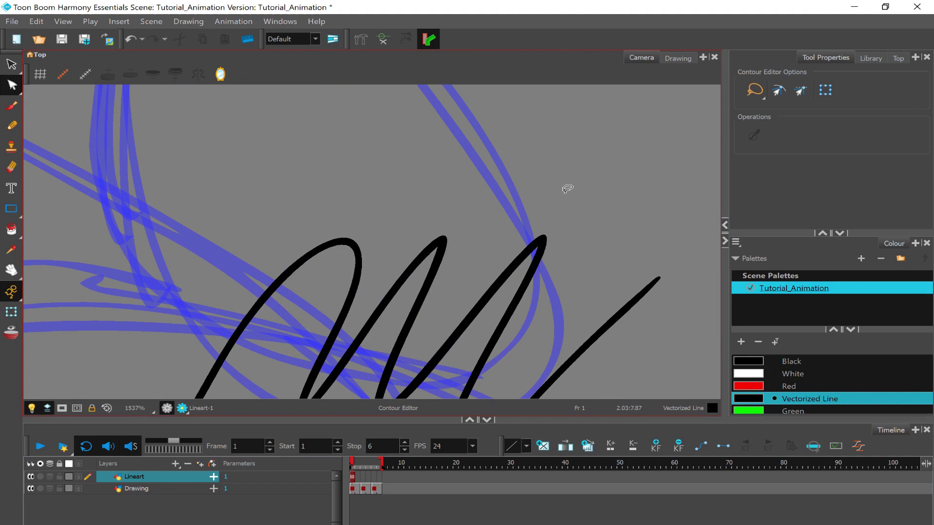
{"action": "left_click", "coordinate": [343, 250]}
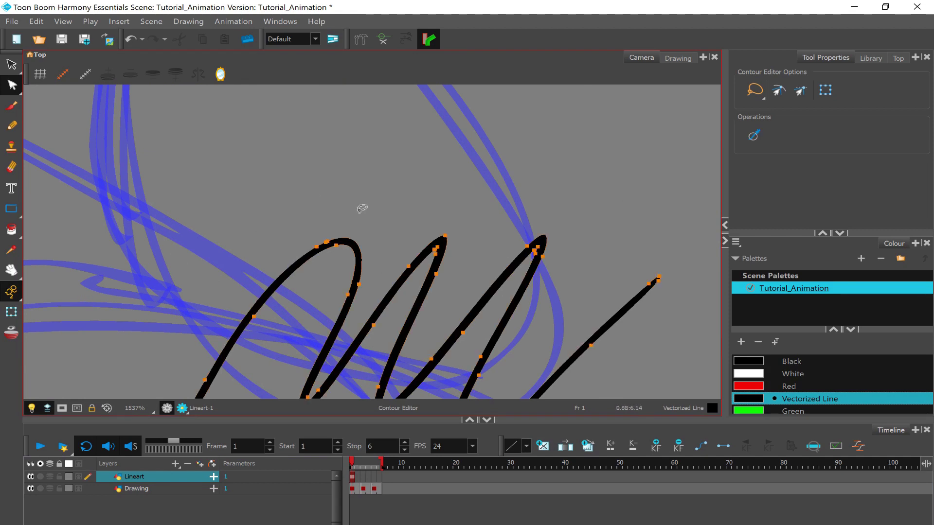
{"action": "left_click", "coordinate": [390, 150]}
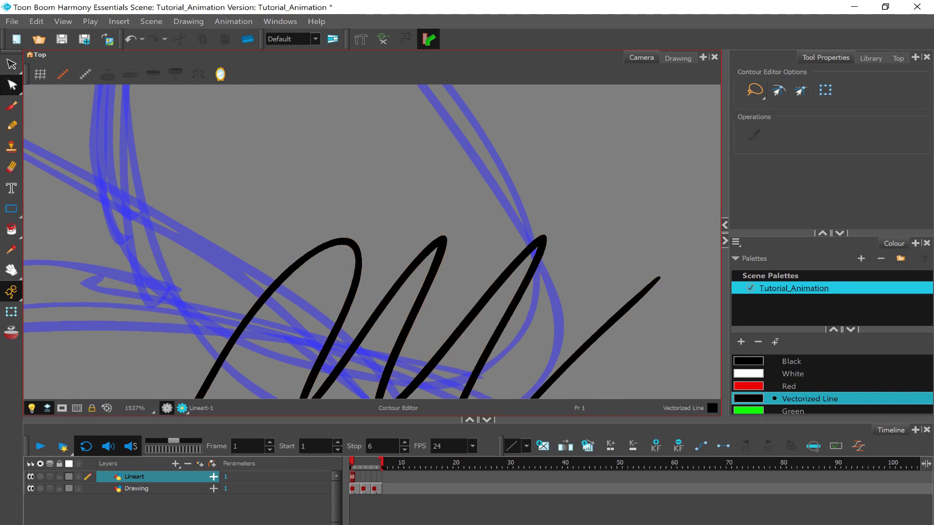
{"action": "key", "text": "ctrl+a"}
{"action": "scroll", "coordinate": [315, 229], "scroll_direction": "up", "scroll_amount": 2}
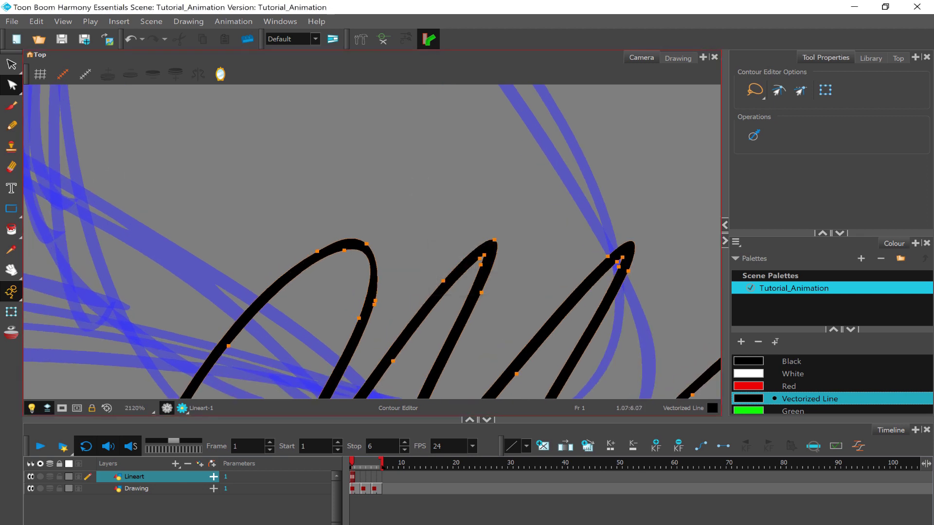
{"action": "left_click_drag", "start_coordinate": [372, 258], "coordinate": [412, 130]}
{"action": "left_click_drag", "start_coordinate": [344, 250], "coordinate": [374, 189]}
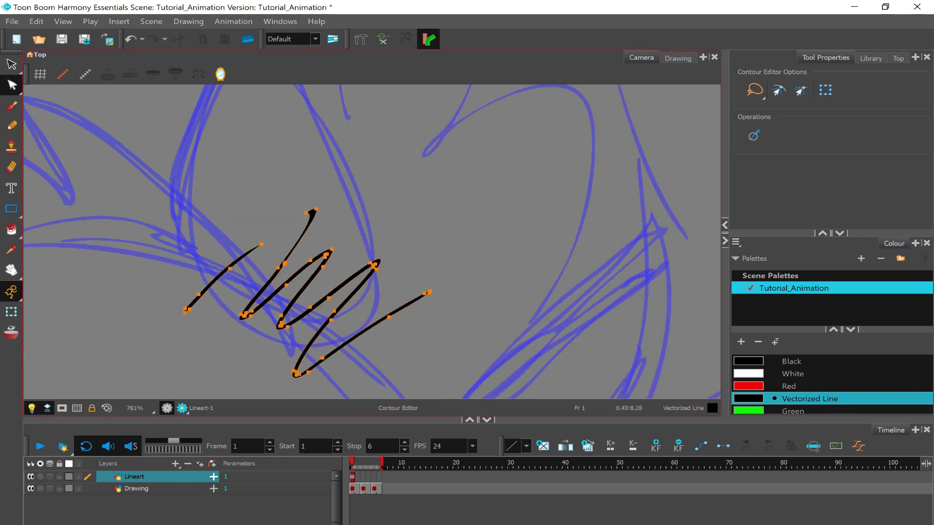
Step: Erase the distorted zigzag stroke completely
{"action": "scroll", "coordinate": [311, 243], "scroll_direction": "up", "scroll_amount": 2}
{"action": "left_click", "coordinate": [11, 167]}
{"action": "scroll", "coordinate": [277, 307], "scroll_direction": "down", "scroll_amount": 4}
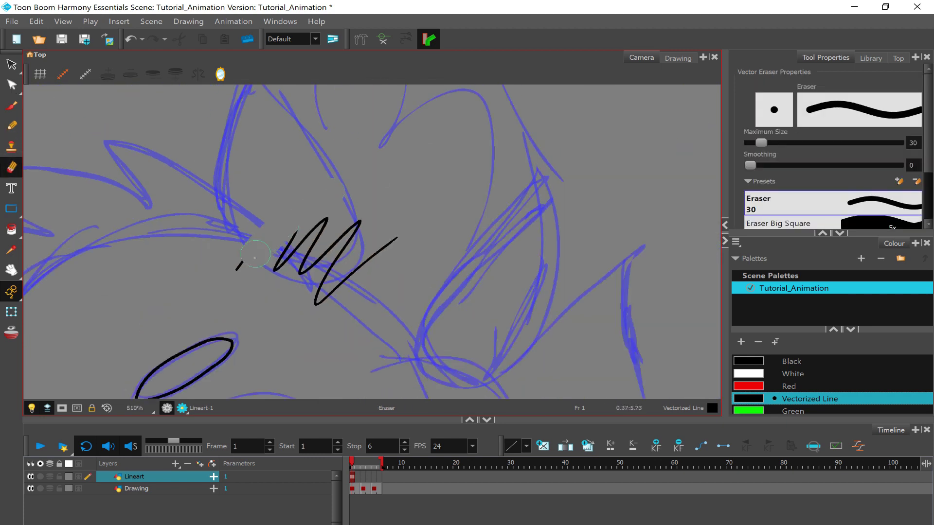
{"action": "mouse_move", "coordinate": [241, 248]}
{"action": "left_mouse_down"}
{"action": "mouse_move", "coordinate": [360, 282]}
{"action": "mouse_move", "coordinate": [276, 308]}
{"action": "left_mouse_up"}
{"action": "left_click_drag", "start_coordinate": [330, 273], "coordinate": [336, 267]}
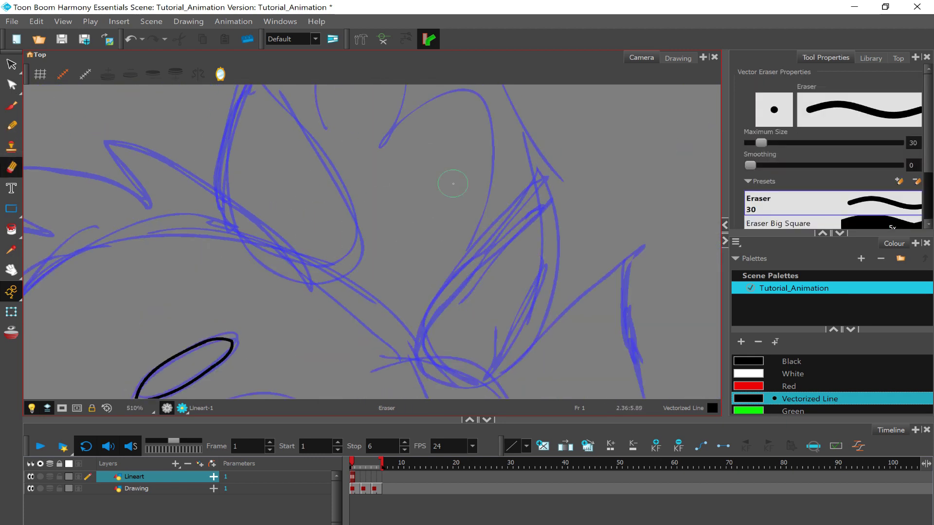
Step: Ink the two-lobed inner ear fluff with one Brush stroke that roughly follows the sketch
{"action": "left_click", "coordinate": [11, 105]}
{"action": "scroll", "coordinate": [372, 242], "scroll_direction": "down", "scroll_amount": 1}
{"action": "scroll", "coordinate": [382, 203], "scroll_direction": "up", "scroll_amount": 1}
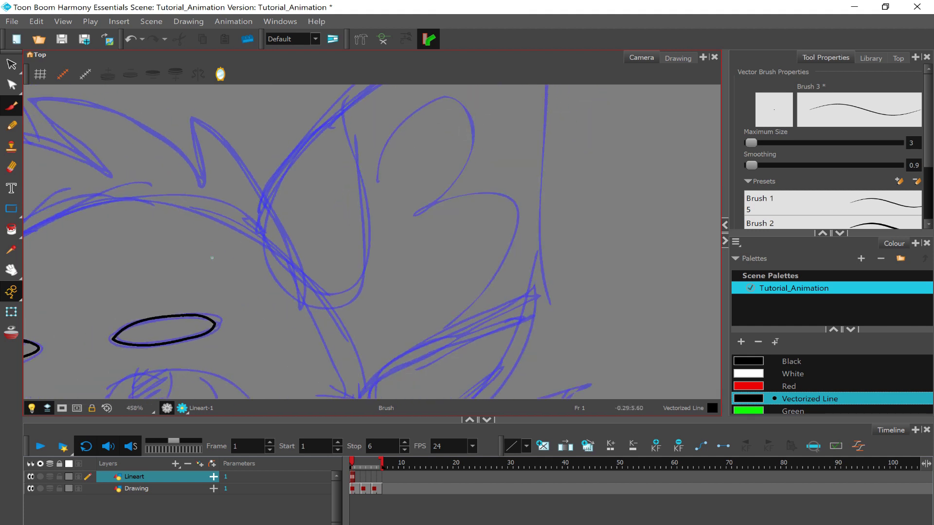
{"action": "mouse_move", "coordinate": [380, 174]}
{"action": "left_mouse_down"}
{"action": "mouse_move", "coordinate": [465, 127]}
{"action": "mouse_move", "coordinate": [487, 287]}
{"action": "mouse_move", "coordinate": [422, 321]}
{"action": "left_mouse_up"}
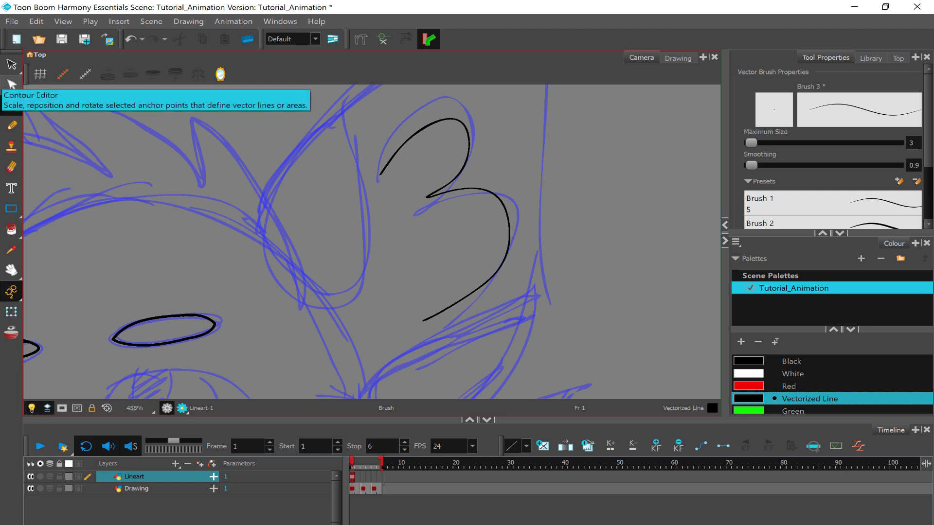
Step: Switch from the Contour Editor to the Centerline Editor
{"action": "left_click", "coordinate": [12, 85]}
{"action": "right_click", "coordinate": [12, 86]}
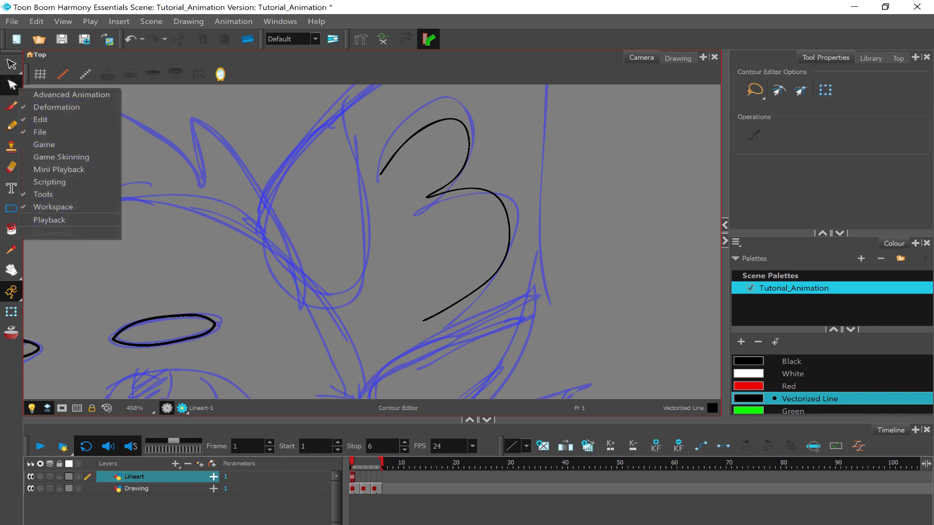
{"action": "left_click", "coordinate": [12, 85]}
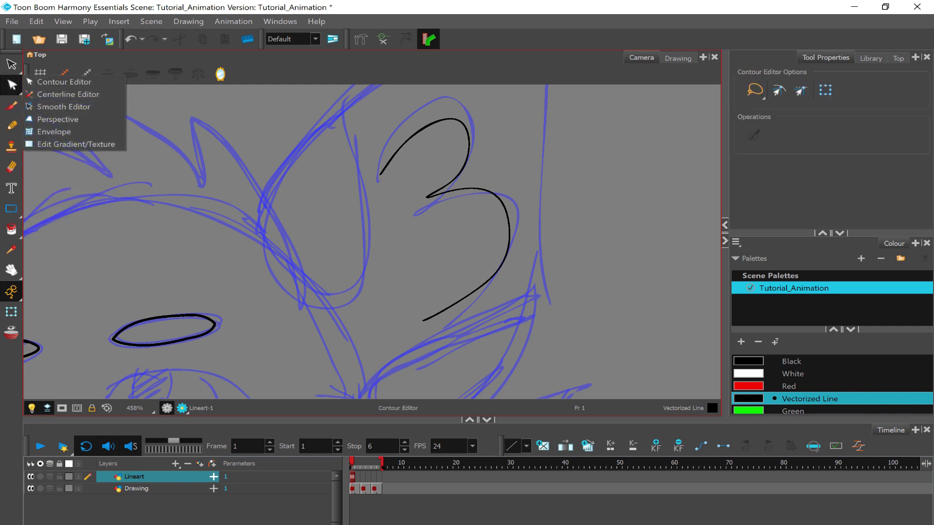
{"action": "left_click", "coordinate": [11, 85]}
{"action": "left_click", "coordinate": [11, 85]}
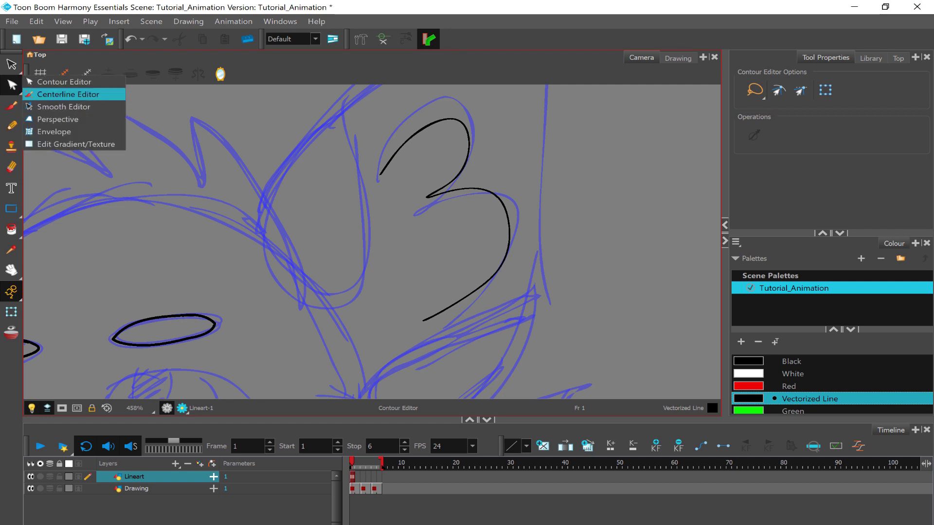
{"action": "left_click", "coordinate": [68, 94]}
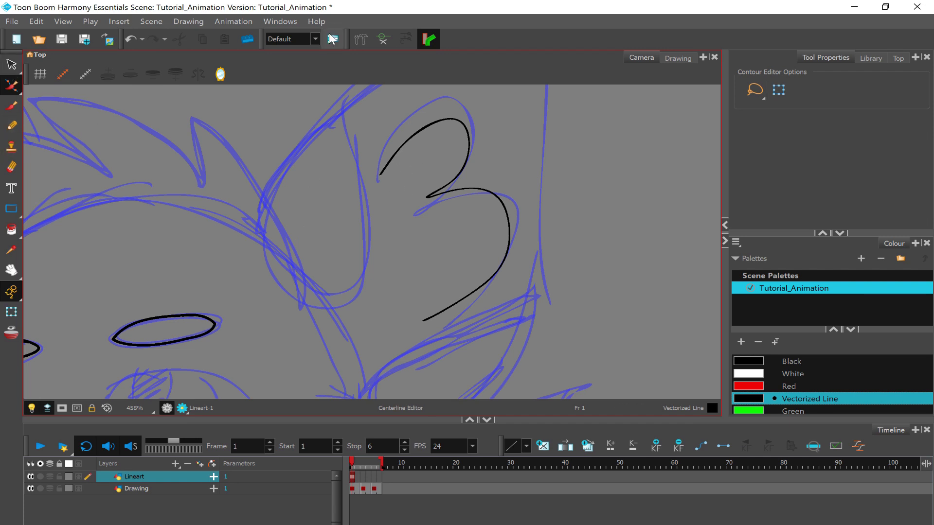
Step: Move the centre-line points at the peak and lower start of the ear fluff's upper lobe toward the sketch
{"action": "scroll", "coordinate": [501, 107], "scroll_direction": "up", "scroll_amount": 1}
{"action": "scroll", "coordinate": [500, 108], "scroll_direction": "up", "scroll_amount": 5}
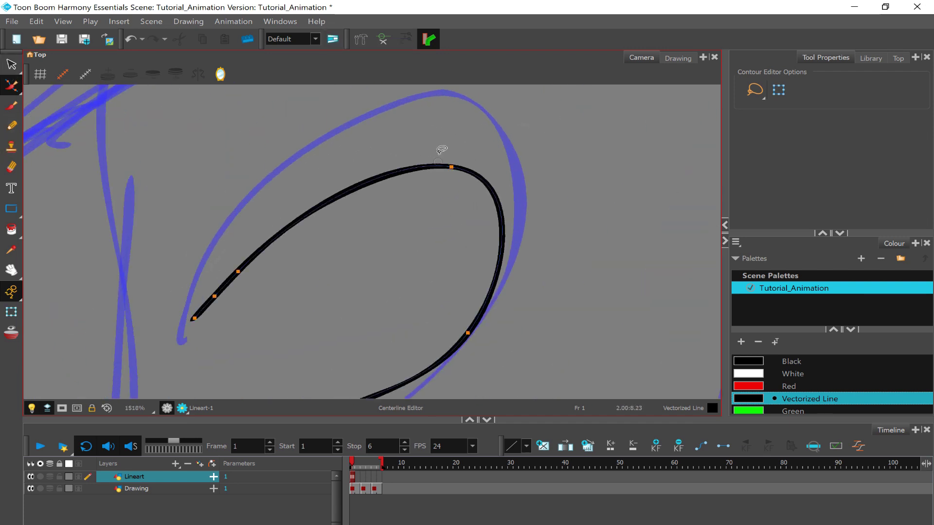
{"action": "left_click_drag", "start_coordinate": [457, 163], "coordinate": [452, 109]}
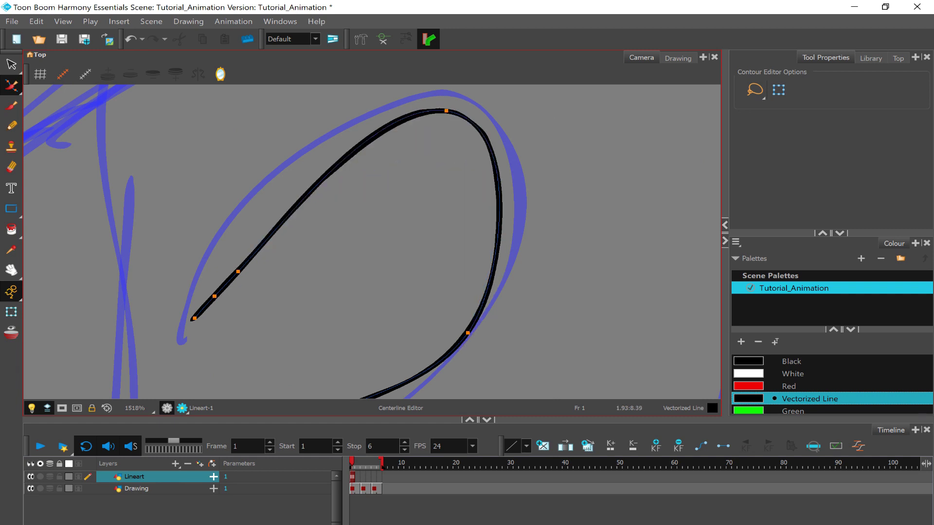
{"action": "left_click_drag", "start_coordinate": [237, 270], "coordinate": [220, 258]}
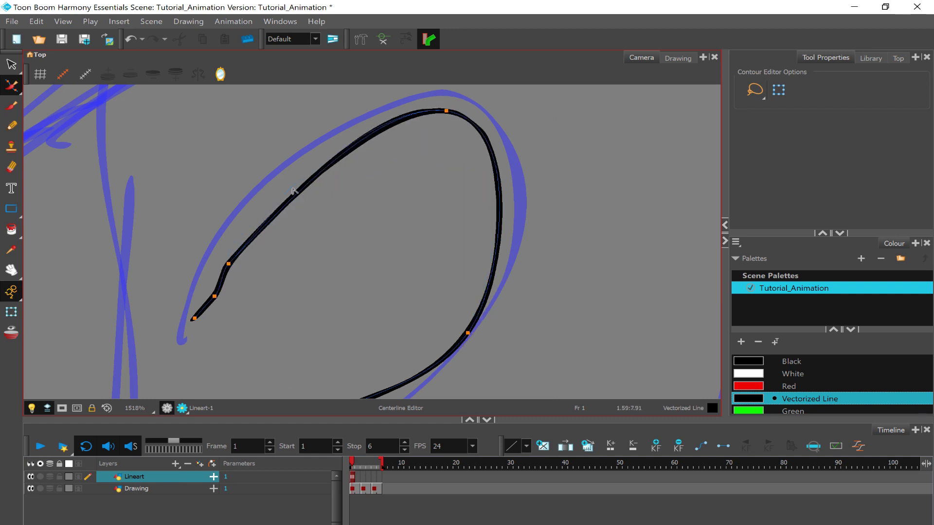
Step: Refine the upper lobe's peak point and handles, and pull its outer side outward to match the sketched curve
{"action": "scroll", "coordinate": [449, 155], "scroll_direction": "down", "scroll_amount": 1}
{"action": "scroll", "coordinate": [467, 155], "scroll_direction": "up", "scroll_amount": 3}
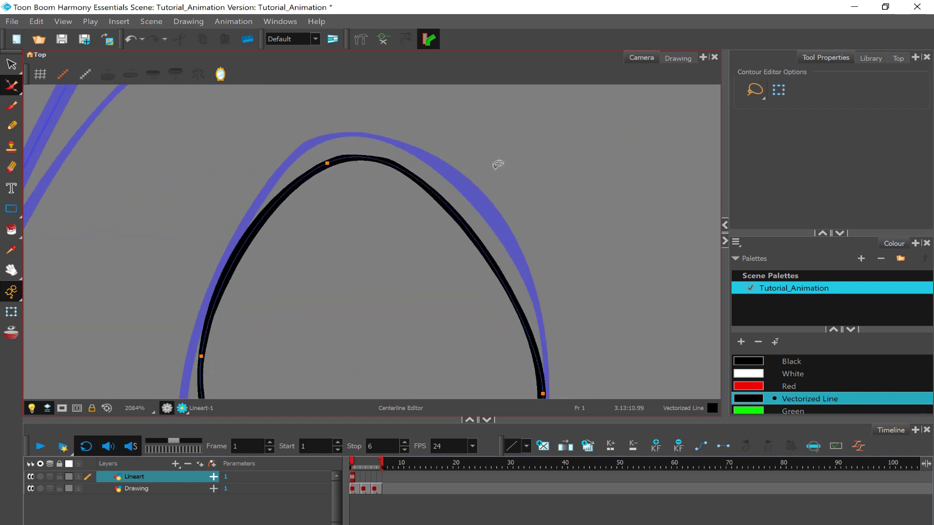
{"action": "left_click", "coordinate": [327, 158]}
{"action": "left_click_drag", "start_coordinate": [328, 143], "coordinate": [321, 141]}
{"action": "left_click_drag", "start_coordinate": [422, 93], "coordinate": [443, 110]}
{"action": "left_click_drag", "start_coordinate": [474, 218], "coordinate": [491, 209]}
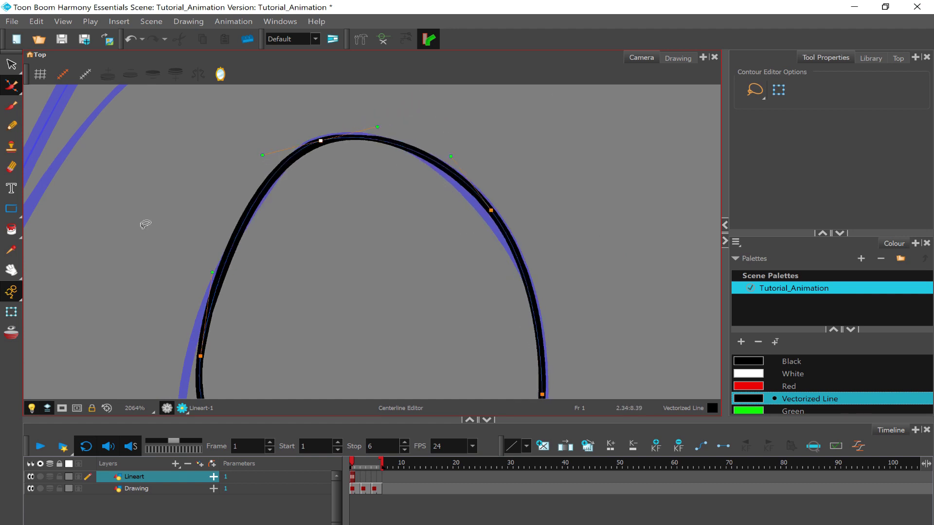
Step: Move the centre-line points along the inner side and lower start of the ear fluff's upper lobe outward onto the sketch
{"action": "scroll", "coordinate": [285, 213], "scroll_direction": "down", "scroll_amount": 3}
{"action": "left_click", "coordinate": [430, 213]}
{"action": "scroll", "coordinate": [430, 213], "scroll_direction": "up", "scroll_amount": 5}
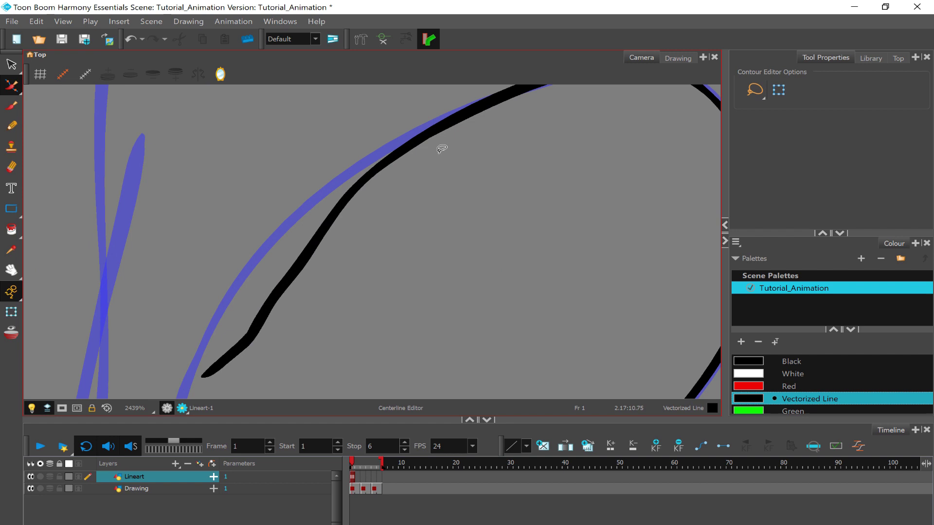
{"action": "left_click", "coordinate": [360, 190]}
{"action": "left_click", "coordinate": [379, 167]}
{"action": "left_click_drag", "start_coordinate": [376, 169], "coordinate": [363, 170]}
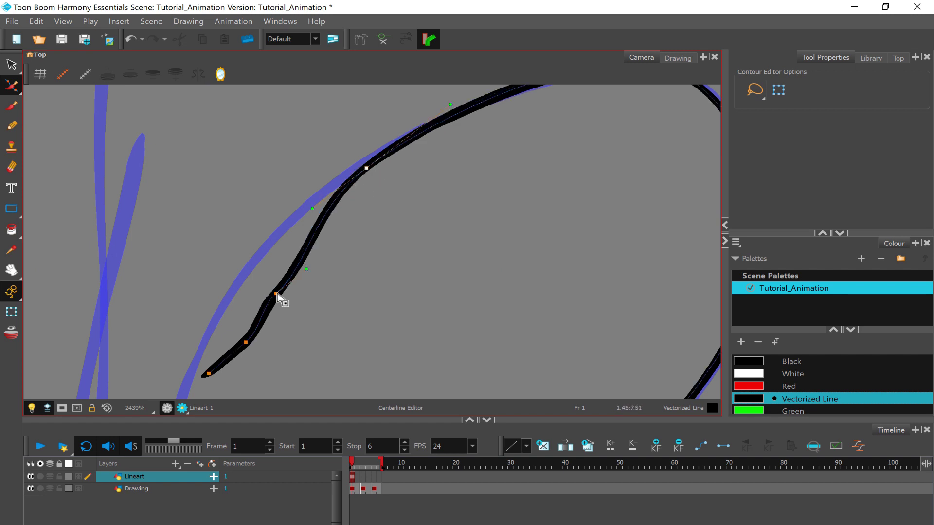
{"action": "left_click_drag", "start_coordinate": [277, 293], "coordinate": [244, 285]}
{"action": "left_click", "coordinate": [267, 257]}
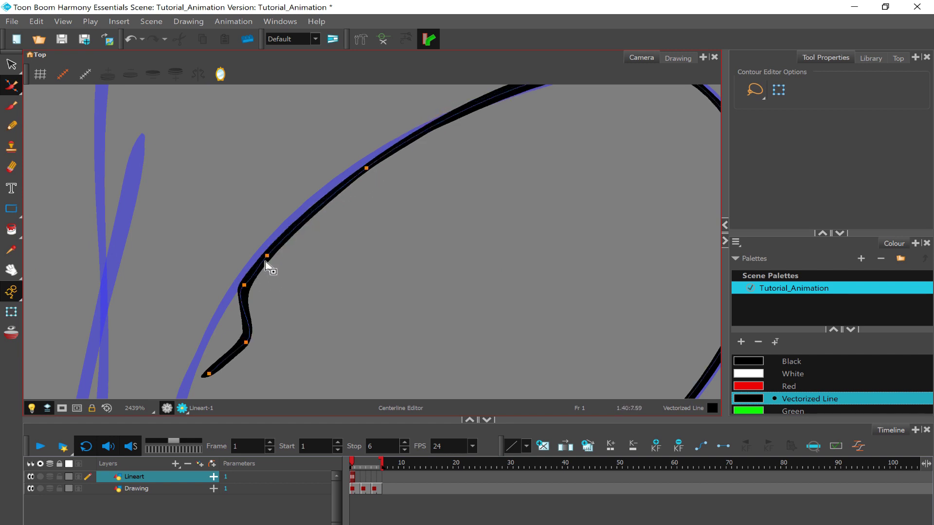
{"action": "left_click_drag", "start_coordinate": [246, 342], "coordinate": [210, 339]}
{"action": "left_click_drag", "start_coordinate": [211, 373], "coordinate": [190, 385]}
{"action": "scroll", "coordinate": [378, 209], "scroll_direction": "down", "scroll_amount": 1}
{"action": "scroll", "coordinate": [378, 208], "scroll_direction": "down", "scroll_amount": 3}
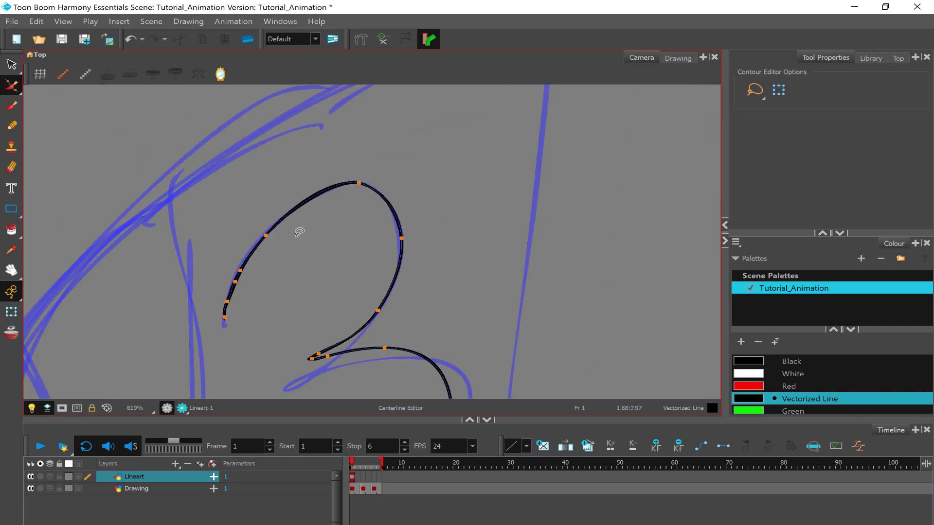
Step: Pull the pointed fold between the ear fluff's two lobes and the adjoining line toward the sketch with the Centerline Editor
{"action": "scroll", "coordinate": [455, 238], "scroll_direction": "up", "scroll_amount": 1}
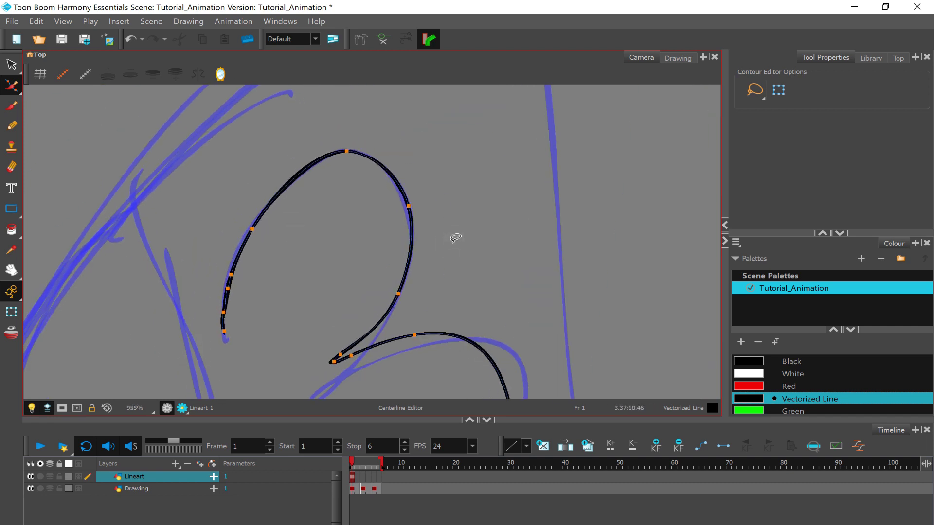
{"action": "scroll", "coordinate": [548, 169], "scroll_direction": "up", "scroll_amount": 6}
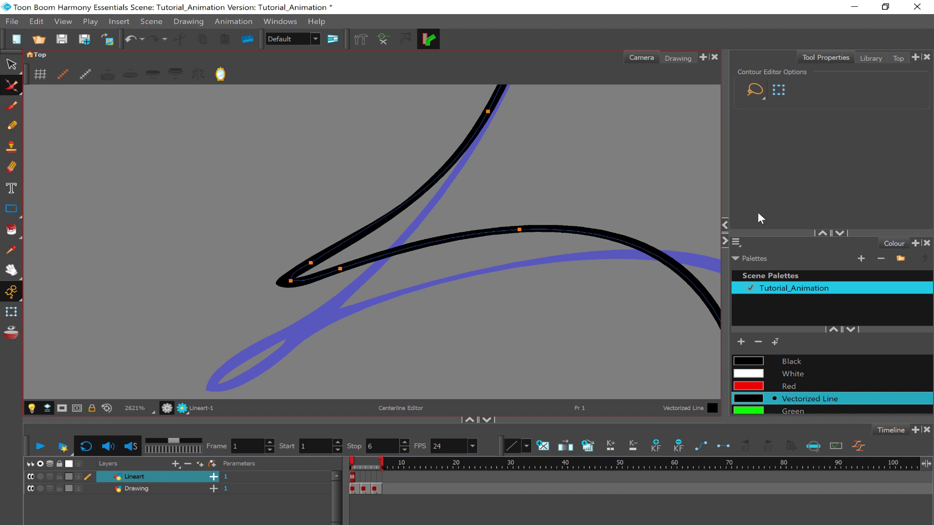
{"action": "left_click_drag", "start_coordinate": [346, 270], "coordinate": [356, 284]}
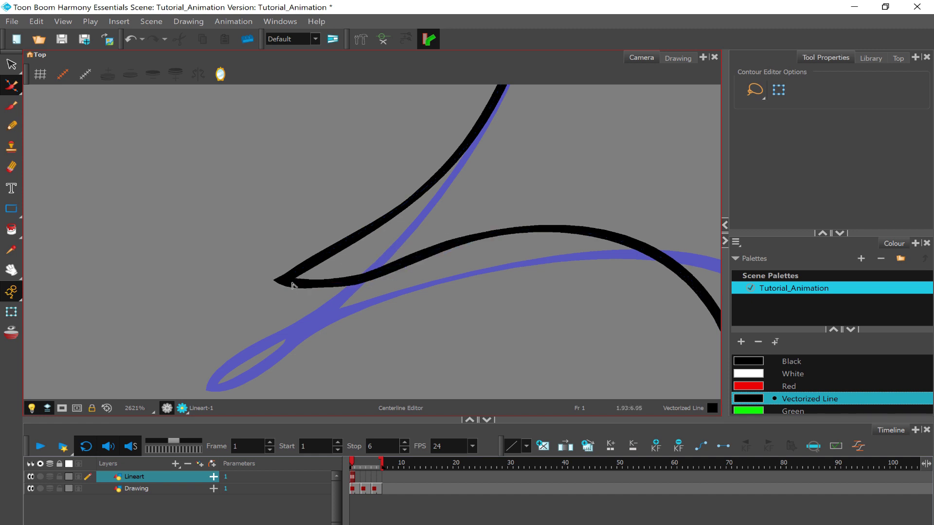
{"action": "left_click_drag", "start_coordinate": [287, 284], "coordinate": [270, 331]}
{"action": "left_click_drag", "start_coordinate": [314, 269], "coordinate": [316, 271]}
{"action": "left_click", "coordinate": [368, 215]}
{"action": "left_click", "coordinate": [347, 224]}
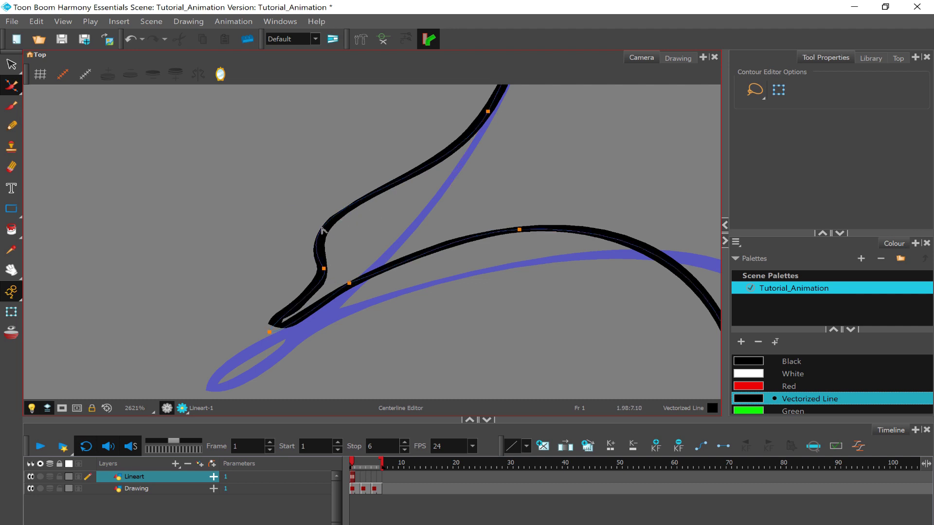
{"action": "left_click_drag", "start_coordinate": [324, 232], "coordinate": [358, 229]}
{"action": "left_click", "coordinate": [610, 227]}
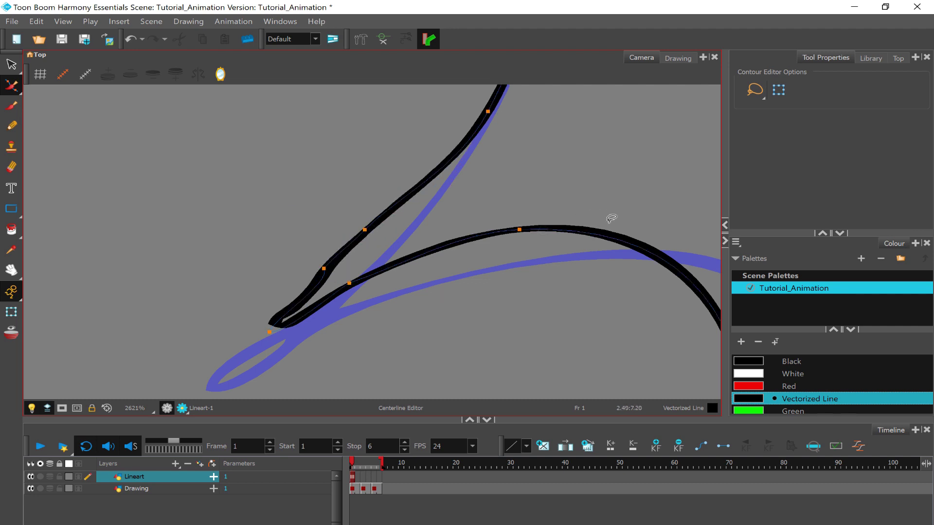
Step: Pull the crest of the ear fluff's lower lobe upward, well above the sketched curve
{"action": "left_click_drag", "start_coordinate": [533, 227], "coordinate": [540, 192]}
{"action": "left_click_drag", "start_coordinate": [564, 126], "coordinate": [564, 126]}
{"action": "left_click", "coordinate": [544, 259]}
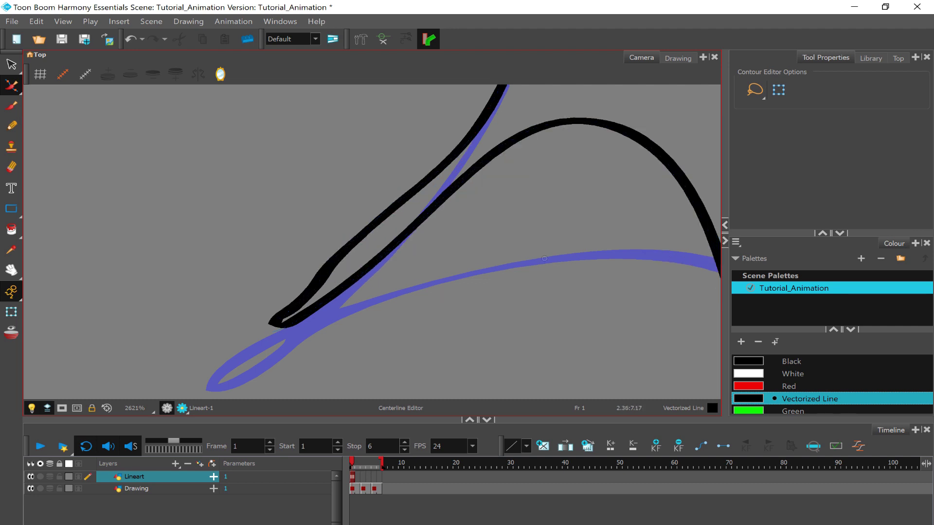
Step: Erase the entire black ear fluff stroke with the Eraser, leaving only the blue sketch in the ear
{"action": "scroll", "coordinate": [372, 242], "scroll_direction": "down", "scroll_amount": 6}
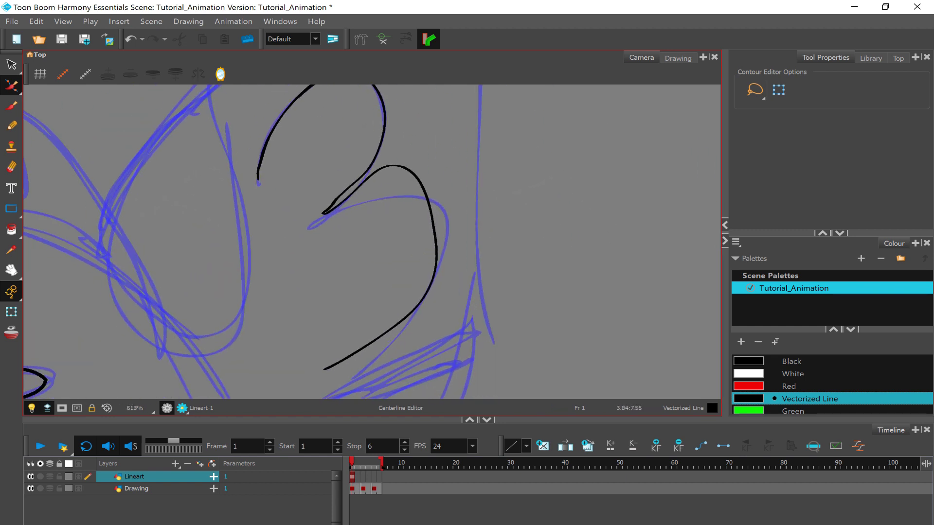
{"action": "key", "text": "alt+e"}
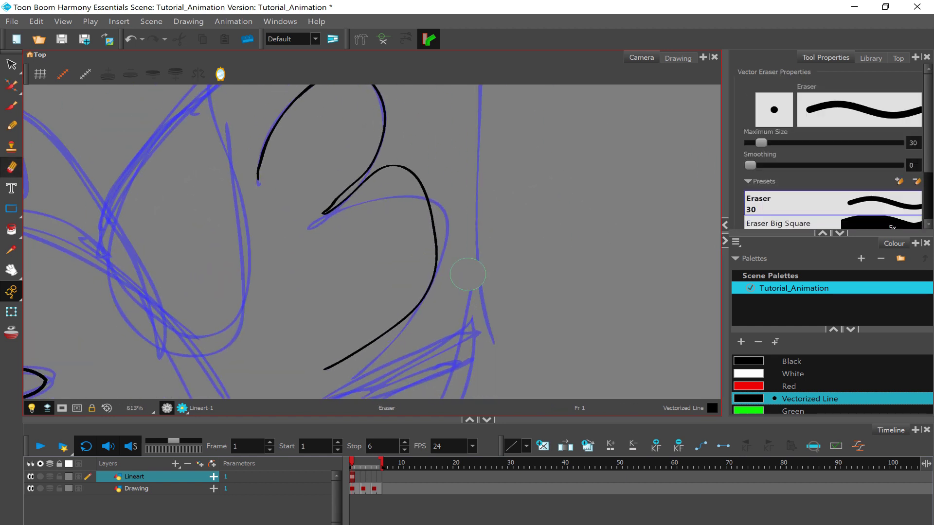
{"action": "mouse_move", "coordinate": [435, 265]}
{"action": "left_mouse_down"}
{"action": "mouse_move", "coordinate": [396, 313]}
{"action": "mouse_move", "coordinate": [302, 265]}
{"action": "mouse_move", "coordinate": [396, 215]}
{"action": "left_mouse_up"}
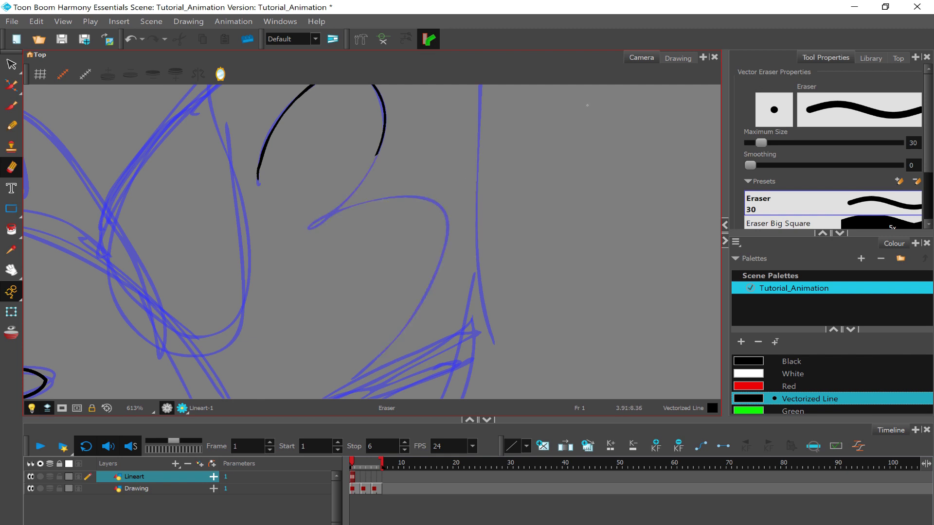
{"action": "scroll", "coordinate": [417, 225], "scroll_direction": "down", "scroll_amount": 1}
{"action": "left_click_drag", "start_coordinate": [340, 175], "coordinate": [277, 236]}
{"action": "mouse_move", "coordinate": [365, 164]}
{"action": "left_mouse_down"}
{"action": "mouse_move", "coordinate": [387, 204]}
{"action": "mouse_move", "coordinate": [380, 227]}
{"action": "left_mouse_up"}
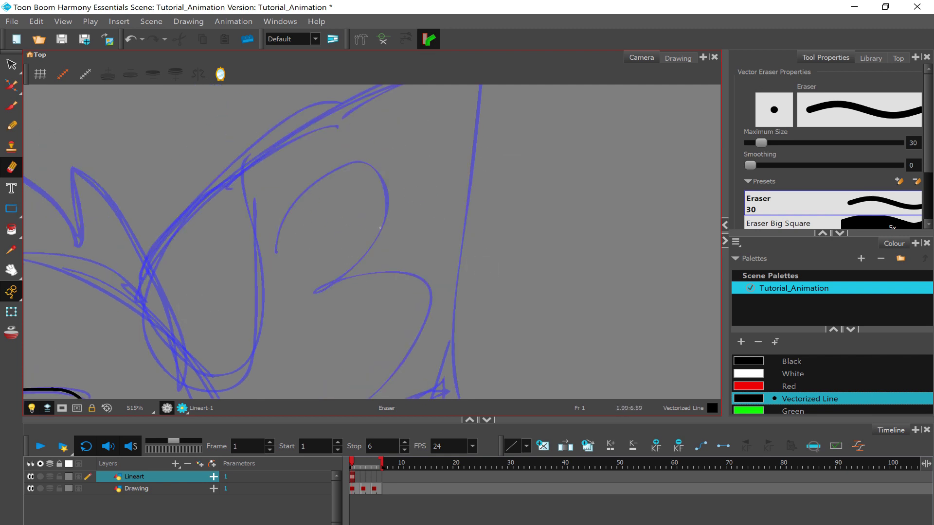
Step: Draw a loose zigzag test stroke with the Brush across the sketched ear fluff
{"action": "left_click", "coordinate": [14, 66]}
{"action": "left_click", "coordinate": [12, 86]}
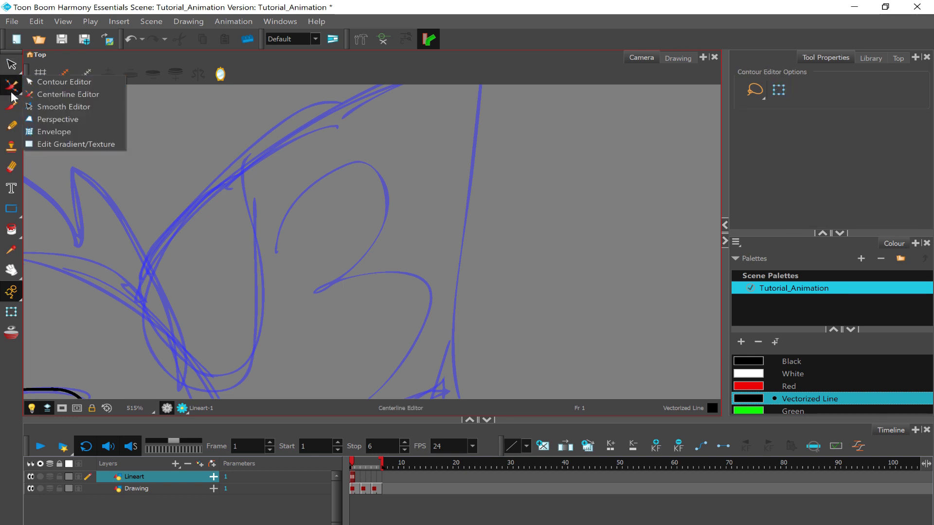
{"action": "left_click", "coordinate": [12, 108]}
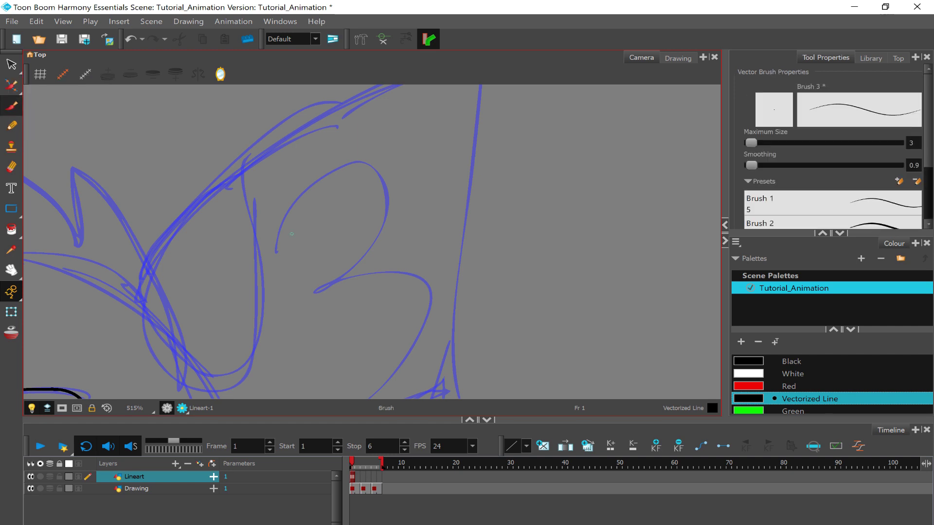
{"action": "mouse_move", "coordinate": [287, 237]}
{"action": "left_mouse_down"}
{"action": "mouse_move", "coordinate": [368, 178]}
{"action": "mouse_move", "coordinate": [389, 275]}
{"action": "mouse_move", "coordinate": [436, 296]}
{"action": "mouse_move", "coordinate": [508, 250]}
{"action": "left_mouse_up"}
Step: Reshape the first peak of the zigzag test stroke with the Centerline Editor and erase the whole zigzag
{"action": "key", "text": "alt+q"}
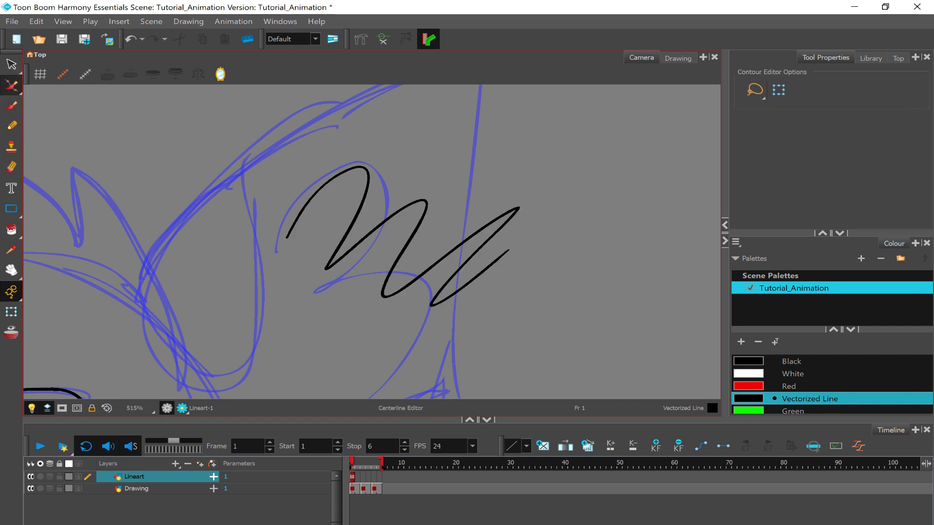
{"action": "left_click", "coordinate": [362, 174]}
{"action": "left_click_drag", "start_coordinate": [362, 171], "coordinate": [391, 161]}
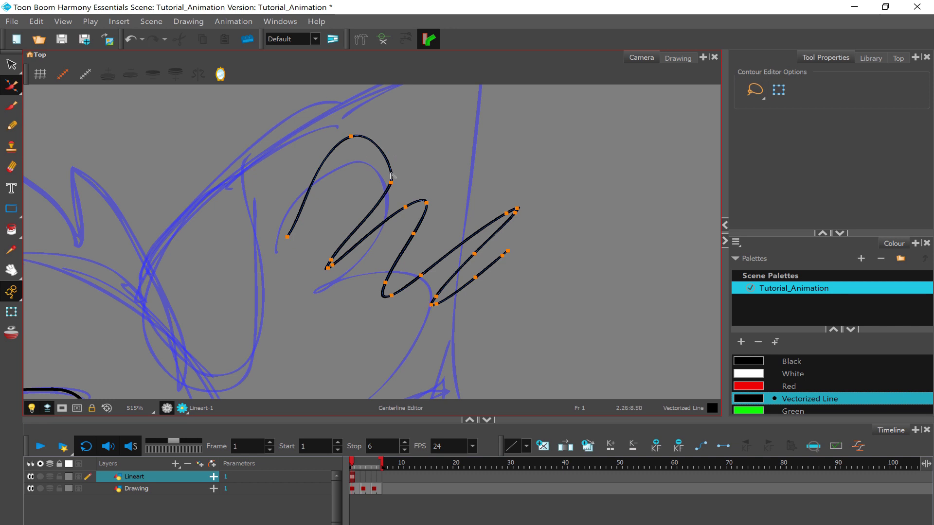
{"action": "left_click", "coordinate": [399, 176]}
{"action": "key", "text": "alt+e"}
{"action": "mouse_move", "coordinate": [516, 211]}
{"action": "left_mouse_down"}
{"action": "mouse_move", "coordinate": [531, 238]}
{"action": "mouse_move", "coordinate": [392, 319]}
{"action": "mouse_move", "coordinate": [426, 222]}
{"action": "mouse_move", "coordinate": [437, 145]}
{"action": "mouse_move", "coordinate": [397, 123]}
{"action": "mouse_move", "coordinate": [323, 168]}
{"action": "mouse_move", "coordinate": [307, 298]}
{"action": "mouse_move", "coordinate": [337, 292]}
{"action": "mouse_move", "coordinate": [378, 203]}
{"action": "mouse_move", "coordinate": [329, 238]}
{"action": "left_mouse_up"}
Step: Ink the near eye's almond outline and the curved line near its outer corner using the Pencil
{"action": "key", "text": "alt+slash"}
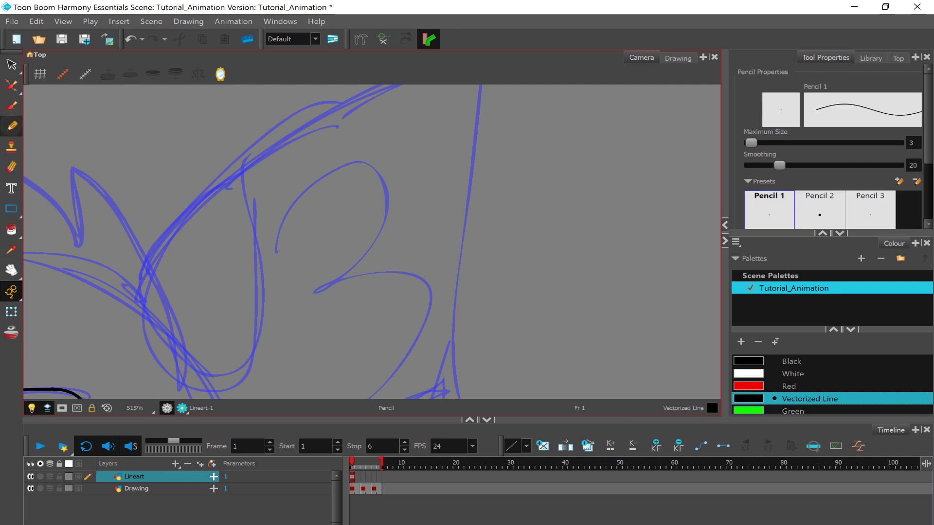
{"action": "scroll", "coordinate": [329, 238], "scroll_direction": "down", "scroll_amount": 4}
{"action": "scroll", "coordinate": [287, 279], "scroll_direction": "up", "scroll_amount": 6}
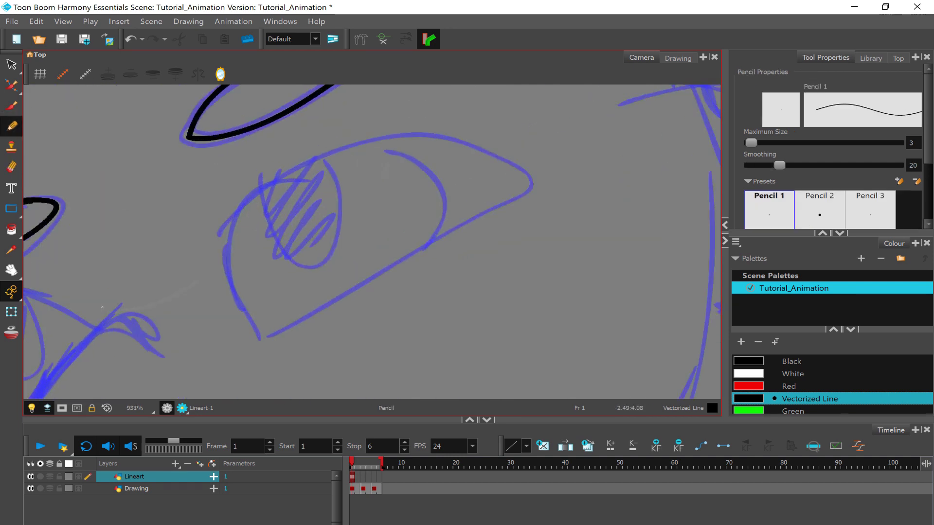
{"action": "left_click_drag", "start_coordinate": [261, 366], "coordinate": [209, 372]}
{"action": "scroll", "coordinate": [397, 332], "scroll_direction": "up", "scroll_amount": 4}
{"action": "scroll", "coordinate": [398, 332], "scroll_direction": "down", "scroll_amount": 5}
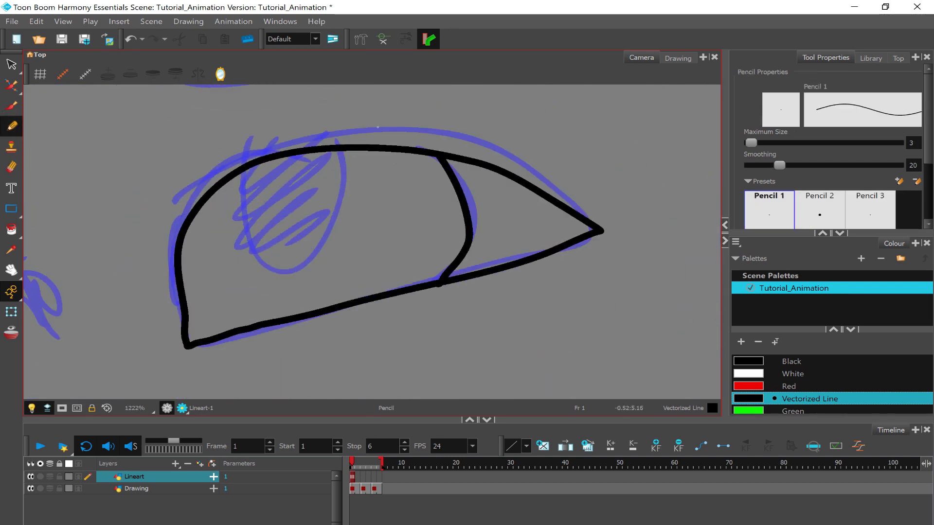
Step: Ink the near eye's iris, the muzzle bridge and the nose outline, raising the Pencil smoothing to 35.5
{"action": "scroll", "coordinate": [356, 248], "scroll_direction": "up", "scroll_amount": 4}
{"action": "left_click_drag", "start_coordinate": [343, 256], "coordinate": [356, 248]}
{"action": "scroll", "coordinate": [356, 249], "scroll_direction": "down", "scroll_amount": 4}
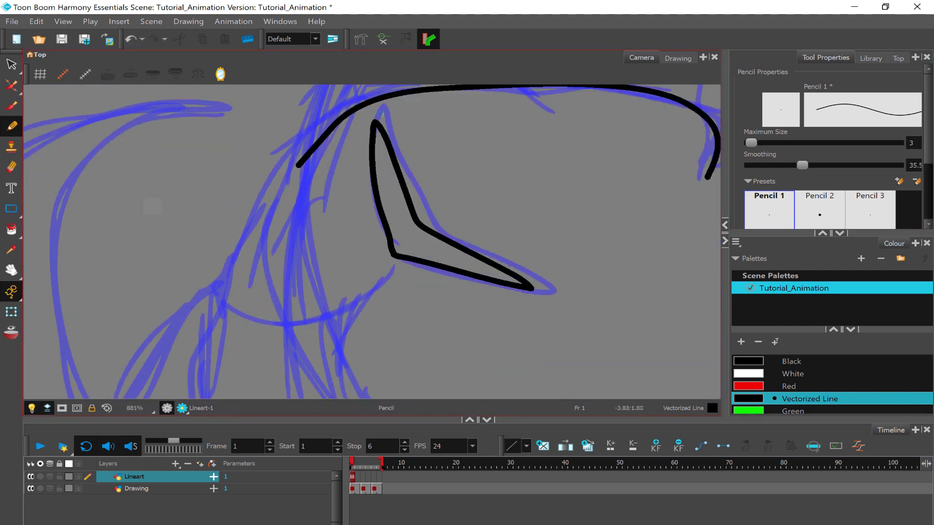
Step: Ink the rounded front of the muzzle from the bridge around to the short line below the nose
{"action": "scroll", "coordinate": [340, 243], "scroll_direction": "up", "scroll_amount": 3}
{"action": "key", "text": "alt+e"}
{"action": "key", "text": "alt+slash"}
{"action": "scroll", "coordinate": [112, 173], "scroll_direction": "up", "scroll_amount": 4}
{"action": "scroll", "coordinate": [113, 173], "scroll_direction": "down", "scroll_amount": 8}
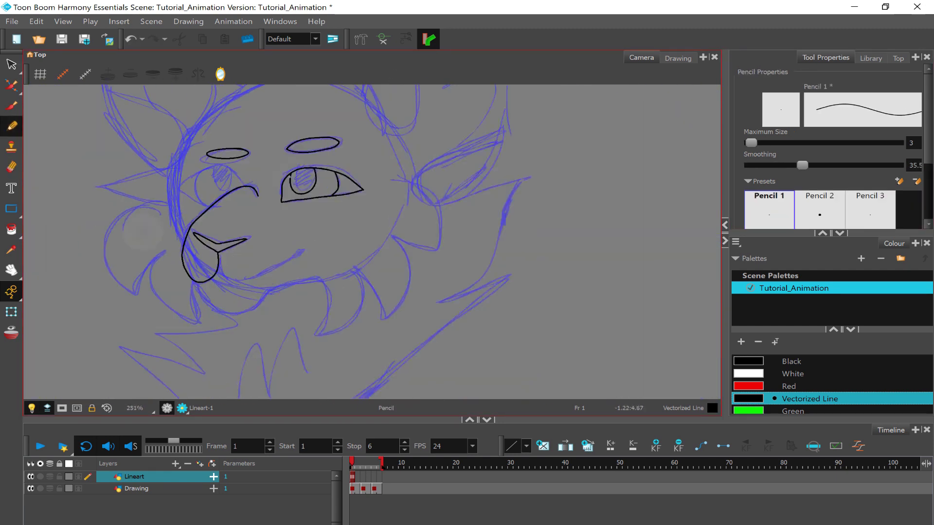
Step: Ink the mouth line and the chin outline beneath the muzzle, following the sketch
{"action": "scroll", "coordinate": [292, 243], "scroll_direction": "up", "scroll_amount": 4}
{"action": "scroll", "coordinate": [292, 243], "scroll_direction": "up", "scroll_amount": 3}
{"action": "scroll", "coordinate": [343, 197], "scroll_direction": "down", "scroll_amount": 4}
{"action": "scroll", "coordinate": [343, 197], "scroll_direction": "down", "scroll_amount": 5}
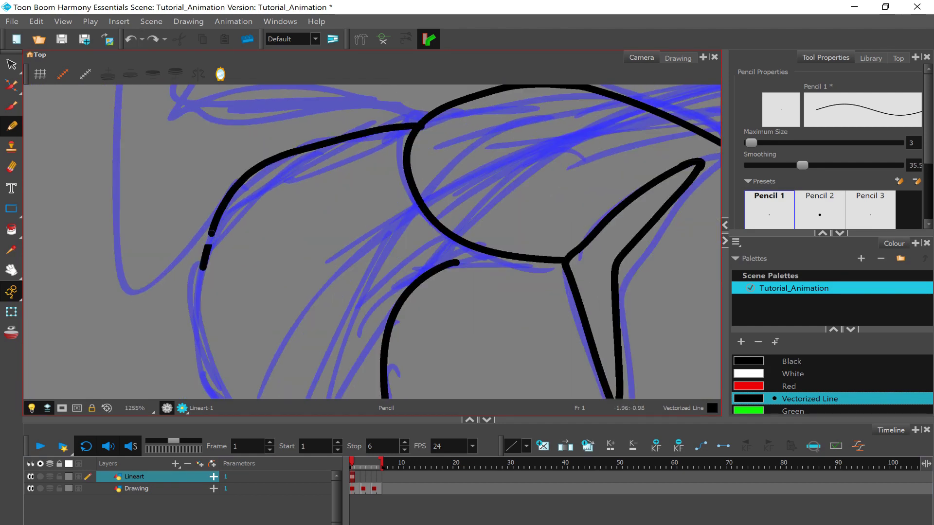
{"action": "scroll", "coordinate": [331, 204], "scroll_direction": "up", "scroll_amount": 6}
{"action": "key", "text": "alt+q"}
{"action": "scroll", "coordinate": [307, 221], "scroll_direction": "down", "scroll_amount": 8}
Step: Ink the jaw line and the pointed cheek fur tufts from the chin up toward the near ear's base
{"action": "key", "text": "alt+slash"}
{"action": "scroll", "coordinate": [308, 221], "scroll_direction": "up", "scroll_amount": 5}
{"action": "mouse_move", "coordinate": [284, 204]}
{"action": "left_mouse_down"}
{"action": "mouse_move", "coordinate": [311, 244]}
{"action": "mouse_move", "coordinate": [249, 267]}
{"action": "left_mouse_up"}
{"action": "key", "text": "alt+q"}
{"action": "scroll", "coordinate": [307, 221], "scroll_direction": "down", "scroll_amount": 6}
{"action": "key", "text": "alt+slash"}
{"action": "left_click_drag", "start_coordinate": [124, 287], "coordinate": [196, 283]}
{"action": "scroll", "coordinate": [197, 283], "scroll_direction": "up", "scroll_amount": 1}
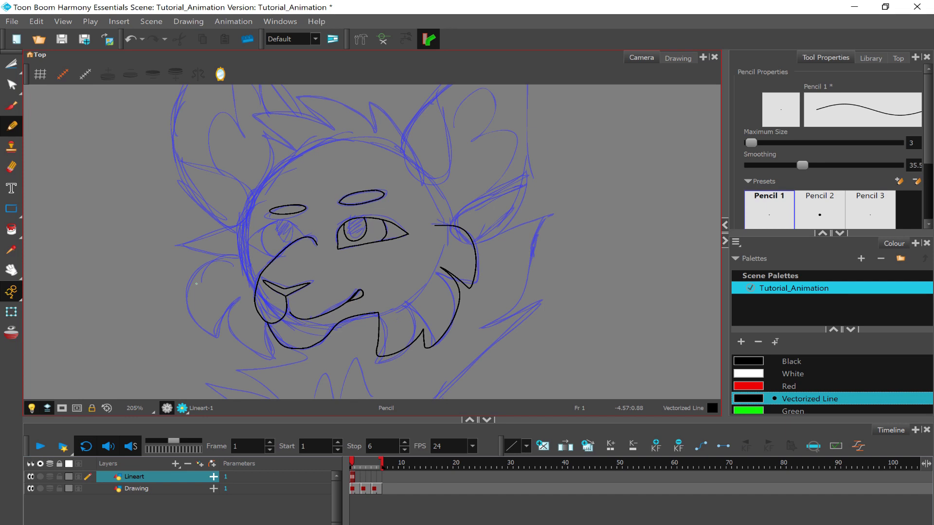
Step: Look at the Cutter tool among the selection tools and return to the Pencil
{"action": "left_click", "coordinate": [10, 65]}
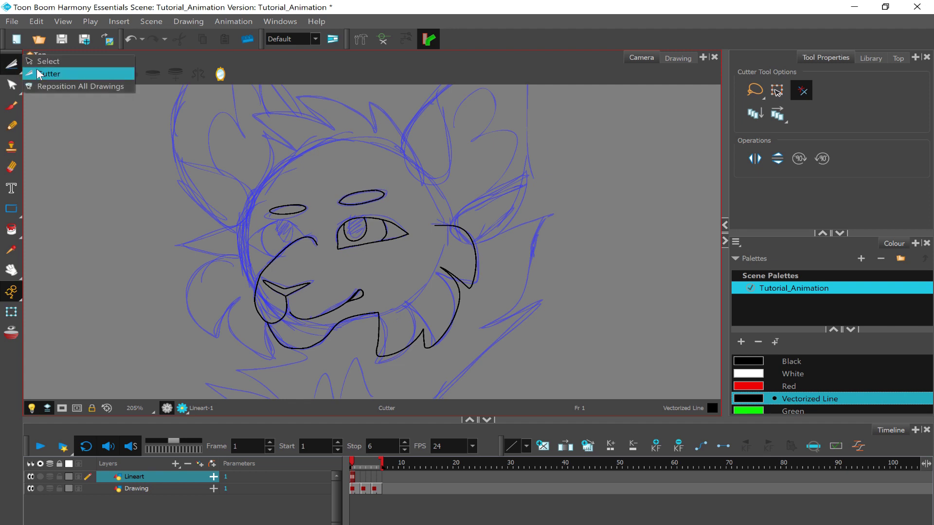
{"action": "left_click", "coordinate": [39, 73]}
{"action": "left_click", "coordinate": [12, 125]}
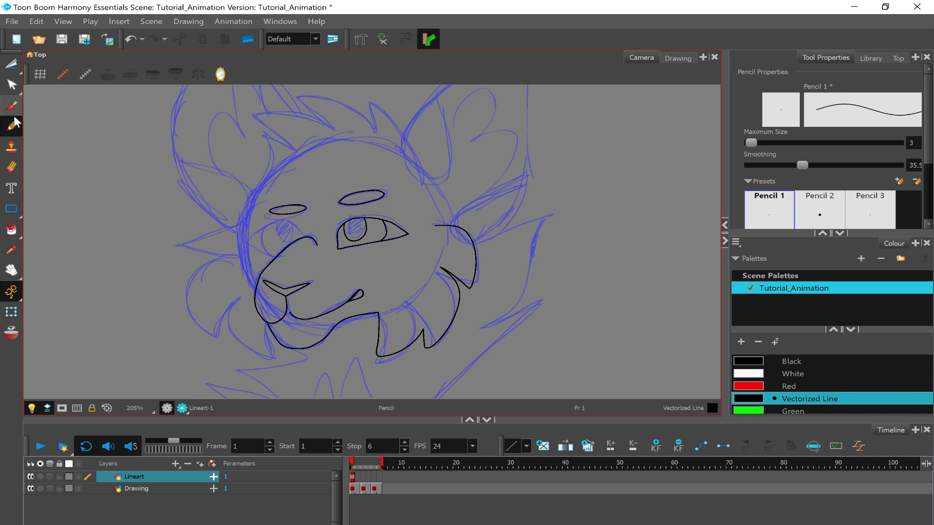
{"action": "scroll", "coordinate": [309, 222], "scroll_direction": "up", "scroll_amount": 5}
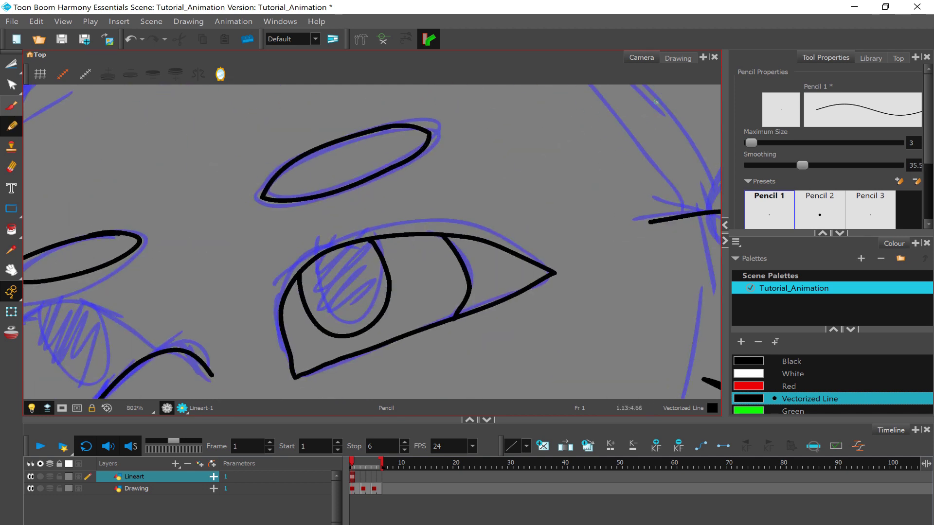
{"action": "scroll", "coordinate": [309, 223], "scroll_direction": "down", "scroll_amount": 5}
{"action": "scroll", "coordinate": [309, 223], "scroll_direction": "down", "scroll_amount": 2}
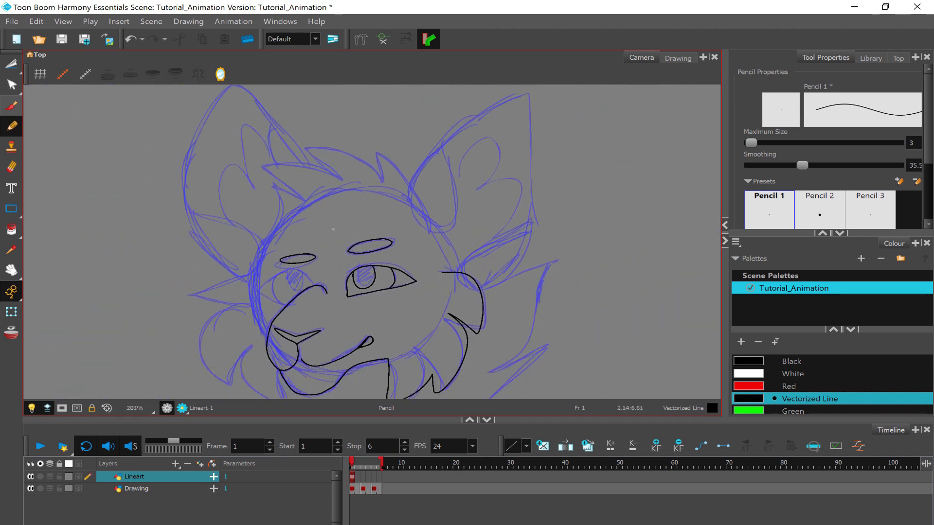
{"action": "scroll", "coordinate": [580, 219], "scroll_direction": "up", "scroll_amount": 4}
{"action": "scroll", "coordinate": [148, 267], "scroll_direction": "up", "scroll_amount": 5}
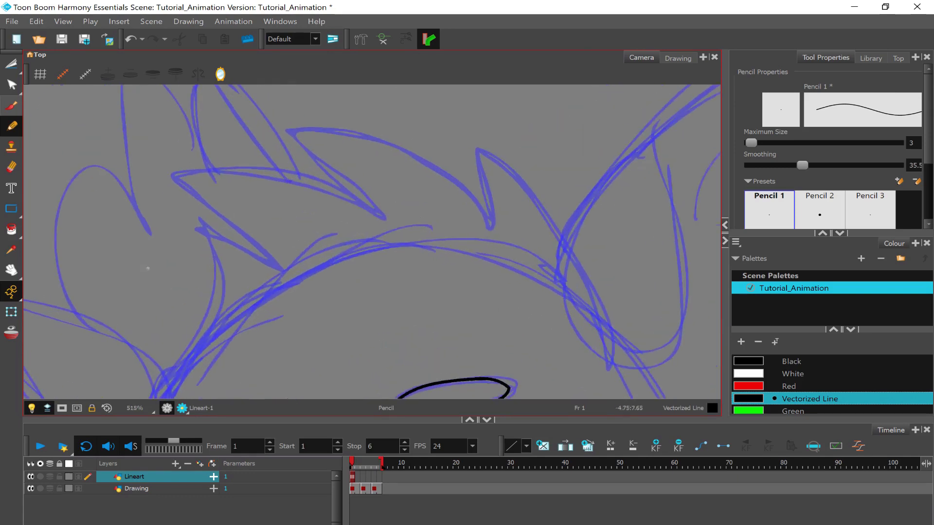
{"action": "scroll", "coordinate": [148, 267], "scroll_direction": "down", "scroll_amount": 3}
{"action": "scroll", "coordinate": [469, 156], "scroll_direction": "up", "scroll_amount": 3}
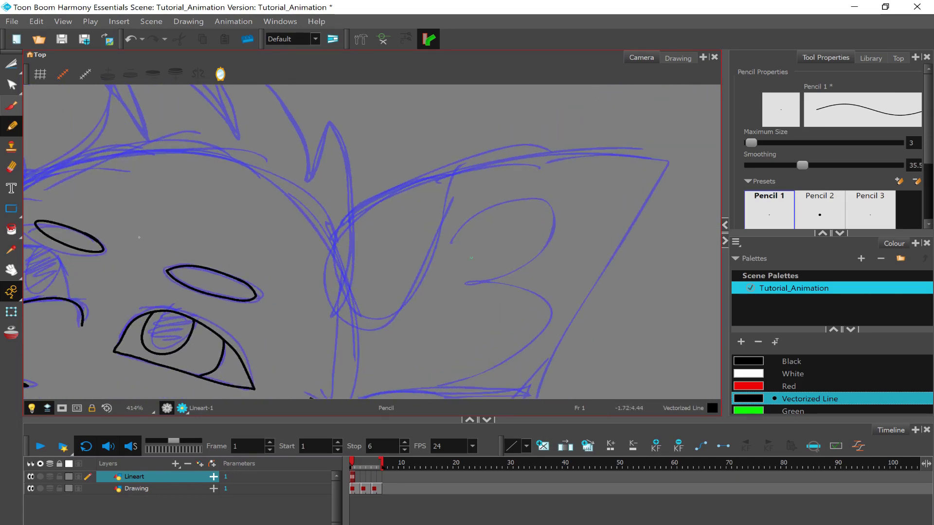
{"action": "mouse_move", "coordinate": [317, 252]}
{"action": "left_mouse_down"}
{"action": "mouse_move", "coordinate": [441, 218]}
{"action": "mouse_move", "coordinate": [306, 255]}
{"action": "left_mouse_up"}
{"action": "key", "text": "ctrl+z"}
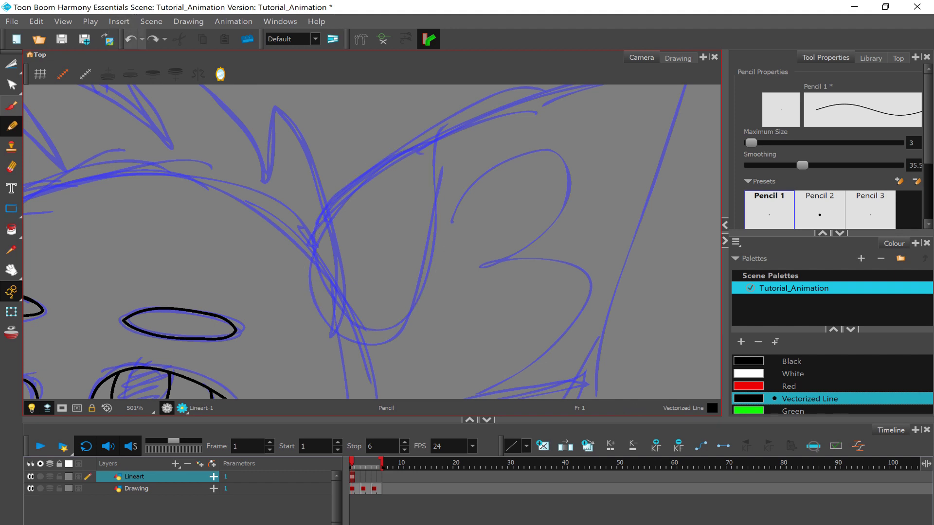
Step: Ink the far eye's outline with the Pencil, extending both ends past the muzzle bridge line
{"action": "scroll", "coordinate": [414, 119], "scroll_direction": "down", "scroll_amount": 5}
{"action": "scroll", "coordinate": [415, 119], "scroll_direction": "up", "scroll_amount": 2}
{"action": "scroll", "coordinate": [414, 119], "scroll_direction": "up", "scroll_amount": 8}
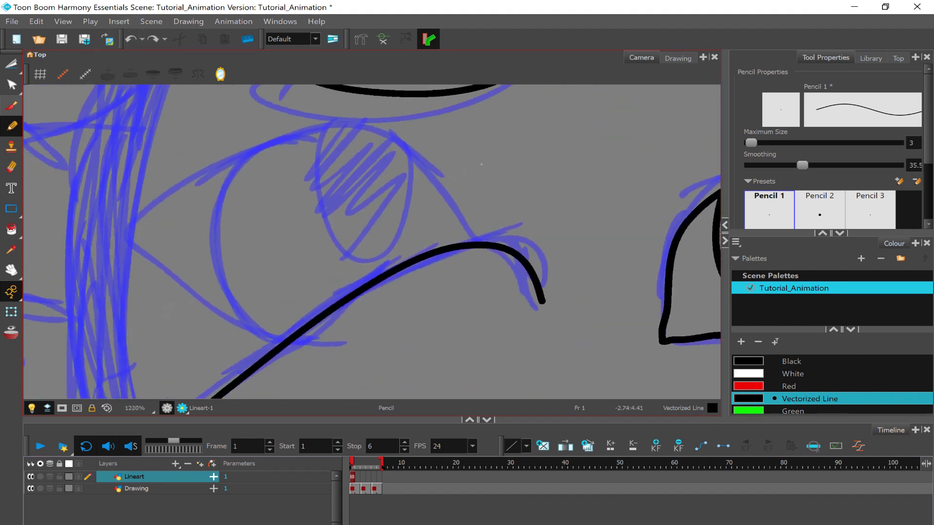
{"action": "mouse_move", "coordinate": [533, 278]}
{"action": "left_mouse_down"}
{"action": "mouse_move", "coordinate": [495, 169]}
{"action": "mouse_move", "coordinate": [434, 114]}
{"action": "mouse_move", "coordinate": [310, 104]}
{"action": "mouse_move", "coordinate": [165, 150]}
{"action": "mouse_move", "coordinate": [95, 195]}
{"action": "mouse_move", "coordinate": [307, 341]}
{"action": "mouse_move", "coordinate": [401, 341]}
{"action": "left_mouse_up"}
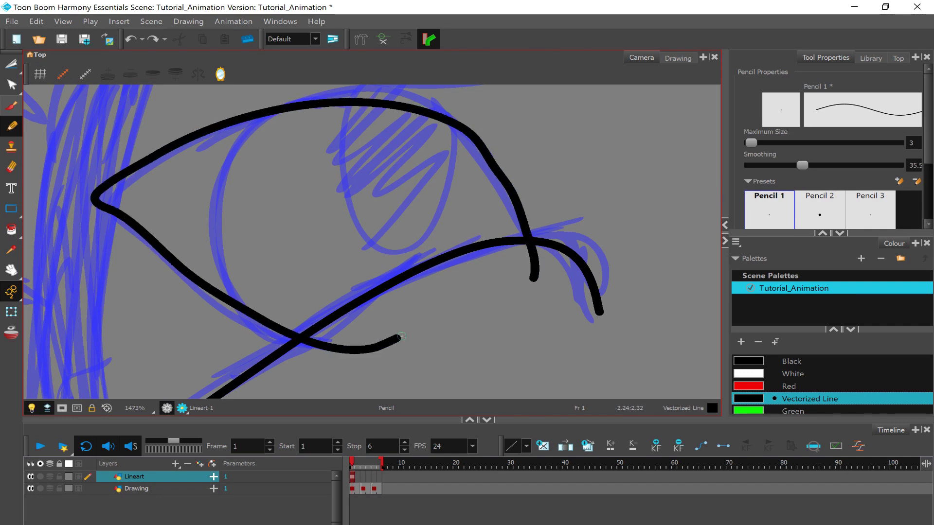
{"action": "scroll", "coordinate": [401, 340], "scroll_direction": "down", "scroll_amount": 4}
{"action": "scroll", "coordinate": [288, 271], "scroll_direction": "up", "scroll_amount": 3}
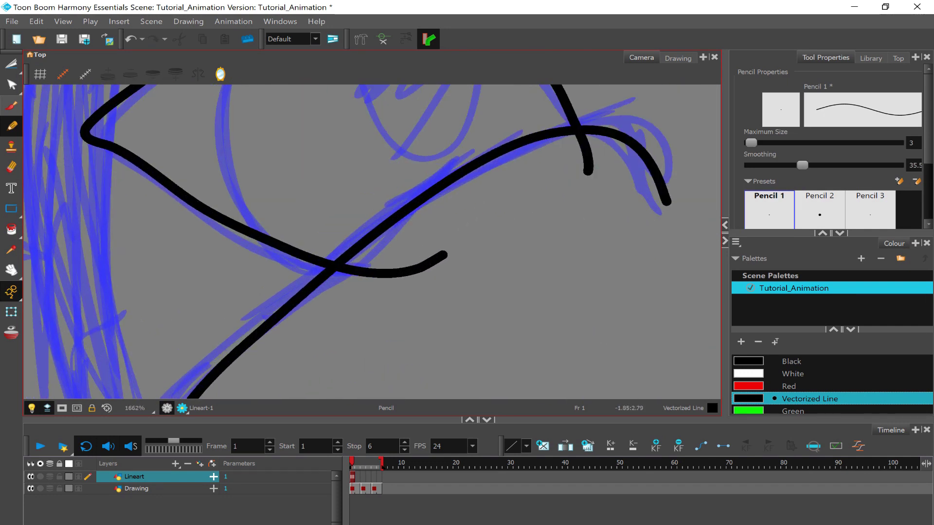
Step: Reshape the far eye's lower lid line with the Contour Editor so it follows the sketch more closely
{"action": "key", "text": "alt+q"}
{"action": "left_click", "coordinate": [265, 252]}
{"action": "key", "text": "Escape"}
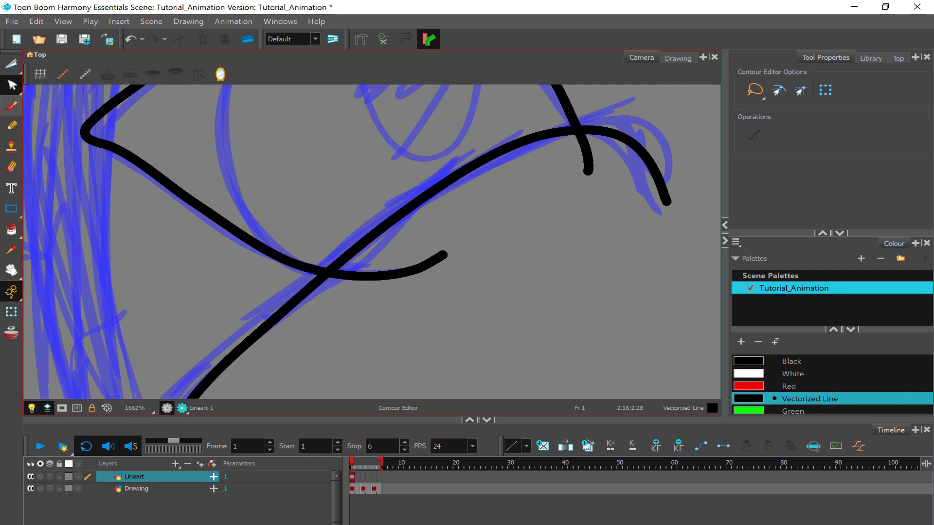
{"action": "scroll", "coordinate": [599, 229], "scroll_direction": "down", "scroll_amount": 4}
{"action": "scroll", "coordinate": [599, 229], "scroll_direction": "up", "scroll_amount": 4}
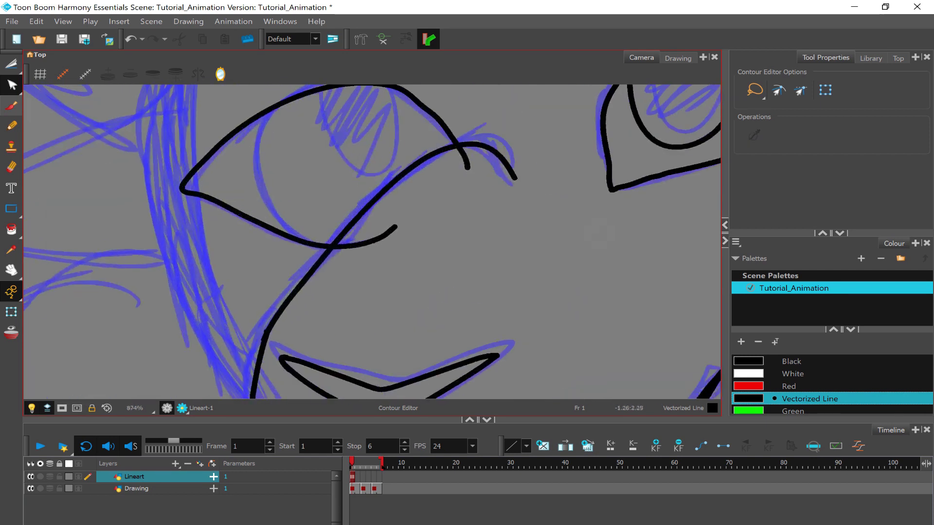
Step: Try erasing the part of the far eye's lower lid that overshoots the muzzle bridge line
{"action": "scroll", "coordinate": [408, 243], "scroll_direction": "up", "scroll_amount": 2}
{"action": "key", "text": "alt+e"}
{"action": "mouse_move", "coordinate": [428, 240]}
{"action": "left_mouse_down"}
{"action": "mouse_move", "coordinate": [407, 257]}
{"action": "mouse_move", "coordinate": [382, 251]}
{"action": "mouse_move", "coordinate": [402, 277]}
{"action": "mouse_move", "coordinate": [410, 264]}
{"action": "mouse_move", "coordinate": [351, 277]}
{"action": "left_mouse_up"}
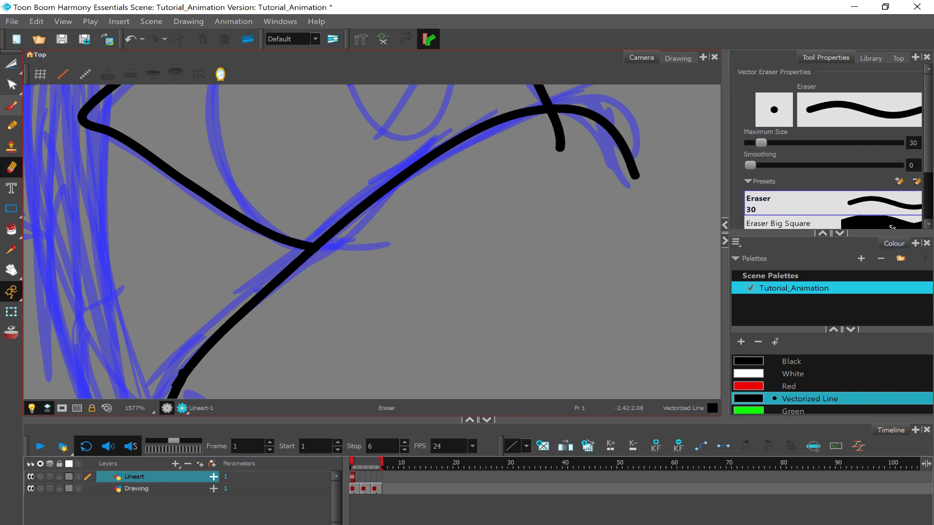
{"action": "scroll", "coordinate": [263, 243], "scroll_direction": "down", "scroll_amount": 5}
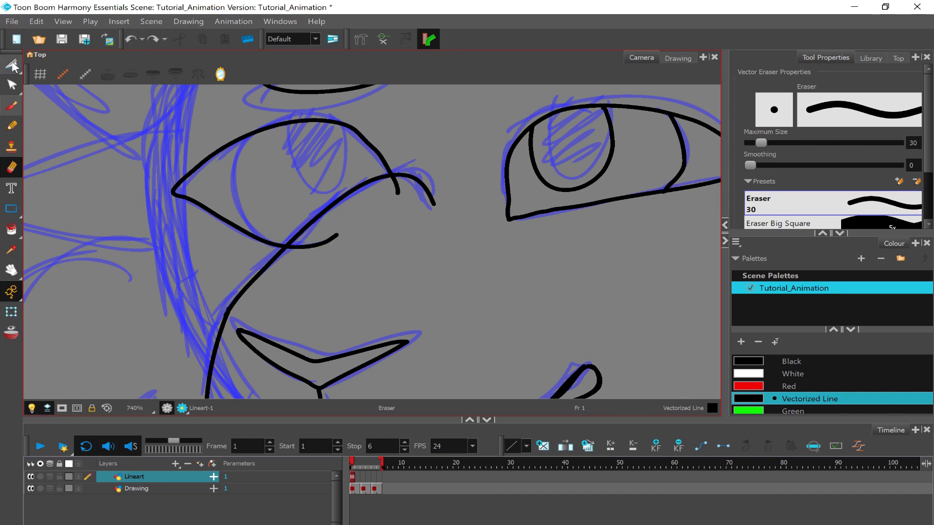
Step: Cut off and delete both far eye line ends that overshoot the muzzle bridge line, using the Cutter
{"action": "left_click", "coordinate": [13, 66]}
{"action": "left_click", "coordinate": [412, 250]}
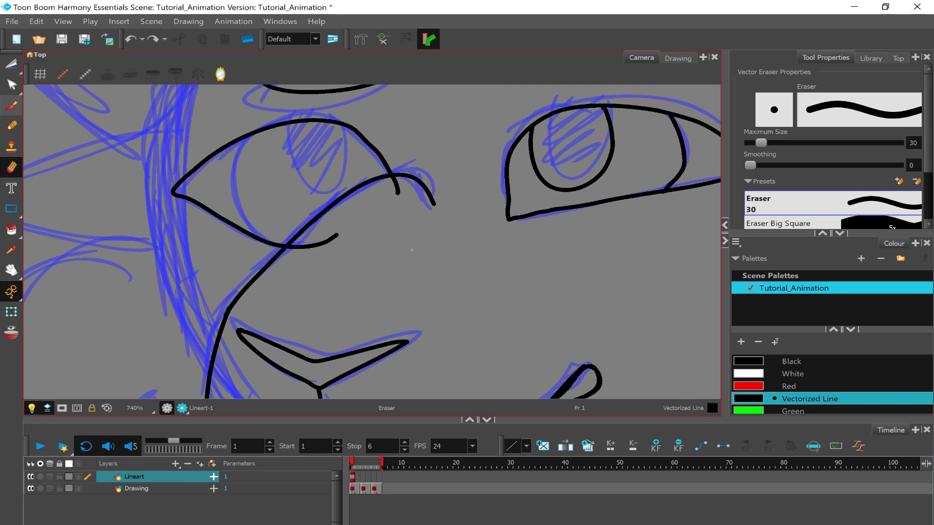
{"action": "key", "text": "alt+t"}
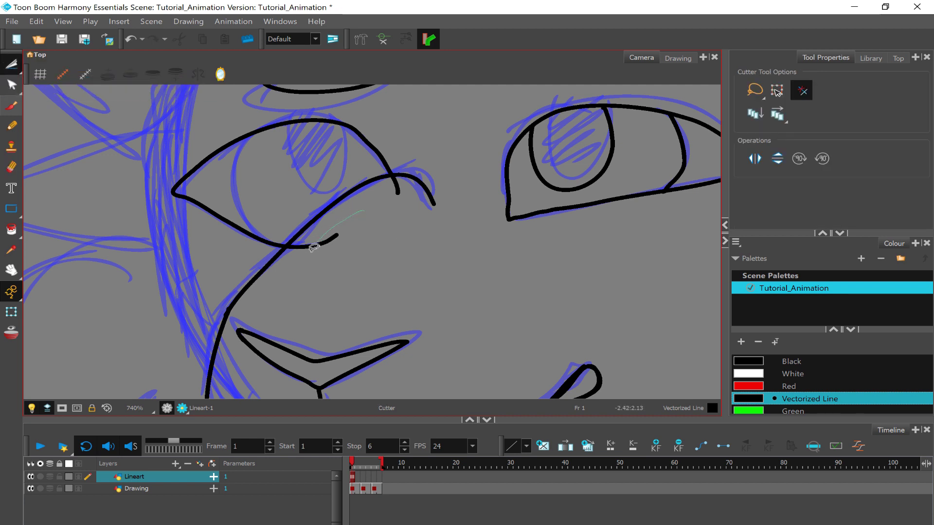
{"action": "left_click_drag", "start_coordinate": [314, 247], "coordinate": [269, 291]}
{"action": "left_click_drag", "start_coordinate": [394, 185], "coordinate": [411, 218]}
{"action": "key", "text": "Delete"}
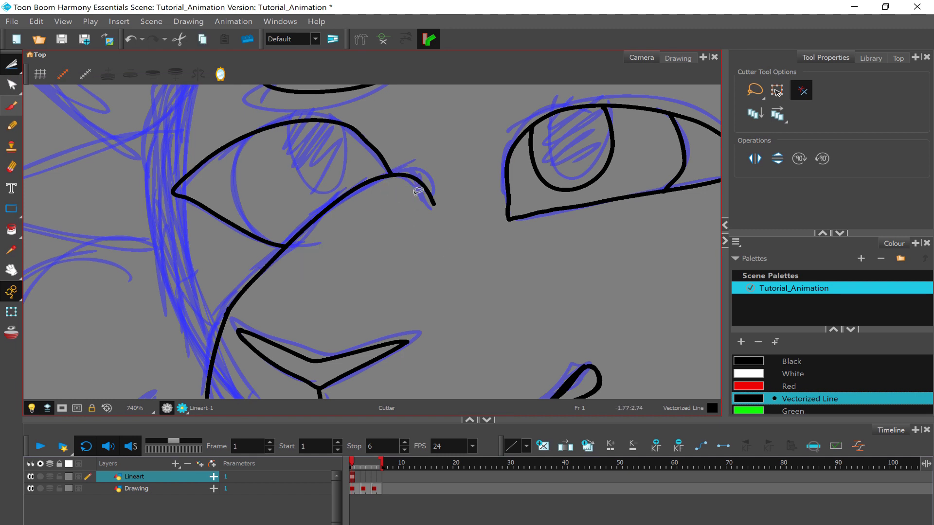
Step: Smooth the far eye's upper lid, outer corner and lower lid with the Contour Editor, then deselect the lines
{"action": "key", "text": "alt+q"}
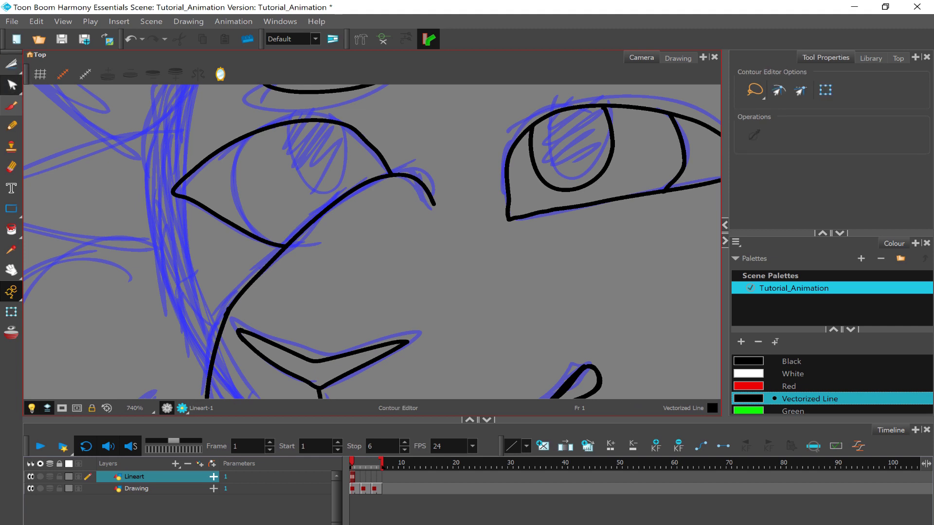
{"action": "scroll", "coordinate": [94, 269], "scroll_direction": "up", "scroll_amount": 4}
{"action": "left_click_drag", "start_coordinate": [94, 270], "coordinate": [77, 292]}
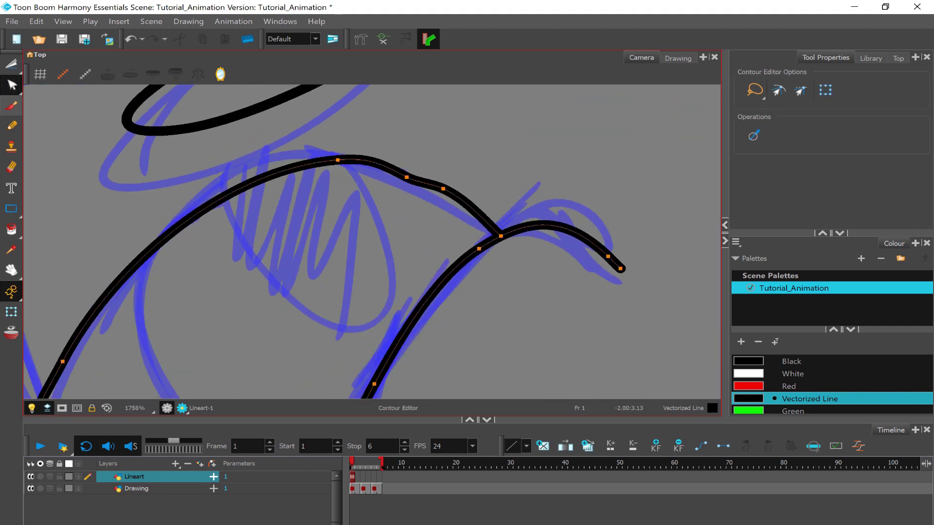
{"action": "scroll", "coordinate": [234, 184], "scroll_direction": "down", "scroll_amount": 4}
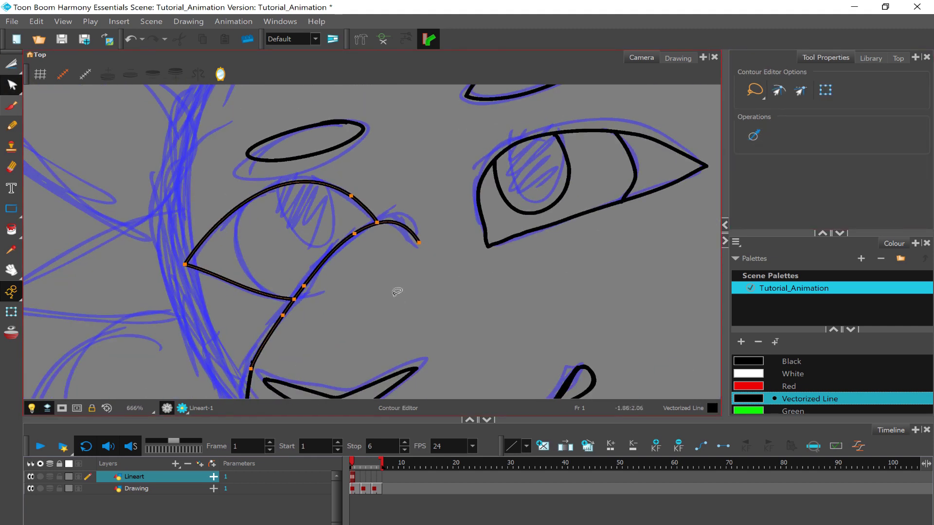
{"action": "scroll", "coordinate": [397, 291], "scroll_direction": "down", "scroll_amount": 2}
{"action": "left_click", "coordinate": [442, 250]}
{"action": "scroll", "coordinate": [442, 250], "scroll_direction": "up", "scroll_amount": 3}
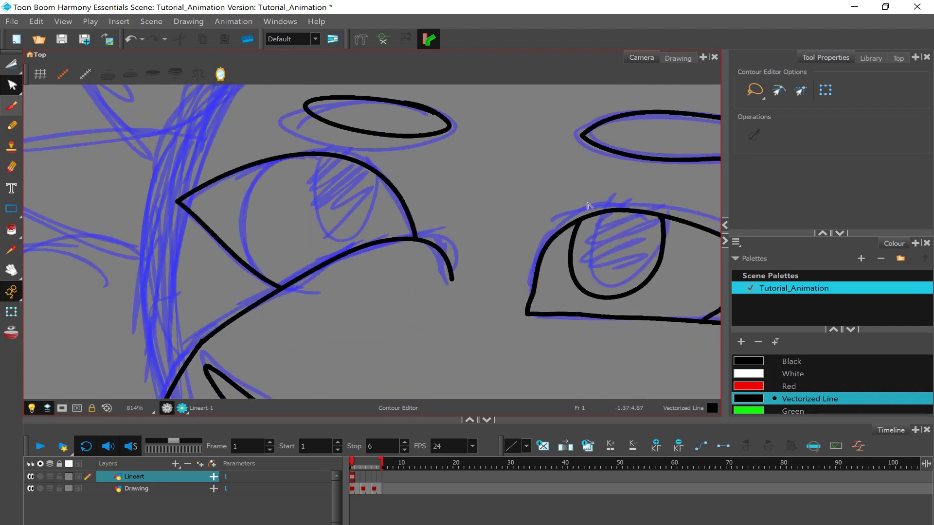
Step: Ink the curved iris edge inside the far eye with the Pencil and trim its overshooting ends with the Cutter
{"action": "scroll", "coordinate": [169, 270], "scroll_direction": "up", "scroll_amount": 3}
{"action": "left_click", "coordinate": [11, 126]}
{"action": "mouse_move", "coordinate": [427, 137]}
{"action": "left_mouse_down"}
{"action": "mouse_move", "coordinate": [243, 279]}
{"action": "mouse_move", "coordinate": [225, 348]}
{"action": "left_mouse_up"}
{"action": "key", "text": "ctrl+z"}
{"action": "scroll", "coordinate": [320, 263], "scroll_direction": "up", "scroll_amount": 2}
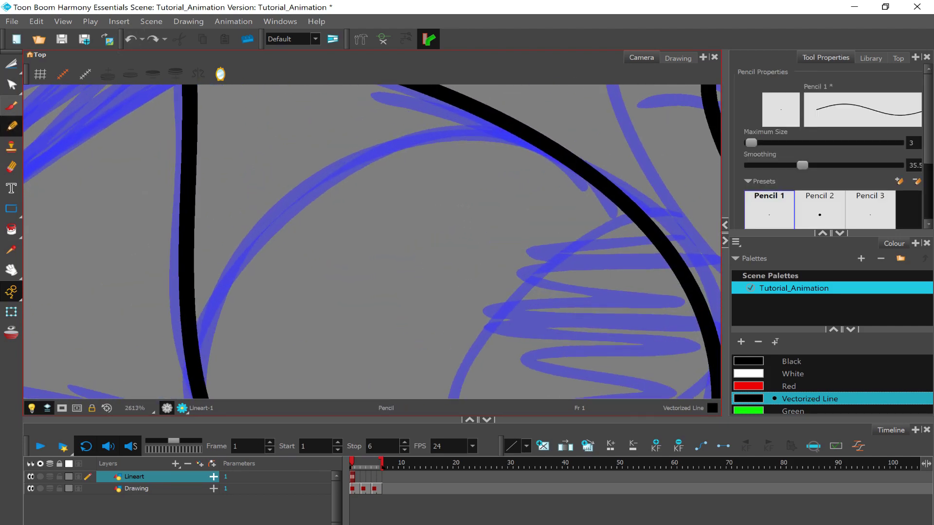
{"action": "mouse_move", "coordinate": [516, 130]}
{"action": "left_mouse_down"}
{"action": "mouse_move", "coordinate": [380, 163]}
{"action": "mouse_move", "coordinate": [245, 252]}
{"action": "mouse_move", "coordinate": [183, 375]}
{"action": "left_mouse_up"}
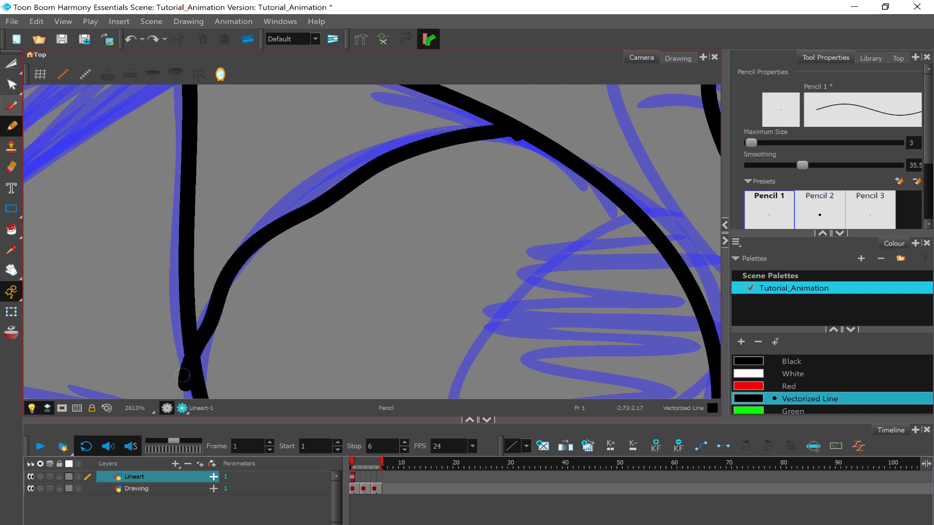
{"action": "key", "text": "ctrl+z"}
{"action": "scroll", "coordinate": [389, 219], "scroll_direction": "down", "scroll_amount": 2}
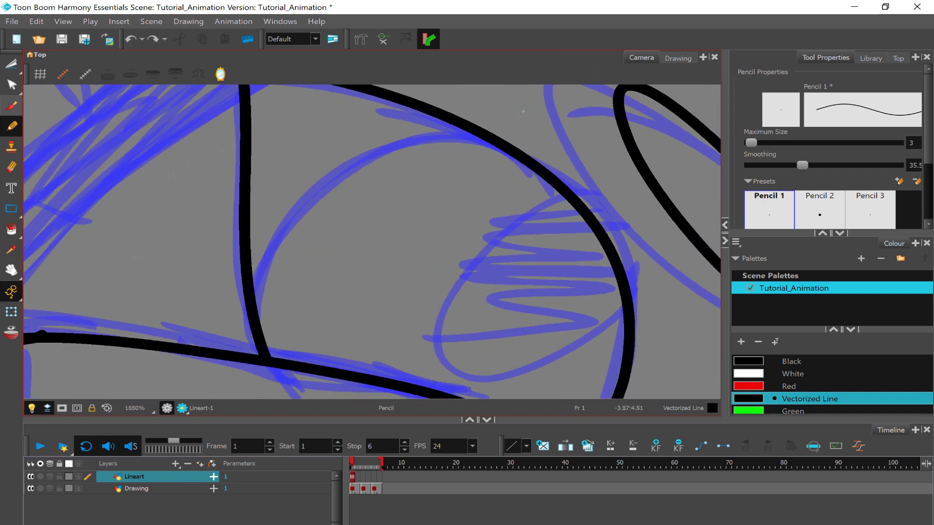
{"action": "mouse_move", "coordinate": [527, 124]}
{"action": "left_mouse_down"}
{"action": "mouse_move", "coordinate": [494, 127]}
{"action": "mouse_move", "coordinate": [241, 348]}
{"action": "mouse_move", "coordinate": [247, 335]}
{"action": "left_mouse_up"}
{"action": "key", "text": "alt+t"}
{"action": "scroll", "coordinate": [520, 109], "scroll_direction": "down", "scroll_amount": 3}
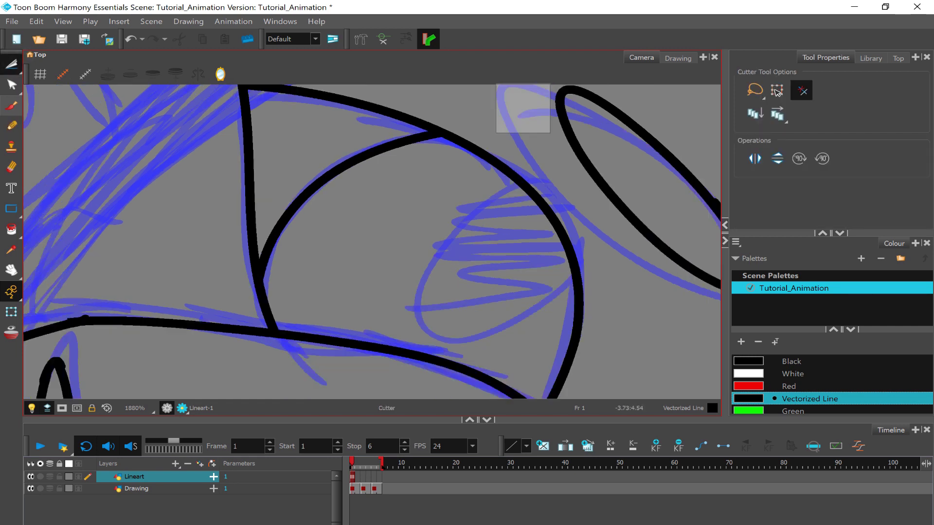
Step: Ink the rounded pupil outline hanging from the far eye's upper lid, redrawing it after undoing the first stroke
{"action": "key", "text": "alt+/"}
{"action": "scroll", "coordinate": [520, 109], "scroll_direction": "up", "scroll_amount": 4}
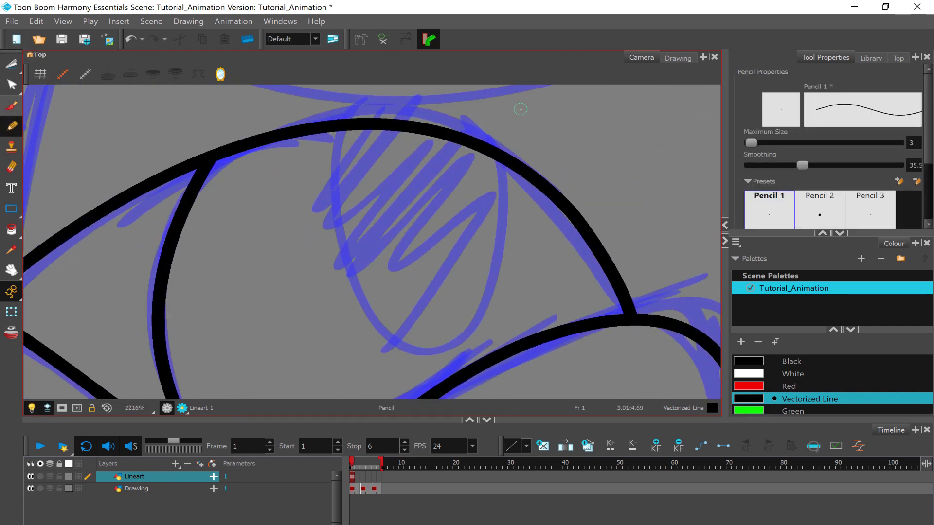
{"action": "mouse_move", "coordinate": [314, 130]}
{"action": "left_mouse_down"}
{"action": "mouse_move", "coordinate": [297, 219]}
{"action": "mouse_move", "coordinate": [379, 330]}
{"action": "mouse_move", "coordinate": [483, 292]}
{"action": "mouse_move", "coordinate": [497, 156]}
{"action": "left_mouse_up"}
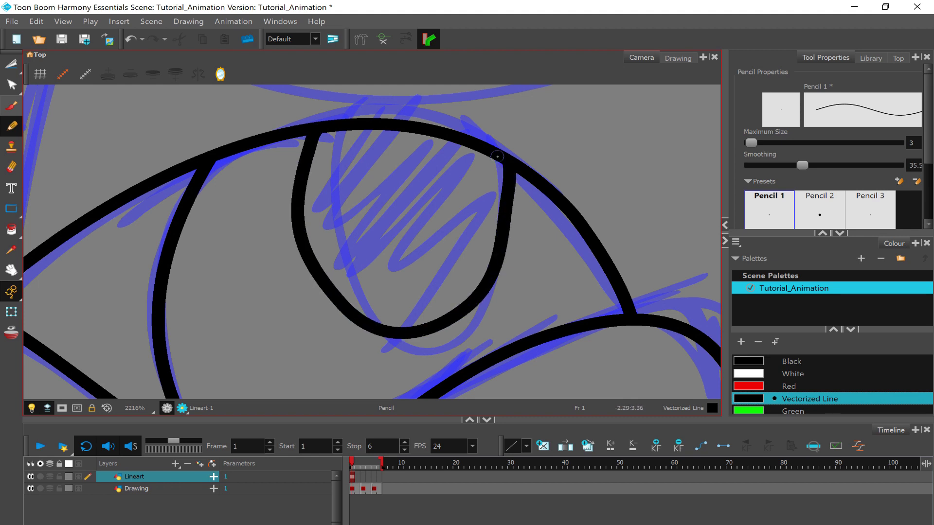
{"action": "left_click", "coordinate": [130, 39]}
{"action": "mouse_move", "coordinate": [327, 128]}
{"action": "left_mouse_down"}
{"action": "mouse_move", "coordinate": [350, 330]}
{"action": "mouse_move", "coordinate": [468, 315]}
{"action": "mouse_move", "coordinate": [532, 216]}
{"action": "mouse_move", "coordinate": [527, 177]}
{"action": "left_mouse_up"}
{"action": "scroll", "coordinate": [528, 178], "scroll_direction": "down", "scroll_amount": 4}
{"action": "scroll", "coordinate": [294, 199], "scroll_direction": "down", "scroll_amount": 4}
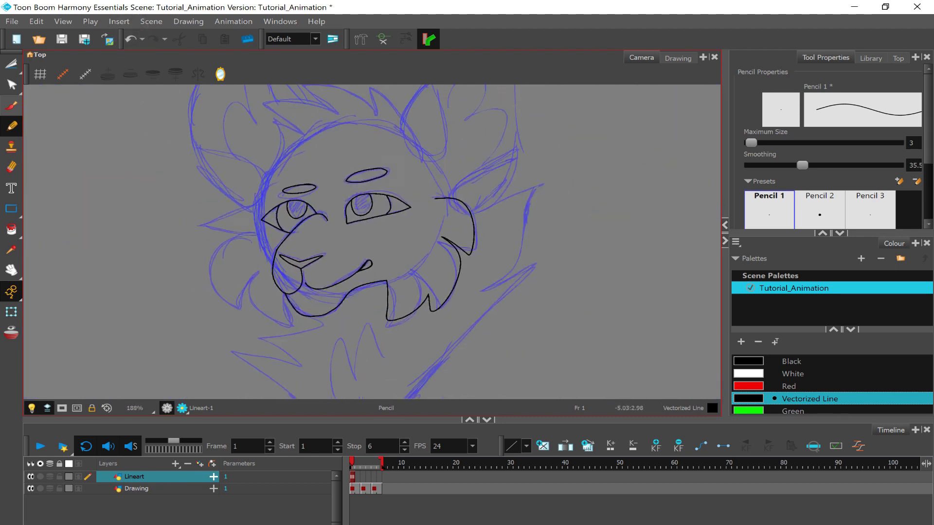
Step: Ink the far cheek's fur tufts and the hair tufts across the top of the head
{"action": "scroll", "coordinate": [233, 234], "scroll_direction": "up", "scroll_amount": 4}
{"action": "left_click_drag", "start_coordinate": [574, 323], "coordinate": [463, 254]}
{"action": "left_click", "coordinate": [11, 64]}
{"action": "left_click", "coordinate": [11, 126]}
{"action": "scroll", "coordinate": [475, 162], "scroll_direction": "down", "scroll_amount": 4}
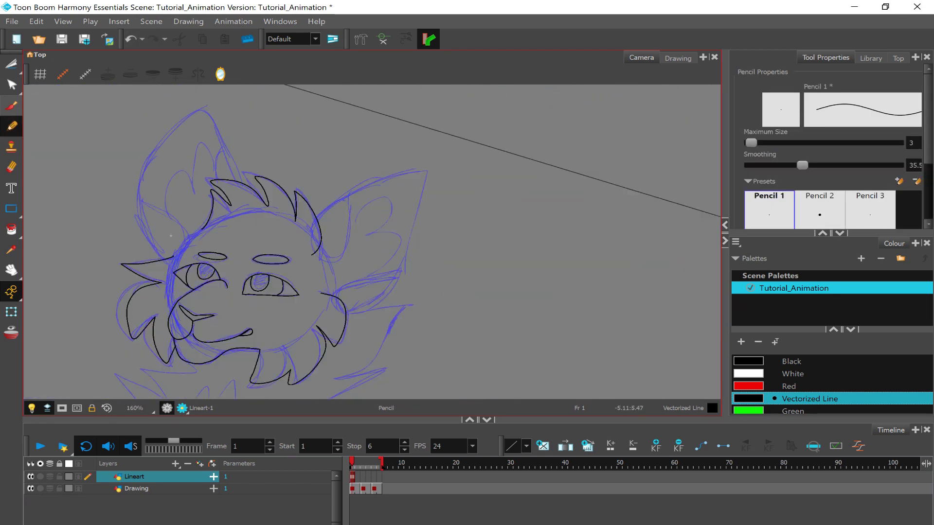
Step: Ink the far ear's outer outline from its base around the tip and back to the hair tufts
{"action": "scroll", "coordinate": [340, 204], "scroll_direction": "up", "scroll_amount": 3}
{"action": "left_click_drag", "start_coordinate": [276, 199], "coordinate": [473, 126]}
{"action": "left_click_drag", "start_coordinate": [473, 126], "coordinate": [339, 357]}
{"action": "scroll", "coordinate": [369, 195], "scroll_direction": "up", "scroll_amount": 2}
{"action": "left_click_drag", "start_coordinate": [376, 146], "coordinate": [265, 253]}
{"action": "mouse_move", "coordinate": [169, 328]}
{"action": "left_mouse_down"}
{"action": "mouse_move", "coordinate": [422, 117]}
{"action": "mouse_move", "coordinate": [400, 282]}
{"action": "left_mouse_up"}
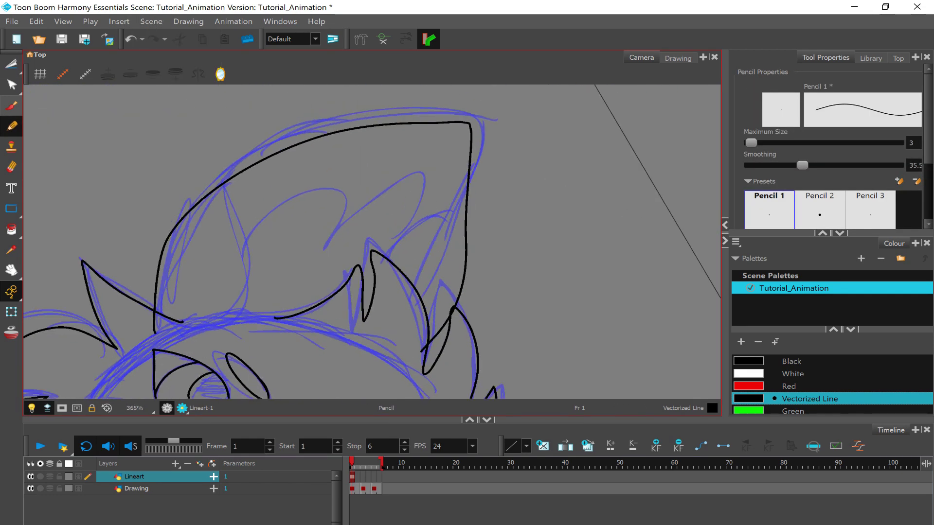
Step: Ink the near ear's outline and the inner folds and fur tufts of both ears with the Pencil
{"action": "scroll", "coordinate": [243, 234], "scroll_direction": "up", "scroll_amount": 4}
{"action": "left_click_drag", "start_coordinate": [355, 116], "coordinate": [265, 369]}
{"action": "scroll", "coordinate": [292, 233], "scroll_direction": "down", "scroll_amount": 4}
{"action": "left_click_drag", "start_coordinate": [221, 284], "coordinate": [389, 195]}
{"action": "scroll", "coordinate": [321, 321], "scroll_direction": "up", "scroll_amount": 6}
{"action": "key", "text": "alt+q"}
{"action": "left_click", "coordinate": [11, 125]}
{"action": "scroll", "coordinate": [321, 243], "scroll_direction": "down", "scroll_amount": 6}
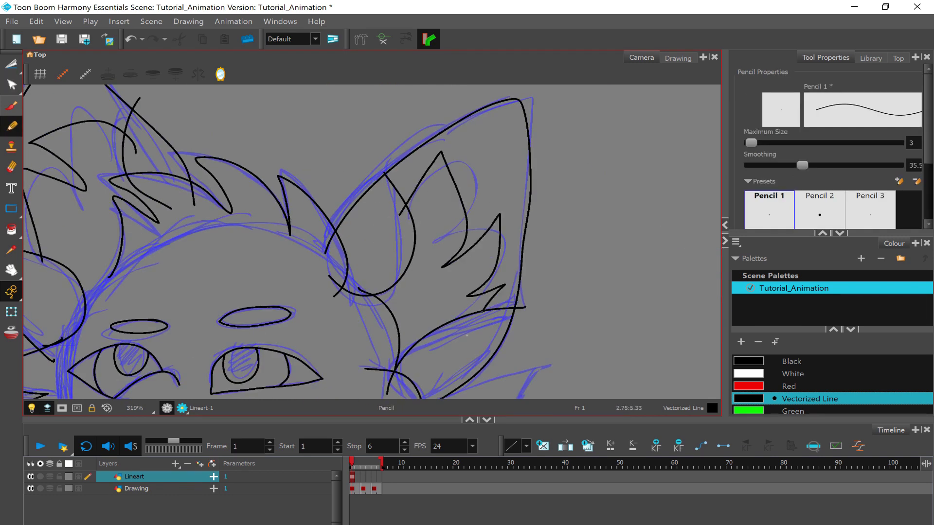
Step: Ink the neck and chest fur outline with its inner tufts, and refine the strokes with the Contour Editor
{"action": "left_click_drag", "start_coordinate": [617, 108], "coordinate": [417, 334]}
{"action": "scroll", "coordinate": [292, 292], "scroll_direction": "down", "scroll_amount": 4}
{"action": "scroll", "coordinate": [287, 321], "scroll_direction": "up", "scroll_amount": 5}
{"action": "key", "text": "alt+q"}
{"action": "left_click", "coordinate": [361, 275]}
{"action": "left_click", "coordinate": [183, 239]}
{"action": "scroll", "coordinate": [183, 240], "scroll_direction": "down", "scroll_amount": 6}
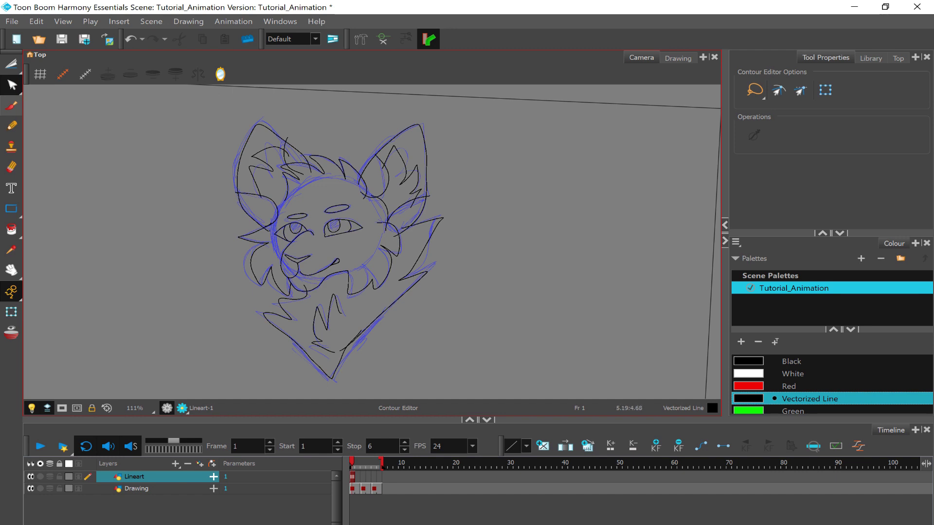
Step: Compare the finished line art in the Drawing view with the Camera view that includes the sketch
{"action": "left_click", "coordinate": [674, 58]}
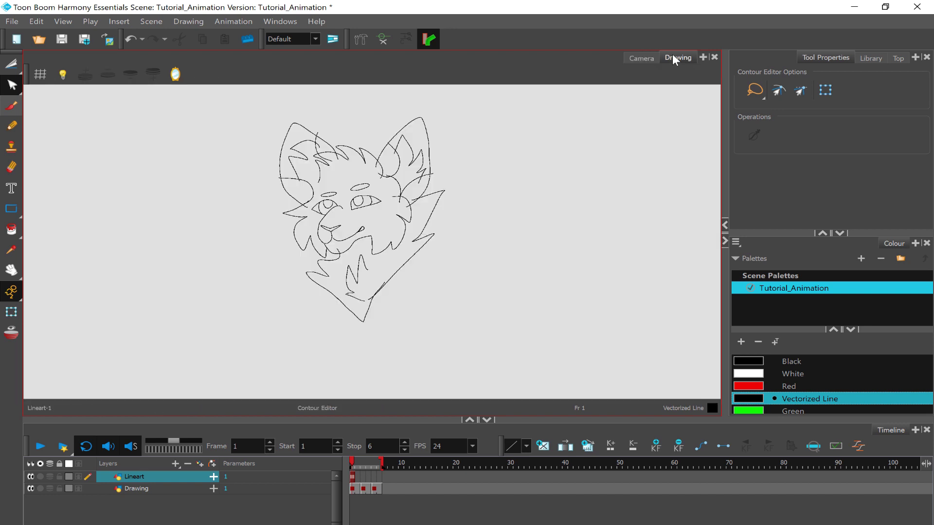
{"action": "scroll", "coordinate": [321, 170], "scroll_direction": "up", "scroll_amount": 3}
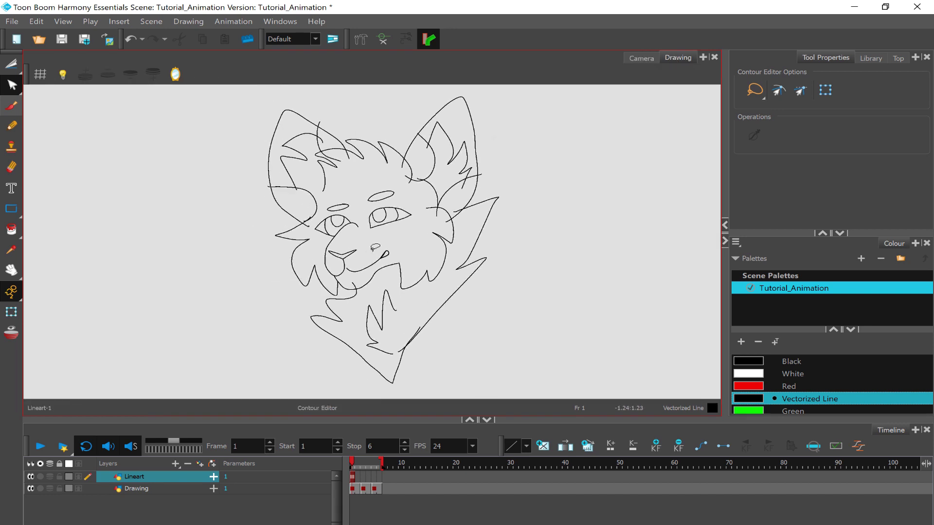
{"action": "left_click_drag", "start_coordinate": [375, 247], "coordinate": [369, 246]}
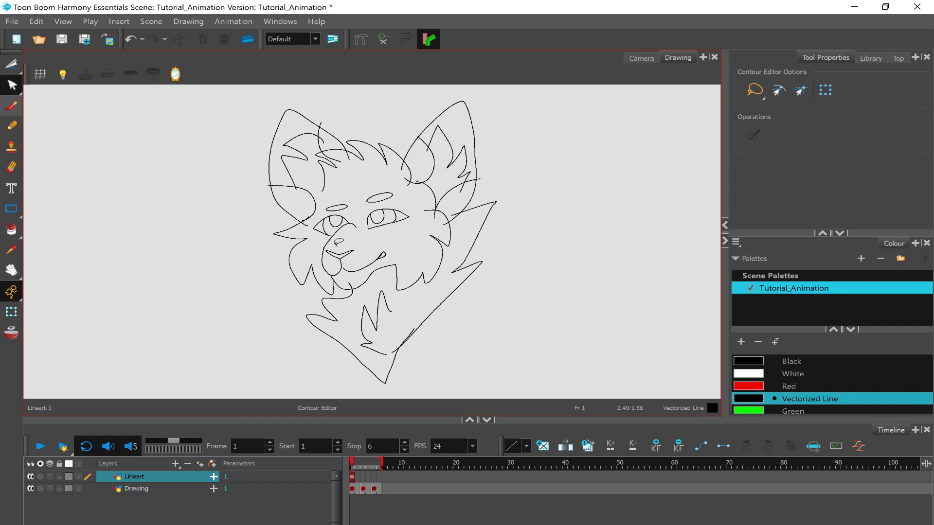
{"action": "left_click", "coordinate": [635, 59]}
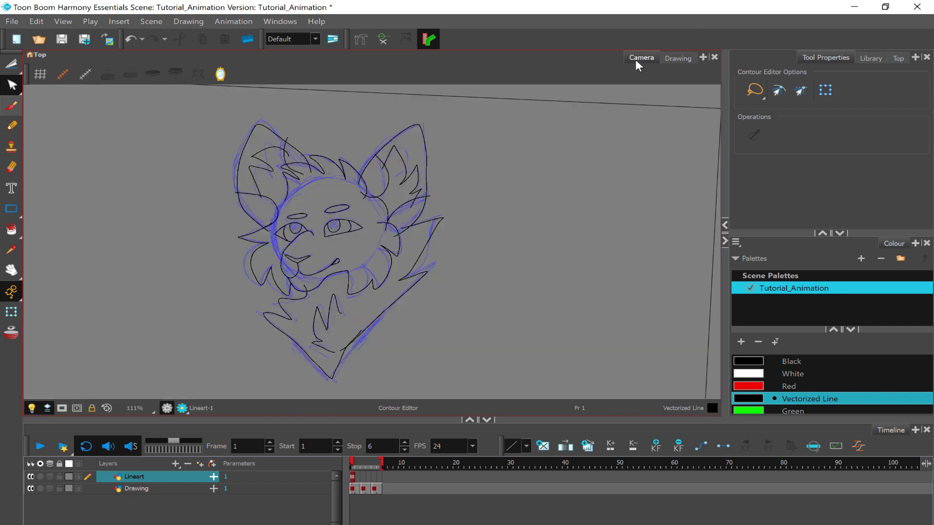
{"action": "left_click", "coordinate": [673, 64]}
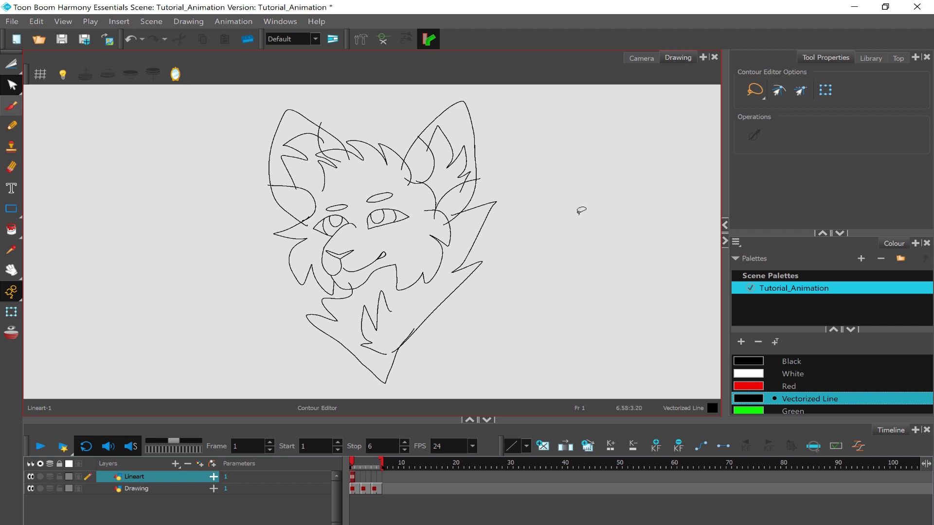
{"action": "left_click", "coordinate": [640, 59]}
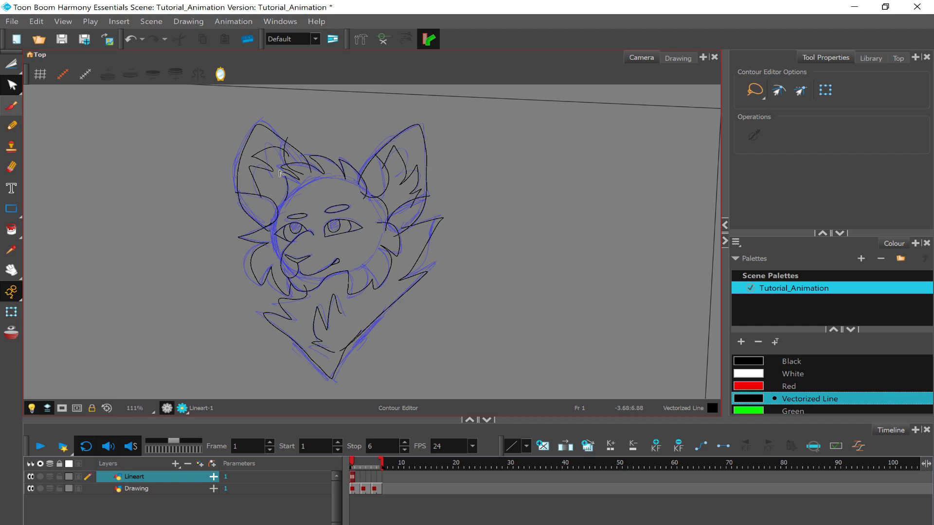
Step: Trim the overshooting ends of the lines inside the far ear with the Cutter in the Drawing view
{"action": "left_click", "coordinate": [10, 63]}
{"action": "scroll", "coordinate": [340, 155], "scroll_direction": "up", "scroll_amount": 3}
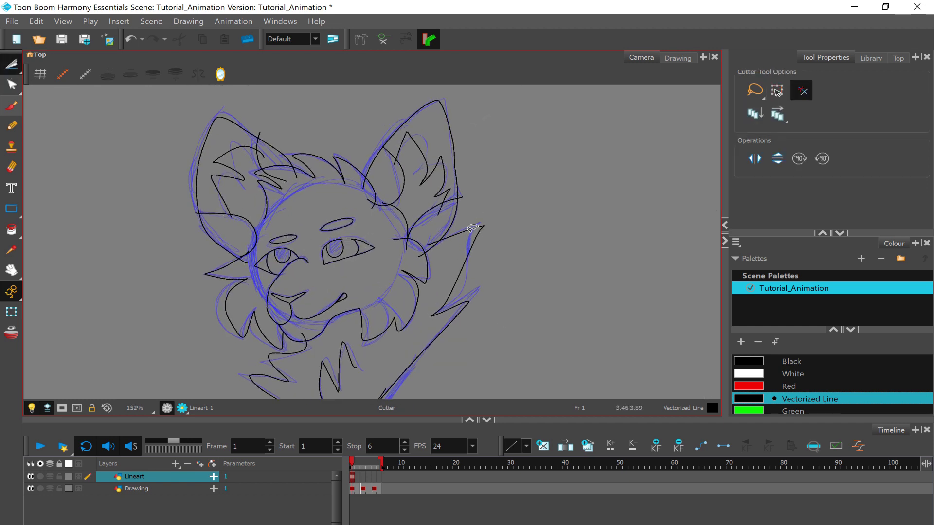
{"action": "scroll", "coordinate": [442, 271], "scroll_direction": "down", "scroll_amount": 3}
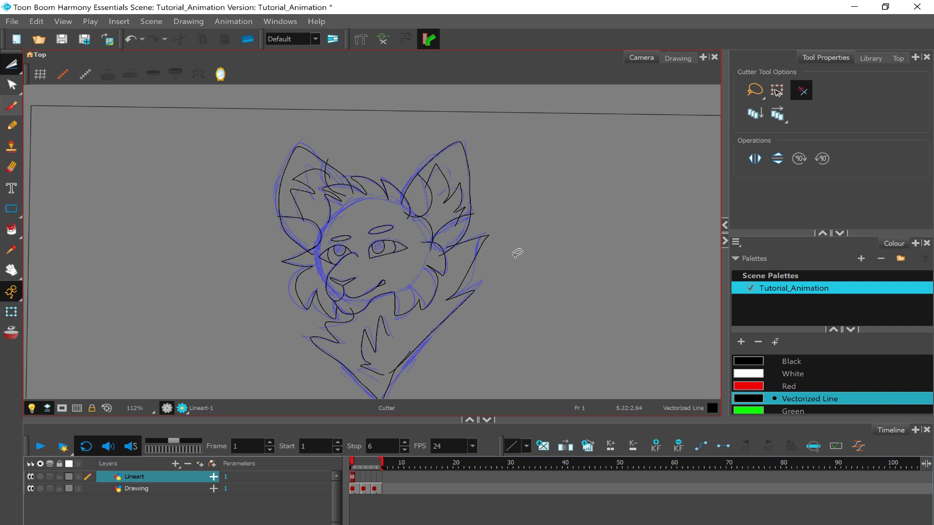
{"action": "left_click", "coordinate": [677, 58]}
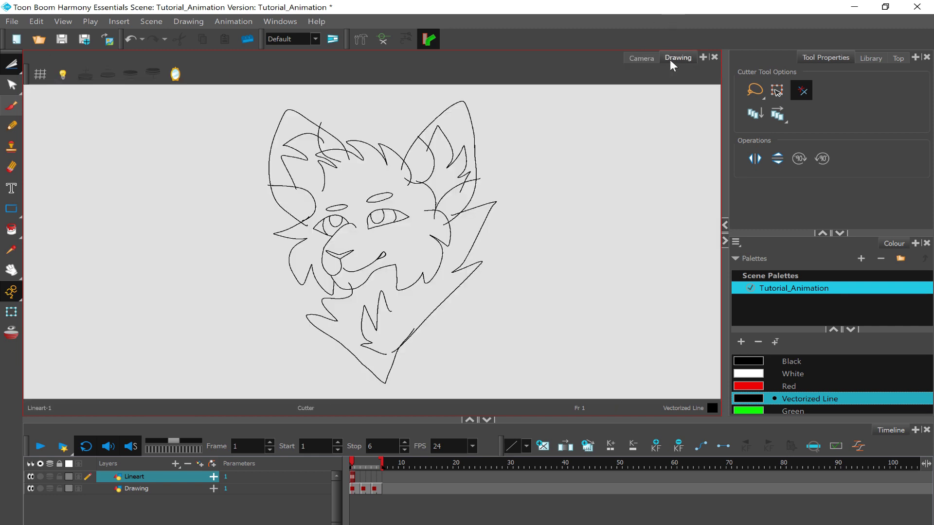
{"action": "scroll", "coordinate": [403, 104], "scroll_direction": "up", "scroll_amount": 5}
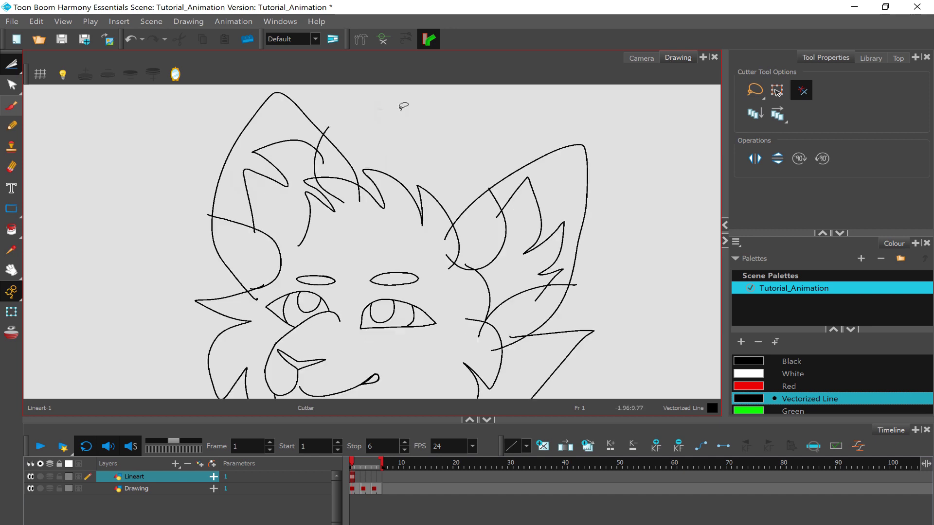
{"action": "left_click_drag", "start_coordinate": [379, 153], "coordinate": [377, 156]}
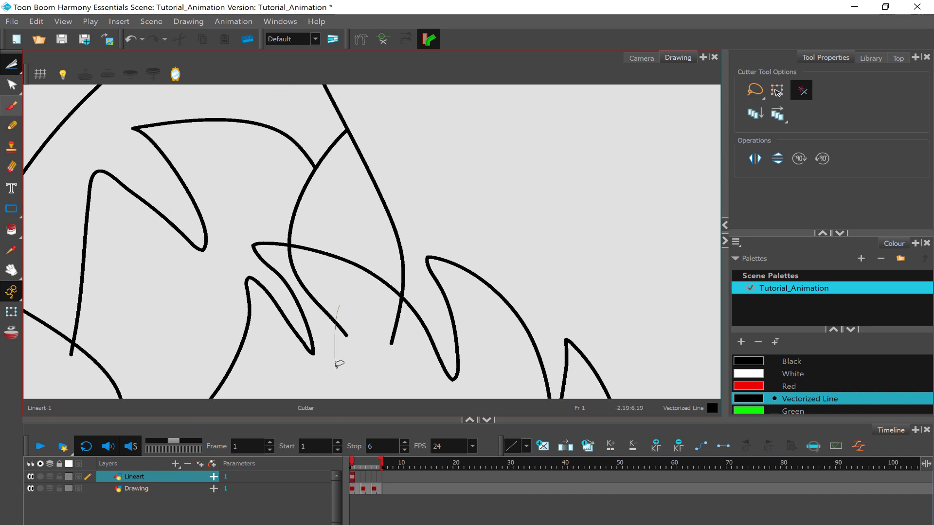
{"action": "scroll", "coordinate": [209, 209], "scroll_direction": "down", "scroll_amount": 5}
Step: Trim the overshooting line ends around the far ear's outer edge and base with the Cutter
{"action": "scroll", "coordinate": [64, 282], "scroll_direction": "up", "scroll_amount": 4}
{"action": "scroll", "coordinate": [64, 282], "scroll_direction": "up", "scroll_amount": 1}
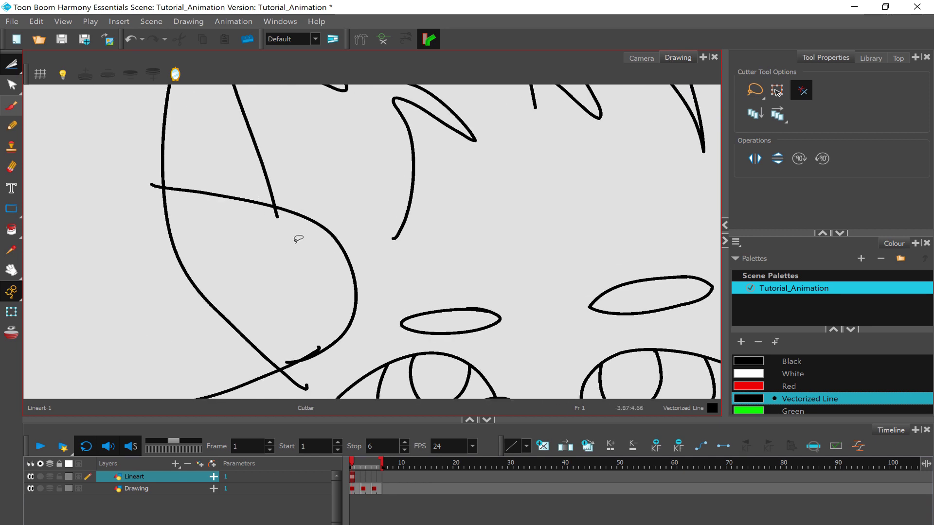
{"action": "scroll", "coordinate": [104, 240], "scroll_direction": "up", "scroll_amount": 5}
{"action": "left_click_drag", "start_coordinate": [389, 339], "coordinate": [411, 394]}
{"action": "scroll", "coordinate": [330, 184], "scroll_direction": "down", "scroll_amount": 5}
{"action": "scroll", "coordinate": [161, 304], "scroll_direction": "up", "scroll_amount": 5}
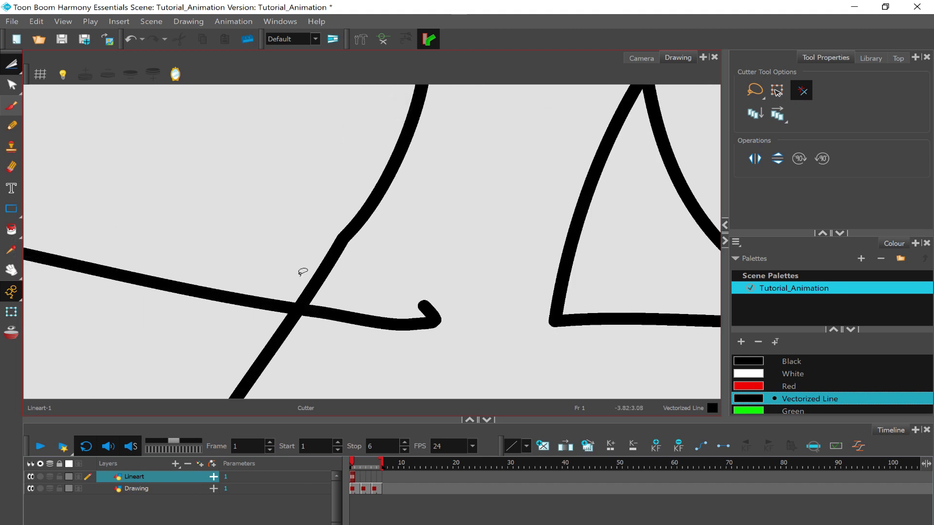
{"action": "scroll", "coordinate": [302, 271], "scroll_direction": "down", "scroll_amount": 8}
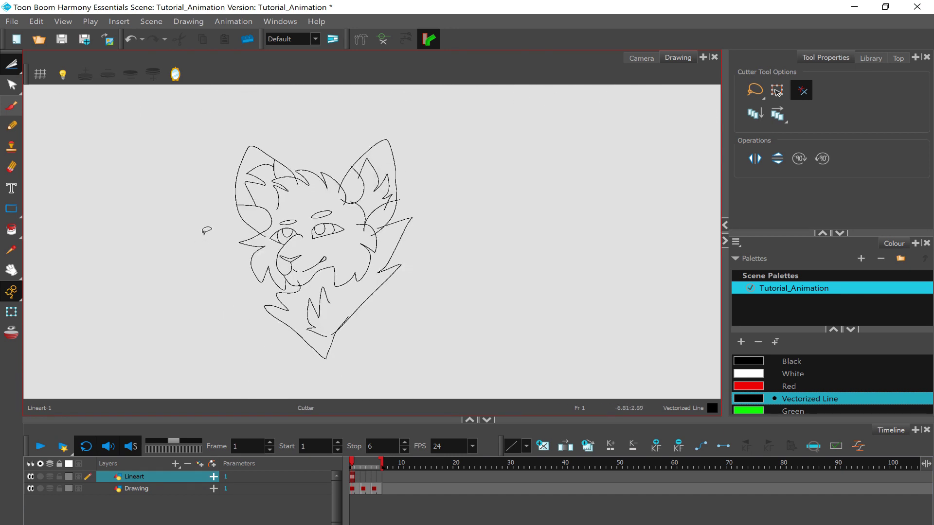
Step: Toggle the Light Table on and off in the Drawing view
{"action": "left_click", "coordinate": [62, 68]}
{"action": "left_click", "coordinate": [63, 66]}
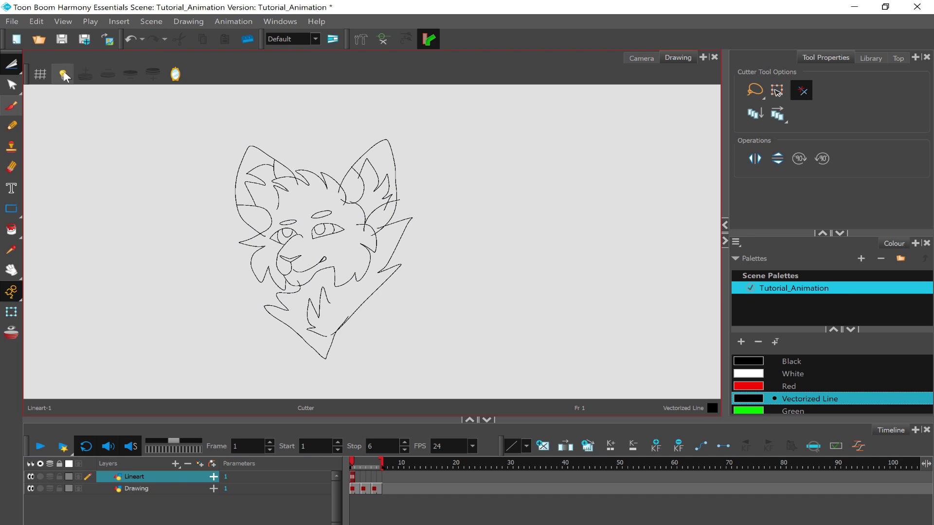
{"action": "left_click", "coordinate": [64, 76]}
{"action": "left_click", "coordinate": [64, 76]}
{"action": "left_click", "coordinate": [65, 76]}
{"action": "left_click", "coordinate": [64, 76]}
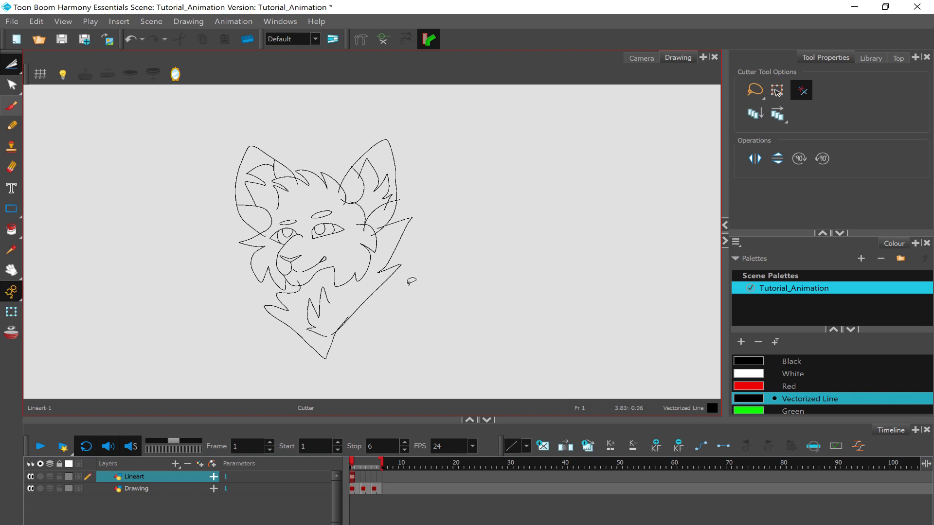
Step: Inspect the line art around the far eye, and check the whole head within the camera frame in the Camera view
{"action": "scroll", "coordinate": [411, 281], "scroll_direction": "up", "scroll_amount": 8}
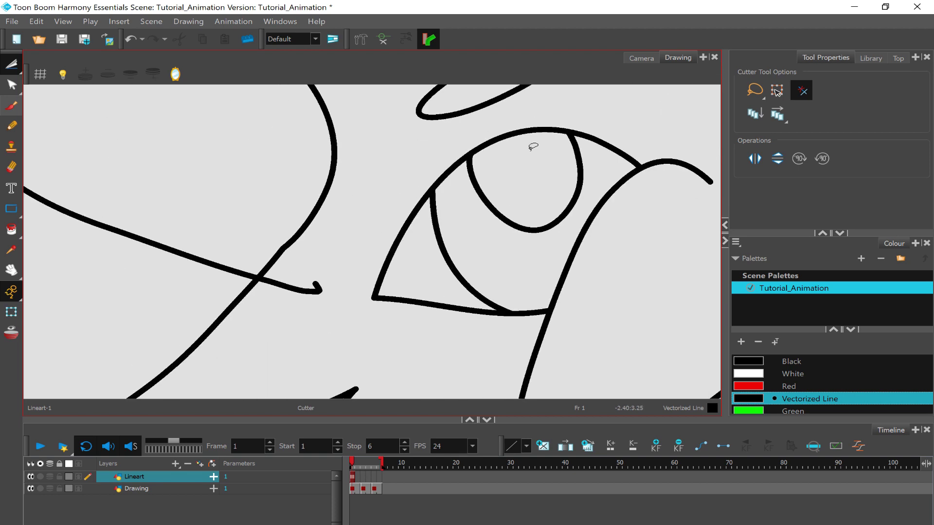
{"action": "scroll", "coordinate": [284, 310], "scroll_direction": "down", "scroll_amount": 10}
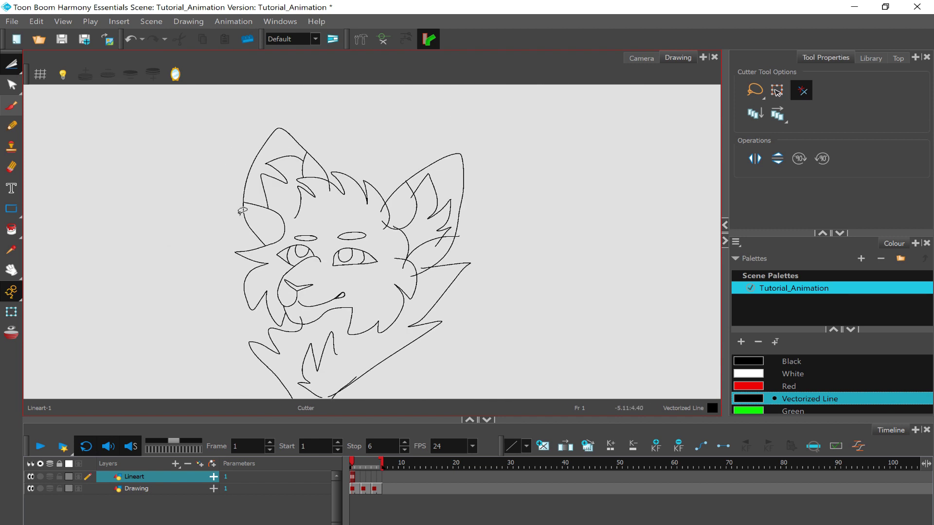
{"action": "left_click", "coordinate": [641, 57]}
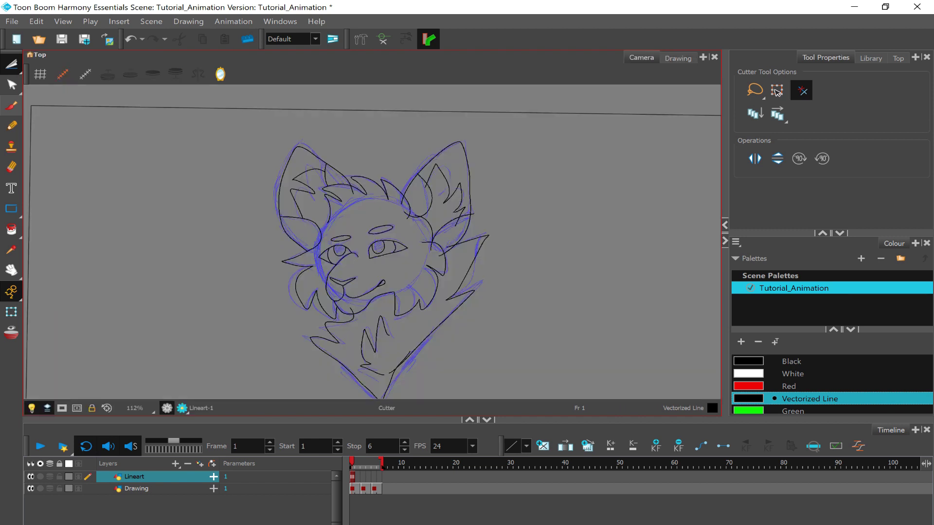
{"action": "scroll", "coordinate": [217, 162], "scroll_direction": "down", "scroll_amount": 4}
{"action": "left_click_drag", "start_coordinate": [217, 163], "coordinate": [596, 146]}
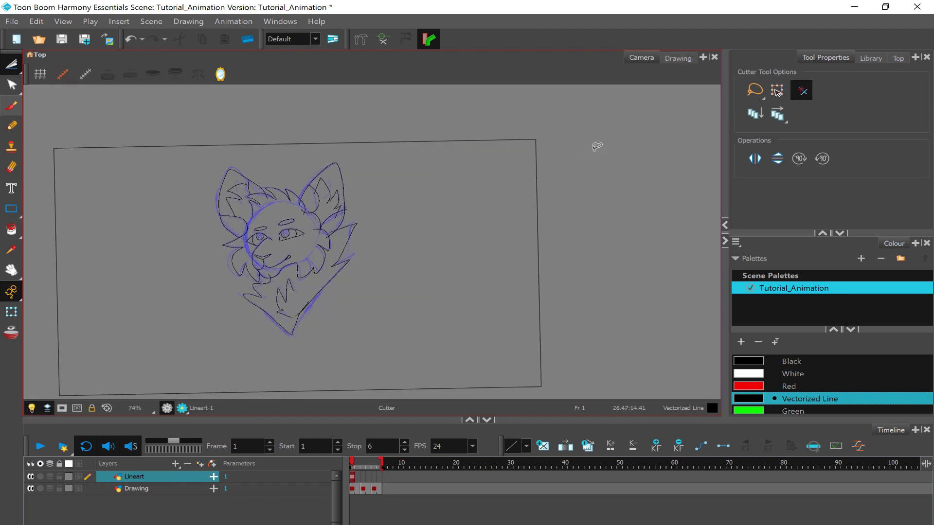
{"action": "scroll", "coordinate": [542, 202], "scroll_direction": "down", "scroll_amount": 1}
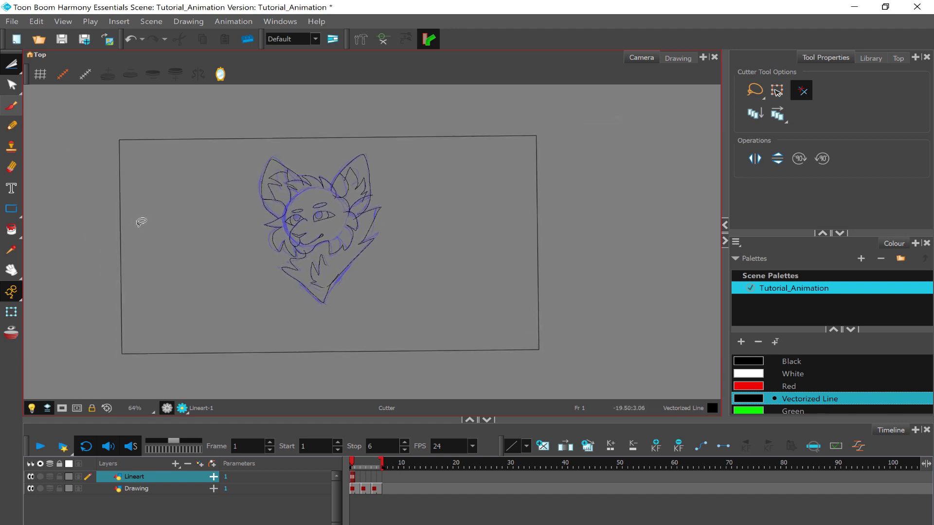
{"action": "scroll", "coordinate": [141, 222], "scroll_direction": "up", "scroll_amount": 1}
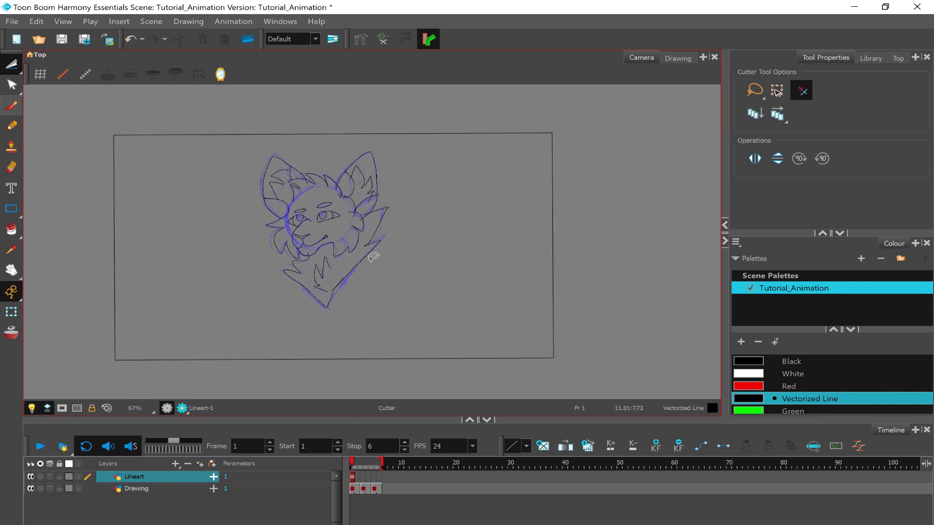
Step: Add a Camera layer to the scene, insert a parent peg for it, and collapse the peg in the timeline
{"action": "left_click", "coordinate": [179, 465]}
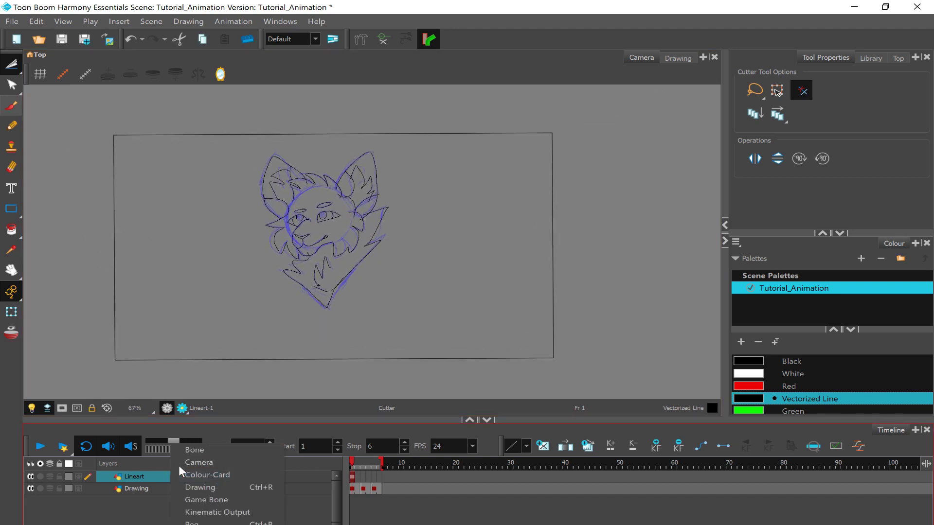
{"action": "left_click", "coordinate": [193, 463]}
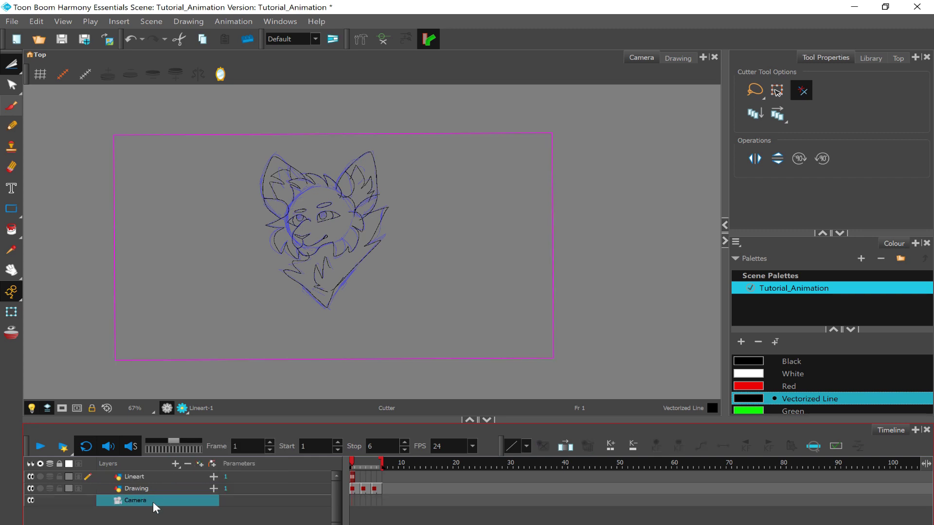
{"action": "right_click", "coordinate": [153, 501]}
{"action": "key", "text": "Escape"}
{"action": "right_click", "coordinate": [153, 500]}
{"action": "mouse_move", "coordinate": [261, 330]}
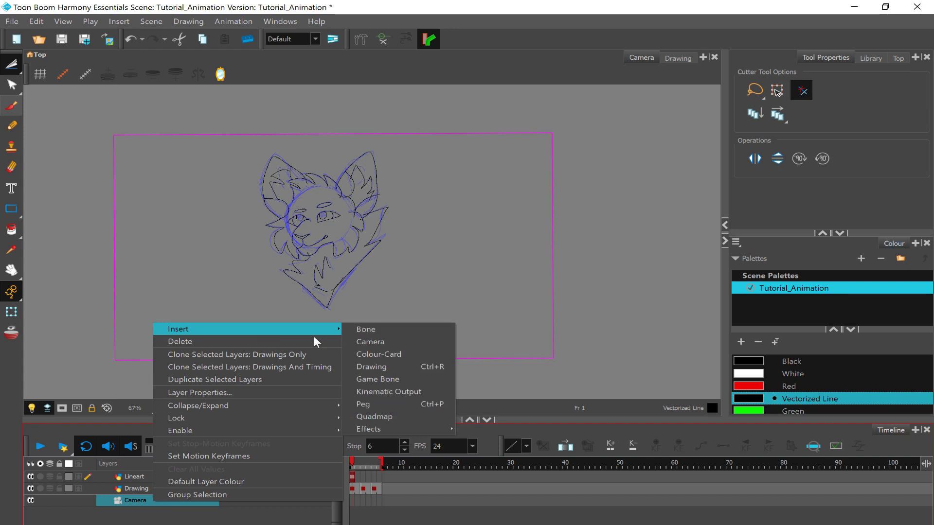
{"action": "left_click", "coordinate": [392, 404]}
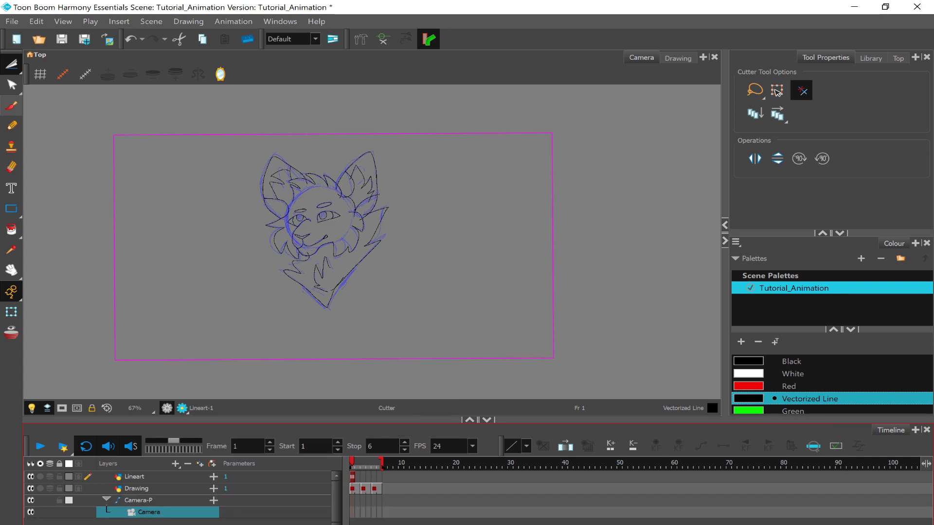
{"action": "left_click", "coordinate": [106, 499]}
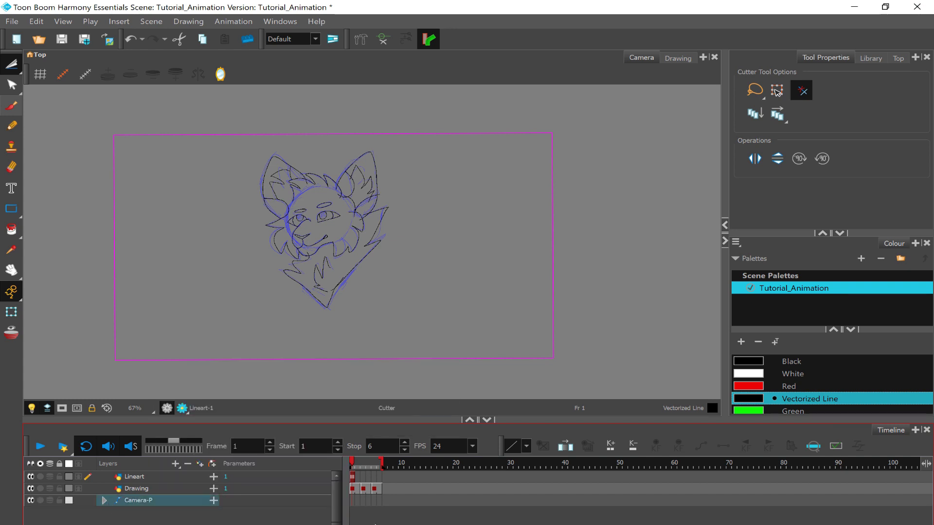
Step: Try scaling the camera frame with the Transform tool from a keyframe on its peg at frame 1, and undo the camera setup
{"action": "left_click", "coordinate": [354, 503]}
{"action": "right_click", "coordinate": [354, 502]}
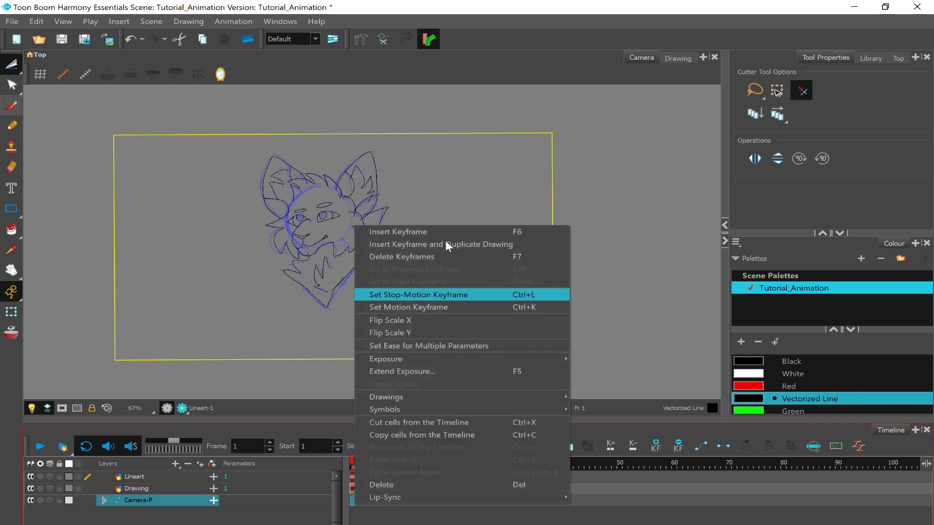
{"action": "left_click", "coordinate": [448, 221]}
{"action": "left_click", "coordinate": [11, 311]}
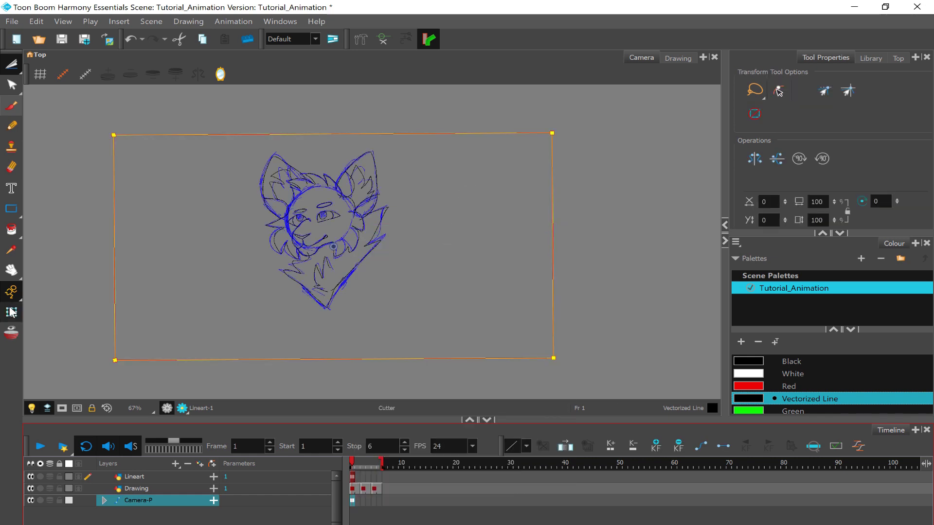
{"action": "mouse_move", "coordinate": [553, 358]}
{"action": "left_mouse_down"}
{"action": "mouse_move", "coordinate": [627, 392]}
{"action": "mouse_move", "coordinate": [341, 273]}
{"action": "mouse_move", "coordinate": [432, 327]}
{"action": "mouse_move", "coordinate": [72, 195]}
{"action": "mouse_move", "coordinate": [190, 286]}
{"action": "mouse_move", "coordinate": [302, 329]}
{"action": "mouse_move", "coordinate": [150, 292]}
{"action": "left_mouse_up"}
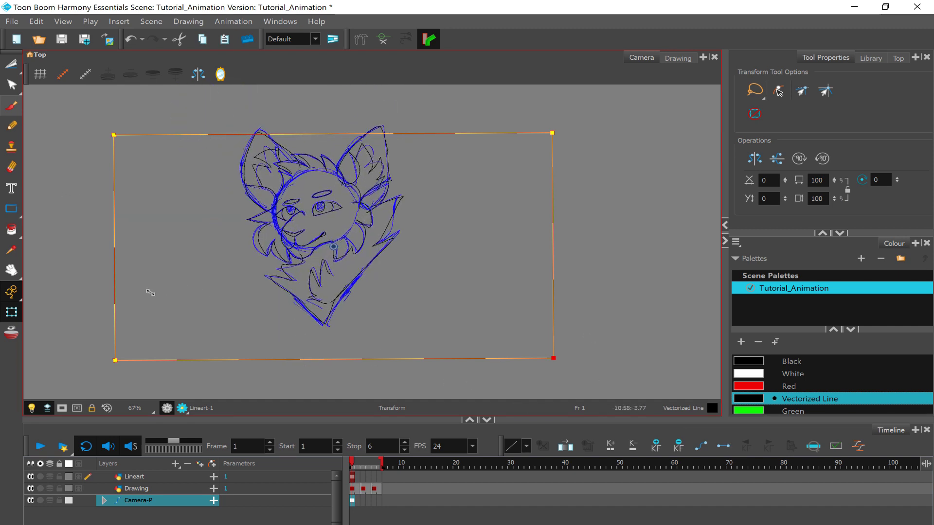
{"action": "left_click", "coordinate": [129, 40]}
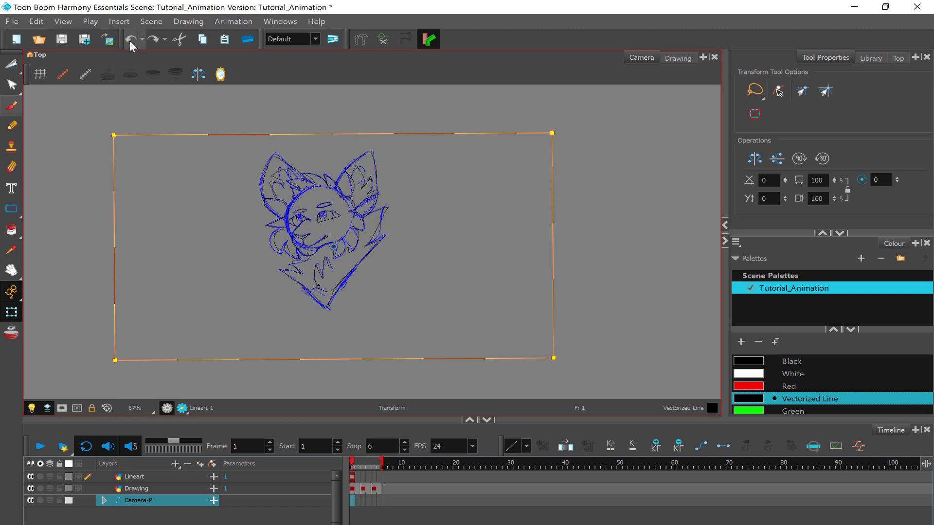
{"action": "left_click", "coordinate": [130, 40]}
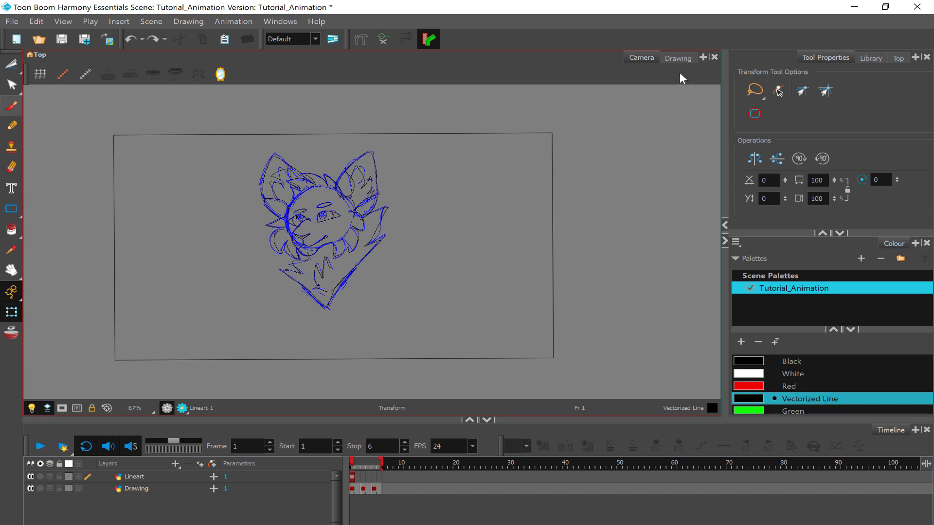
Step: Trim the overshooting ends of the hair tufts and the near ear's inner lines with the Cutter in the Drawing view
{"action": "left_click", "coordinate": [676, 57]}
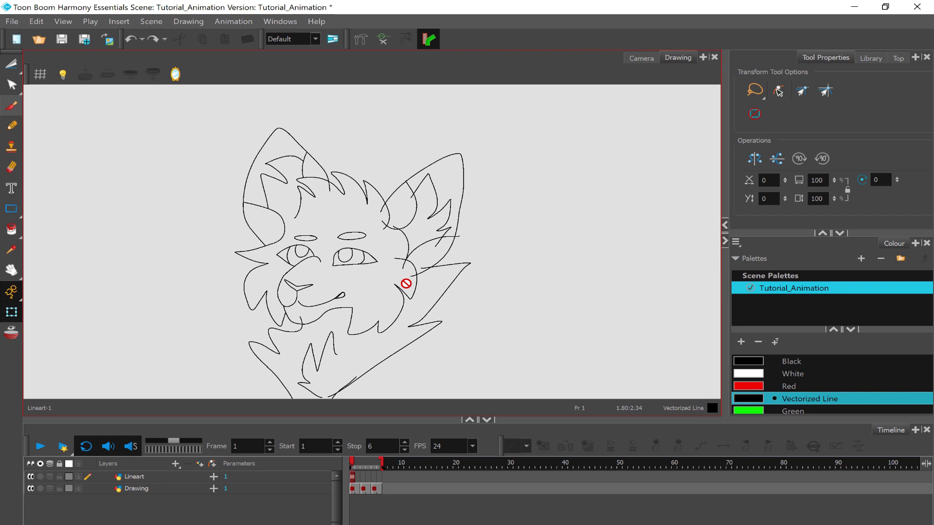
{"action": "left_click", "coordinate": [5, 71]}
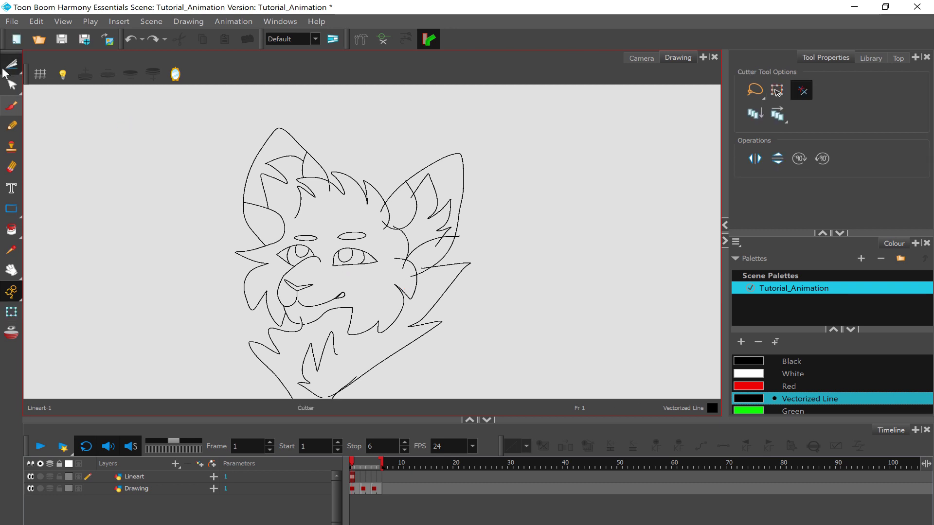
{"action": "key", "text": "2"}
{"action": "key", "text": "2"}
{"action": "key", "text": "2"}
{"action": "key", "text": "2"}
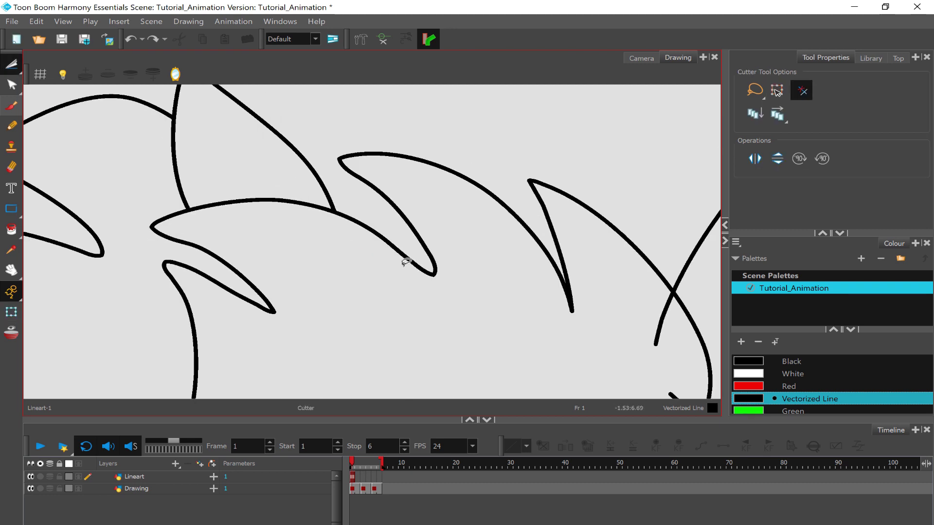
{"action": "left_click_drag", "start_coordinate": [503, 222], "coordinate": [515, 256]}
{"action": "mouse_move", "coordinate": [532, 288]}
{"action": "left_mouse_down"}
{"action": "mouse_move", "coordinate": [546, 311]}
{"action": "mouse_move", "coordinate": [616, 267]}
{"action": "left_mouse_up"}
{"action": "left_click_drag", "start_coordinate": [611, 146], "coordinate": [613, 162]}
{"action": "key", "text": "v"}
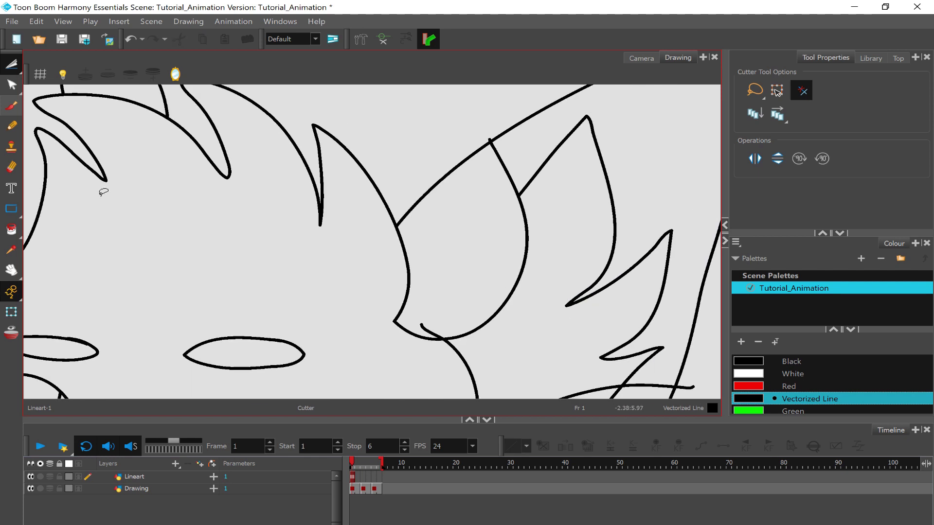
{"action": "left_click_drag", "start_coordinate": [419, 334], "coordinate": [423, 311]}
Step: Trim the inner fold line's end that sticks out past the near ear's outline, undoing the mistaken cut of the outline
{"action": "scroll", "coordinate": [489, 146], "scroll_direction": "up", "scroll_amount": 5}
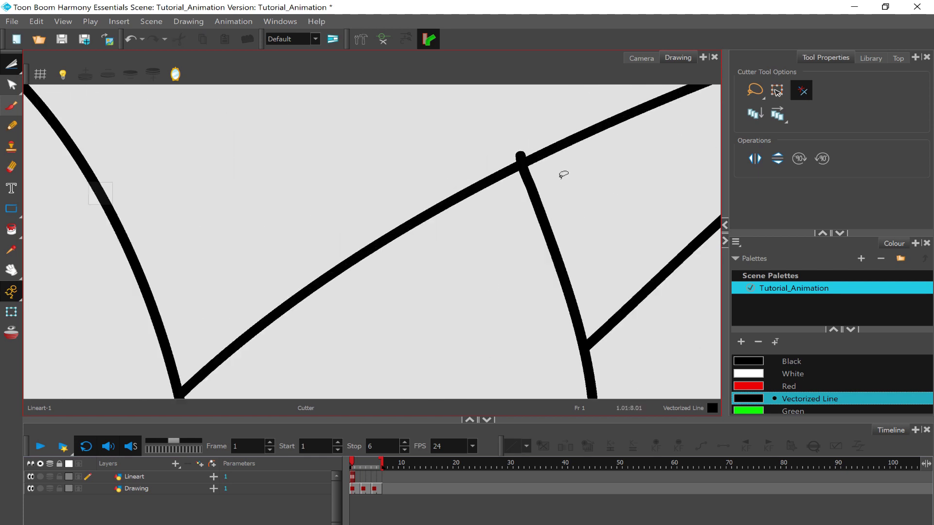
{"action": "mouse_move", "coordinate": [508, 160]}
{"action": "left_mouse_down"}
{"action": "mouse_move", "coordinate": [503, 174]}
{"action": "mouse_move", "coordinate": [575, 109]}
{"action": "left_mouse_up"}
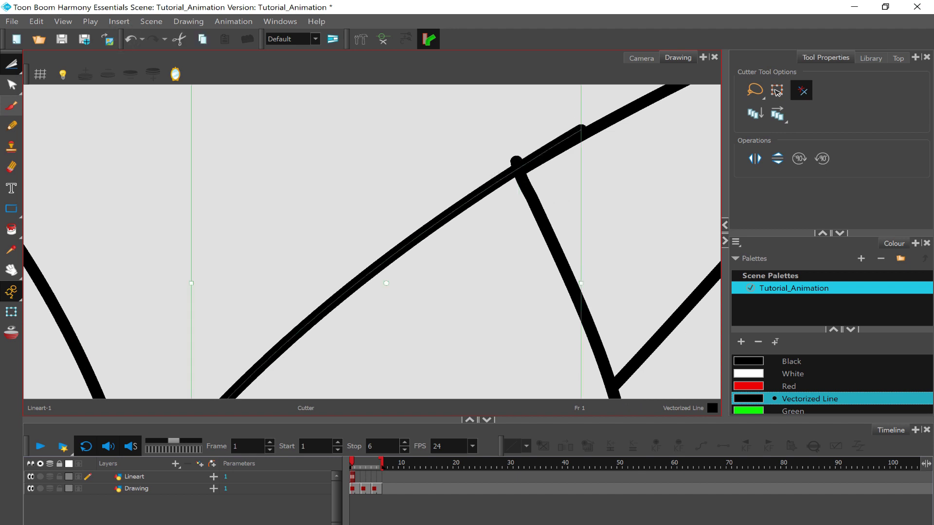
{"action": "key", "text": "ctrl+z"}
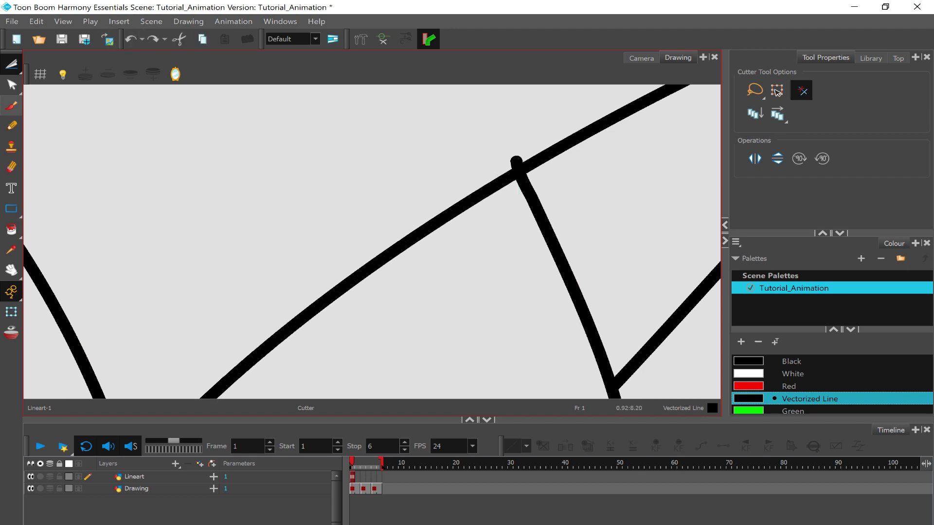
{"action": "scroll", "coordinate": [372, 242], "scroll_direction": "down", "scroll_amount": 5}
{"action": "key", "text": "shift+x"}
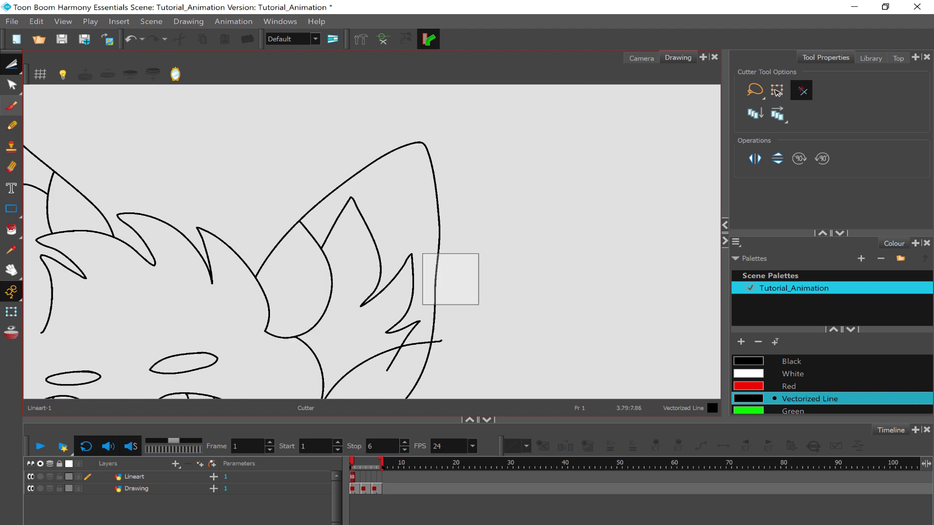
Step: Trim the overshooting line ends at the near ear's lower fur, the cheek and the neck and chest outline
{"action": "scroll", "coordinate": [450, 279], "scroll_direction": "up", "scroll_amount": 5}
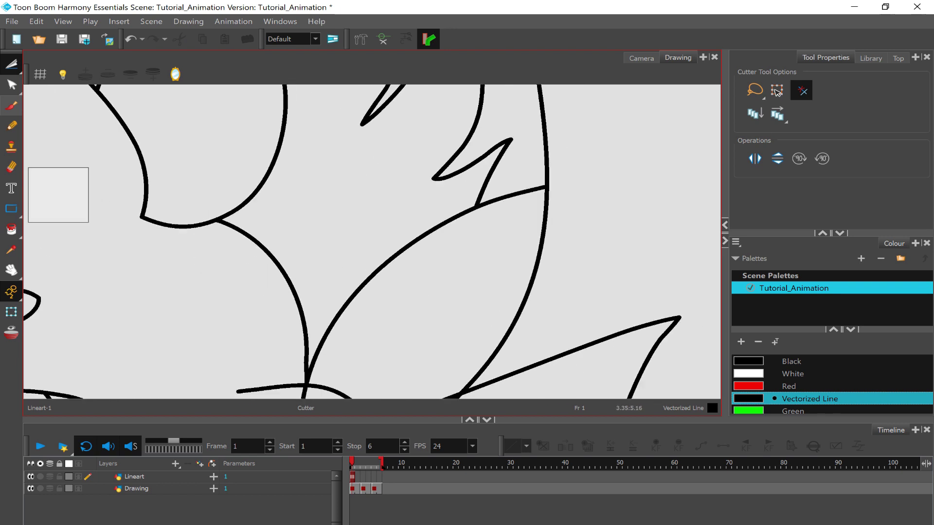
{"action": "scroll", "coordinate": [372, 242], "scroll_direction": "down", "scroll_amount": 4}
{"action": "scroll", "coordinate": [372, 241], "scroll_direction": "up", "scroll_amount": 6}
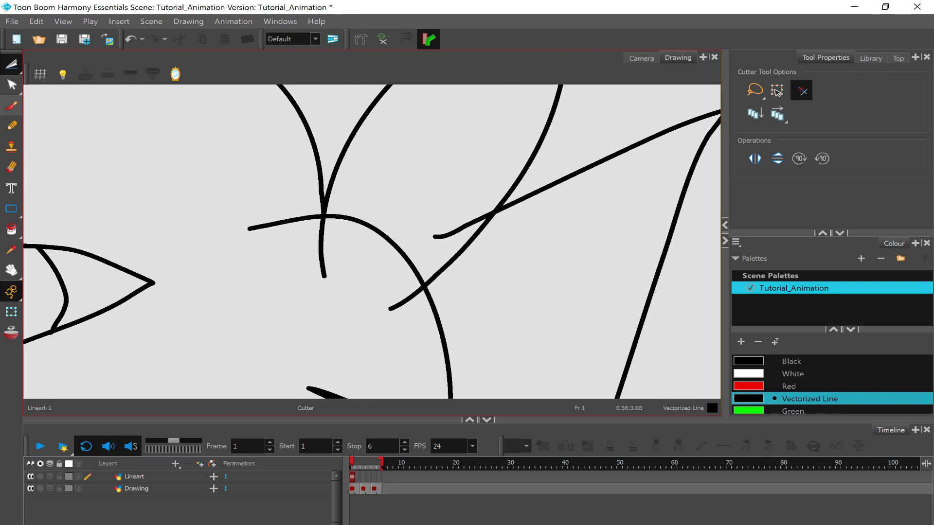
{"action": "scroll", "coordinate": [372, 241], "scroll_direction": "down", "scroll_amount": 4}
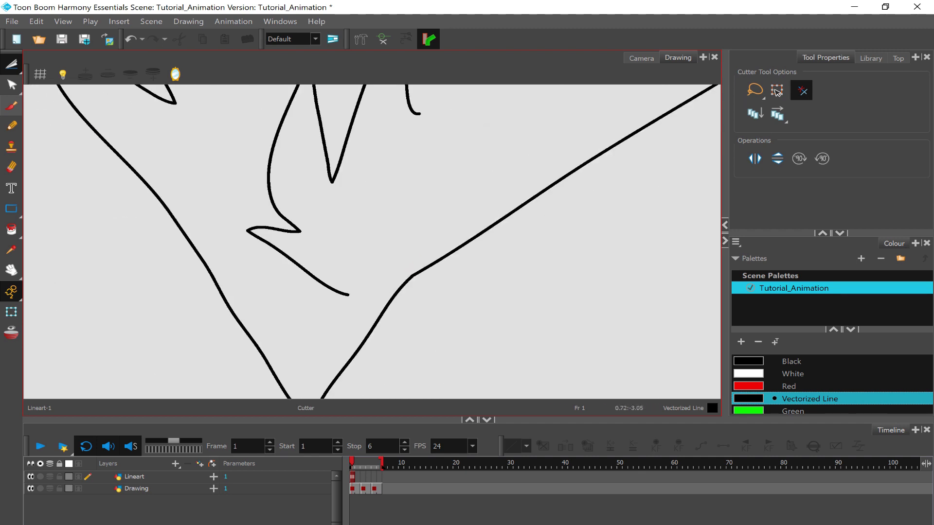
{"action": "scroll", "coordinate": [372, 242], "scroll_direction": "down", "scroll_amount": 5}
Step: Return to the Camera view and prepare the Pencil tool on the Lineart layer's empty cell at frame 3
{"action": "left_click", "coordinate": [641, 58]}
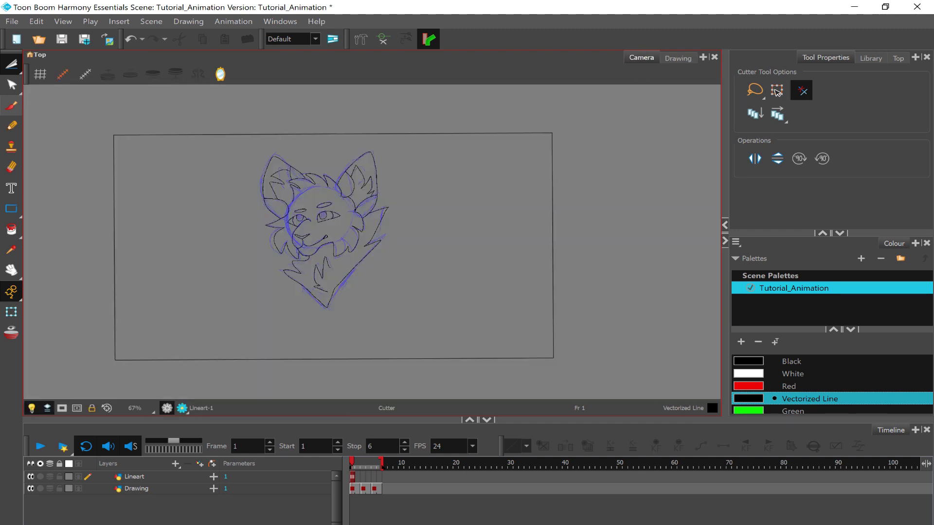
{"action": "scroll", "coordinate": [434, 389], "scroll_direction": "up", "scroll_amount": 3}
{"action": "left_click", "coordinate": [363, 477]}
{"action": "key", "text": "alt+/"}
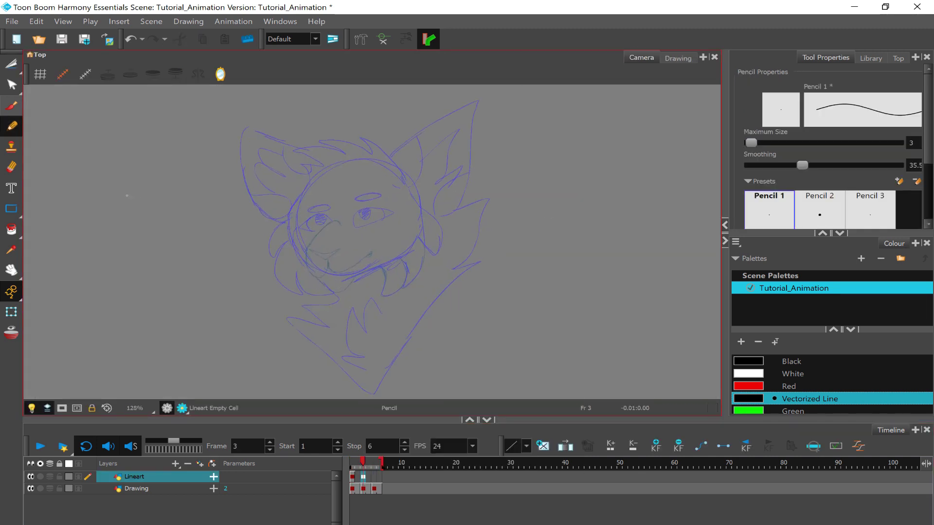
{"action": "scroll", "coordinate": [127, 196], "scroll_direction": "up", "scroll_amount": 1}
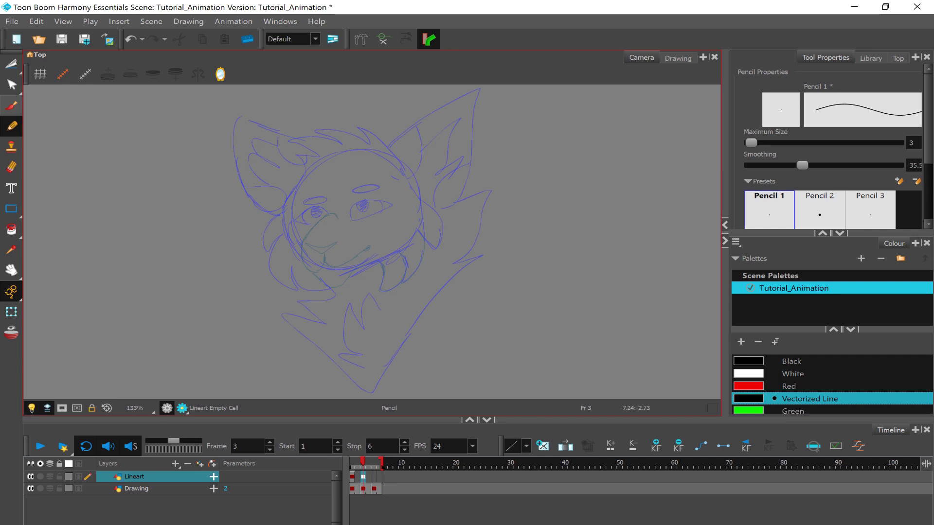
{"action": "left_click", "coordinate": [378, 474]}
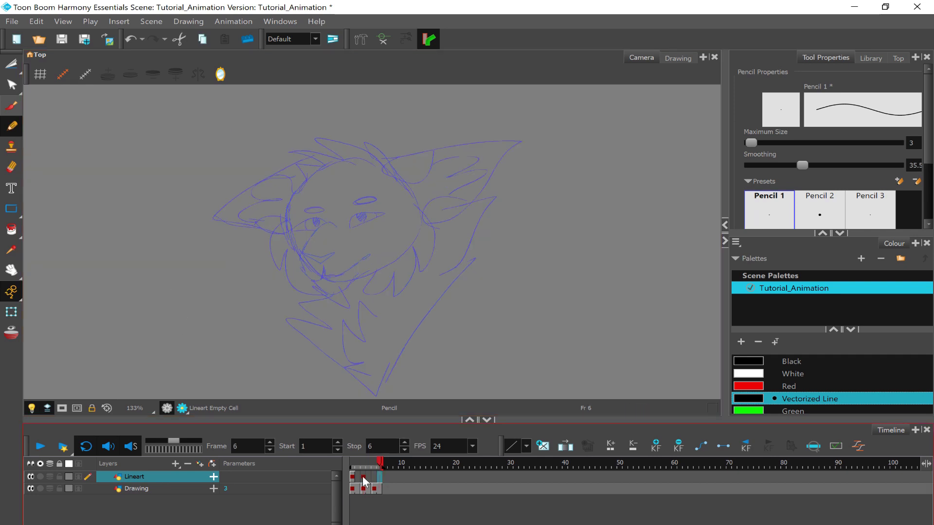
{"action": "left_click", "coordinate": [363, 478]}
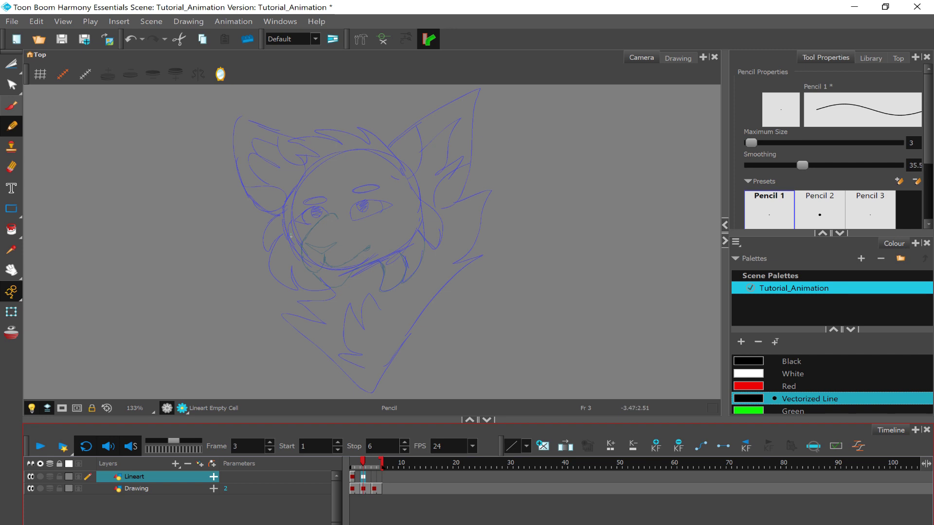
Step: Try a test scribble on the Lineart layer at frame 3, compare it with the previous frame, and undo it
{"action": "mouse_move", "coordinate": [291, 237]}
{"action": "left_mouse_down"}
{"action": "mouse_move", "coordinate": [462, 221]}
{"action": "mouse_move", "coordinate": [516, 231]}
{"action": "mouse_move", "coordinate": [524, 287]}
{"action": "left_mouse_up"}
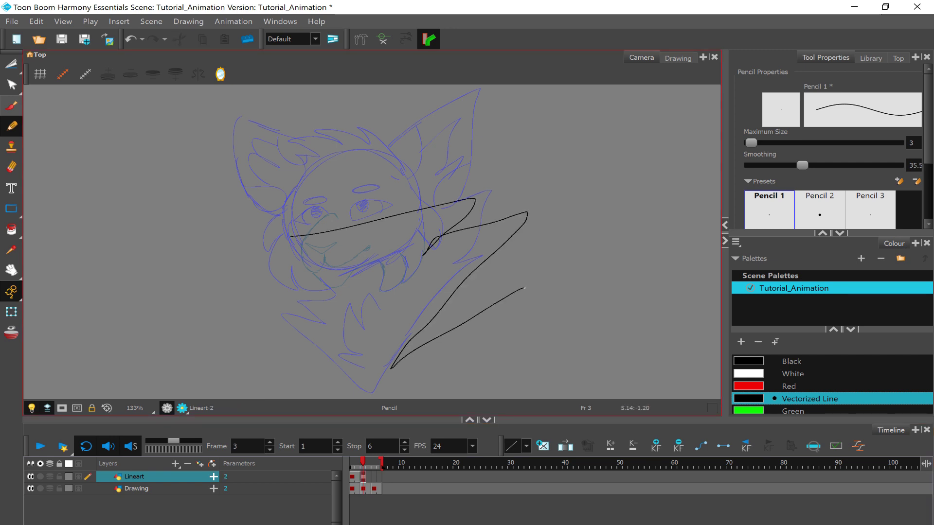
{"action": "left_click", "coordinate": [354, 478]}
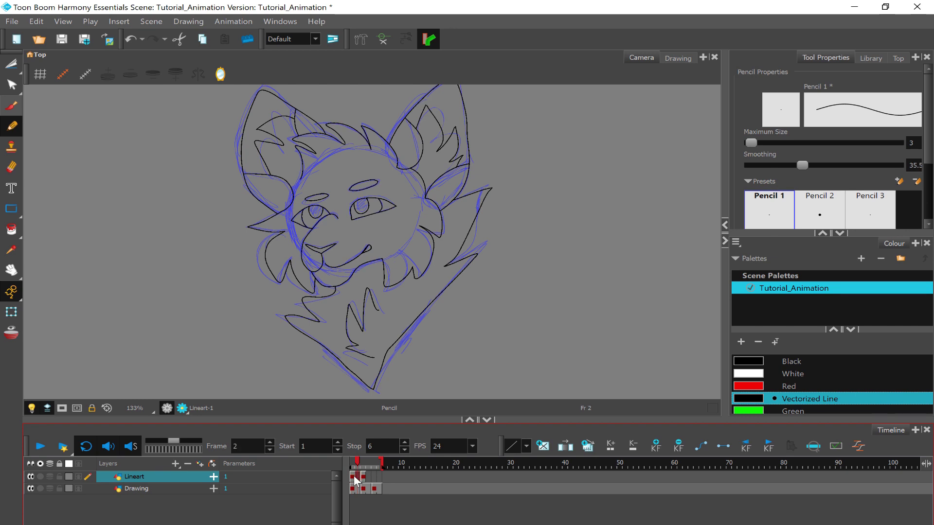
{"action": "left_click", "coordinate": [363, 477]}
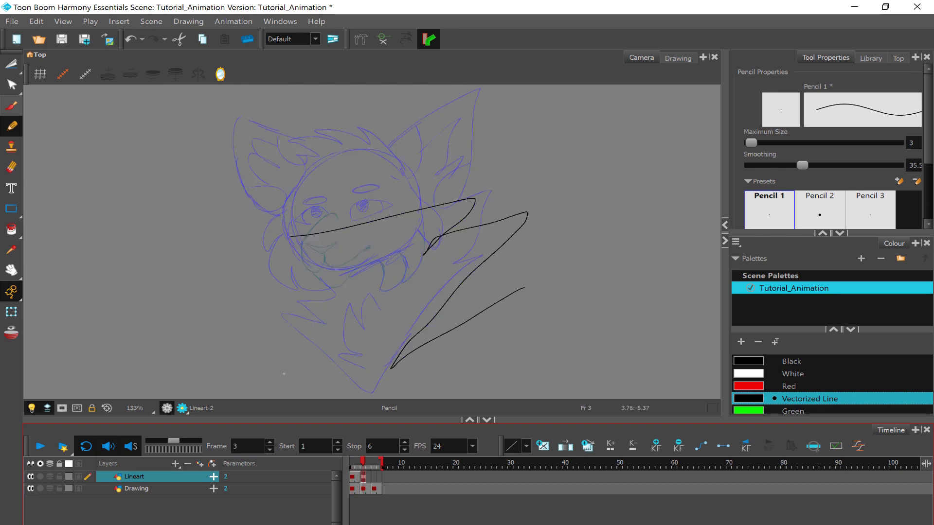
{"action": "left_click", "coordinate": [129, 39]}
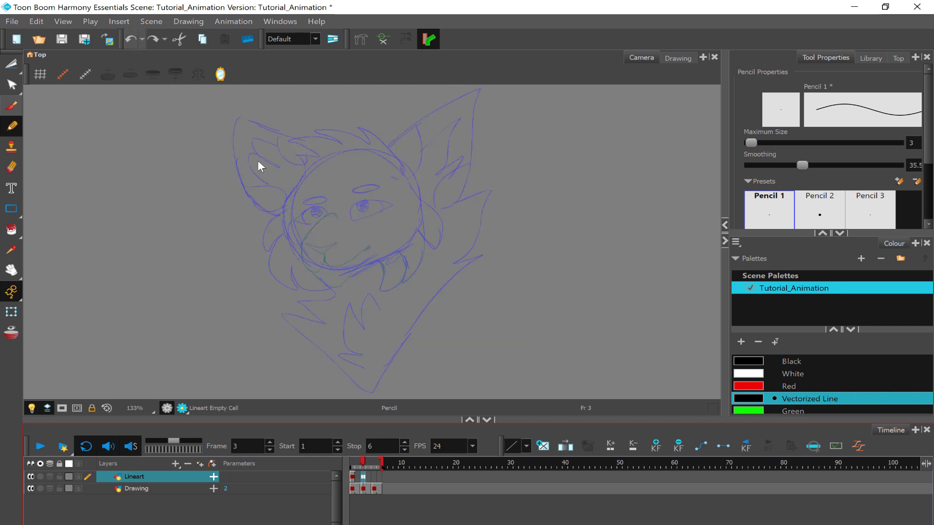
{"action": "left_click", "coordinate": [356, 477]}
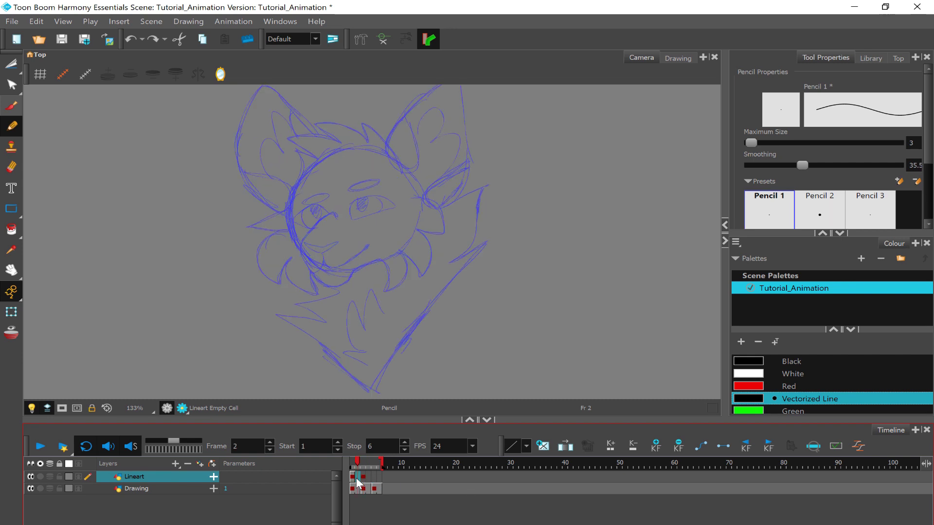
{"action": "left_click", "coordinate": [354, 480]}
{"action": "key", "text": "period"}
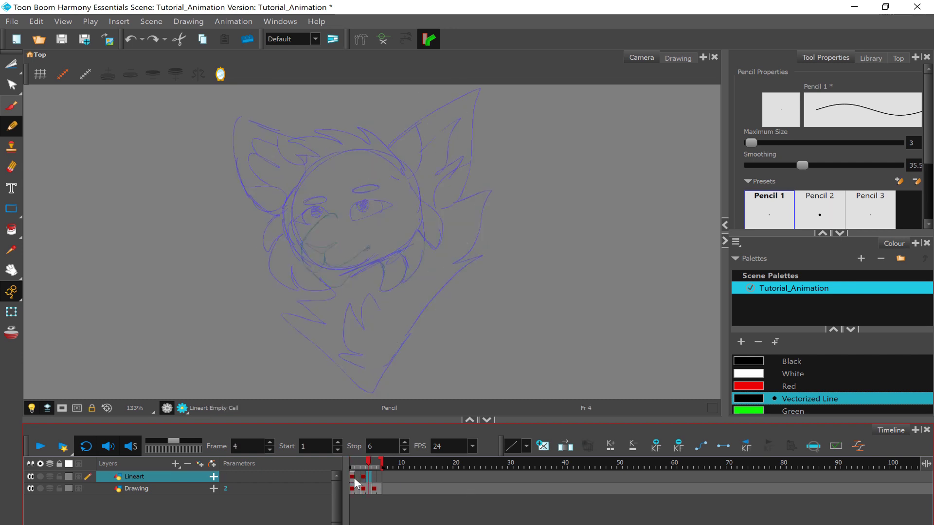
{"action": "key", "text": "comma"}
{"action": "left_click", "coordinate": [372, 479]}
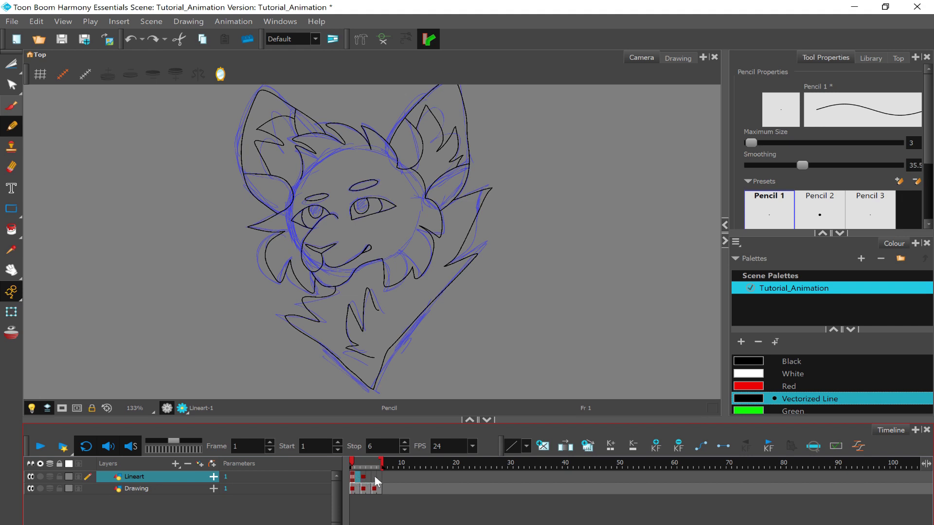
{"action": "left_click", "coordinate": [363, 479]}
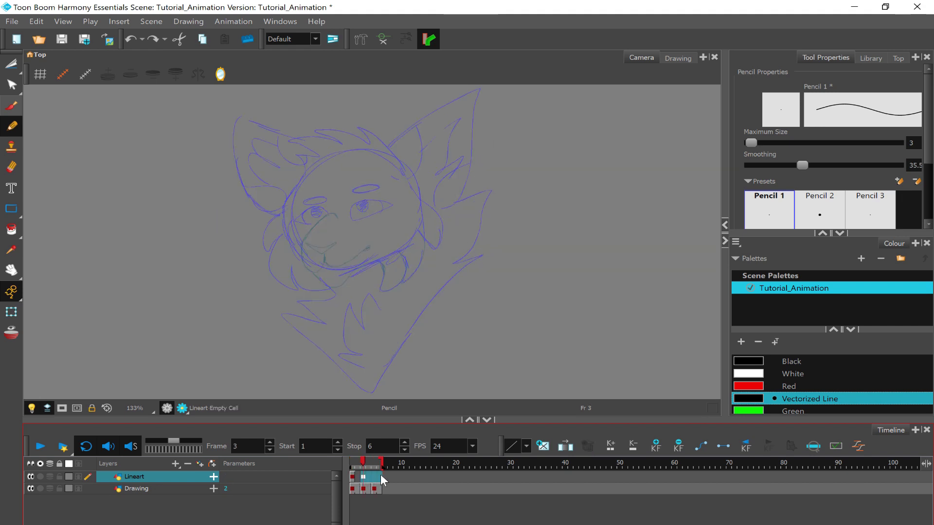
{"action": "left_click_drag", "start_coordinate": [358, 482], "coordinate": [372, 476]}
{"action": "left_click", "coordinate": [564, 446]}
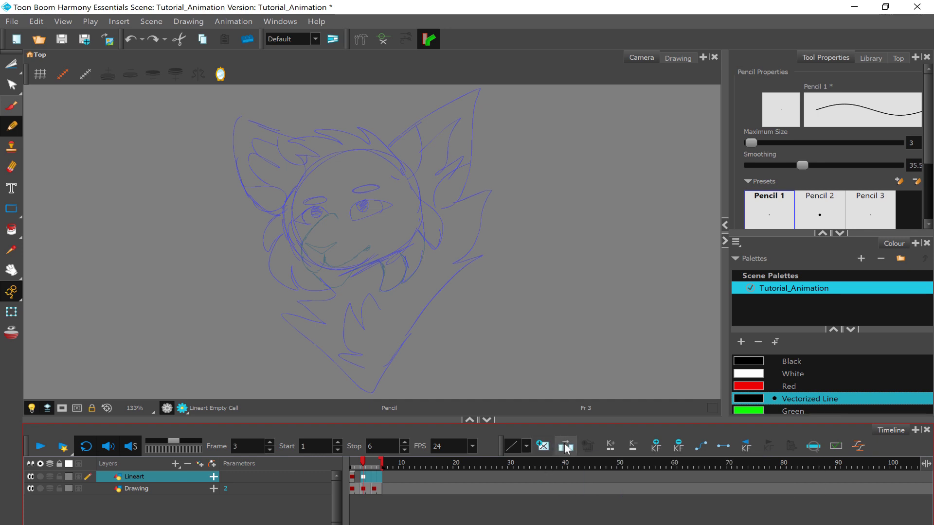
Step: Scribble a placeholder stroke across the sketch at frame 3 of the Lineart layer and check it against frame 2
{"action": "left_click", "coordinate": [366, 478]}
{"action": "left_click", "coordinate": [370, 484]}
{"action": "left_click", "coordinate": [365, 478]}
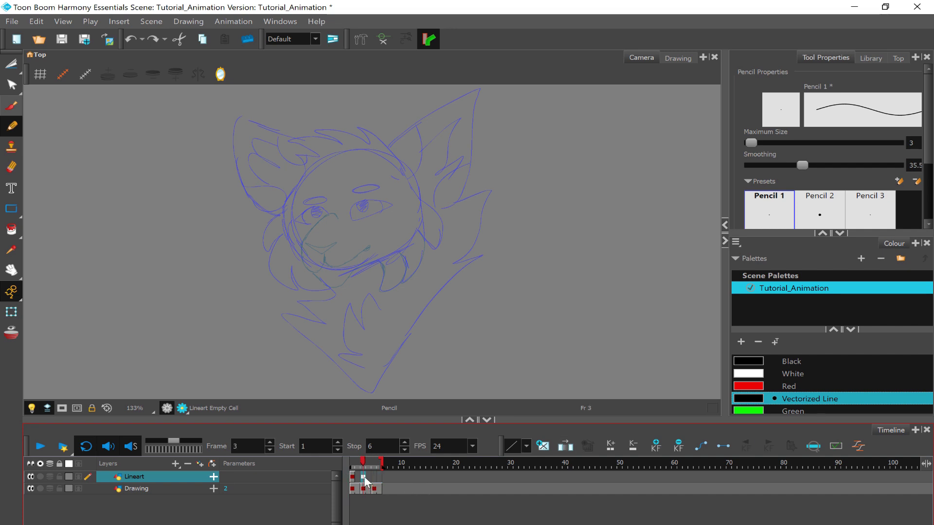
{"action": "mouse_move", "coordinate": [399, 155]}
{"action": "left_mouse_down"}
{"action": "mouse_move", "coordinate": [335, 259]}
{"action": "mouse_move", "coordinate": [536, 276]}
{"action": "left_mouse_up"}
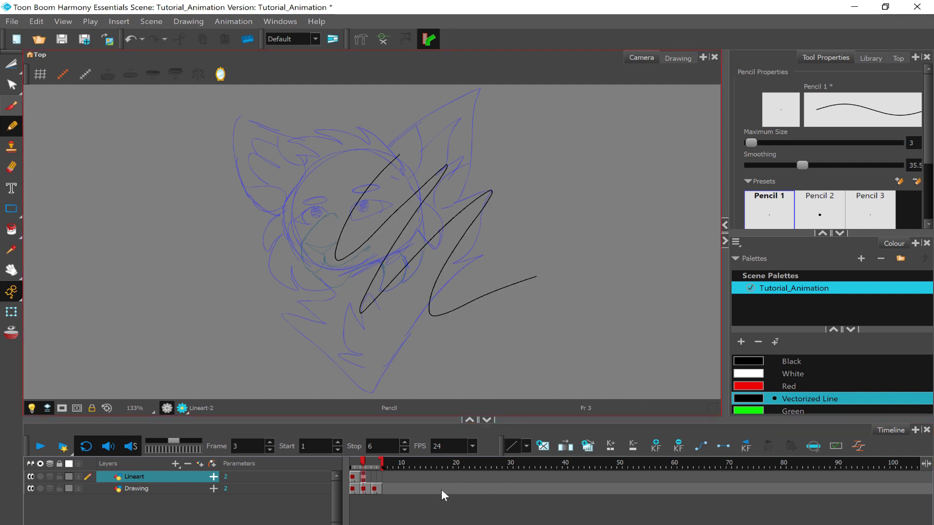
{"action": "left_click", "coordinate": [358, 477]}
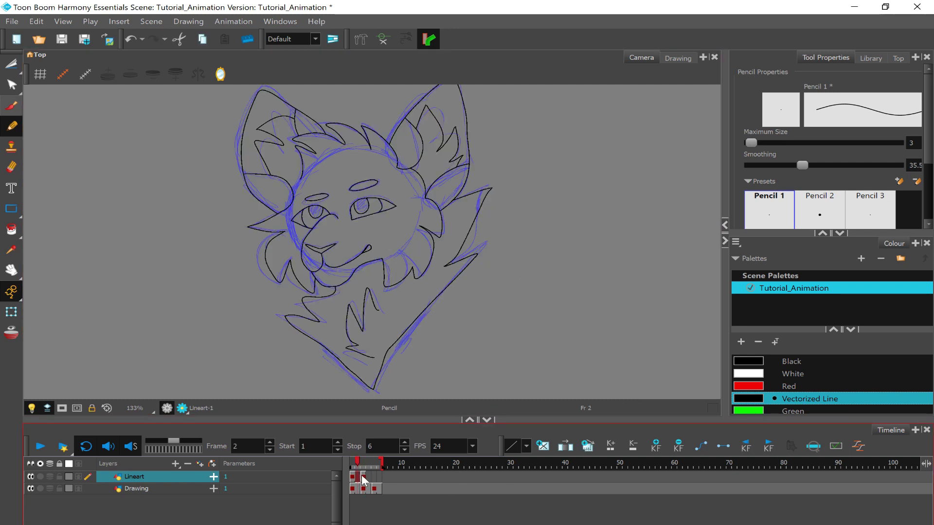
{"action": "left_click", "coordinate": [364, 477]}
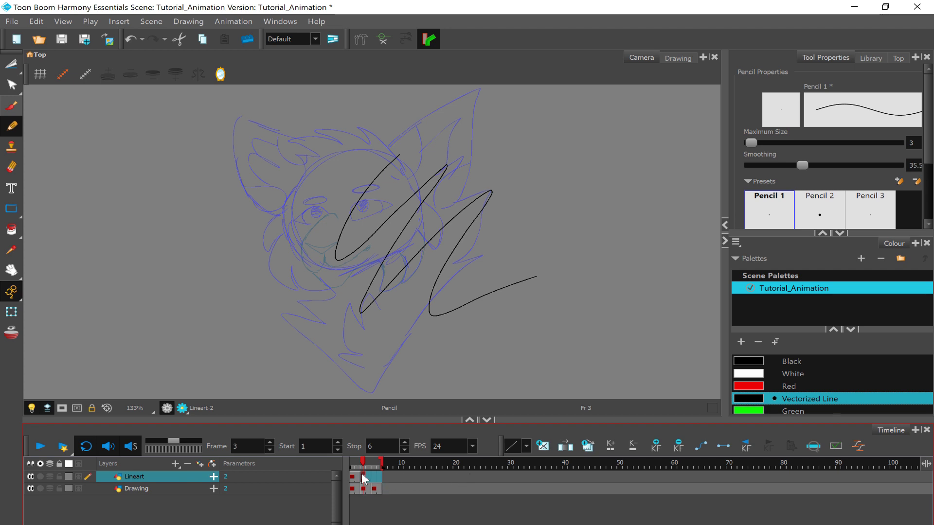
Step: Save the scene and delete the extra Lineart exposure on frames 5 and 6
{"action": "left_click", "coordinate": [561, 450]}
{"action": "key", "text": "ctrl+s"}
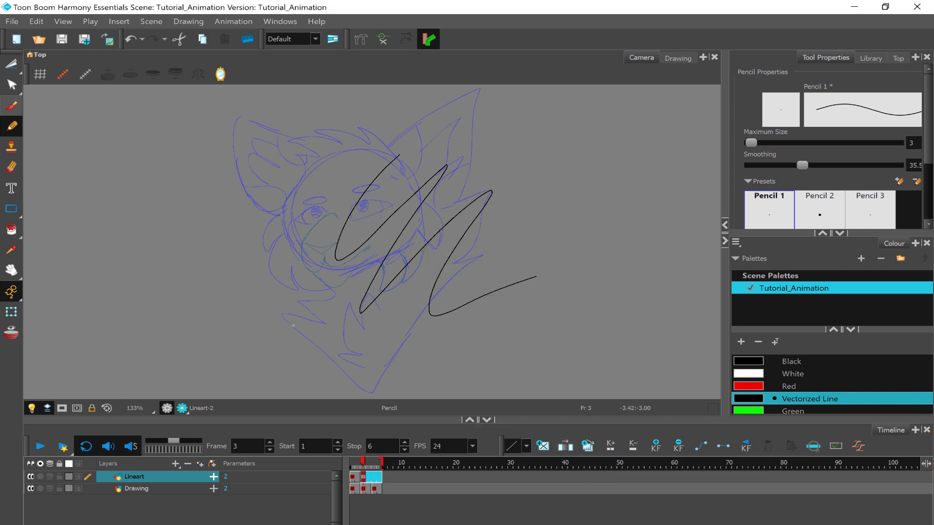
{"action": "key", "text": "XF86MonBrightnessUp"}
{"action": "key", "text": "XF86MonBrightnessUp"}
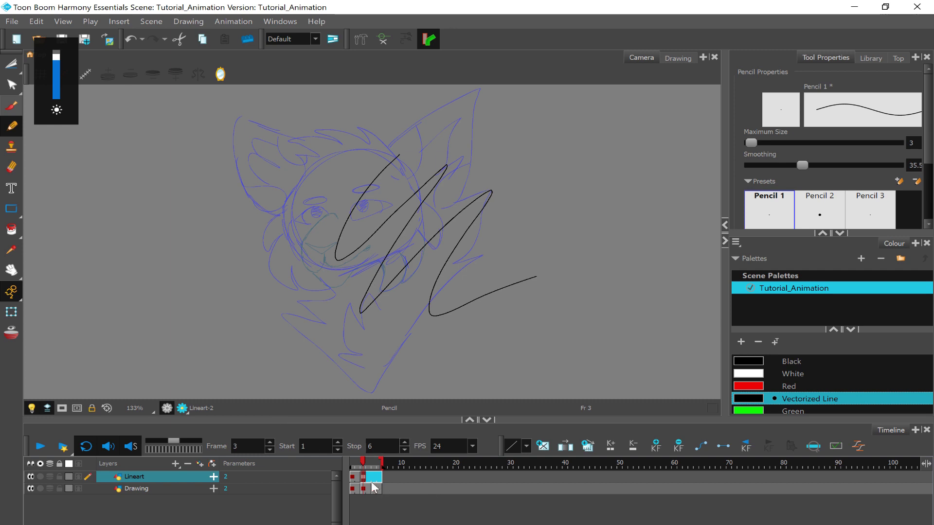
{"action": "left_click", "coordinate": [375, 488]}
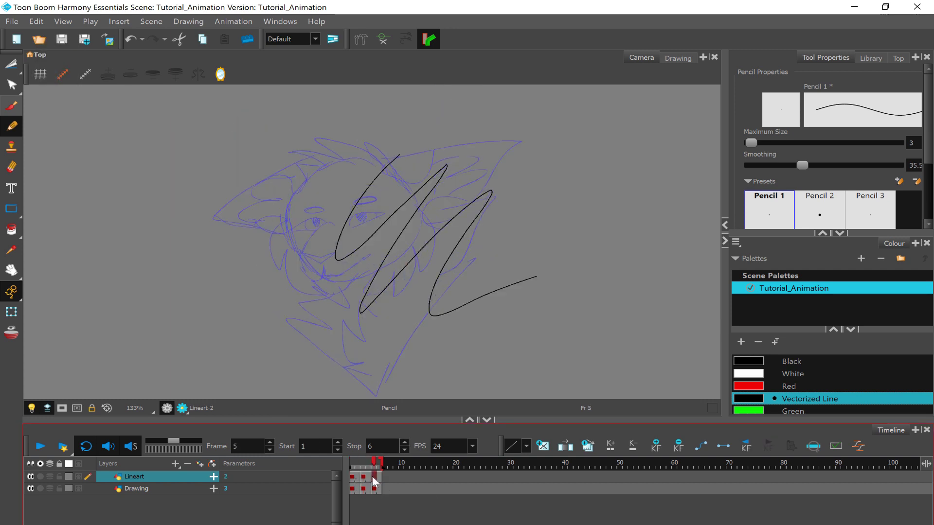
{"action": "left_click", "coordinate": [368, 479]}
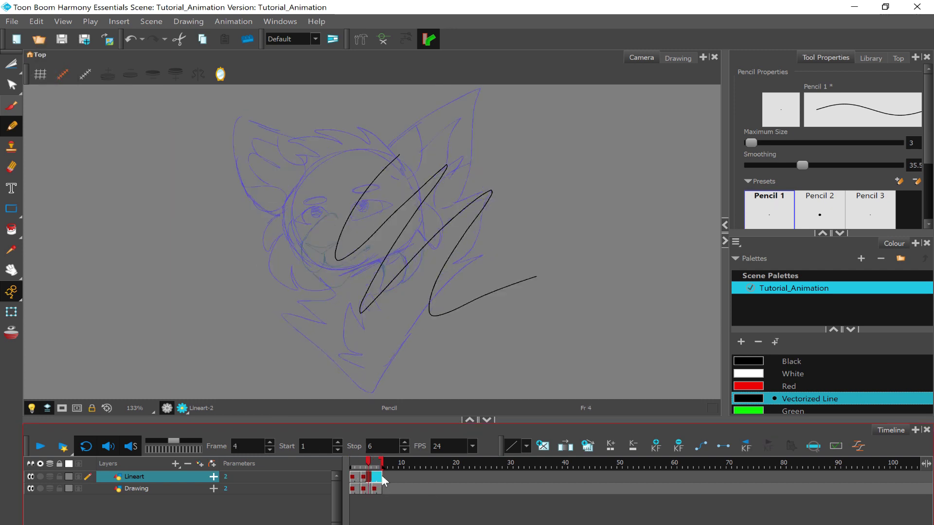
{"action": "key", "text": "Delete"}
Step: Erase the placeholder scribble from the Lineart drawing at frame 3 with the Eraser tool
{"action": "key", "text": "comma"}
{"action": "key", "text": "comma"}
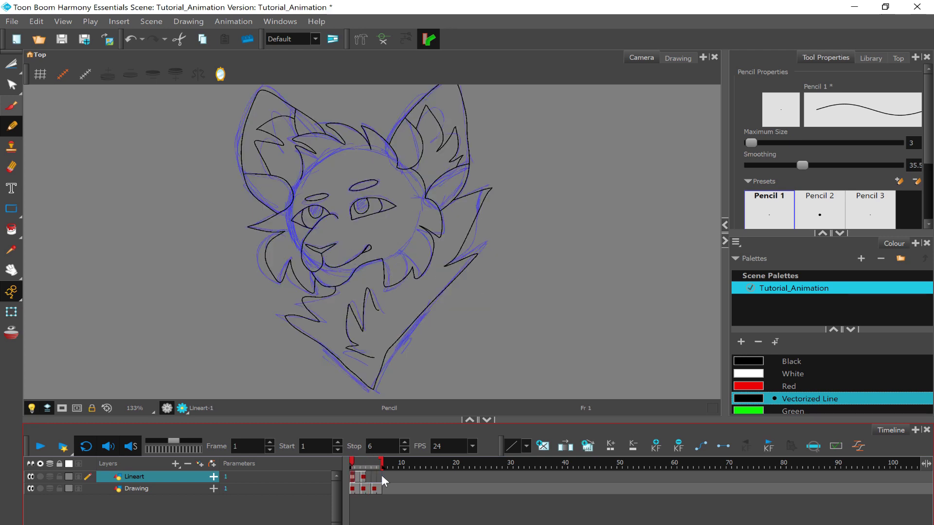
{"action": "key", "text": "period"}
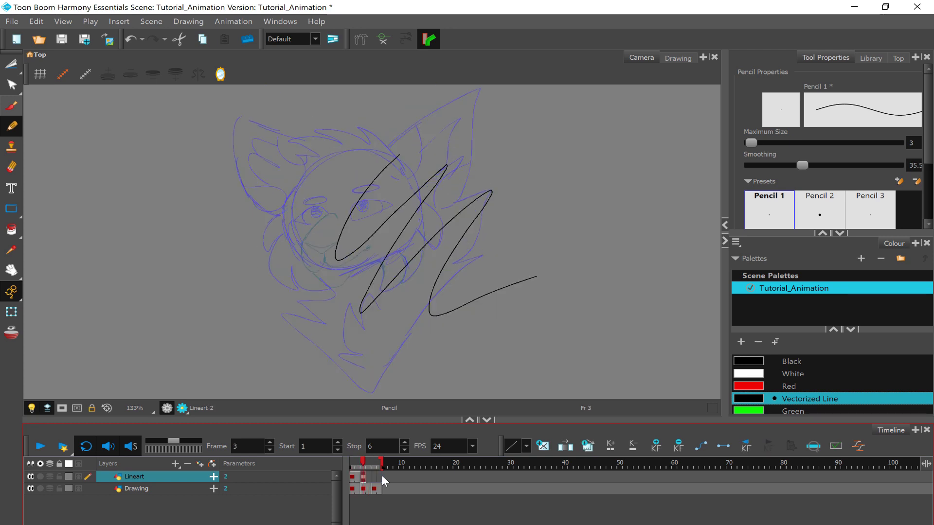
{"action": "key", "text": "alt+e"}
{"action": "mouse_move", "coordinate": [396, 158]}
{"action": "left_mouse_down"}
{"action": "mouse_move", "coordinate": [384, 170]}
{"action": "mouse_move", "coordinate": [465, 145]}
{"action": "mouse_move", "coordinate": [455, 172]}
{"action": "mouse_move", "coordinate": [360, 264]}
{"action": "mouse_move", "coordinate": [367, 292]}
{"action": "mouse_move", "coordinate": [400, 256]}
{"action": "mouse_move", "coordinate": [489, 195]}
{"action": "mouse_move", "coordinate": [430, 308]}
{"action": "mouse_move", "coordinate": [460, 264]}
{"action": "mouse_move", "coordinate": [535, 276]}
{"action": "left_mouse_up"}
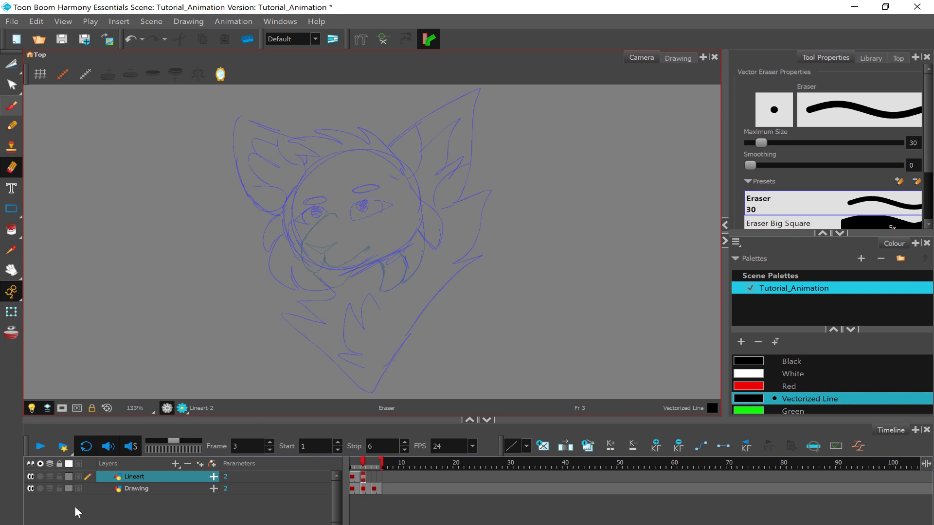
Step: Enable onion skin for the Lineart layer, activate the Pencil tool and hide the Drawing sketch layer
{"action": "left_click", "coordinate": [50, 477]}
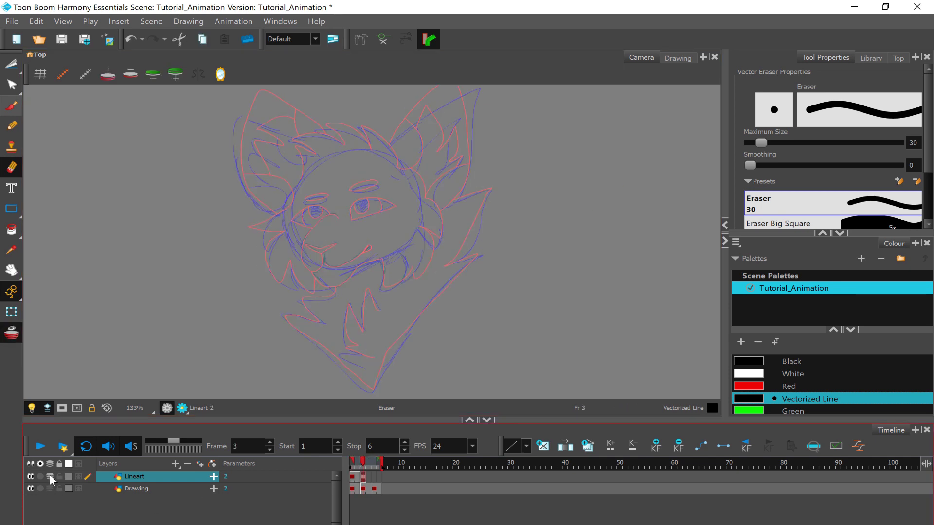
{"action": "left_click", "coordinate": [7, 123]}
{"action": "scroll", "coordinate": [492, 120], "scroll_direction": "up", "scroll_amount": 3}
{"action": "scroll", "coordinate": [492, 120], "scroll_direction": "down", "scroll_amount": 2}
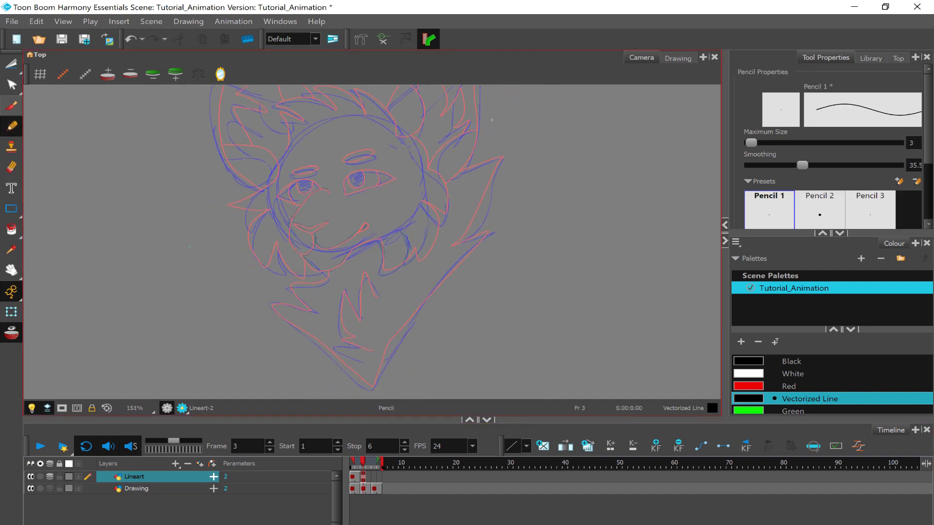
{"action": "left_click", "coordinate": [31, 488]}
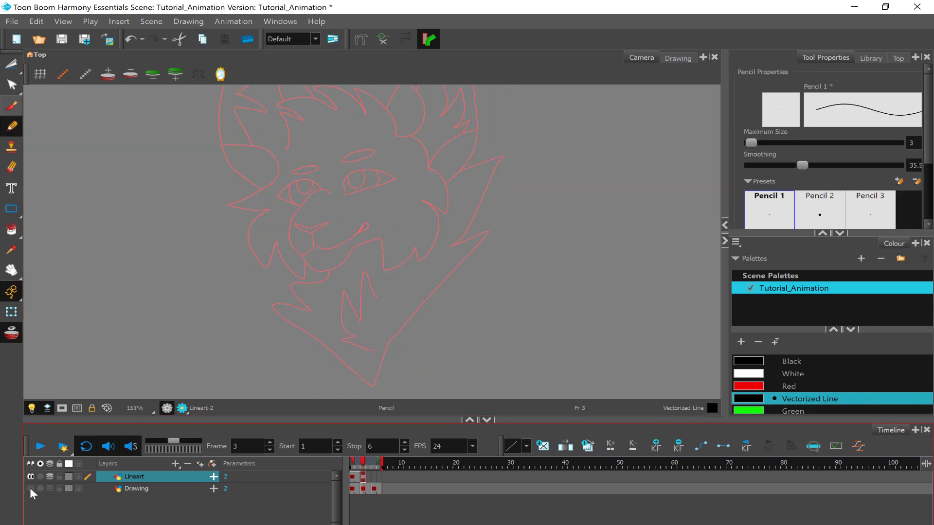
{"action": "scroll", "coordinate": [130, 301], "scroll_direction": "down", "scroll_amount": 1}
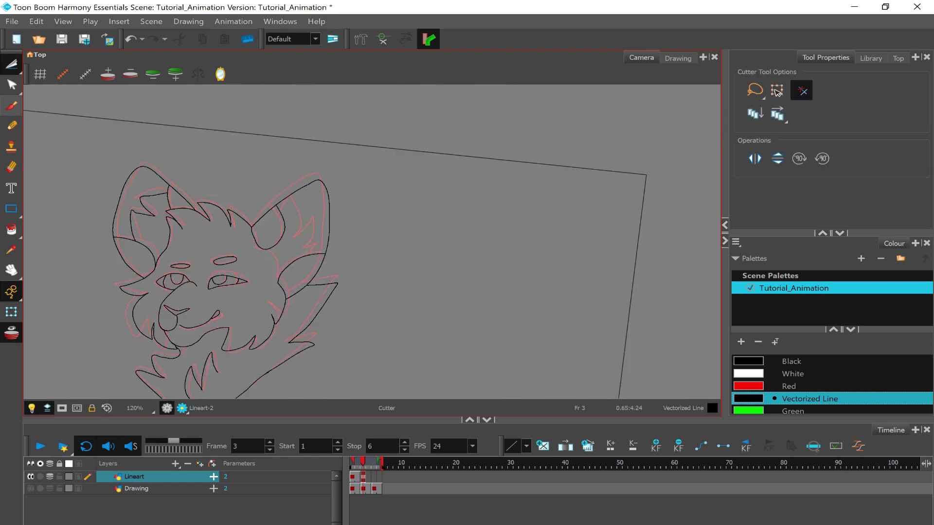
Step: Flip back and forth through the Lineart frames to compare the inked drawings at frames 1, 3 and 5
{"action": "right_click", "coordinate": [112, 488]}
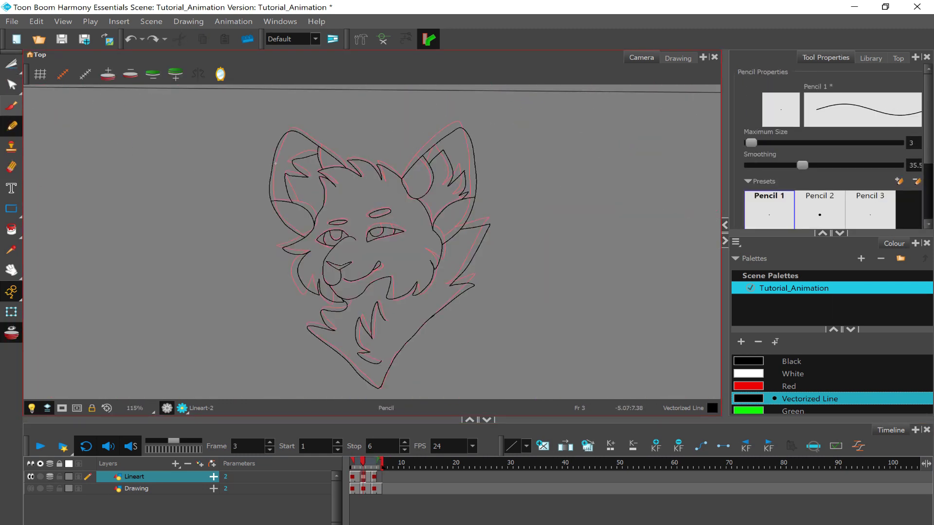
{"action": "key", "text": "period"}
{"action": "key", "text": "period"}
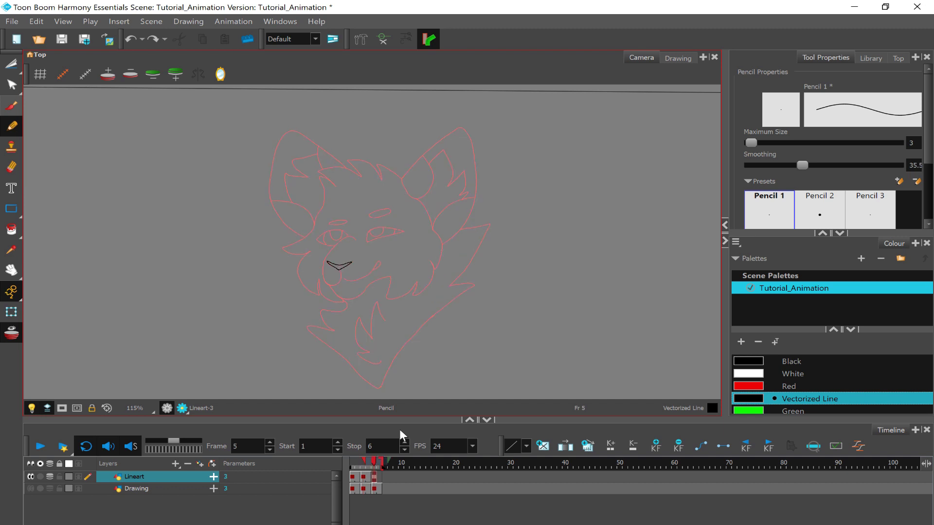
{"action": "key", "text": "comma"}
{"action": "key", "text": "comma"}
{"action": "key", "text": "comma"}
{"action": "key", "text": "comma"}
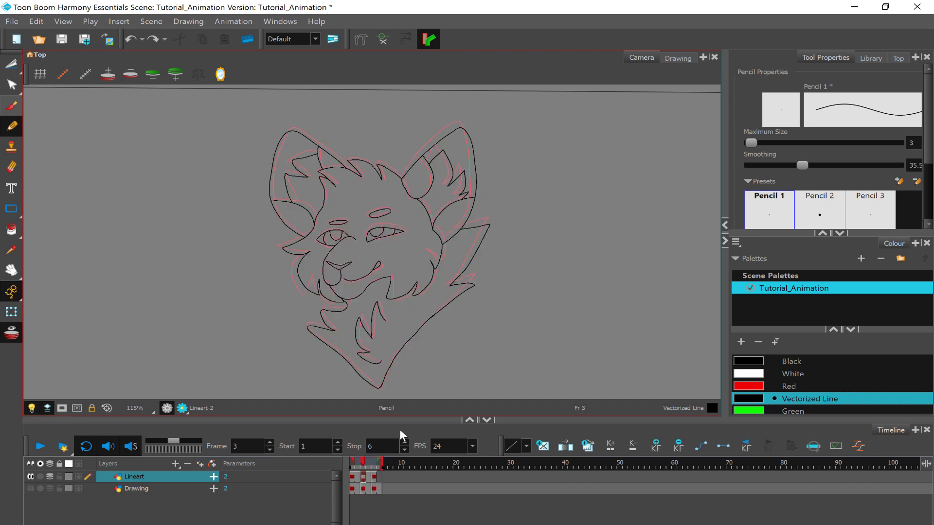
{"action": "key", "text": "period"}
{"action": "key", "text": "period"}
{"action": "key", "text": "period"}
{"action": "key", "text": "period"}
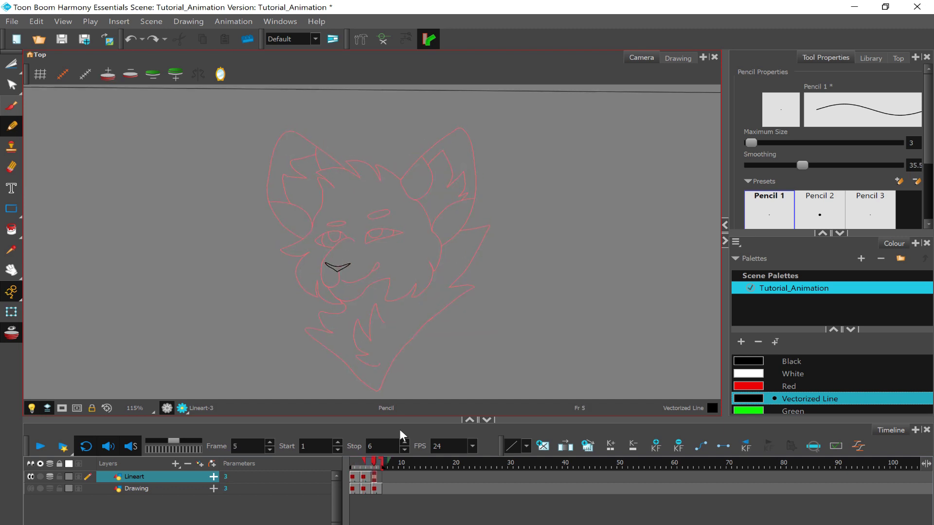
Step: Extend the end of the scene to frame 16 in the timeline
{"action": "scroll", "coordinate": [585, 147], "scroll_direction": "up", "scroll_amount": 1}
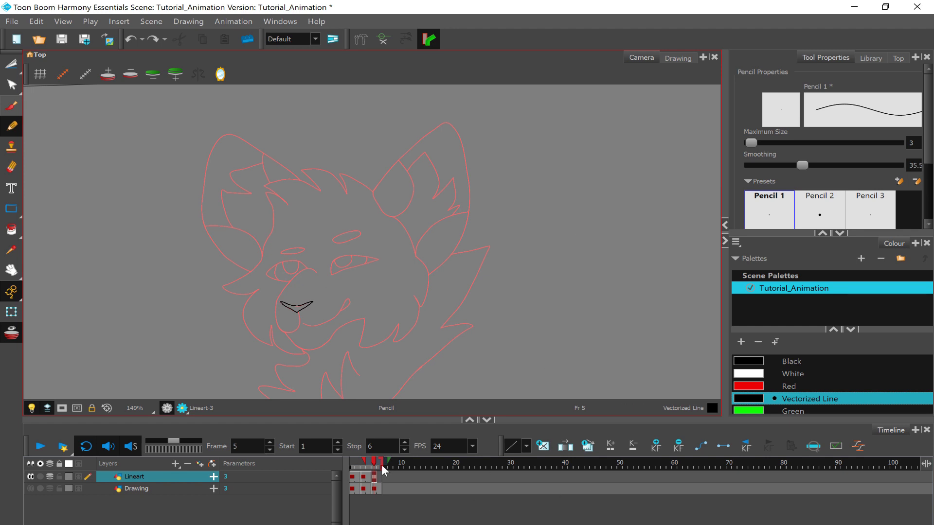
{"action": "left_click_drag", "start_coordinate": [381, 461], "coordinate": [438, 471]}
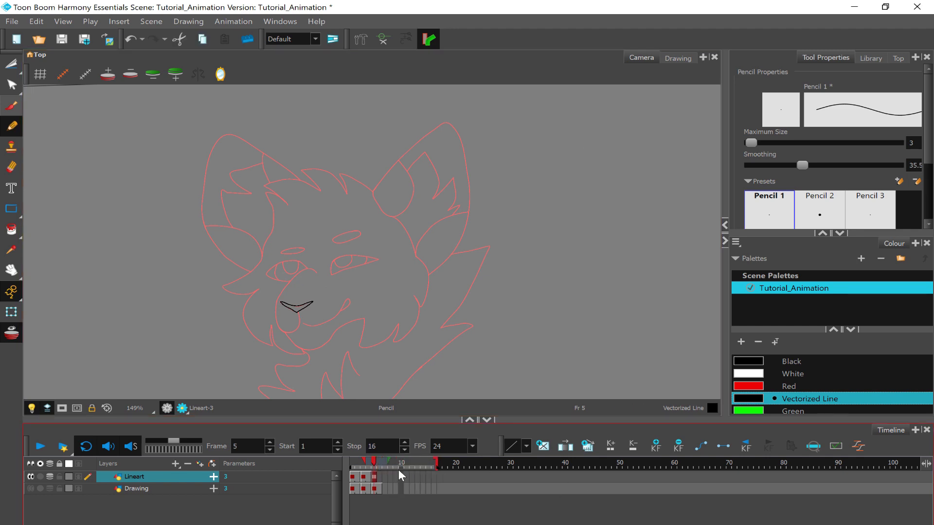
Step: Save the scene, return to the Lineart drawing at frame 5 and turn off onion skin
{"action": "key", "text": "ctrl+s"}
{"action": "left_click", "coordinate": [380, 478]}
{"action": "left_click", "coordinate": [406, 477]}
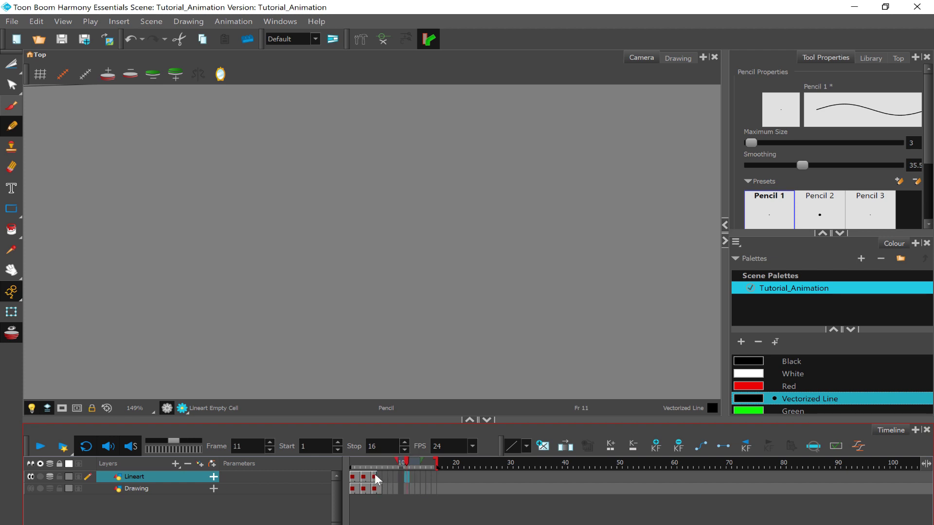
{"action": "left_click", "coordinate": [374, 477]}
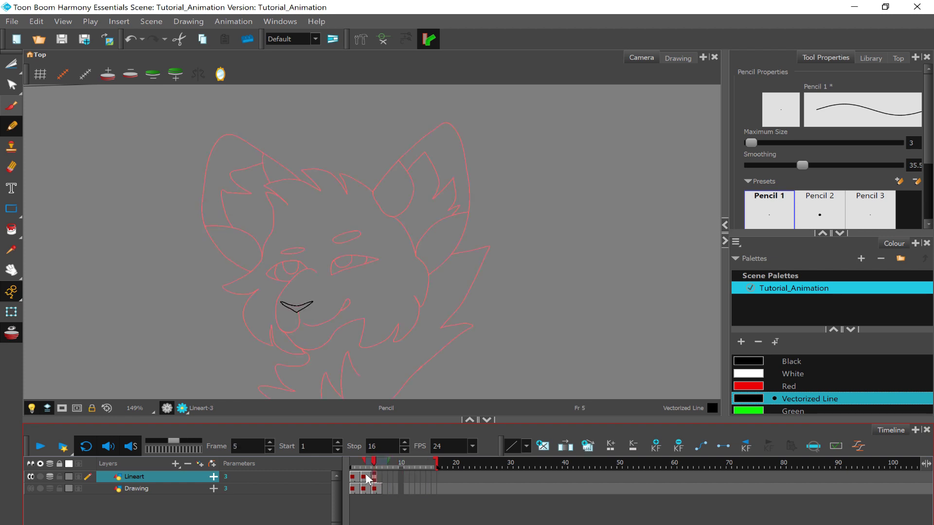
{"action": "key", "text": "alt+o"}
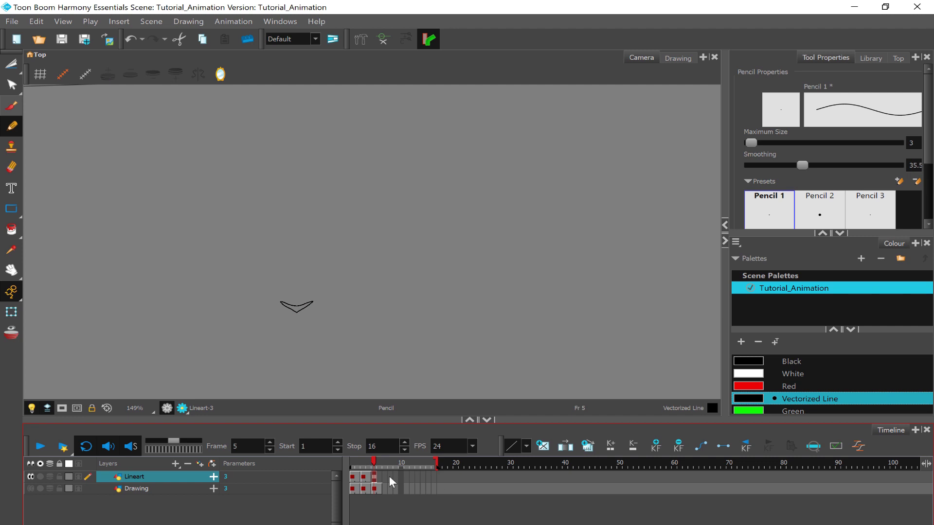
Step: Copy the Lineart cell at frame 3, paste it at frame 10 and compare the two frames
{"action": "left_click", "coordinate": [364, 479]}
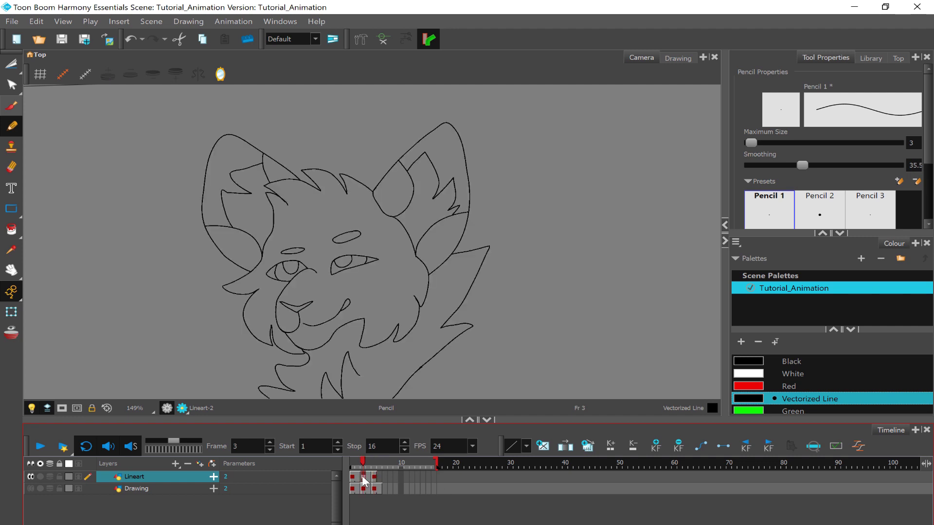
{"action": "scroll", "coordinate": [513, 176], "scroll_direction": "down", "scroll_amount": 3}
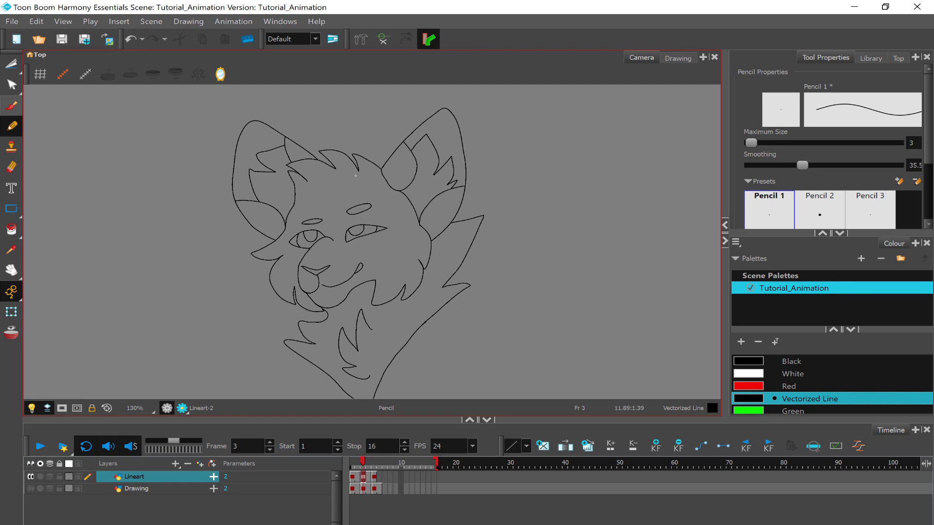
{"action": "right_click", "coordinate": [366, 479]}
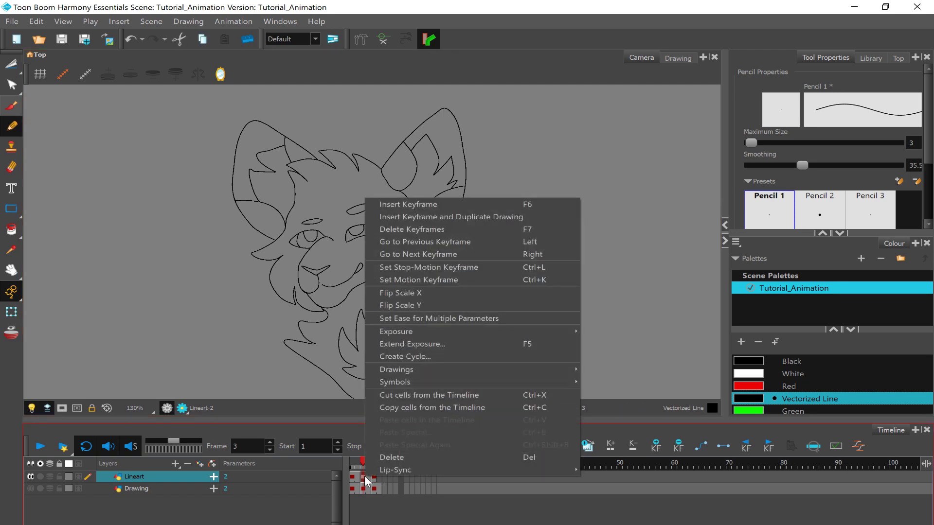
{"action": "left_click", "coordinate": [454, 408]}
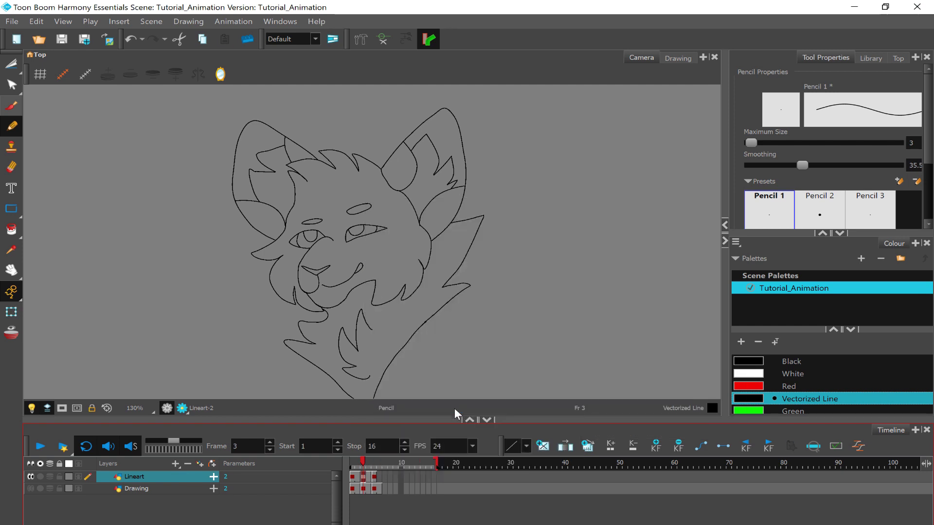
{"action": "left_click", "coordinate": [402, 474]}
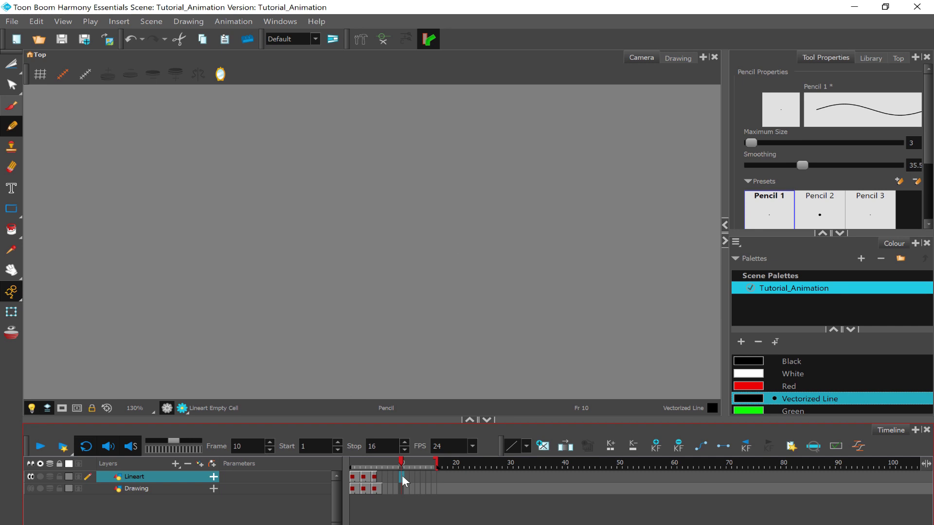
{"action": "right_click", "coordinate": [402, 475]}
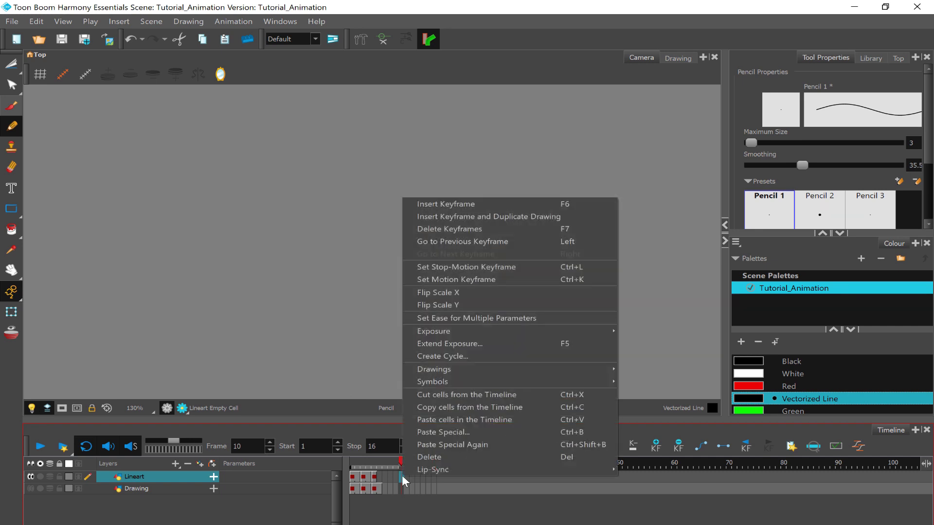
{"action": "left_click", "coordinate": [468, 421]}
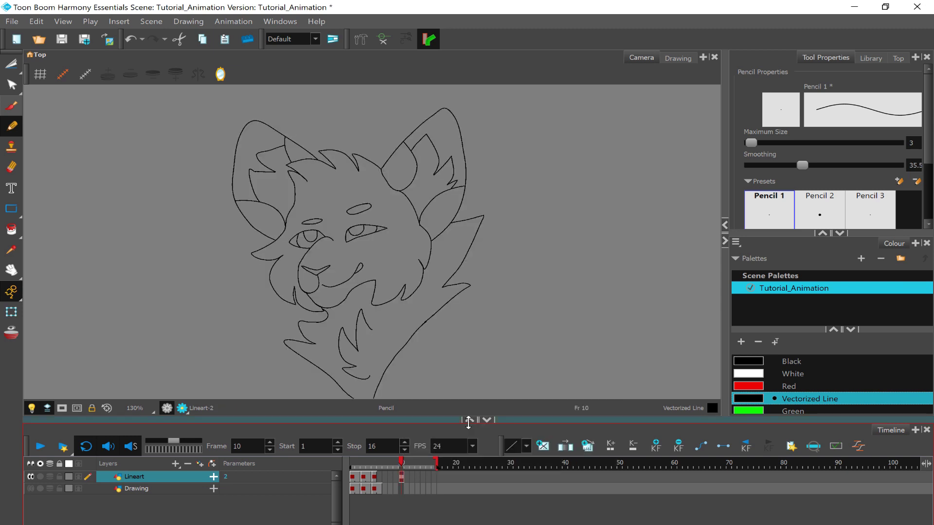
{"action": "left_click", "coordinate": [365, 477]}
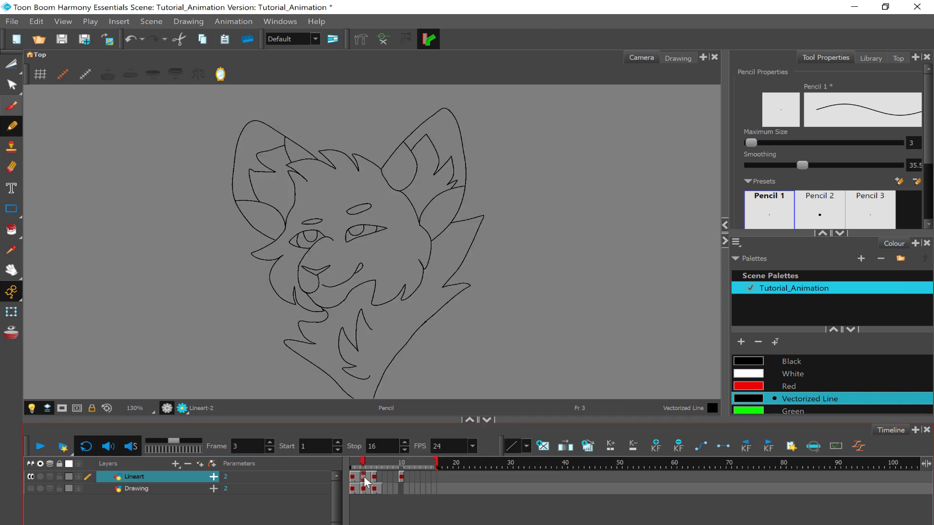
{"action": "left_click", "coordinate": [402, 476]}
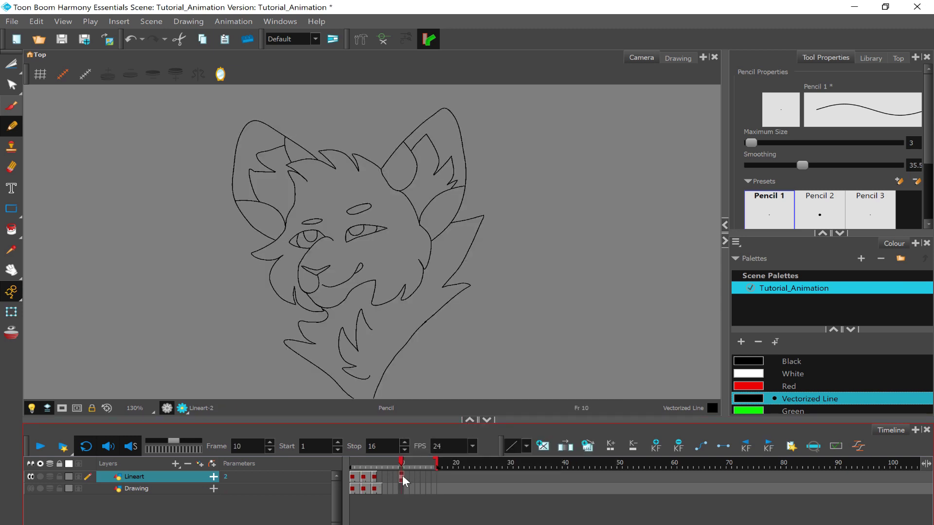
{"action": "left_click", "coordinate": [362, 476]}
{"action": "left_click", "coordinate": [401, 476]}
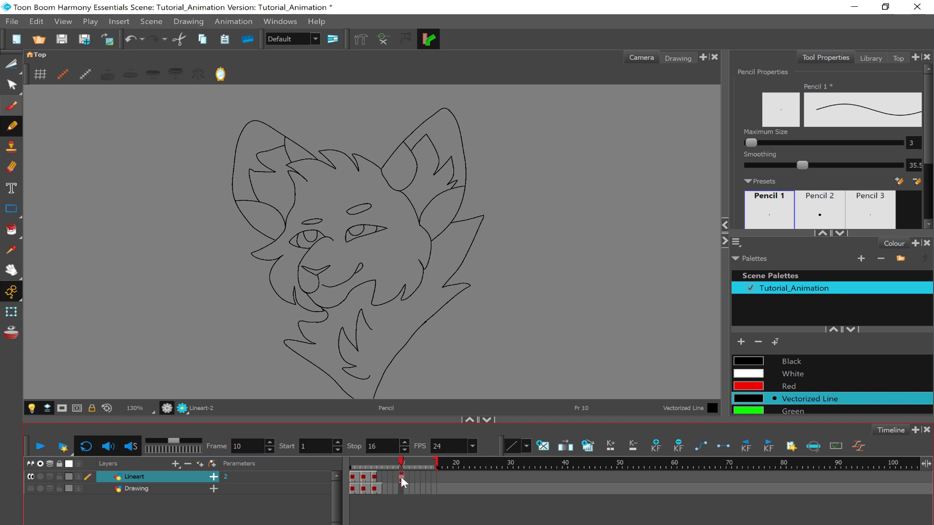
Step: Draw a long diagonal test line across the Lineart drawing at frame 3, compare it with frame 10, and undo the line
{"action": "left_click", "coordinate": [363, 478]}
{"action": "left_click_drag", "start_coordinate": [605, 137], "coordinate": [259, 392]}
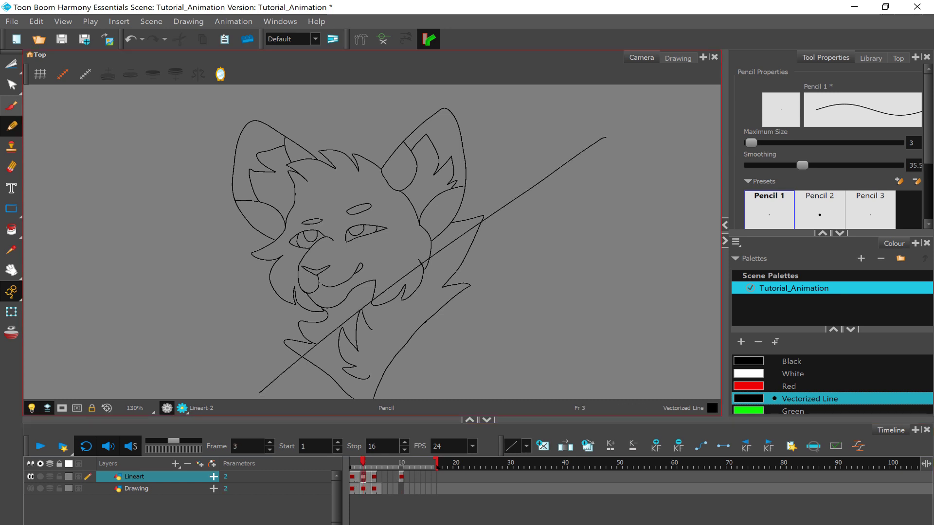
{"action": "left_click", "coordinate": [402, 477]}
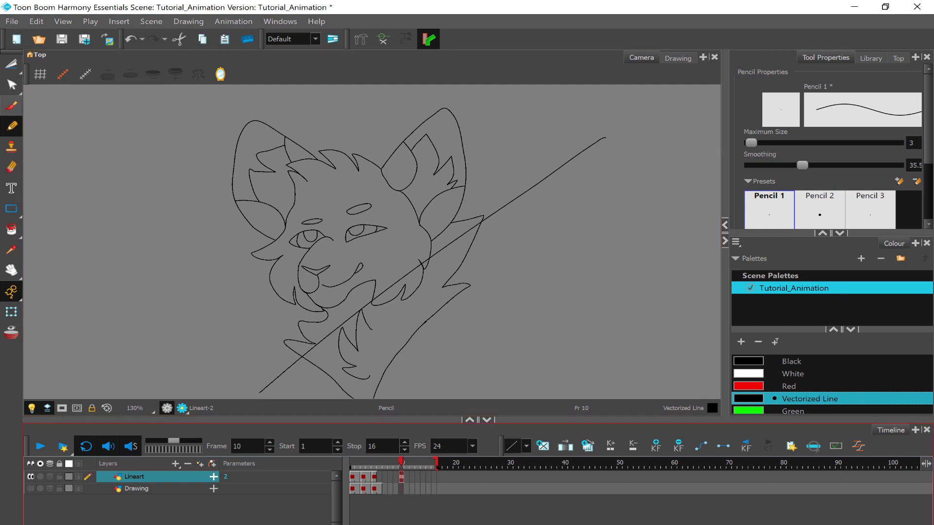
{"action": "left_click", "coordinate": [363, 477]}
{"action": "left_click", "coordinate": [401, 478]}
{"action": "left_click", "coordinate": [365, 479]}
{"action": "left_click", "coordinate": [131, 39]}
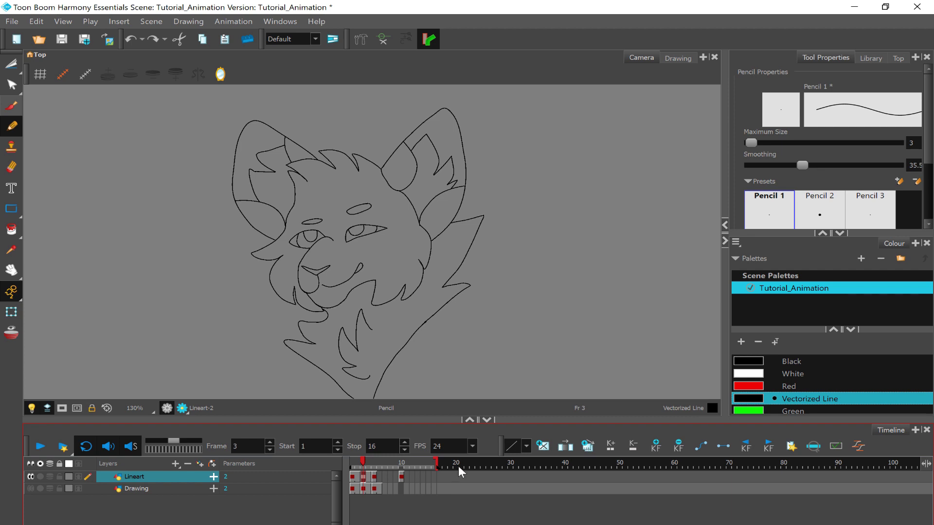
Step: Duplicate the Lineart drawing at frame 10 and compare it with frame 3
{"action": "left_click", "coordinate": [402, 477]}
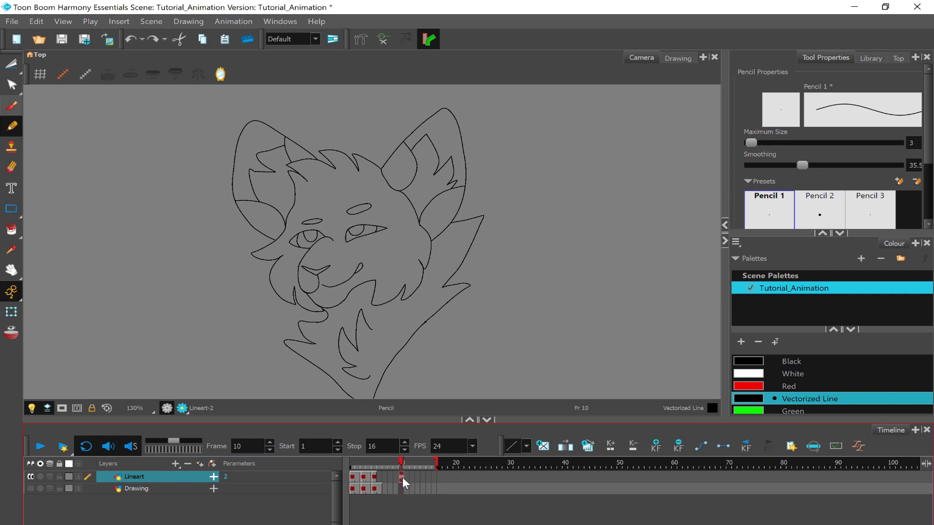
{"action": "left_click", "coordinate": [587, 446]}
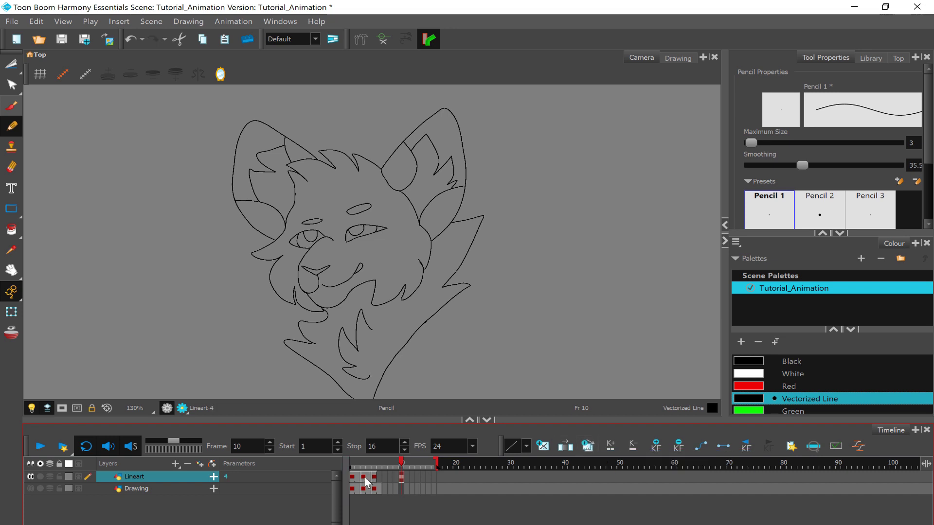
{"action": "left_click", "coordinate": [364, 477]}
{"action": "left_click", "coordinate": [404, 476]}
Step: Scribble a zigzag test stroke beside the head on the Lineart drawing at frame 10 and check frame 3 against it
{"action": "mouse_move", "coordinate": [399, 311]}
{"action": "left_mouse_down"}
{"action": "mouse_move", "coordinate": [482, 392]}
{"action": "mouse_move", "coordinate": [644, 272]}
{"action": "left_mouse_up"}
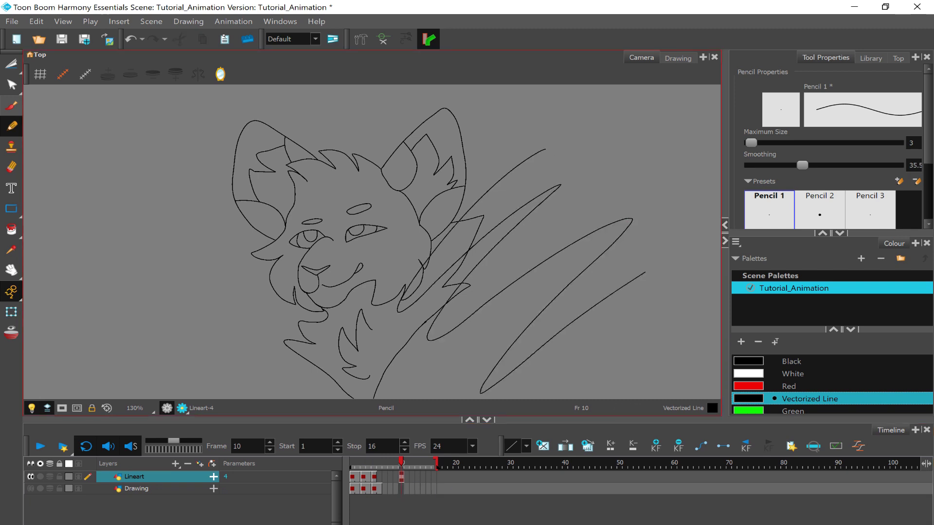
{"action": "left_click", "coordinate": [364, 476]}
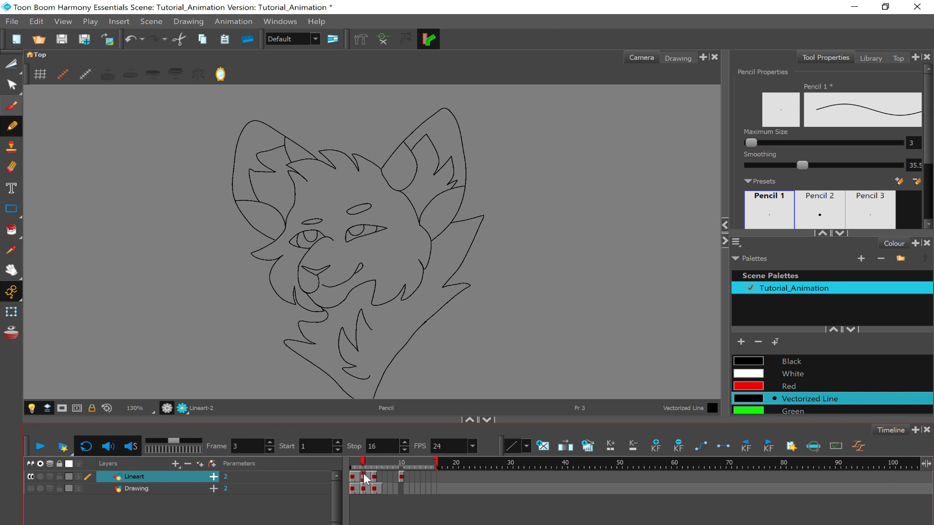
{"action": "left_click", "coordinate": [401, 477]}
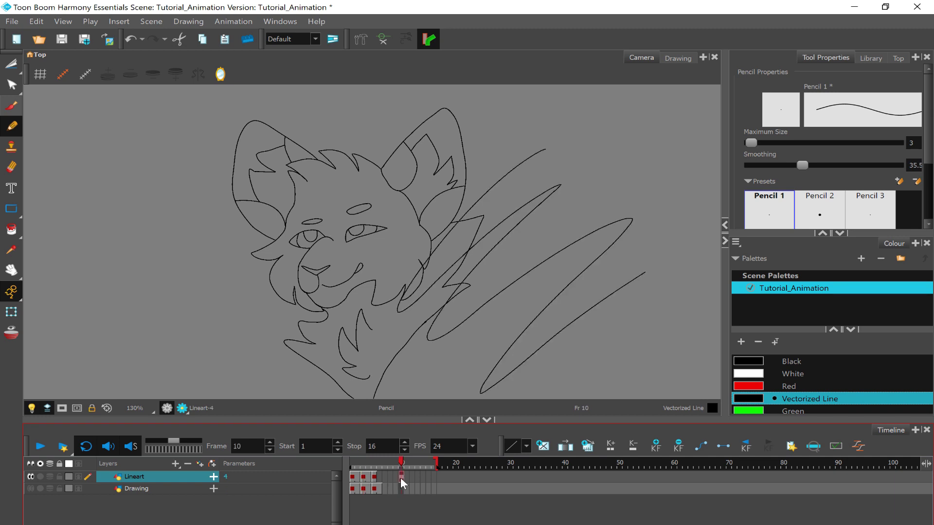
Step: Delete the scribbled-over drawing cell at frame 10 of the Lineart layer
{"action": "right_click", "coordinate": [401, 477]}
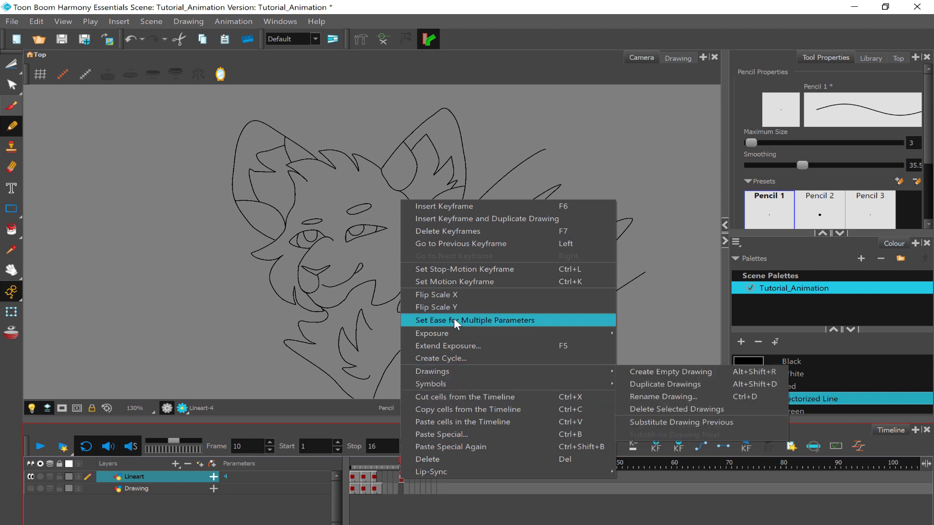
{"action": "left_click", "coordinate": [442, 459]}
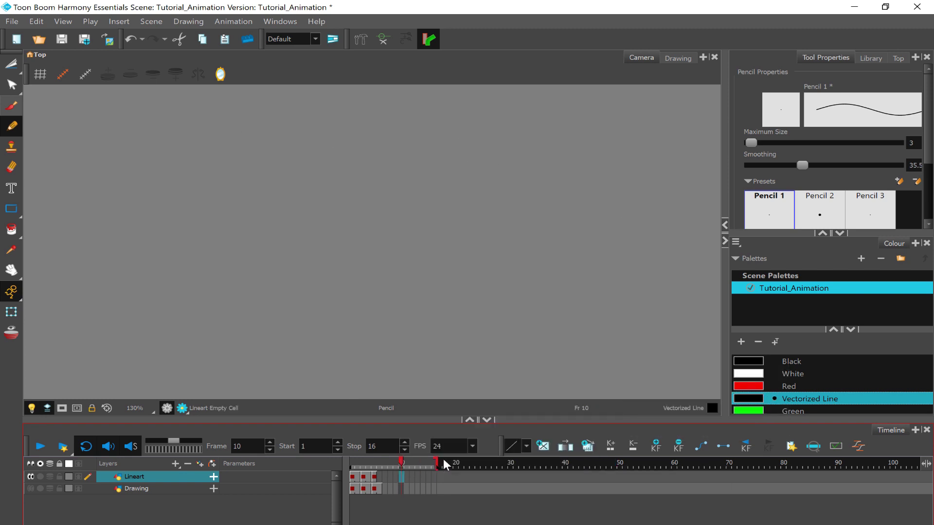
Step: Copy the eyebrow above the right-hand eye from the frame 4 drawing into frame 5 of Lineart, with onion skin enabled on the layer
{"action": "left_click", "coordinate": [376, 473]}
{"action": "left_click", "coordinate": [368, 477]}
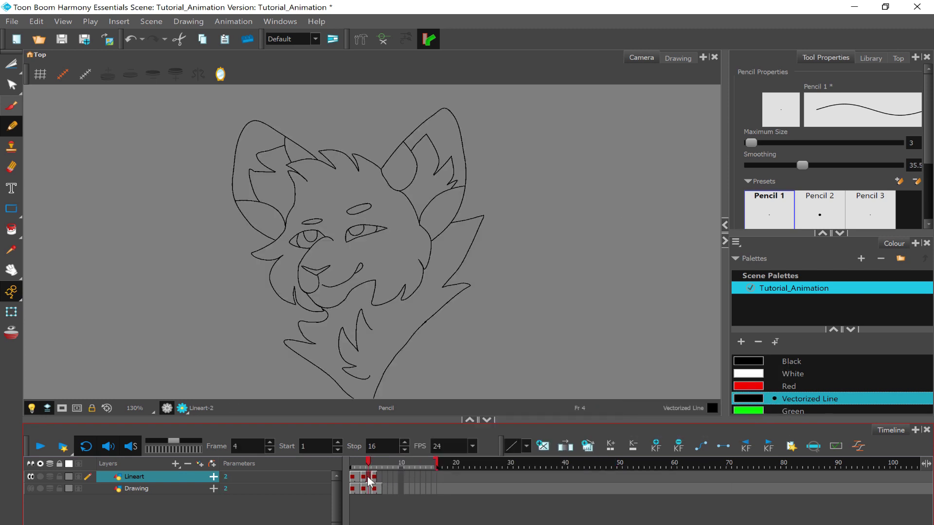
{"action": "left_click", "coordinate": [11, 63]}
{"action": "scroll", "coordinate": [352, 187], "scroll_direction": "up", "scroll_amount": 3}
{"action": "scroll", "coordinate": [547, 155], "scroll_direction": "up", "scroll_amount": 2}
{"action": "left_click", "coordinate": [11, 64]}
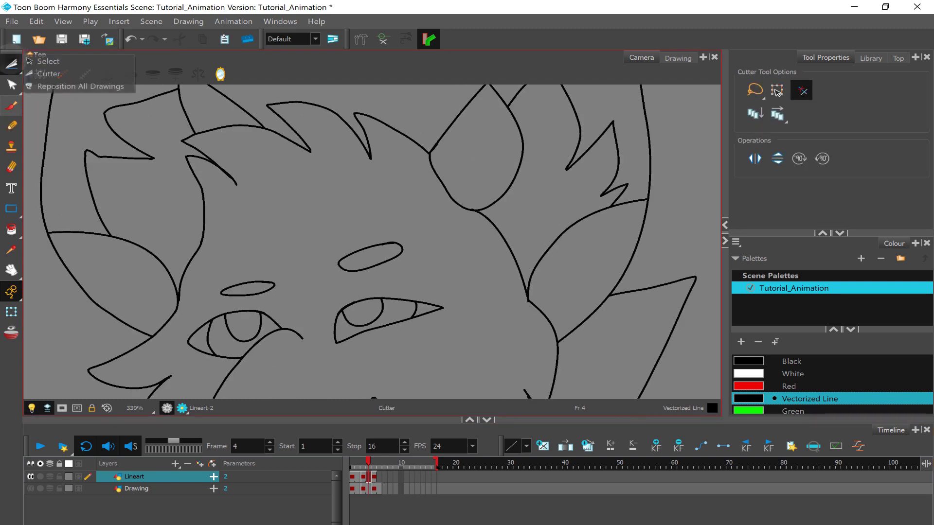
{"action": "left_click", "coordinate": [39, 61]}
{"action": "scroll", "coordinate": [131, 244], "scroll_direction": "up", "scroll_amount": 3}
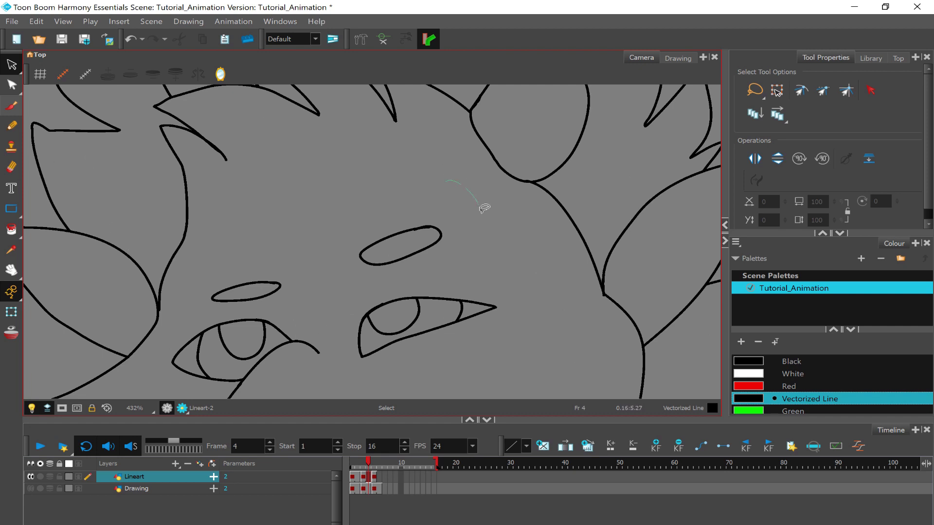
{"action": "mouse_move", "coordinate": [484, 210]}
{"action": "left_mouse_down"}
{"action": "mouse_move", "coordinate": [344, 206]}
{"action": "mouse_move", "coordinate": [495, 231]}
{"action": "left_mouse_up"}
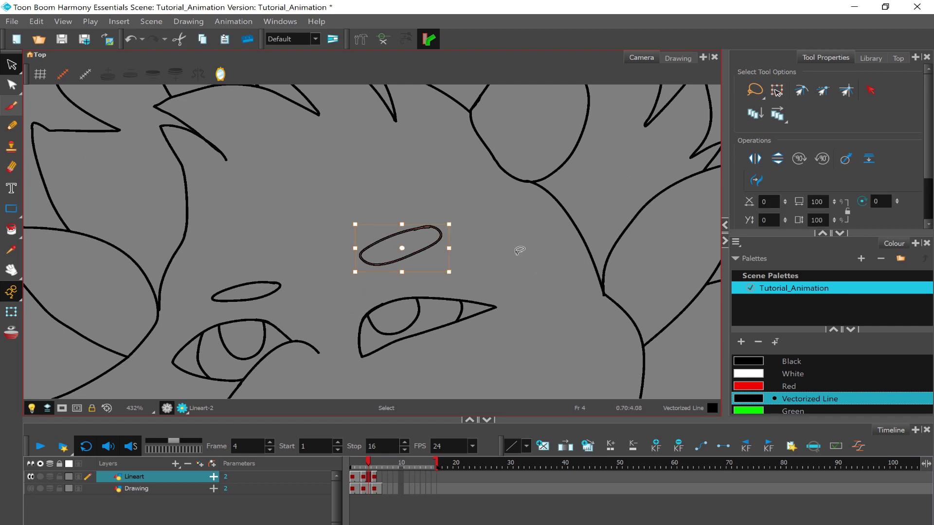
{"action": "left_click", "coordinate": [372, 475]}
{"action": "left_click", "coordinate": [48, 476]}
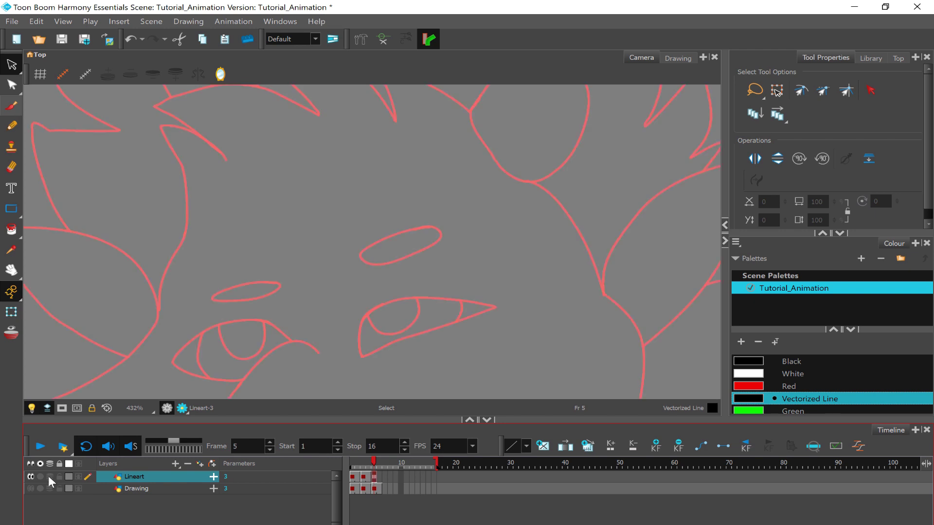
{"action": "key", "text": "ctrl+v"}
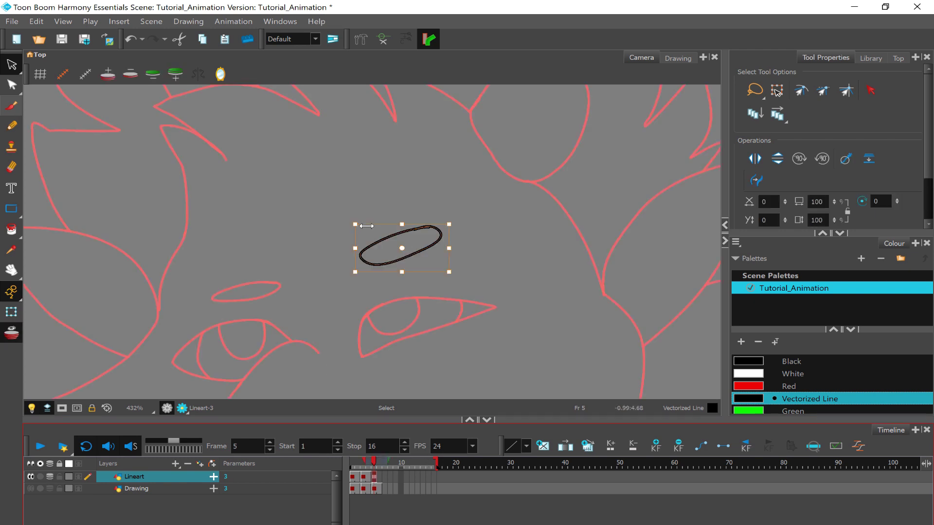
Step: Move the pasted right-hand eyebrow on frame 5 slightly below its onion-skinned outline and deselect it
{"action": "left_click", "coordinate": [402, 258]}
{"action": "left_click", "coordinate": [397, 236]}
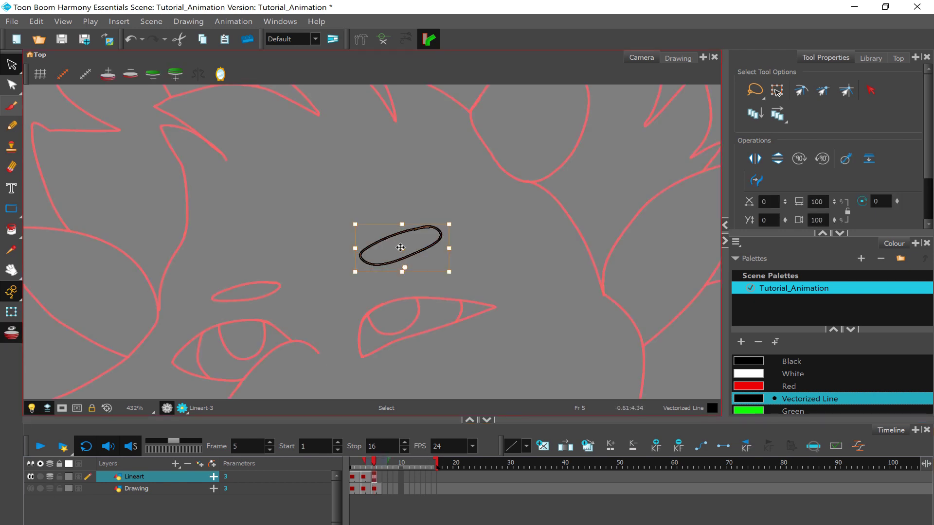
{"action": "left_click", "coordinate": [402, 252]}
{"action": "left_click_drag", "start_coordinate": [398, 253], "coordinate": [397, 257]}
{"action": "left_click", "coordinate": [496, 227]}
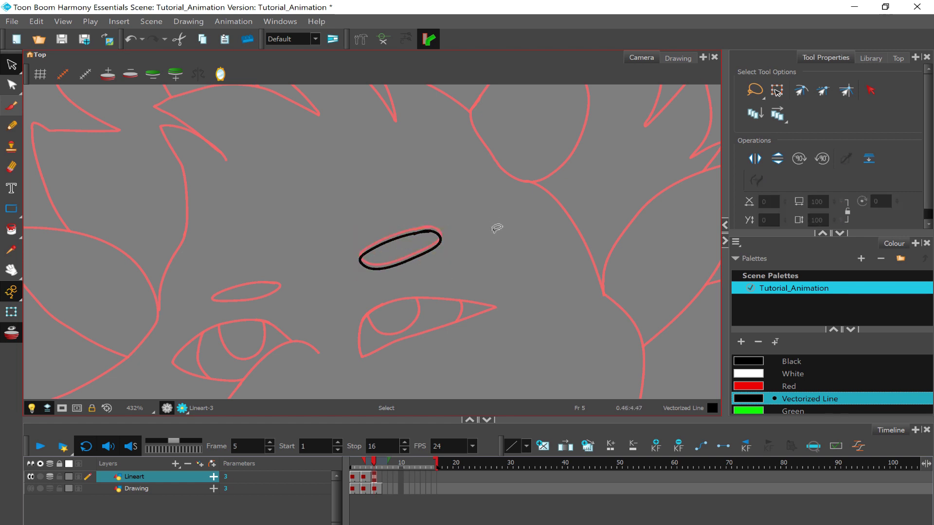
Step: Copy the eyebrow above the left-hand eye from the frame 3 drawing and paste it into frame 5 of Lineart
{"action": "scroll", "coordinate": [309, 183], "scroll_direction": "down", "scroll_amount": 5}
{"action": "key", "text": "shift+comma"}
{"action": "key", "text": "period"}
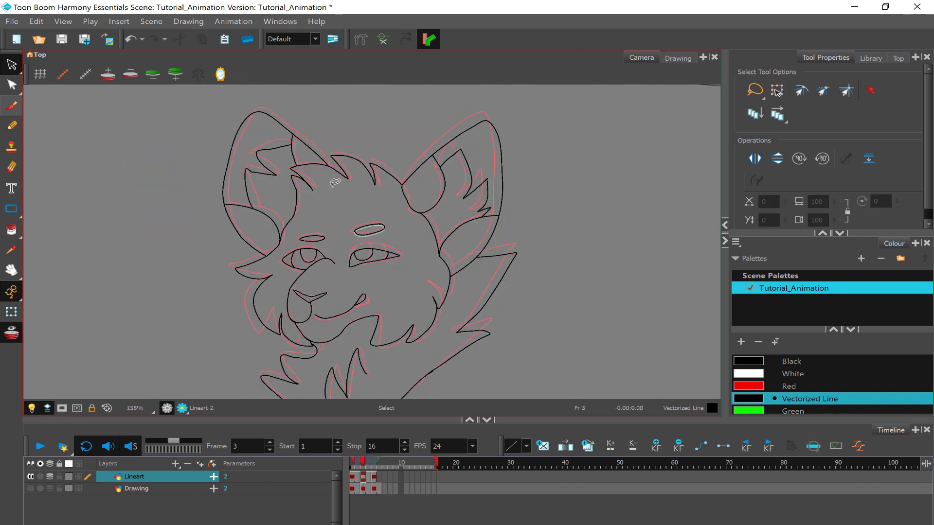
{"action": "key", "text": "period"}
{"action": "scroll", "coordinate": [335, 183], "scroll_direction": "up", "scroll_amount": 6}
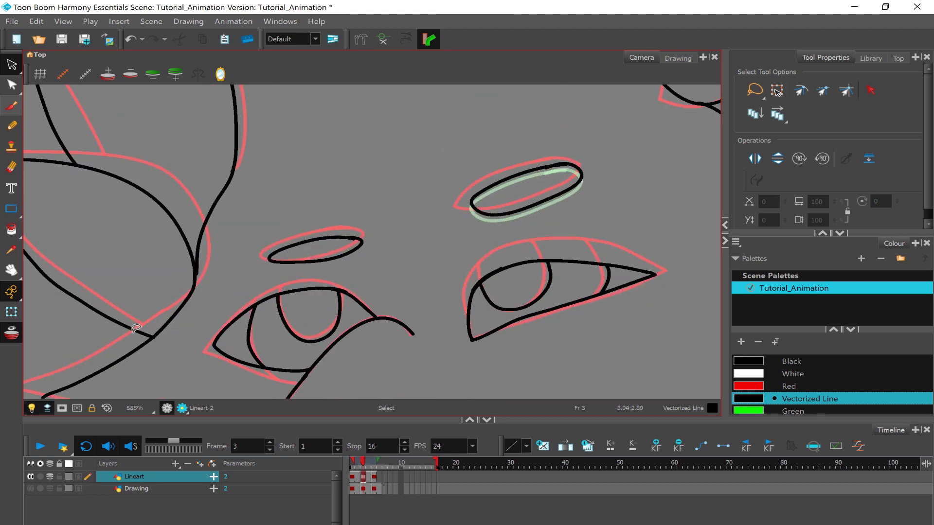
{"action": "mouse_move", "coordinate": [398, 253]}
{"action": "left_mouse_down"}
{"action": "mouse_move", "coordinate": [259, 253]}
{"action": "mouse_move", "coordinate": [405, 195]}
{"action": "left_mouse_up"}
{"action": "scroll", "coordinate": [331, 267], "scroll_direction": "down", "scroll_amount": 5}
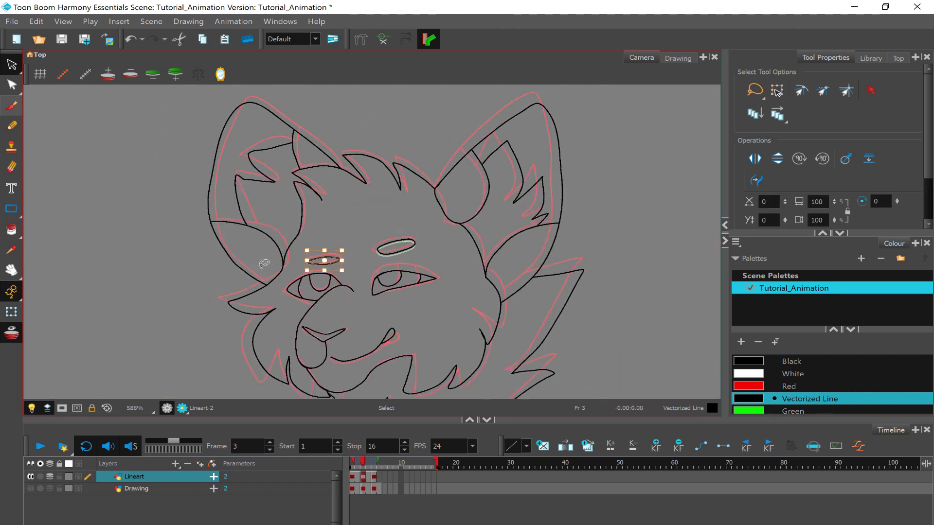
{"action": "left_click", "coordinate": [34, 23]}
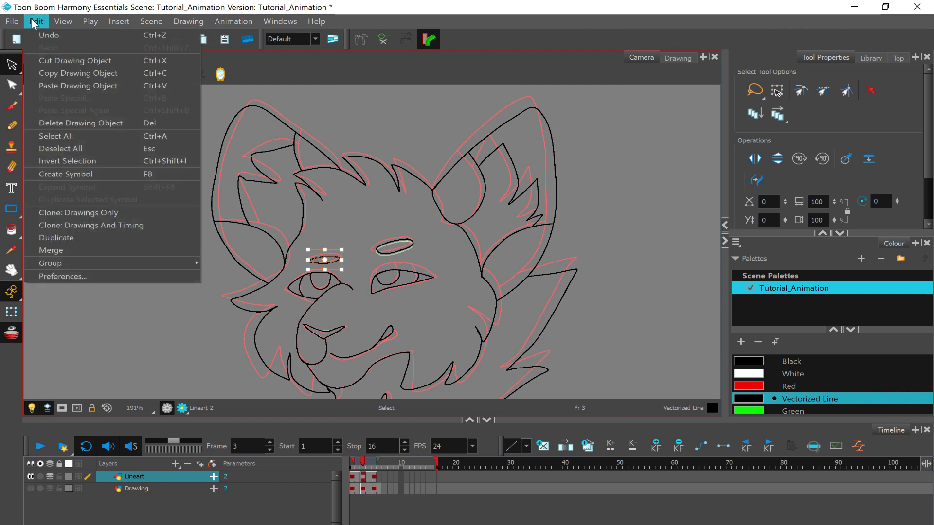
{"action": "left_click", "coordinate": [96, 73]}
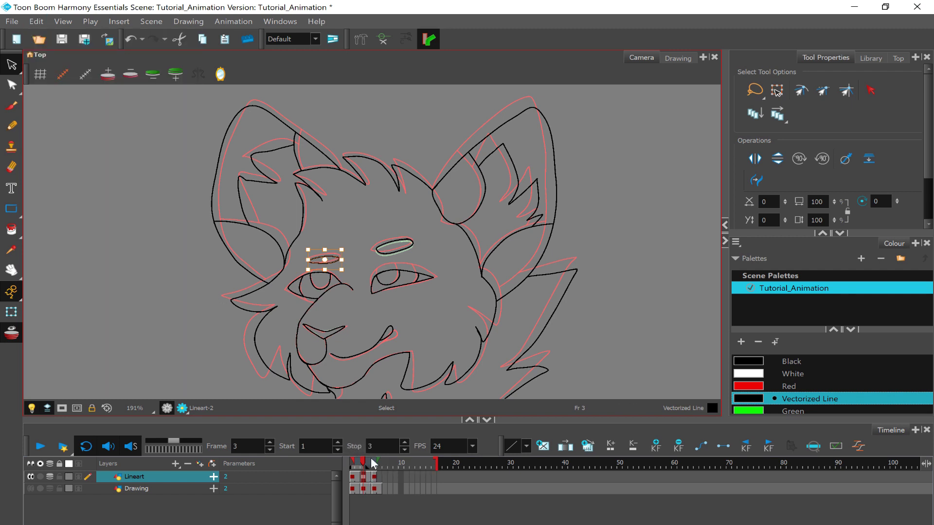
{"action": "left_click", "coordinate": [375, 473]}
{"action": "key", "text": "ctrl+v"}
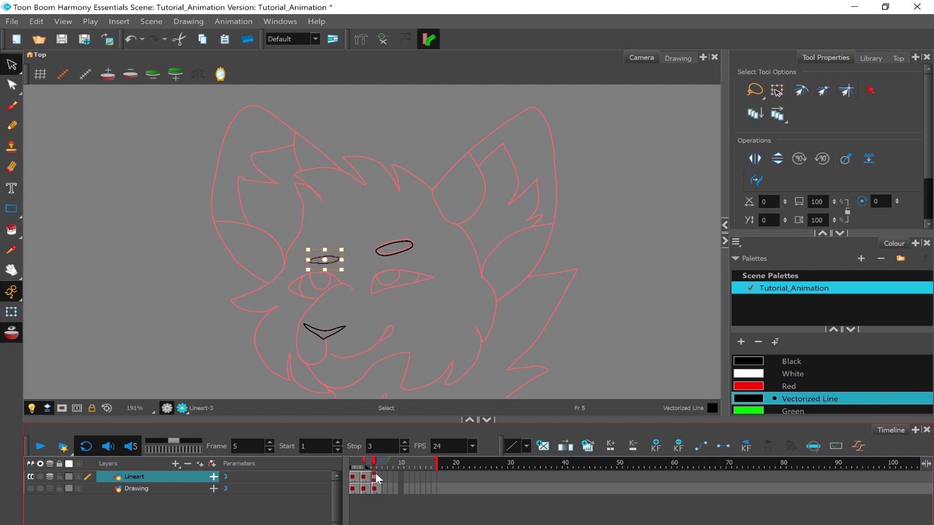
Step: Move the pasted left-hand eyebrow on frame 5 slightly below its onion-skinned outline and deselect it
{"action": "left_click", "coordinate": [35, 21]}
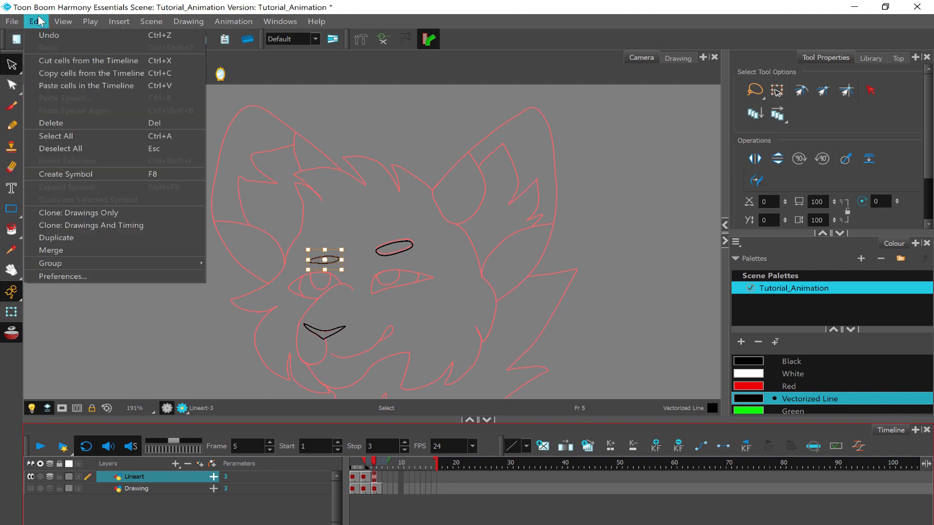
{"action": "left_click", "coordinate": [340, 246]}
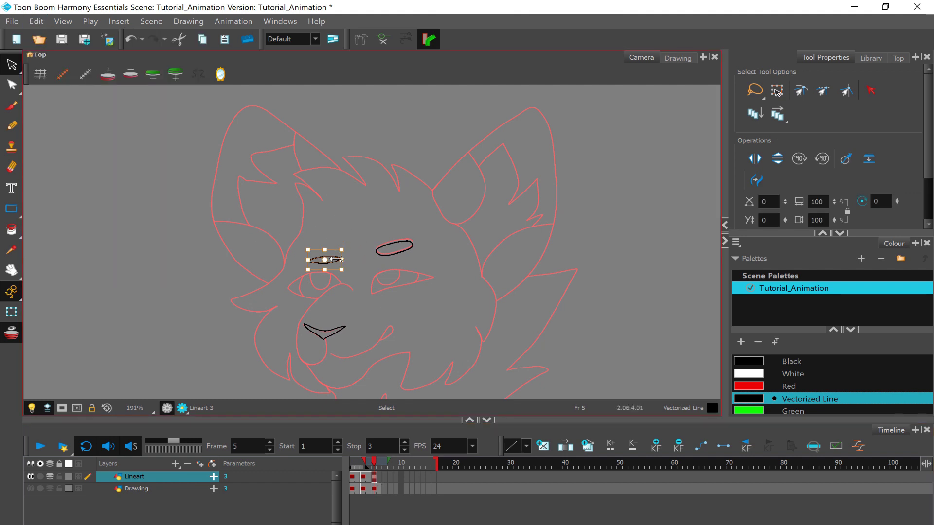
{"action": "left_click_drag", "start_coordinate": [329, 265], "coordinate": [325, 262]}
{"action": "left_click", "coordinate": [339, 216]}
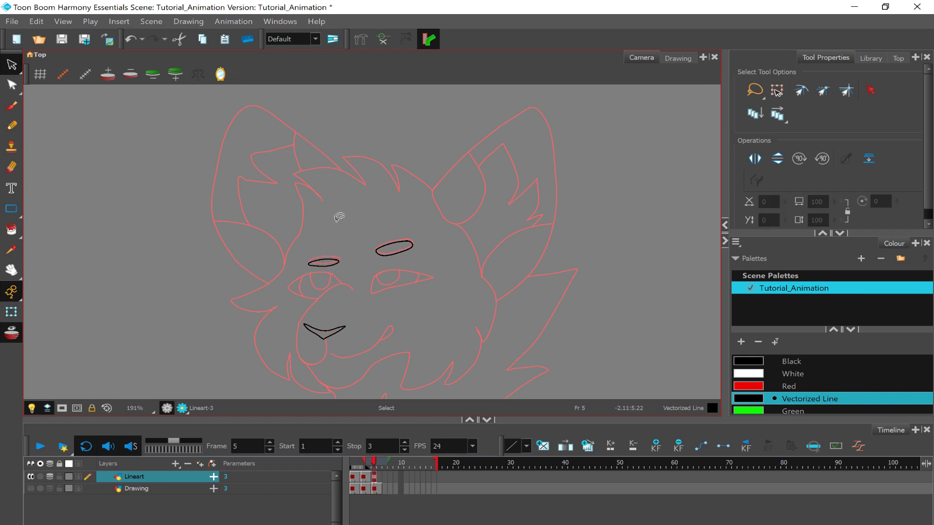
{"action": "key", "text": "Return"}
{"action": "left_click", "coordinate": [363, 477]}
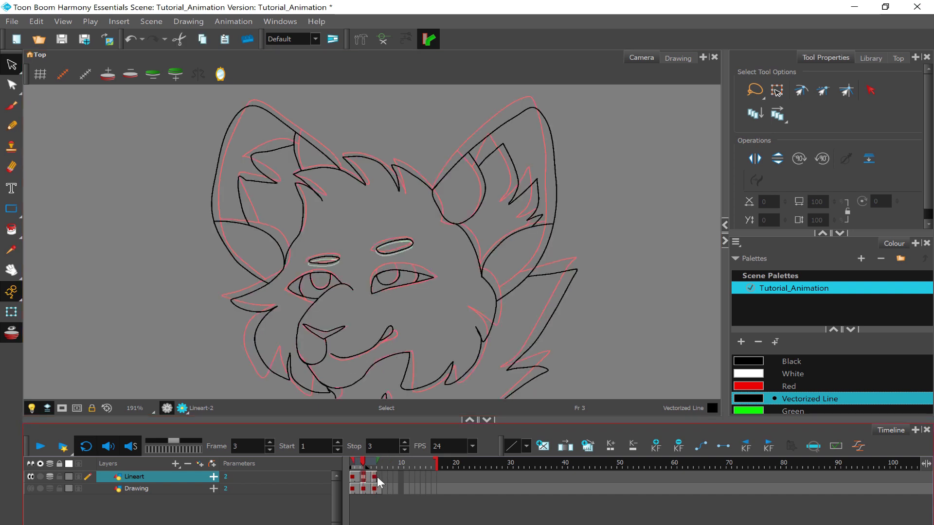
{"action": "left_click", "coordinate": [375, 477]}
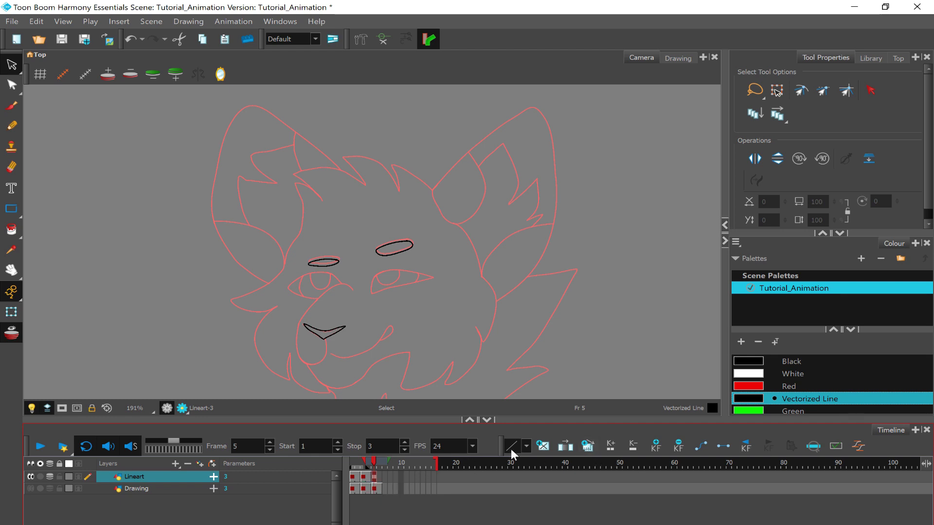
{"action": "left_click", "coordinate": [585, 444]}
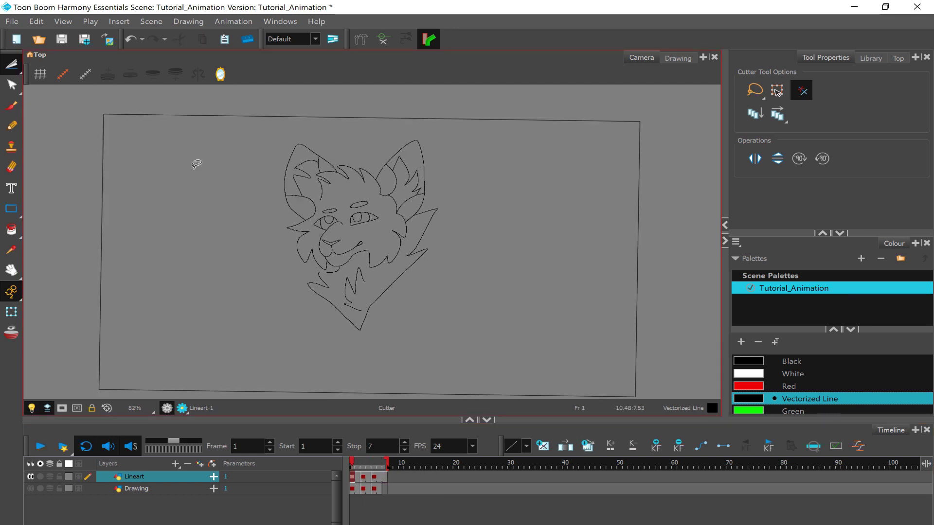
{"action": "left_click_drag", "start_coordinate": [564, 186], "coordinate": [583, 177]}
{"action": "scroll", "coordinate": [586, 174], "scroll_direction": "up", "scroll_amount": 3}
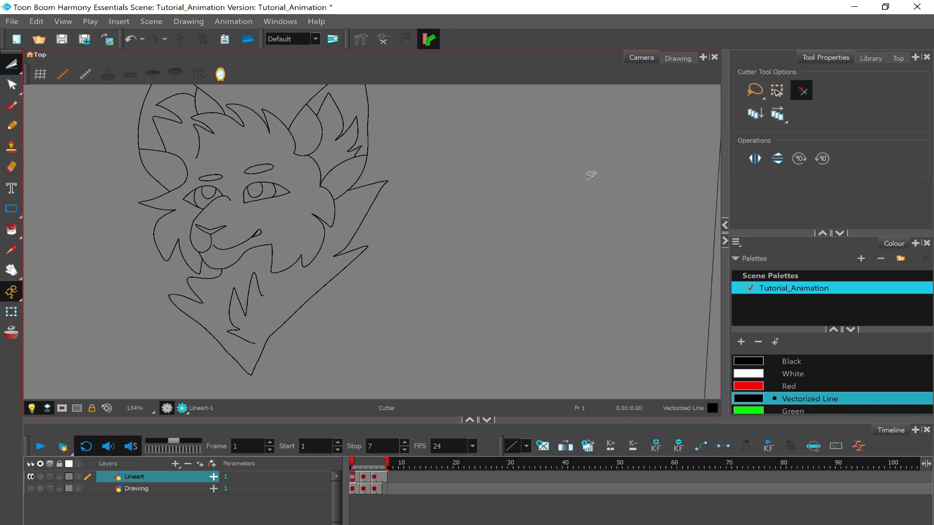
{"action": "scroll", "coordinate": [590, 175], "scroll_direction": "down", "scroll_amount": 3}
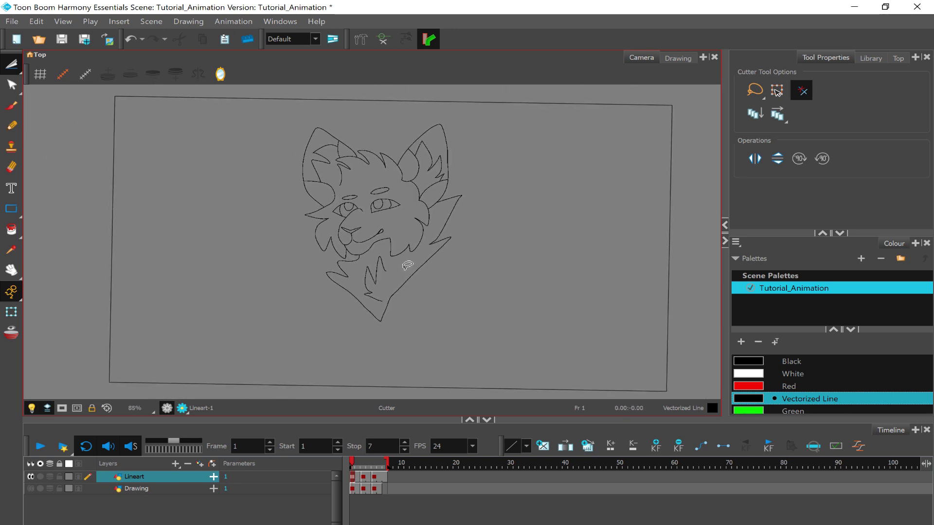
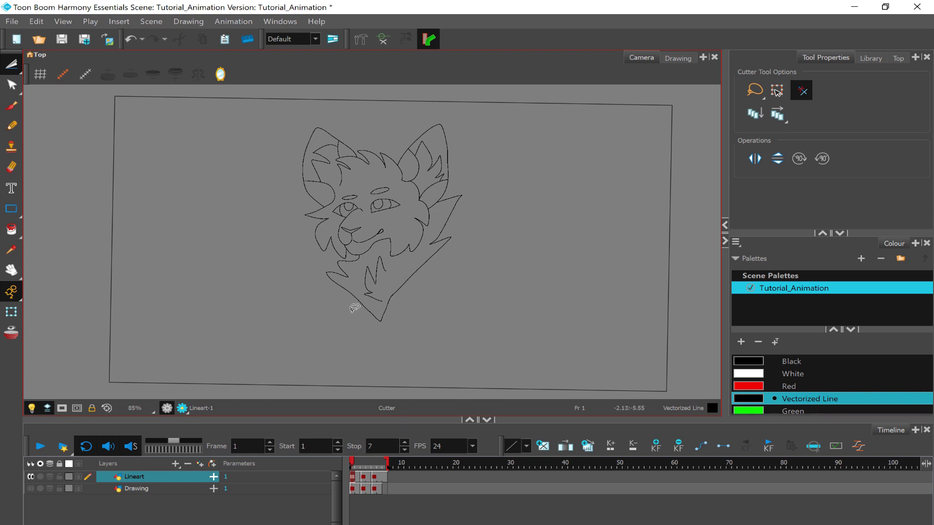
Step: Clone the Lineart layer with its drawings only and save the scene
{"action": "right_click", "coordinate": [136, 477]}
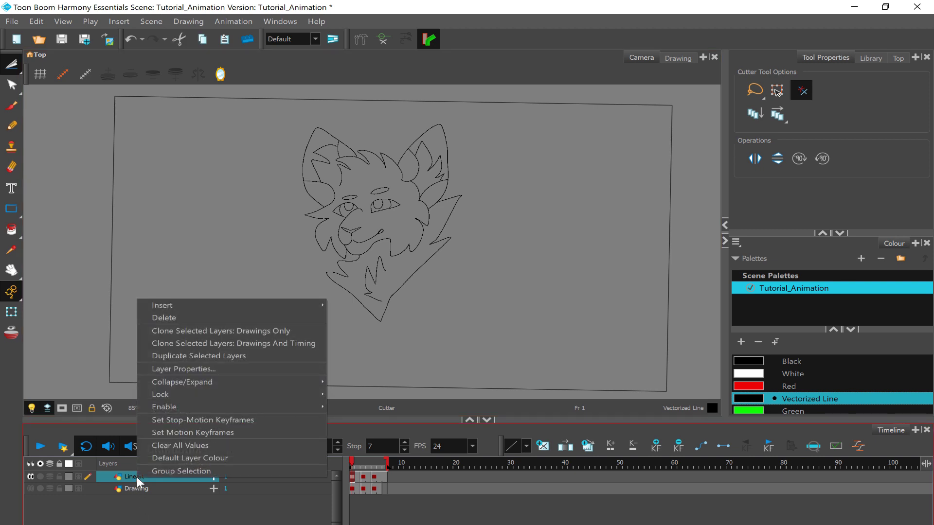
{"action": "left_click", "coordinate": [255, 330]}
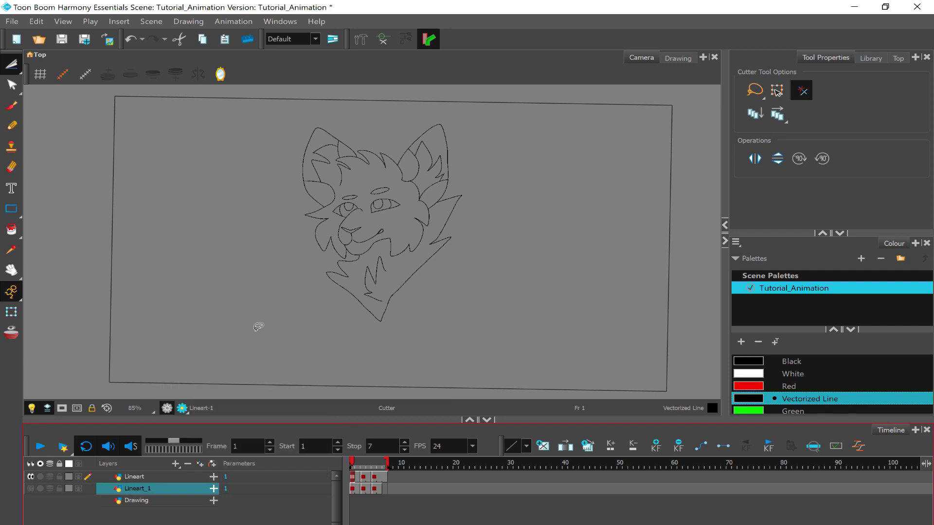
{"action": "key", "text": "ctrl+s"}
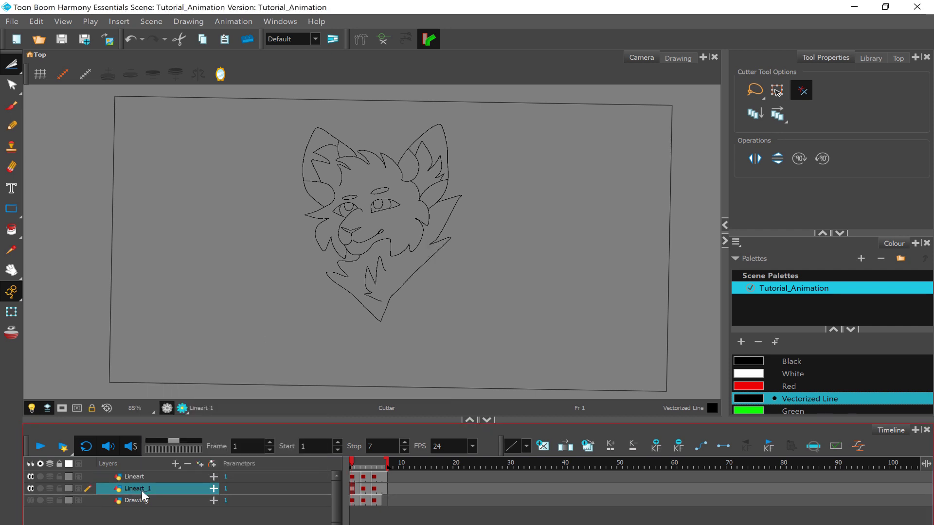
Step: Place the Lineart_1 layer beneath the Drawing layer, then hide and lock it
{"action": "left_click_drag", "start_coordinate": [144, 496], "coordinate": [148, 506]}
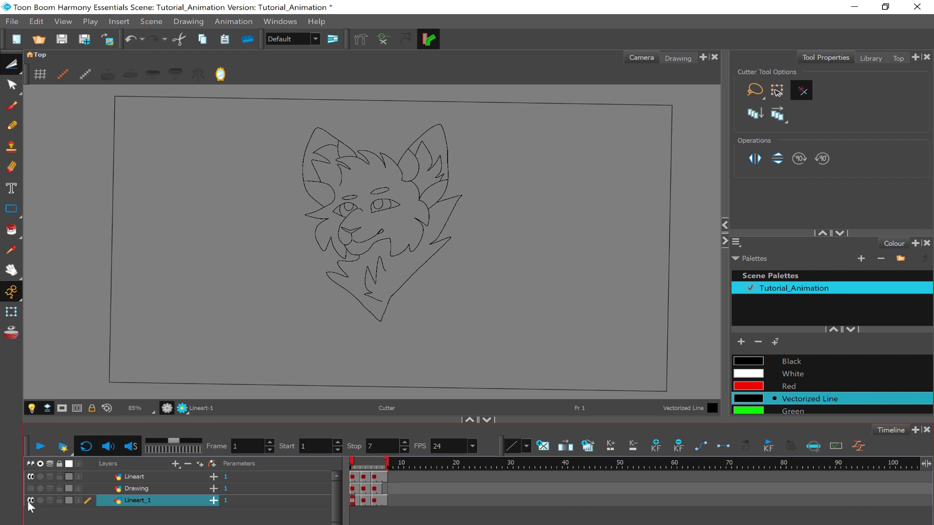
{"action": "left_click", "coordinate": [30, 501]}
{"action": "left_click", "coordinate": [60, 499]}
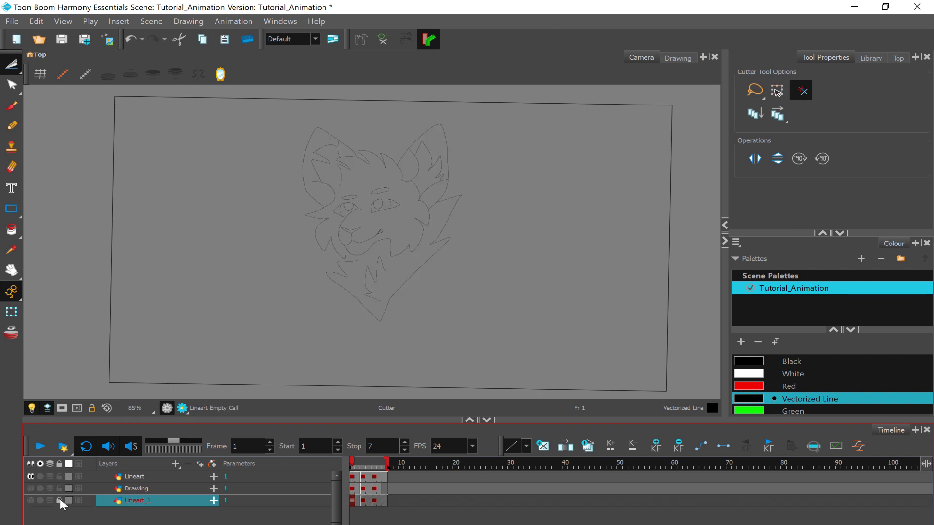
Step: Paint the small teardrop at the mouth corner with the Vectorized Line colour on frames 1 and 3 of the Lineart layer
{"action": "left_click", "coordinate": [176, 480]}
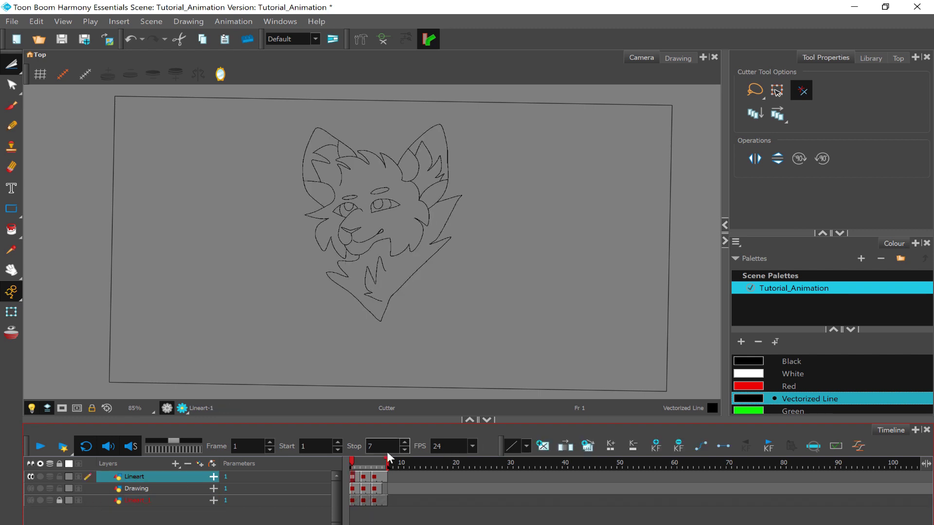
{"action": "mouse_move", "coordinate": [347, 456]}
{"action": "left_mouse_down"}
{"action": "mouse_move", "coordinate": [418, 471]}
{"action": "mouse_move", "coordinate": [314, 450]}
{"action": "left_mouse_up"}
{"action": "left_click", "coordinate": [5, 230]}
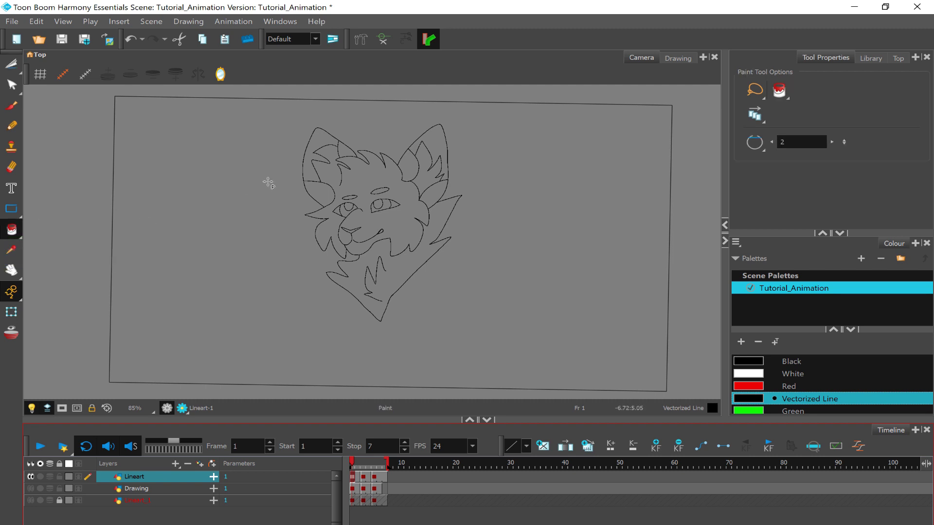
{"action": "scroll", "coordinate": [552, 141], "scroll_direction": "up", "scroll_amount": 5}
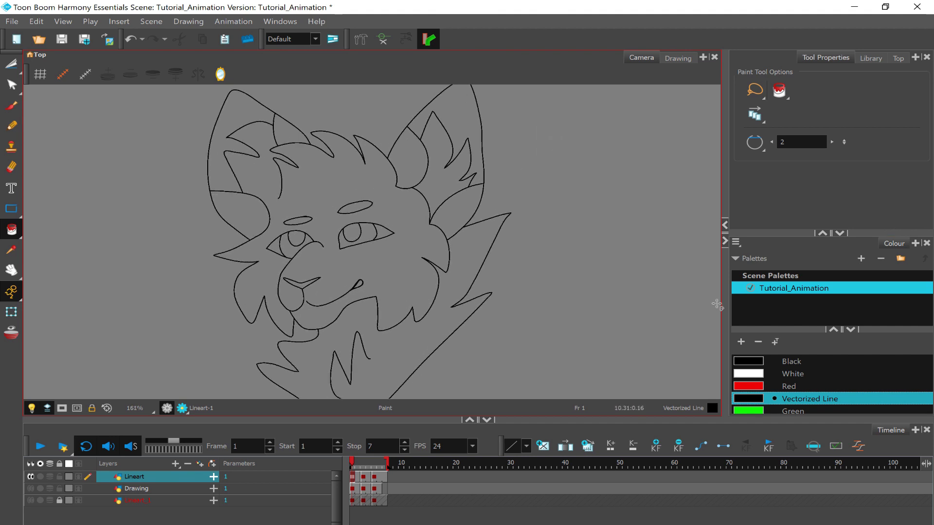
{"action": "scroll", "coordinate": [717, 304], "scroll_direction": "up", "scroll_amount": 8}
{"action": "left_click", "coordinate": [421, 224]}
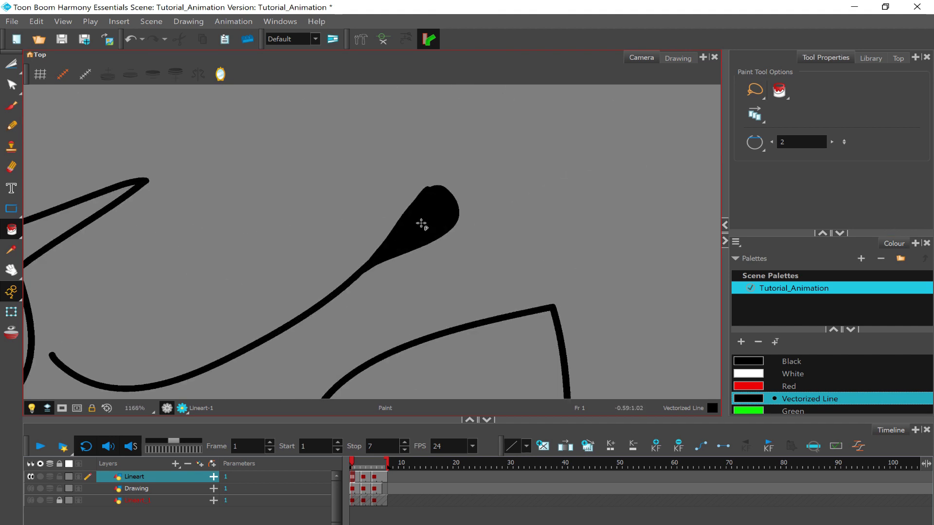
{"action": "key", "text": "g"}
{"action": "left_click", "coordinate": [384, 204]}
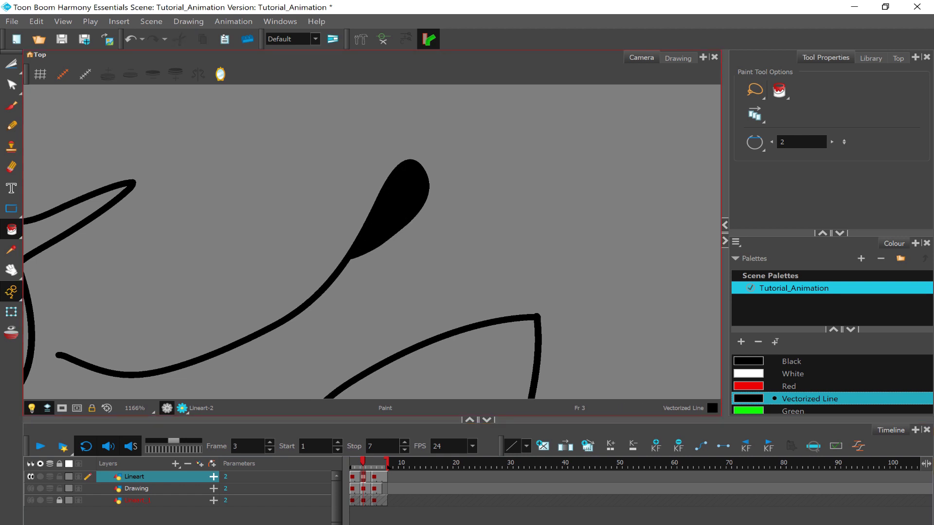
Step: Paint the small teardrop at the mouth corner on frame 5 with the Vectorized Line colour and play back the animation
{"action": "key", "text": "g"}
{"action": "scroll", "coordinate": [379, 211], "scroll_direction": "down", "scroll_amount": 5}
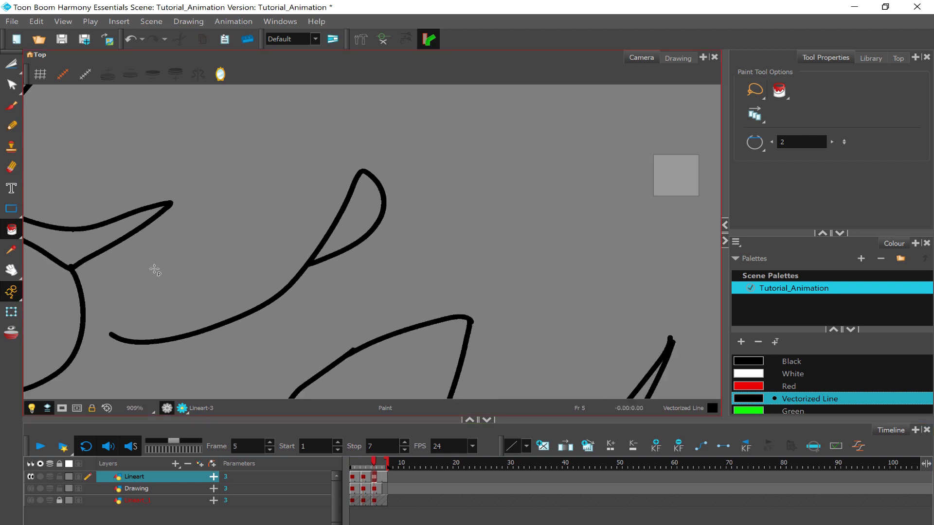
{"action": "left_click", "coordinate": [342, 246]}
{"action": "scroll", "coordinate": [369, 228], "scroll_direction": "down", "scroll_amount": 3}
{"action": "scroll", "coordinate": [503, 182], "scroll_direction": "down", "scroll_amount": 4}
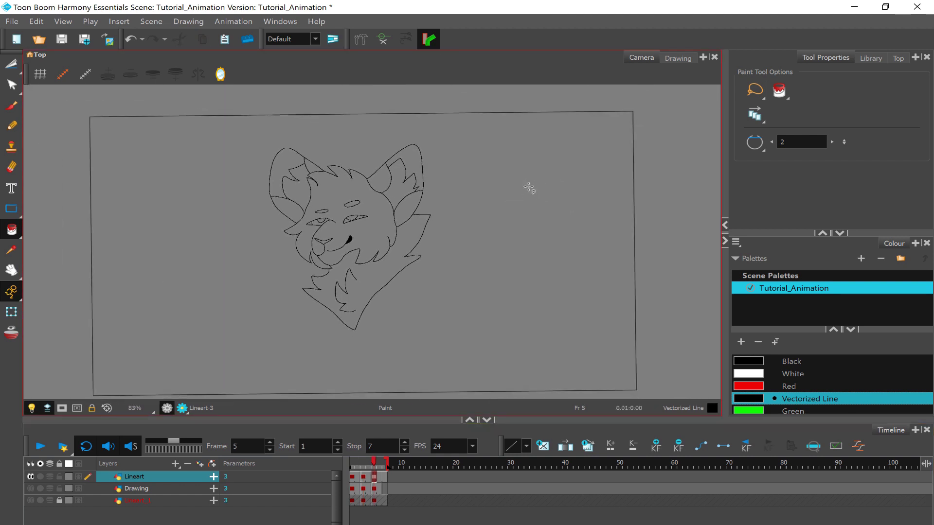
{"action": "left_click", "coordinate": [39, 445]}
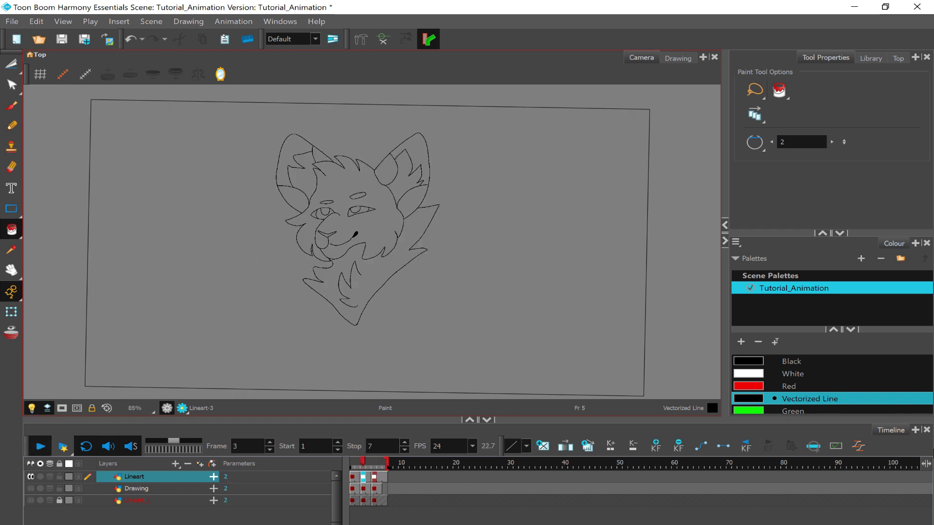
{"action": "left_click", "coordinate": [41, 446]}
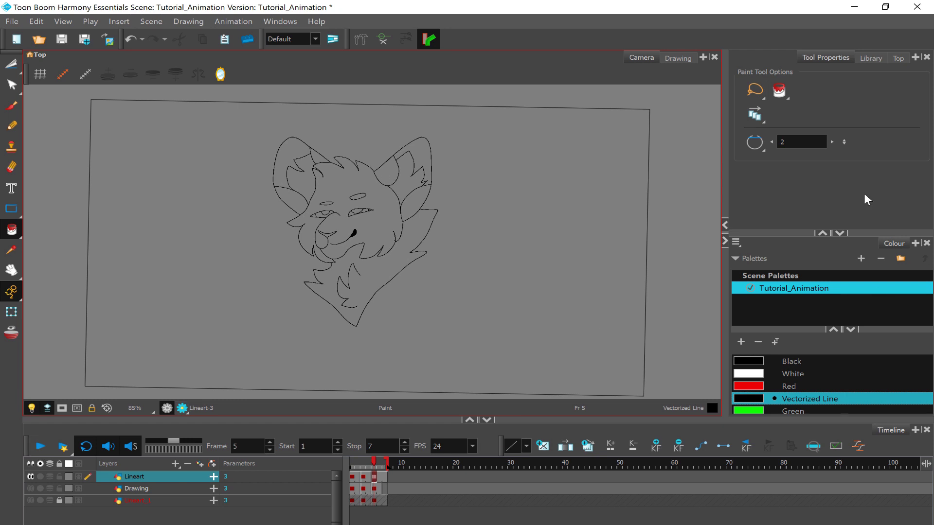
Step: Examine the Paint tool's close-gap options and the outlines of the frame 5 line art
{"action": "left_click", "coordinate": [760, 148]}
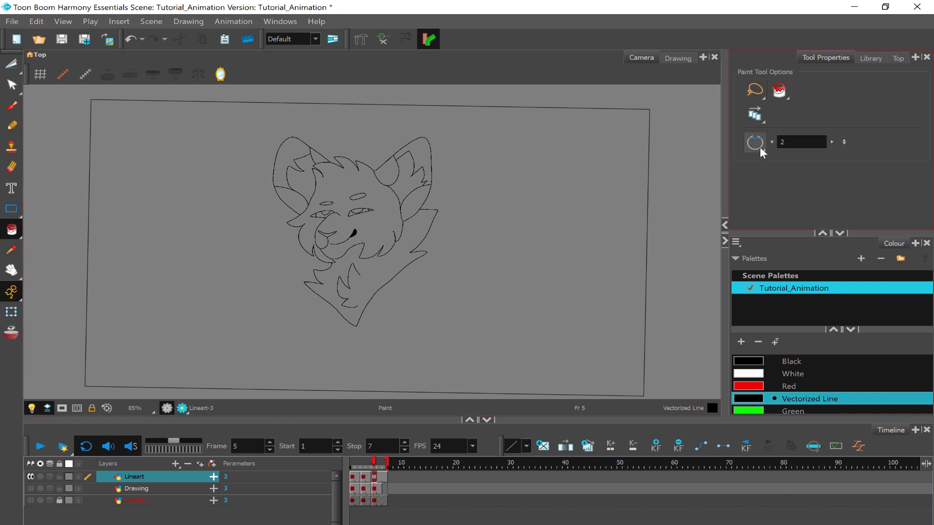
{"action": "left_click", "coordinate": [794, 184]}
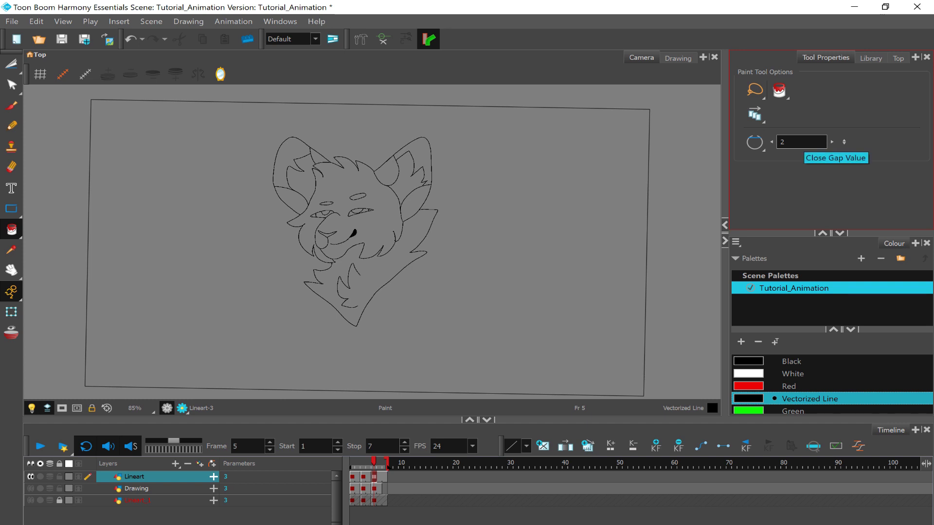
{"action": "scroll", "coordinate": [109, 183], "scroll_direction": "up", "scroll_amount": 3}
{"action": "scroll", "coordinate": [521, 244], "scroll_direction": "down", "scroll_amount": 1}
{"action": "scroll", "coordinate": [540, 237], "scroll_direction": "up", "scroll_amount": 1}
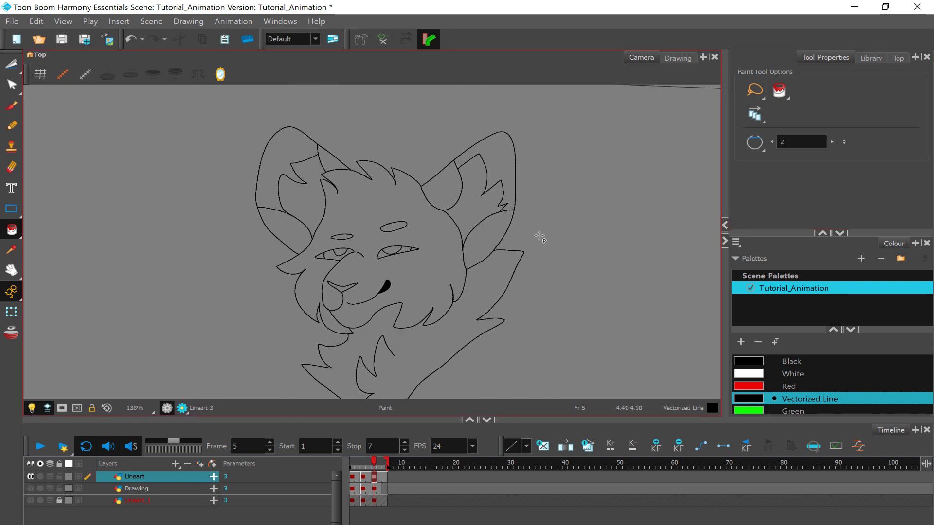
{"action": "left_click_drag", "start_coordinate": [540, 237], "coordinate": [555, 209]}
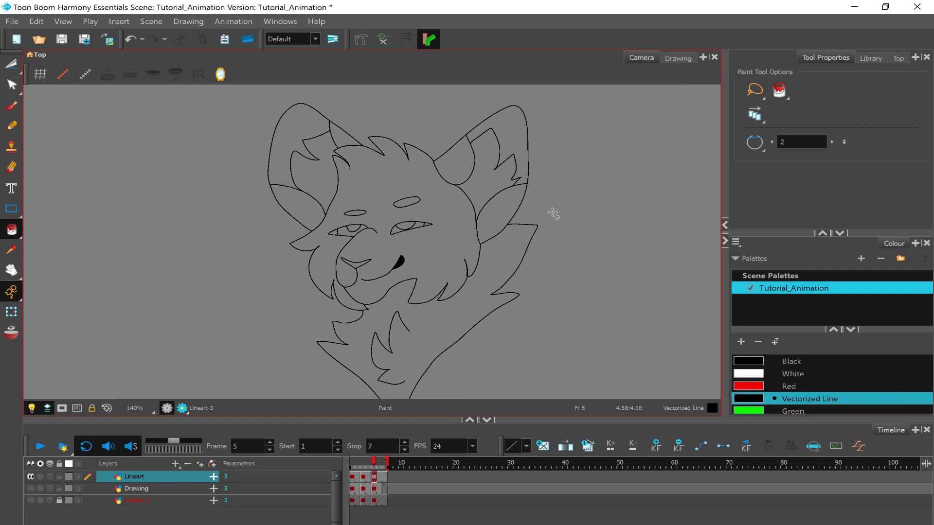
{"action": "scroll", "coordinate": [501, 214], "scroll_direction": "down", "scroll_amount": 2}
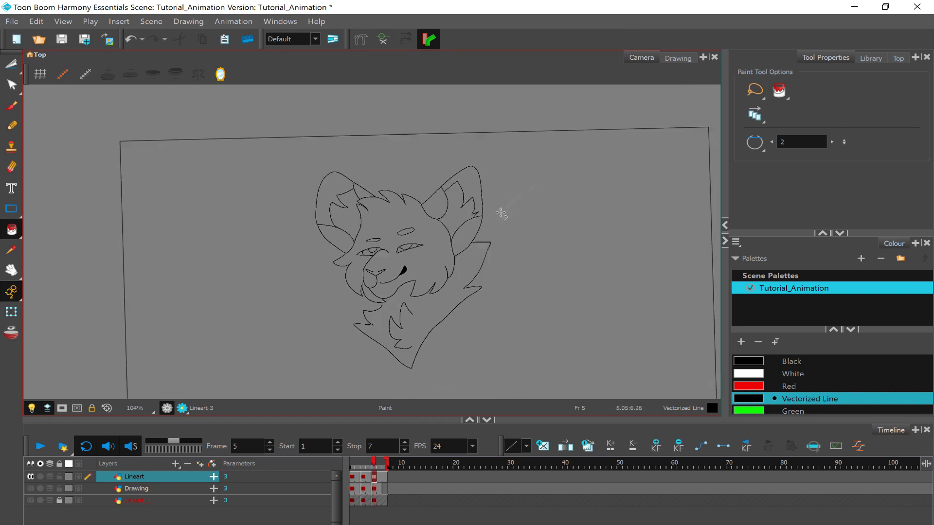
{"action": "scroll", "coordinate": [501, 214], "scroll_direction": "up", "scroll_amount": 5}
{"action": "scroll", "coordinate": [521, 119], "scroll_direction": "down", "scroll_amount": 4}
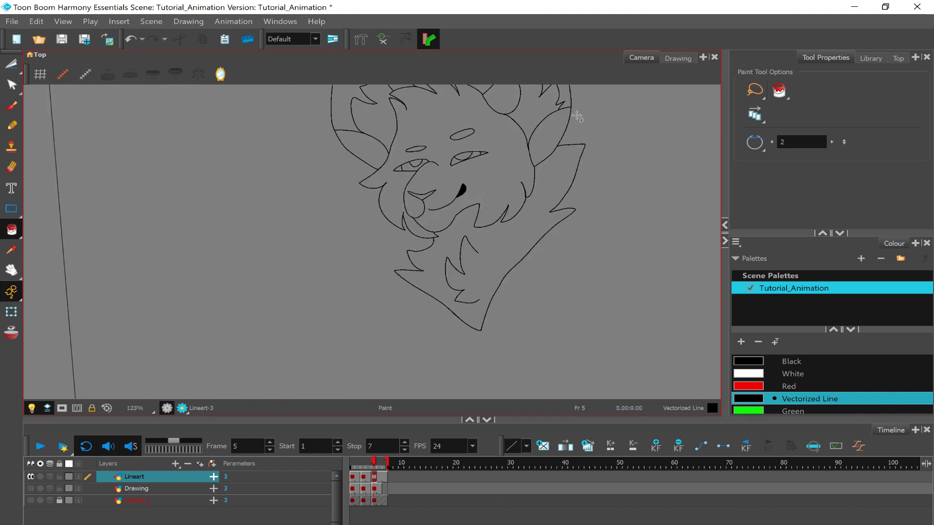
{"action": "scroll", "coordinate": [578, 117], "scroll_direction": "up", "scroll_amount": 3}
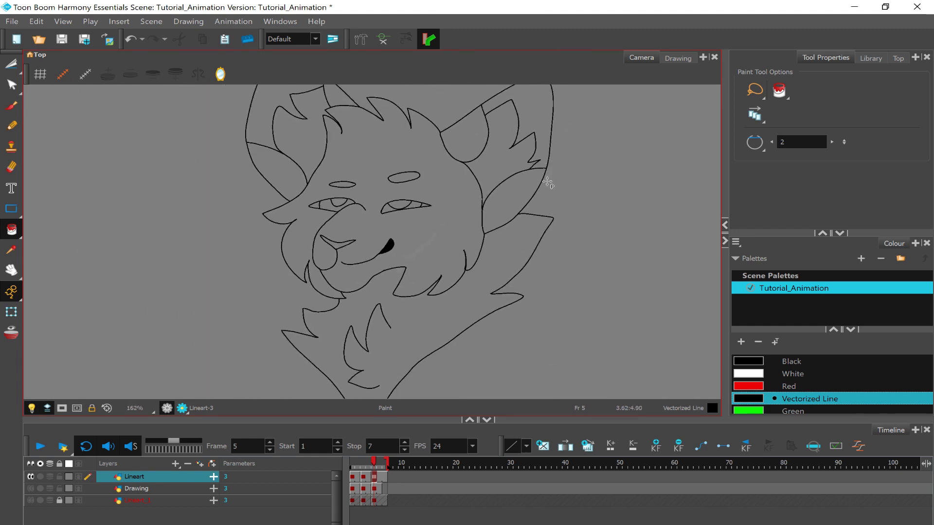
Step: Switch to the Pencil tool and rename the Red colour swatch to "patterns"
{"action": "left_click", "coordinate": [12, 126]}
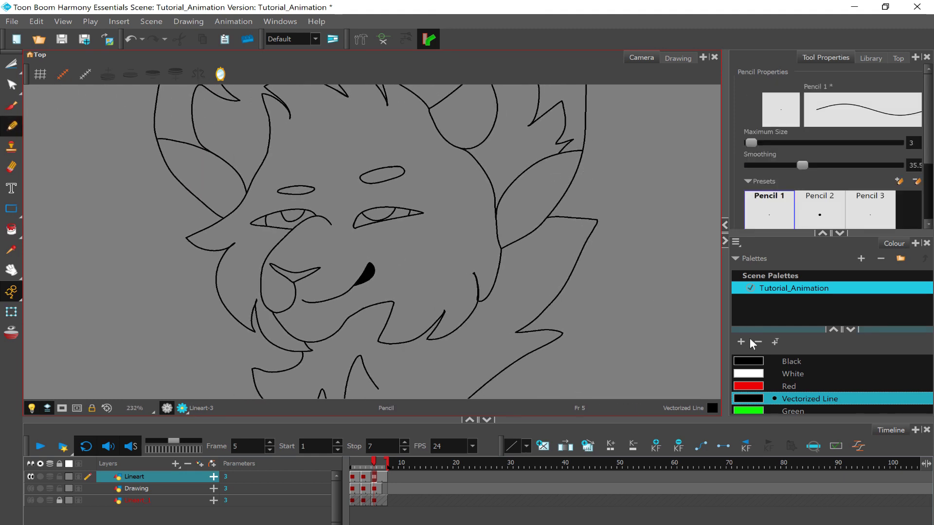
{"action": "left_click", "coordinate": [772, 387]}
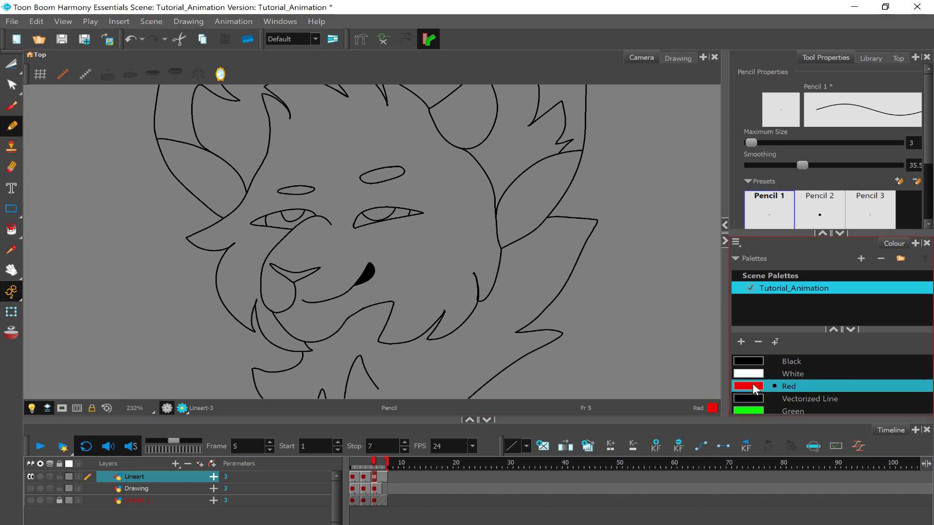
{"action": "scroll", "coordinate": [755, 389], "scroll_direction": "down", "scroll_amount": 1}
{"action": "scroll", "coordinate": [746, 386], "scroll_direction": "up", "scroll_amount": 1}
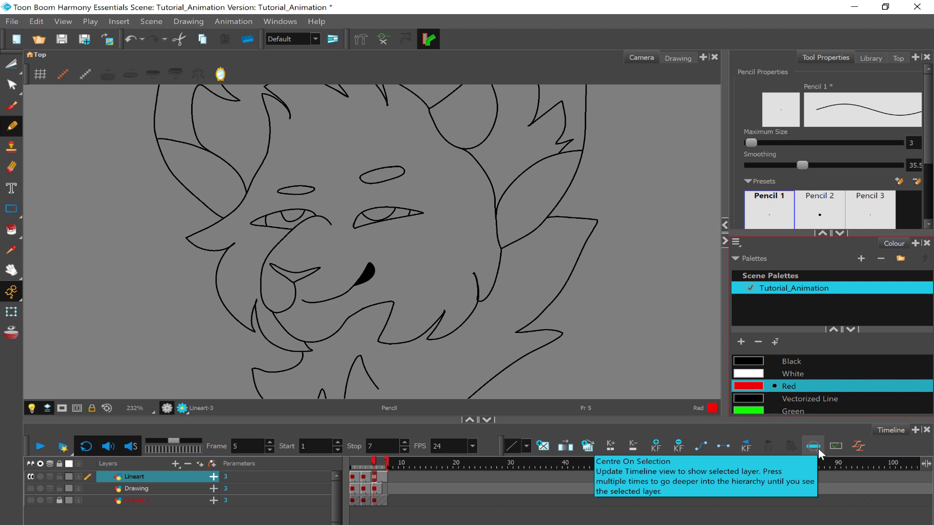
{"action": "right_click", "coordinate": [813, 384]}
{"action": "left_click", "coordinate": [820, 468]}
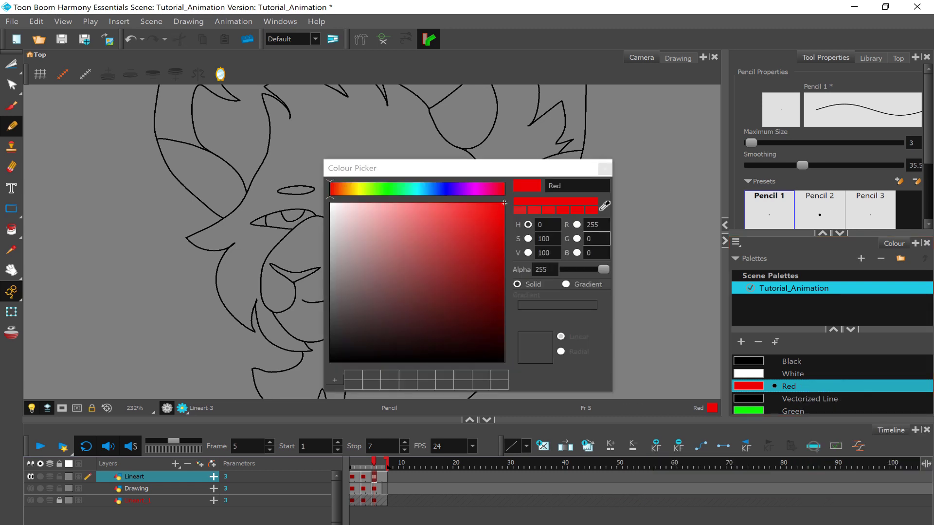
{"action": "type", "text": "patterns"}
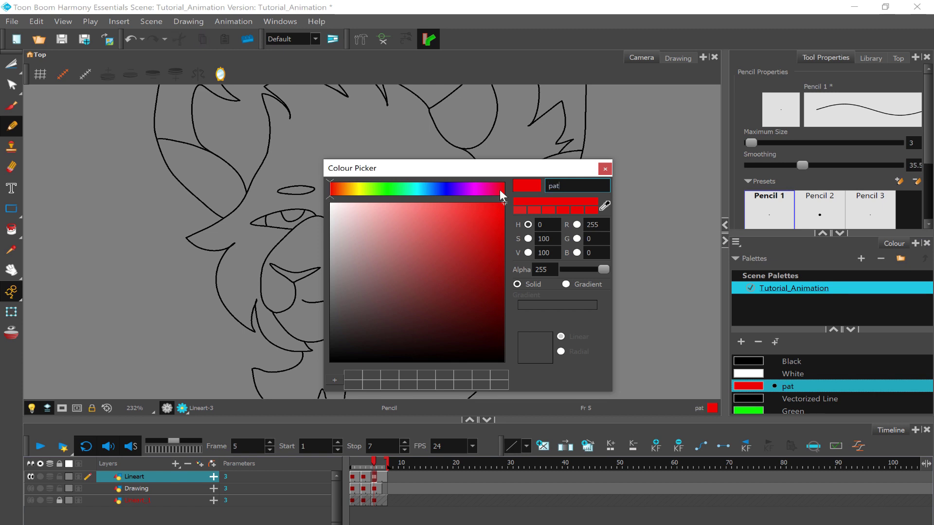
{"action": "left_click", "coordinate": [605, 169]}
Step: Draw patterns-coloured pencil lines on frame 5 joining both upper nose corners to the muzzle bridge outline, enclosing the top of the muzzle
{"action": "key", "text": "2"}
{"action": "key", "text": "2"}
{"action": "key", "text": "2"}
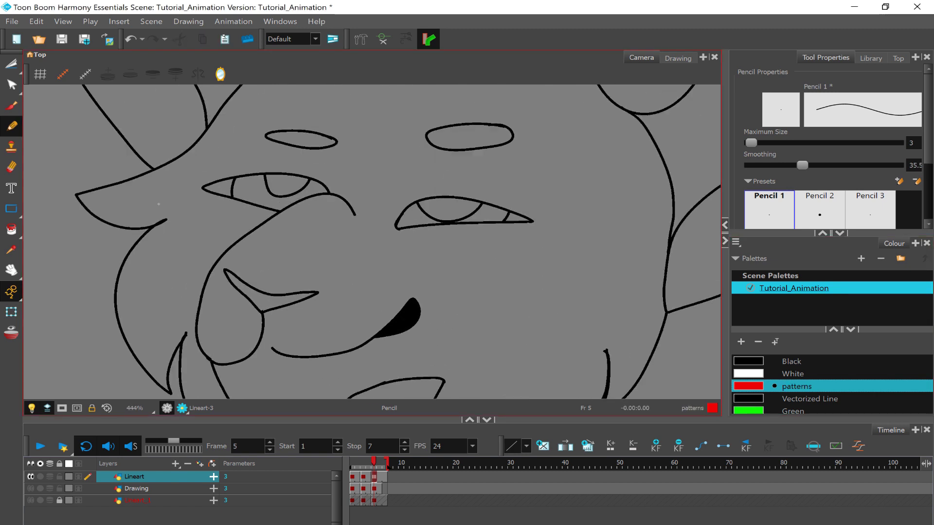
{"action": "scroll", "coordinate": [151, 296], "scroll_direction": "up", "scroll_amount": 8}
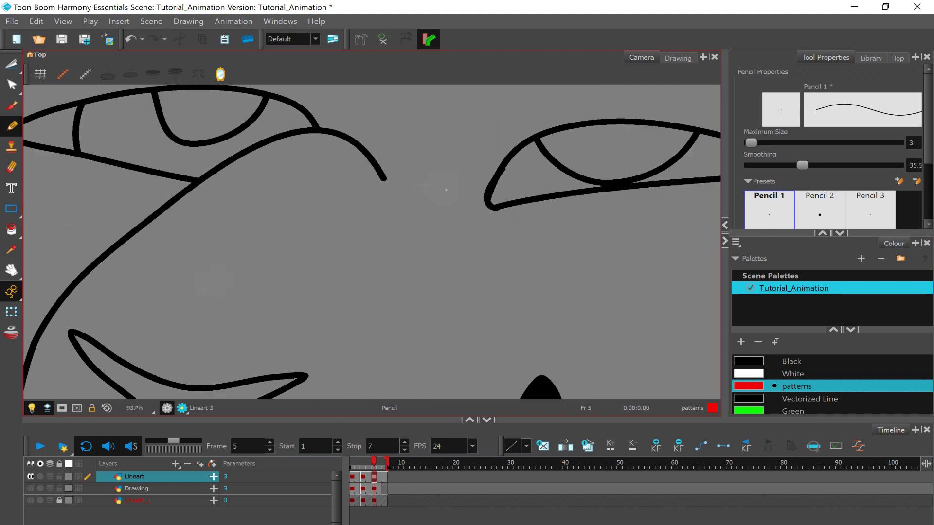
{"action": "scroll", "coordinate": [223, 179], "scroll_direction": "down", "scroll_amount": 6}
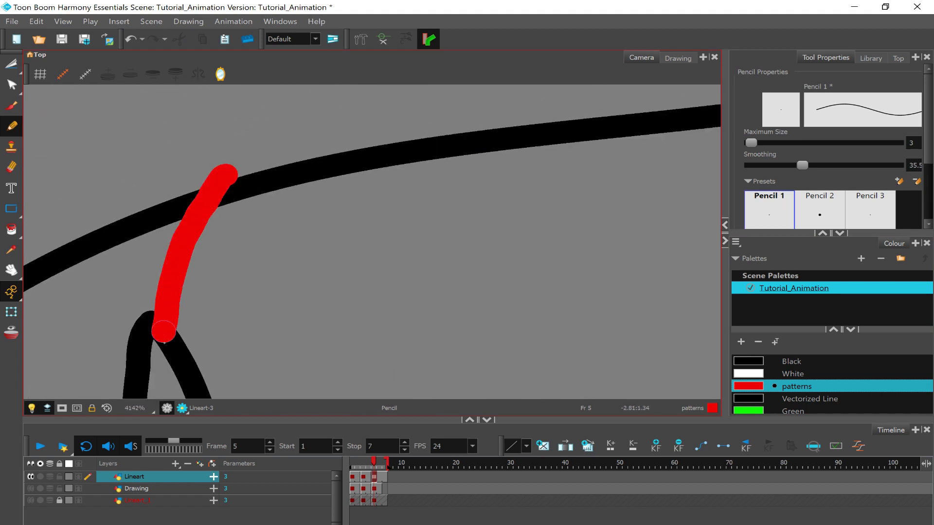
{"action": "scroll", "coordinate": [500, 156], "scroll_direction": "up", "scroll_amount": 2}
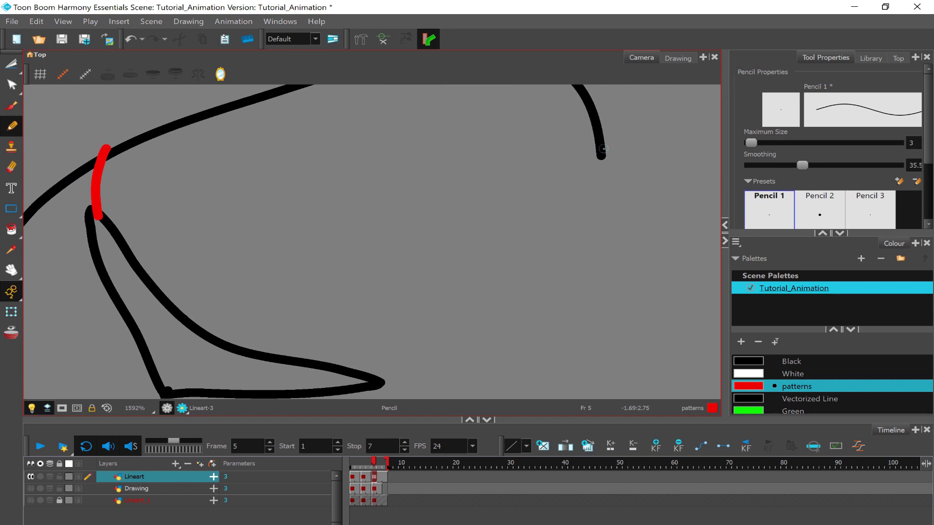
{"action": "mouse_move", "coordinate": [598, 139]}
{"action": "left_mouse_down"}
{"action": "mouse_move", "coordinate": [589, 207]}
{"action": "mouse_move", "coordinate": [501, 318]}
{"action": "mouse_move", "coordinate": [386, 381]}
{"action": "left_mouse_up"}
{"action": "scroll", "coordinate": [597, 122], "scroll_direction": "down", "scroll_amount": 6}
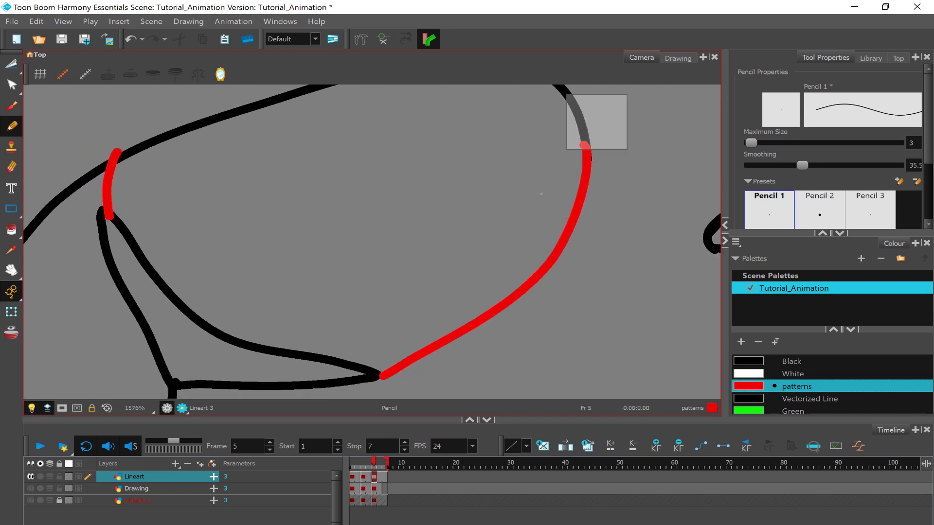
{"action": "scroll", "coordinate": [316, 231], "scroll_direction": "down", "scroll_amount": 3}
{"action": "scroll", "coordinate": [316, 231], "scroll_direction": "up", "scroll_amount": 2}
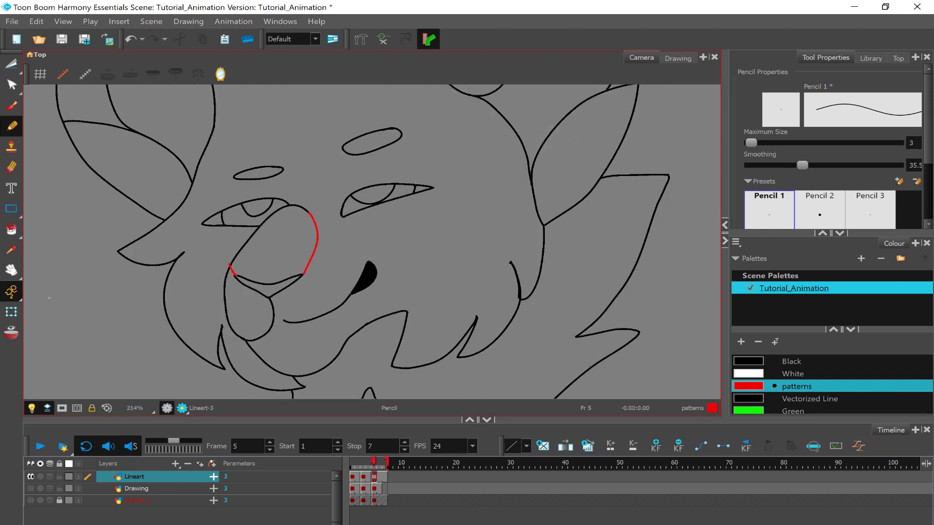
Step: Try filling the enclosed top of the muzzle with Green, and undo the fill
{"action": "key", "text": "alt+i"}
{"action": "left_click", "coordinate": [793, 411]}
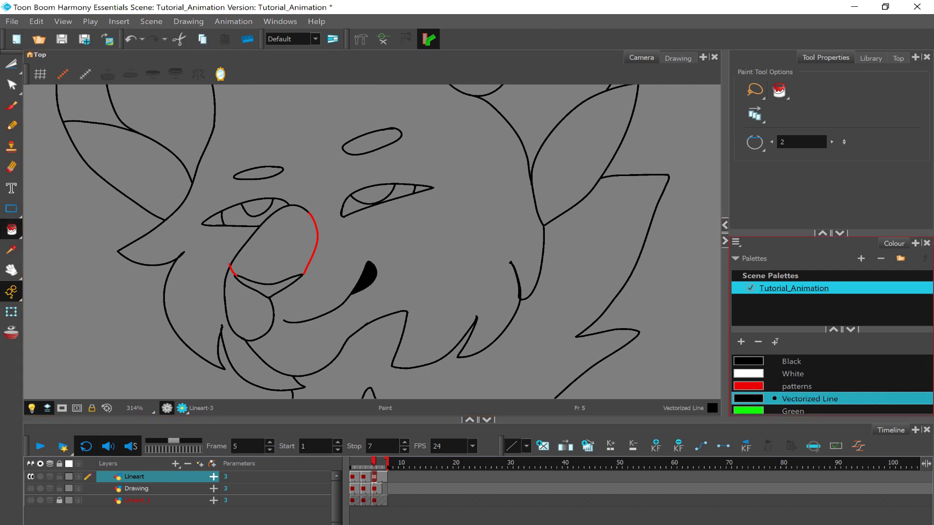
{"action": "left_click", "coordinate": [292, 219]}
{"action": "scroll", "coordinate": [292, 219], "scroll_direction": "down", "scroll_amount": 4}
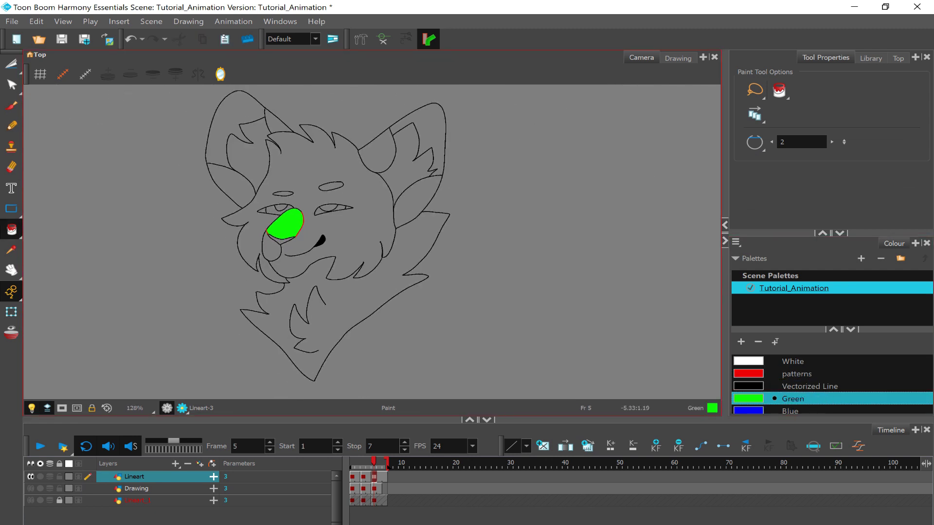
{"action": "left_click", "coordinate": [129, 35]}
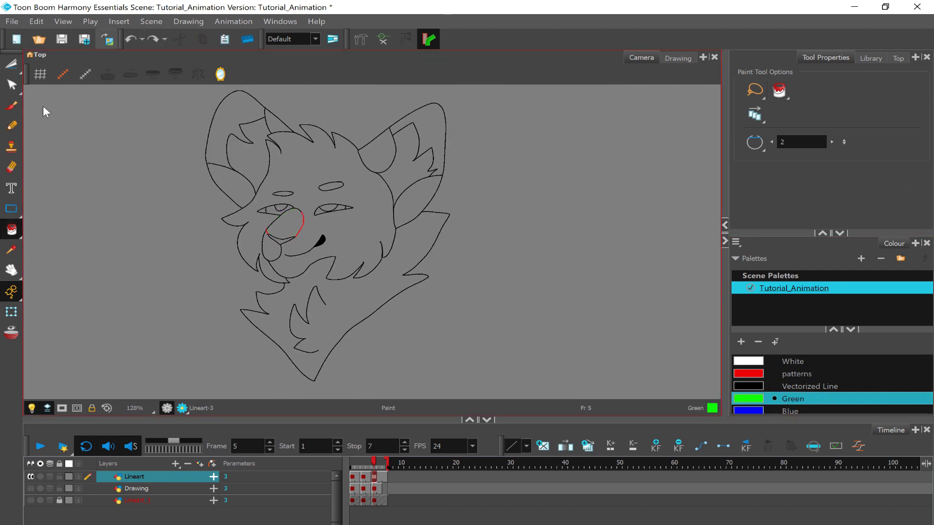
Step: Draw two small slanted ovals beneath the right-hand eye on frame 5 with the Pencil in the patterns colour
{"action": "left_click", "coordinate": [10, 127]}
{"action": "scroll", "coordinate": [327, 219], "scroll_direction": "up", "scroll_amount": 8}
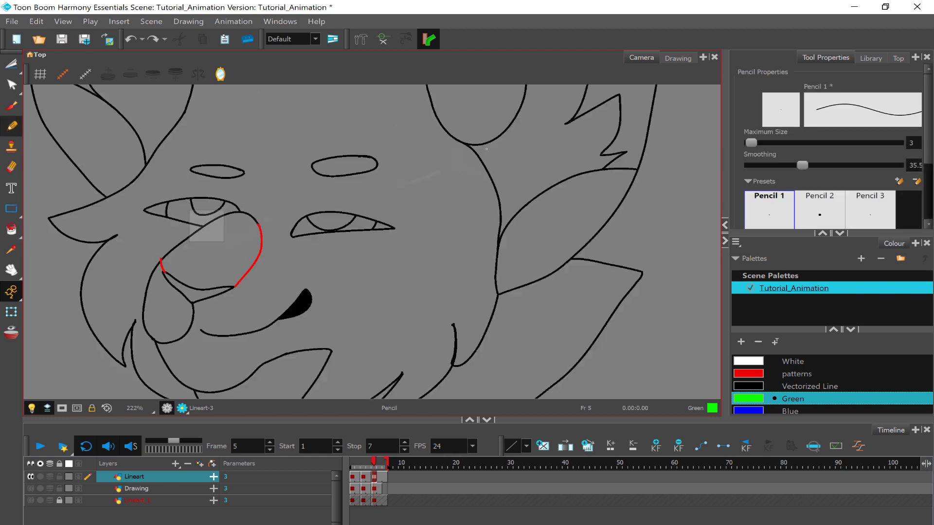
{"action": "mouse_move", "coordinate": [526, 176]}
{"action": "left_mouse_down"}
{"action": "mouse_move", "coordinate": [489, 225]}
{"action": "mouse_move", "coordinate": [517, 182]}
{"action": "left_mouse_up"}
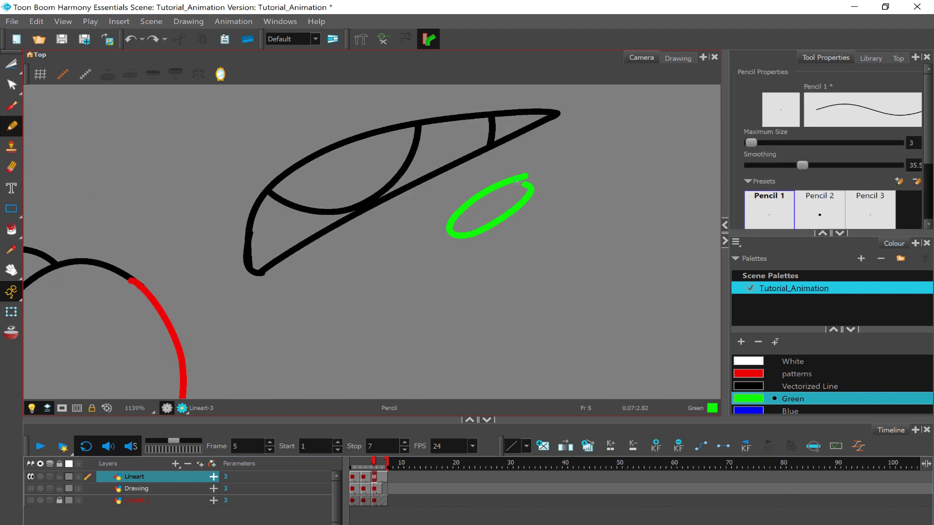
{"action": "left_click", "coordinate": [796, 373]}
{"action": "left_click", "coordinate": [130, 38]}
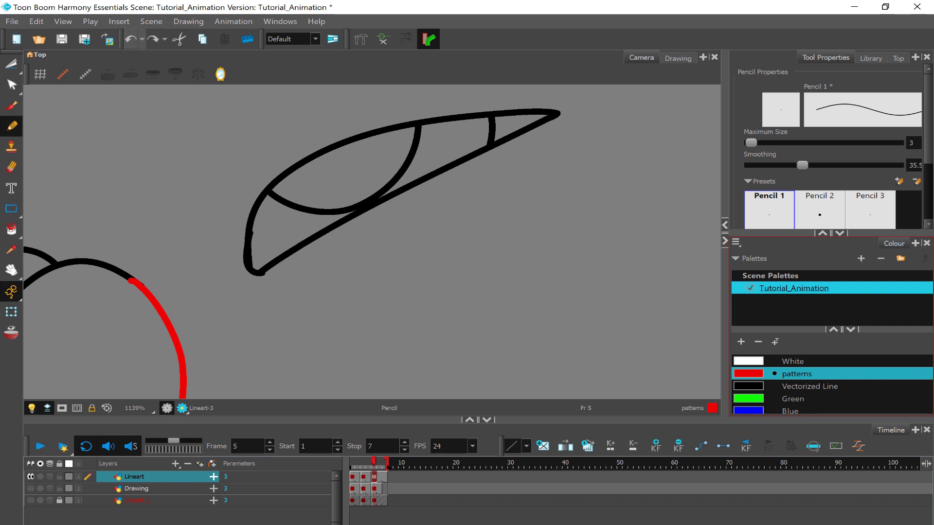
{"action": "mouse_move", "coordinate": [499, 177]}
{"action": "left_mouse_down"}
{"action": "mouse_move", "coordinate": [547, 176]}
{"action": "mouse_move", "coordinate": [496, 179]}
{"action": "left_mouse_up"}
{"action": "mouse_move", "coordinate": [380, 233]}
{"action": "left_mouse_down"}
{"action": "mouse_move", "coordinate": [297, 285]}
{"action": "mouse_move", "coordinate": [359, 274]}
{"action": "mouse_move", "coordinate": [400, 236]}
{"action": "mouse_move", "coordinate": [376, 234]}
{"action": "left_mouse_up"}
{"action": "key", "text": "shift+m"}
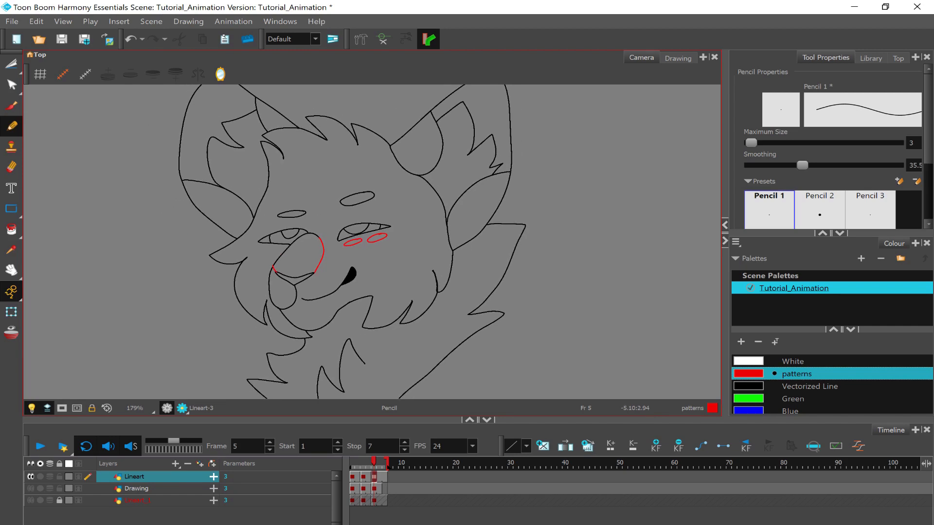
Step: Draw two small narrow patterns-coloured ovals beneath the left-hand eye on frame 5
{"action": "scroll", "coordinate": [302, 234], "scroll_direction": "up", "scroll_amount": 10}
{"action": "mouse_move", "coordinate": [537, 150]}
{"action": "left_mouse_down"}
{"action": "mouse_move", "coordinate": [434, 229]}
{"action": "mouse_move", "coordinate": [535, 154]}
{"action": "left_mouse_up"}
{"action": "left_click_drag", "start_coordinate": [380, 227], "coordinate": [374, 233]}
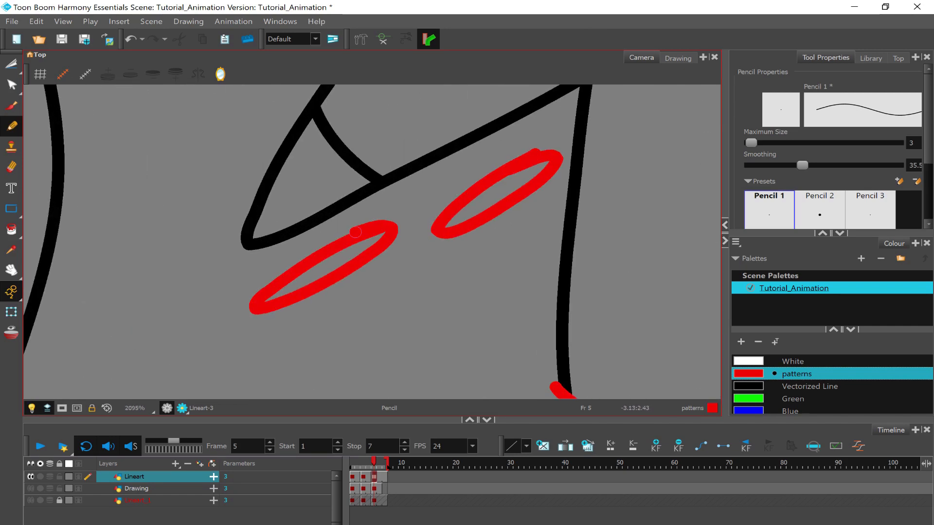
{"action": "key", "text": "shift+m"}
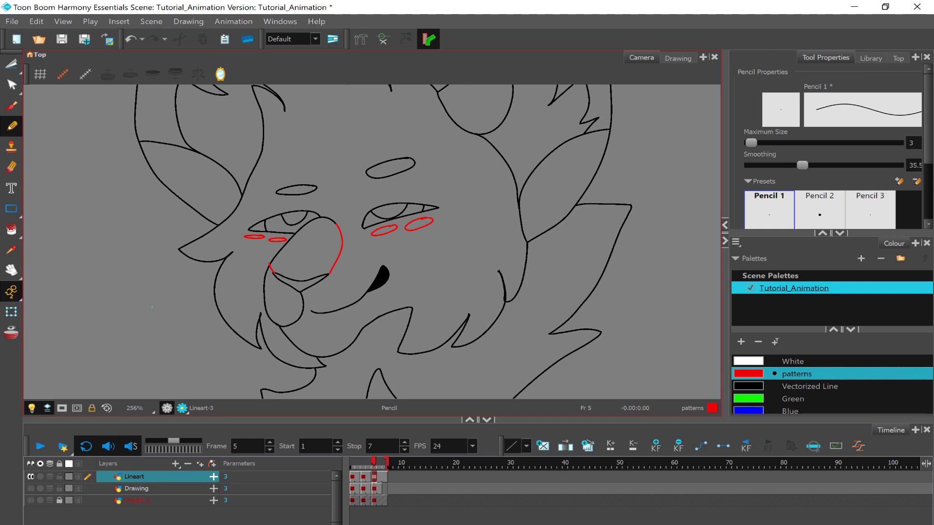
{"action": "scroll", "coordinate": [152, 307], "scroll_direction": "down", "scroll_amount": 5}
{"action": "scroll", "coordinate": [371, 229], "scroll_direction": "up", "scroll_amount": 5}
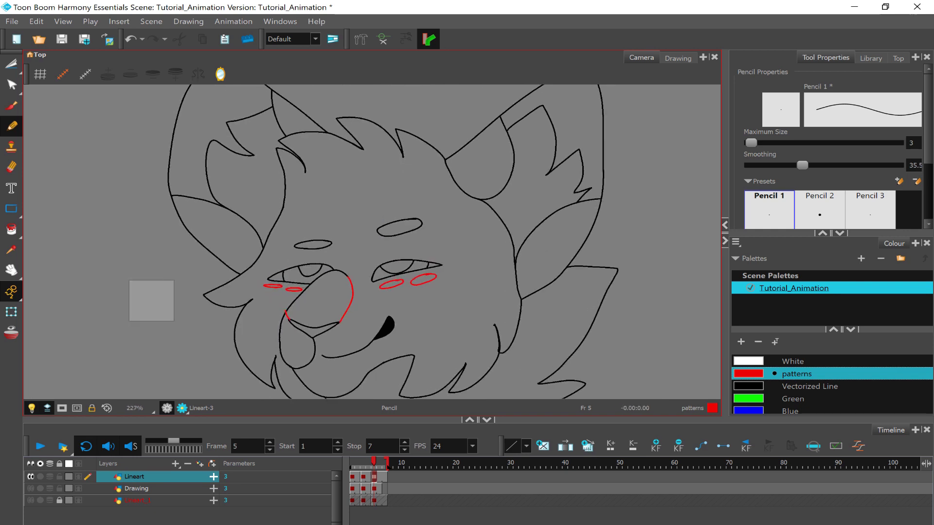
{"action": "scroll", "coordinate": [152, 300], "scroll_direction": "down", "scroll_amount": 4}
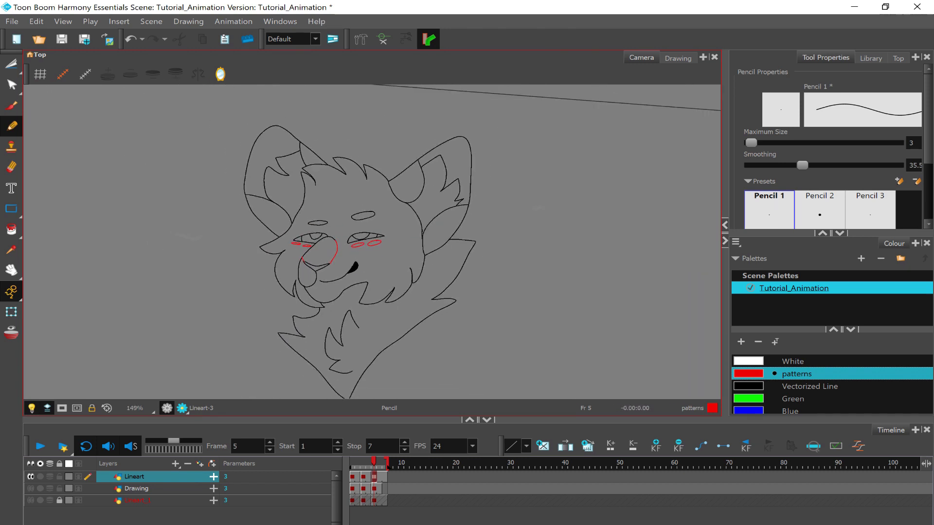
{"action": "scroll", "coordinate": [331, 256], "scroll_direction": "up", "scroll_amount": 12}
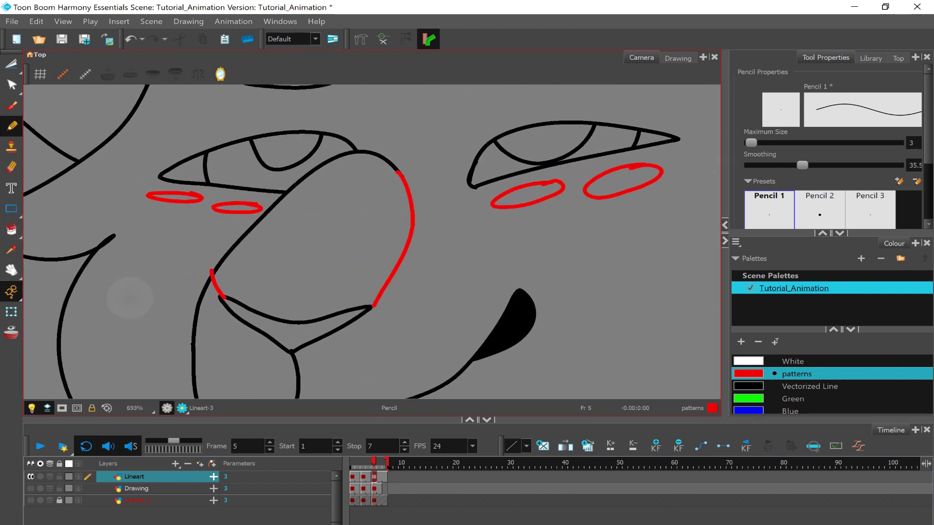
{"action": "scroll", "coordinate": [129, 298], "scroll_direction": "down", "scroll_amount": 8}
{"action": "scroll", "coordinate": [129, 297], "scroll_direction": "up", "scroll_amount": 4}
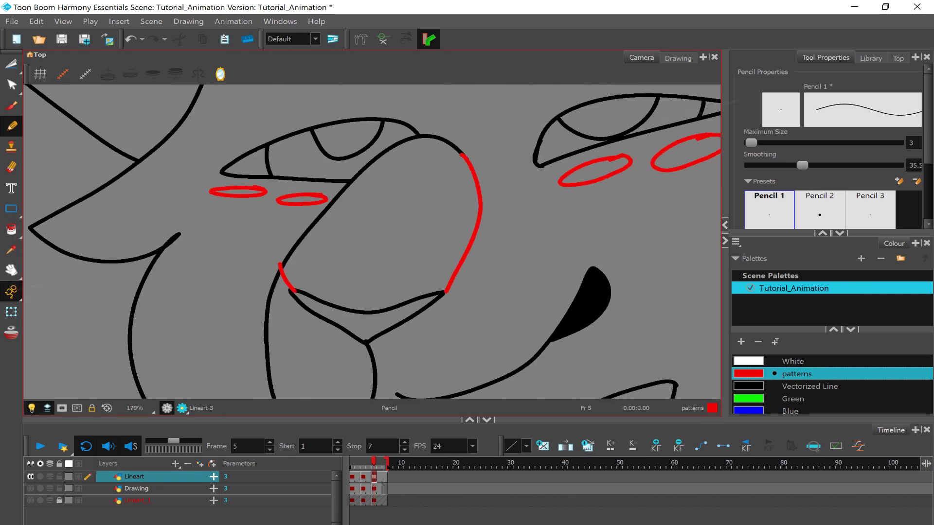
Step: Rename the Green palette colour to "shading"
{"action": "scroll", "coordinate": [372, 242], "scroll_direction": "down", "scroll_amount": 4}
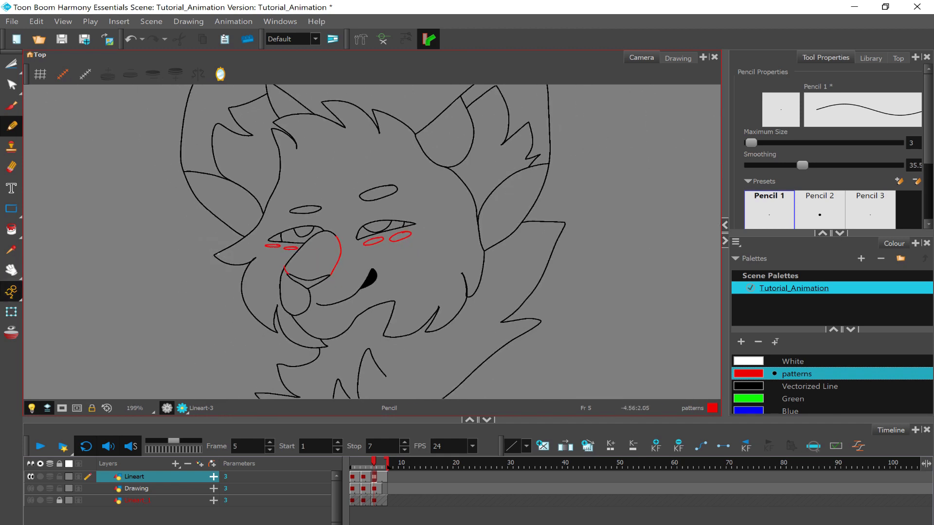
{"action": "left_click", "coordinate": [787, 399]}
{"action": "right_click", "coordinate": [787, 398]}
{"action": "left_click", "coordinate": [809, 482]}
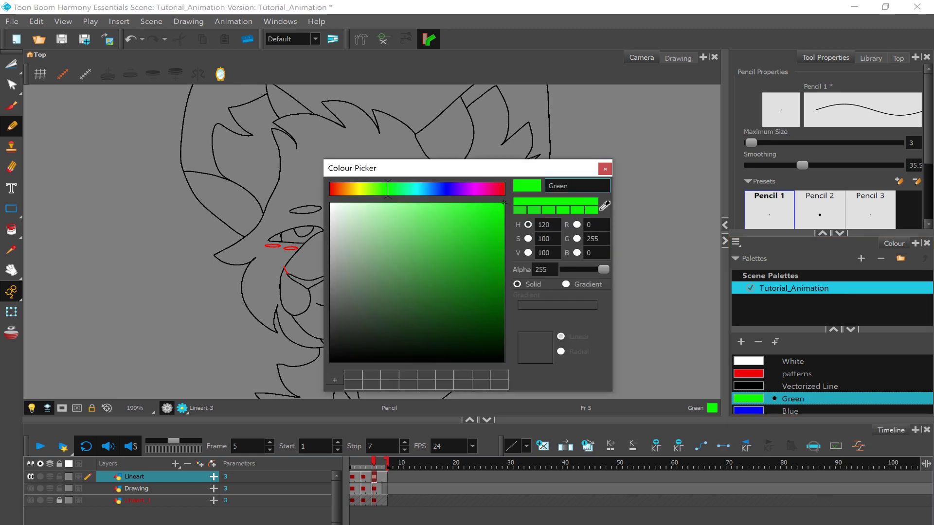
{"action": "left_click_drag", "start_coordinate": [575, 186], "coordinate": [517, 185]}
{"action": "type", "text": "shading"}
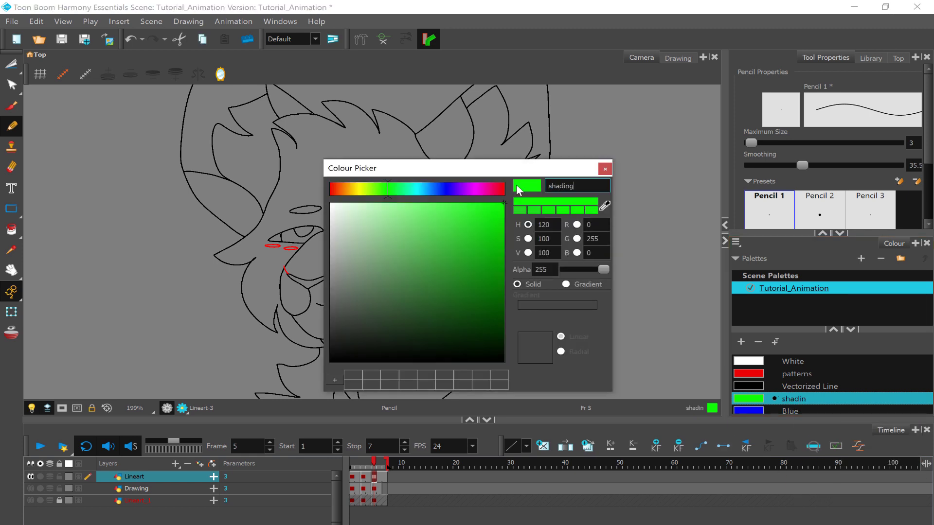
{"action": "left_click", "coordinate": [608, 166]}
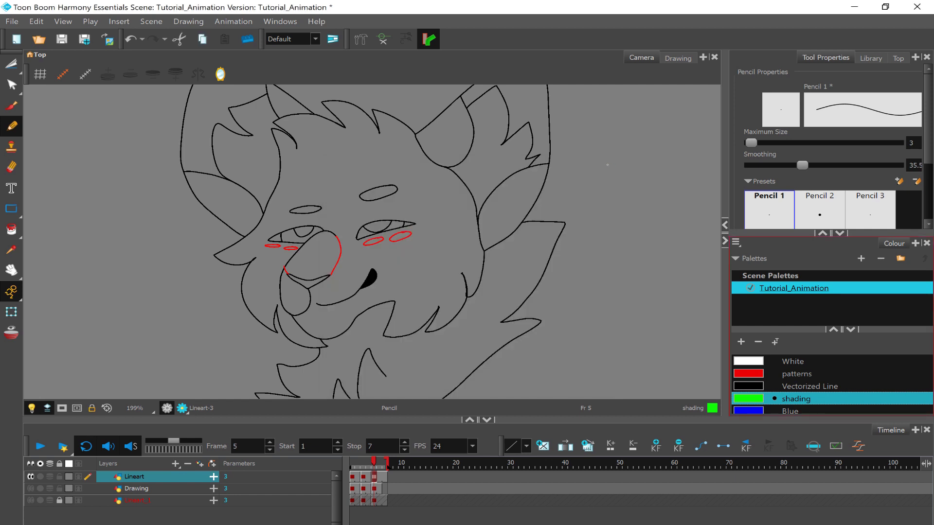
Step: Draw a jagged shading-coloured pencil line below the jaw on frame 5, from under the right-hand ear to beneath the chin
{"action": "scroll", "coordinate": [607, 165], "scroll_direction": "up", "scroll_amount": 5}
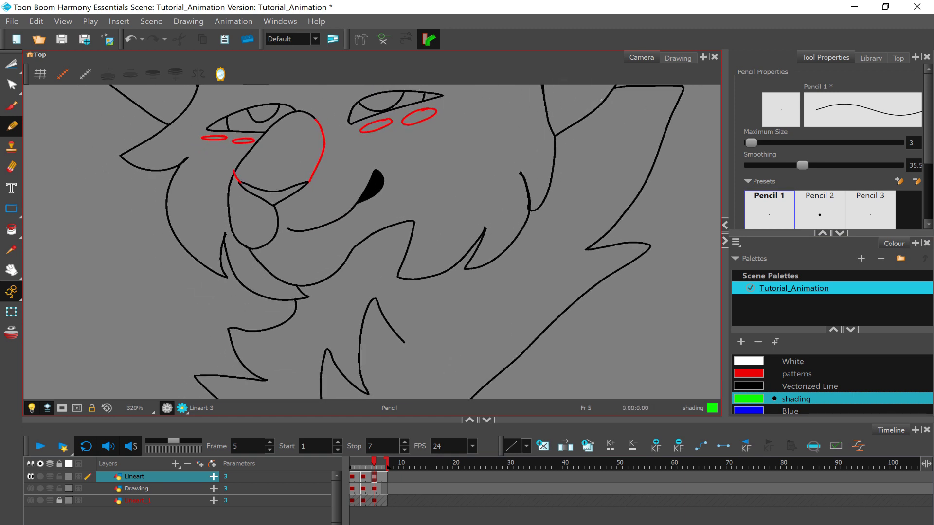
{"action": "left_click_drag", "start_coordinate": [577, 112], "coordinate": [545, 243]}
{"action": "mouse_move", "coordinate": [510, 268]}
{"action": "left_mouse_down"}
{"action": "mouse_move", "coordinate": [445, 301]}
{"action": "mouse_move", "coordinate": [388, 277]}
{"action": "mouse_move", "coordinate": [269, 315]}
{"action": "left_mouse_up"}
{"action": "scroll", "coordinate": [265, 272], "scroll_direction": "down", "scroll_amount": 8}
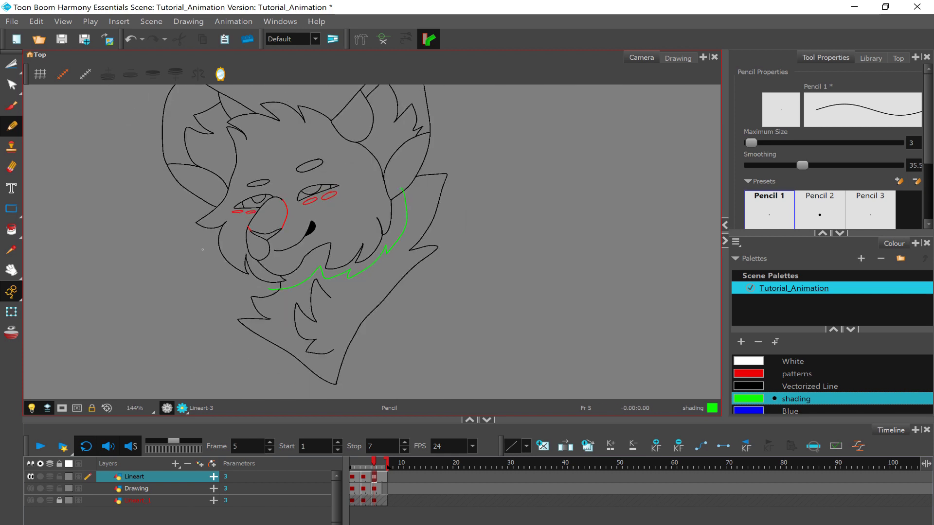
{"action": "scroll", "coordinate": [203, 249], "scroll_direction": "up", "scroll_amount": 6}
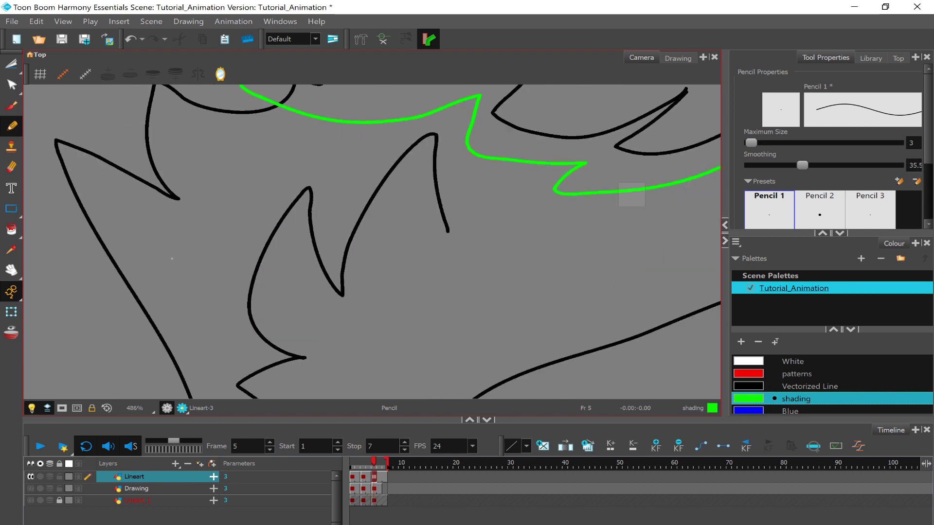
{"action": "scroll", "coordinate": [244, 283], "scroll_direction": "down", "scroll_amount": 4}
{"action": "scroll", "coordinate": [244, 283], "scroll_direction": "down", "scroll_amount": 3}
{"action": "scroll", "coordinate": [177, 271], "scroll_direction": "up", "scroll_amount": 4}
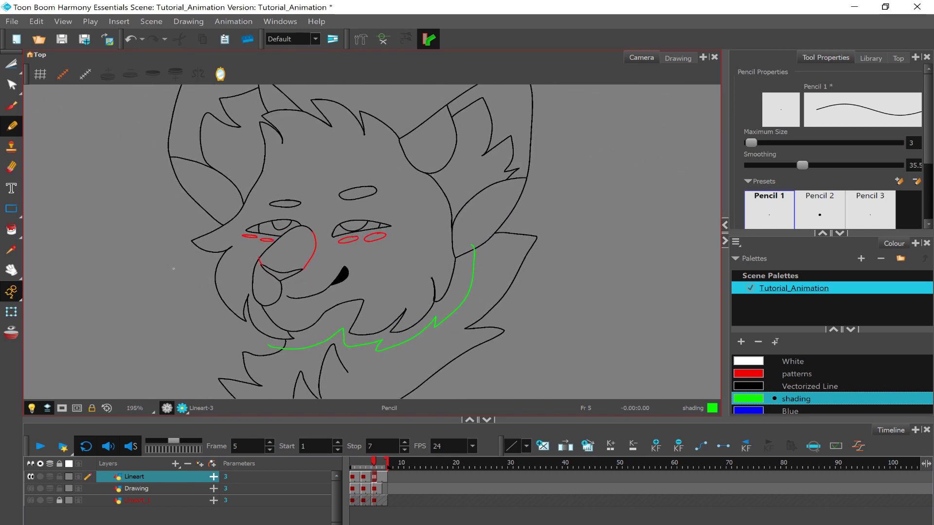
Step: Try drawing a shading-coloured curve inside the right-hand edge of the muzzle on frame 5, and undo it
{"action": "scroll", "coordinate": [184, 266], "scroll_direction": "up", "scroll_amount": 5}
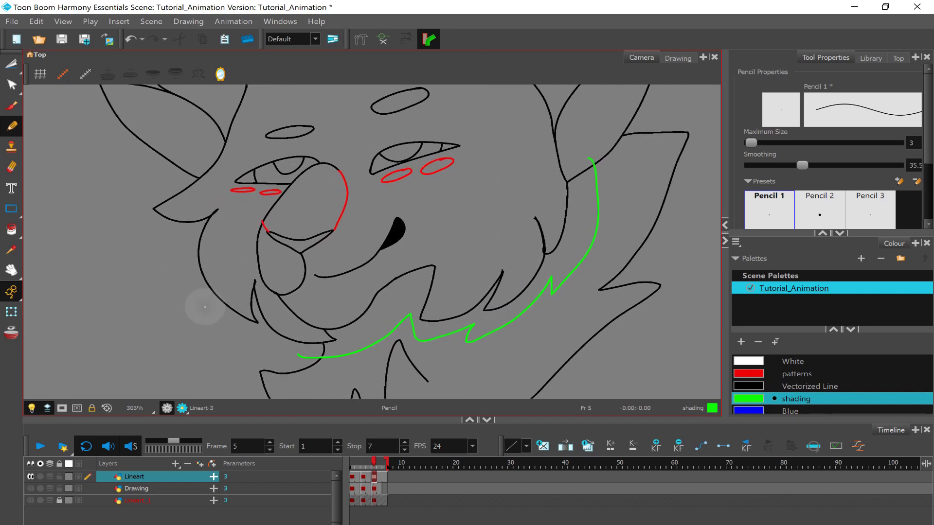
{"action": "scroll", "coordinate": [197, 309], "scroll_direction": "up", "scroll_amount": 2}
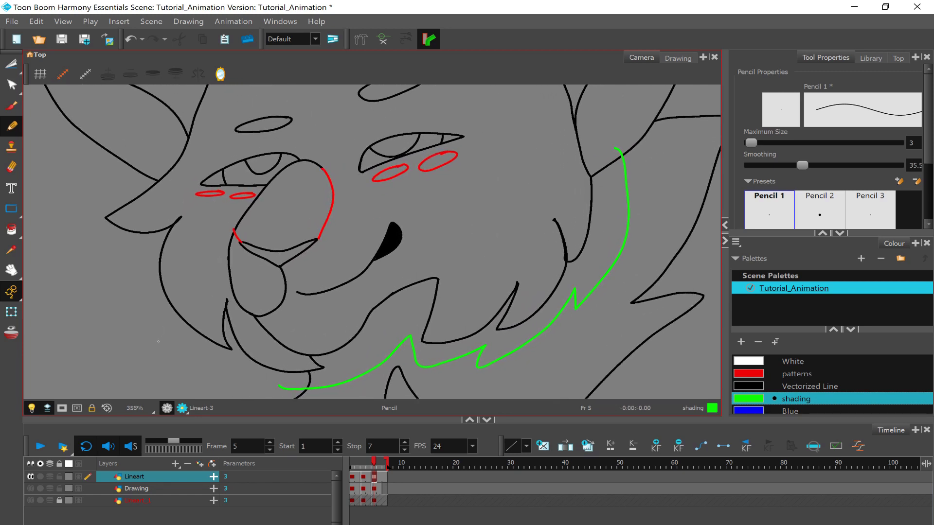
{"action": "scroll", "coordinate": [408, 178], "scroll_direction": "up", "scroll_amount": 5}
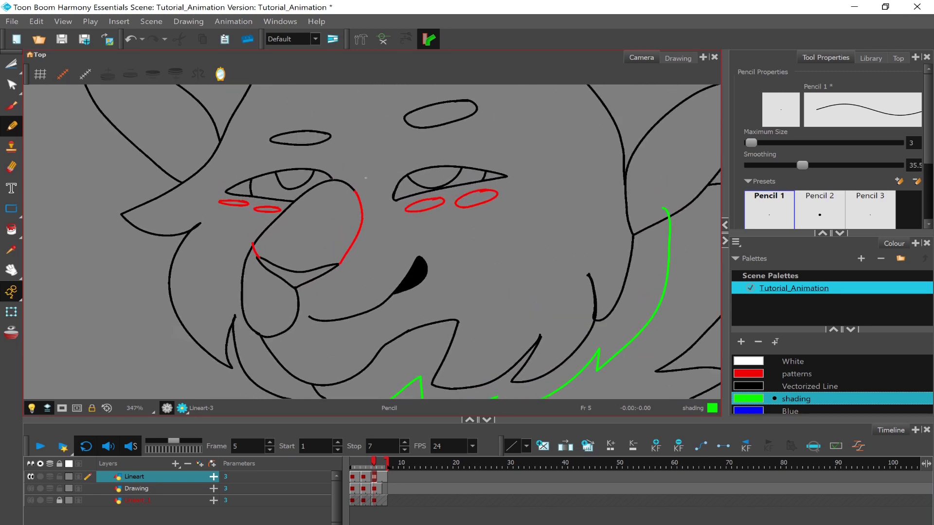
{"action": "scroll", "coordinate": [408, 178], "scroll_direction": "up", "scroll_amount": 3}
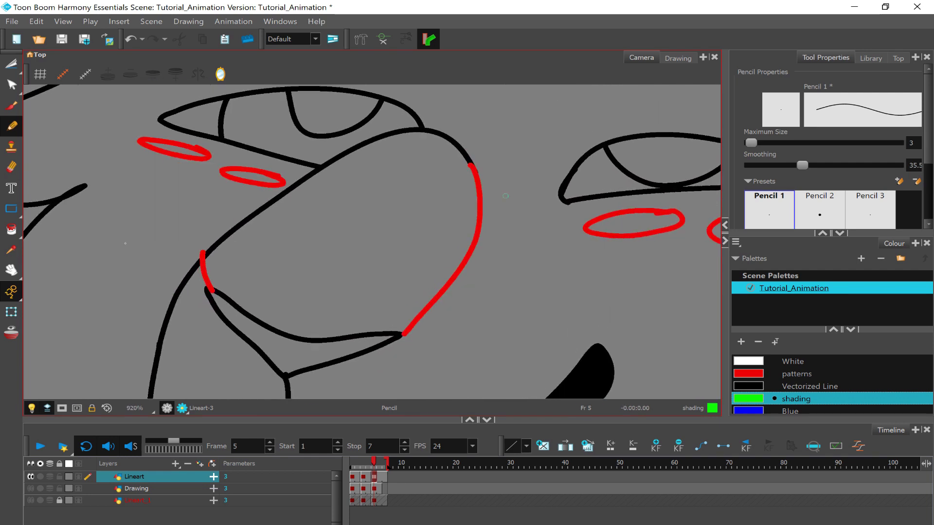
{"action": "mouse_move", "coordinate": [423, 131]}
{"action": "left_mouse_down"}
{"action": "mouse_move", "coordinate": [452, 180]}
{"action": "mouse_move", "coordinate": [334, 325]}
{"action": "left_mouse_up"}
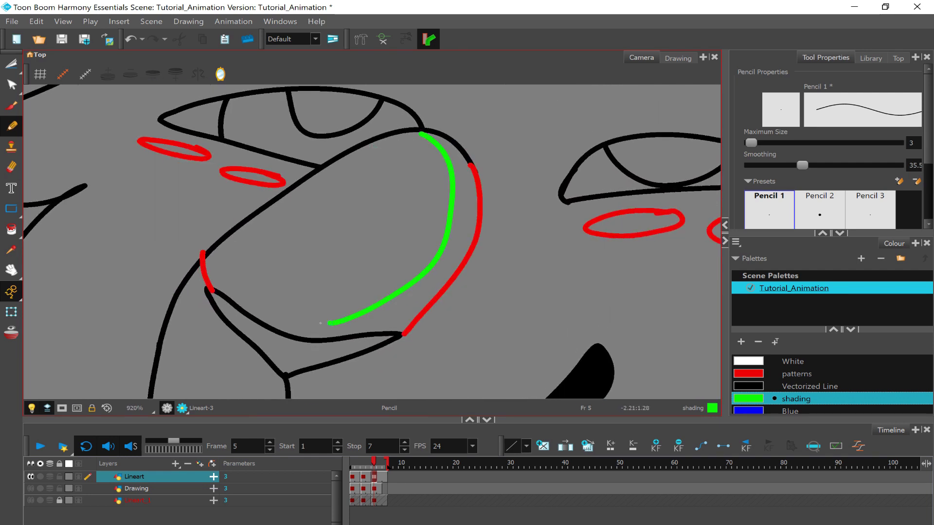
{"action": "scroll", "coordinate": [334, 325], "scroll_direction": "down", "scroll_amount": 6}
{"action": "key", "text": "ctrl+z"}
{"action": "scroll", "coordinate": [228, 263], "scroll_direction": "down", "scroll_amount": 5}
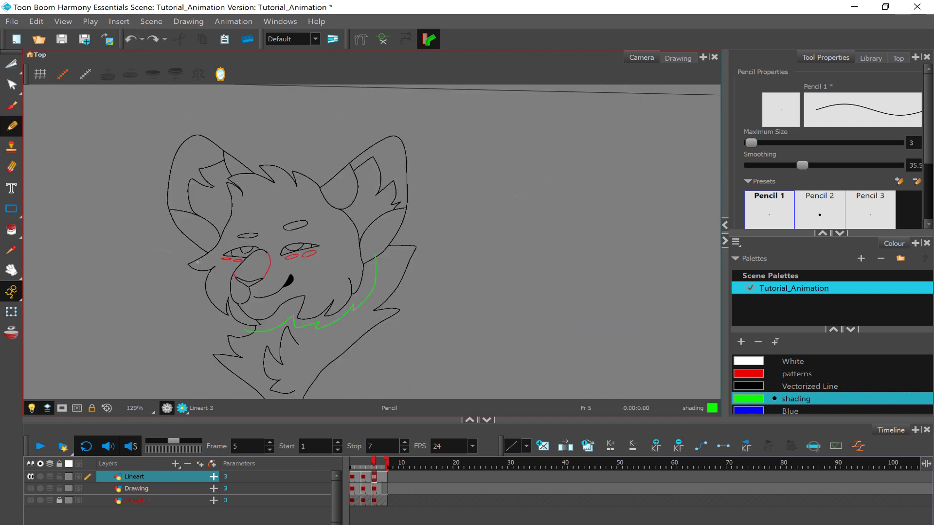
Step: Pick the patterns colour, try a jagged pencil line down the right-hand side of the neck on frame 5, and undo it
{"action": "left_click", "coordinate": [809, 375]}
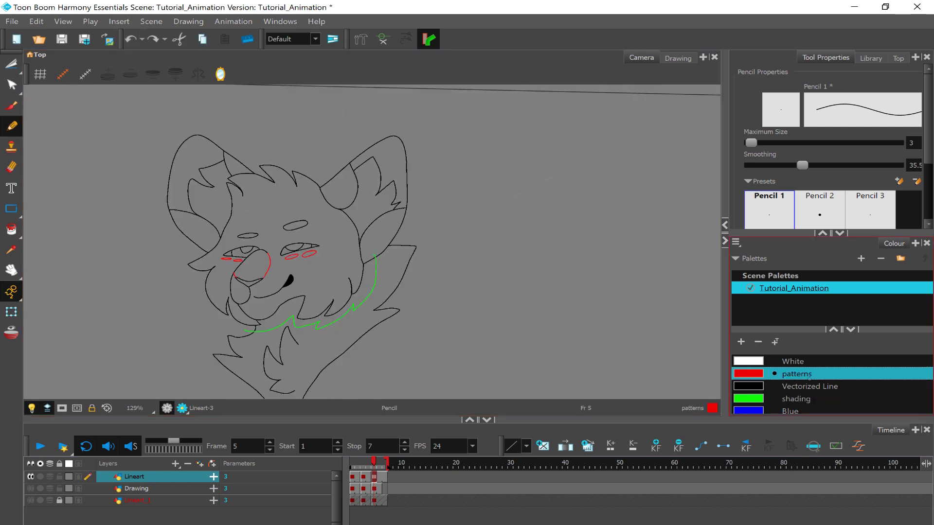
{"action": "scroll", "coordinate": [227, 380], "scroll_direction": "up", "scroll_amount": 5}
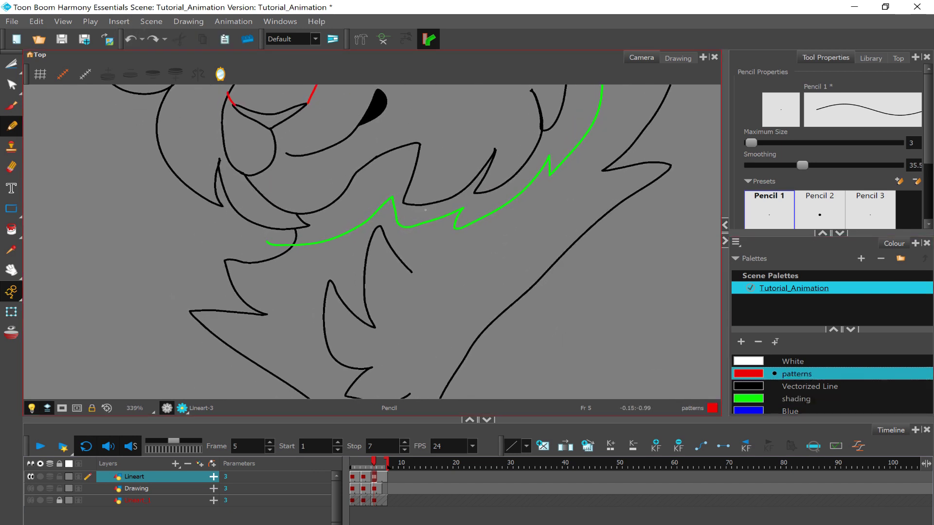
{"action": "scroll", "coordinate": [162, 290], "scroll_direction": "down", "scroll_amount": 1}
{"action": "mouse_move", "coordinate": [436, 192]}
{"action": "left_mouse_down"}
{"action": "mouse_move", "coordinate": [426, 253]}
{"action": "mouse_move", "coordinate": [442, 254]}
{"action": "mouse_move", "coordinate": [437, 273]}
{"action": "mouse_move", "coordinate": [451, 278]}
{"action": "mouse_move", "coordinate": [387, 356]}
{"action": "left_mouse_up"}
{"action": "scroll", "coordinate": [378, 373], "scroll_direction": "down", "scroll_amount": 4}
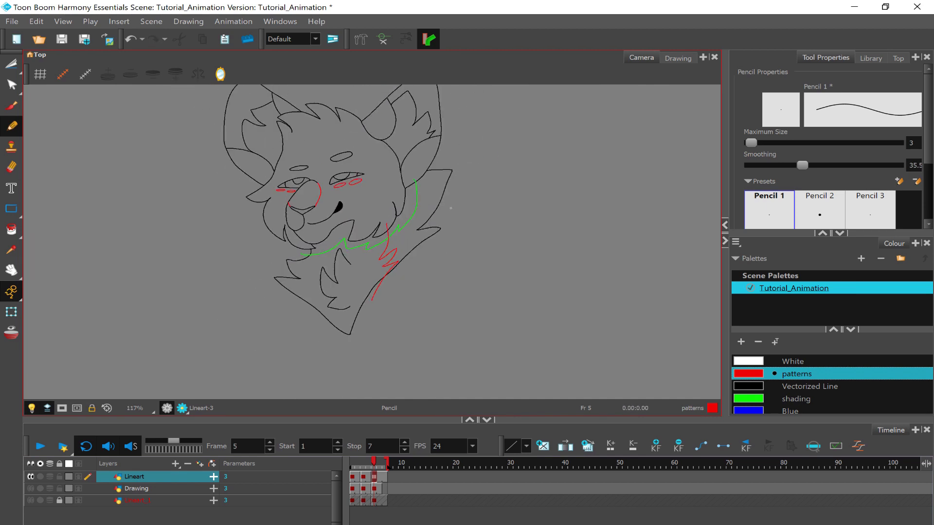
{"action": "scroll", "coordinate": [482, 389], "scroll_direction": "up", "scroll_amount": 5}
{"action": "left_click", "coordinate": [130, 39]}
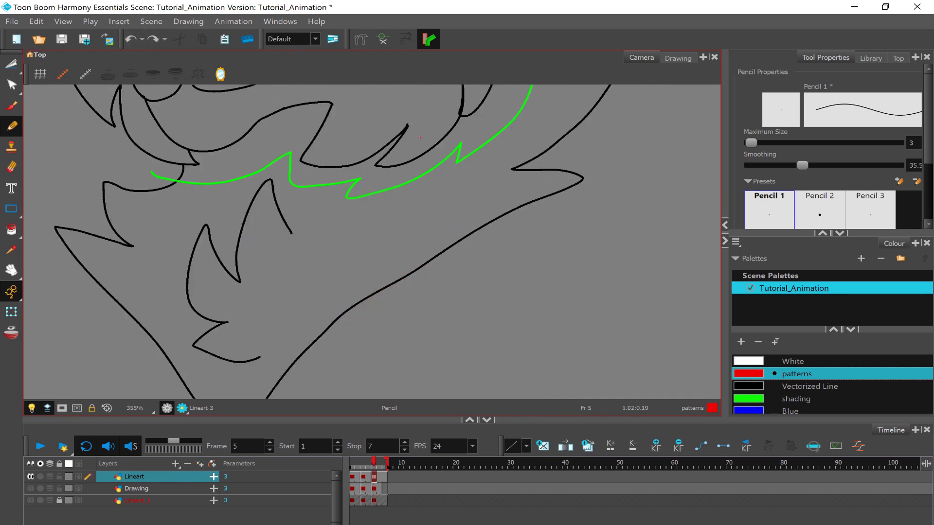
Step: Draw a jagged patterns-coloured line from the jaw down across the neck to its right-hand outline on frame 5
{"action": "mouse_move", "coordinate": [420, 138]}
{"action": "left_mouse_down"}
{"action": "mouse_move", "coordinate": [432, 208]}
{"action": "mouse_move", "coordinate": [363, 318]}
{"action": "left_mouse_up"}
{"action": "scroll", "coordinate": [373, 329], "scroll_direction": "down", "scroll_amount": 5}
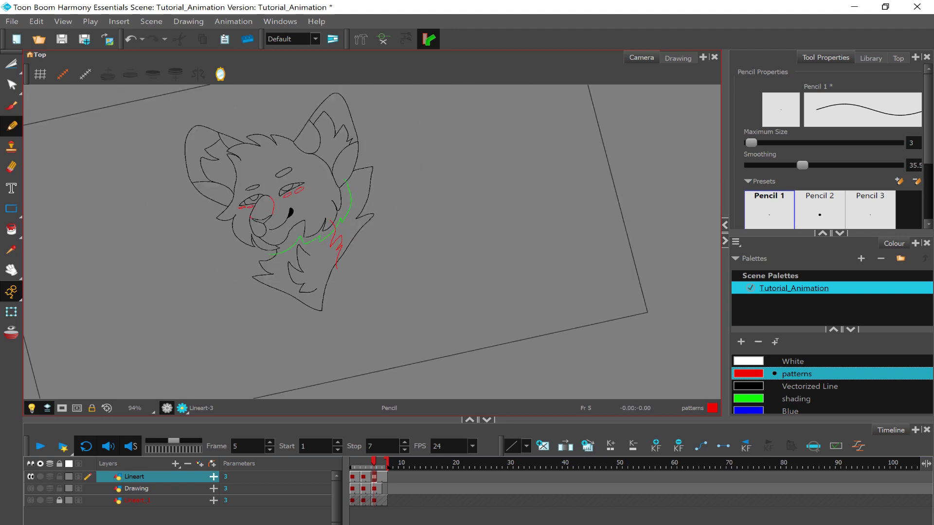
{"action": "scroll", "coordinate": [373, 328], "scroll_direction": "up", "scroll_amount": 5}
{"action": "scroll", "coordinate": [373, 329], "scroll_direction": "down", "scroll_amount": 5}
{"action": "scroll", "coordinate": [302, 292], "scroll_direction": "up", "scroll_amount": 5}
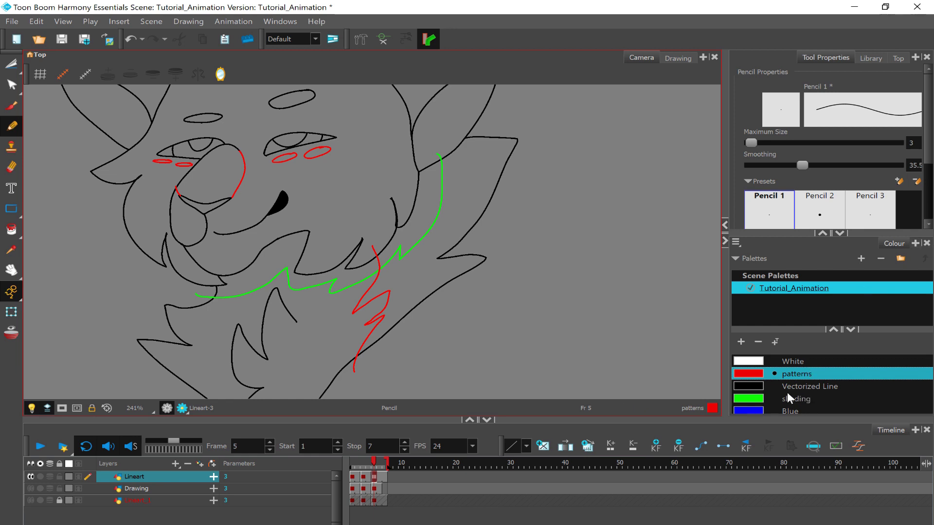
{"action": "scroll", "coordinate": [372, 243], "scroll_direction": "down", "scroll_amount": 3}
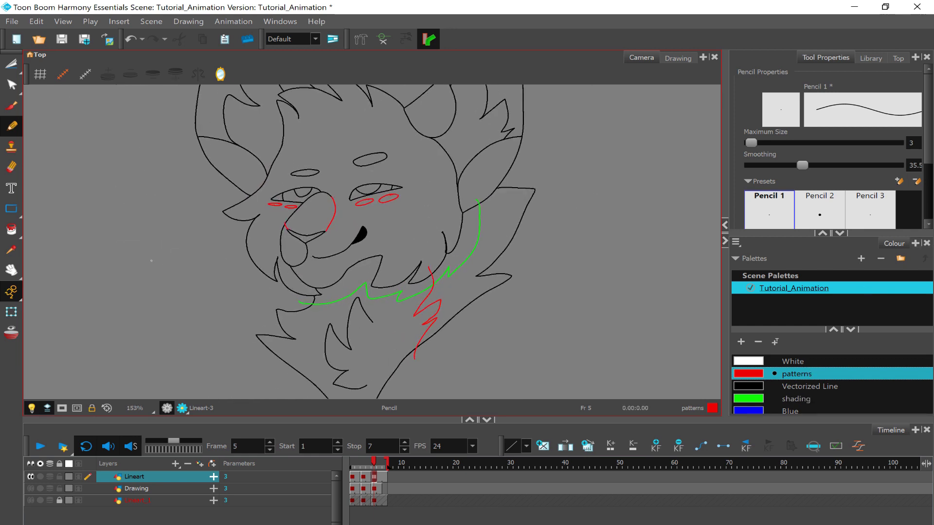
Step: Go to the Lineart drawing on frame 3, enable onion skin for the layer, and select the patterns colour
{"action": "left_click", "coordinate": [360, 483]}
{"action": "left_click", "coordinate": [364, 478]}
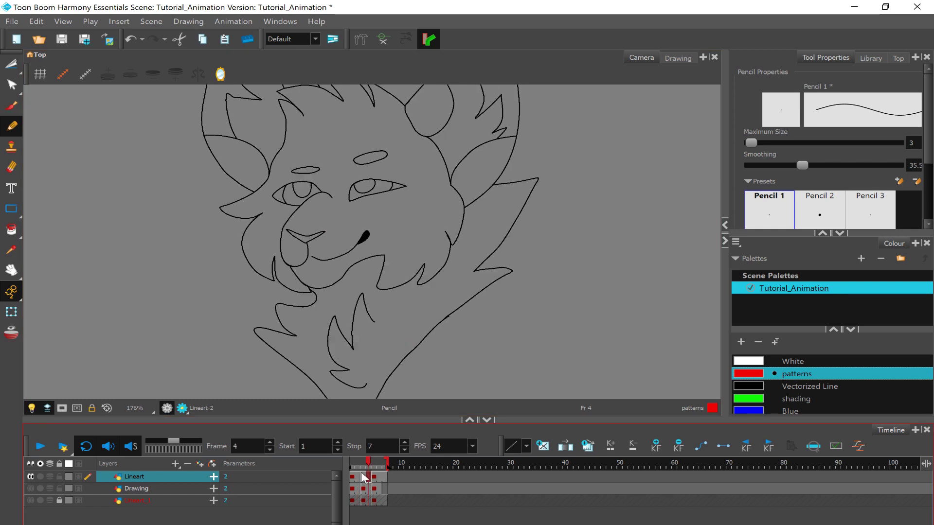
{"action": "left_click", "coordinate": [49, 476]}
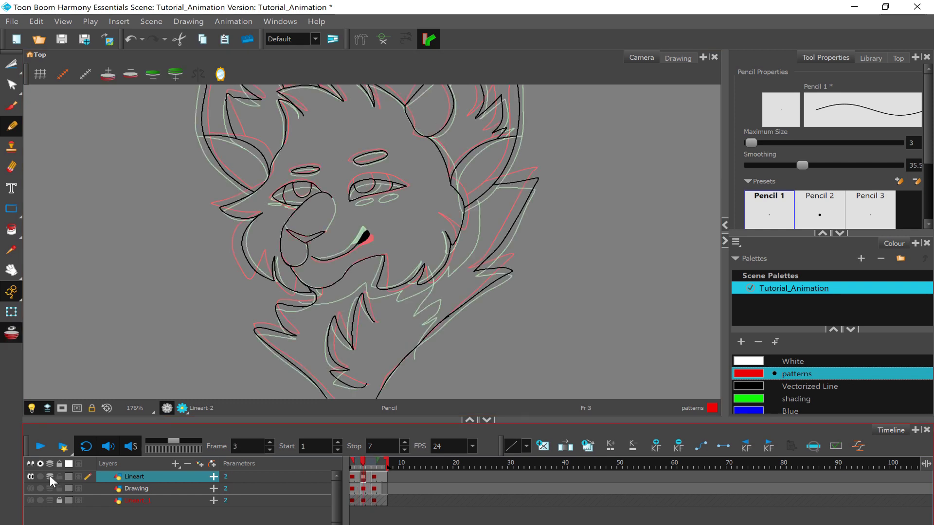
{"action": "left_click", "coordinate": [800, 399]}
{"action": "left_click", "coordinate": [798, 374]}
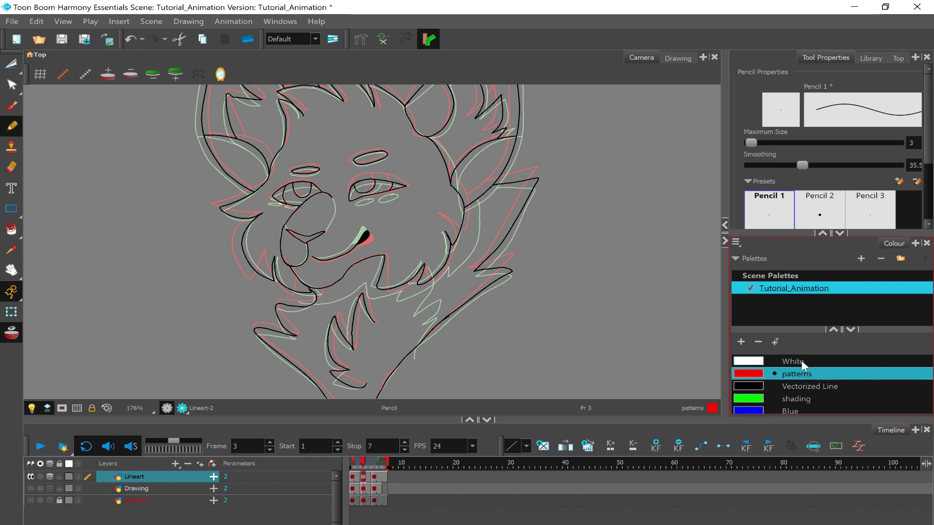
Step: Draw two slanted patterns-coloured ovals beneath the right-hand eye on frame 3, following the onion-skinned ovals
{"action": "scroll", "coordinate": [360, 204], "scroll_direction": "up", "scroll_amount": 5}
{"action": "scroll", "coordinate": [222, 253], "scroll_direction": "up", "scroll_amount": 3}
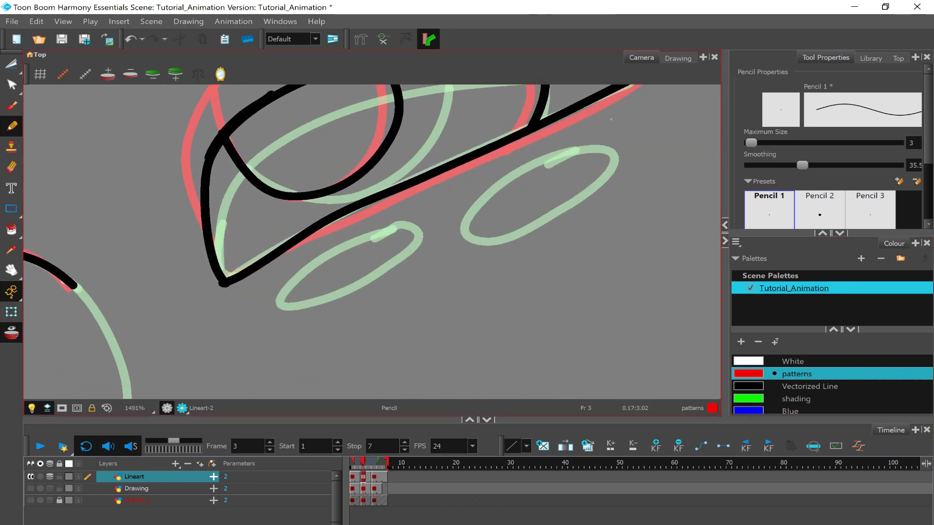
{"action": "scroll", "coordinate": [587, 166], "scroll_direction": "down", "scroll_amount": 4}
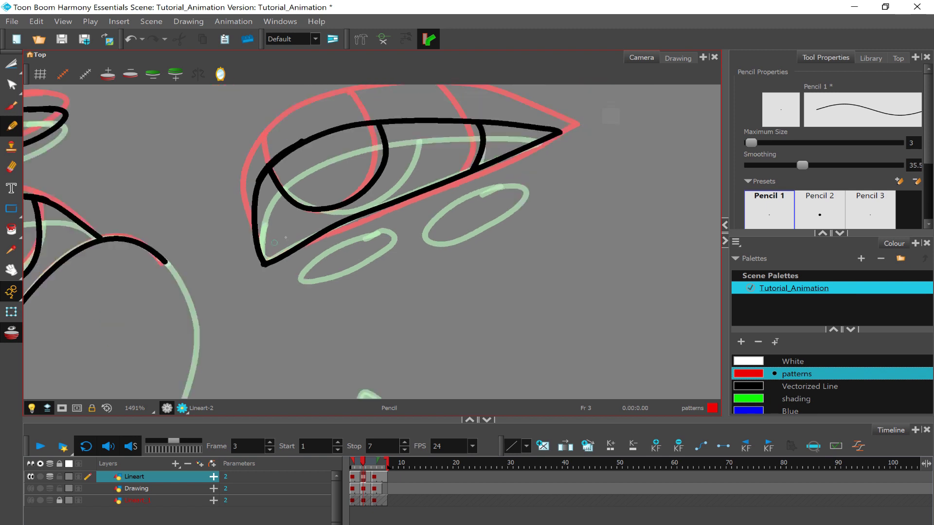
{"action": "key", "text": "comma"}
{"action": "key", "text": "period"}
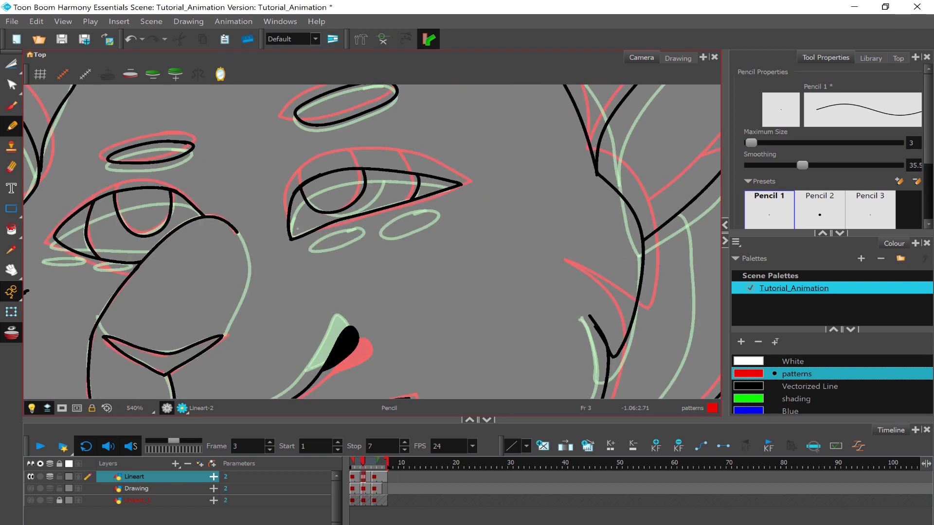
{"action": "key", "text": "comma"}
{"action": "key", "text": "comma"}
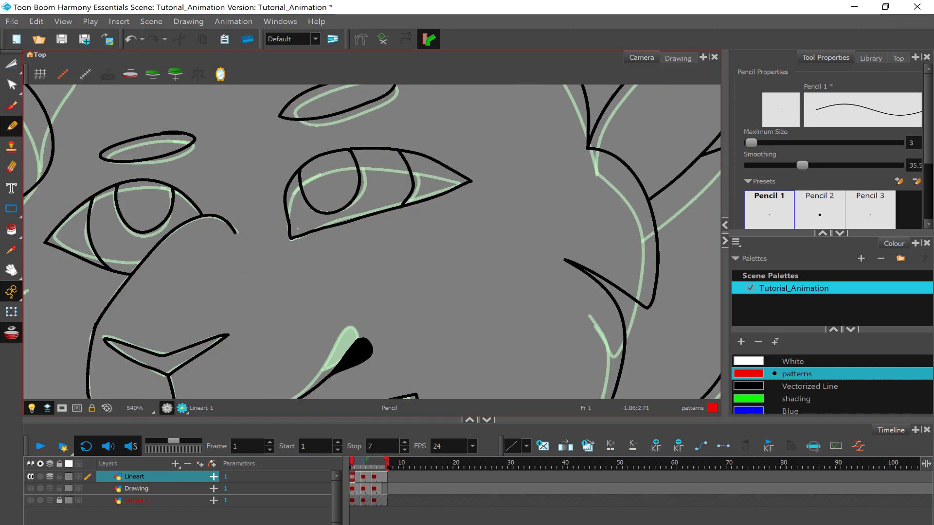
{"action": "key", "text": "period"}
{"action": "key", "text": "period"}
{"action": "scroll", "coordinate": [326, 195], "scroll_direction": "up", "scroll_amount": 3}
{"action": "mouse_move", "coordinate": [585, 161]}
{"action": "left_mouse_down"}
{"action": "mouse_move", "coordinate": [471, 256]}
{"action": "mouse_move", "coordinate": [545, 171]}
{"action": "left_mouse_up"}
{"action": "mouse_move", "coordinate": [401, 251]}
{"action": "left_mouse_down"}
{"action": "mouse_move", "coordinate": [287, 336]}
{"action": "mouse_move", "coordinate": [397, 253]}
{"action": "left_mouse_up"}
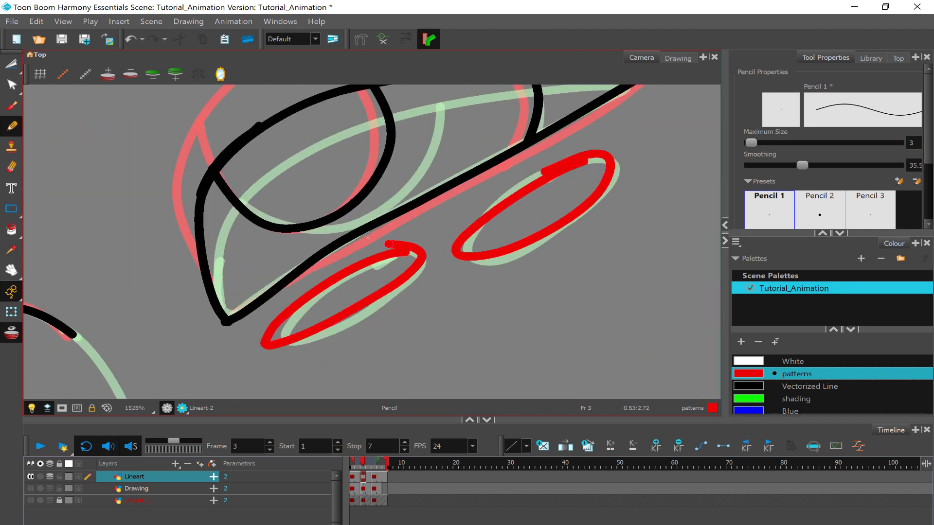
Step: Draw two narrow patterns-coloured ovals beneath the left-hand eye on frame 3, guided by the onion skin
{"action": "scroll", "coordinate": [399, 243], "scroll_direction": "down", "scroll_amount": 5}
{"action": "scroll", "coordinate": [398, 243], "scroll_direction": "down", "scroll_amount": 2}
{"action": "scroll", "coordinate": [487, 205], "scroll_direction": "up", "scroll_amount": 6}
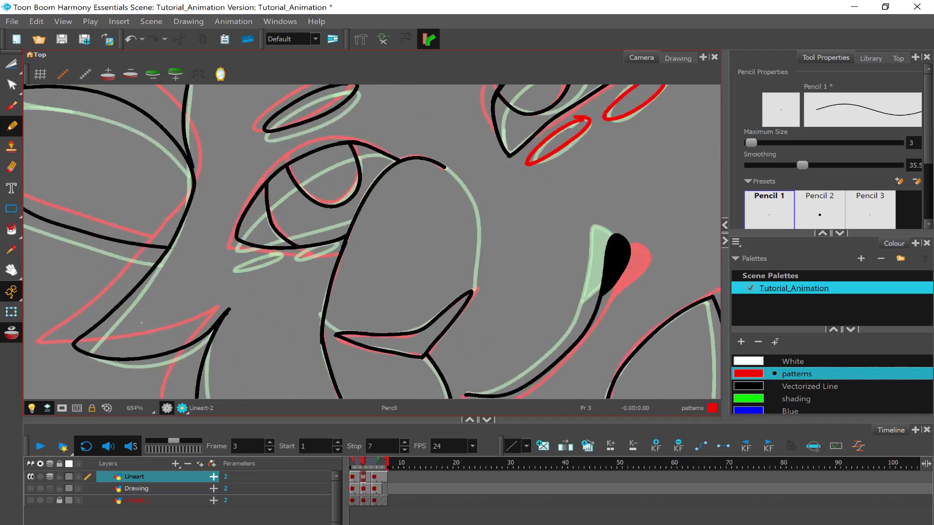
{"action": "mouse_move", "coordinate": [499, 188]}
{"action": "left_mouse_down"}
{"action": "mouse_move", "coordinate": [454, 249]}
{"action": "mouse_move", "coordinate": [498, 188]}
{"action": "left_mouse_up"}
{"action": "mouse_move", "coordinate": [340, 251]}
{"action": "left_mouse_down"}
{"action": "mouse_move", "coordinate": [217, 299]}
{"action": "mouse_move", "coordinate": [325, 290]}
{"action": "mouse_move", "coordinate": [329, 254]}
{"action": "mouse_move", "coordinate": [275, 267]}
{"action": "left_mouse_up"}
{"action": "scroll", "coordinate": [291, 264], "scroll_direction": "down", "scroll_amount": 7}
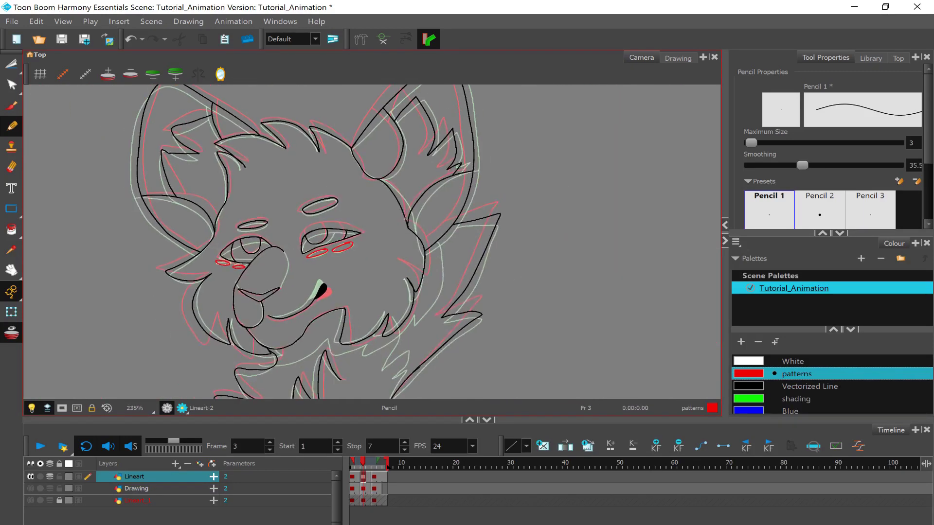
Step: Draw patterns-coloured lines on frame 3 joining both upper nose corners to the muzzle bridge outline, enclosing the top of the muzzle
{"action": "scroll", "coordinate": [117, 287], "scroll_direction": "up", "scroll_amount": 10}
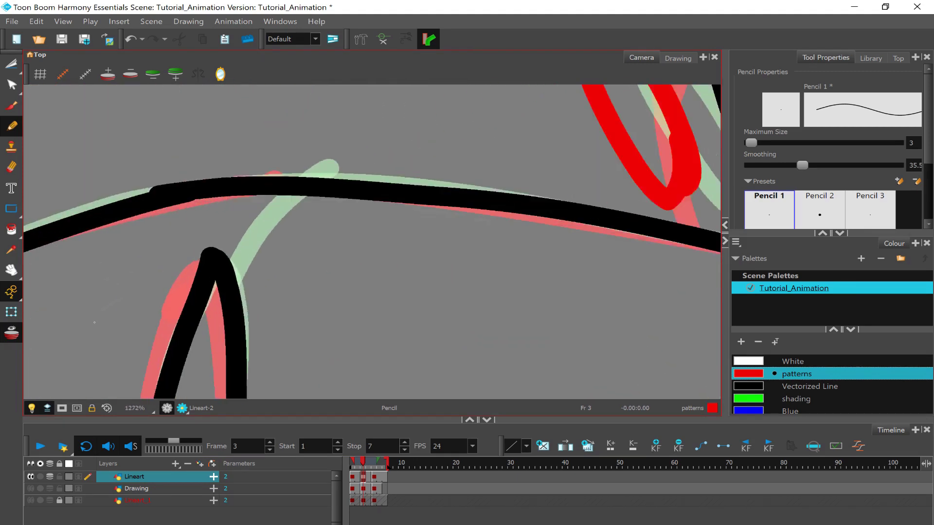
{"action": "left_click_drag", "start_coordinate": [360, 170], "coordinate": [241, 277]}
{"action": "scroll", "coordinate": [240, 277], "scroll_direction": "down", "scroll_amount": 8}
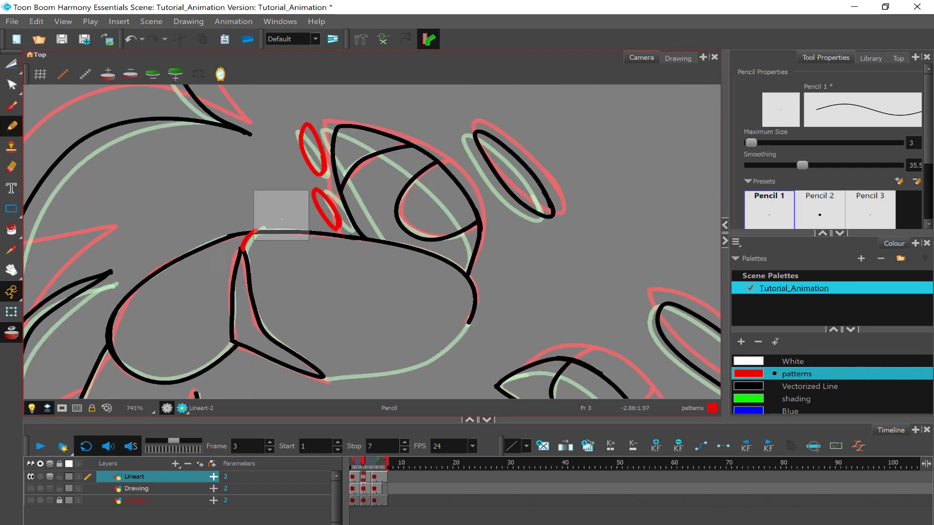
{"action": "scroll", "coordinate": [515, 154], "scroll_direction": "up", "scroll_amount": 3}
{"action": "scroll", "coordinate": [515, 154], "scroll_direction": "up", "scroll_amount": 2}
{"action": "mouse_move", "coordinate": [622, 117]}
{"action": "left_mouse_down"}
{"action": "mouse_move", "coordinate": [596, 202]}
{"action": "mouse_move", "coordinate": [508, 287]}
{"action": "mouse_move", "coordinate": [371, 359]}
{"action": "mouse_move", "coordinate": [249, 385]}
{"action": "left_mouse_up"}
{"action": "scroll", "coordinate": [249, 385], "scroll_direction": "down", "scroll_amount": 8}
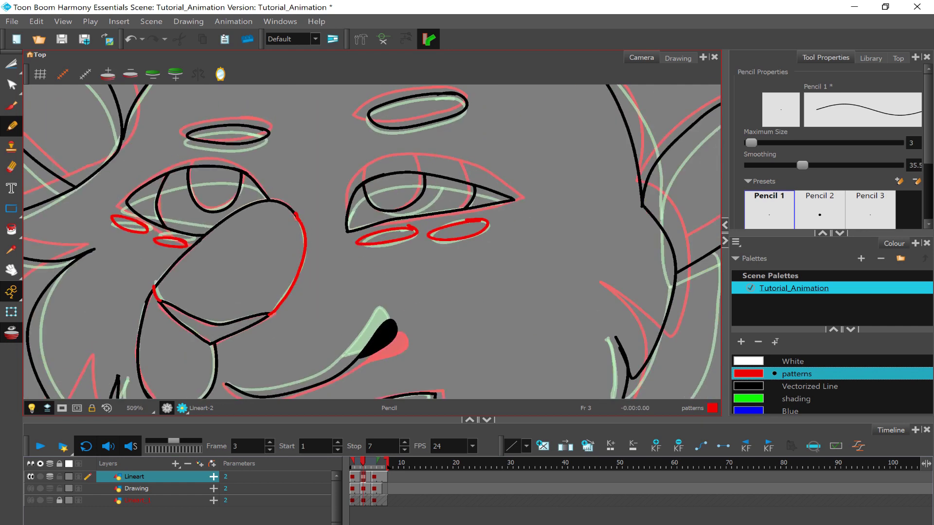
{"action": "scroll", "coordinate": [461, 143], "scroll_direction": "up", "scroll_amount": 2}
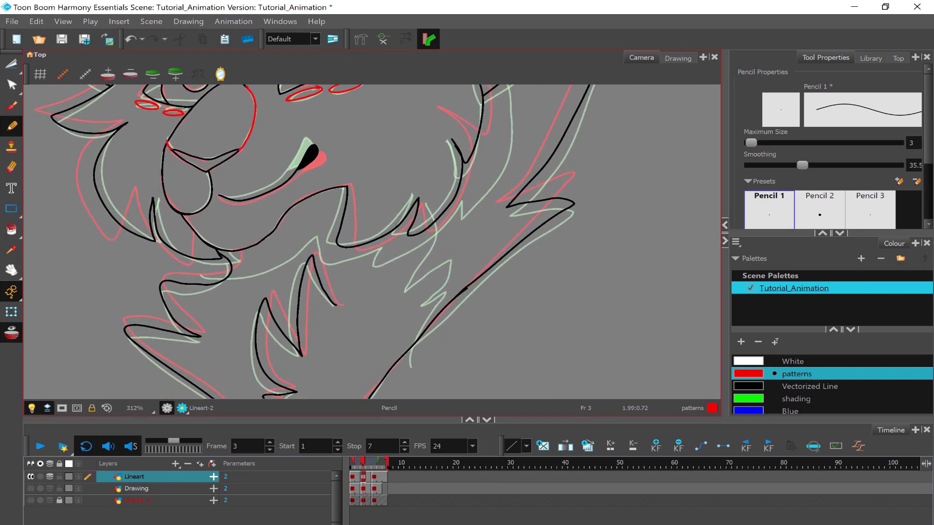
Step: Draw a patterns-coloured zigzag down the right-hand side of the neck on frame 3, following the onion-skinned line
{"action": "mouse_move", "coordinate": [464, 135]}
{"action": "left_mouse_down"}
{"action": "mouse_move", "coordinate": [466, 164]}
{"action": "mouse_move", "coordinate": [432, 253]}
{"action": "mouse_move", "coordinate": [489, 227]}
{"action": "mouse_move", "coordinate": [450, 285]}
{"action": "mouse_move", "coordinate": [485, 272]}
{"action": "mouse_move", "coordinate": [446, 348]}
{"action": "left_mouse_up"}
{"action": "scroll", "coordinate": [287, 280], "scroll_direction": "down", "scroll_amount": 3}
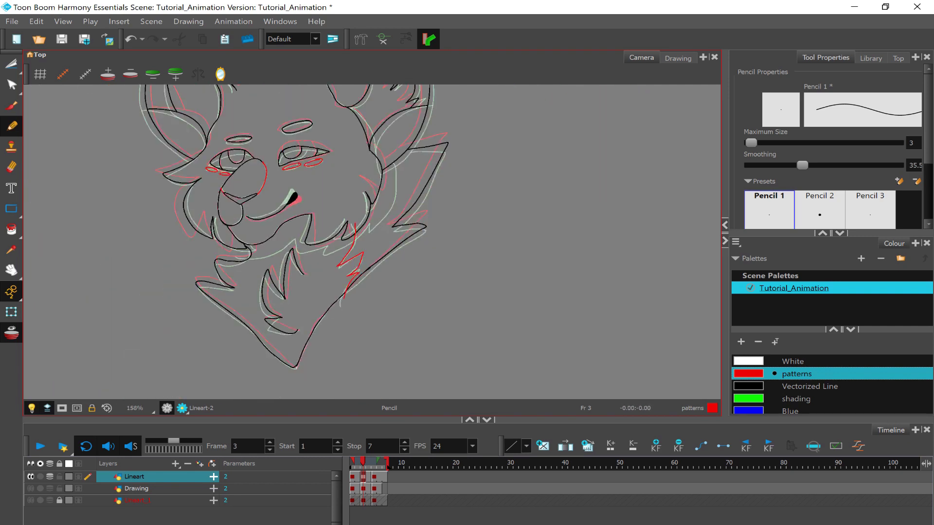
Step: Draw the jagged shading-coloured contour on frame 3 from below the right-hand ear along the cheek and under the jaw to the chin
{"action": "left_click", "coordinate": [821, 399]}
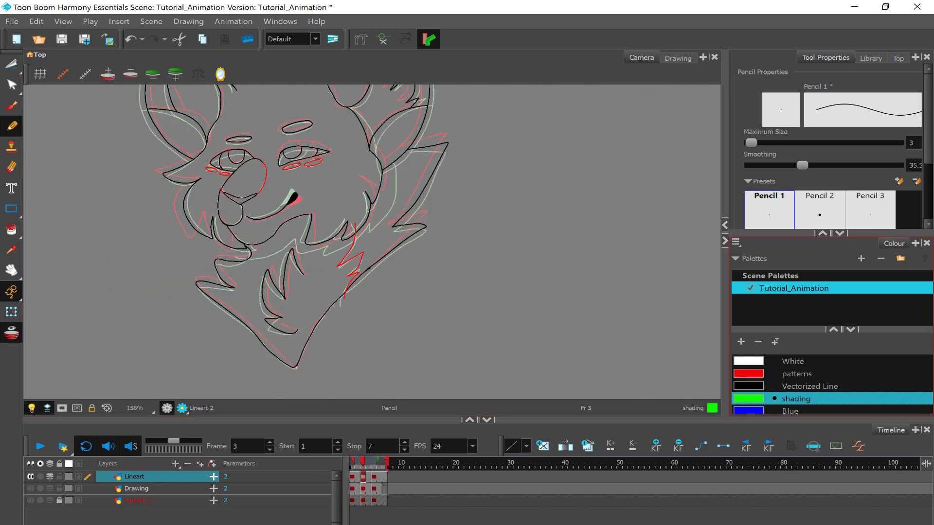
{"action": "scroll", "coordinate": [328, 208], "scroll_direction": "up", "scroll_amount": 6}
{"action": "mouse_move", "coordinate": [660, 102]}
{"action": "left_mouse_down"}
{"action": "mouse_move", "coordinate": [600, 242]}
{"action": "mouse_move", "coordinate": [524, 294]}
{"action": "mouse_move", "coordinate": [468, 315]}
{"action": "mouse_move", "coordinate": [470, 291]}
{"action": "mouse_move", "coordinate": [352, 332]}
{"action": "mouse_move", "coordinate": [278, 333]}
{"action": "left_mouse_up"}
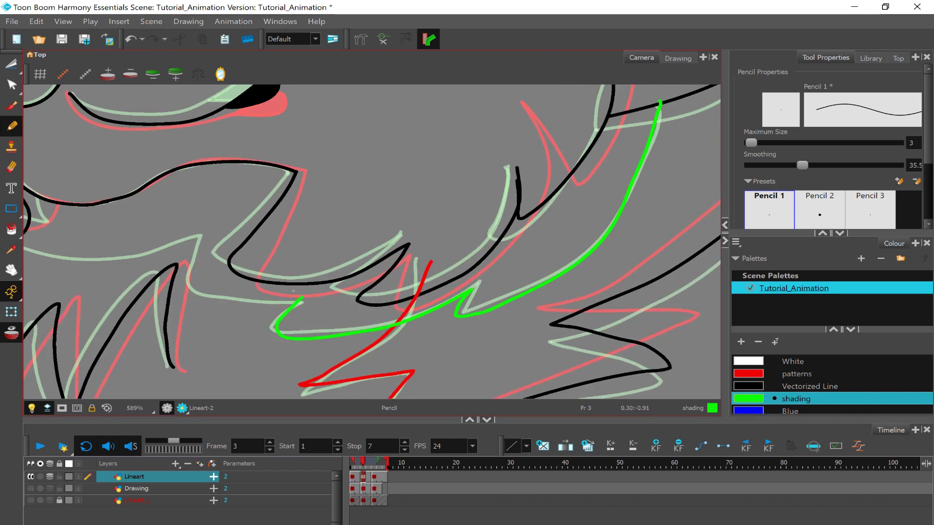
{"action": "scroll", "coordinate": [293, 291], "scroll_direction": "down", "scroll_amount": 7}
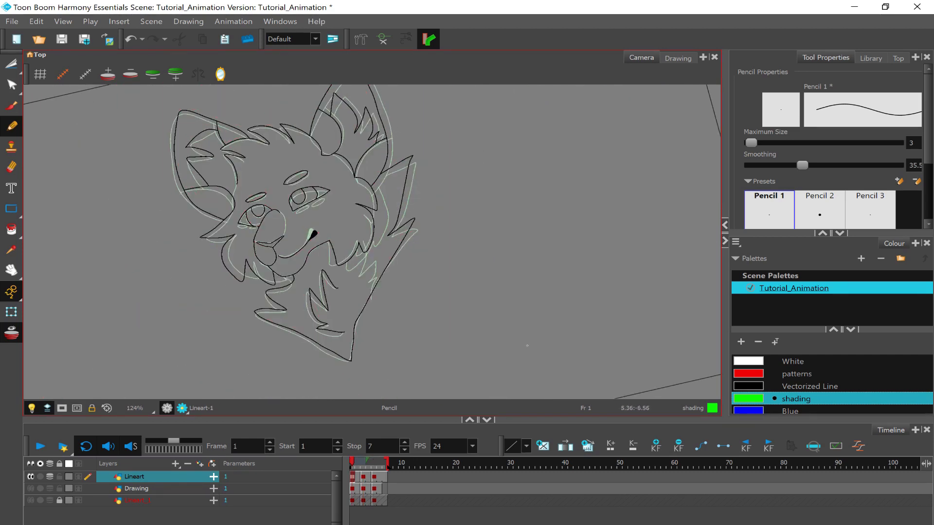
{"action": "scroll", "coordinate": [342, 189], "scroll_direction": "up", "scroll_amount": 8}
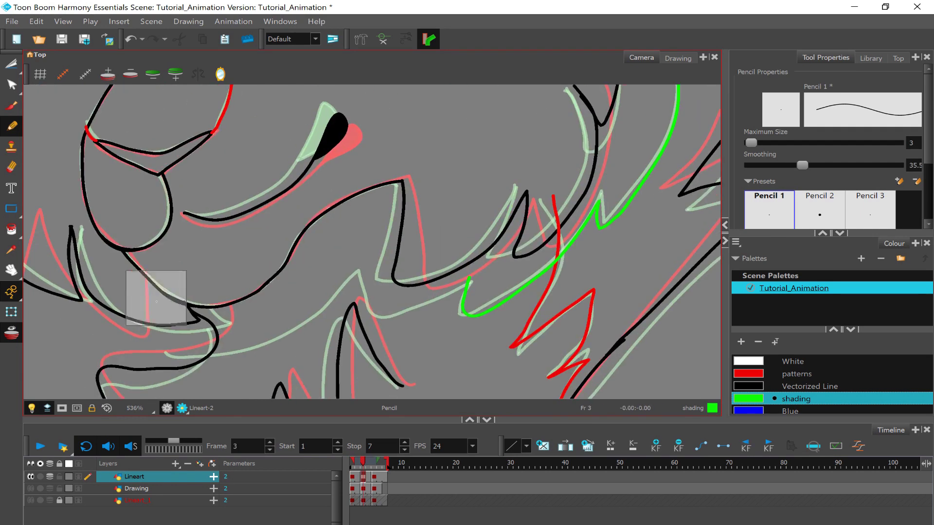
{"action": "mouse_move", "coordinate": [616, 191]}
{"action": "left_mouse_down"}
{"action": "mouse_move", "coordinate": [498, 251]}
{"action": "mouse_move", "coordinate": [460, 257]}
{"action": "mouse_move", "coordinate": [419, 184]}
{"action": "mouse_move", "coordinate": [334, 260]}
{"action": "mouse_move", "coordinate": [262, 292]}
{"action": "mouse_move", "coordinate": [195, 307]}
{"action": "mouse_move", "coordinate": [125, 293]}
{"action": "left_mouse_up"}
{"action": "scroll", "coordinate": [321, 212], "scroll_direction": "down", "scroll_amount": 8}
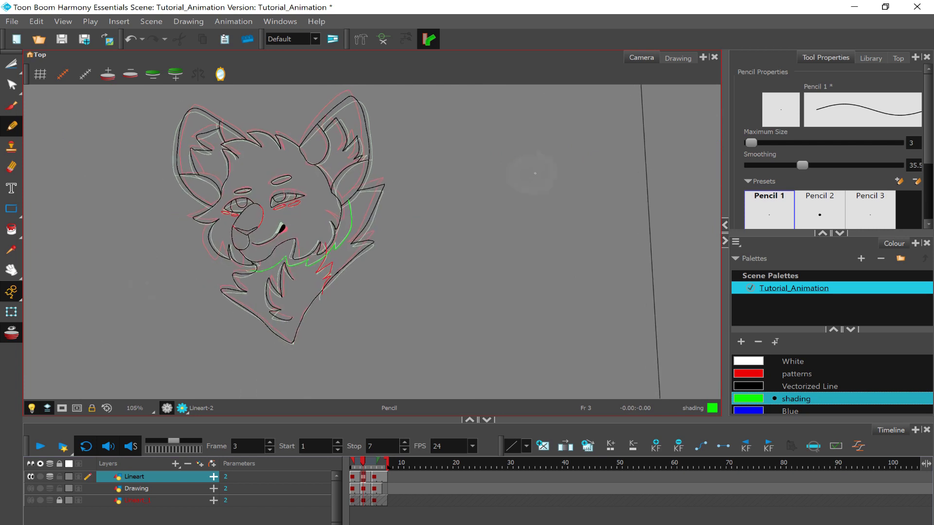
Step: On Lineart frame 1, enable onion skin and draw a patterns-coloured oval beneath the outer part of the right-hand eye
{"action": "left_click", "coordinate": [49, 477]}
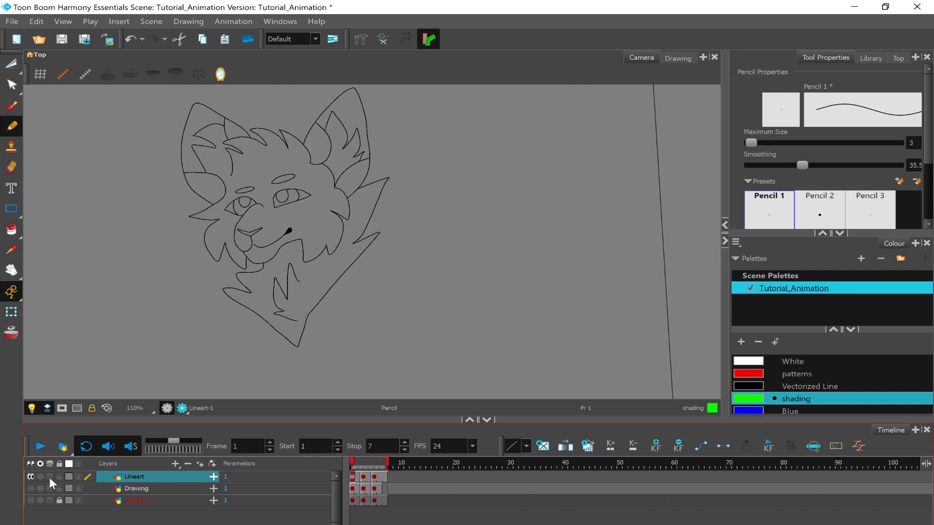
{"action": "left_click", "coordinate": [48, 479]}
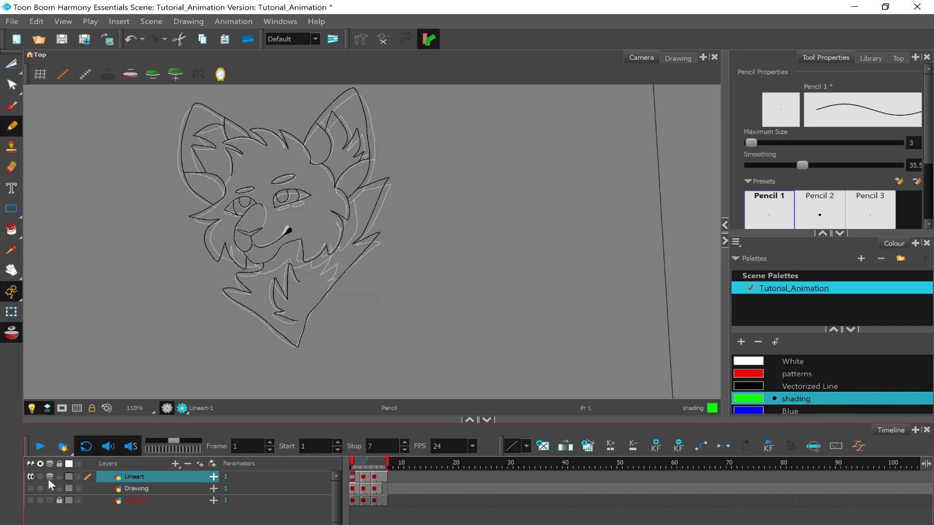
{"action": "left_click", "coordinate": [811, 372]}
{"action": "scroll", "coordinate": [292, 219], "scroll_direction": "up", "scroll_amount": 8}
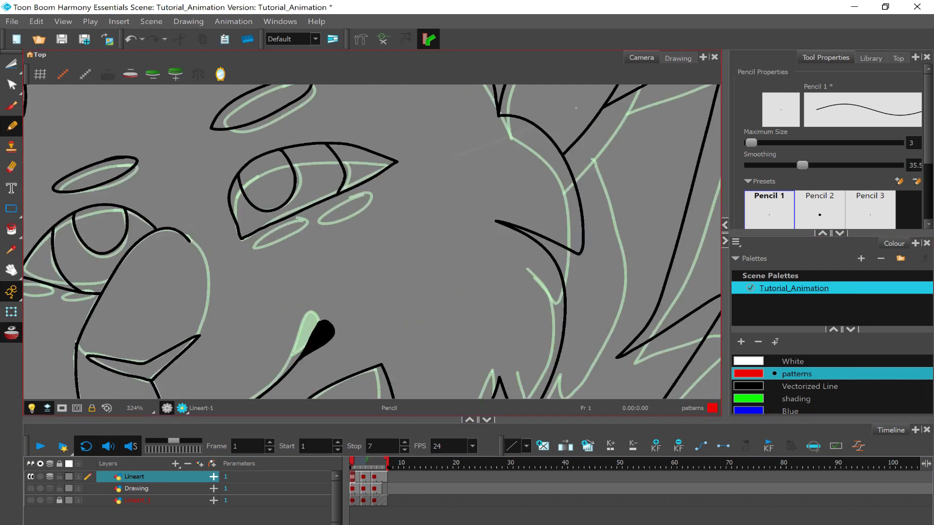
{"action": "mouse_move", "coordinate": [496, 153]}
{"action": "left_mouse_down"}
{"action": "mouse_move", "coordinate": [412, 230]}
{"action": "mouse_move", "coordinate": [489, 154]}
{"action": "left_mouse_up"}
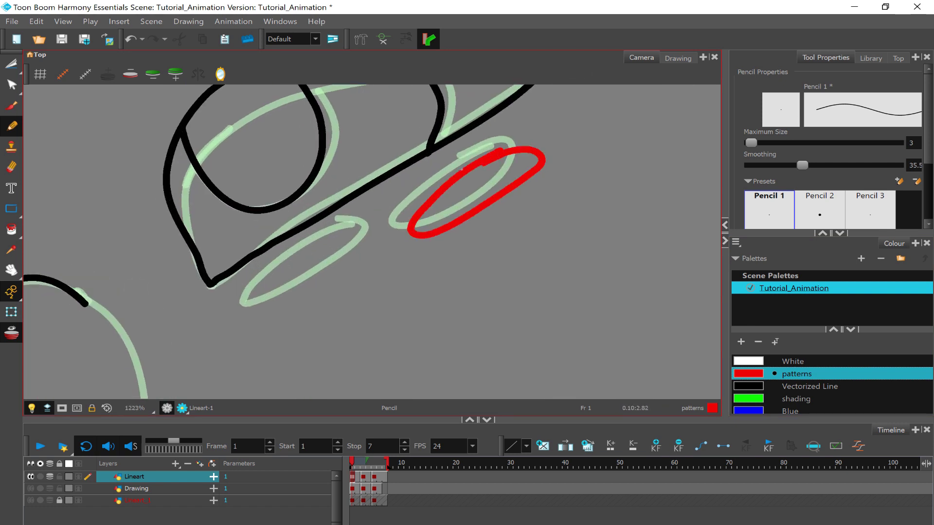
Step: Complete the patterns-coloured ovals beneath both eyes on frame 1 and draw the lines enclosing the top of the muzzle
{"action": "scroll", "coordinate": [372, 242], "scroll_direction": "down", "scroll_amount": 2}
{"action": "scroll", "coordinate": [421, 159], "scroll_direction": "up", "scroll_amount": 3}
{"action": "left_click_drag", "start_coordinate": [562, 136], "coordinate": [334, 344]}
{"action": "scroll", "coordinate": [341, 219], "scroll_direction": "down", "scroll_amount": 5}
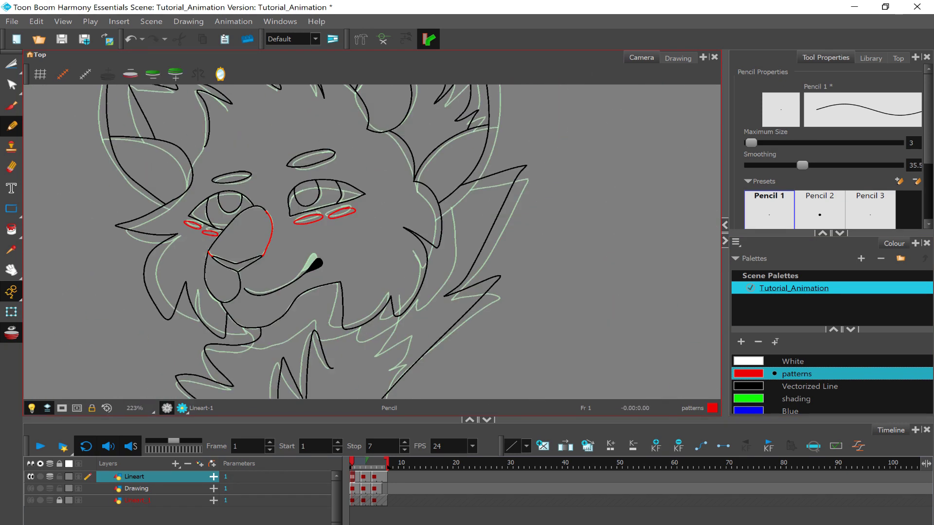
Step: Add the patterns-coloured neck zigzag and the jagged shading-coloured contour under the jaw and up the right-hand cheek on frame 1
{"action": "left_click", "coordinate": [811, 399]}
{"action": "left_click_drag", "start_coordinate": [245, 319], "coordinate": [625, 124]}
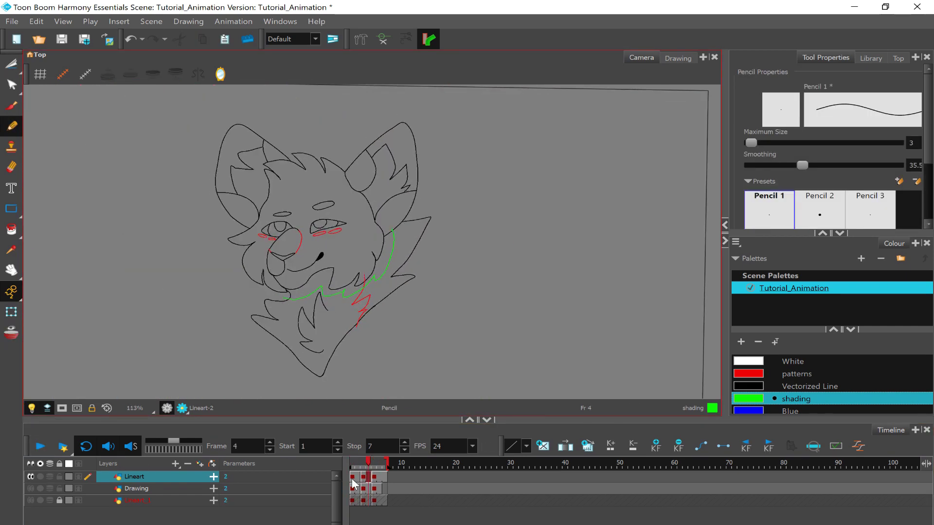
Step: Scrub through frames 1 to 7 to review the boundary lines in motion, ending on frame 1
{"action": "left_click", "coordinate": [354, 465]}
{"action": "left_click_drag", "start_coordinate": [353, 468], "coordinate": [394, 470]}
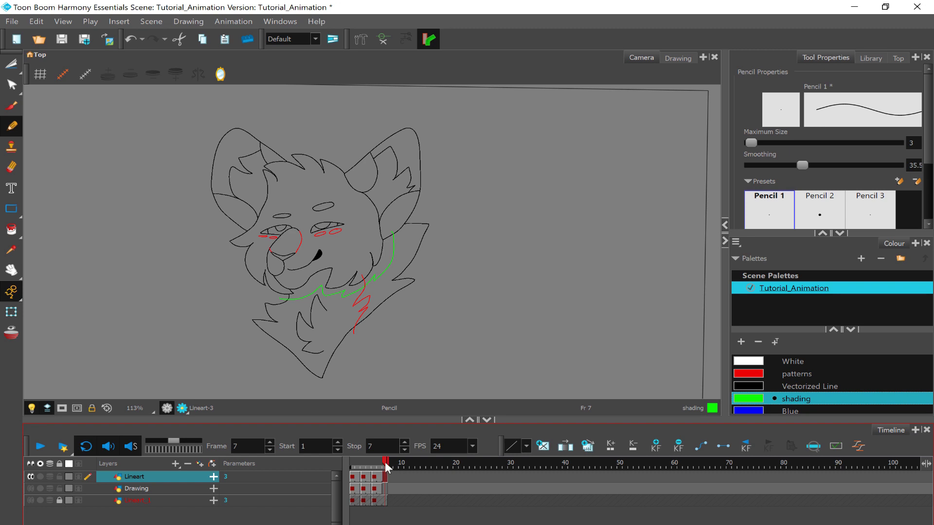
{"action": "key", "text": "Return"}
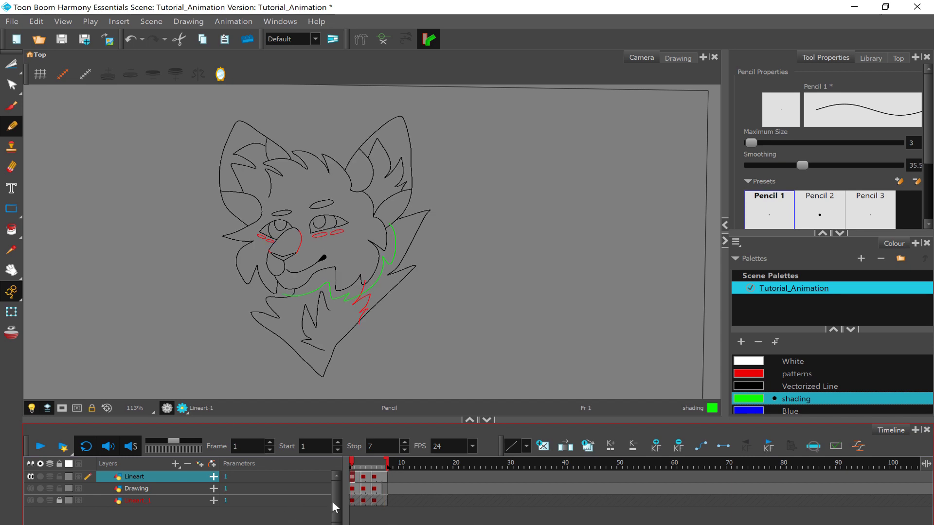
{"action": "left_click", "coordinate": [356, 481]}
{"action": "left_click_drag", "start_coordinate": [354, 468], "coordinate": [307, 467]}
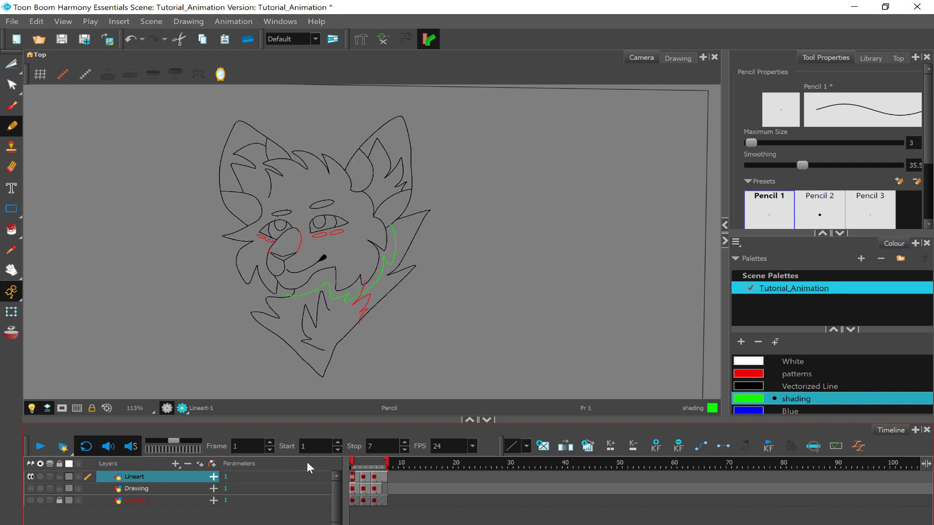
Step: Choose the Paint tool and create a new scene palette named charactername
{"action": "left_click", "coordinate": [11, 229]}
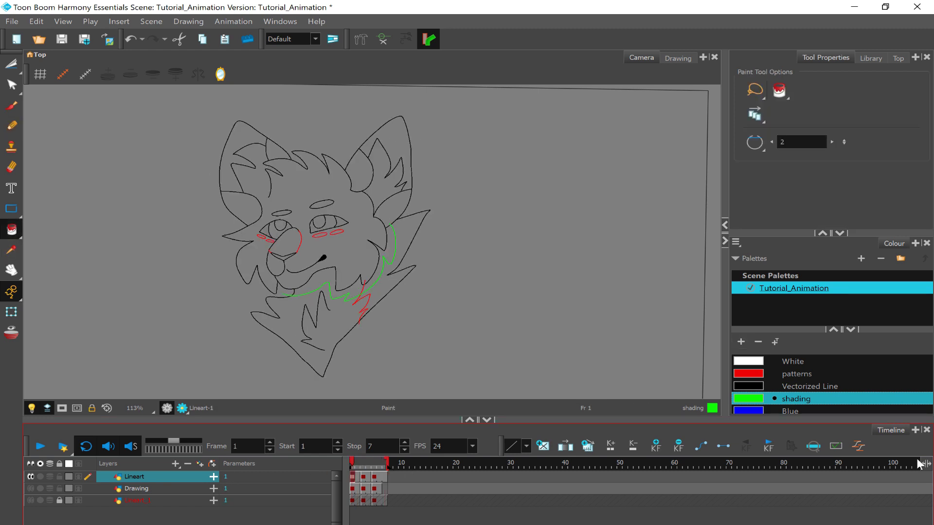
{"action": "left_click", "coordinate": [861, 259]}
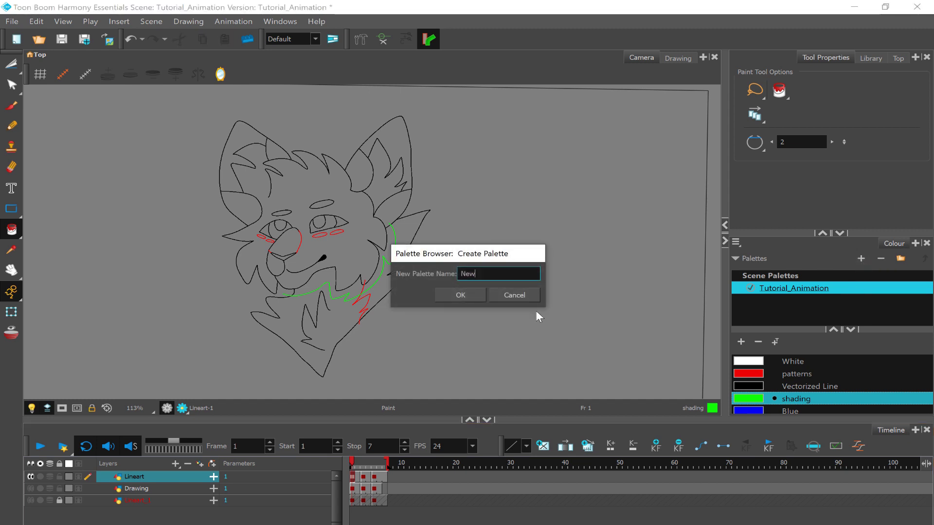
{"action": "key", "text": "BackSpace"}
{"action": "key", "text": "BackSpace"}
{"action": "key", "text": "BackSpace"}
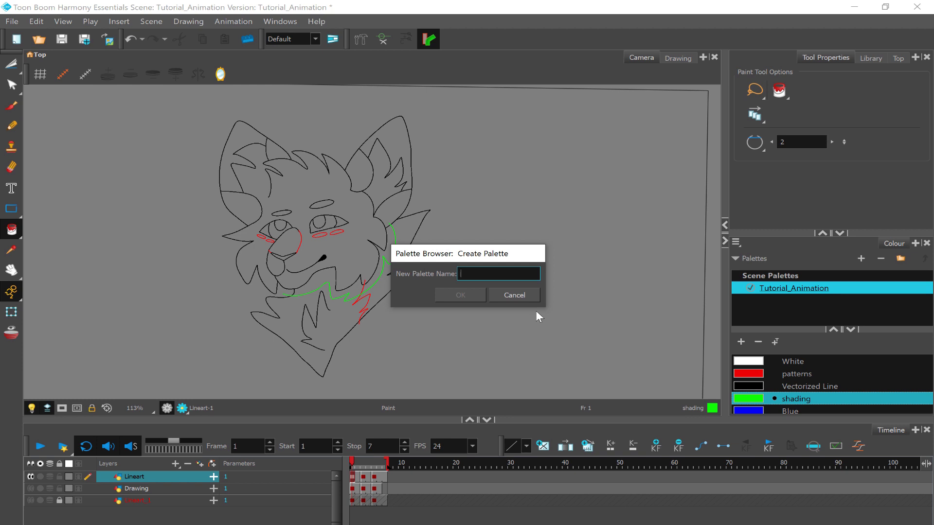
{"action": "type", "text": "charactername"}
{"action": "left_click", "coordinate": [461, 295]}
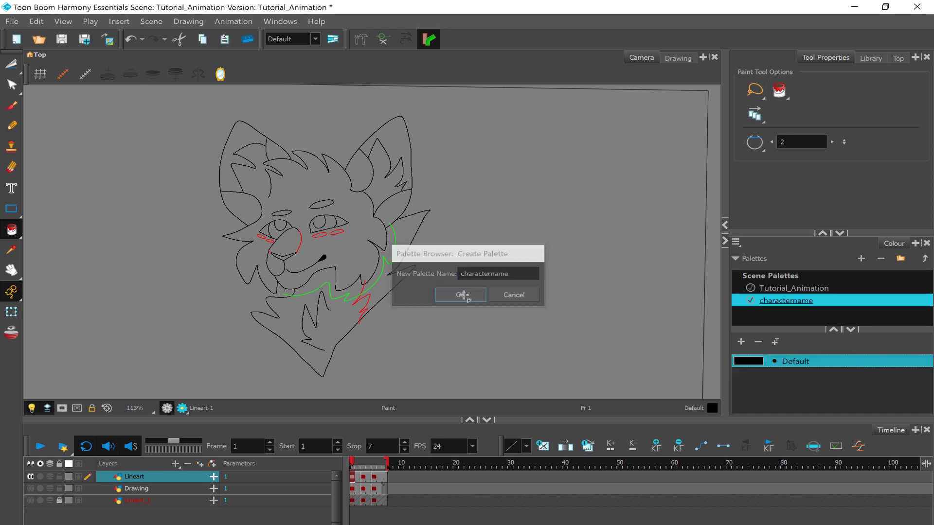
Step: Add a new colour to the charactername palette and set it to dark reddish brown, RGB 111, 43, 11
{"action": "left_click", "coordinate": [823, 290]}
{"action": "left_click", "coordinate": [836, 305]}
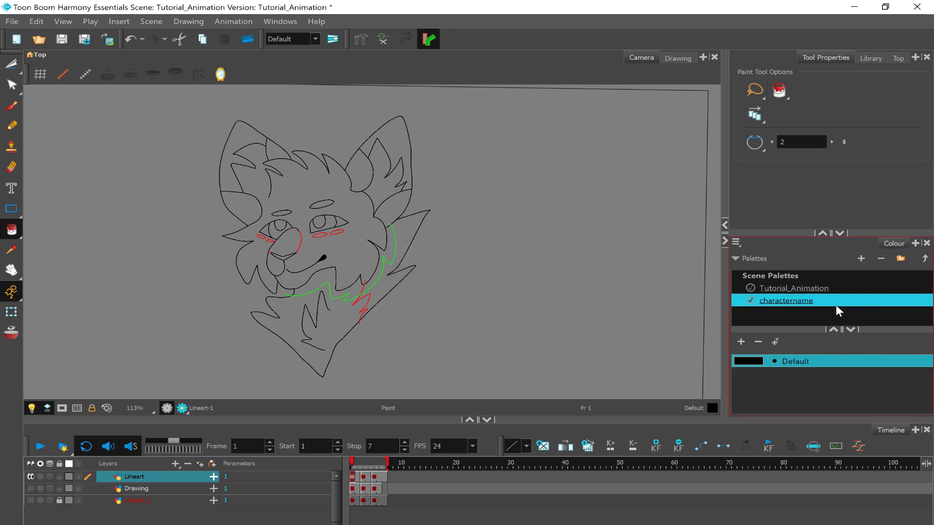
{"action": "left_click", "coordinate": [741, 342]}
{"action": "right_click", "coordinate": [784, 376]}
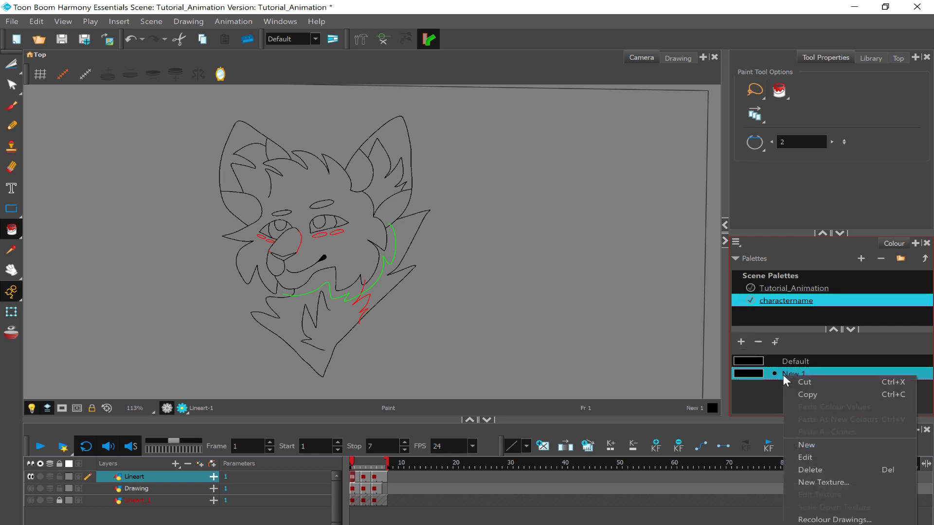
{"action": "left_click", "coordinate": [805, 457]}
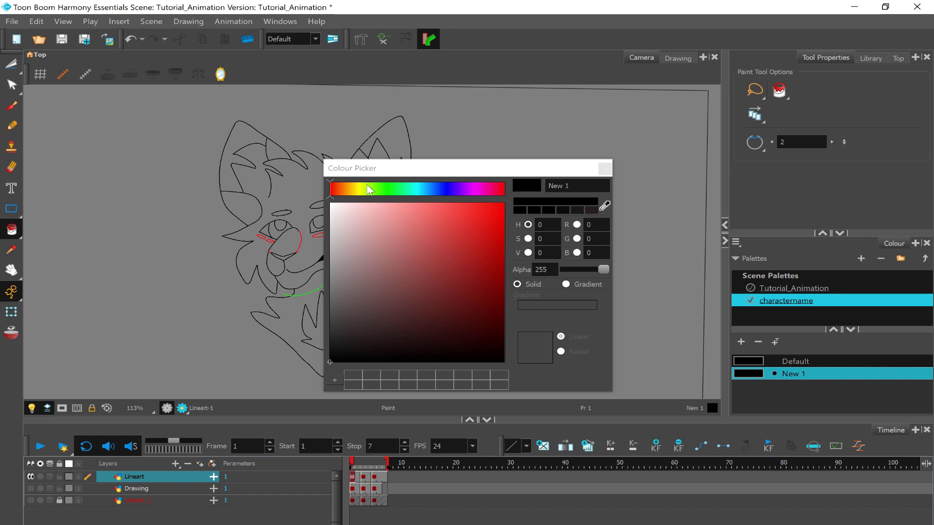
{"action": "left_click_drag", "start_coordinate": [350, 190], "coordinate": [339, 189]}
{"action": "left_click", "coordinate": [450, 264]}
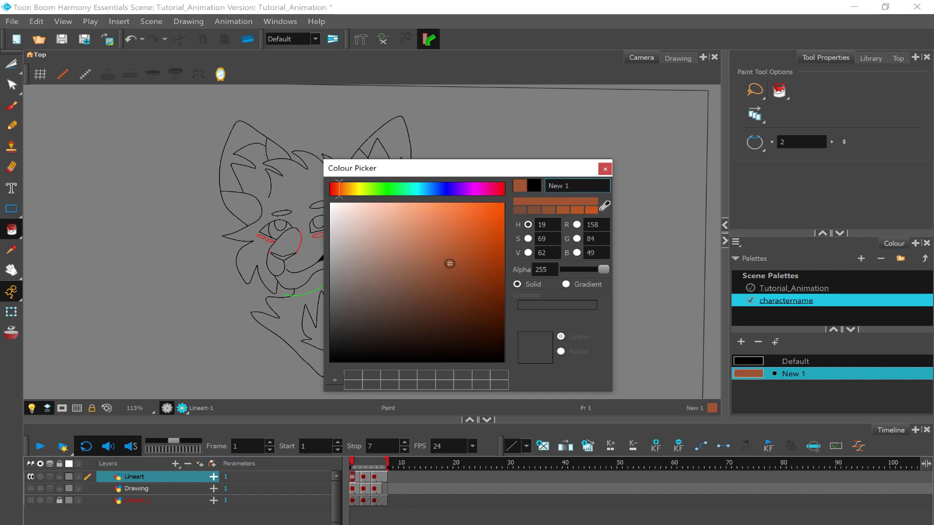
{"action": "left_click_drag", "start_coordinate": [449, 263], "coordinate": [485, 293]}
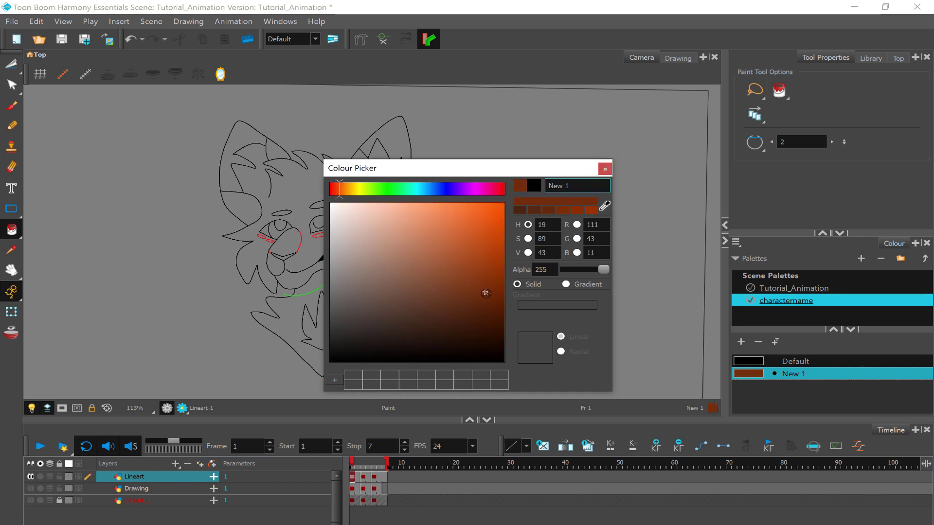
{"action": "left_click", "coordinate": [605, 169]}
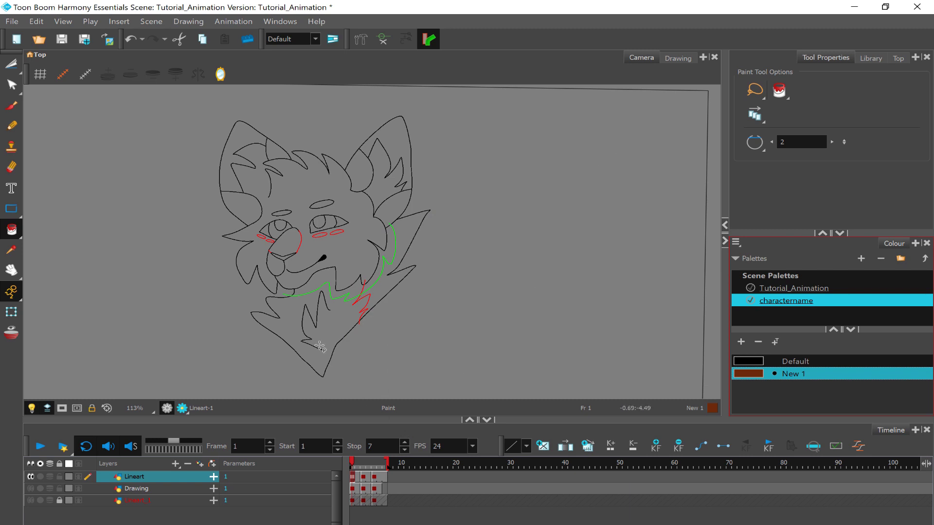
{"action": "left_click", "coordinate": [357, 243]}
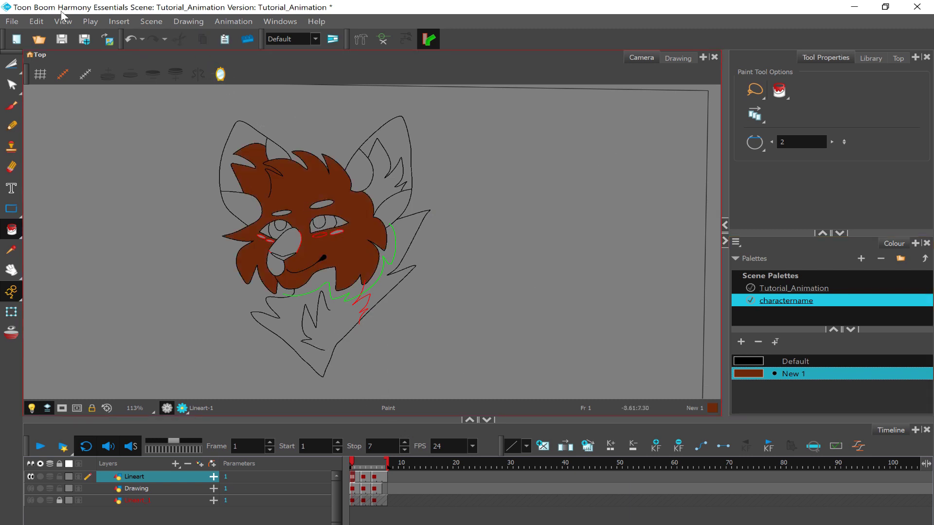
{"action": "left_click", "coordinate": [130, 39]}
{"action": "left_click", "coordinate": [130, 39]}
{"action": "left_click", "coordinate": [129, 39]}
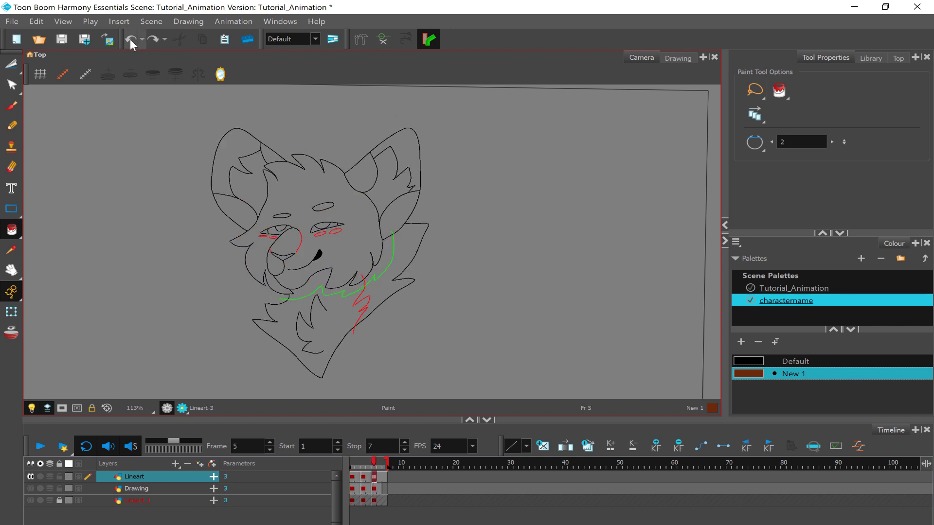
{"action": "left_click", "coordinate": [130, 39]}
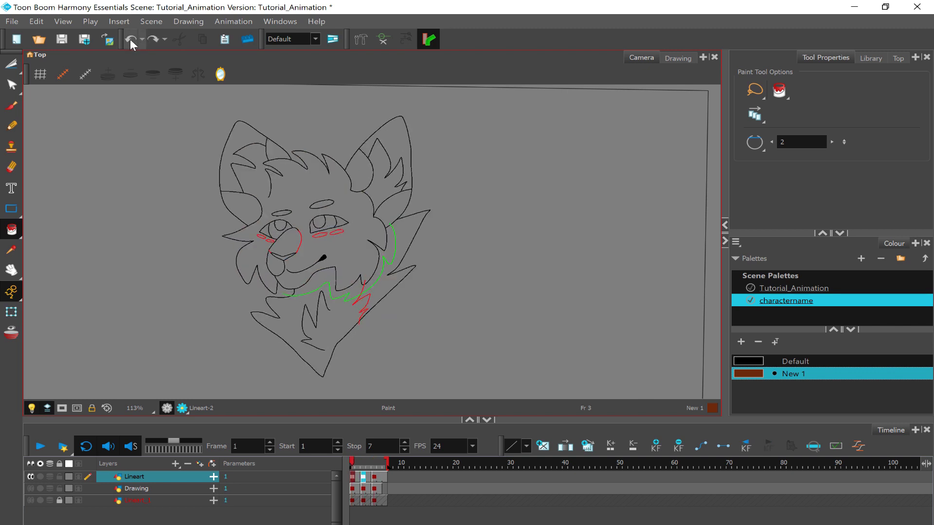
Step: Draw a black Pencil line on frame 1 closing the gap between the hair strand and the base of the left-hand ear
{"action": "left_click", "coordinate": [11, 126]}
{"action": "scroll", "coordinate": [238, 263], "scroll_direction": "up", "scroll_amount": 6}
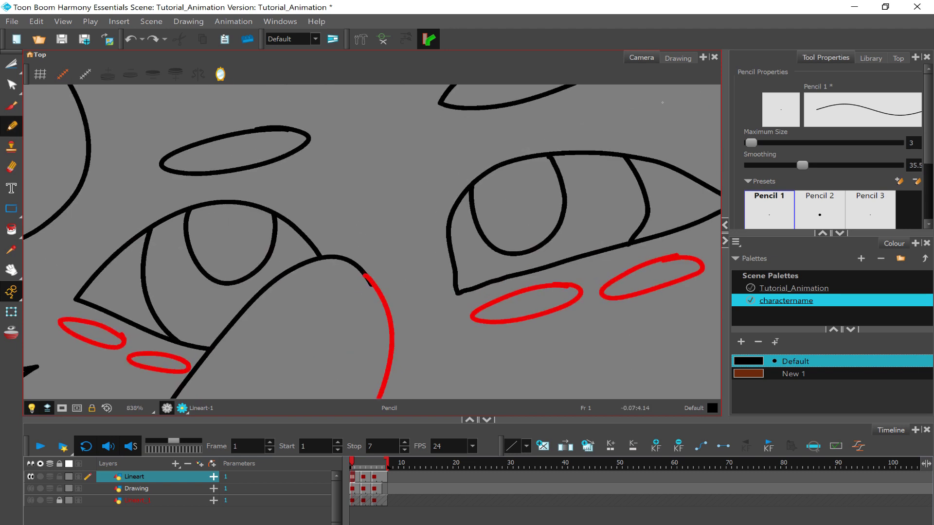
{"action": "scroll", "coordinate": [238, 263], "scroll_direction": "down", "scroll_amount": 3}
{"action": "scroll", "coordinate": [238, 263], "scroll_direction": "up", "scroll_amount": 8}
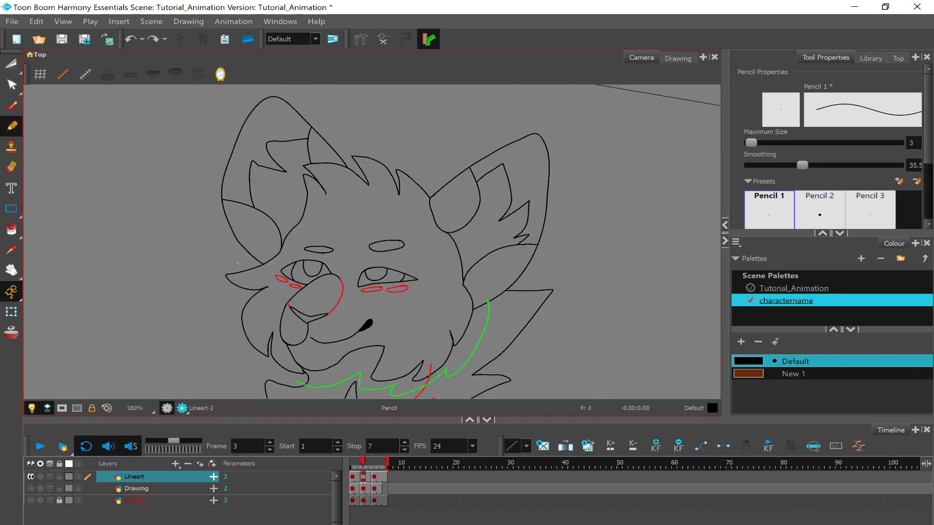
{"action": "scroll", "coordinate": [173, 272], "scroll_direction": "up", "scroll_amount": 2}
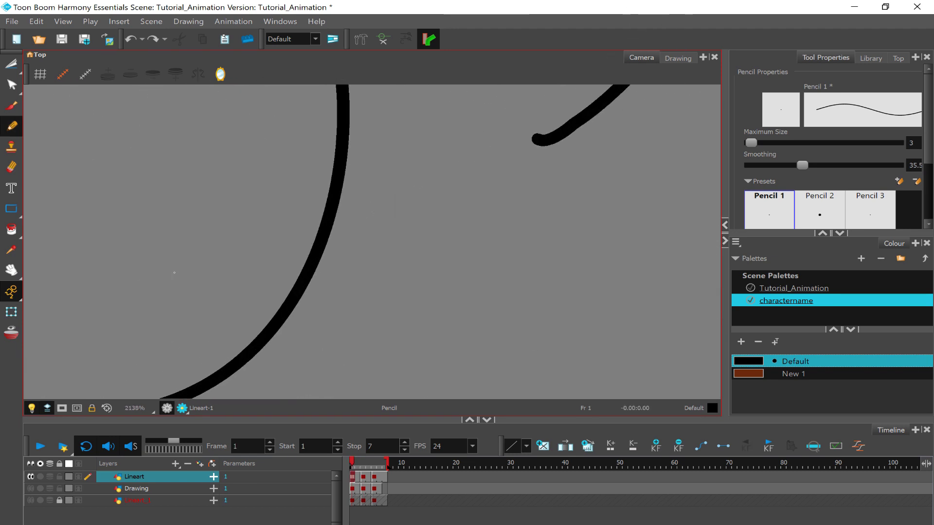
{"action": "mouse_move", "coordinate": [581, 124]}
{"action": "left_mouse_down"}
{"action": "mouse_move", "coordinate": [418, 204]}
{"action": "mouse_move", "coordinate": [283, 318]}
{"action": "left_mouse_up"}
{"action": "scroll", "coordinate": [284, 319], "scroll_direction": "down", "scroll_amount": 12}
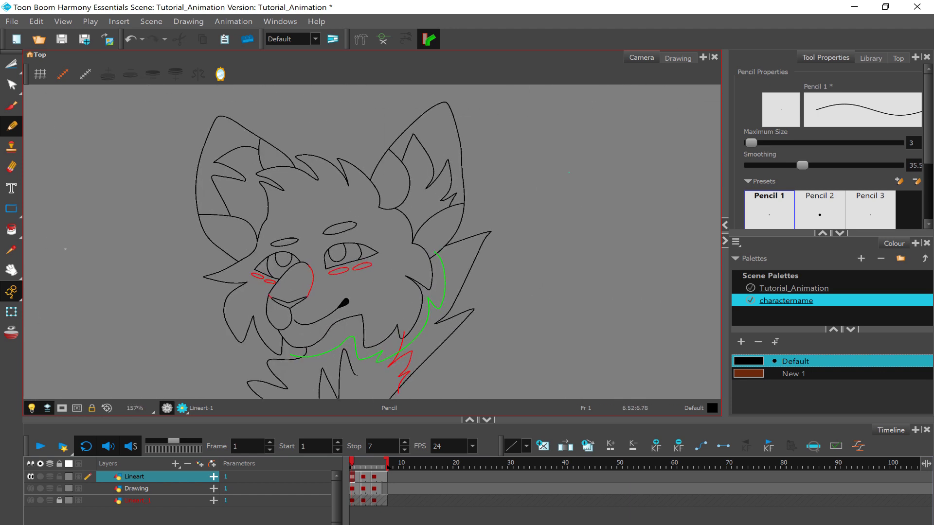
Step: Fill the face and the fur sections at the base of both ears on frame 1 with the brown New 1 colour
{"action": "left_click", "coordinate": [11, 230]}
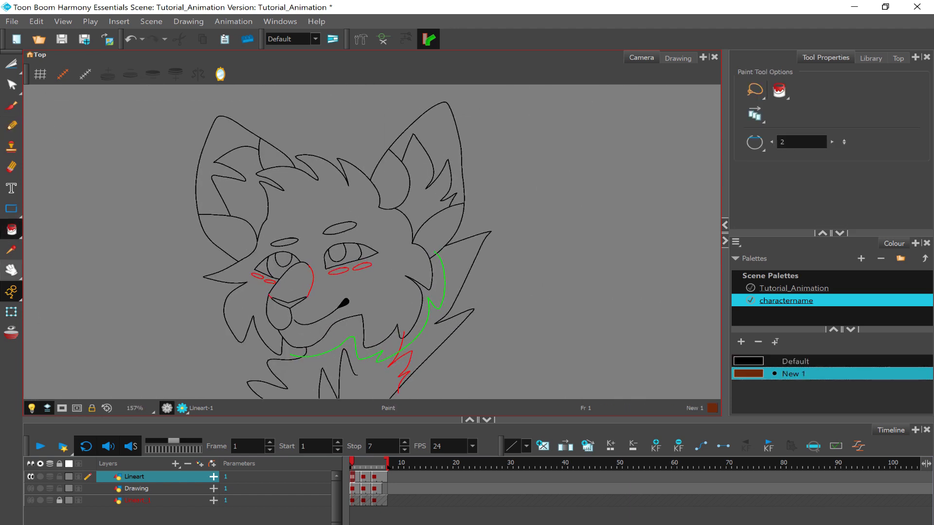
{"action": "left_click", "coordinate": [232, 237]}
{"action": "left_click", "coordinate": [270, 164]}
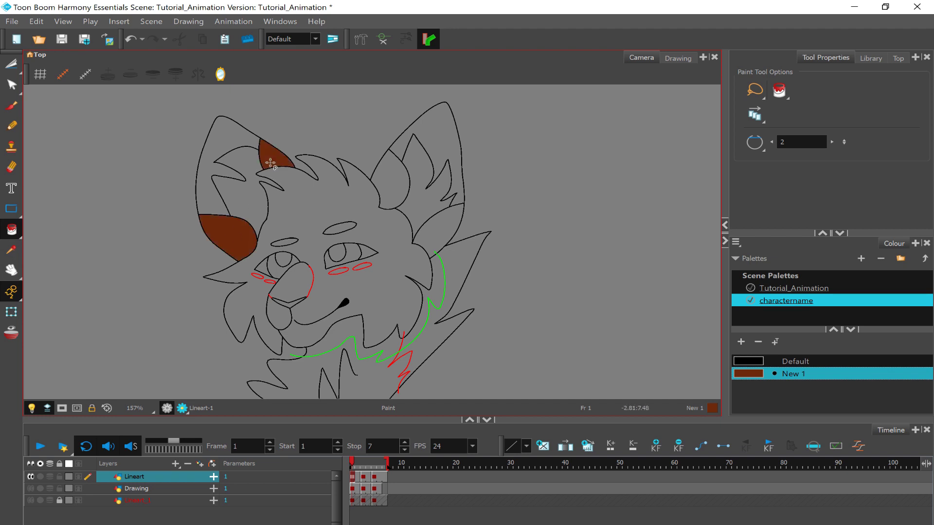
{"action": "left_click", "coordinate": [298, 206]}
{"action": "left_click", "coordinate": [397, 196]}
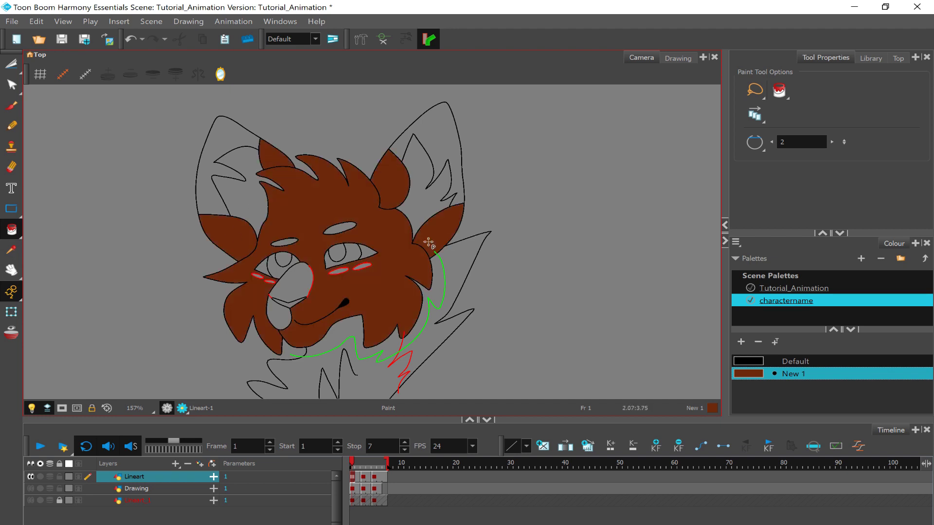
Step: Fill the muzzle section under the nose and the neck fur outside the green shading line on frame 1 with the brown New 1 colour
{"action": "scroll", "coordinate": [554, 233], "scroll_direction": "down", "scroll_amount": 3}
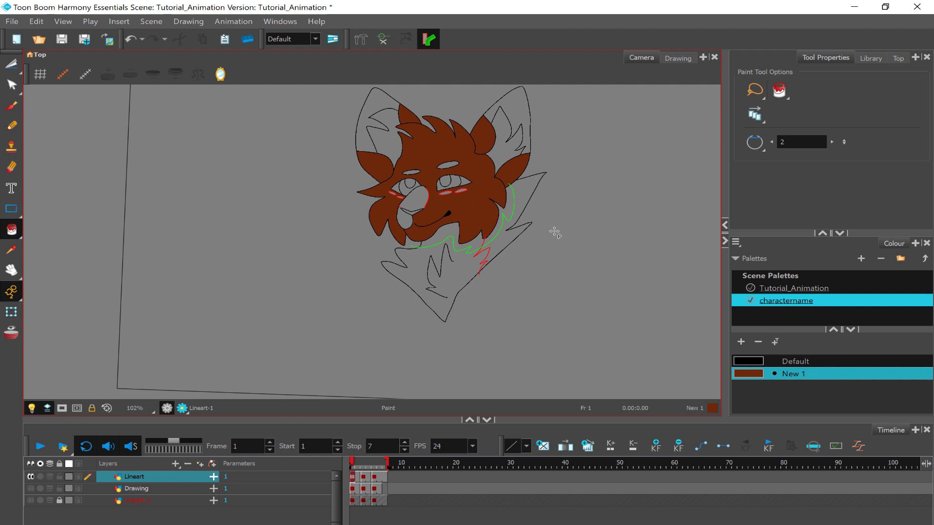
{"action": "scroll", "coordinate": [555, 234], "scroll_direction": "up", "scroll_amount": 3}
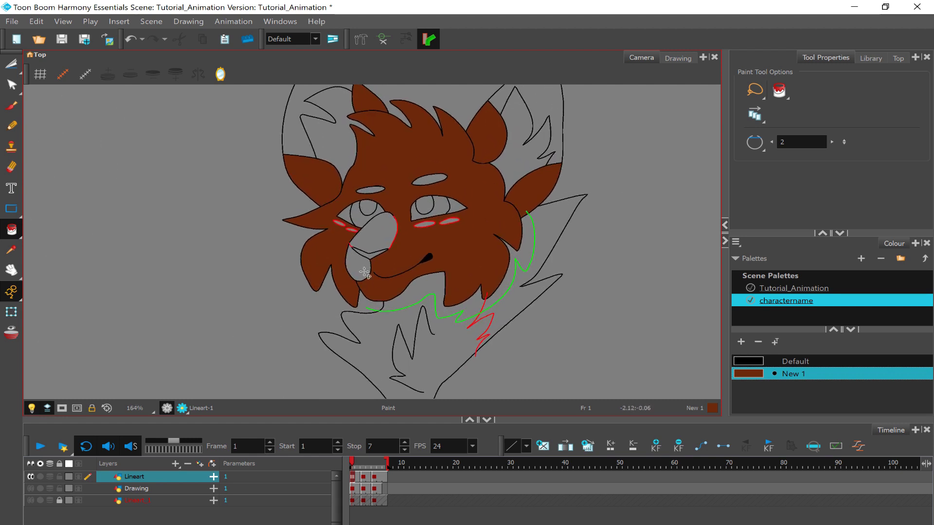
{"action": "left_click", "coordinate": [362, 272]}
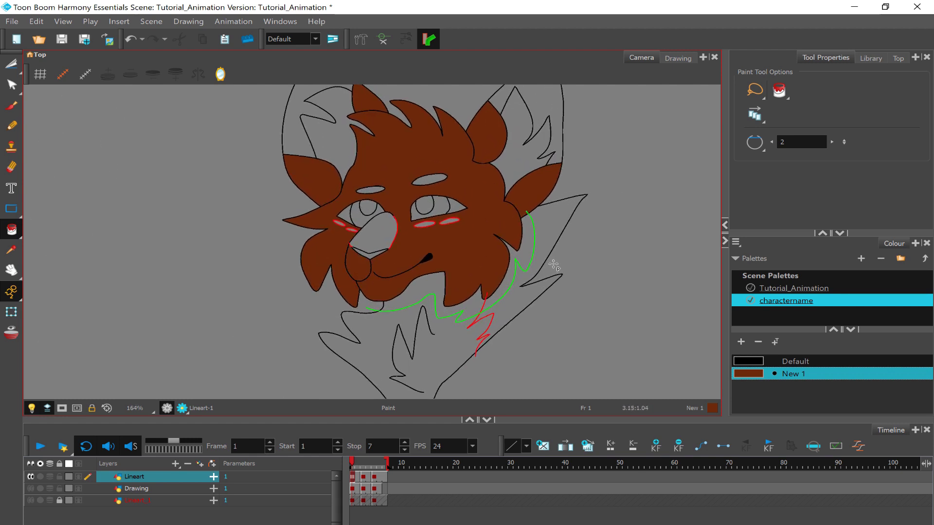
{"action": "left_click", "coordinate": [546, 240]}
{"action": "scroll", "coordinate": [583, 223], "scroll_direction": "up", "scroll_amount": 2}
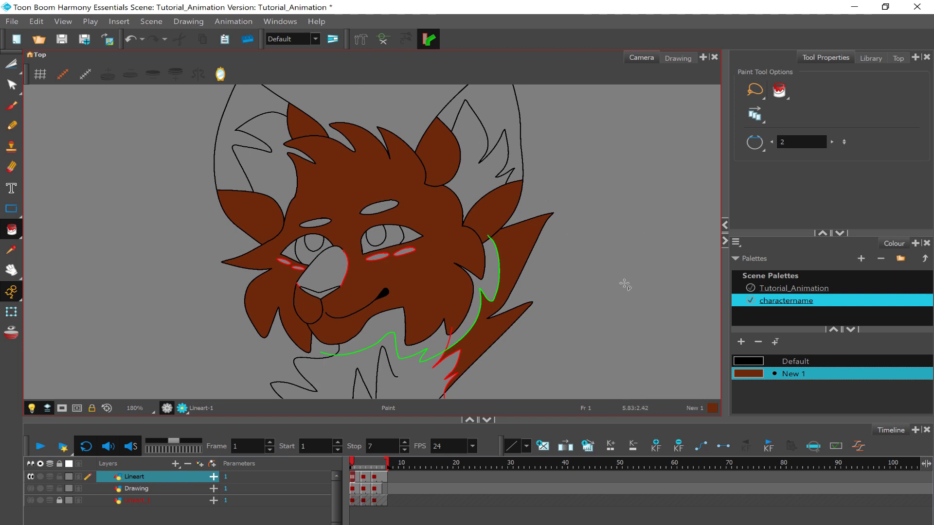
Step: Rename the brown New 1 colour in the charactername palette as fur
{"action": "right_click", "coordinate": [762, 375]}
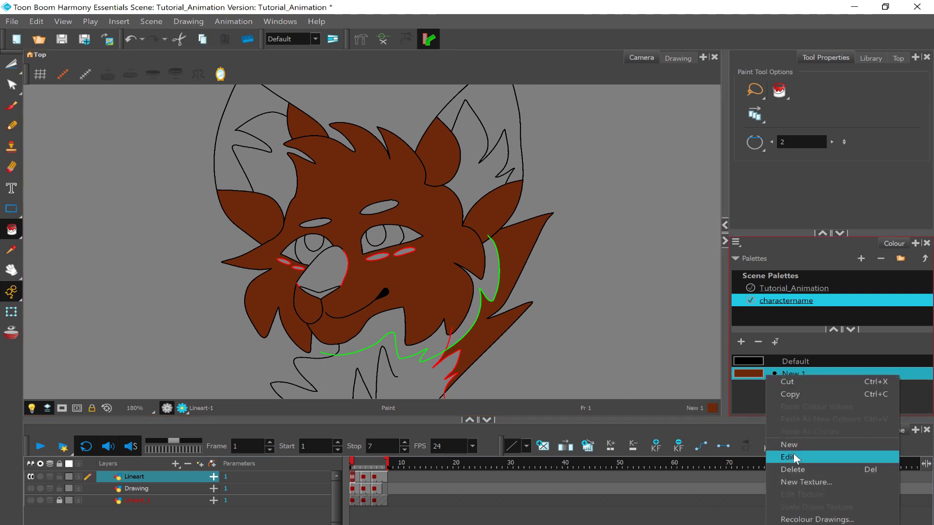
{"action": "left_click", "coordinate": [792, 452]}
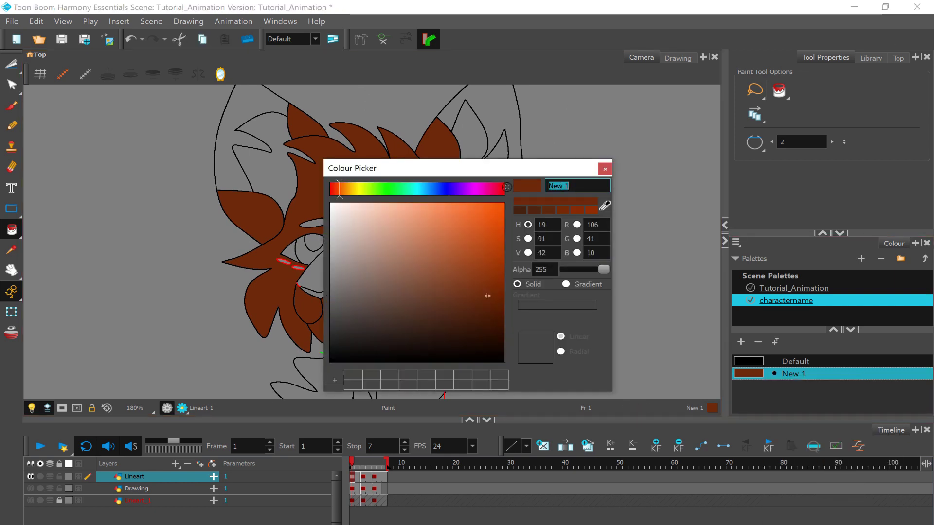
{"action": "type", "text": "fur"}
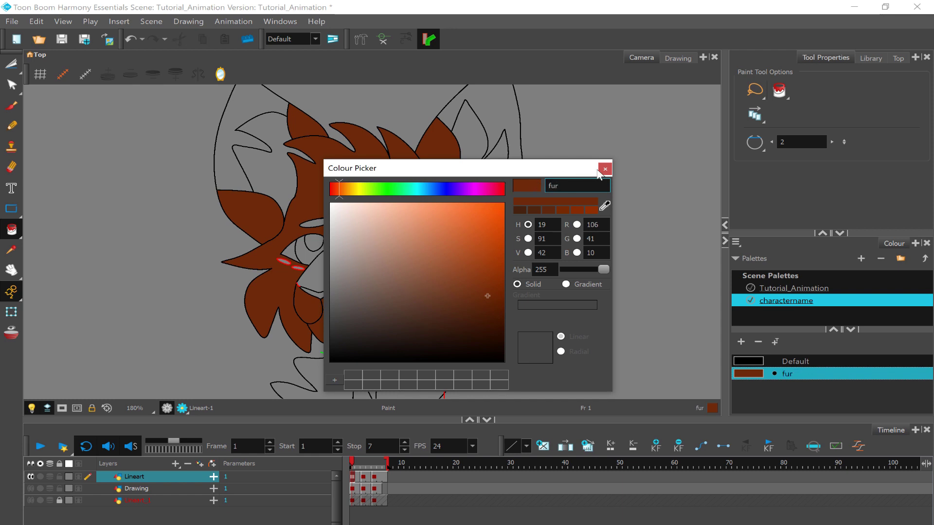
{"action": "left_click", "coordinate": [604, 170]}
Step: Add a new colour to the charactername palette, set it to pale cream, RGB 246, 225, 204, and name it cream
{"action": "left_click", "coordinate": [740, 342]}
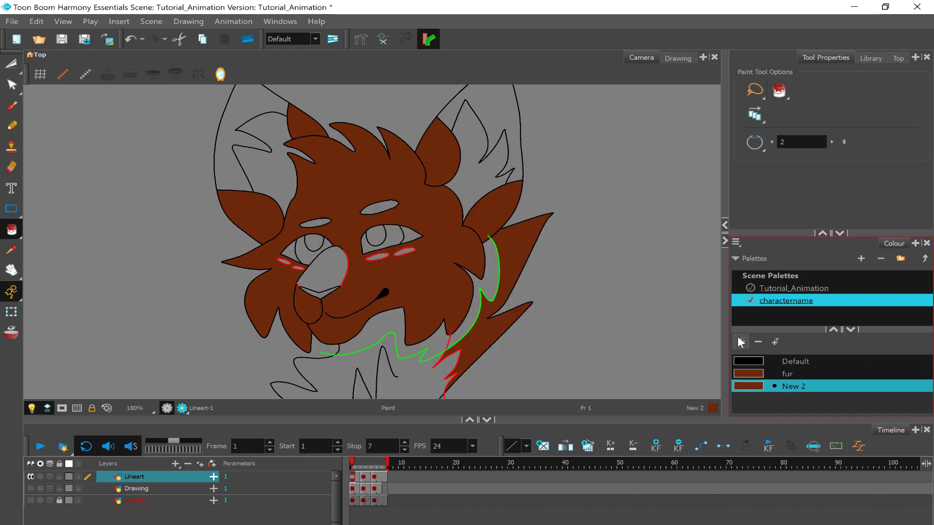
{"action": "right_click", "coordinate": [772, 386]}
{"action": "left_click", "coordinate": [799, 467]}
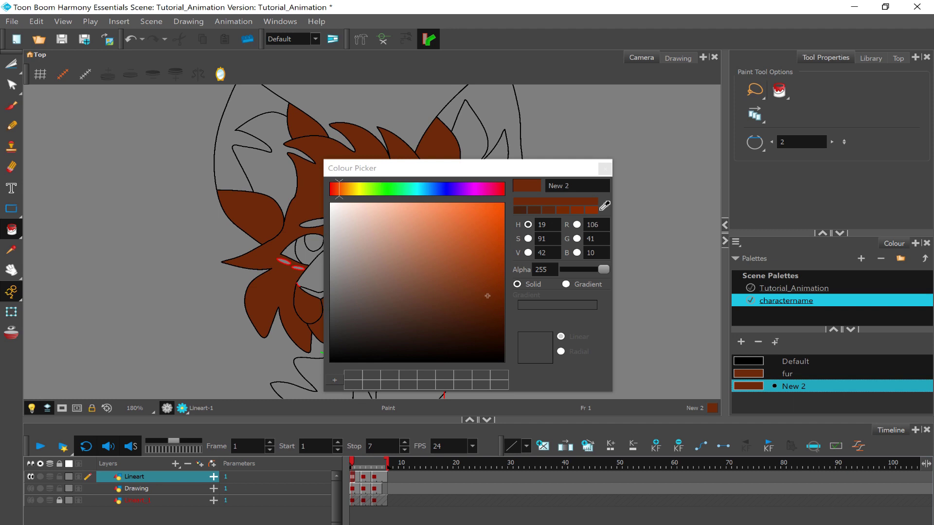
{"action": "left_click_drag", "start_coordinate": [363, 212], "coordinate": [360, 208]}
{"action": "left_click", "coordinate": [343, 187]}
{"action": "key", "text": "ctrl+a"}
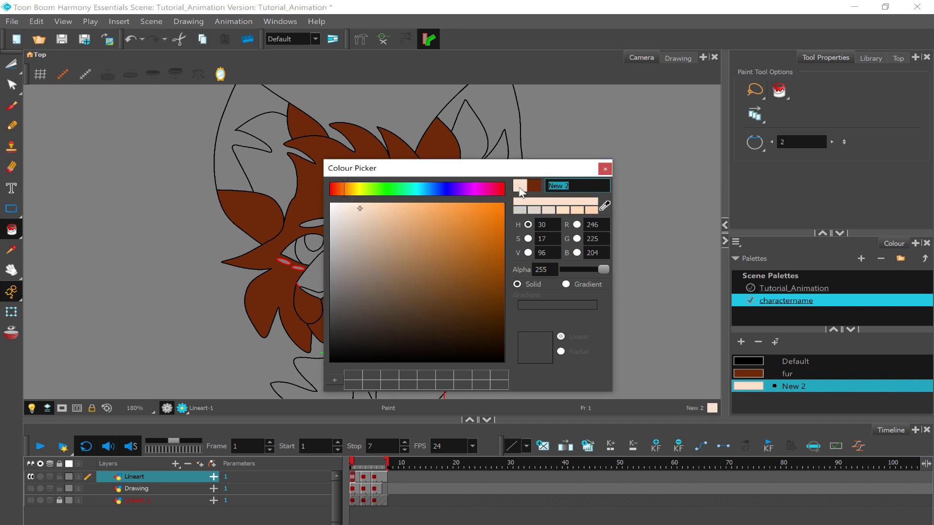
{"action": "type", "text": "cr"}
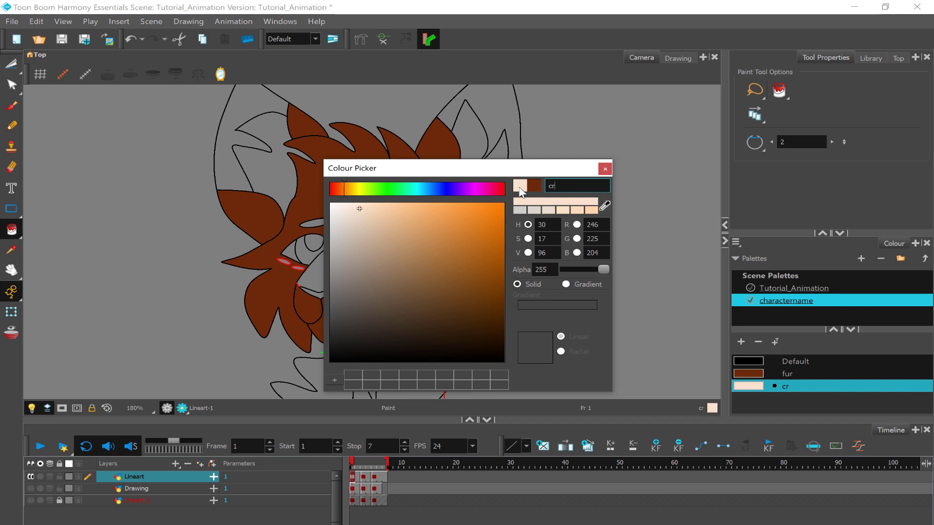
{"action": "type", "text": "eam"}
{"action": "left_click", "coordinate": [605, 169]}
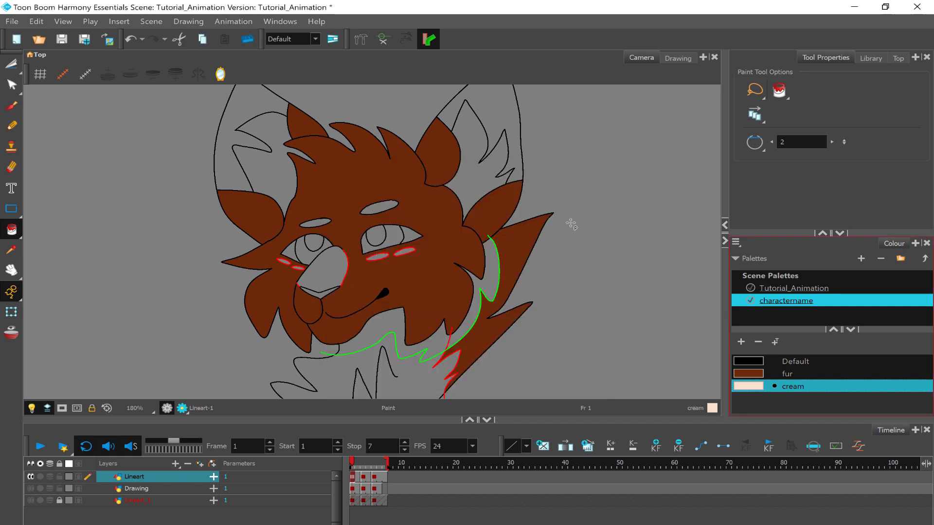
Step: Fill the chest fur, the bridge of the snout and the fur tufts inside both ears on frame 1 with the cream colour
{"action": "left_click", "coordinate": [353, 376]}
{"action": "left_click", "coordinate": [334, 273]}
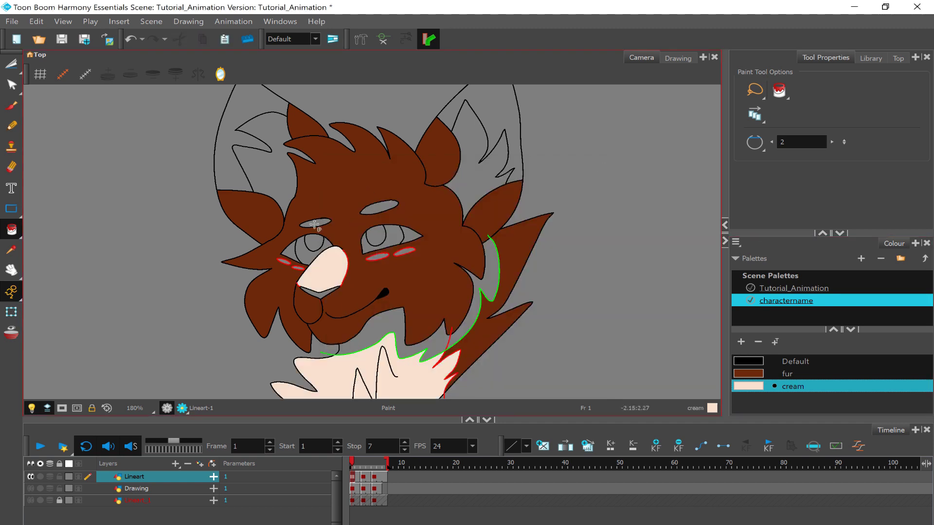
{"action": "left_click", "coordinate": [273, 171]}
{"action": "left_click", "coordinate": [473, 176]}
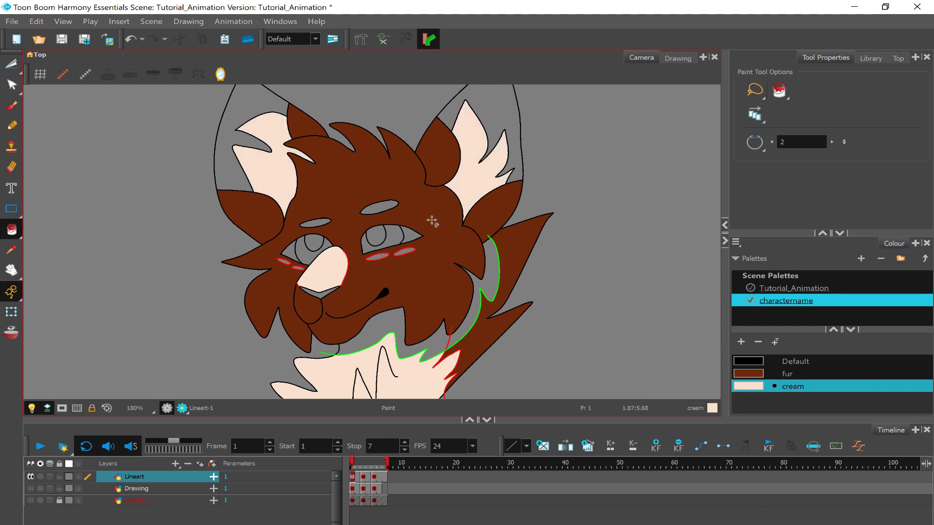
Step: Edit the cream palette colour to a darker, slightly more saturated beige
{"action": "right_click", "coordinate": [787, 387]}
{"action": "left_click", "coordinate": [814, 469]}
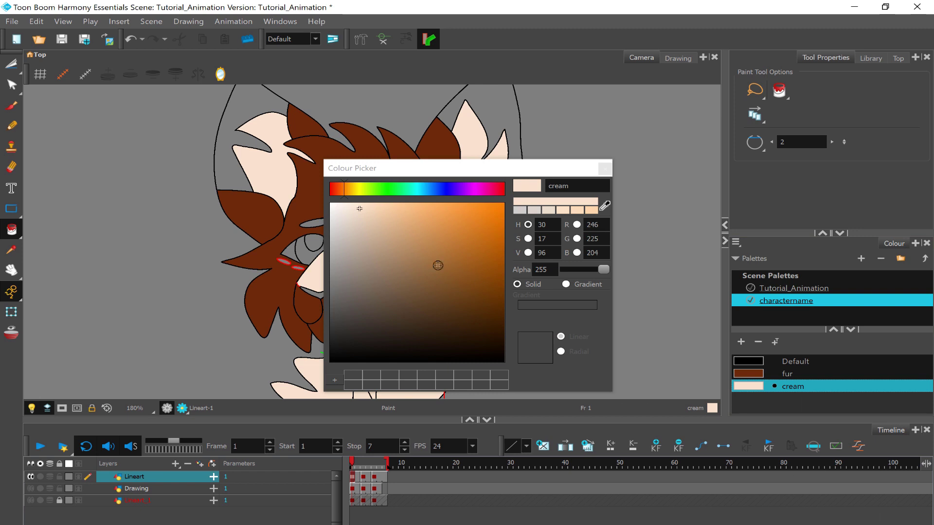
{"action": "mouse_move", "coordinate": [369, 210]}
{"action": "left_mouse_down"}
{"action": "mouse_move", "coordinate": [372, 227]}
{"action": "mouse_move", "coordinate": [471, 327]}
{"action": "mouse_move", "coordinate": [425, 309]}
{"action": "mouse_move", "coordinate": [340, 217]}
{"action": "mouse_move", "coordinate": [393, 226]}
{"action": "mouse_move", "coordinate": [365, 221]}
{"action": "mouse_move", "coordinate": [365, 232]}
{"action": "mouse_move", "coordinate": [379, 230]}
{"action": "left_mouse_up"}
{"action": "left_click", "coordinate": [610, 169]}
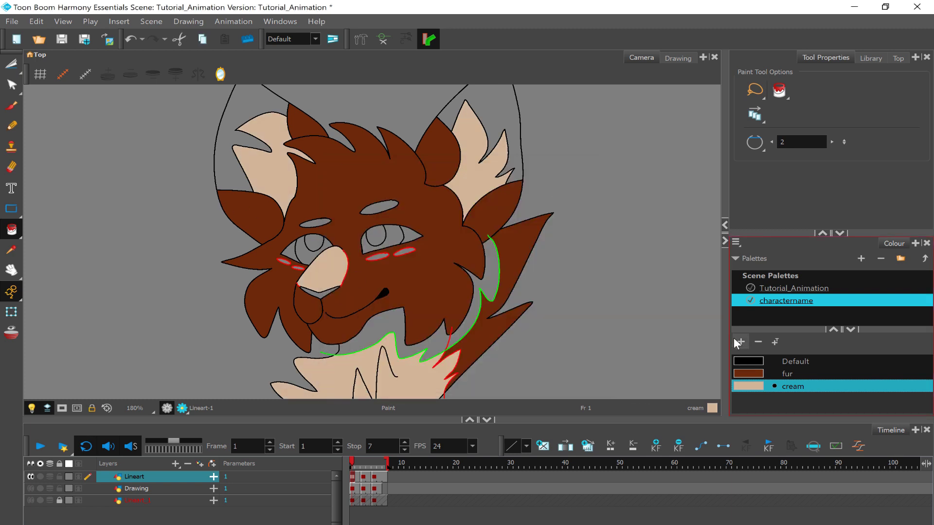
Step: Add a new colour to the charactername palette, set it to off-white, RGB 239, 226, 213, and name it inner ear
{"action": "left_click", "coordinate": [741, 341]}
{"action": "right_click", "coordinate": [769, 403]}
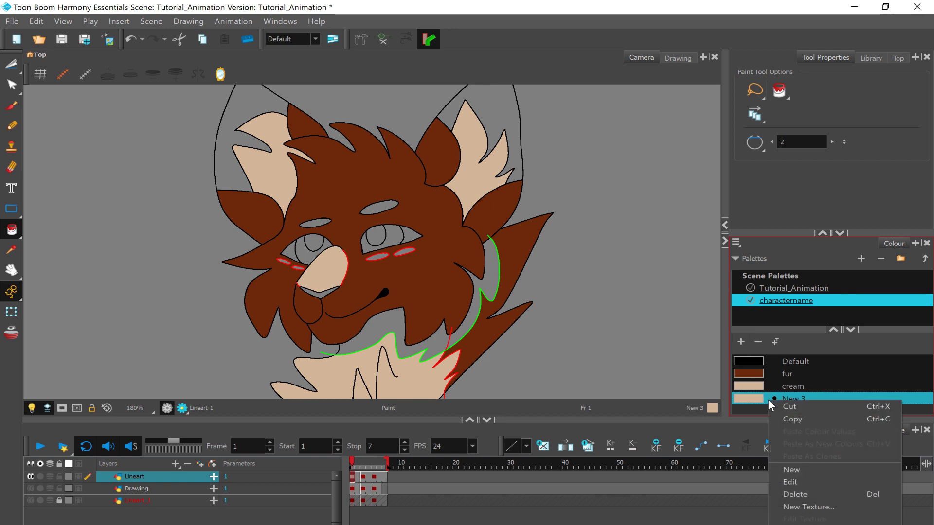
{"action": "left_click", "coordinate": [789, 481]}
{"action": "left_click", "coordinate": [349, 212]}
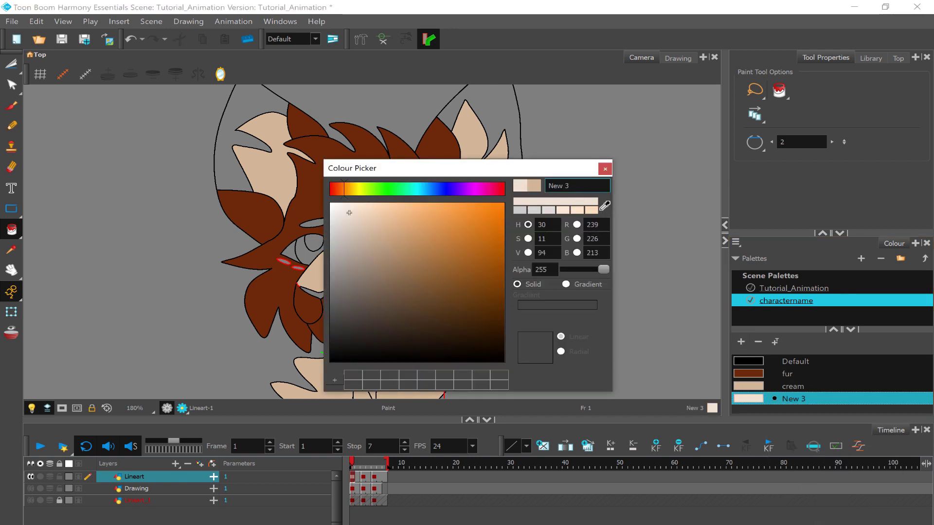
{"action": "key", "text": "Tab"}
{"action": "type", "text": "inner ea"}
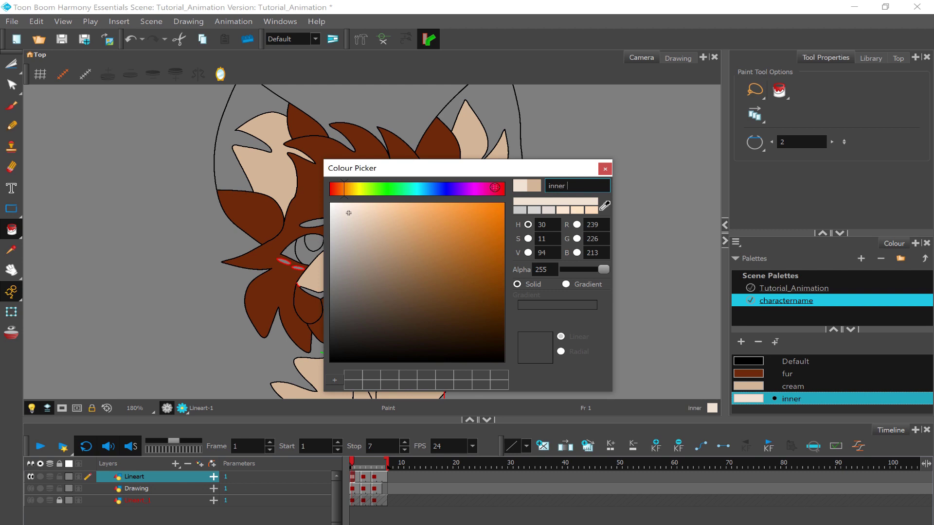
{"action": "left_click", "coordinate": [605, 169]}
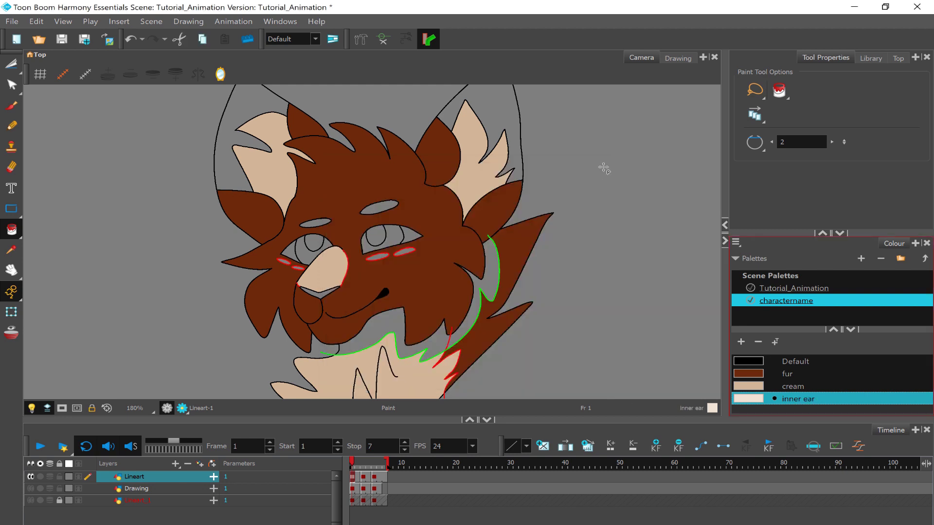
Step: Fill the remaining areas inside both ears around the beige tufts with the inner ear colour
{"action": "left_click", "coordinate": [507, 122]}
{"action": "left_click", "coordinate": [237, 128]}
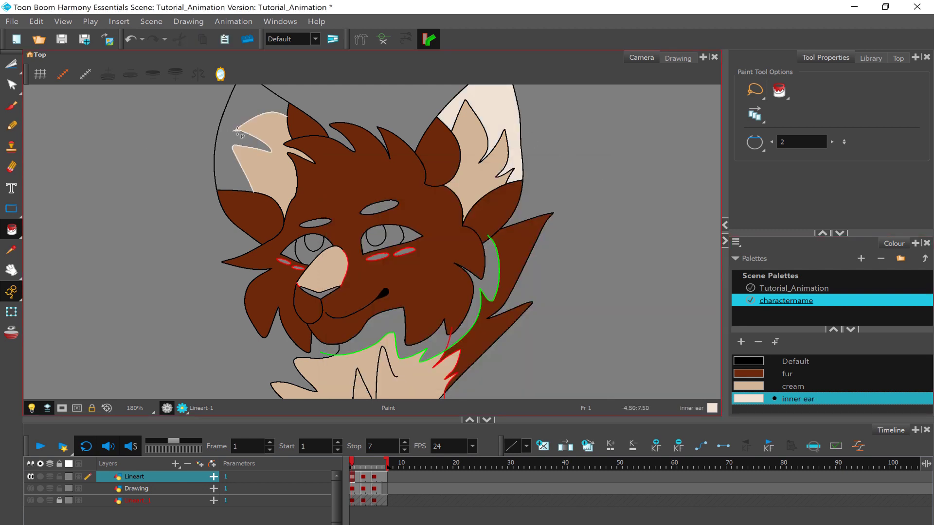
{"action": "left_click", "coordinate": [130, 39]}
{"action": "left_click", "coordinate": [263, 104]}
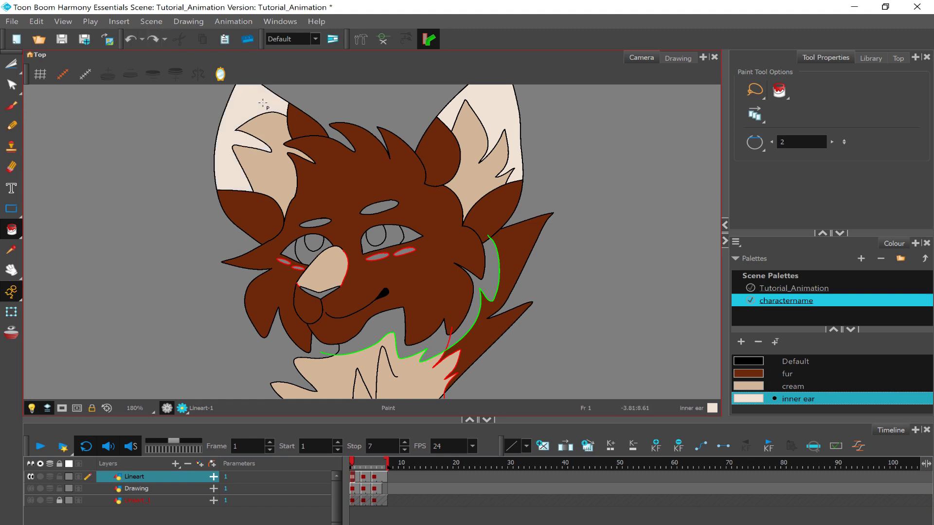
Step: Add a new colour to the charactername palette, set it to dark brown, RGB 73, 34, 15, and name it patterm
{"action": "left_click", "coordinate": [740, 342]}
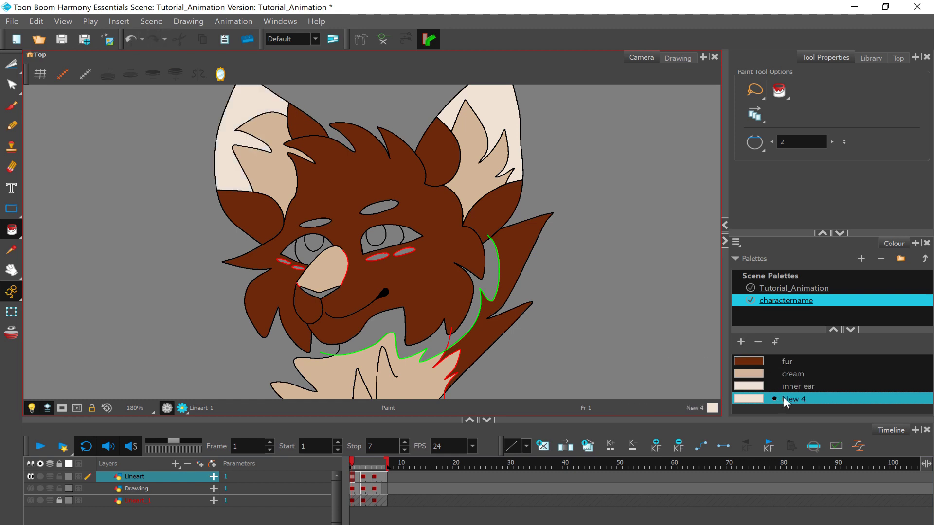
{"action": "right_click", "coordinate": [783, 396]}
{"action": "left_click", "coordinate": [834, 479]}
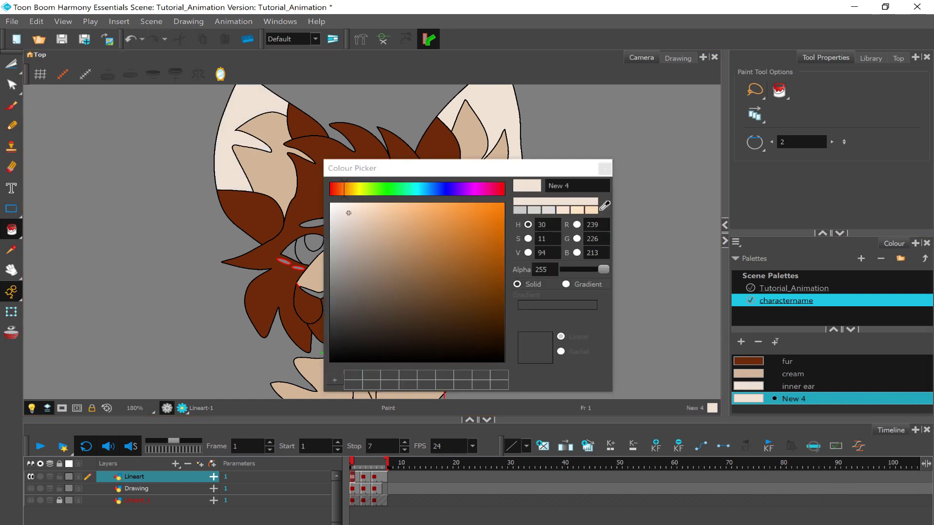
{"action": "left_click", "coordinate": [340, 190]}
{"action": "mouse_move", "coordinate": [457, 311]}
{"action": "left_mouse_down"}
{"action": "mouse_move", "coordinate": [465, 325]}
{"action": "mouse_move", "coordinate": [465, 316]}
{"action": "left_mouse_up"}
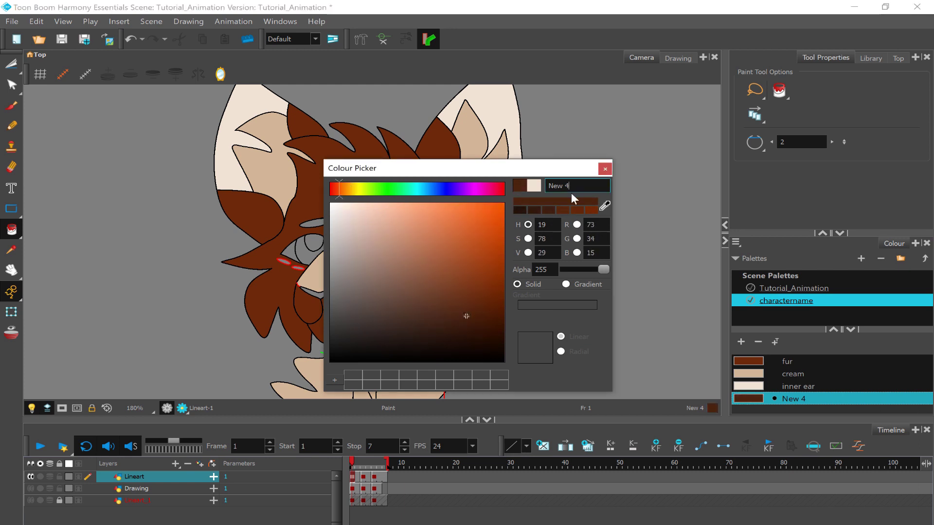
{"action": "key", "text": "ctrl+a"}
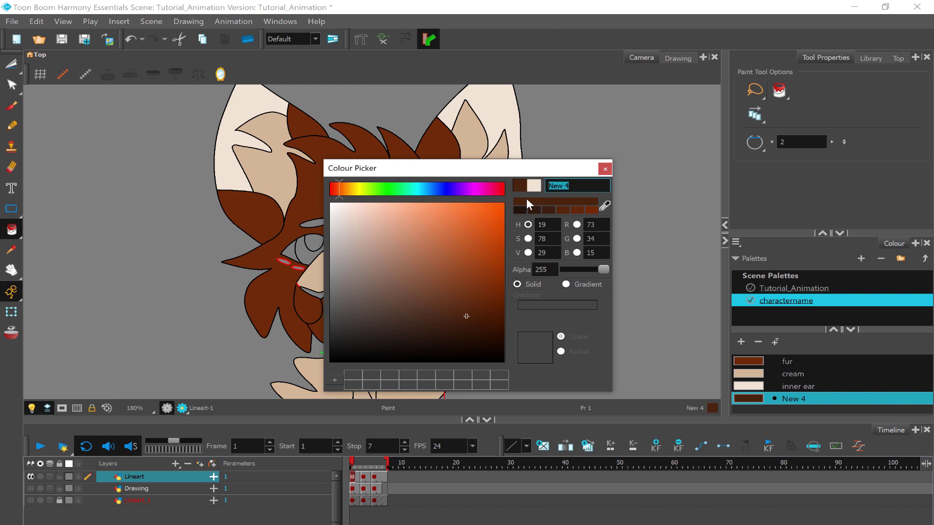
{"action": "type", "text": "pattern"}
{"action": "left_click", "coordinate": [601, 172]}
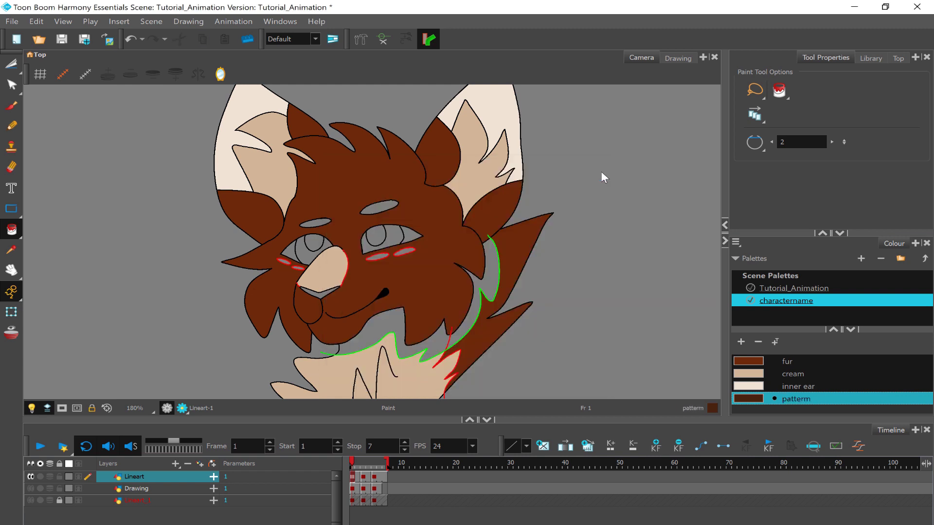
Step: Fill both eyebrows and the four red-outlined markings below the eyes on frame 1 with the dark brown patterm colour
{"action": "scroll", "coordinate": [608, 210], "scroll_direction": "up", "scroll_amount": 5}
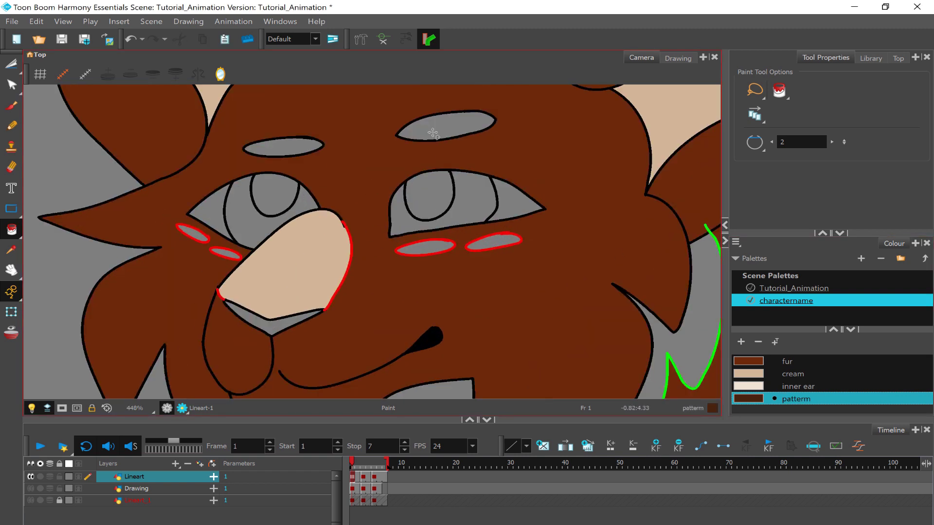
{"action": "left_click", "coordinate": [433, 132]}
{"action": "left_click", "coordinate": [282, 147]}
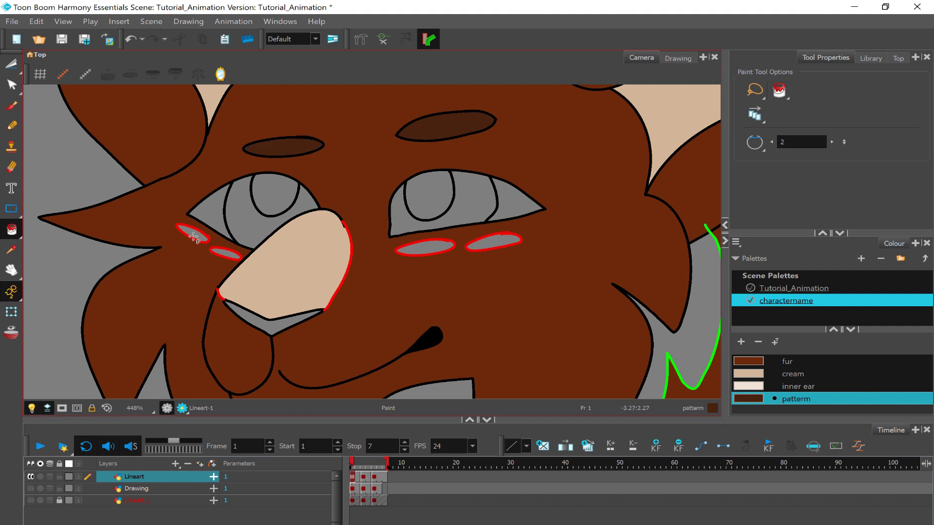
{"action": "left_click", "coordinate": [194, 237]}
{"action": "left_click", "coordinate": [227, 253]}
{"action": "left_click", "coordinate": [421, 252]}
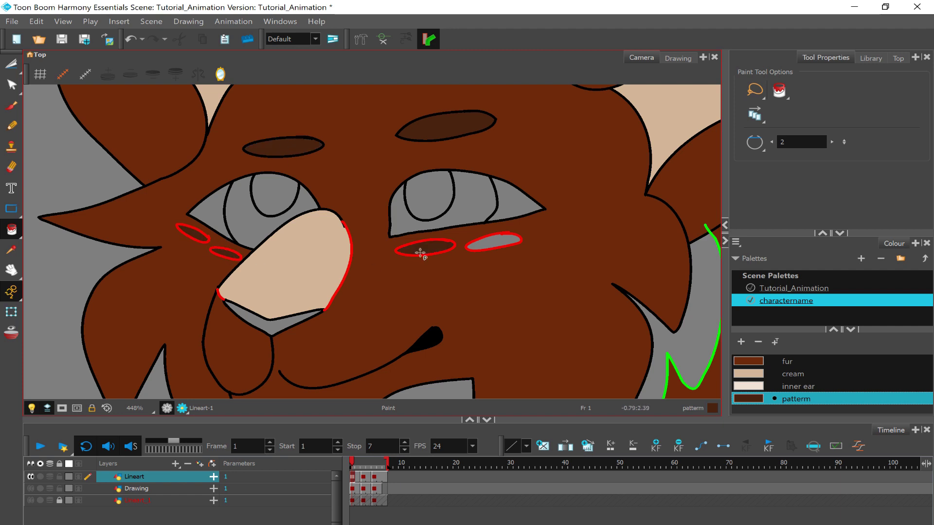
{"action": "left_click", "coordinate": [510, 244]}
{"action": "scroll", "coordinate": [760, 369], "scroll_direction": "up", "scroll_amount": 1}
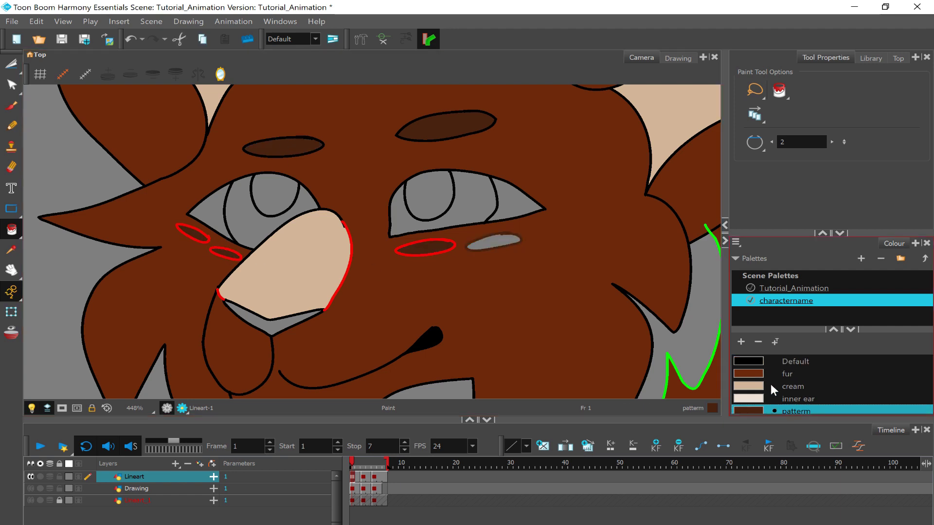
{"action": "left_click", "coordinate": [131, 37]}
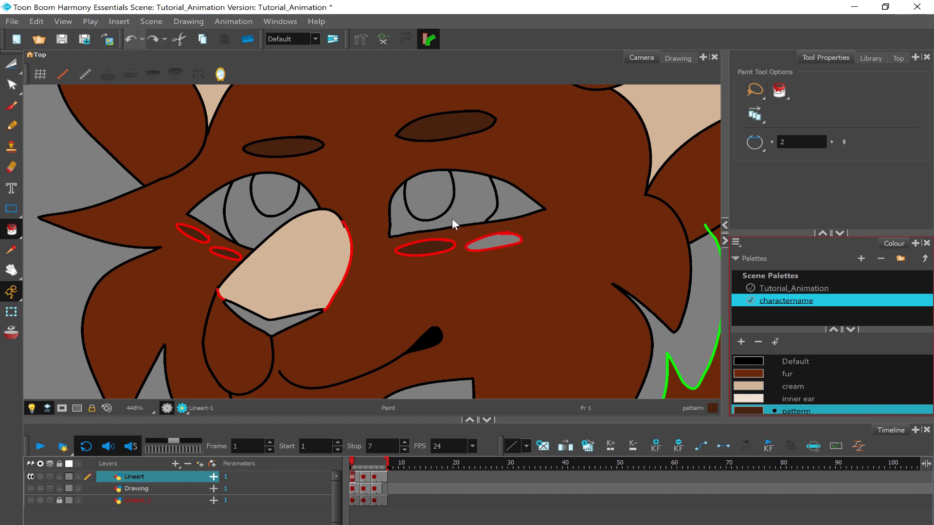
{"action": "left_click", "coordinate": [496, 242]}
Step: Fill the nose at the tip of the snout with the black Default colour
{"action": "left_click", "coordinate": [794, 358]}
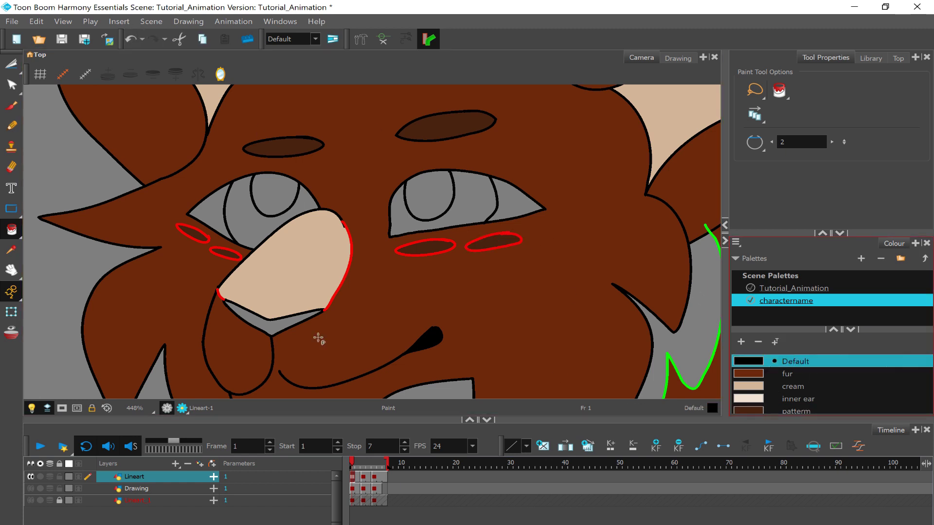
{"action": "left_click", "coordinate": [279, 328]}
{"action": "scroll", "coordinate": [404, 195], "scroll_direction": "down", "scroll_amount": 4}
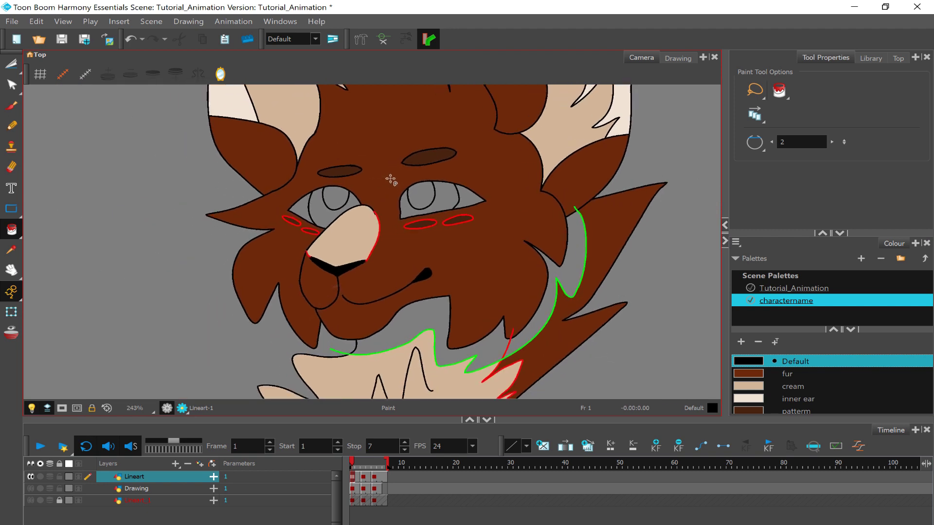
Step: Darken the patterm colour in the charactername palette to RGB 67, 26, 7
{"action": "left_click", "coordinate": [806, 410]}
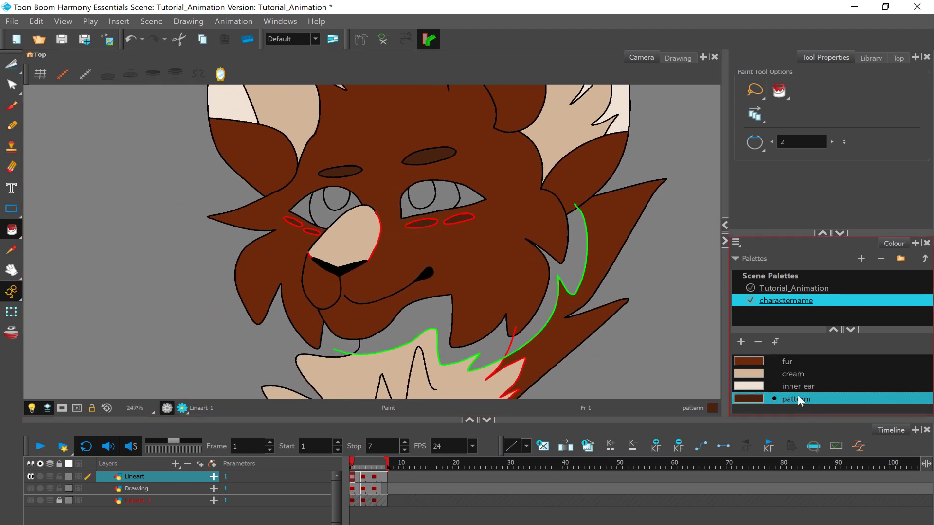
{"action": "right_click", "coordinate": [799, 398]}
{"action": "left_click", "coordinate": [811, 477]}
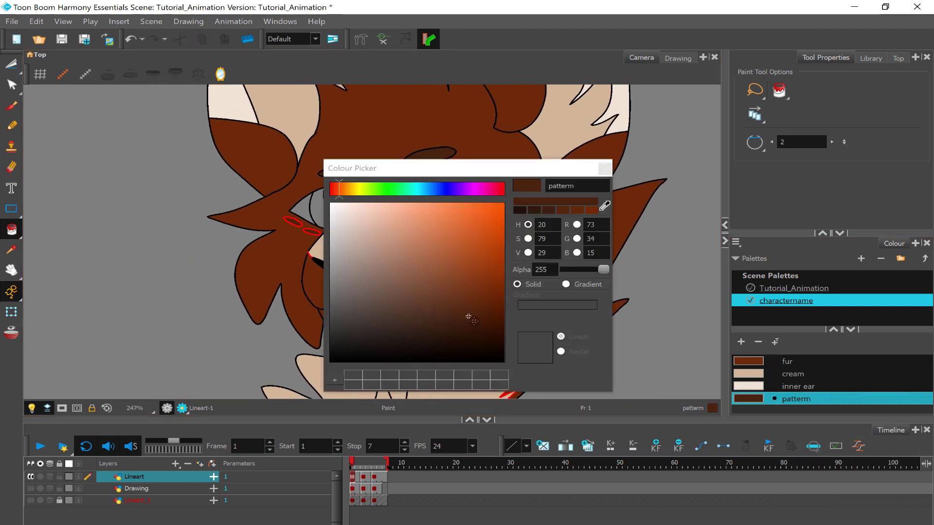
{"action": "left_click", "coordinate": [605, 168]}
{"action": "scroll", "coordinate": [604, 168], "scroll_direction": "down", "scroll_amount": 3}
{"action": "scroll", "coordinate": [208, 291], "scroll_direction": "up", "scroll_amount": 5}
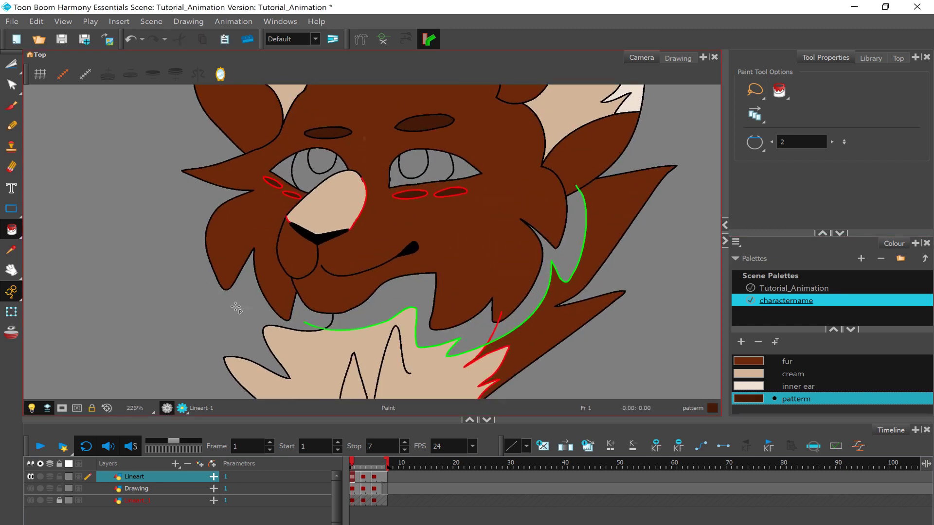
{"action": "scroll", "coordinate": [209, 290], "scroll_direction": "up", "scroll_amount": 1}
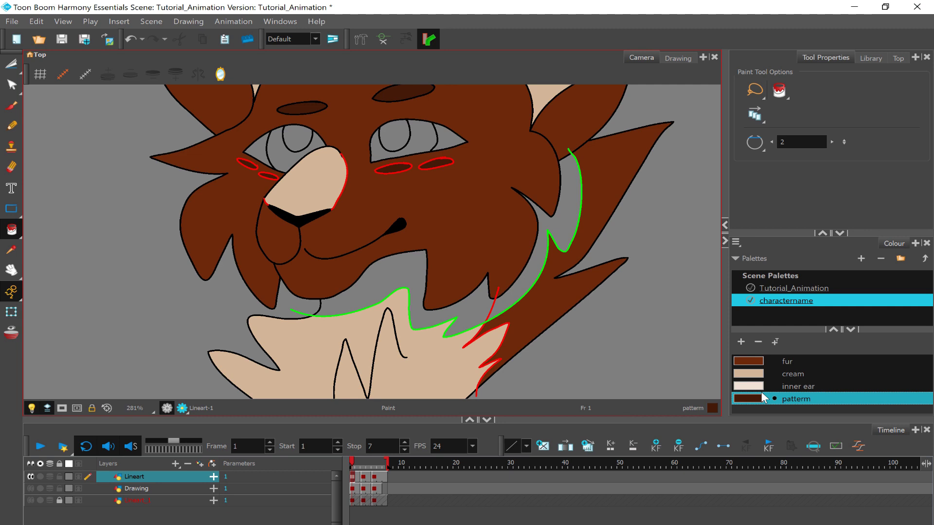
{"action": "scroll", "coordinate": [487, 287], "scroll_direction": "down", "scroll_amount": 3}
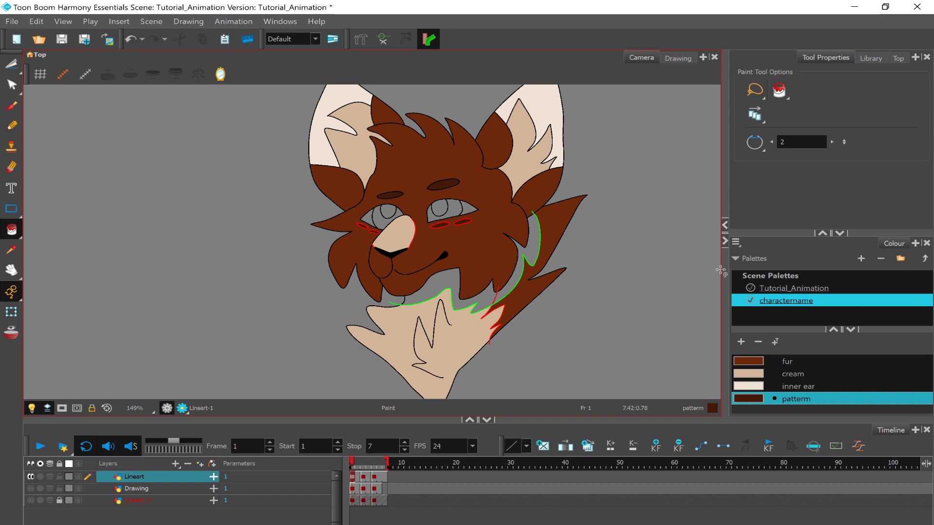
{"action": "right_click", "coordinate": [821, 397]}
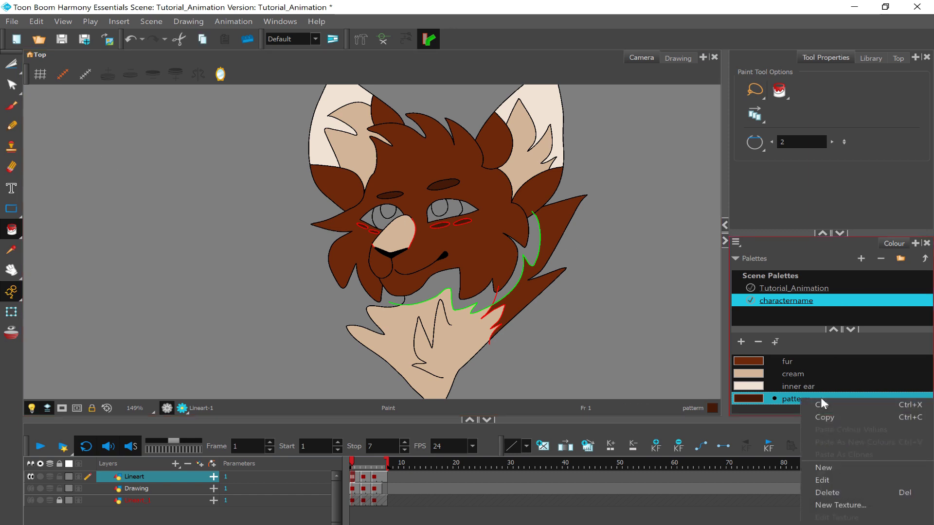
{"action": "left_click", "coordinate": [828, 480]}
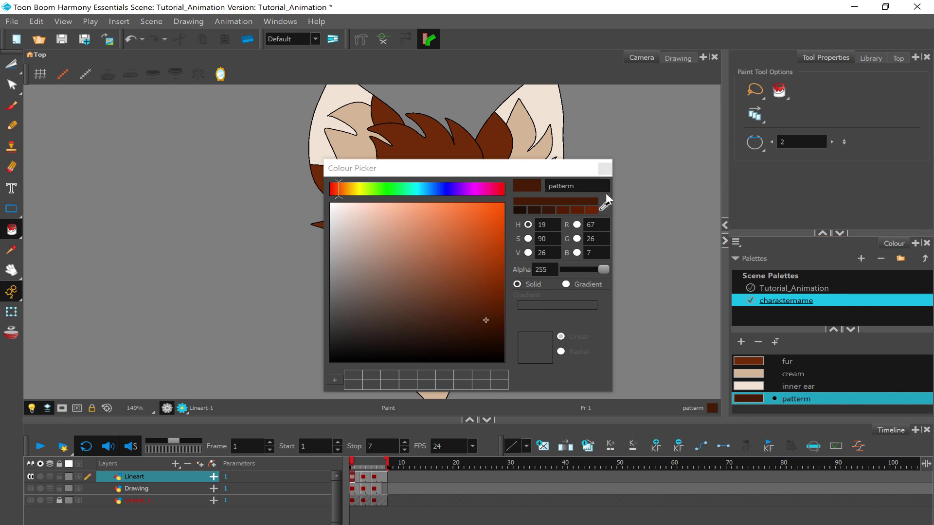
{"action": "left_click", "coordinate": [605, 169]}
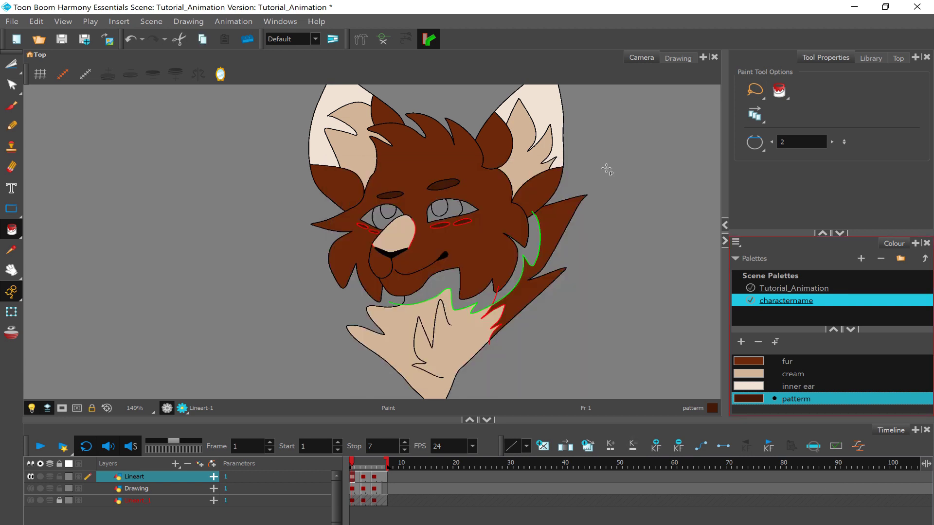
Step: Add a new colour based on cream to the charactername palette and name it cream shadow
{"action": "scroll", "coordinate": [468, 264], "scroll_direction": "up", "scroll_amount": 3}
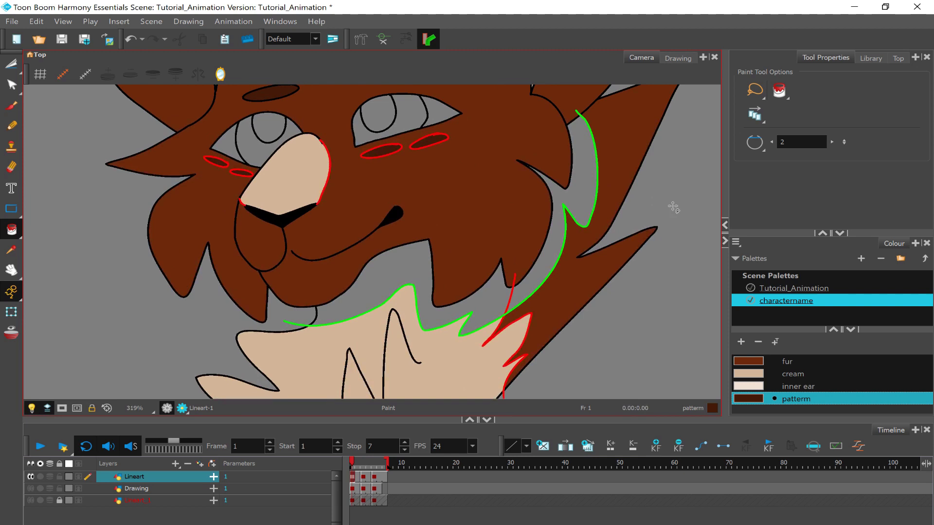
{"action": "scroll", "coordinate": [672, 208], "scroll_direction": "down", "scroll_amount": 4}
{"action": "scroll", "coordinate": [613, 209], "scroll_direction": "up", "scroll_amount": 3}
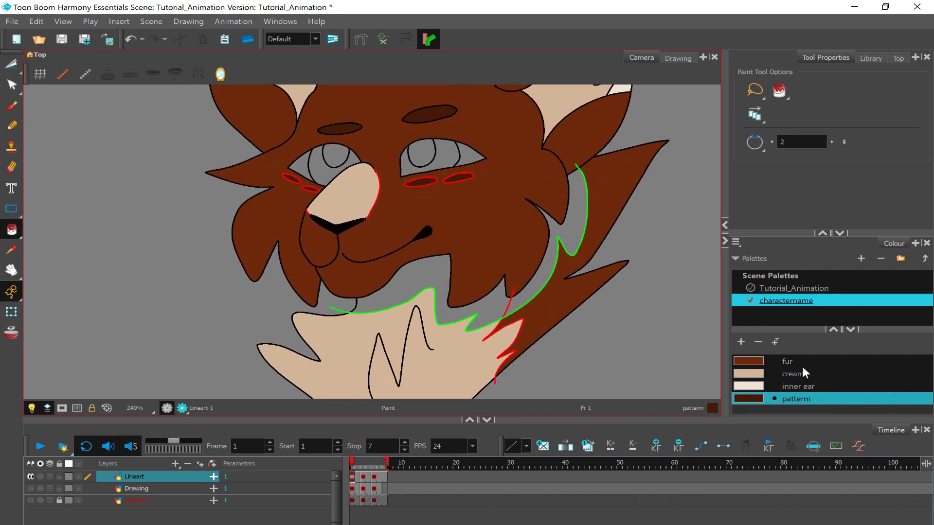
{"action": "left_click", "coordinate": [804, 374]}
{"action": "left_click", "coordinate": [740, 340]}
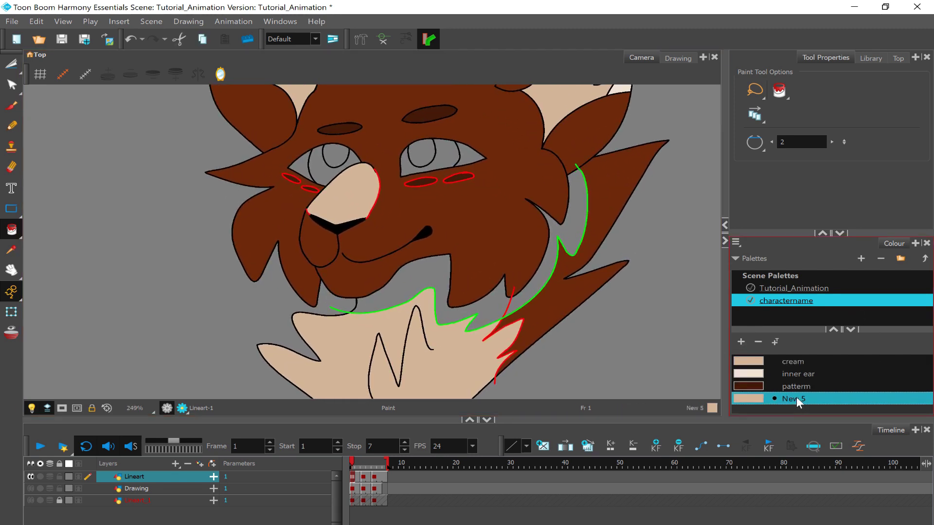
{"action": "right_click", "coordinate": [796, 397]}
{"action": "left_click", "coordinate": [827, 478]}
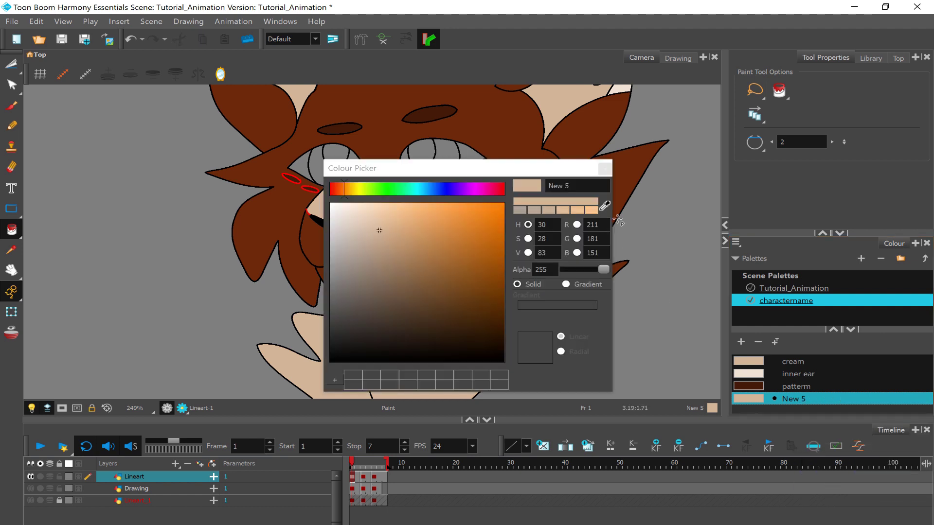
{"action": "type", "text": "vcr"}
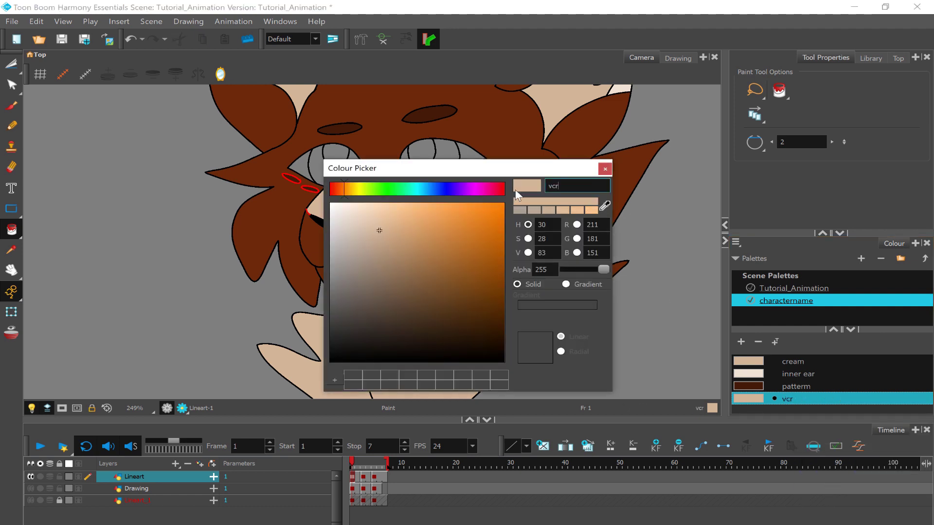
{"action": "key", "text": "BackSpace"}
{"action": "key", "text": "BackSpace"}
{"action": "key", "text": "BackSpace"}
{"action": "type", "text": "cream shadow"}
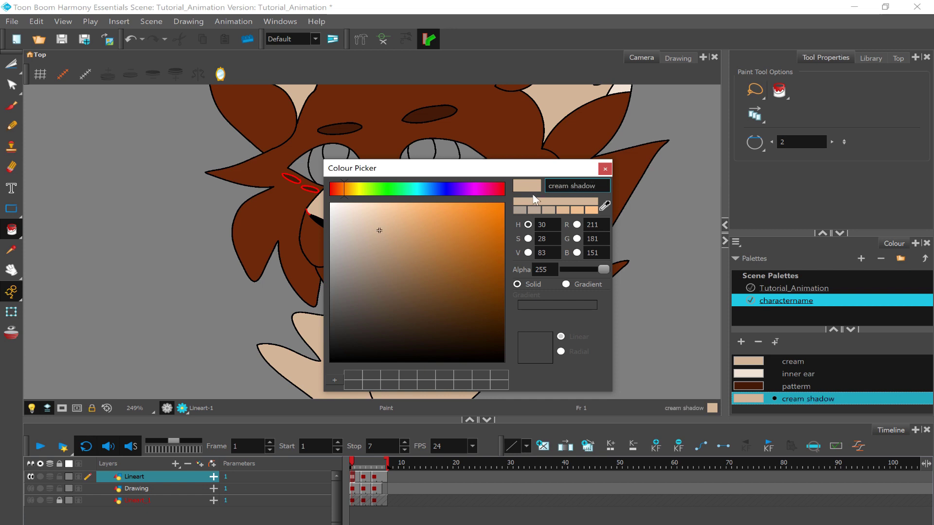
Step: Set cream shadow to a dusky pinkish beige, RGB 187, 145, 120, and fill the neck area beneath the jaw with it
{"action": "left_click_drag", "start_coordinate": [344, 190], "coordinate": [341, 191]}
{"action": "left_click_drag", "start_coordinate": [380, 232], "coordinate": [391, 246]}
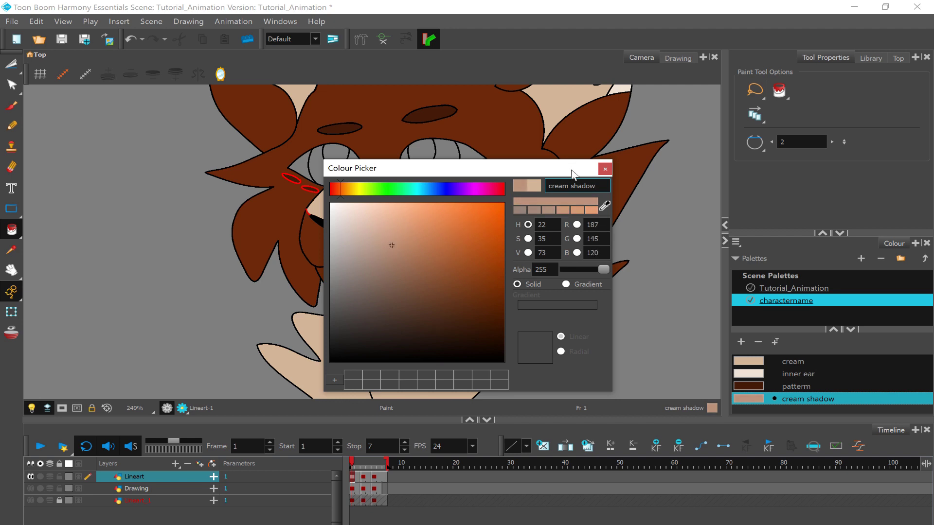
{"action": "left_click", "coordinate": [604, 170]}
{"action": "left_click", "coordinate": [445, 289]}
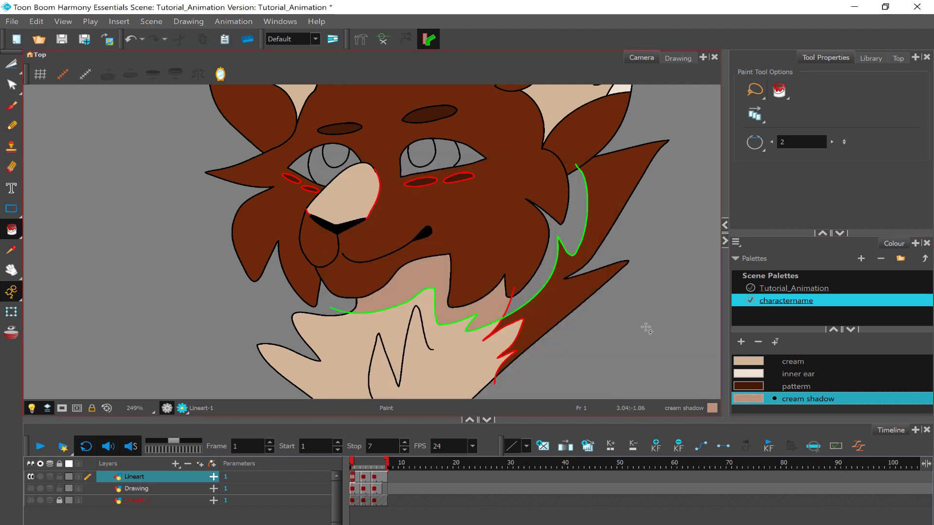
Step: Add a new colour based on fur, set it to dark red, RGB 77, 15, 5, and fill the shadow strip behind the cheek
{"action": "scroll", "coordinate": [773, 382], "scroll_direction": "up", "scroll_amount": 2}
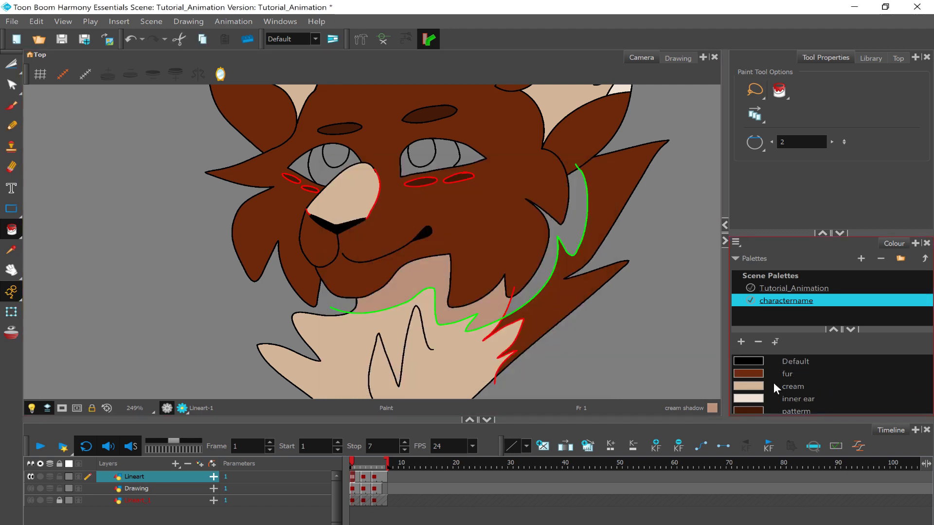
{"action": "left_click", "coordinate": [769, 375]}
{"action": "left_click", "coordinate": [744, 343]}
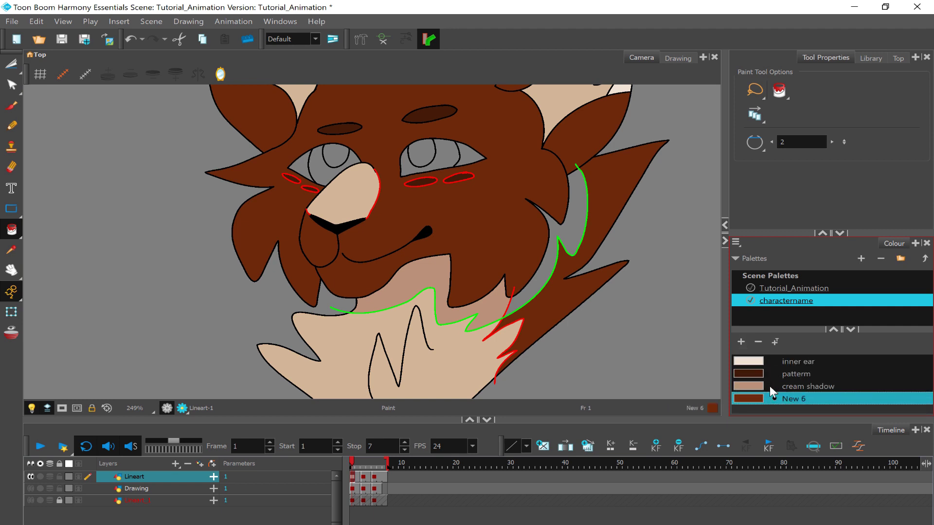
{"action": "right_click", "coordinate": [779, 404]}
{"action": "left_click", "coordinate": [801, 486]}
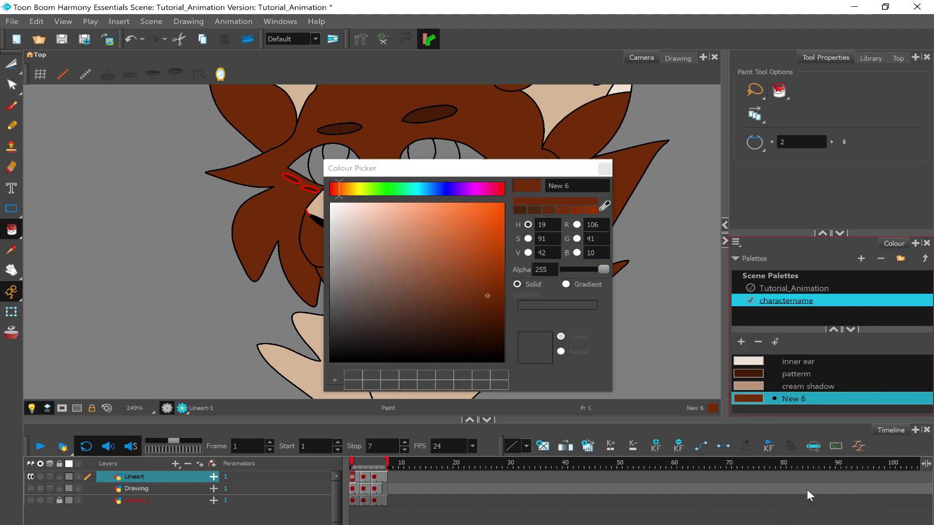
{"action": "left_click_drag", "start_coordinate": [340, 194], "coordinate": [333, 194]}
{"action": "left_click", "coordinate": [492, 314]}
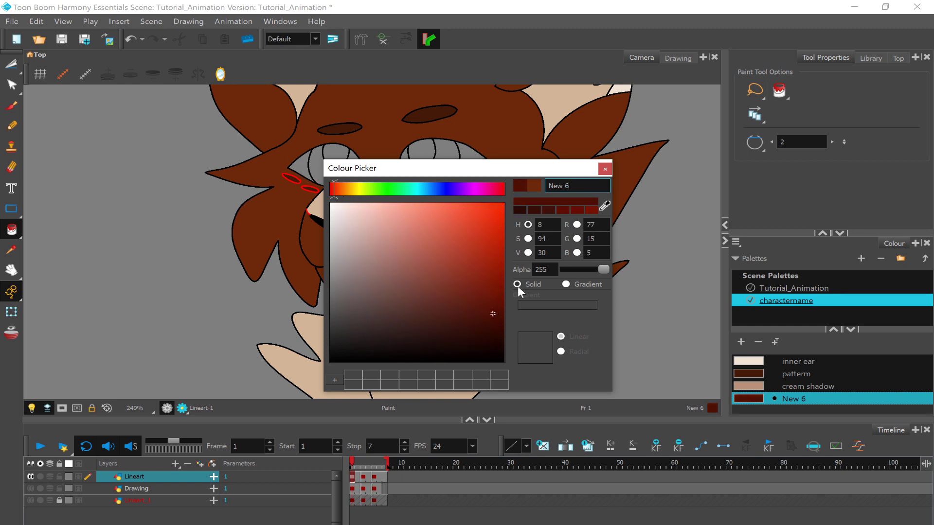
{"action": "left_click", "coordinate": [604, 169]}
{"action": "left_click", "coordinate": [568, 237]}
Step: Lighten the dark red fur shadow colour to RGB 91, 22, 12
{"action": "scroll", "coordinate": [568, 238], "scroll_direction": "down", "scroll_amount": 3}
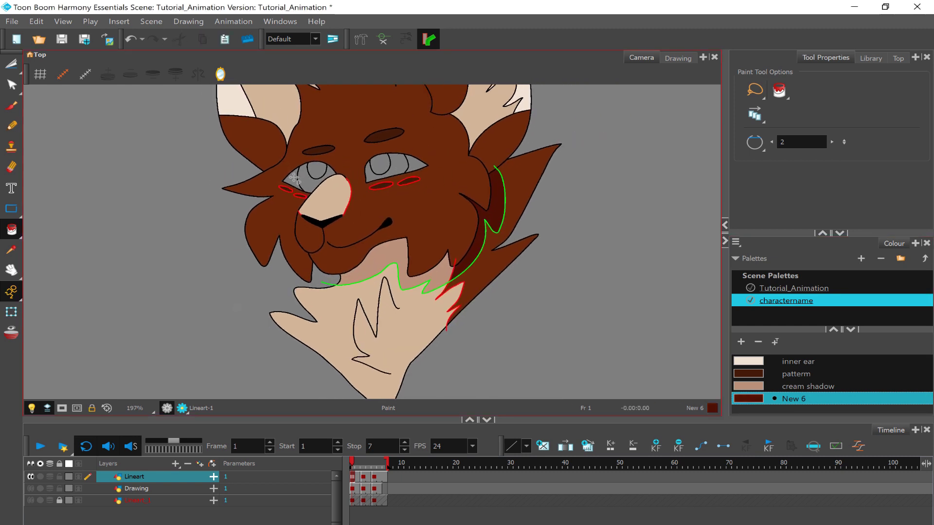
{"action": "right_click", "coordinate": [774, 397]}
{"action": "left_click", "coordinate": [789, 480]}
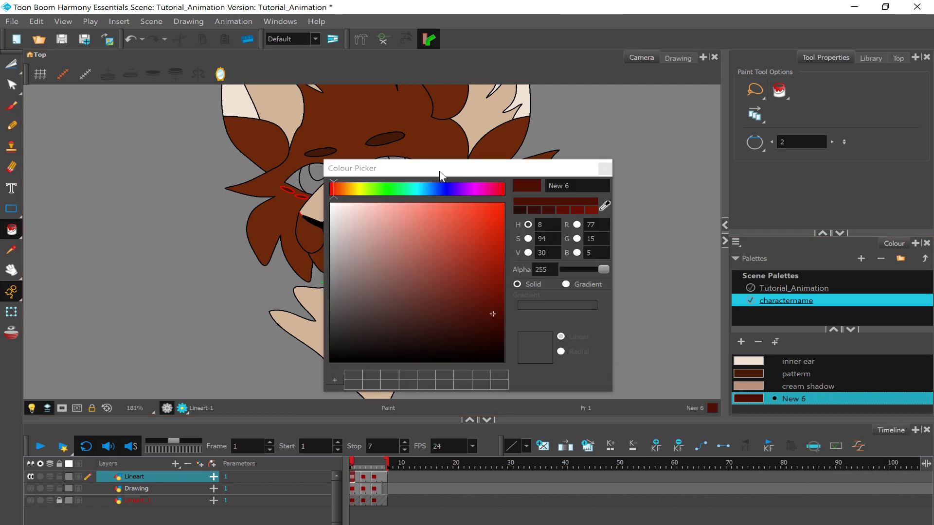
{"action": "left_click_drag", "start_coordinate": [434, 169], "coordinate": [704, 158]}
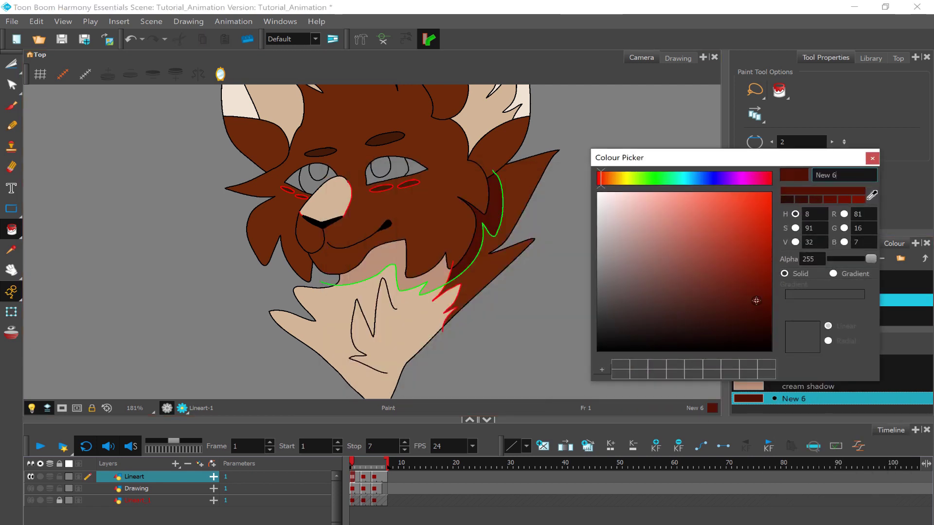
{"action": "left_click", "coordinate": [750, 298]}
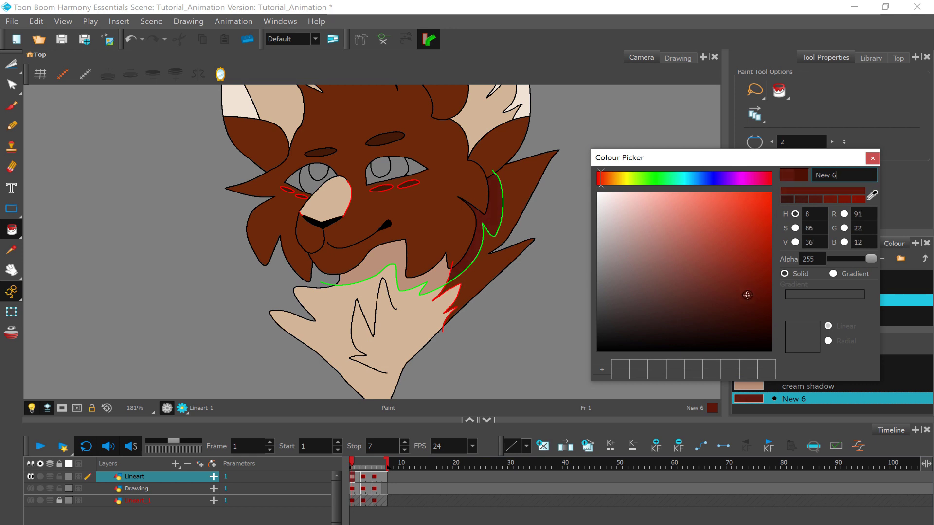
{"action": "left_click", "coordinate": [872, 159]}
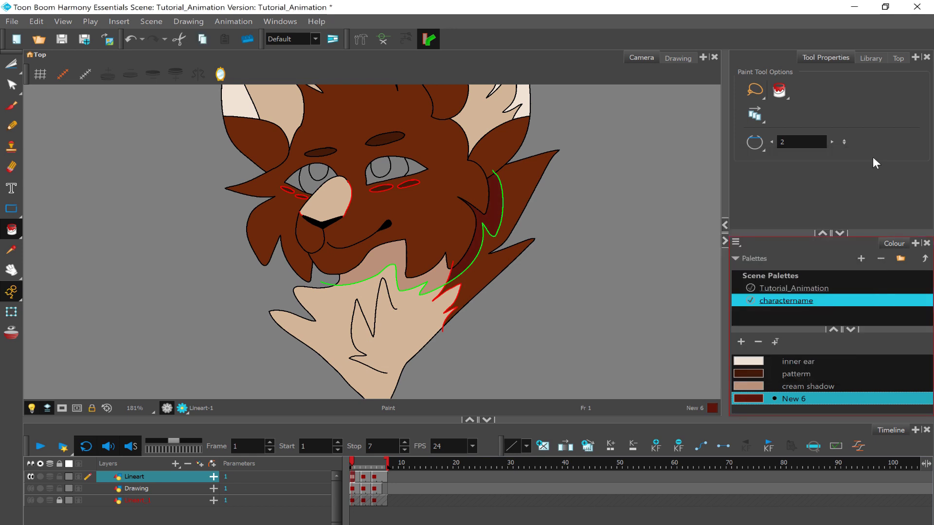
{"action": "scroll", "coordinate": [437, 219], "scroll_direction": "up", "scroll_amount": 3}
{"action": "scroll", "coordinate": [537, 191], "scroll_direction": "down", "scroll_amount": 5}
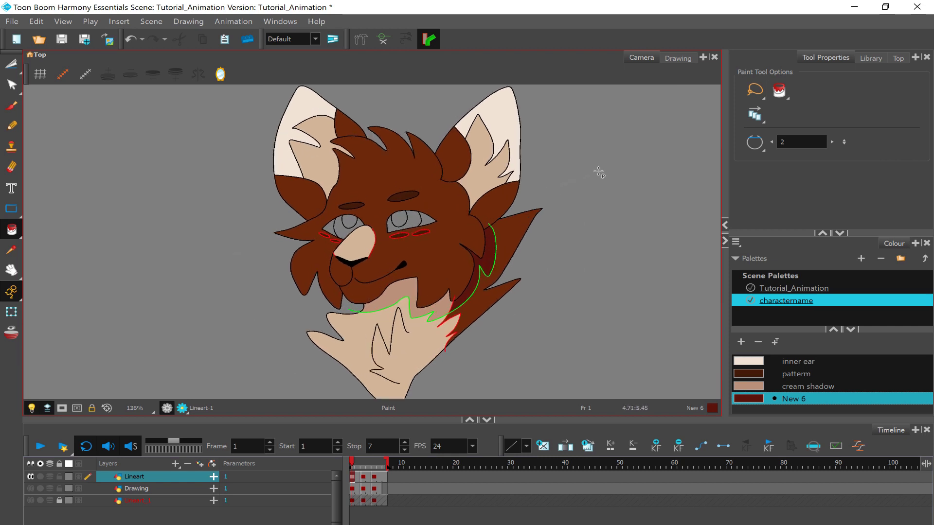
{"action": "scroll", "coordinate": [599, 172], "scroll_direction": "up", "scroll_amount": 2}
{"action": "scroll", "coordinate": [271, 308], "scroll_direction": "up", "scroll_amount": 2}
{"action": "scroll", "coordinate": [272, 308], "scroll_direction": "down", "scroll_amount": 4}
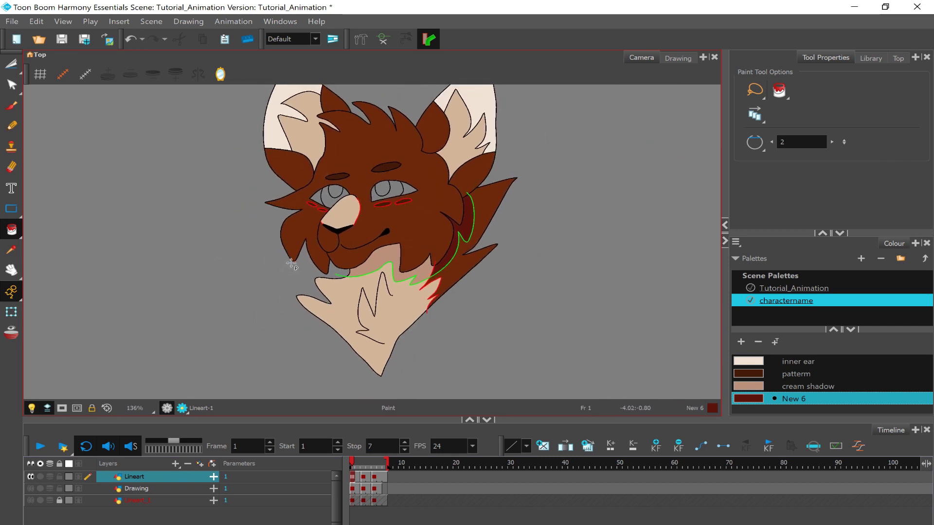
{"action": "scroll", "coordinate": [289, 308], "scroll_direction": "up", "scroll_amount": 3}
{"action": "scroll", "coordinate": [303, 284], "scroll_direction": "down", "scroll_amount": 2}
Step: Add a new pale yellow colour, RGB 241, 244, 191, and fill the outer white area of both eyes with it
{"action": "scroll", "coordinate": [303, 283], "scroll_direction": "up", "scroll_amount": 5}
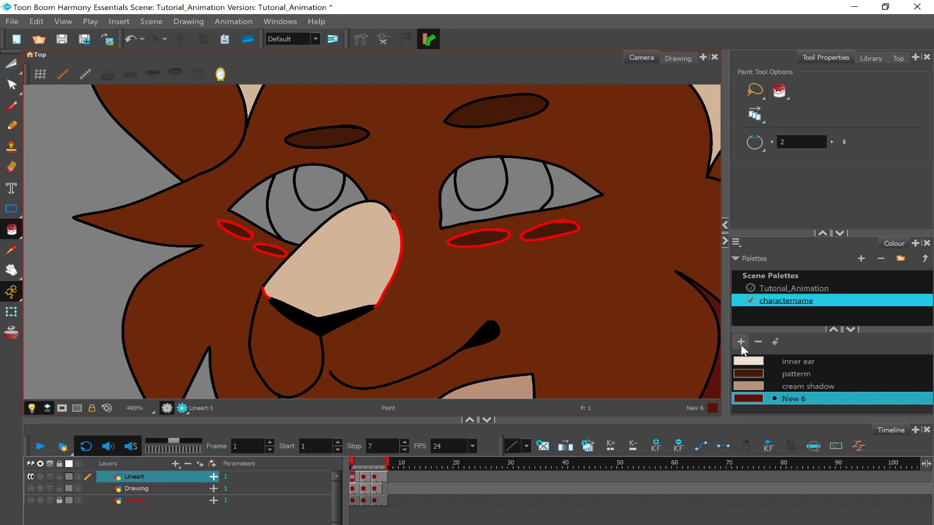
{"action": "left_click", "coordinate": [741, 342]}
{"action": "right_click", "coordinate": [789, 399]}
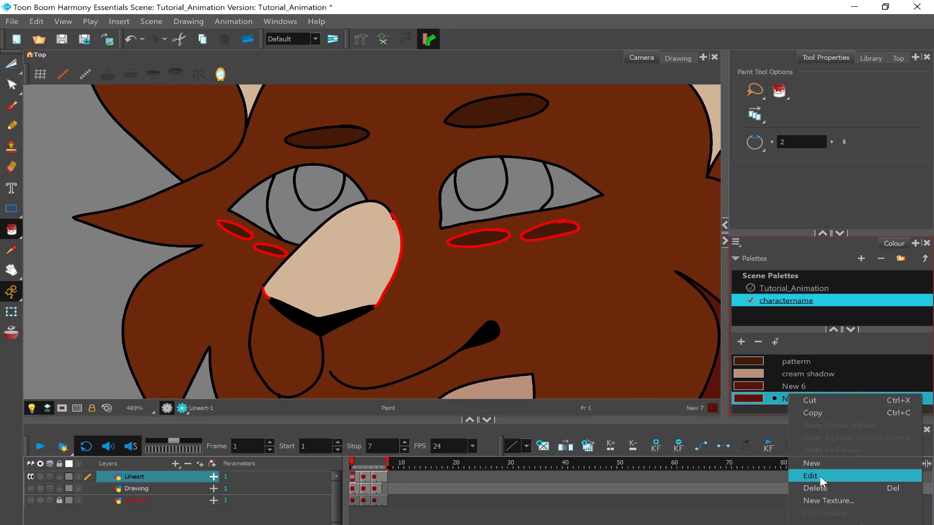
{"action": "left_click", "coordinate": [819, 476]}
{"action": "left_click", "coordinate": [627, 178]}
{"action": "left_click", "coordinate": [635, 199]}
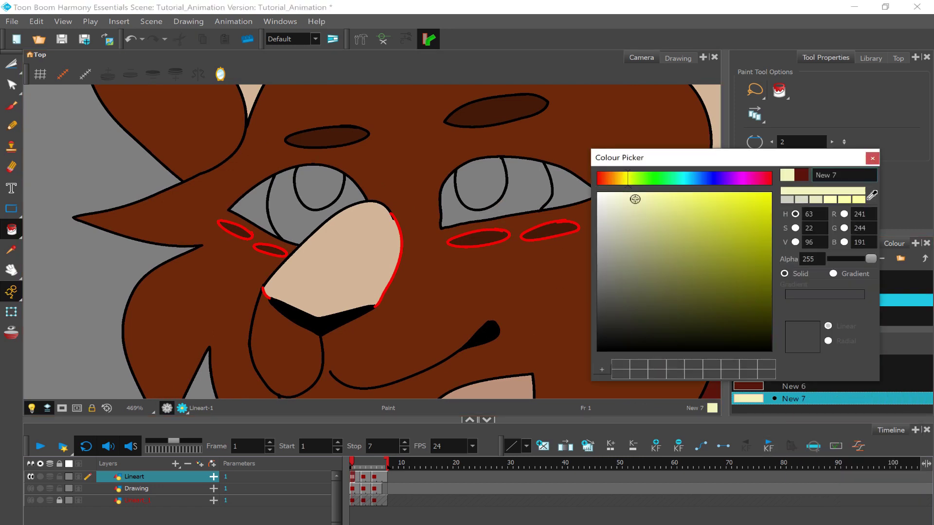
{"action": "left_click", "coordinate": [872, 159]}
{"action": "left_click", "coordinate": [257, 209]}
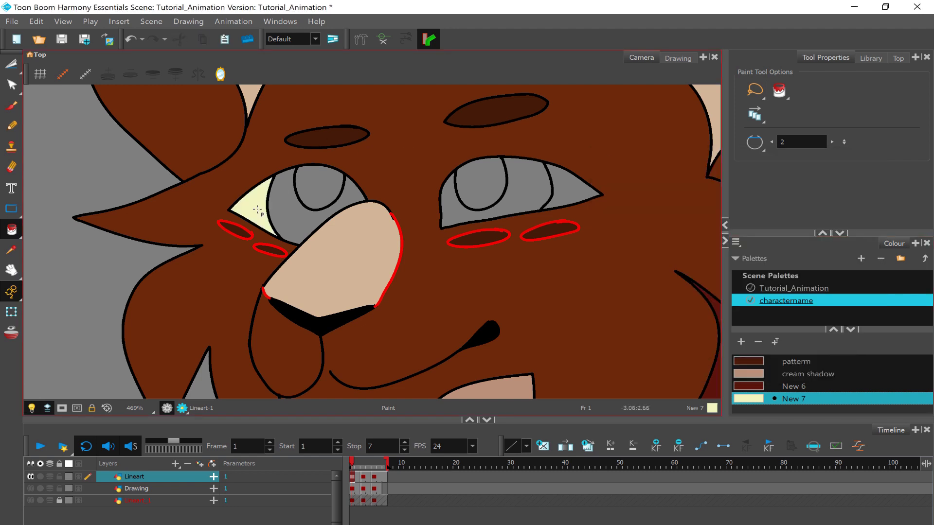
{"action": "left_click", "coordinate": [568, 194]}
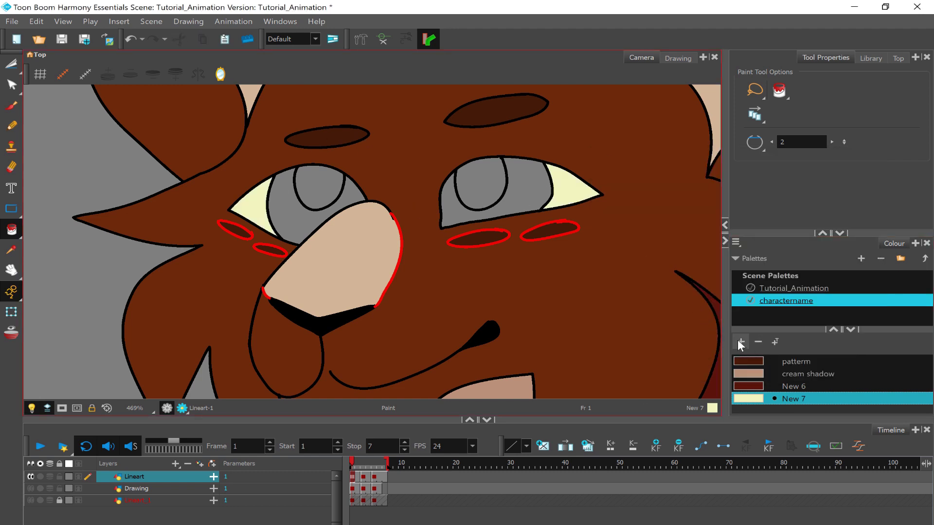
Step: Add another new colour to the charactername palette and set it to a muted olive yellow
{"action": "left_click", "coordinate": [740, 342]}
{"action": "right_click", "coordinate": [787, 403]}
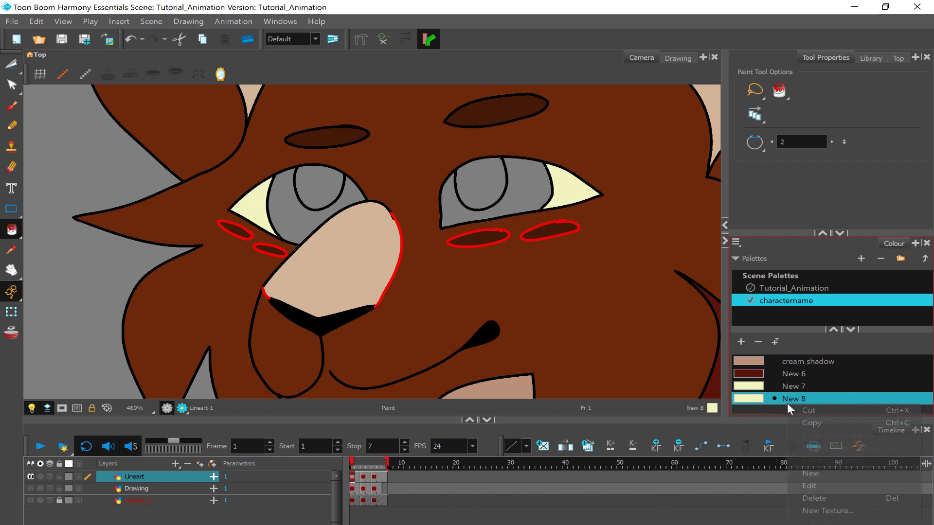
{"action": "left_click", "coordinate": [809, 486]}
{"action": "left_click", "coordinate": [772, 291]}
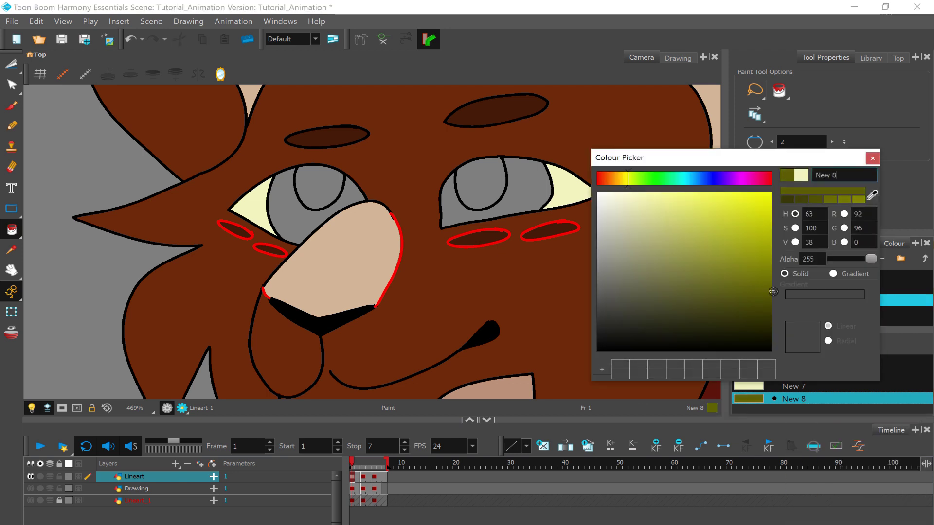
{"action": "mouse_move", "coordinate": [773, 292]}
{"action": "left_mouse_down"}
{"action": "mouse_move", "coordinate": [698, 250]}
{"action": "mouse_move", "coordinate": [712, 266]}
{"action": "left_mouse_up"}
{"action": "left_click", "coordinate": [872, 158]}
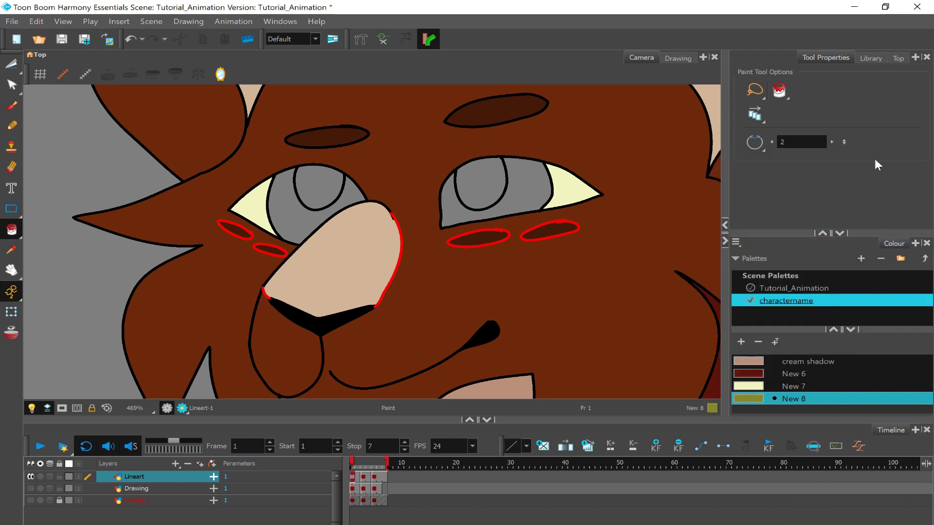
Step: Fill the irises of both eyes with the muted olive yellow
{"action": "left_click", "coordinate": [465, 208]}
{"action": "left_click", "coordinate": [332, 210]}
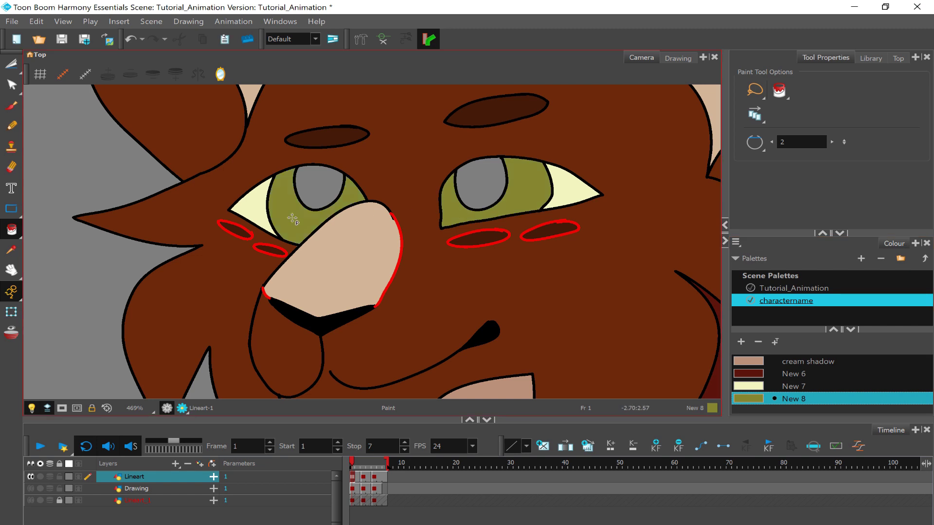
Step: Add another new colour to the charactername palette, set it to dark olive green, and fill both pupils with it
{"action": "left_click", "coordinate": [742, 343]}
{"action": "right_click", "coordinate": [792, 395]}
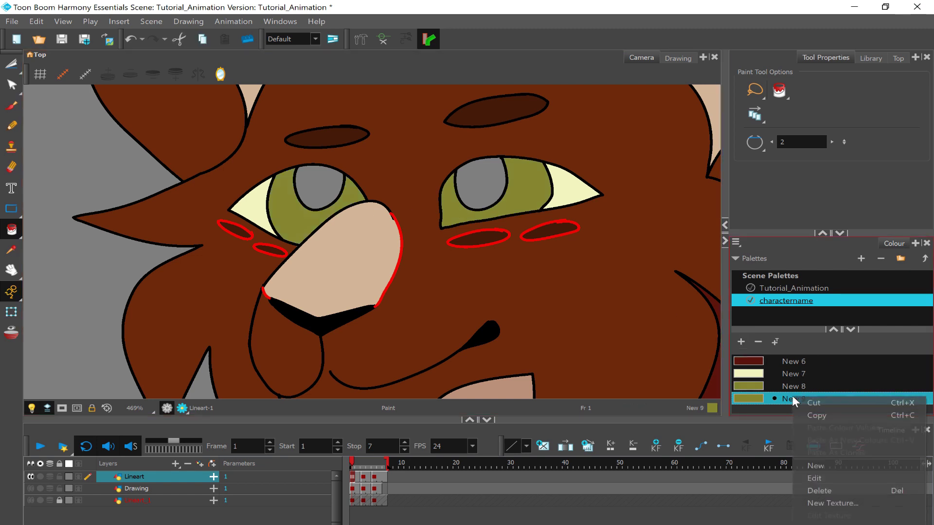
{"action": "left_click", "coordinate": [829, 476]}
{"action": "left_click_drag", "start_coordinate": [710, 265], "coordinate": [744, 297]}
{"action": "left_click", "coordinate": [873, 159]}
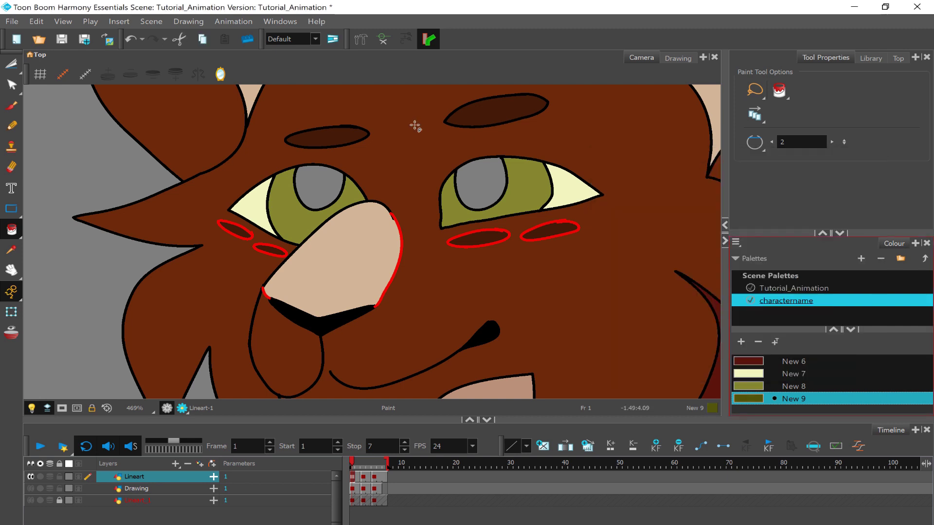
{"action": "left_click", "coordinate": [314, 196]}
{"action": "left_click", "coordinate": [480, 187]}
{"action": "scroll", "coordinate": [570, 176], "scroll_direction": "down", "scroll_amount": 4}
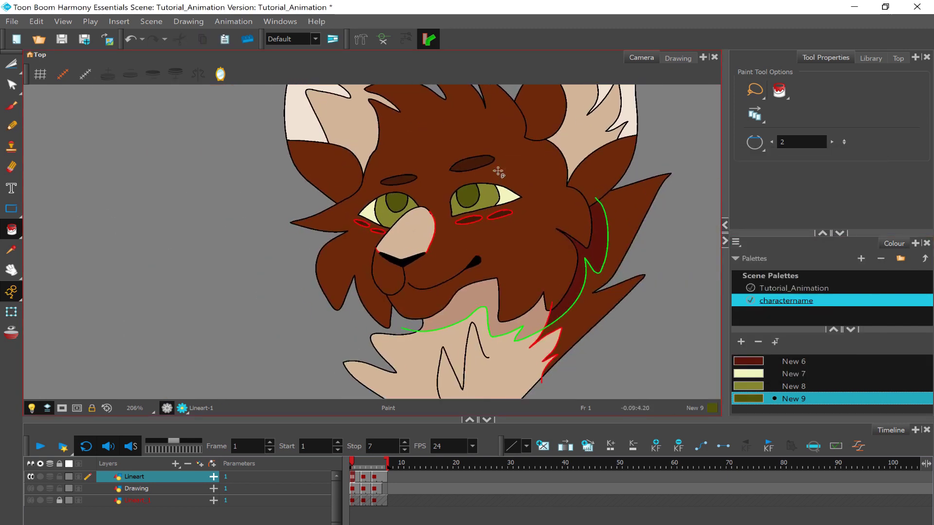
{"action": "scroll", "coordinate": [570, 176], "scroll_direction": "down", "scroll_amount": 2}
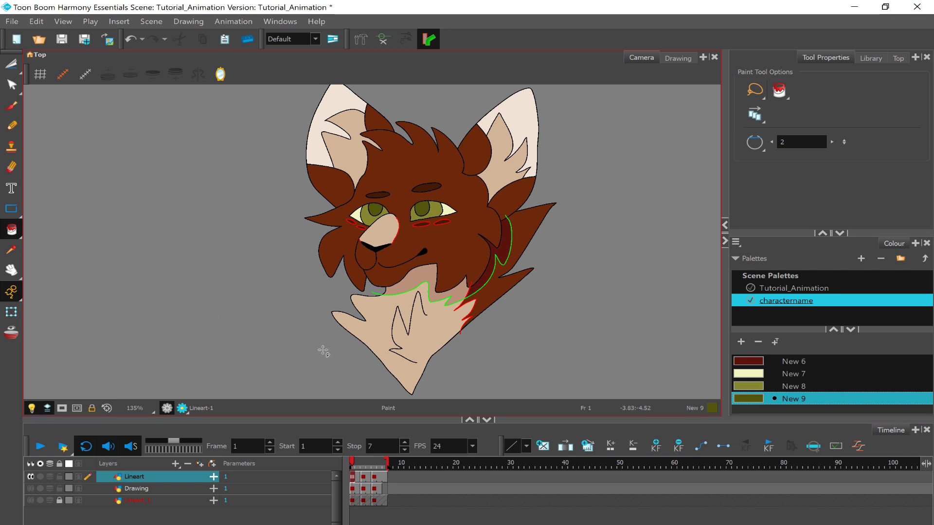
Step: Activate the Select tool and turn on its Select by Colour option
{"action": "left_click", "coordinate": [8, 67]}
{"action": "left_click", "coordinate": [9, 69]}
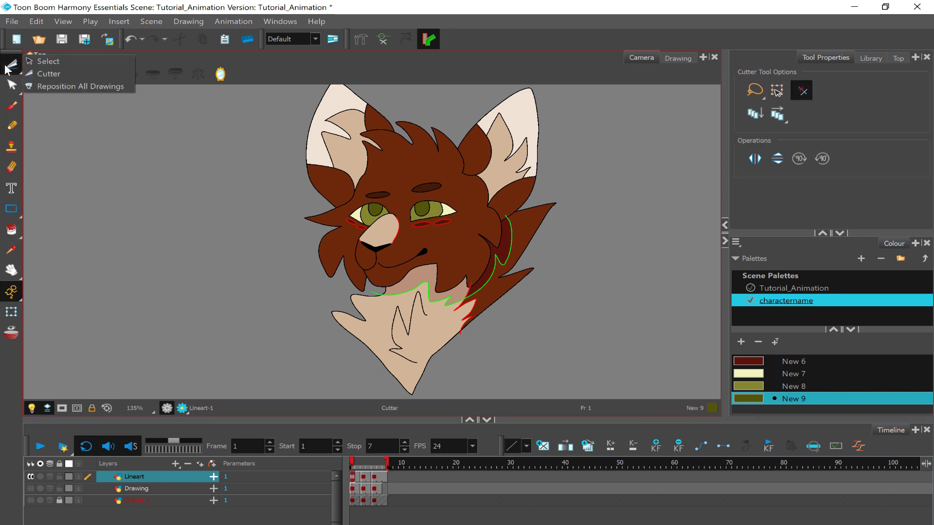
{"action": "left_click", "coordinate": [48, 61]}
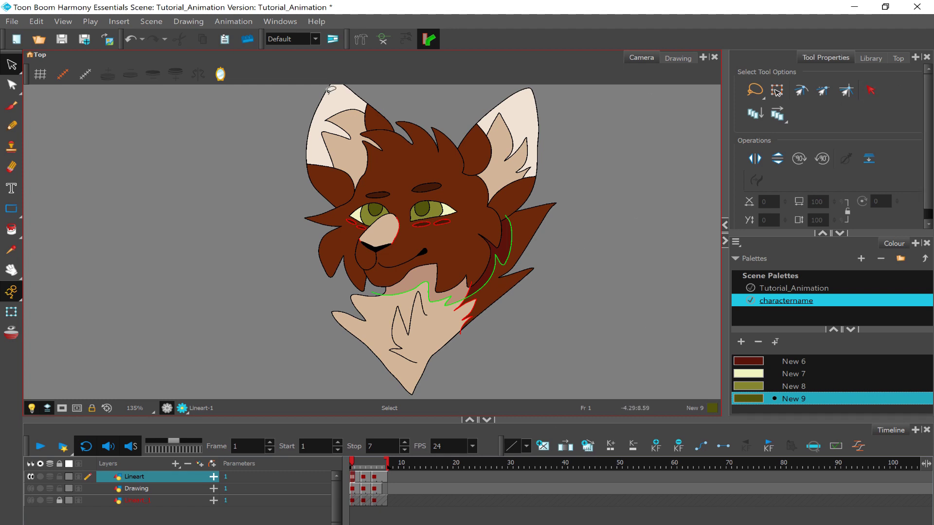
{"action": "left_click", "coordinate": [868, 89]}
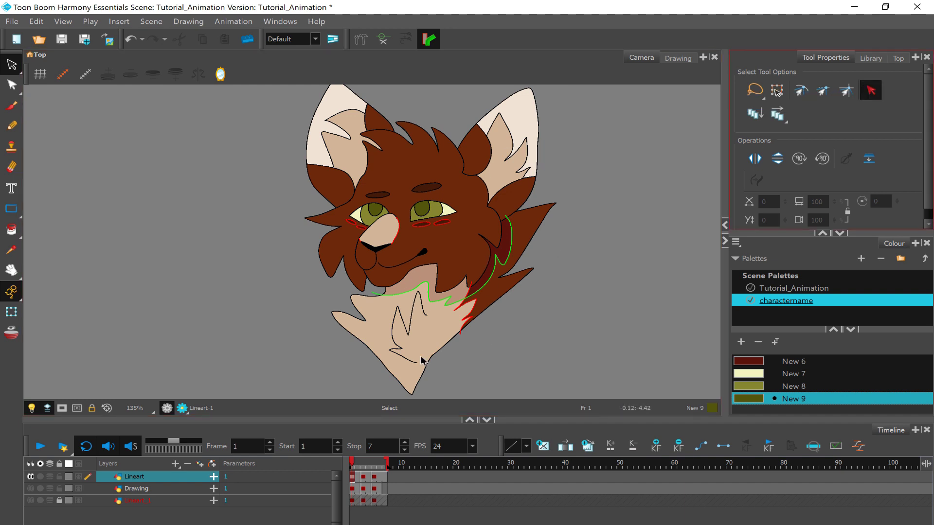
Step: Try deleting the cream areas and the brown fur areas using selection by colour, undoing each deletion
{"action": "left_click", "coordinate": [428, 338]}
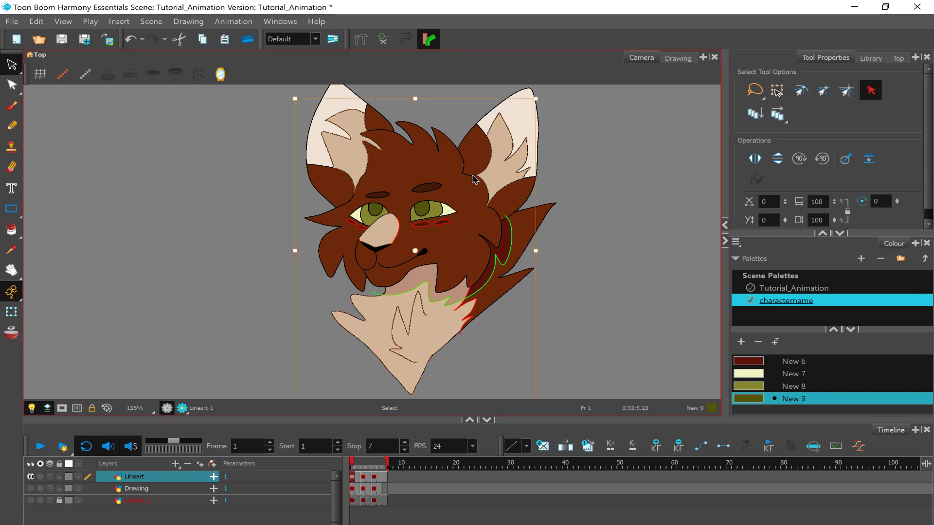
{"action": "key", "text": "Delete"}
{"action": "left_click", "coordinate": [607, 257]}
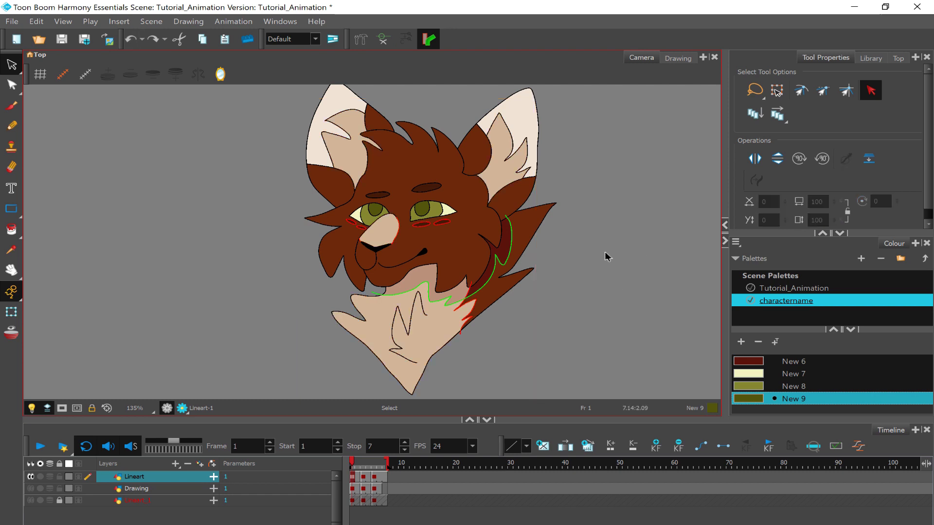
{"action": "left_click", "coordinate": [477, 234]}
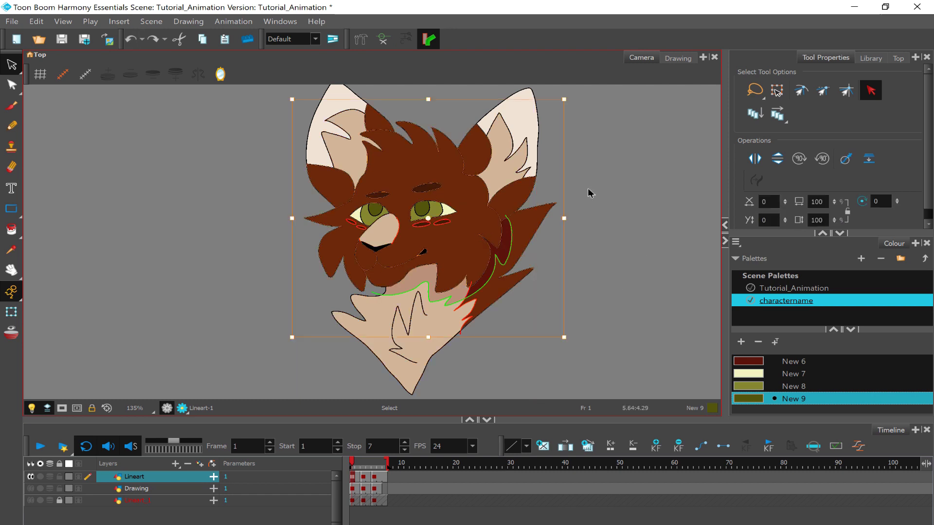
{"action": "key", "text": "Delete"}
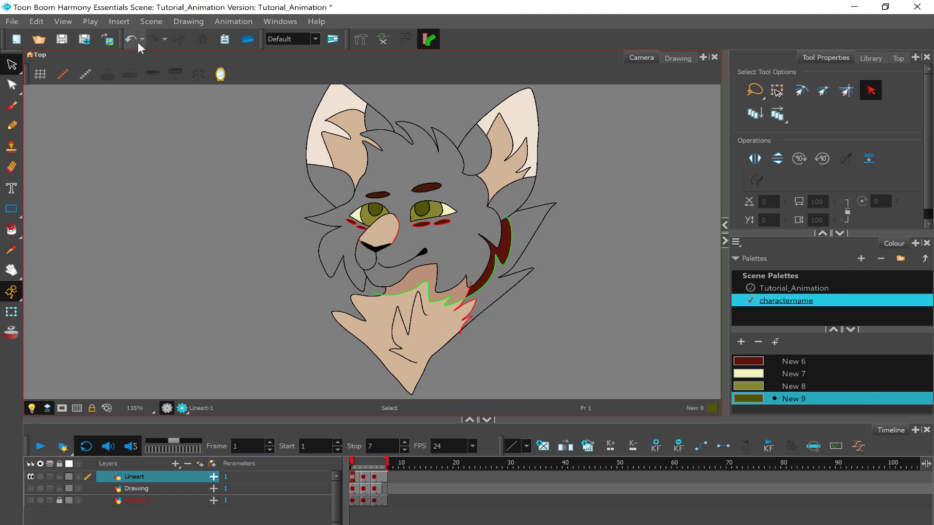
{"action": "left_click", "coordinate": [137, 42]}
Step: Select all red strokes in frame 1 by colour and delete them
{"action": "scroll", "coordinate": [369, 224], "scroll_direction": "up", "scroll_amount": 10}
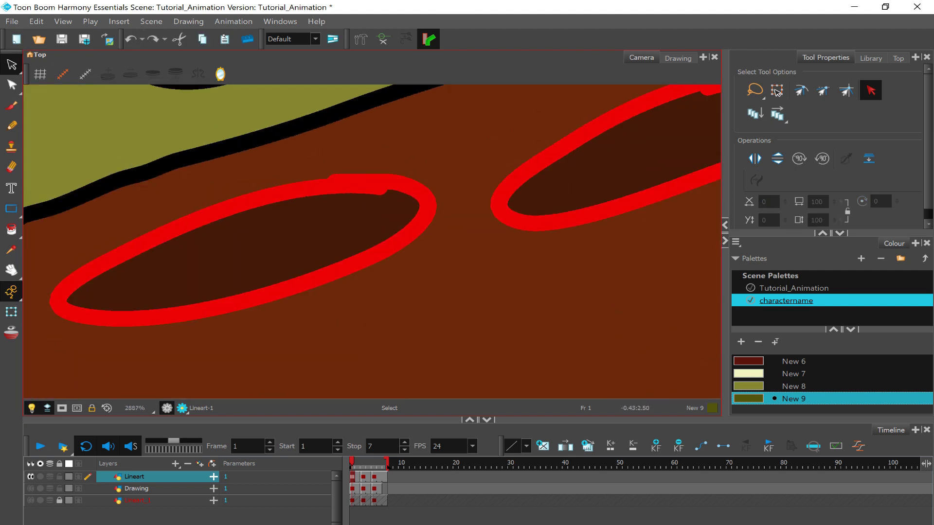
{"action": "scroll", "coordinate": [484, 215], "scroll_direction": "down", "scroll_amount": 12}
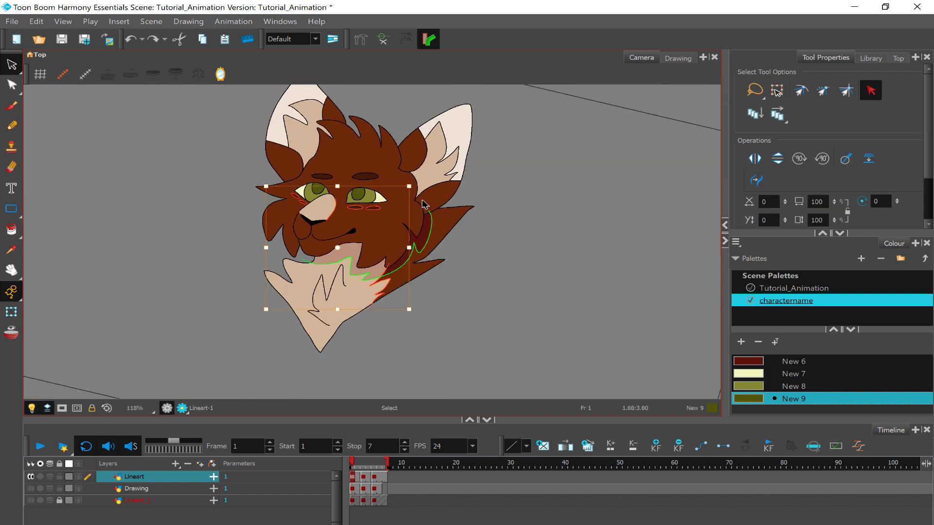
{"action": "scroll", "coordinate": [425, 205], "scroll_direction": "up", "scroll_amount": 2}
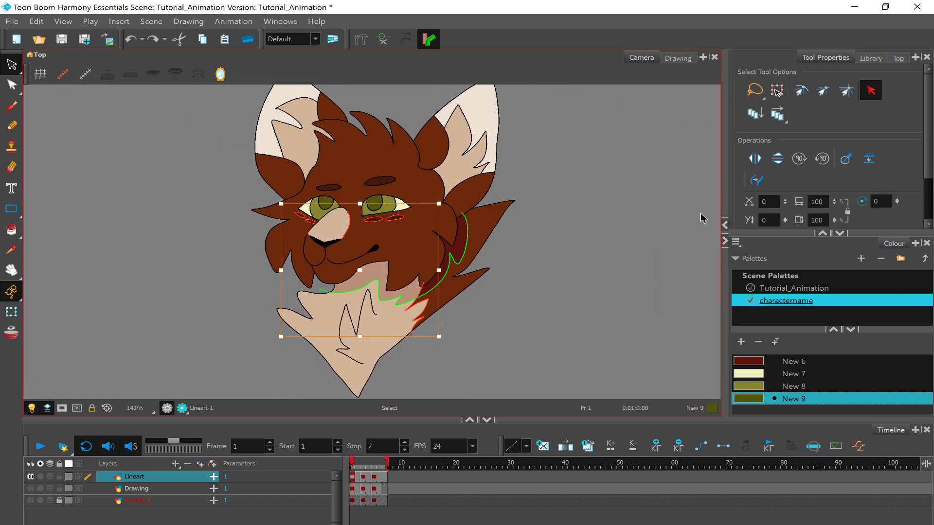
{"action": "left_click", "coordinate": [703, 218]}
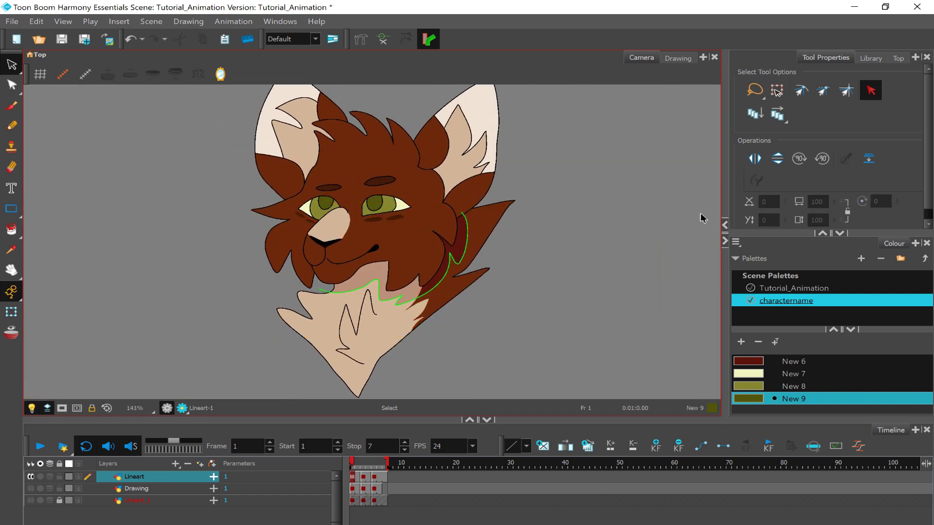
Step: Delete the green shadow line by colour, and undo the deletions of both the green and the red strokes
{"action": "scroll", "coordinate": [703, 218], "scroll_direction": "up", "scroll_amount": 10}
{"action": "left_click", "coordinate": [641, 272]}
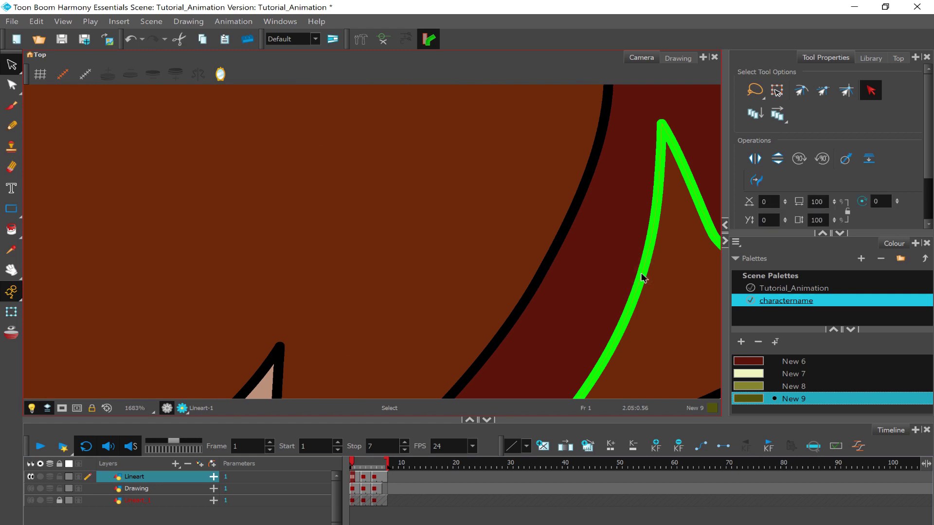
{"action": "scroll", "coordinate": [448, 200], "scroll_direction": "down", "scroll_amount": 3}
{"action": "scroll", "coordinate": [448, 200], "scroll_direction": "down", "scroll_amount": 10}
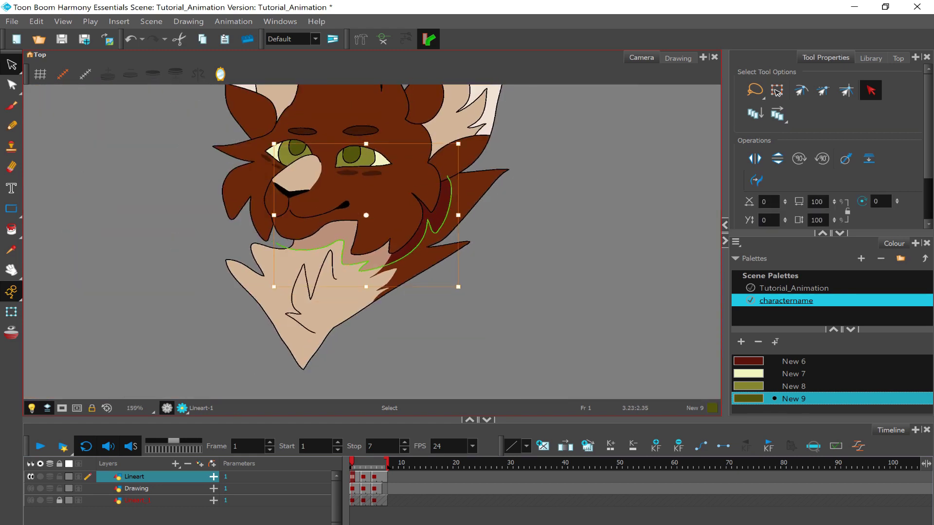
{"action": "key", "text": "Delete"}
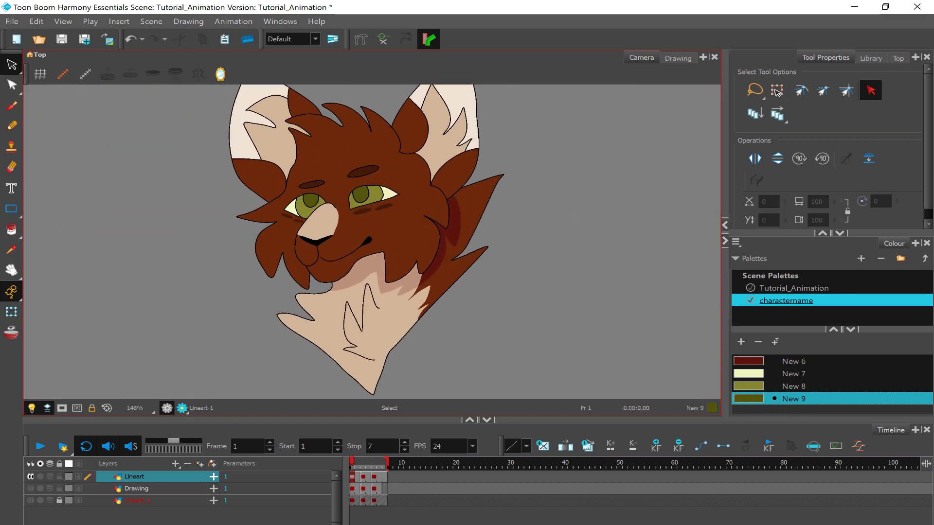
{"action": "left_click", "coordinate": [130, 40]}
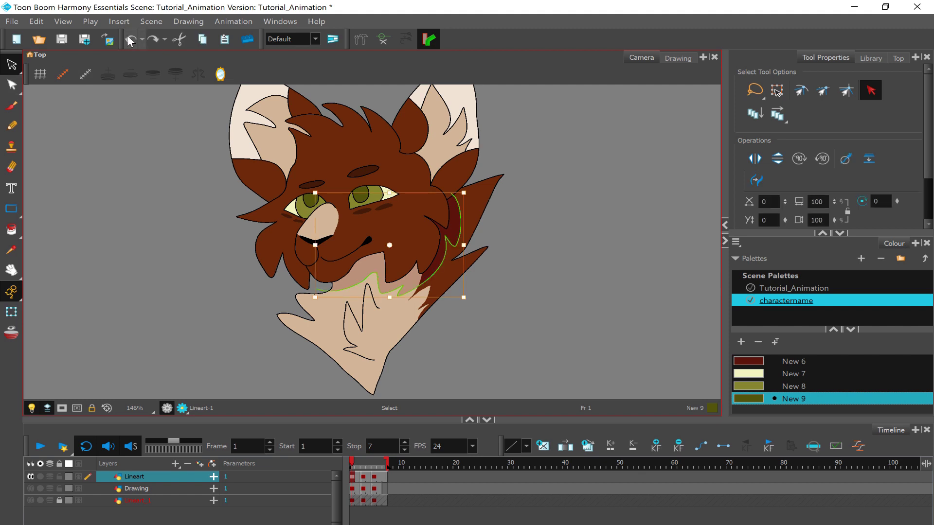
{"action": "left_click", "coordinate": [541, 194]}
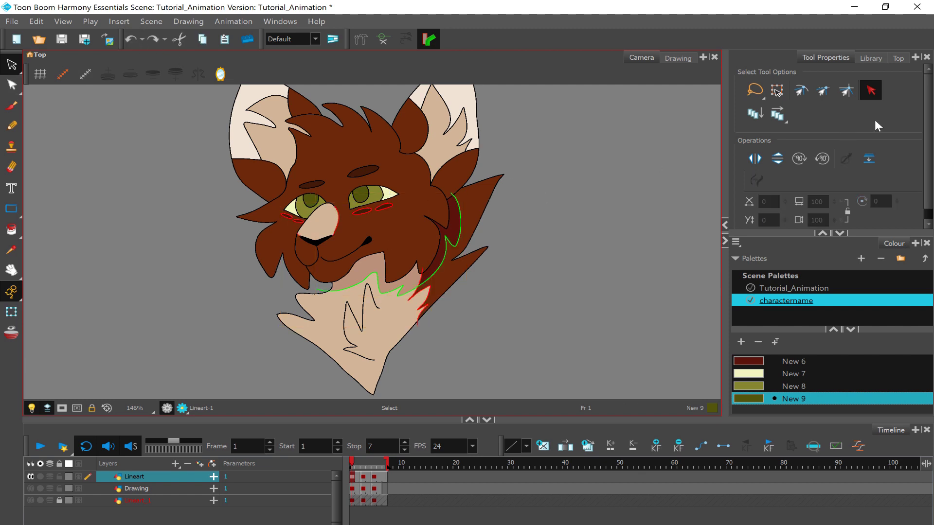
Step: Turn on Apply to All Frames for the Select tool, keeping Select by Colour on
{"action": "left_click", "coordinate": [871, 92]}
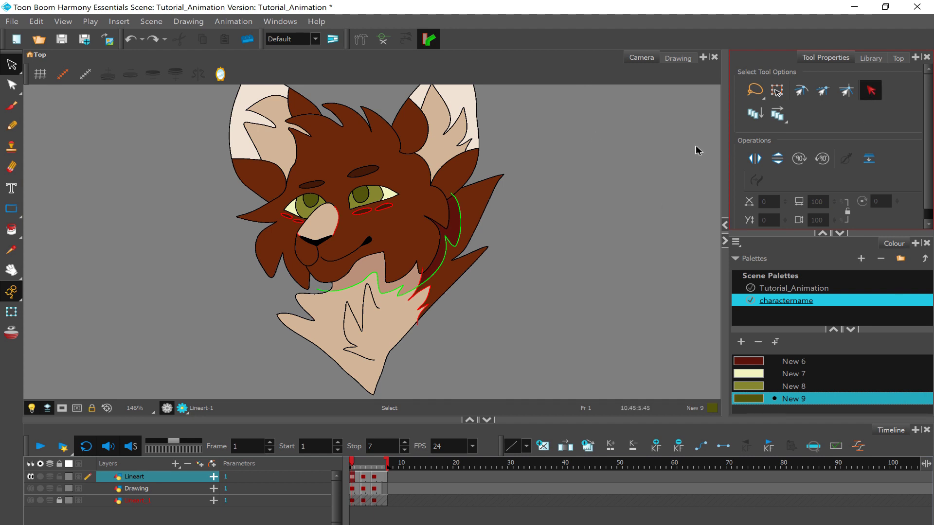
{"action": "left_click", "coordinate": [778, 116]}
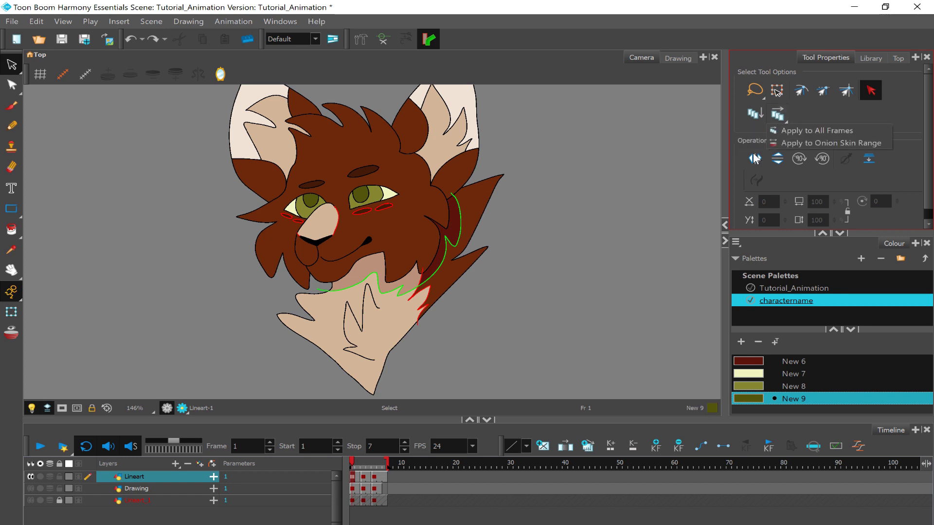
{"action": "left_click", "coordinate": [793, 128]}
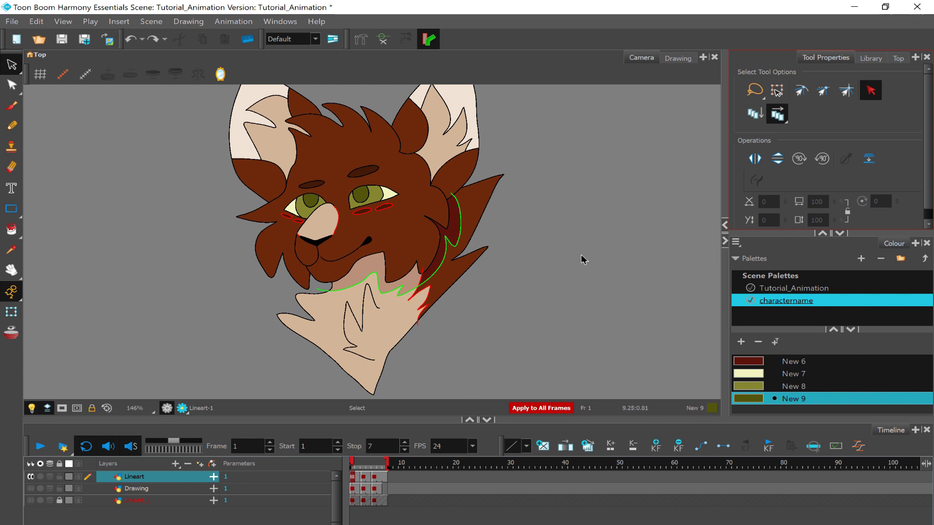
Step: Select the red strokes by colour, delete them on all frames, and undo the deletion
{"action": "key", "text": "ctrl+a"}
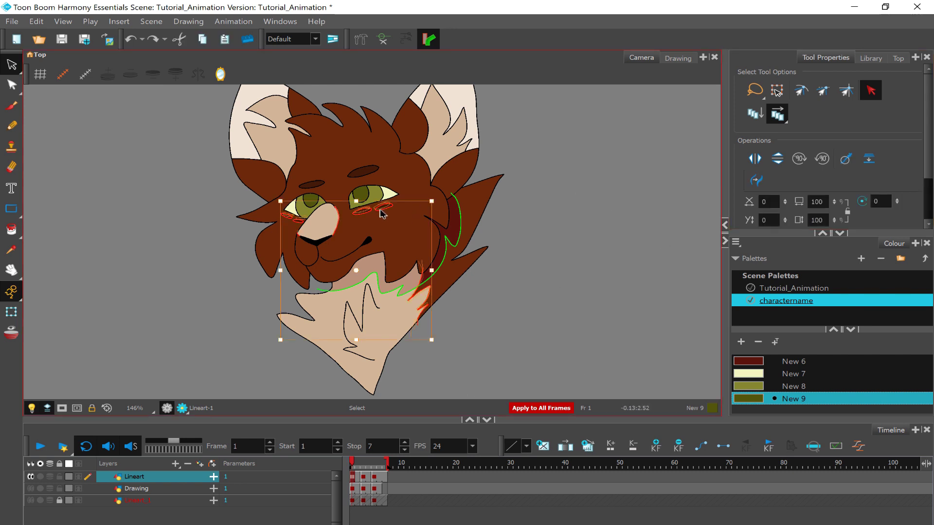
{"action": "left_click", "coordinate": [544, 252]}
{"action": "scroll", "coordinate": [389, 204], "scroll_direction": "up", "scroll_amount": 5}
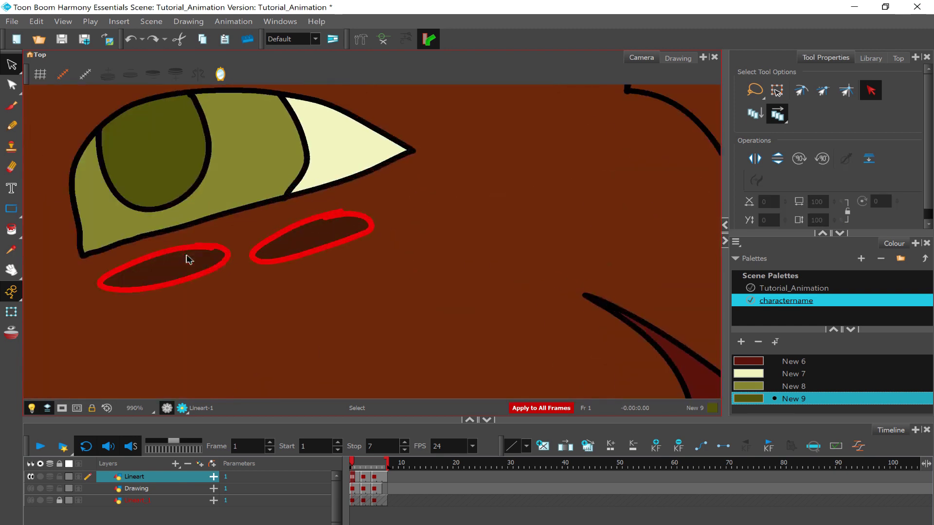
{"action": "scroll", "coordinate": [185, 250], "scroll_direction": "up", "scroll_amount": 5}
{"action": "scroll", "coordinate": [489, 225], "scroll_direction": "down", "scroll_amount": 10}
{"action": "key", "text": "ctrl+a"}
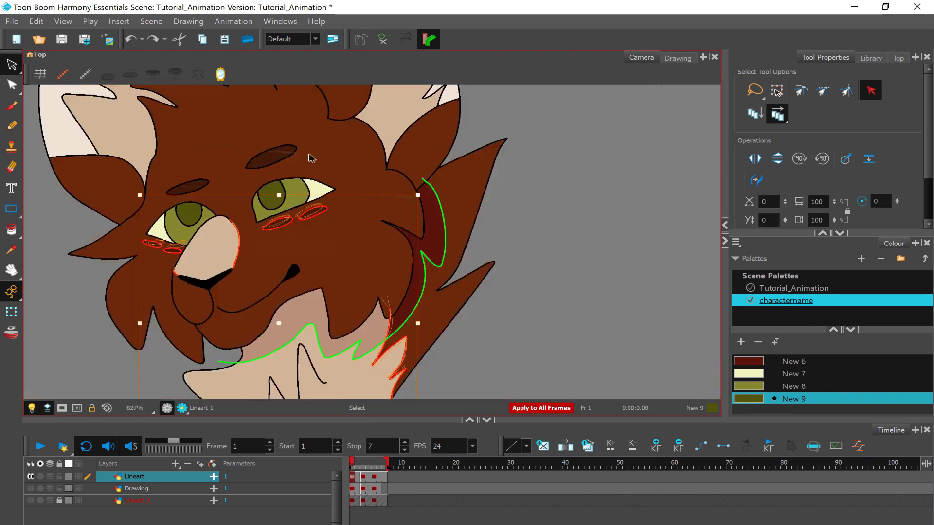
{"action": "scroll", "coordinate": [568, 172], "scroll_direction": "down", "scroll_amount": 3}
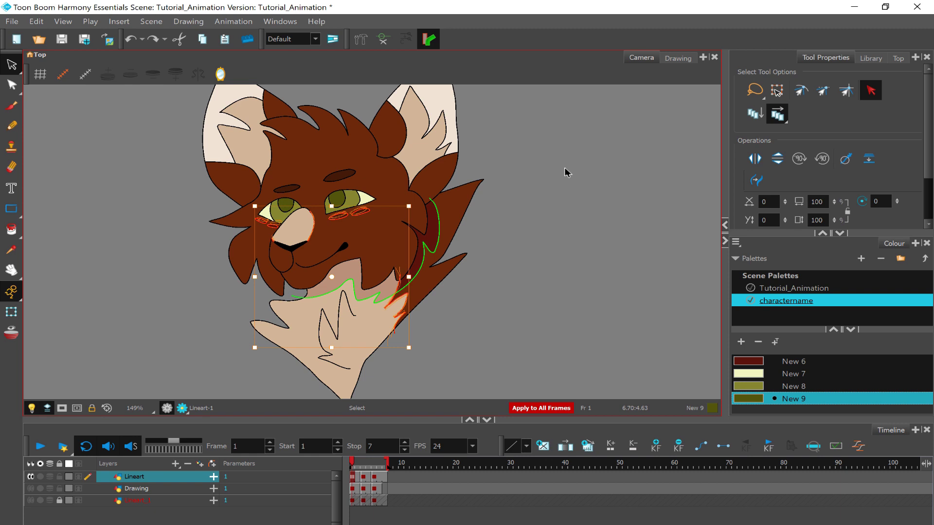
{"action": "left_click", "coordinate": [567, 173]}
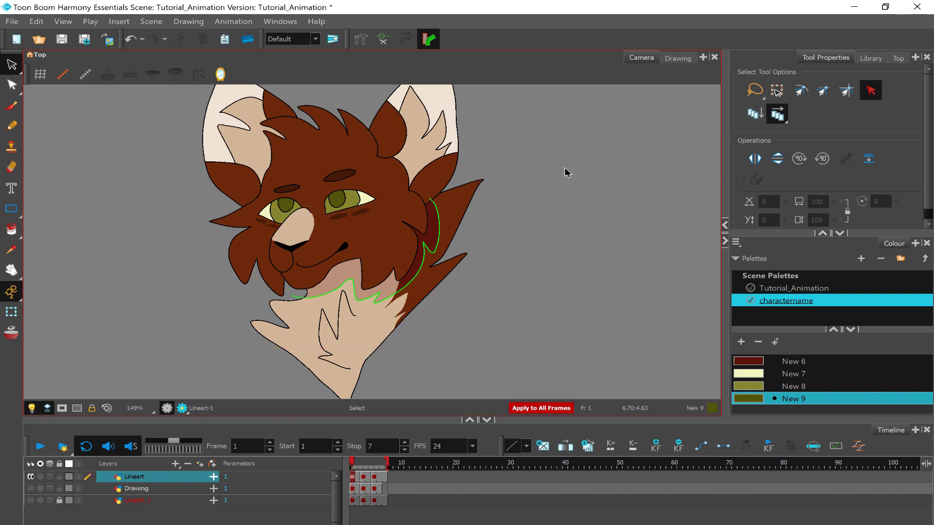
{"action": "key", "text": "Return"}
{"action": "left_click", "coordinate": [131, 37]}
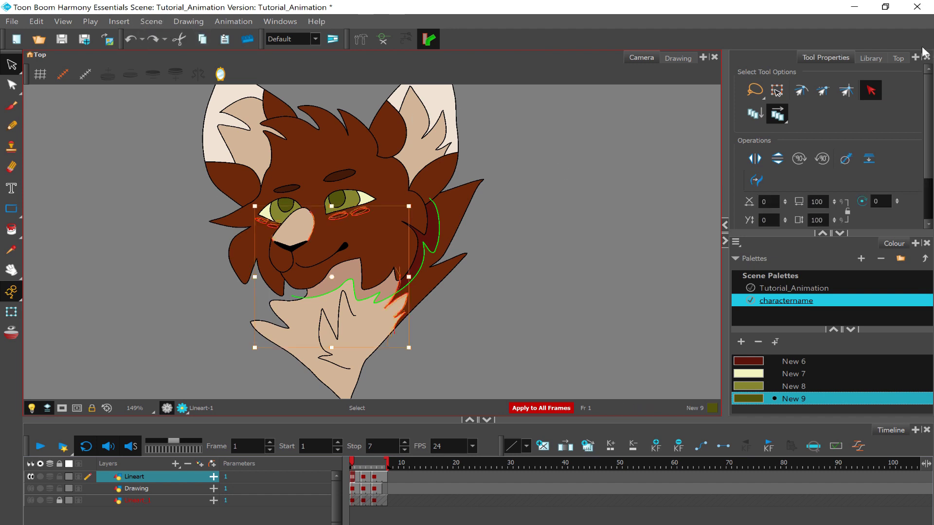
Step: Deselect the strokes, turn Select by Colour back on, and turn off Apply to All Frames
{"action": "left_click", "coordinate": [589, 224]}
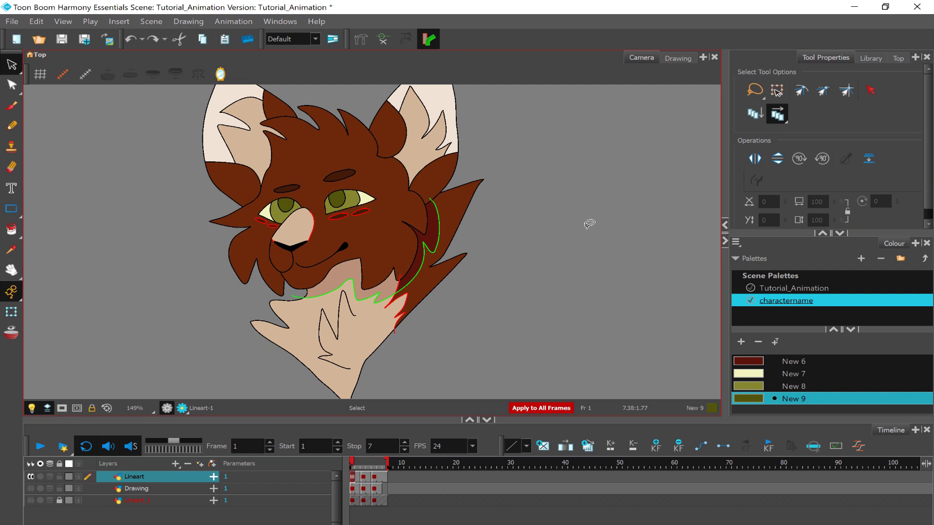
{"action": "left_click", "coordinate": [871, 90]}
{"action": "left_click", "coordinate": [778, 115]}
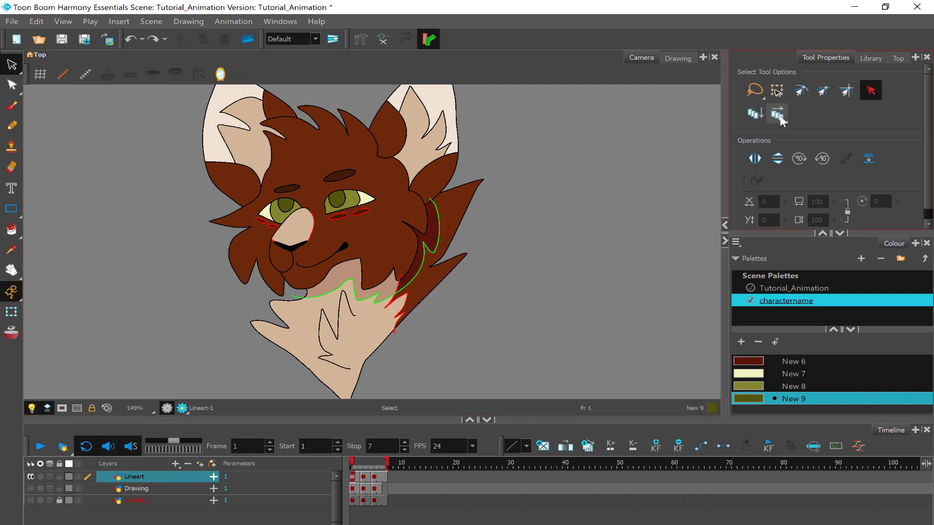
Step: Try deleting the dark brown fill of the eyebrows and under-eye marks by colour, and undo the deletion
{"action": "scroll", "coordinate": [271, 229], "scroll_direction": "up", "scroll_amount": 6}
{"action": "left_click_drag", "start_coordinate": [611, 210], "coordinate": [562, 166]}
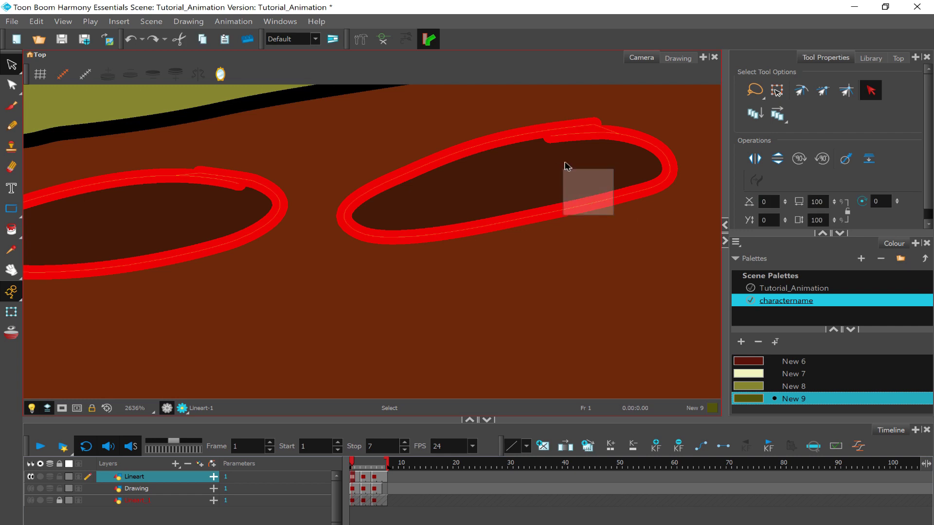
{"action": "scroll", "coordinate": [359, 214], "scroll_direction": "down", "scroll_amount": 4}
{"action": "key", "text": "Delete"}
{"action": "left_click_drag", "start_coordinate": [263, 293], "coordinate": [229, 284]}
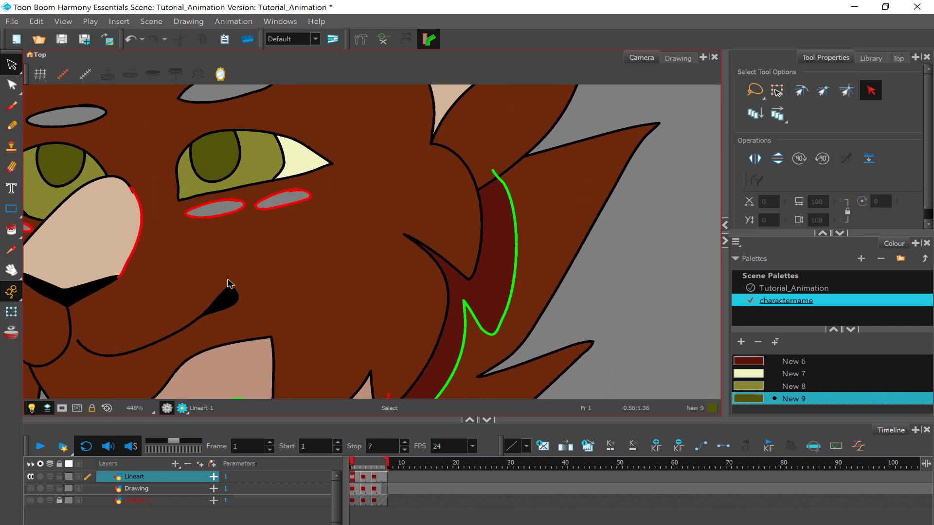
{"action": "left_click", "coordinate": [131, 39]}
{"action": "scroll", "coordinate": [288, 191], "scroll_direction": "up", "scroll_amount": 5}
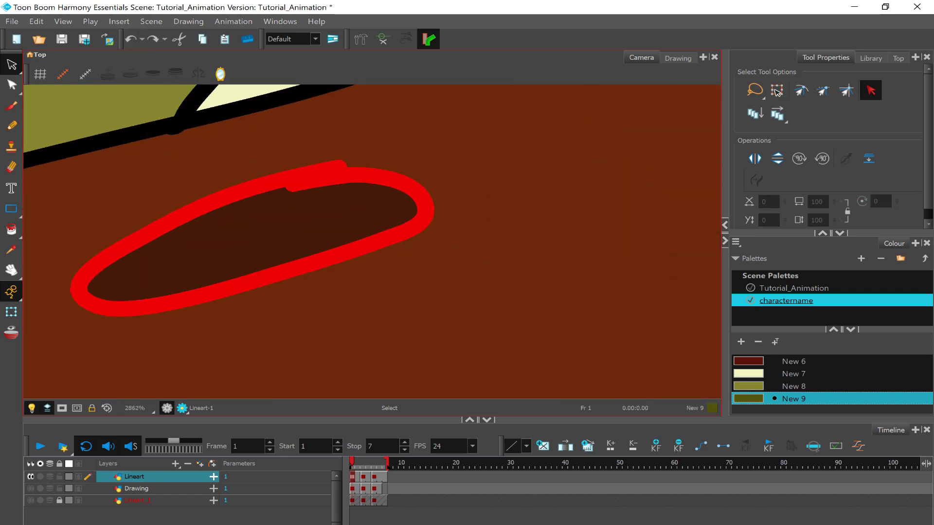
Step: Remove the red and green guide strokes from the head drawing on frame 1, selecting them by colour
{"action": "key", "text": "Escape"}
{"action": "key", "text": "2"}
{"action": "key", "text": "2"}
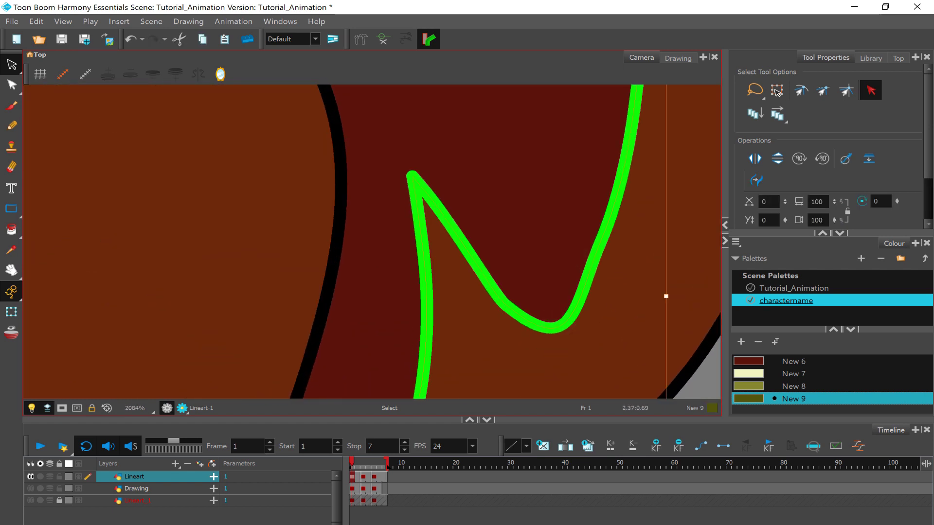
{"action": "scroll", "coordinate": [394, 247], "scroll_direction": "up", "scroll_amount": 1}
{"action": "scroll", "coordinate": [372, 241], "scroll_direction": "down", "scroll_amount": 8}
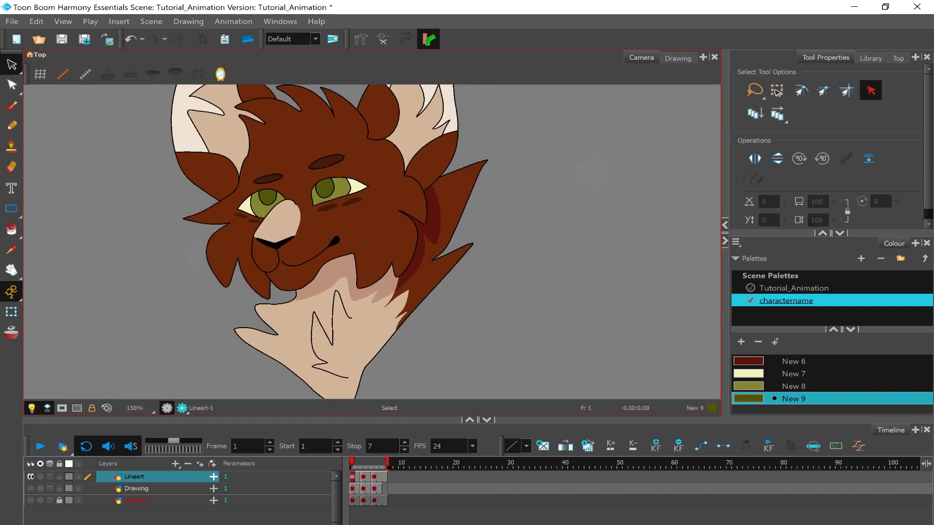
{"action": "scroll", "coordinate": [372, 241], "scroll_direction": "down", "scroll_amount": 2}
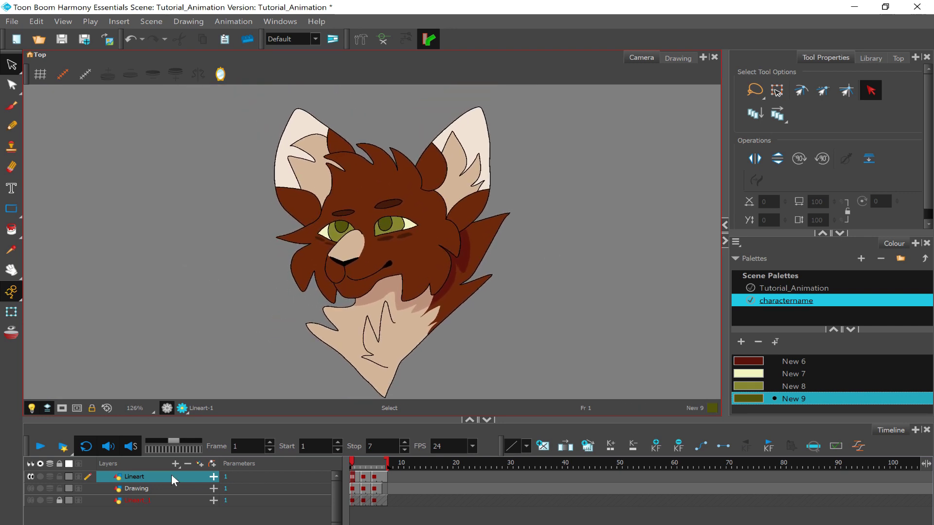
{"action": "left_click", "coordinate": [357, 459]}
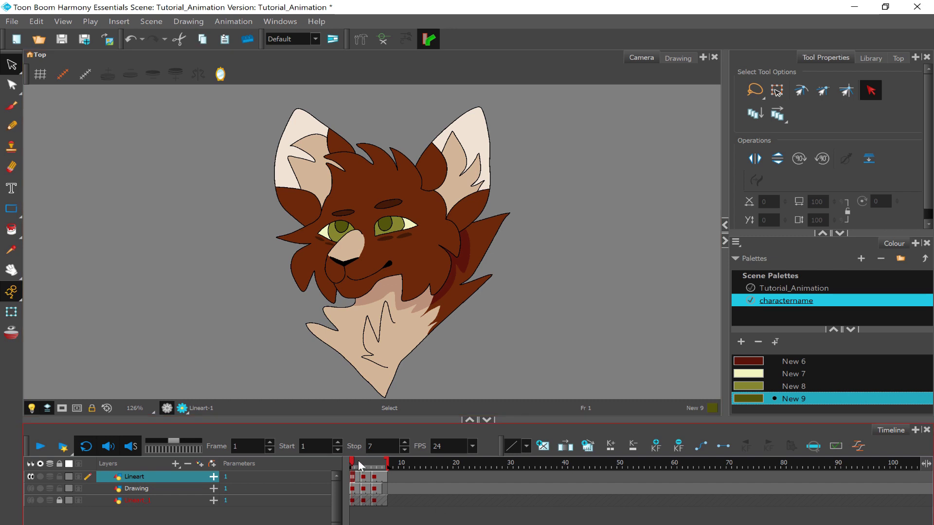
{"action": "key", "text": "Return"}
{"action": "right_click", "coordinate": [119, 477]}
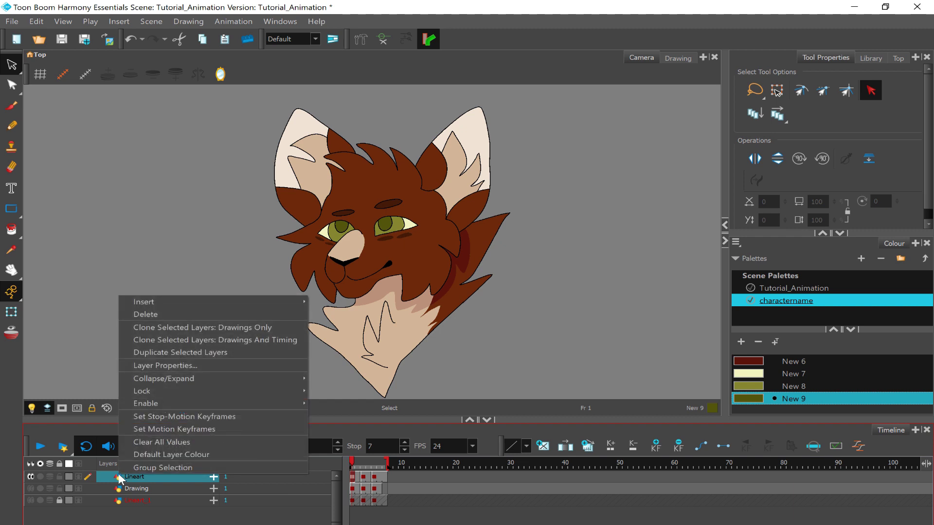
{"action": "key", "text": "Escape"}
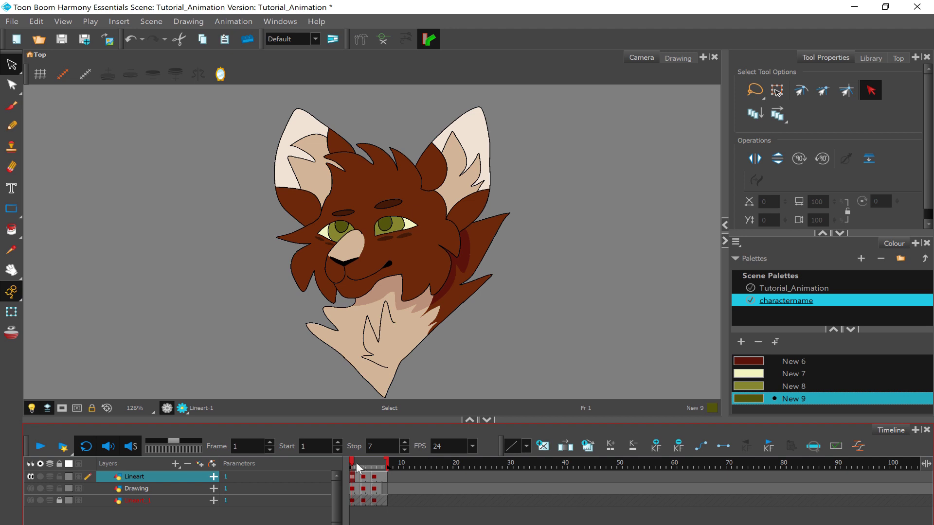
Step: Go to frame 3 and fill the outer areas of both ears with the inner ear colour using the Paint tool
{"action": "left_click_drag", "start_coordinate": [353, 463], "coordinate": [365, 462]}
{"action": "left_click", "coordinate": [11, 229]}
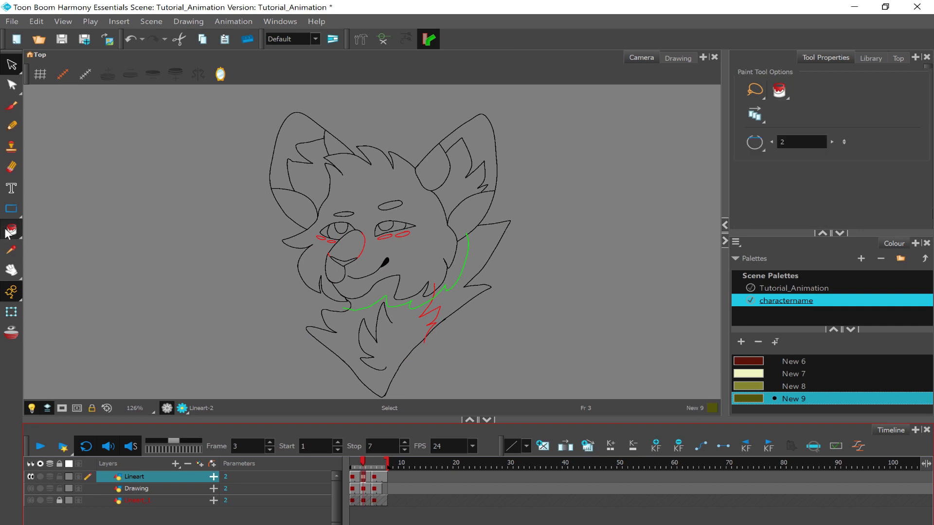
{"action": "scroll", "coordinate": [793, 376], "scroll_direction": "up", "scroll_amount": 5}
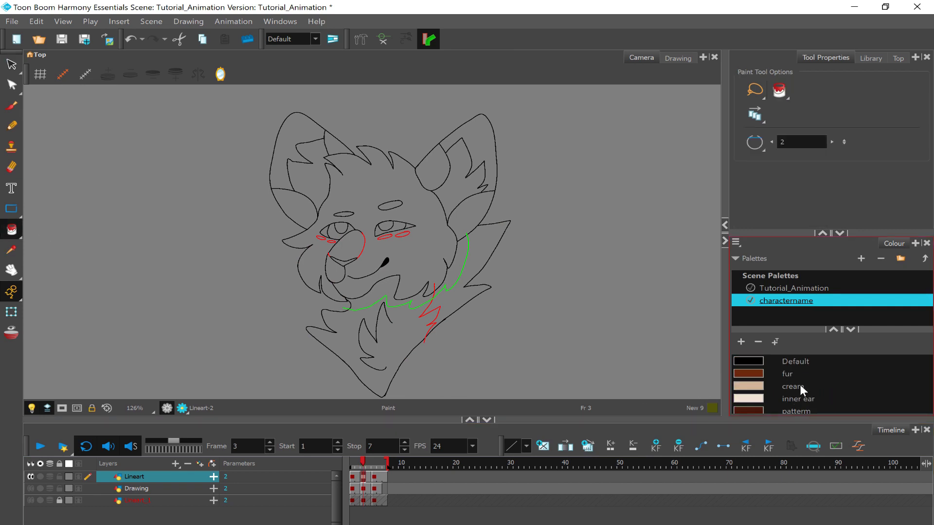
{"action": "left_click", "coordinate": [800, 385]}
{"action": "left_click", "coordinate": [802, 399]}
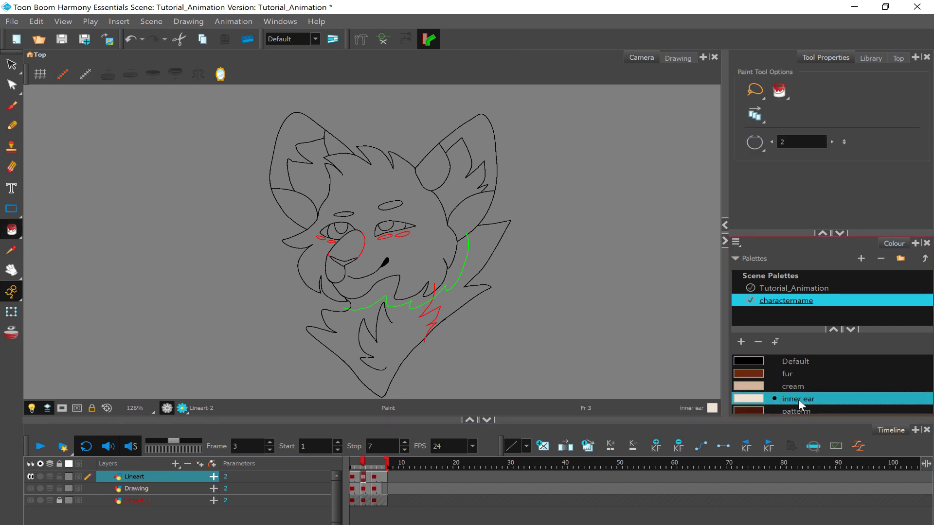
{"action": "left_click", "coordinate": [297, 132]}
{"action": "left_click", "coordinate": [465, 147]}
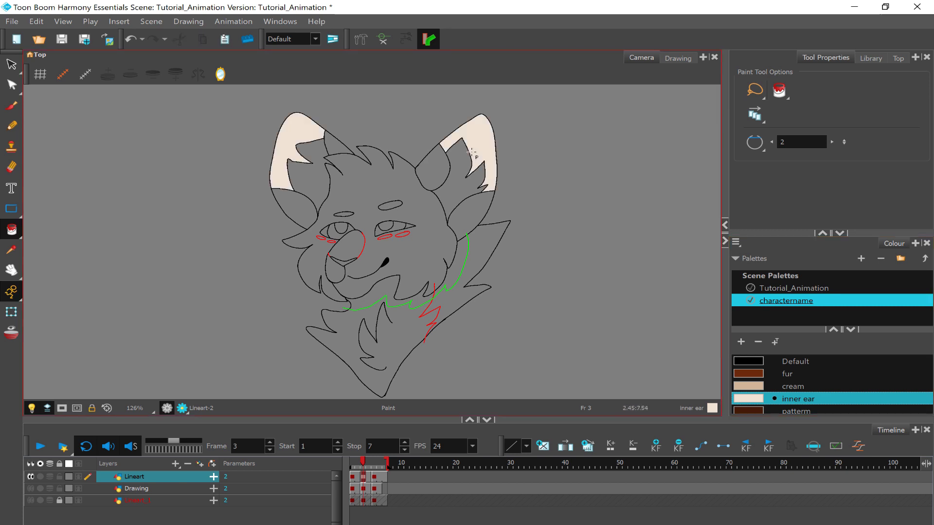
Step: Fill the fur tufts inside both ears and the bridge of the nose with the cream colour
{"action": "left_click", "coordinate": [783, 384]}
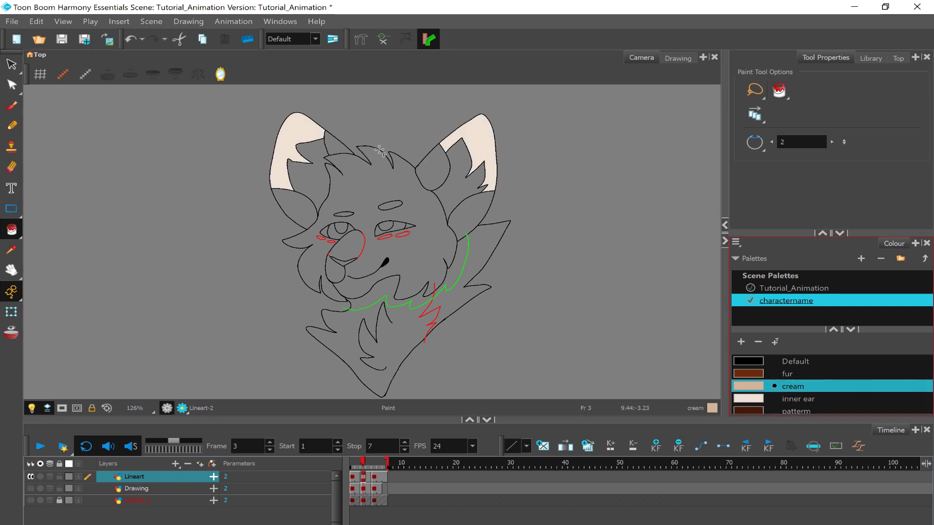
{"action": "left_click", "coordinate": [455, 183]}
{"action": "left_click", "coordinate": [320, 178]}
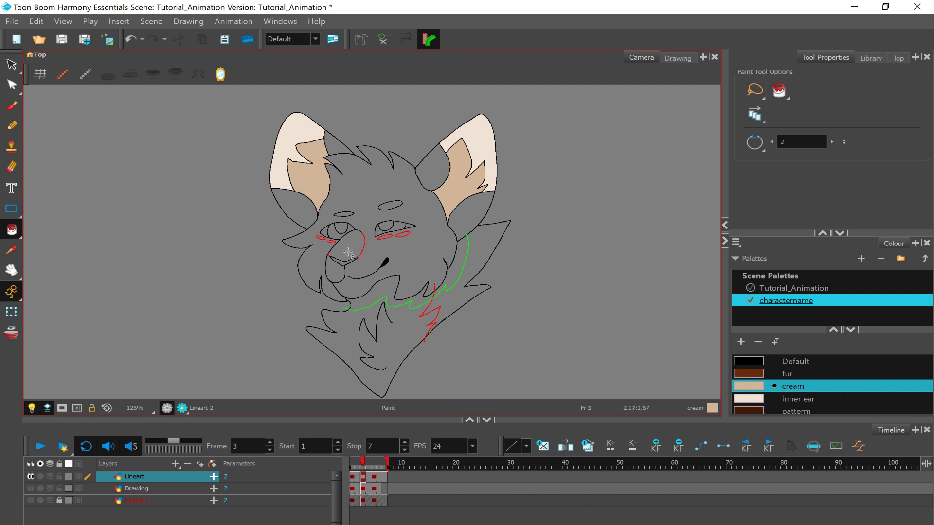
{"action": "left_click", "coordinate": [349, 251]}
Step: Fill the face and the remaining upper and lower sections of both ears with the fur colour
{"action": "left_click", "coordinate": [772, 372]}
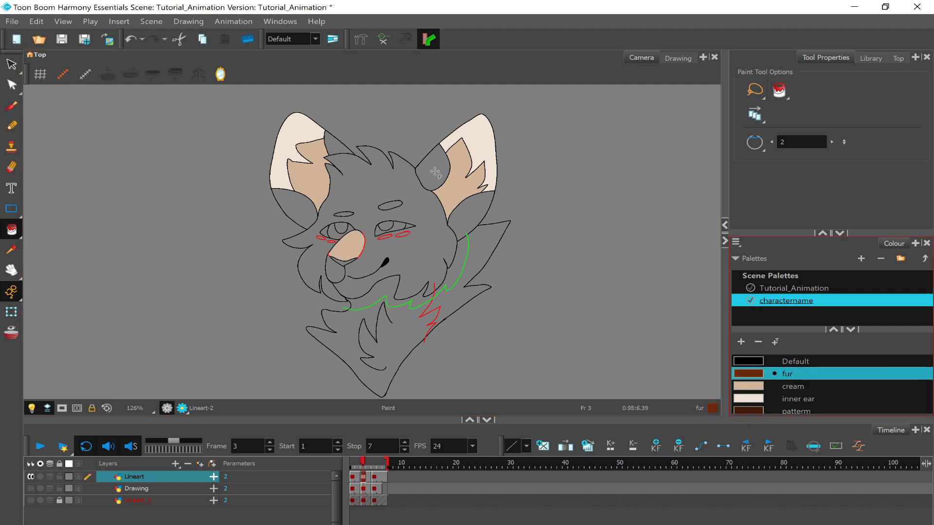
{"action": "left_click", "coordinate": [406, 196]}
{"action": "left_click", "coordinate": [445, 172]}
{"action": "left_click", "coordinate": [468, 218]}
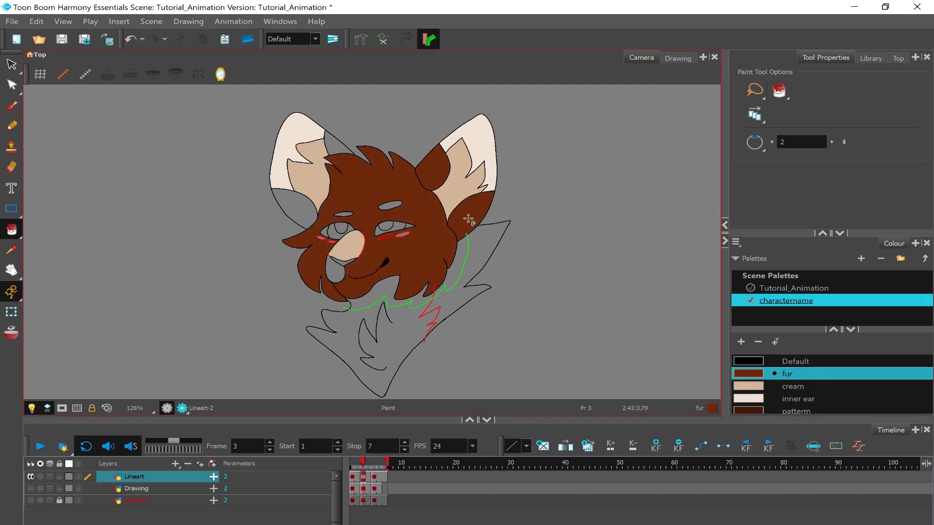
{"action": "left_click", "coordinate": [300, 211]}
{"action": "left_click", "coordinate": [335, 144]}
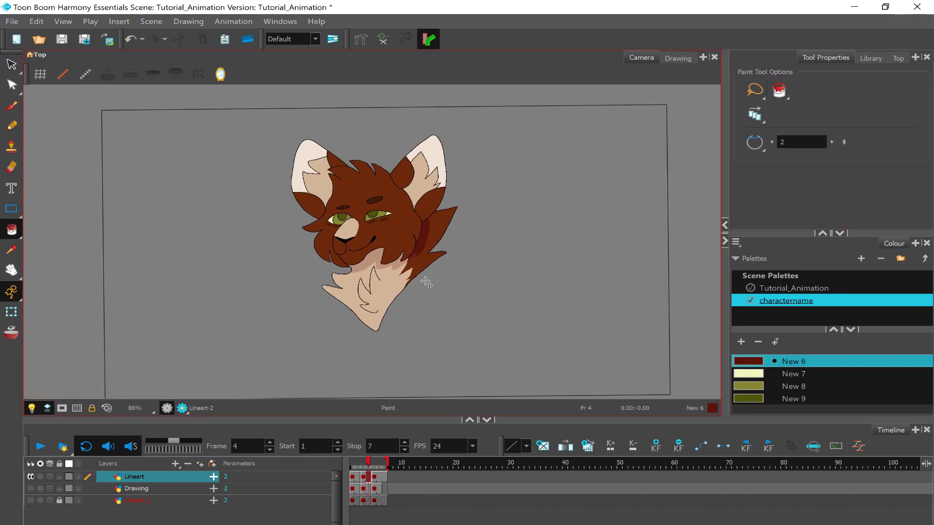
Step: Play back the coloured animation and return to frame 1 of the Lineart layer
{"action": "left_click", "coordinate": [38, 448]}
{"action": "left_click", "coordinate": [37, 446]}
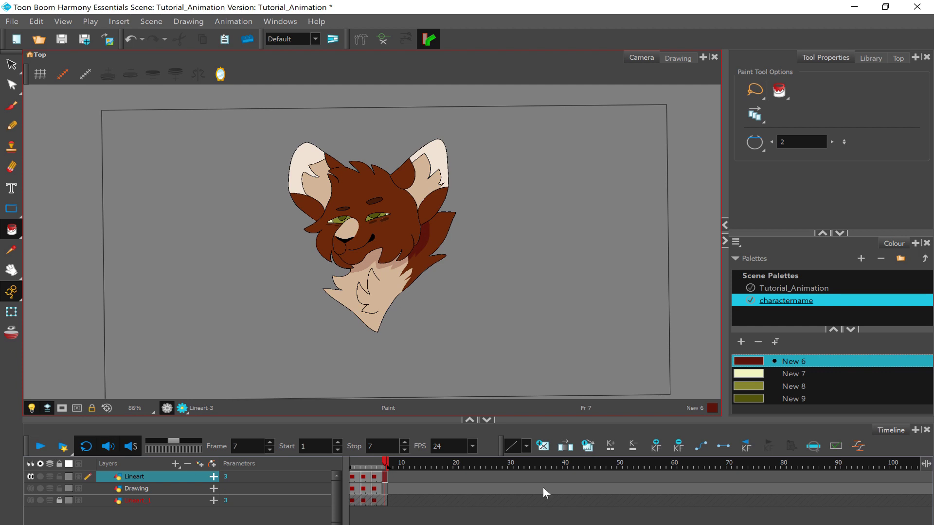
{"action": "left_click", "coordinate": [161, 489]}
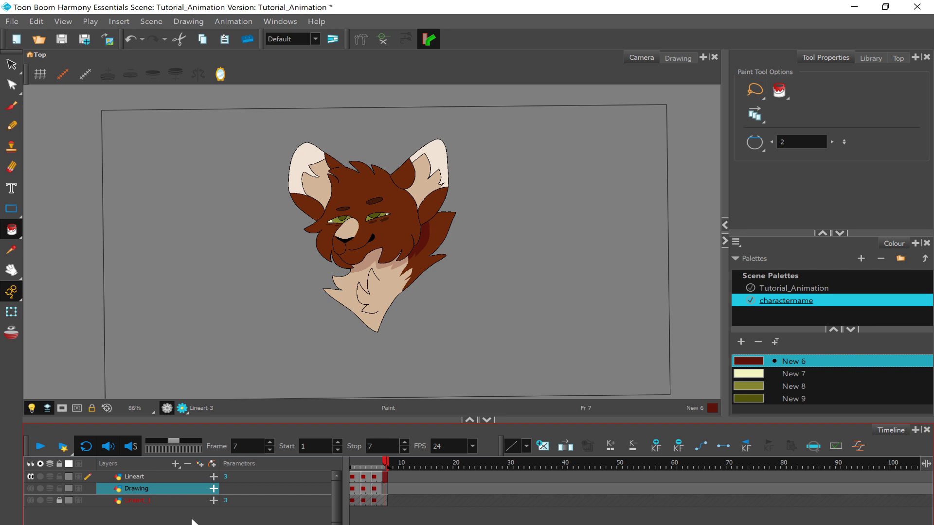
{"action": "left_click", "coordinate": [176, 499]}
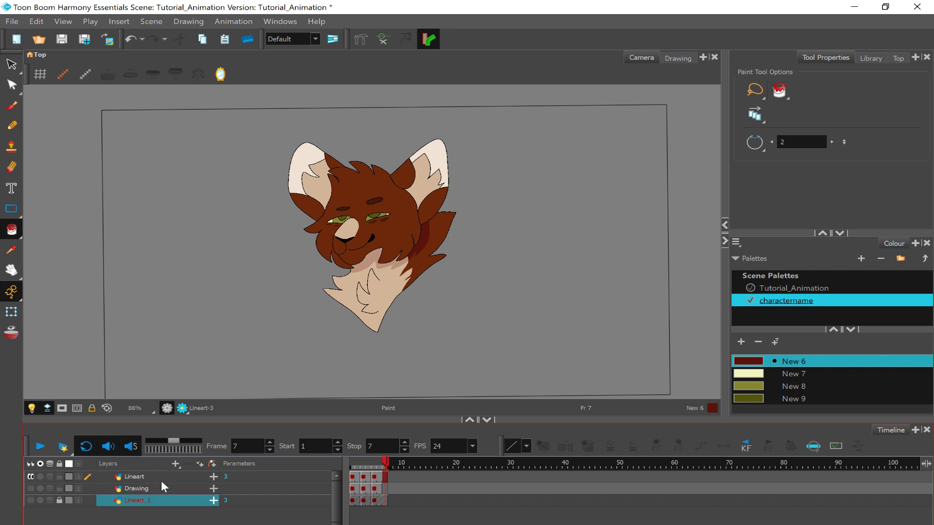
{"action": "left_click", "coordinate": [161, 481]}
{"action": "left_click", "coordinate": [164, 488]}
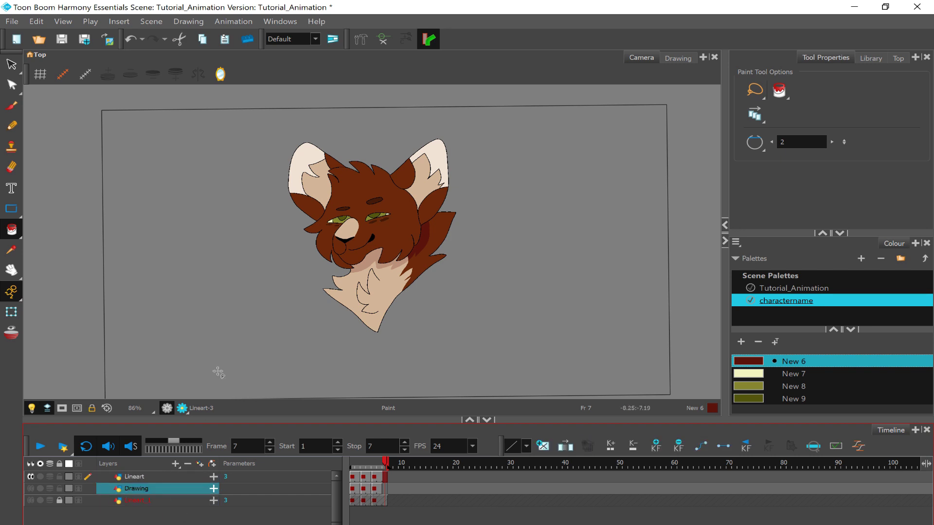
{"action": "left_click", "coordinate": [363, 477]}
{"action": "mouse_move", "coordinate": [362, 466]}
{"action": "left_mouse_down"}
{"action": "mouse_move", "coordinate": [389, 471]}
{"action": "mouse_move", "coordinate": [354, 476]}
{"action": "left_mouse_up"}
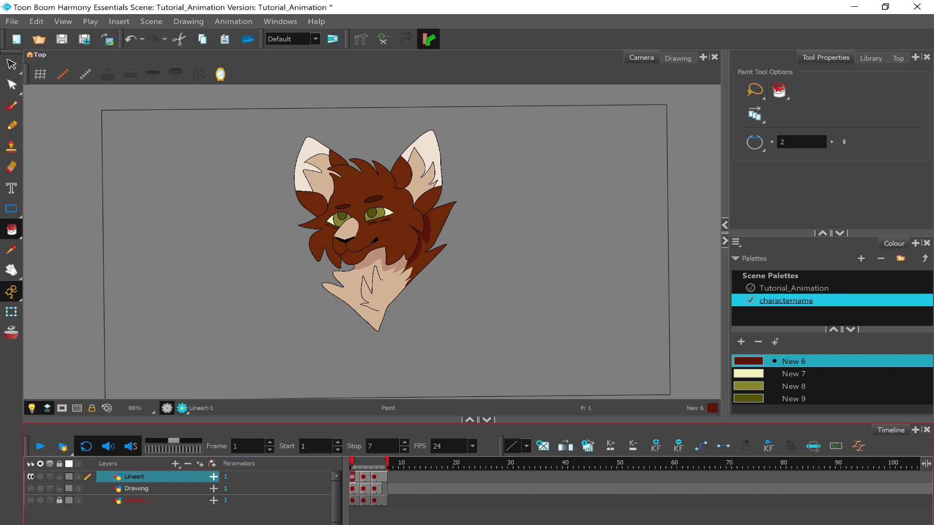
Step: Add a Colour-Card layer to the scene as a white background
{"action": "left_click", "coordinate": [141, 489]}
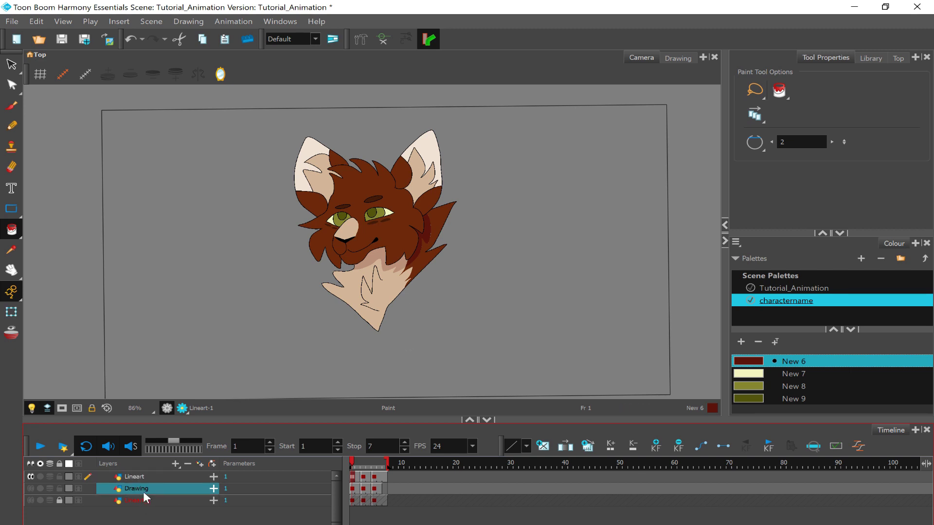
{"action": "left_click", "coordinate": [174, 464]}
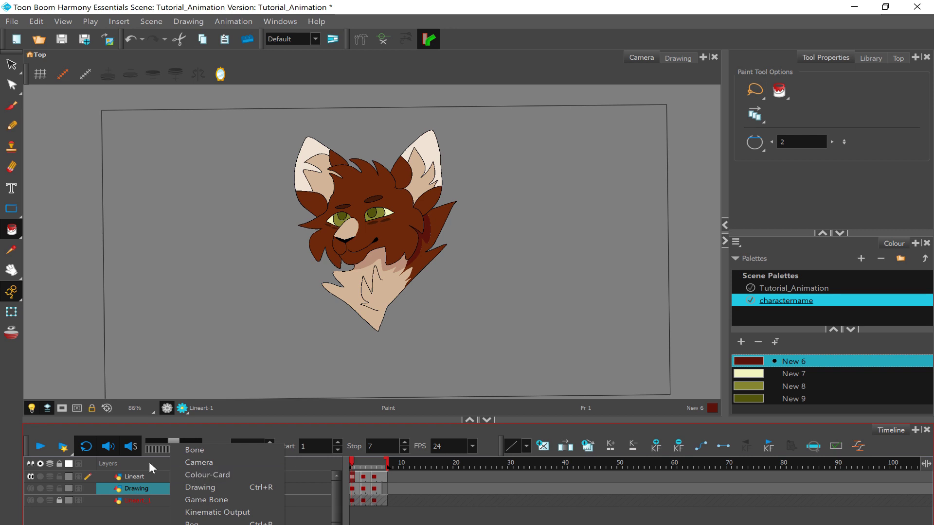
{"action": "left_click", "coordinate": [148, 462]}
{"action": "left_click", "coordinate": [176, 463]}
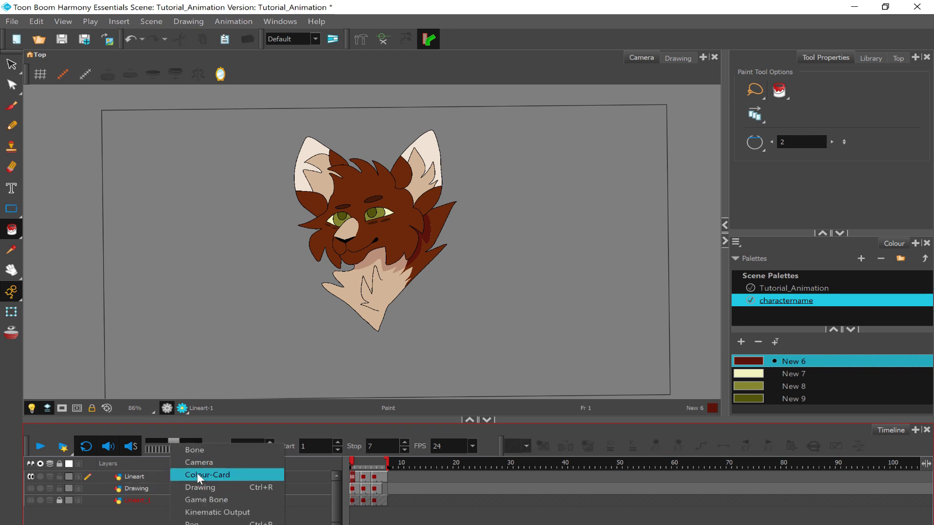
{"action": "left_click", "coordinate": [197, 473]}
{"action": "left_click", "coordinate": [170, 485]}
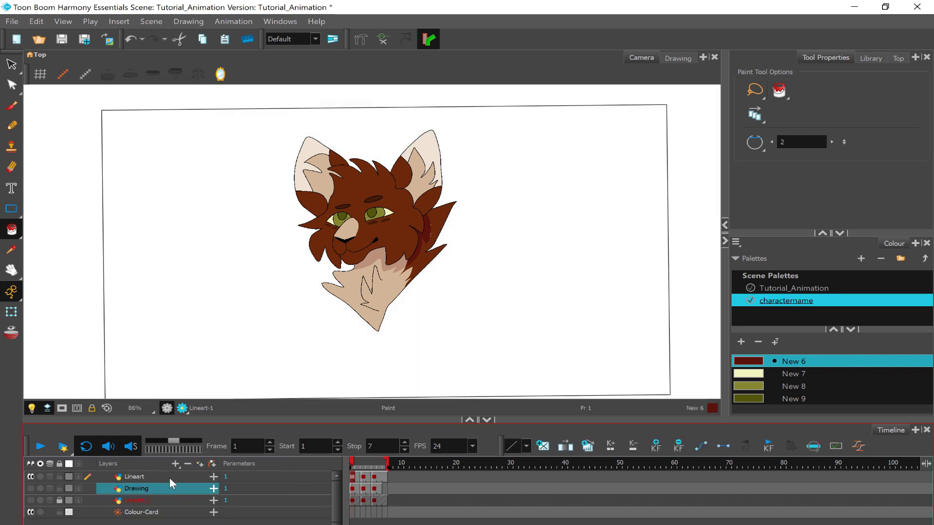
Step: View the layer properties of the Colour-Card, including its colour values, and close them
{"action": "left_click", "coordinate": [174, 515]}
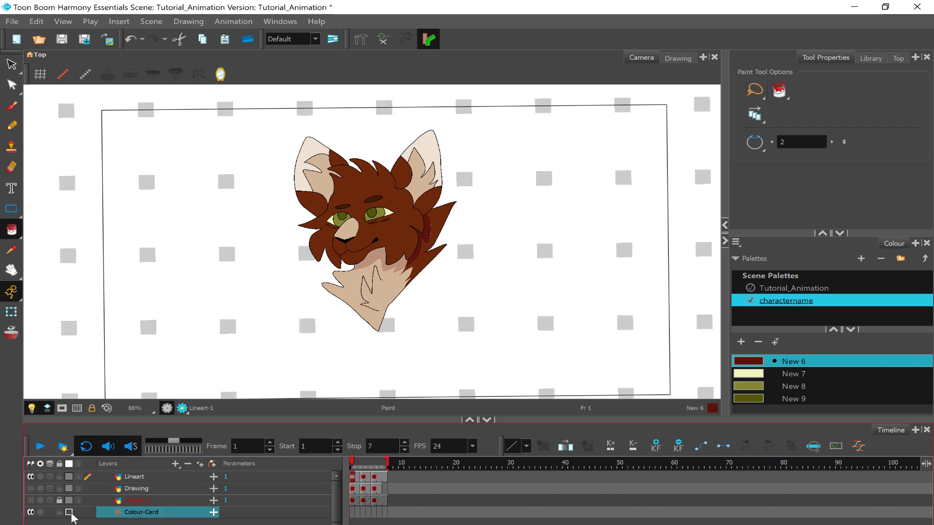
{"action": "right_click", "coordinate": [136, 520]}
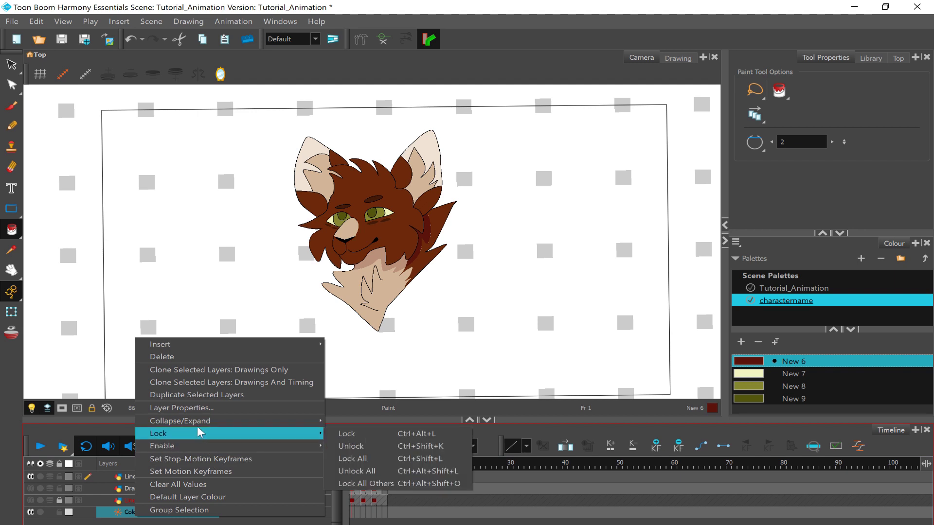
{"action": "left_click", "coordinate": [199, 409]}
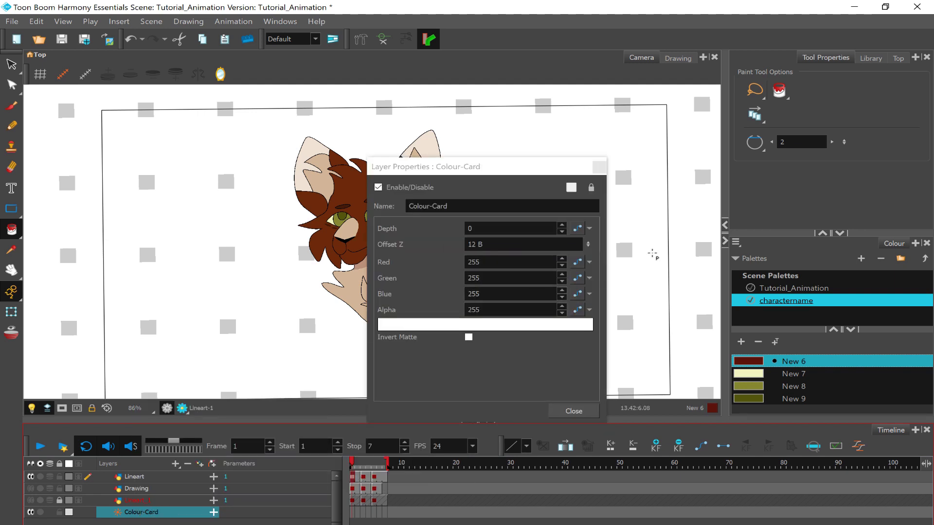
{"action": "left_click", "coordinate": [599, 167]}
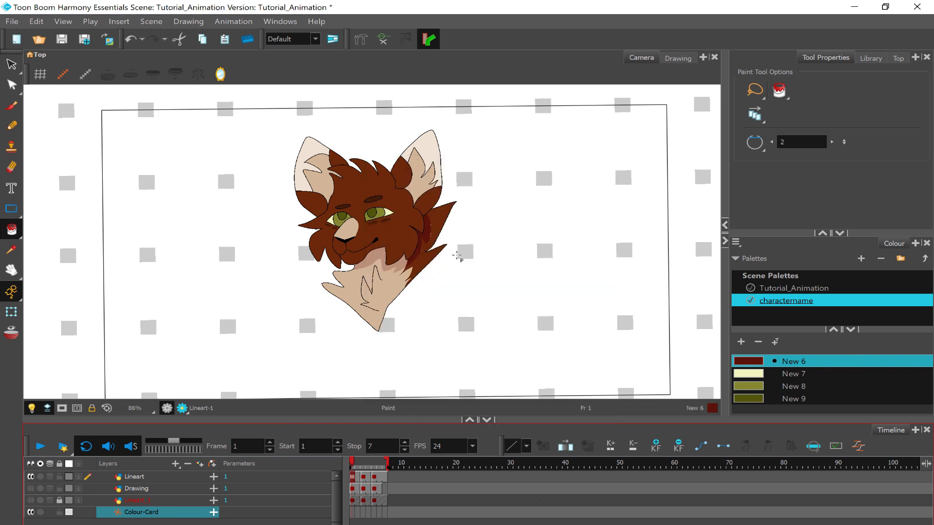
Step: Scrub the Lineart layer from frame 1 to frame 7 and play the animation against the background
{"action": "left_click", "coordinate": [151, 479]}
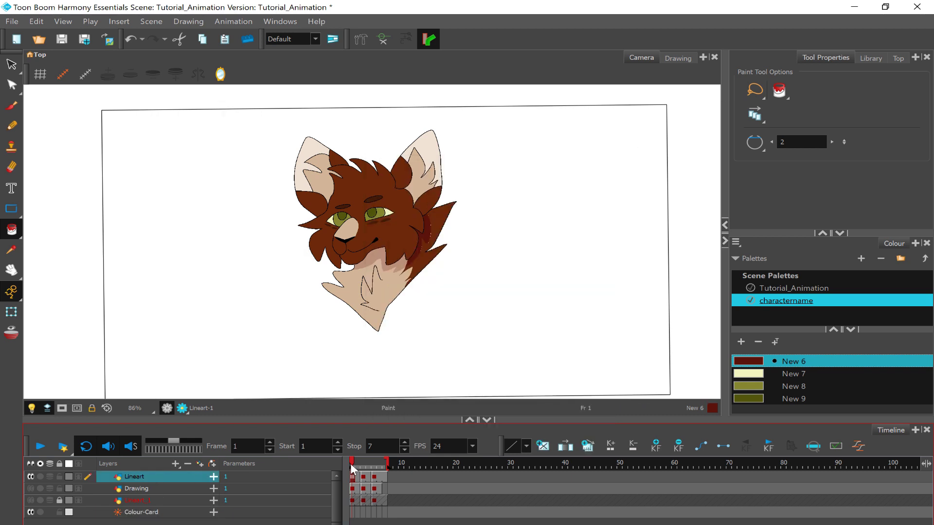
{"action": "left_click_drag", "start_coordinate": [354, 465], "coordinate": [443, 482]}
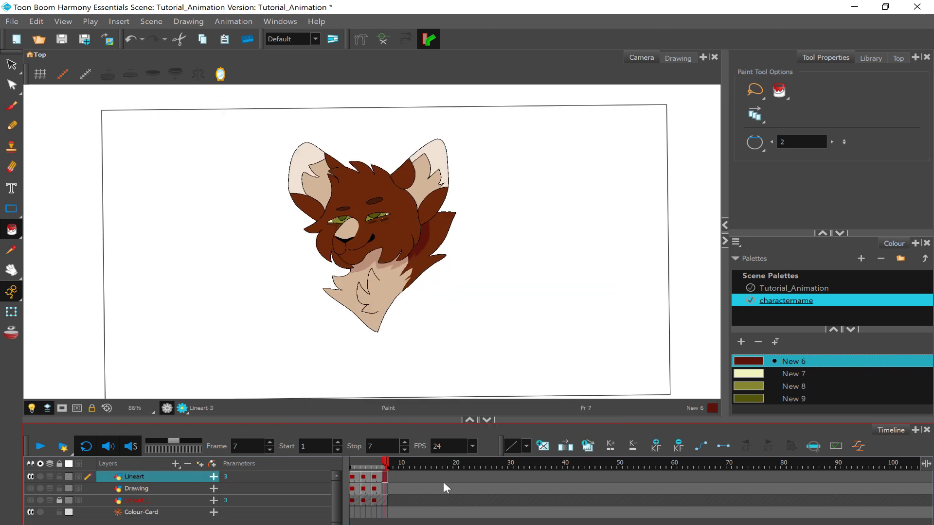
{"action": "left_click", "coordinate": [45, 446]}
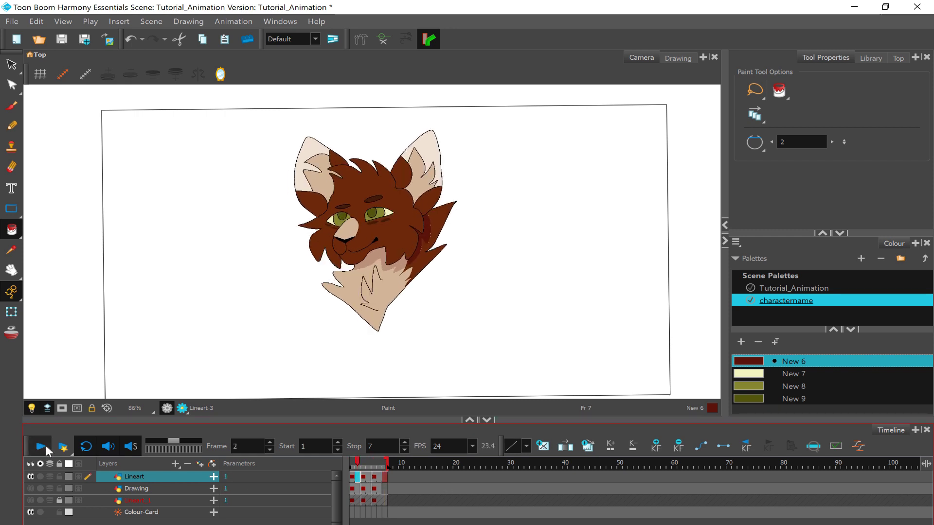
{"action": "left_click", "coordinate": [45, 446]}
Step: Import backgroundssuck.png from the Desktop as a new layer based on its filename, with colour vectorization enabled
{"action": "left_click", "coordinate": [153, 493]}
{"action": "left_click", "coordinate": [159, 503]}
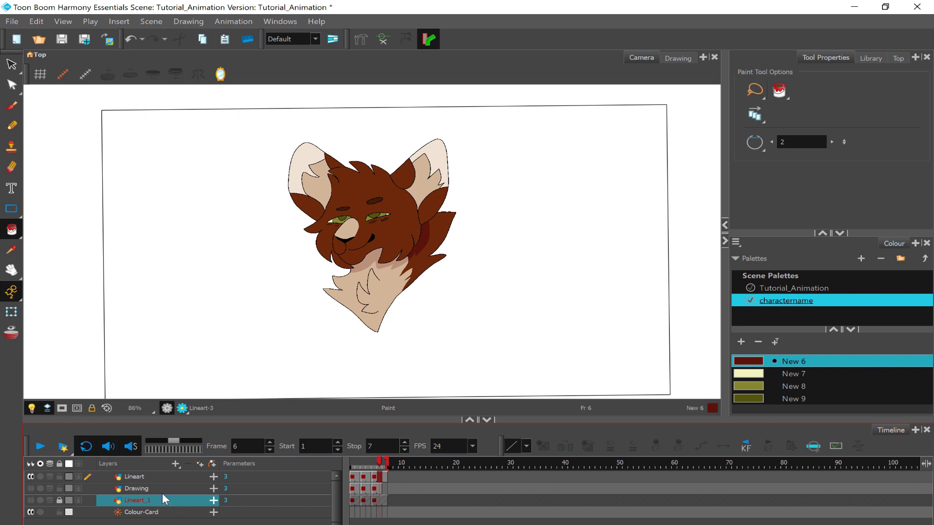
{"action": "left_click", "coordinate": [164, 489]}
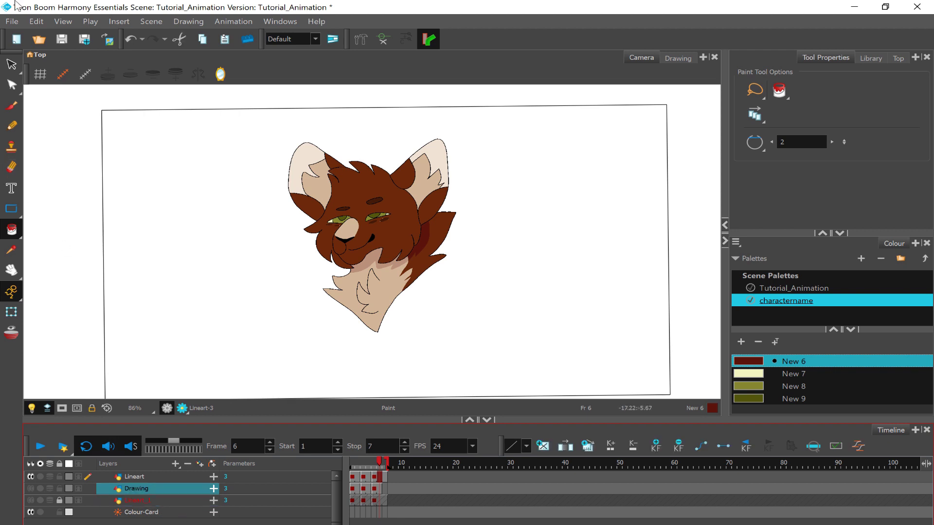
{"action": "left_click", "coordinate": [108, 39]}
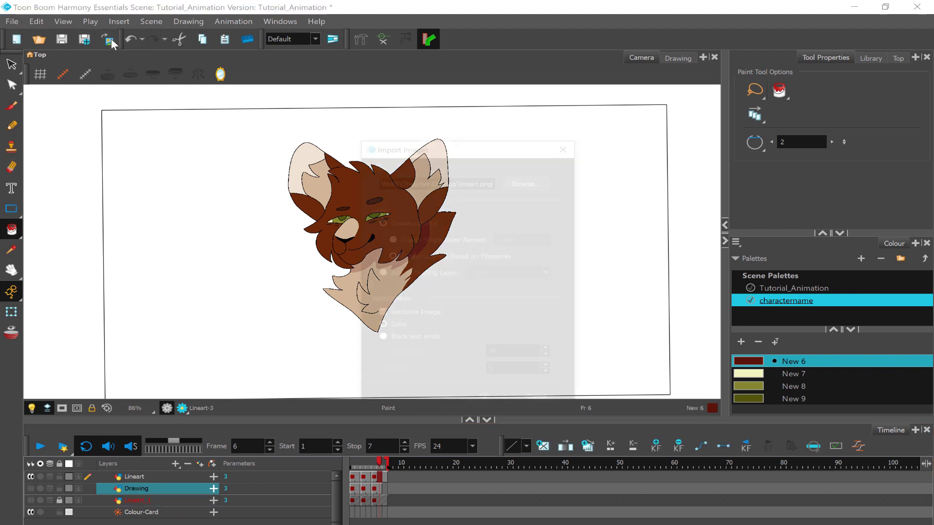
{"action": "left_click", "coordinate": [541, 180]}
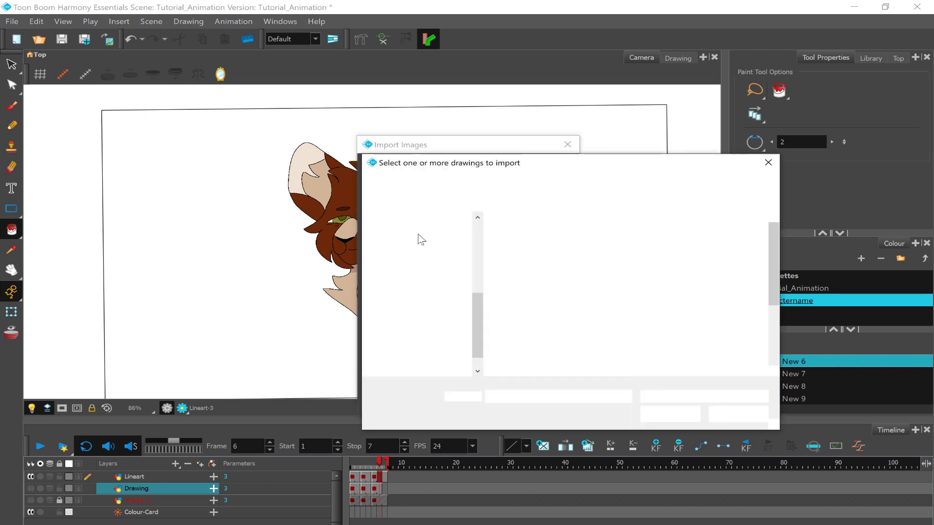
{"action": "left_click", "coordinate": [436, 277]}
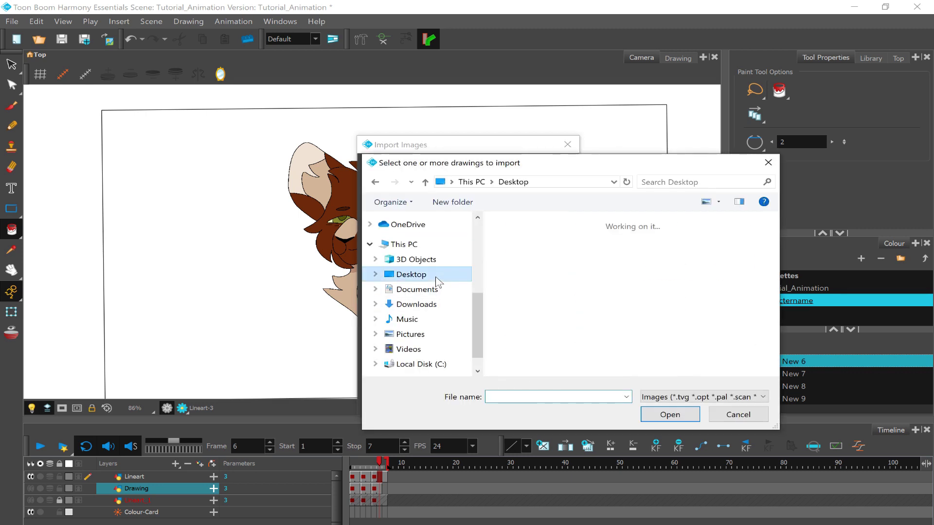
{"action": "scroll", "coordinate": [672, 287], "scroll_direction": "down", "scroll_amount": 8}
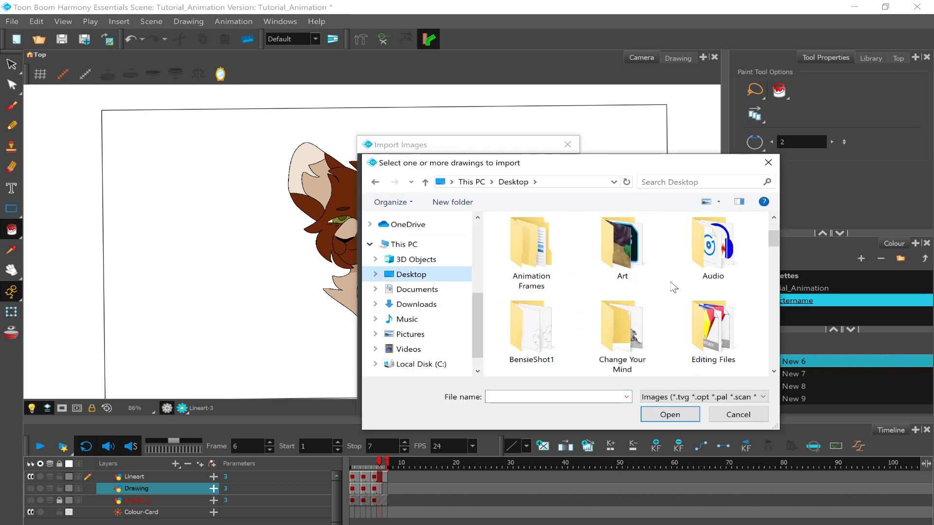
{"action": "scroll", "coordinate": [673, 287], "scroll_direction": "down", "scroll_amount": 5}
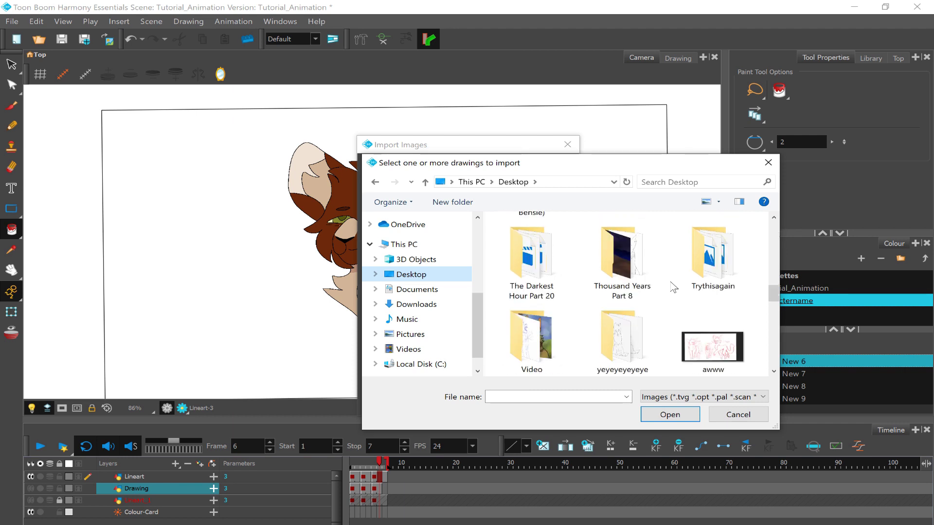
{"action": "scroll", "coordinate": [673, 287], "scroll_direction": "down", "scroll_amount": 3}
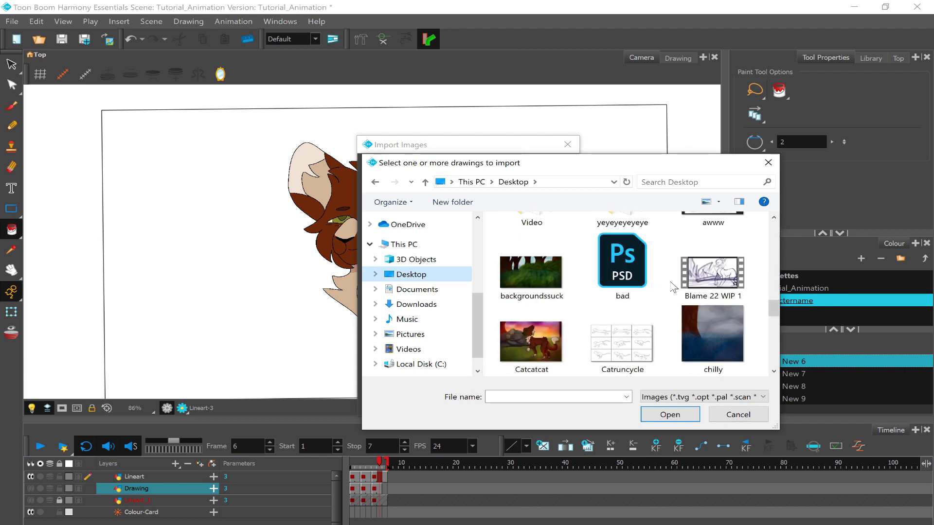
{"action": "left_click", "coordinate": [531, 272]}
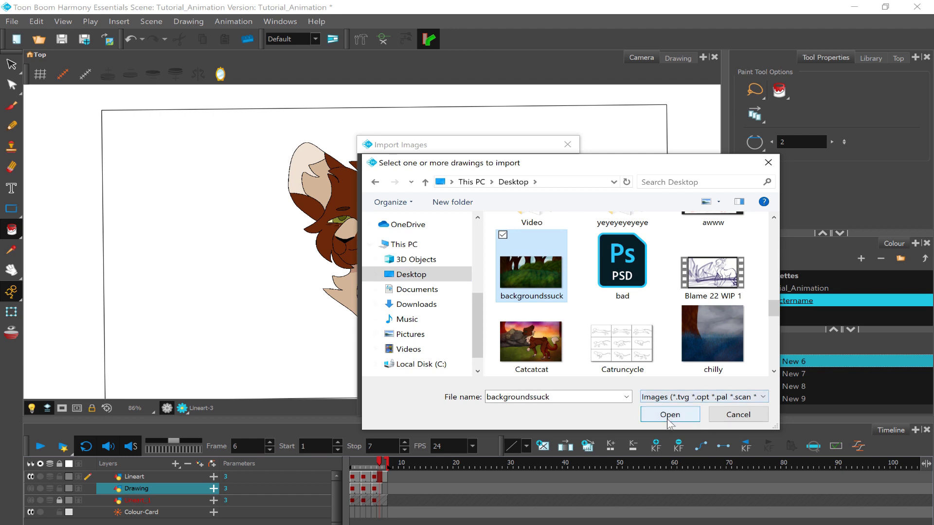
{"action": "left_click", "coordinate": [669, 415]}
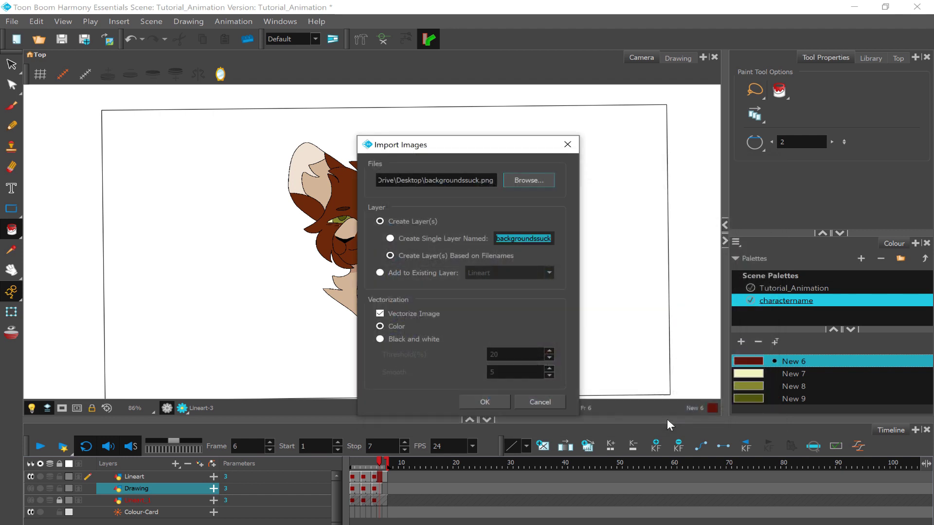
{"action": "left_click", "coordinate": [479, 403]}
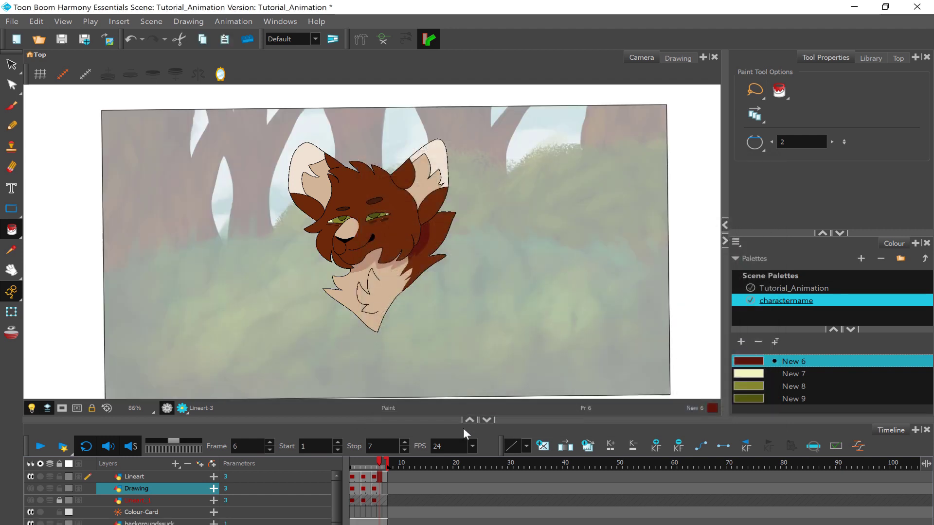
Step: Play the animation over the imported forest background from frame 1 and stop it
{"action": "left_click", "coordinate": [358, 513]}
{"action": "left_click", "coordinate": [42, 446]}
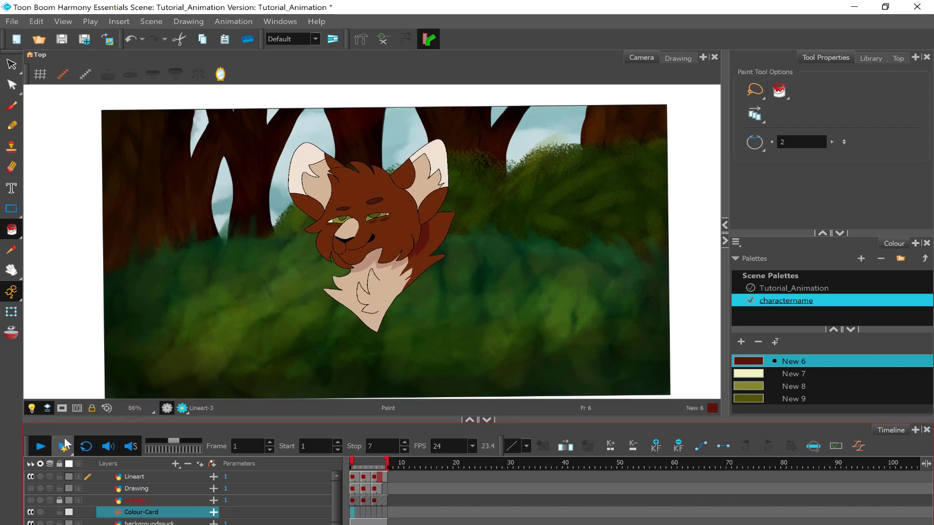
{"action": "left_click", "coordinate": [42, 448]}
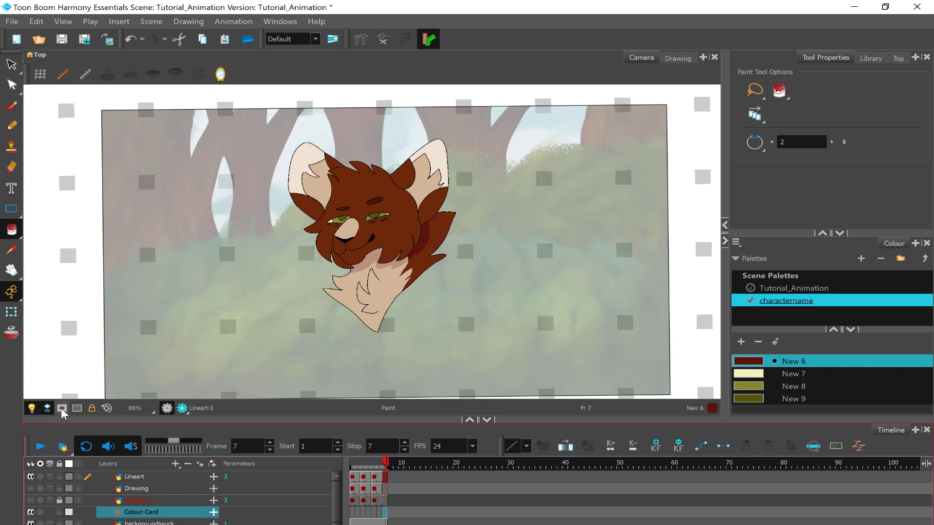
Step: Turn on the camera mask to hide everything outside the camera frame
{"action": "left_click", "coordinate": [62, 408]}
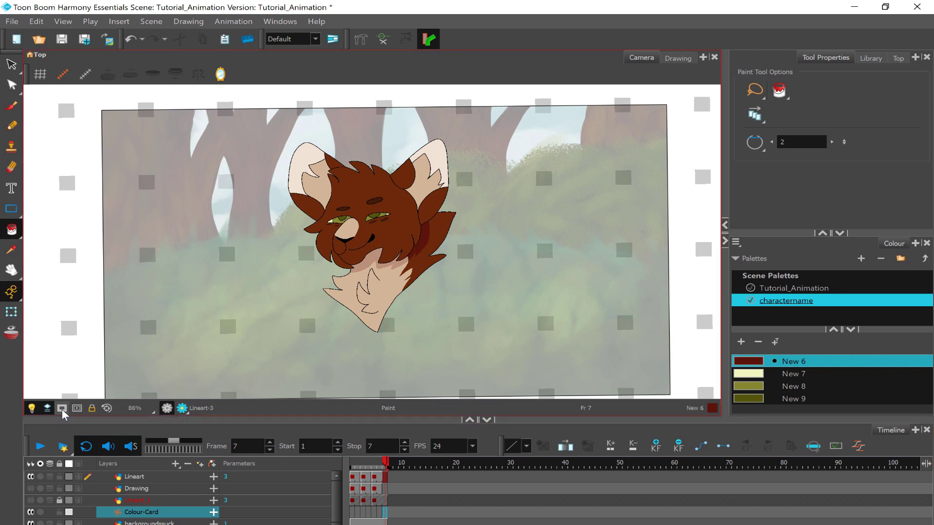
{"action": "left_click", "coordinate": [62, 408]}
{"action": "left_click", "coordinate": [61, 408]}
Step: Play back the masked animation, select the Lineart layer at frame 1, and play it again
{"action": "left_click", "coordinate": [40, 446]}
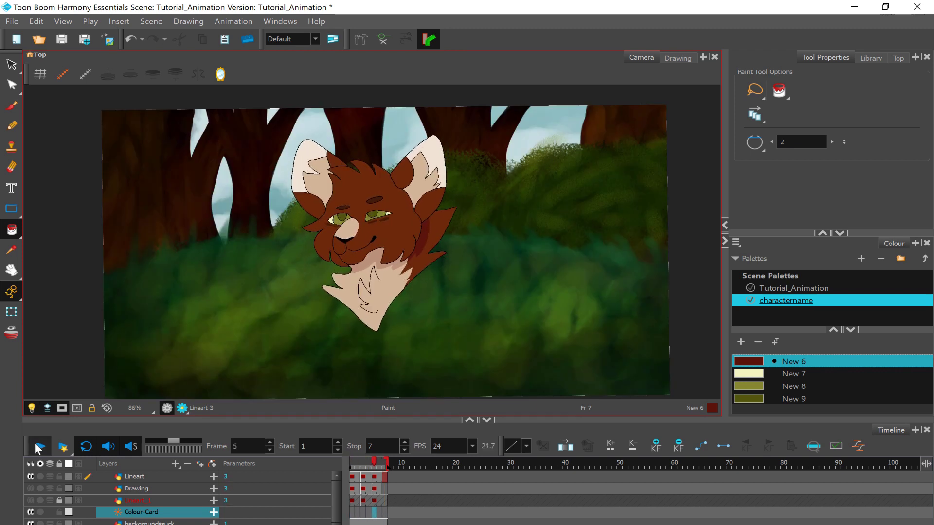
{"action": "left_click", "coordinate": [39, 447]}
{"action": "left_click", "coordinate": [138, 479]}
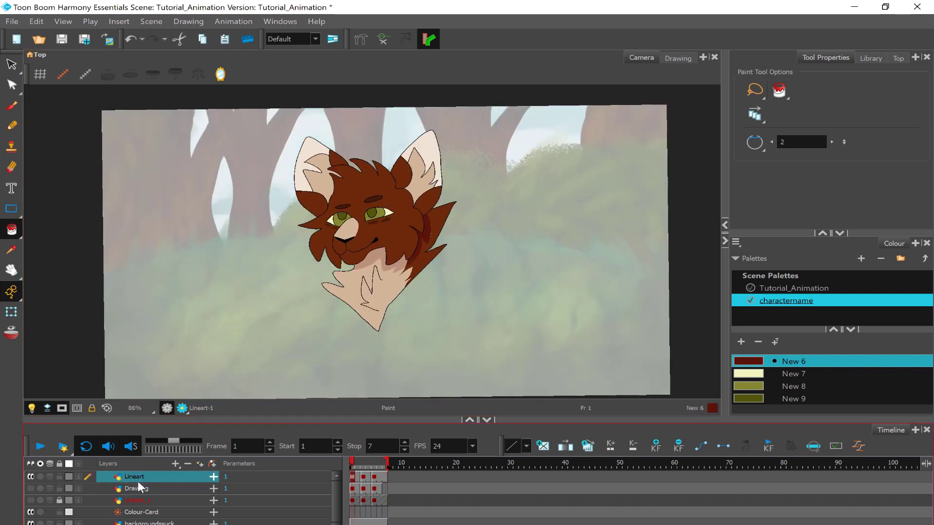
{"action": "left_click", "coordinate": [39, 446]}
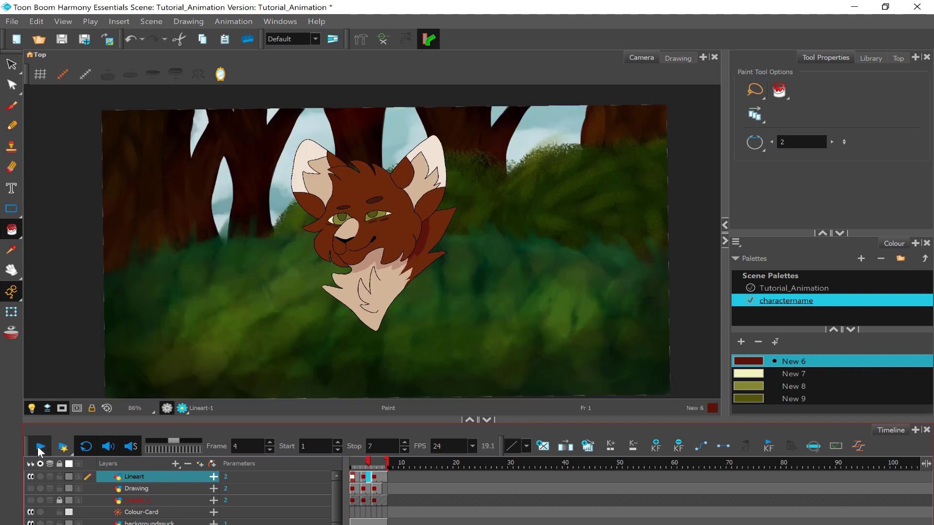
{"action": "left_click", "coordinate": [37, 446]}
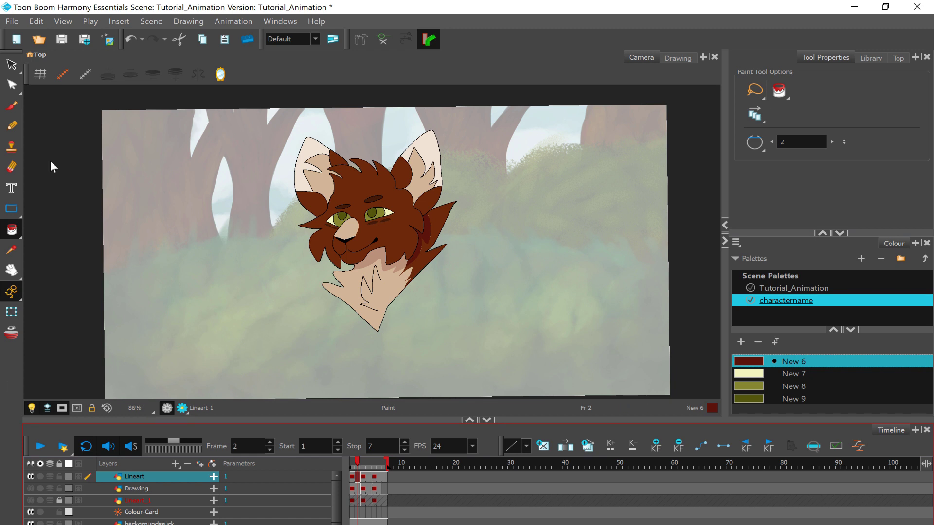
Step: Save the scene and play the animation once more with the area outside the camera frame masked
{"action": "left_click", "coordinate": [85, 40]}
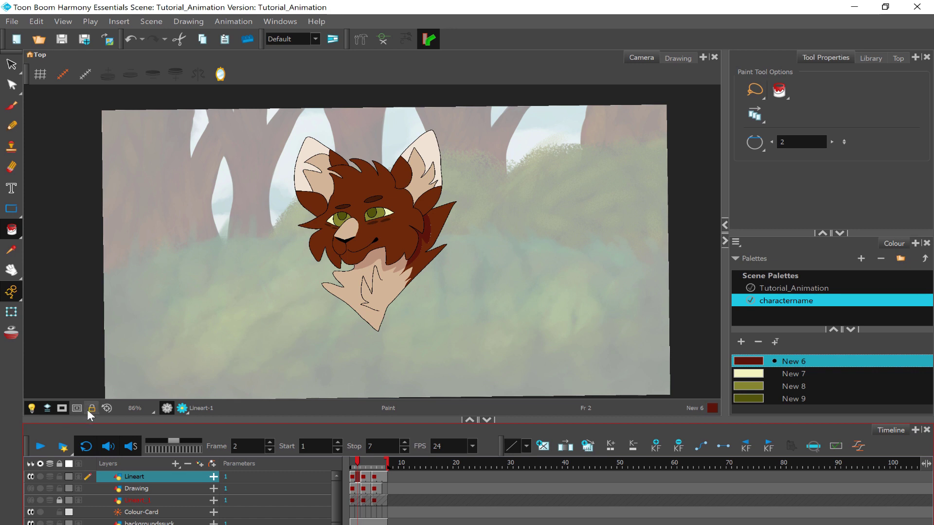
{"action": "left_click", "coordinate": [62, 409]}
{"action": "left_click", "coordinate": [37, 448]}
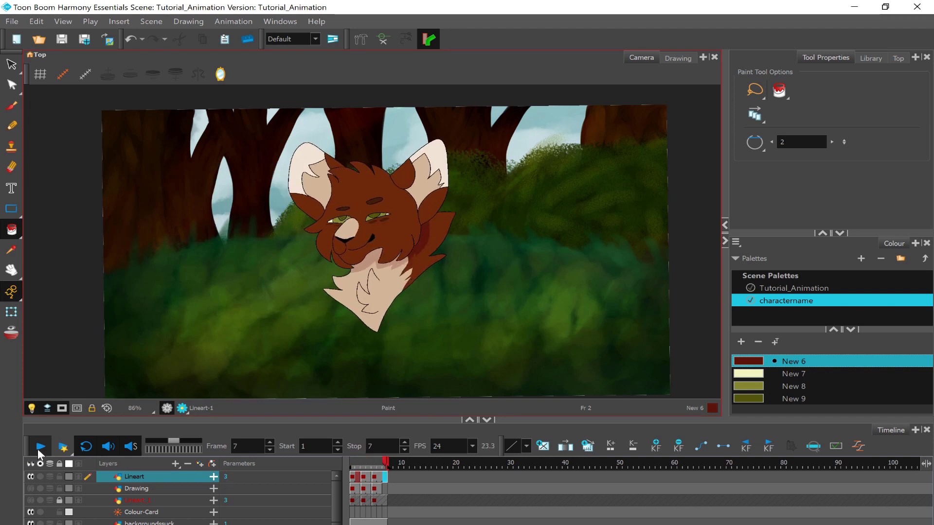
{"action": "left_click", "coordinate": [37, 448]}
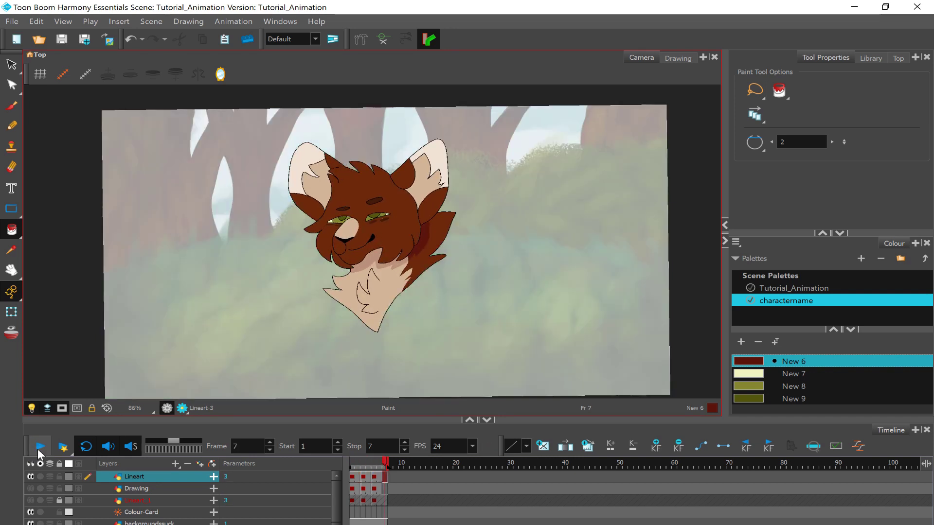
Step: Switch the camera to the rendered preview and step through the Lineart drawings on frames 1, 3 and 5
{"action": "left_click", "coordinate": [187, 410]}
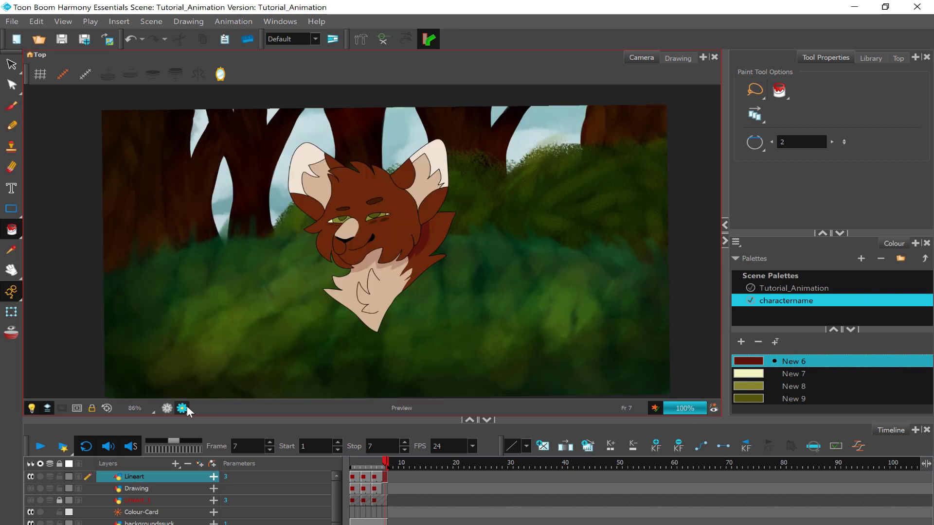
{"action": "left_click", "coordinate": [353, 478]}
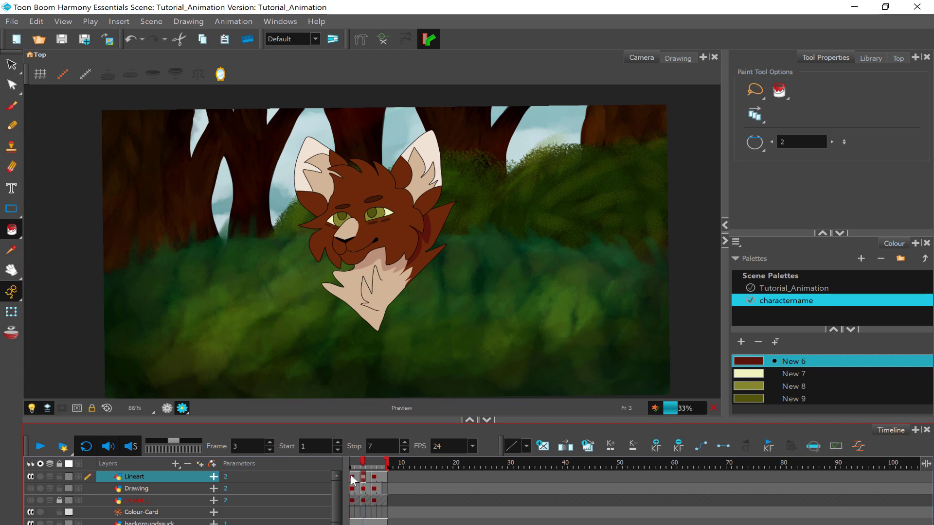
{"action": "key", "text": "period"}
{"action": "key", "text": "period"}
{"action": "key", "text": "comma"}
{"action": "key", "text": "comma"}
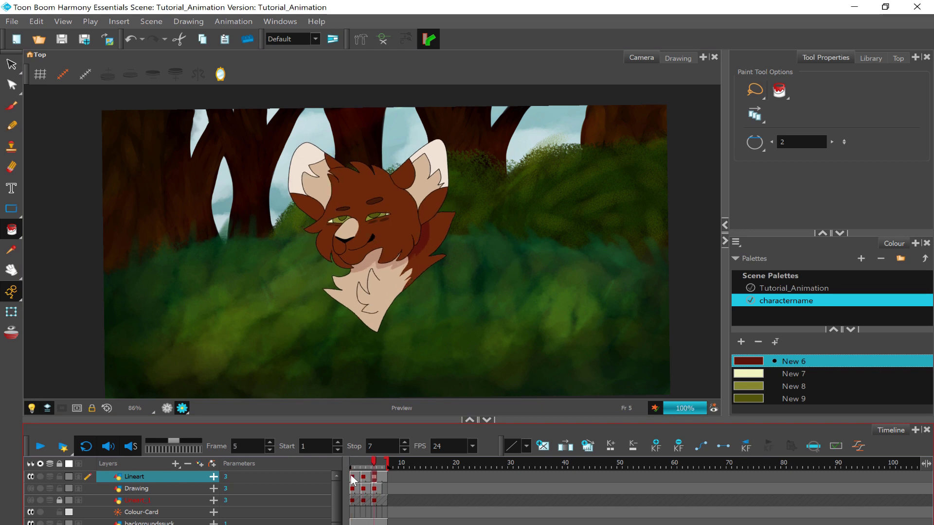
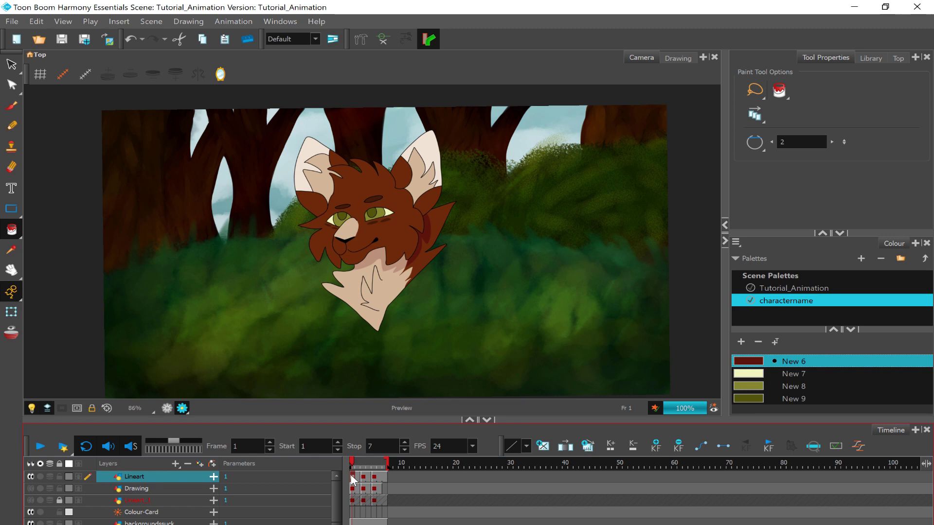
{"action": "key", "text": "period"}
{"action": "key", "text": "period"}
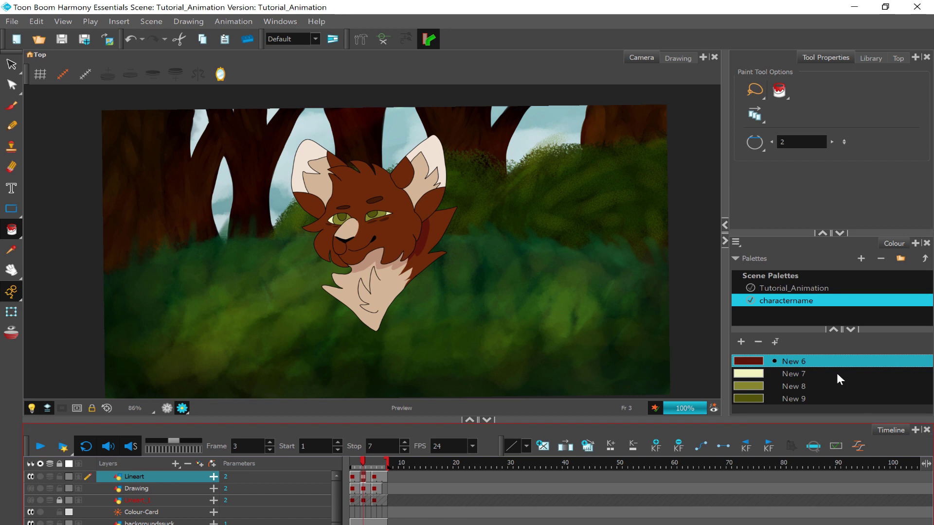
Step: Try a Pencil stroke in the rendered preview on frame 3, undo it, and return to the normal drawing view
{"action": "left_click", "coordinate": [12, 125]}
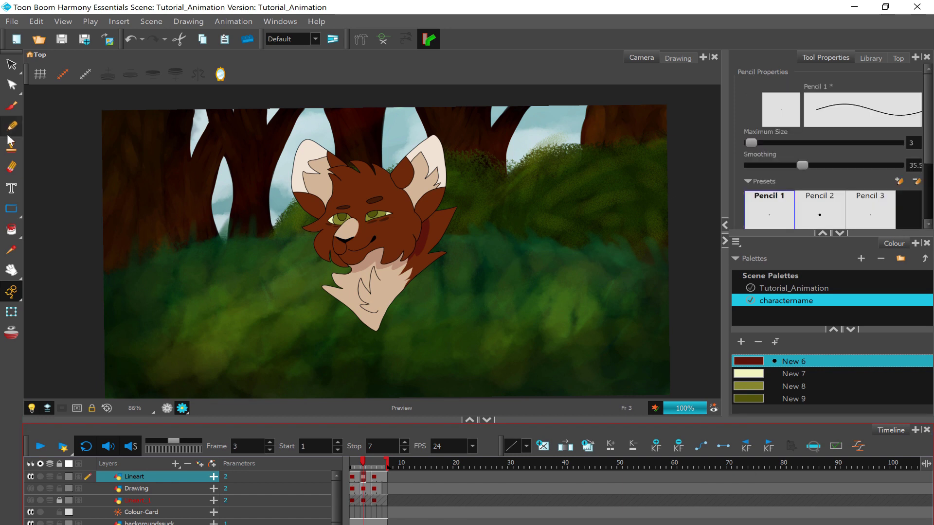
{"action": "left_click_drag", "start_coordinate": [559, 176], "coordinate": [407, 357]}
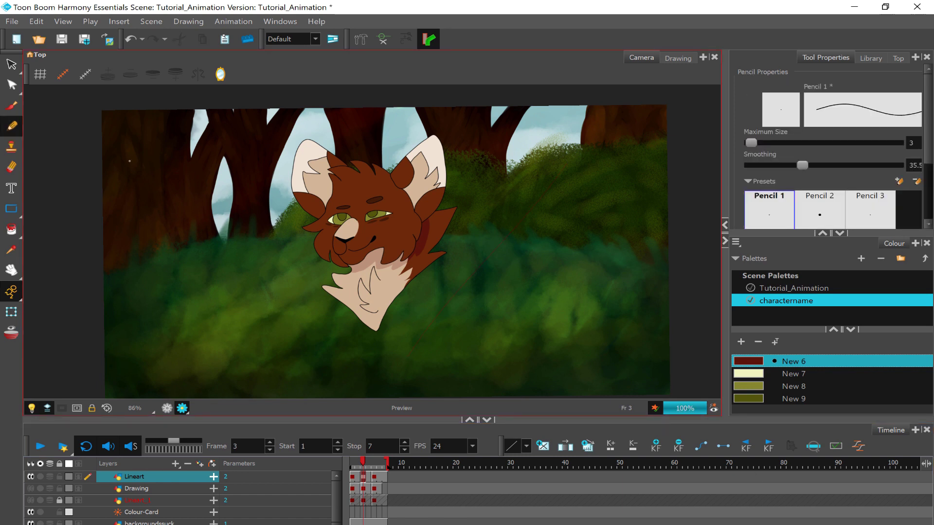
{"action": "left_click", "coordinate": [131, 39]}
{"action": "left_click", "coordinate": [166, 408]}
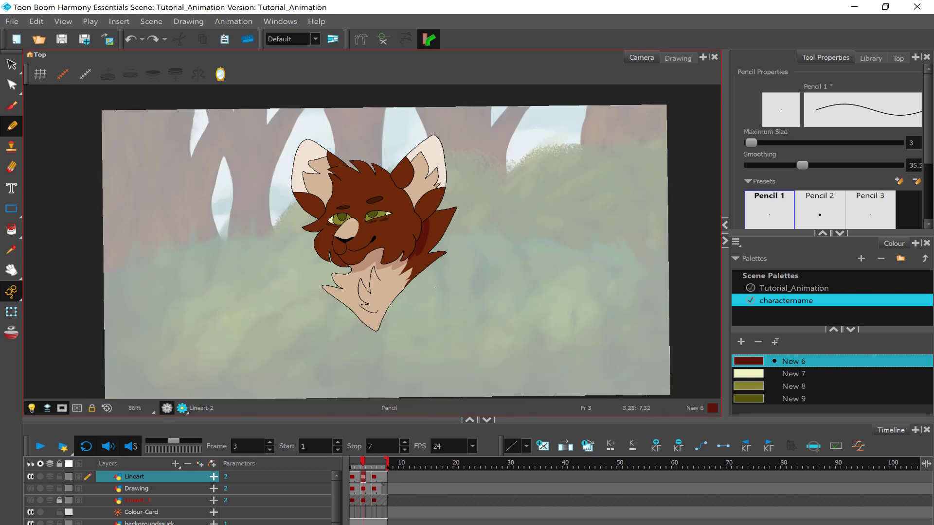
Step: Check the Drawing, Colour-Card, backgroundssuck and Lineart_1 layers by selecting each of them
{"action": "scroll", "coordinate": [435, 287], "scroll_direction": "down", "scroll_amount": 1}
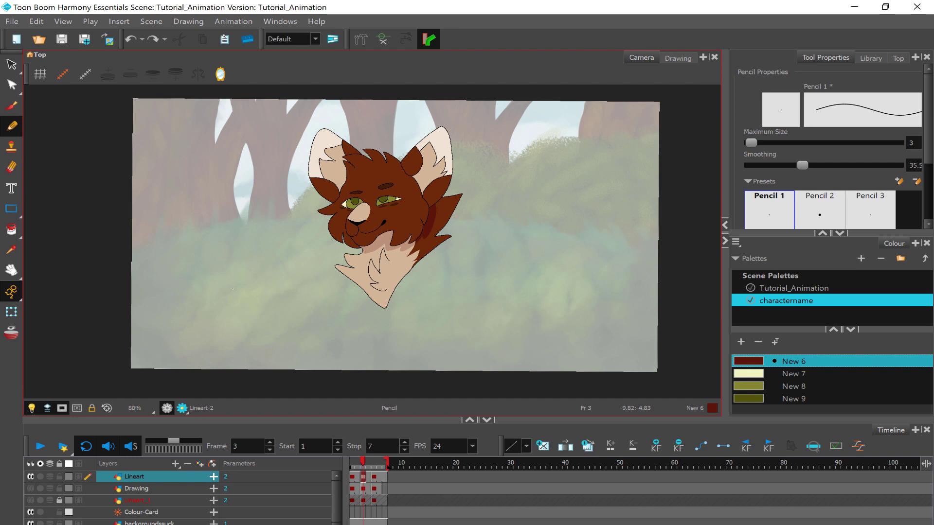
{"action": "left_click", "coordinate": [155, 491]}
{"action": "left_click", "coordinate": [158, 514]}
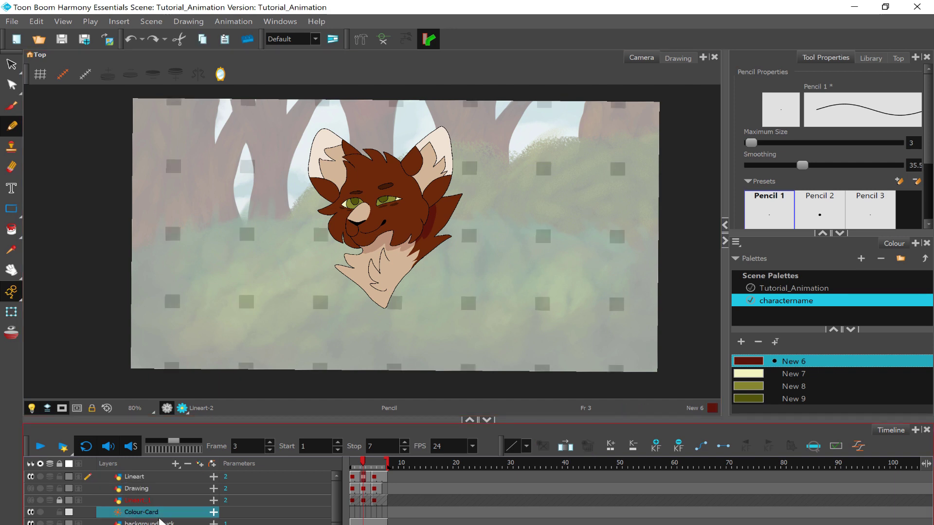
{"action": "left_click", "coordinate": [160, 522]}
{"action": "left_click", "coordinate": [157, 499]}
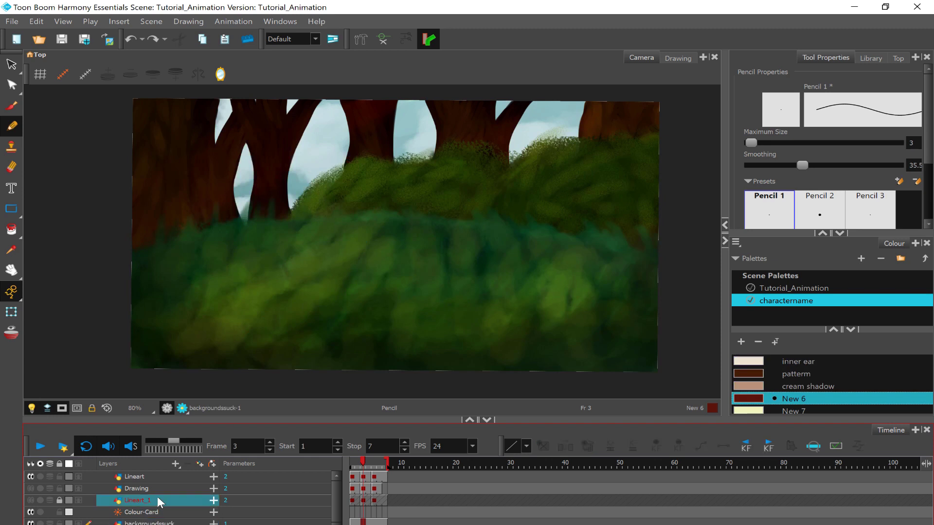
Step: Insert a Blur effect on the Lineart layer
{"action": "left_click", "coordinate": [151, 478]}
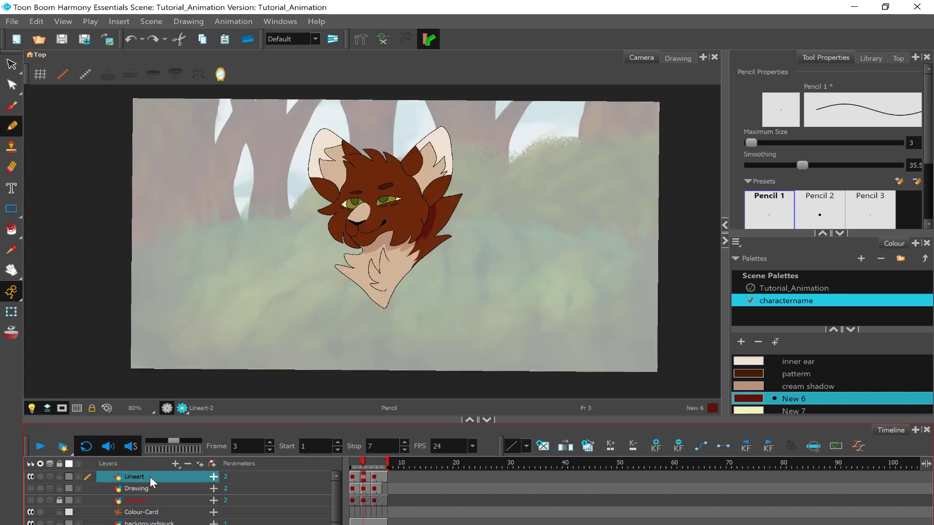
{"action": "right_click", "coordinate": [150, 476]}
{"action": "mouse_move", "coordinate": [301, 305]}
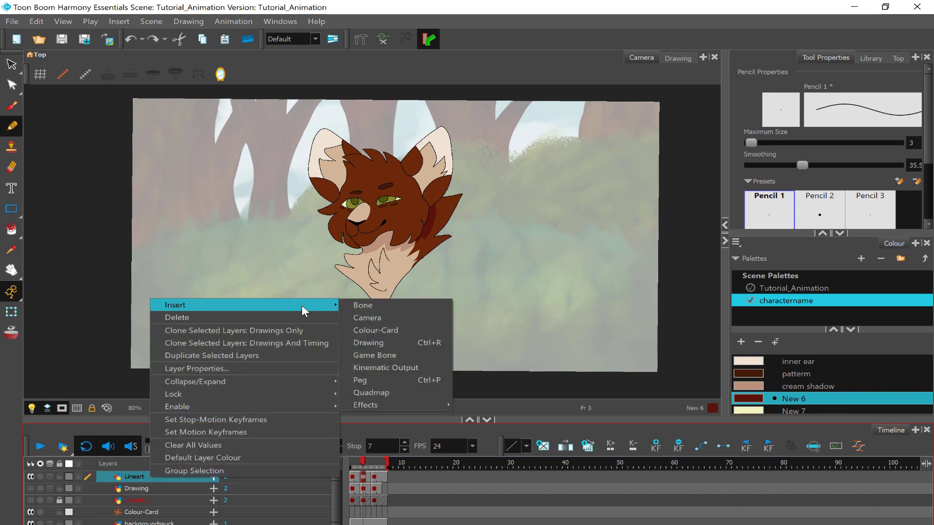
{"action": "mouse_move", "coordinate": [407, 407]}
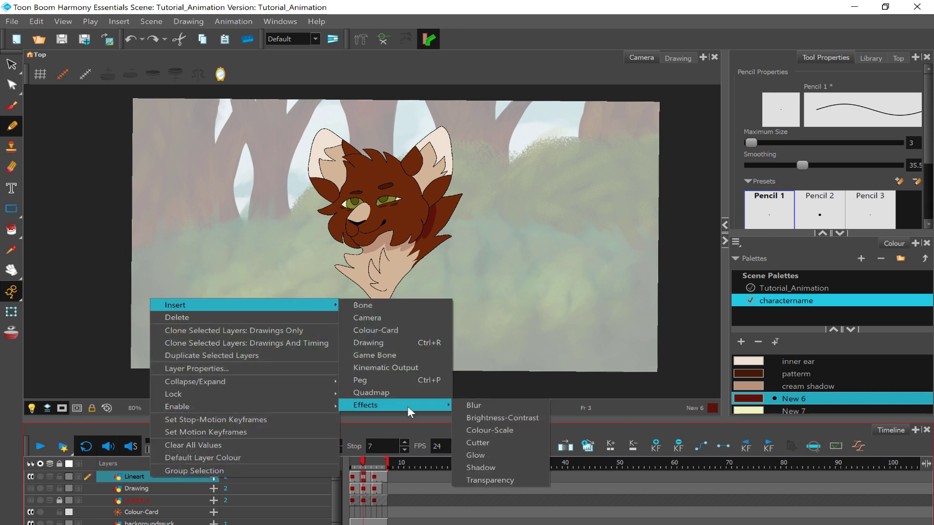
{"action": "left_click", "coordinate": [530, 409]}
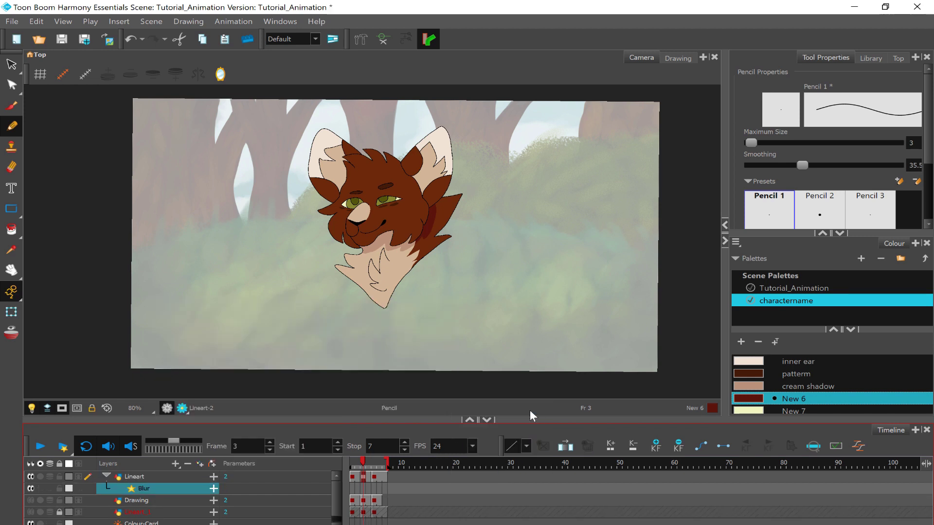
Step: Set the Blur effect's radius to 60 in its layer properties
{"action": "right_click", "coordinate": [138, 489]}
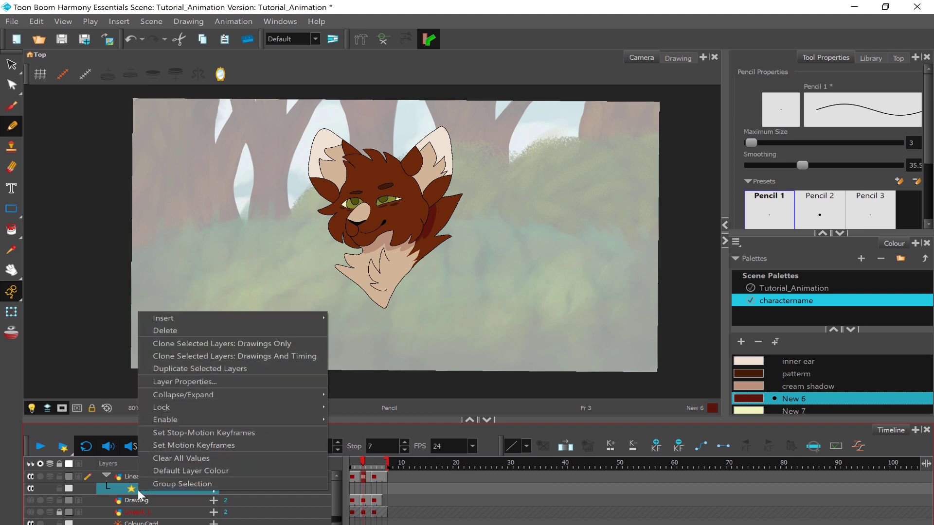
{"action": "left_click", "coordinate": [232, 382]}
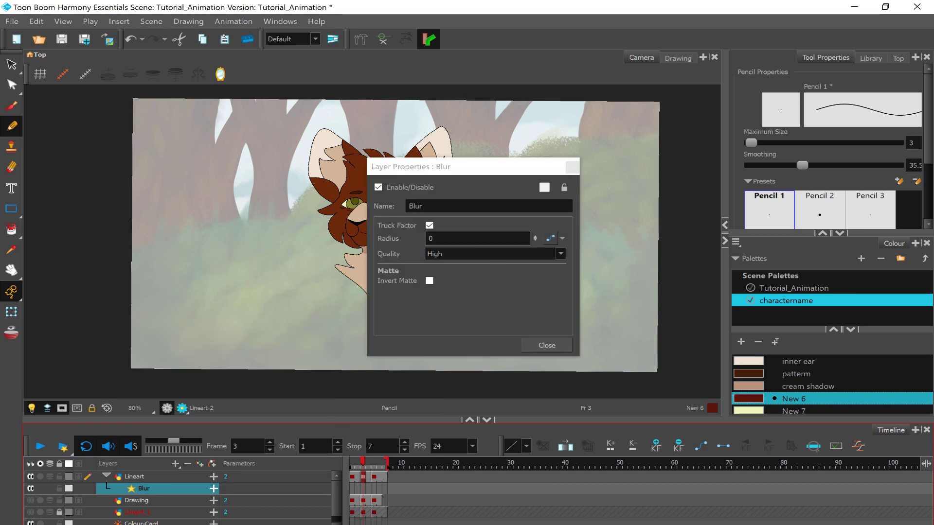
{"action": "left_click", "coordinate": [510, 243]}
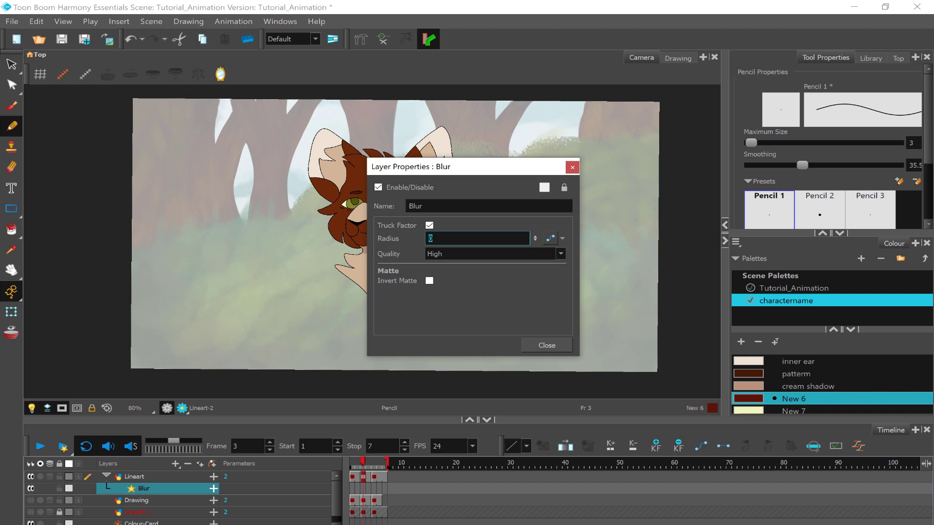
{"action": "double_click", "coordinate": [510, 243]}
{"action": "type", "text": "60"}
{"action": "key", "text": "Return"}
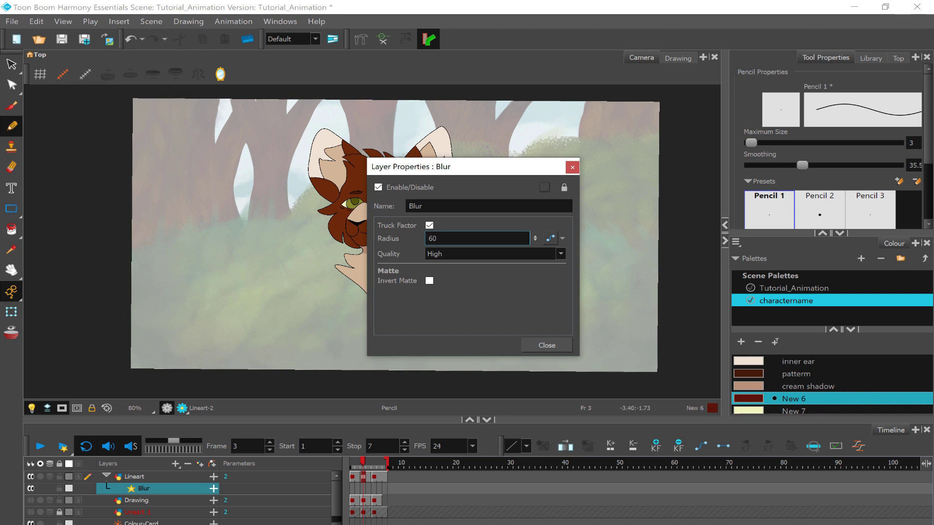
{"action": "left_click", "coordinate": [547, 345]}
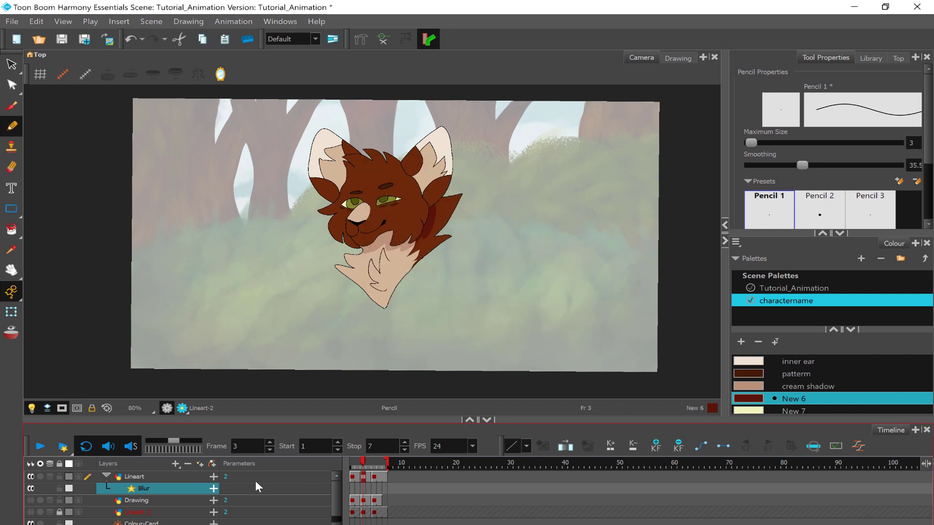
Step: Switch the camera to the rendered preview and inspect the blurred Lineart drawings on frames 1, 3 and 5
{"action": "left_click", "coordinate": [360, 476]}
{"action": "key", "text": "Return"}
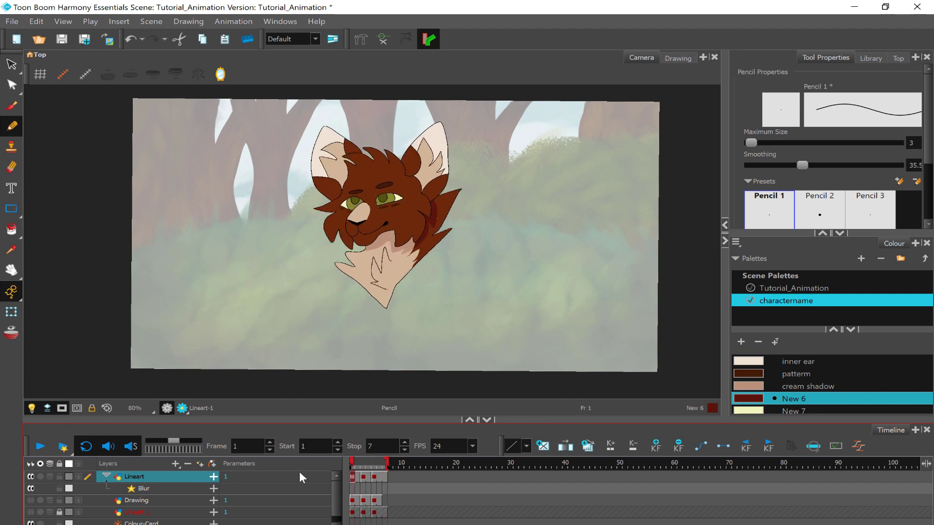
{"action": "left_click", "coordinate": [181, 408]}
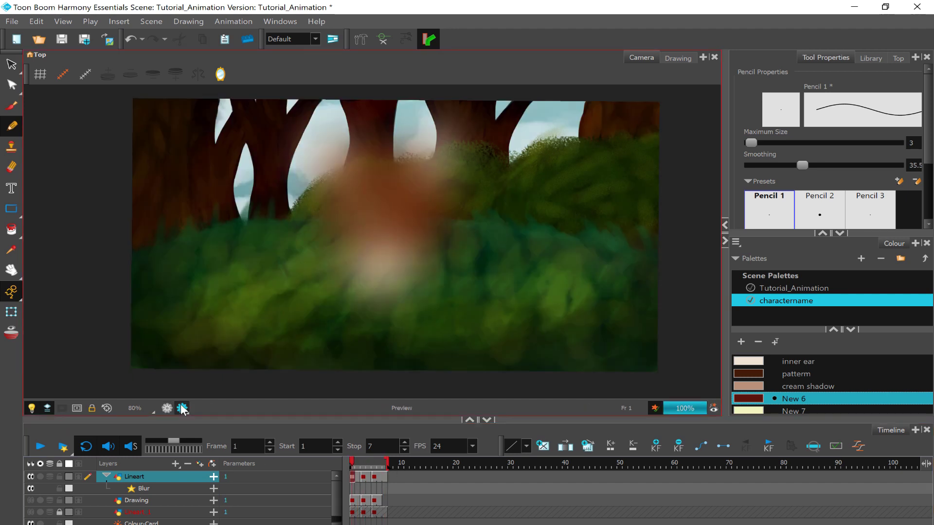
{"action": "left_click", "coordinate": [363, 478]}
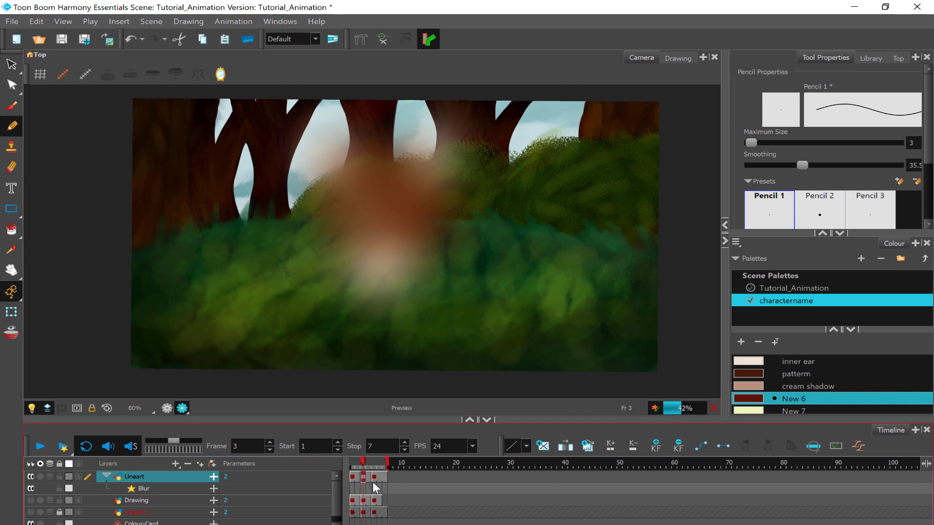
{"action": "left_click", "coordinate": [378, 488]}
{"action": "left_click", "coordinate": [373, 474]}
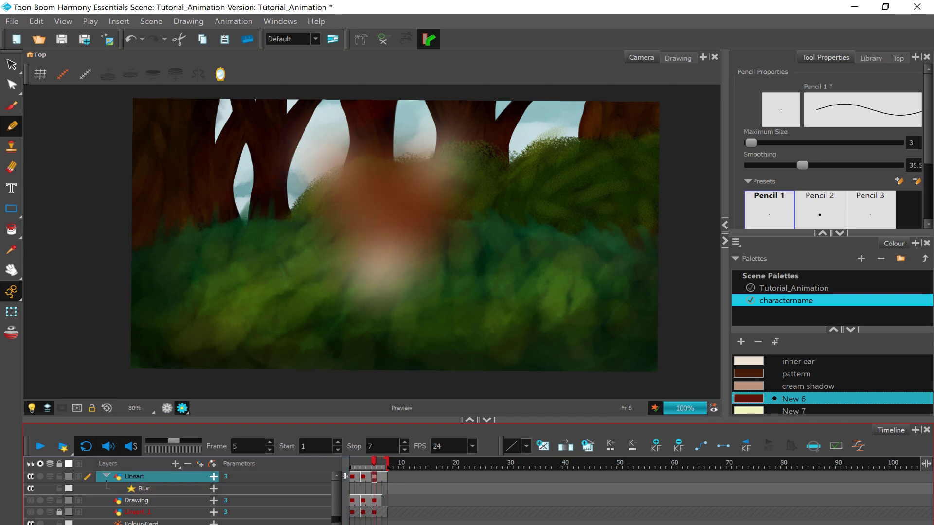
{"action": "left_click", "coordinate": [362, 477]}
{"action": "left_click", "coordinate": [353, 477]}
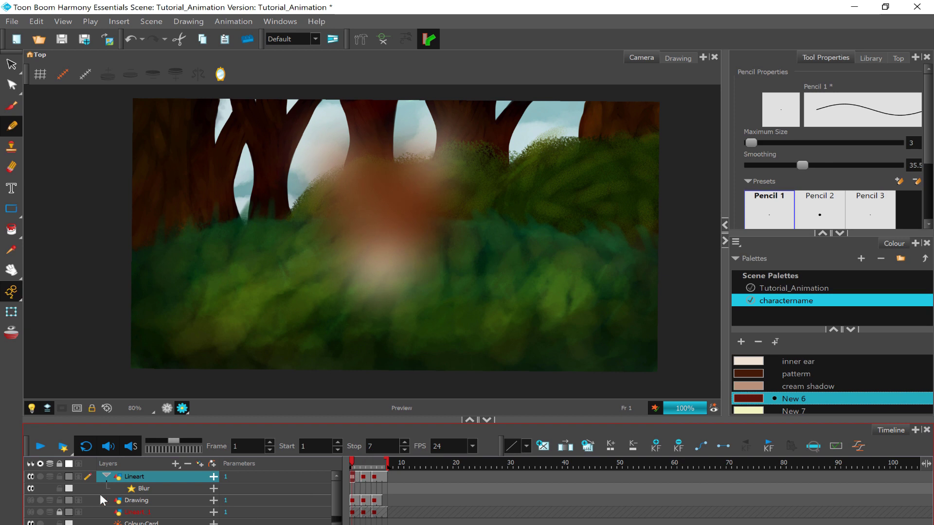
Step: Disable the Blur effect in the rendered preview, then enable it again in the normal drawing view
{"action": "left_click", "coordinate": [30, 487]}
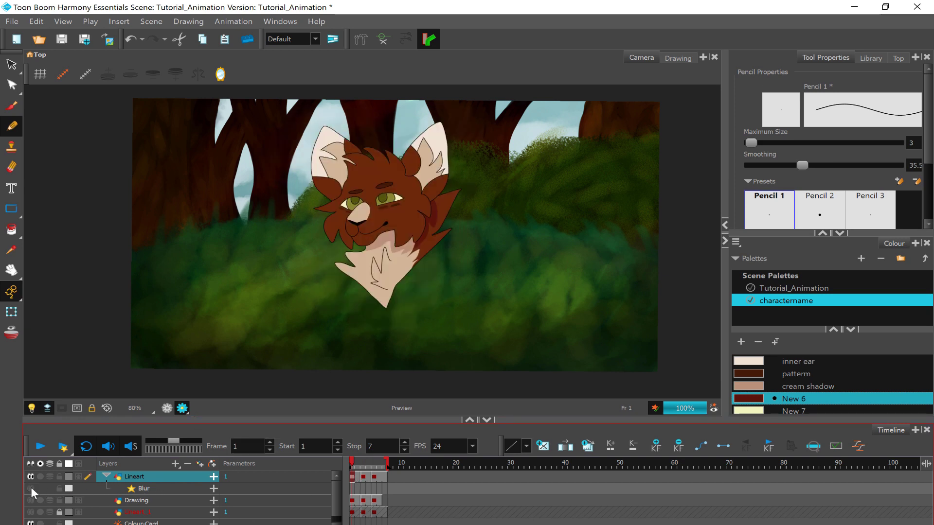
{"action": "left_click", "coordinate": [171, 411]}
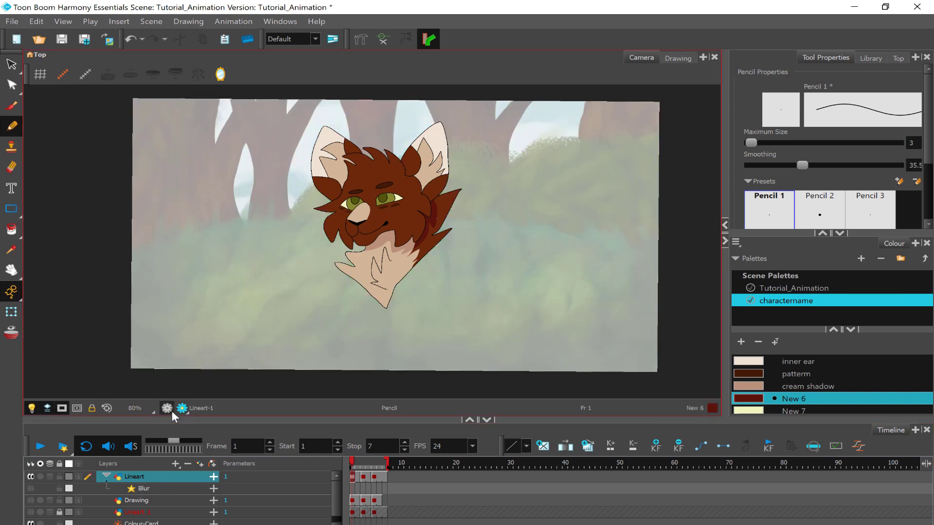
{"action": "left_click", "coordinate": [28, 491]}
{"action": "key", "text": "Return"}
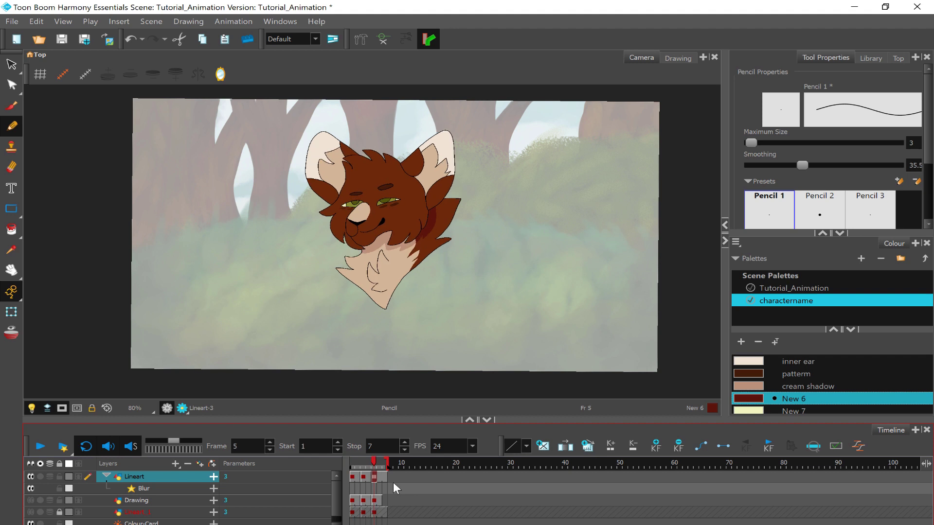
Step: Delete the Blur effect from the Lineart layer
{"action": "left_click", "coordinate": [174, 486]}
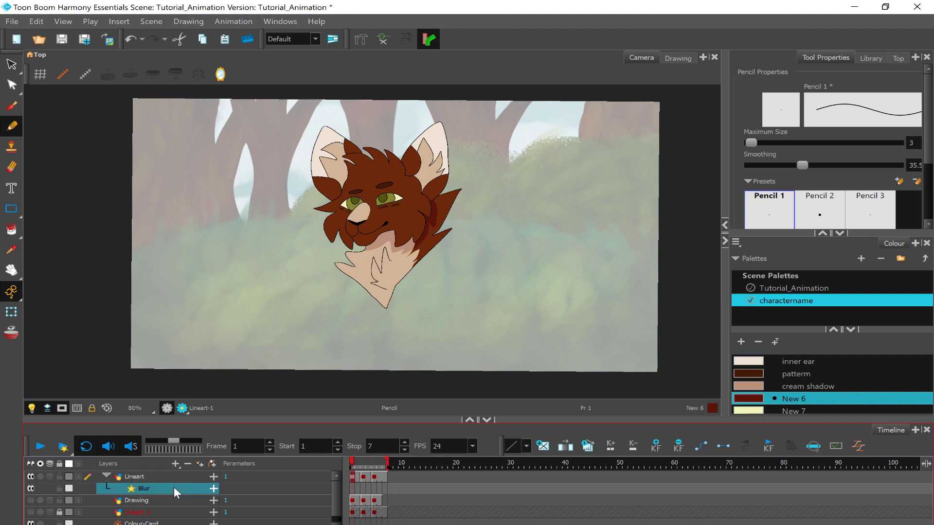
{"action": "right_click", "coordinate": [174, 486]}
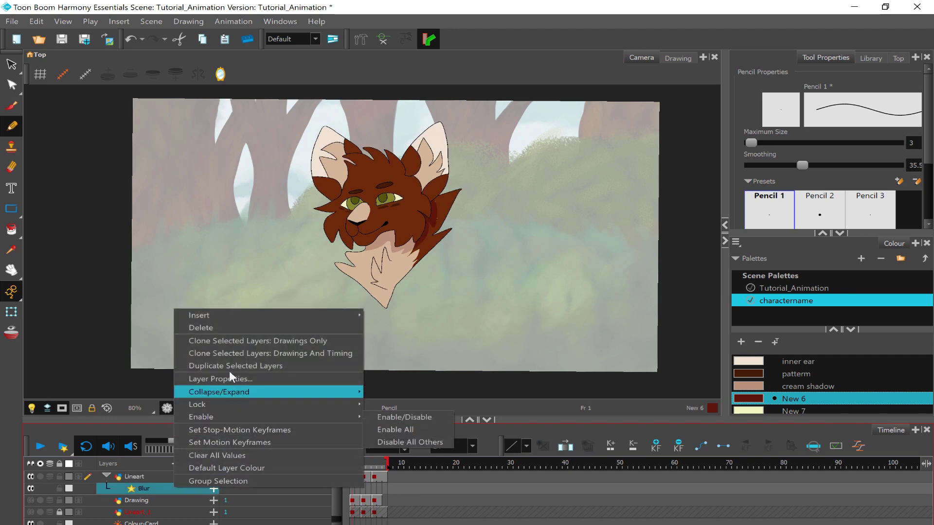
{"action": "left_click", "coordinate": [218, 328]}
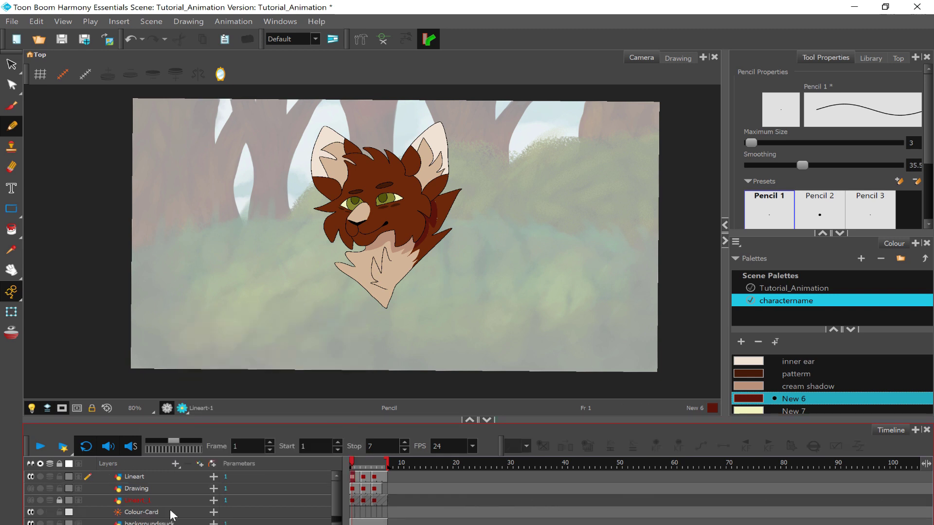
Step: Scrub through the Lineart frames, play the animation briefly, and return to frame 1
{"action": "left_click", "coordinate": [139, 477]}
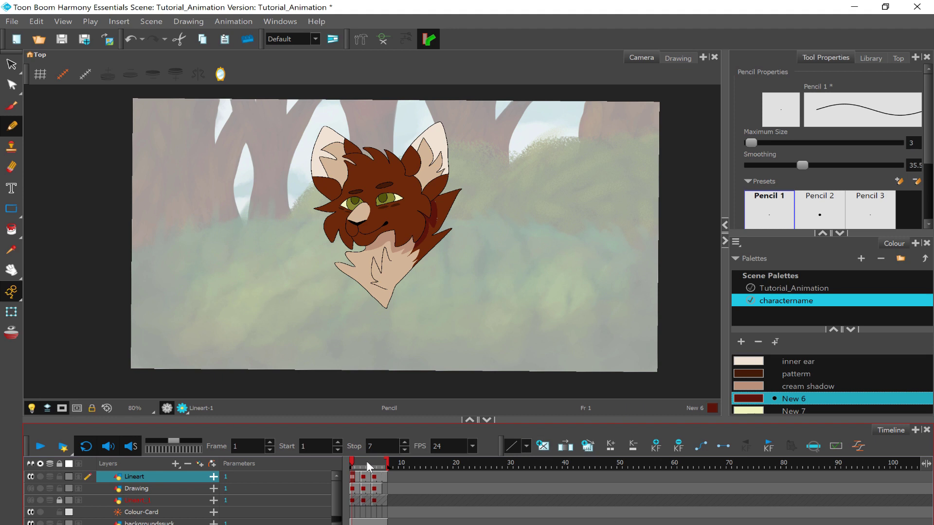
{"action": "left_click_drag", "start_coordinate": [353, 462], "coordinate": [385, 462]}
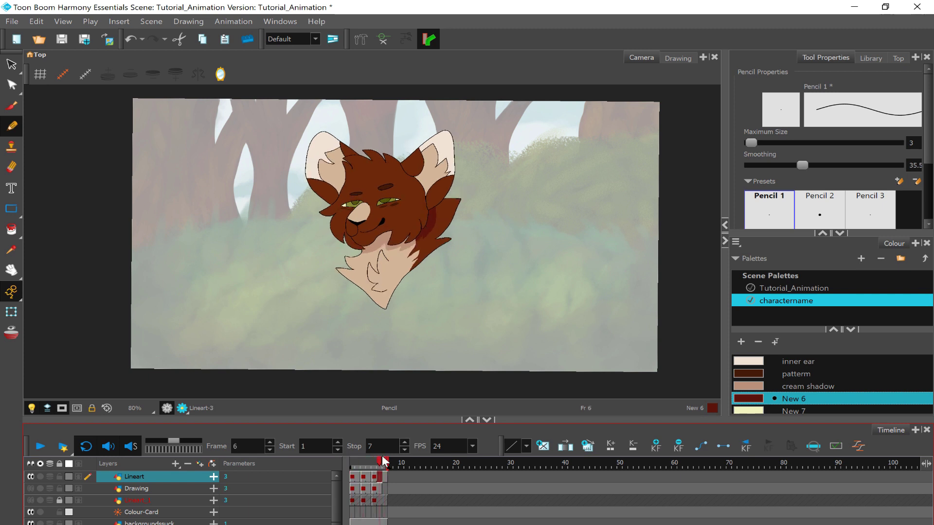
{"action": "left_click", "coordinate": [37, 449]}
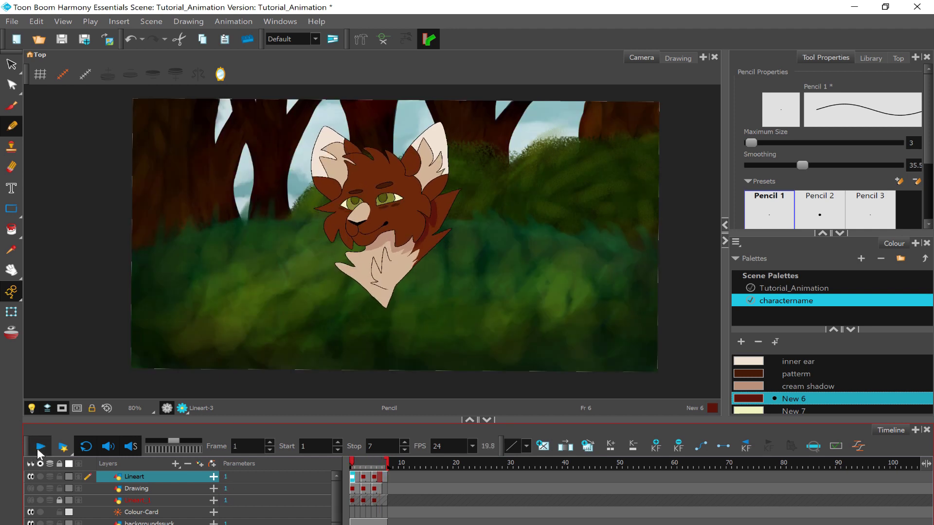
{"action": "left_click", "coordinate": [37, 448]}
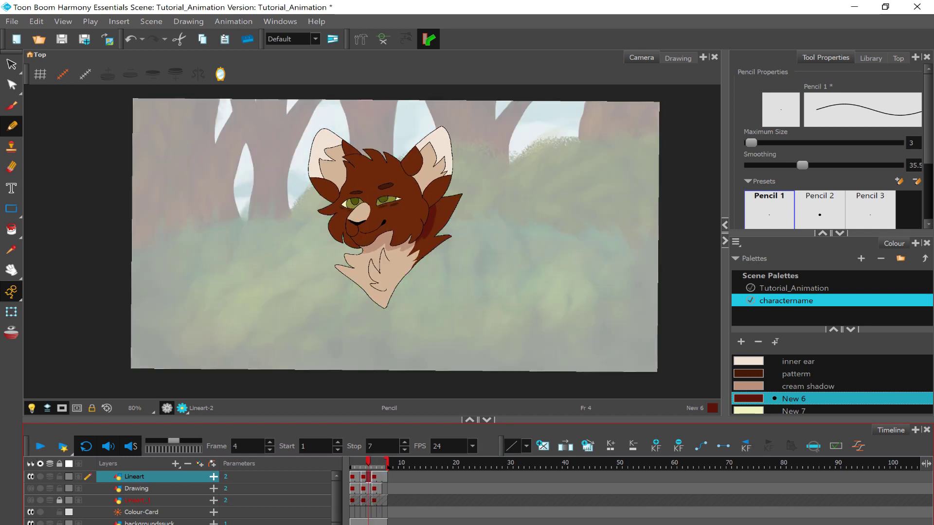
{"action": "left_click", "coordinate": [361, 465]}
{"action": "mouse_move", "coordinate": [362, 467]}
{"action": "left_mouse_down"}
{"action": "mouse_move", "coordinate": [389, 474]}
{"action": "mouse_move", "coordinate": [344, 469]}
{"action": "mouse_move", "coordinate": [387, 495]}
{"action": "mouse_move", "coordinate": [329, 495]}
{"action": "left_mouse_up"}
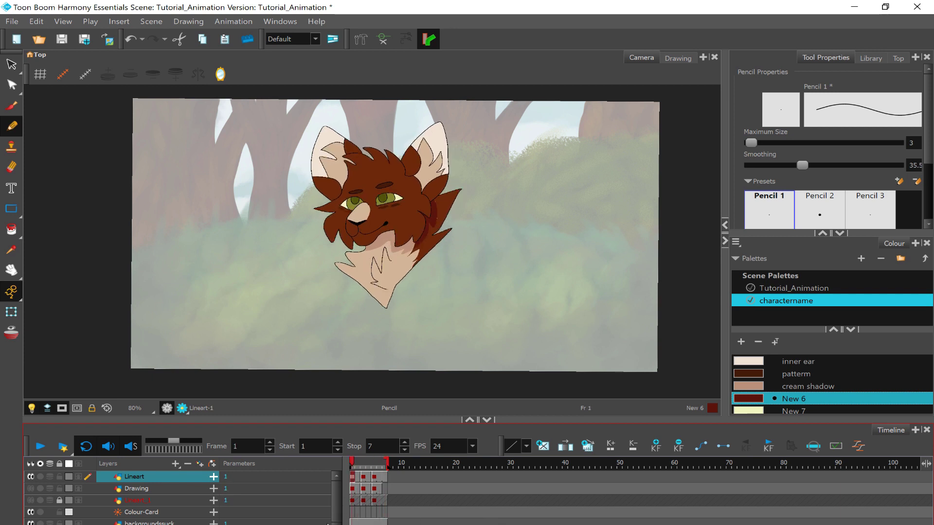
Step: Add a Camera layer to the scene
{"action": "left_click", "coordinate": [151, 512]}
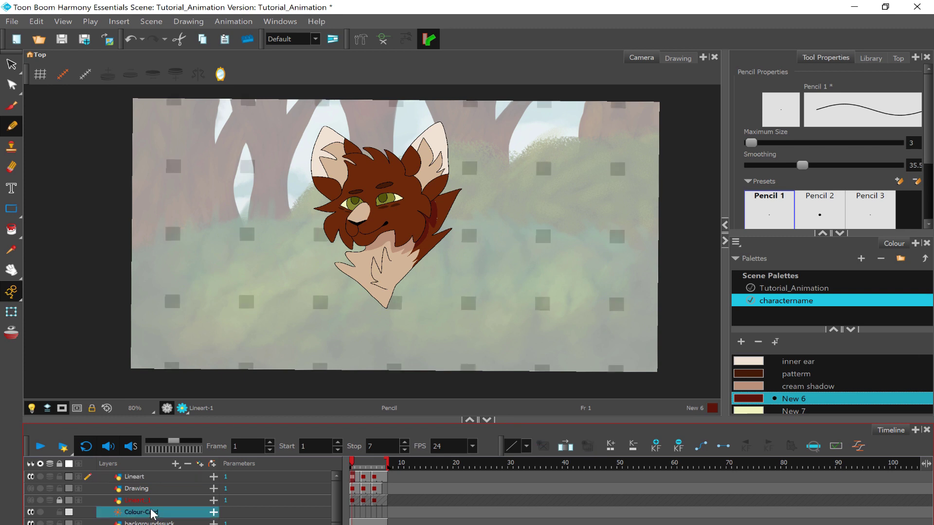
{"action": "left_click", "coordinate": [148, 523]}
{"action": "left_click", "coordinate": [153, 479]}
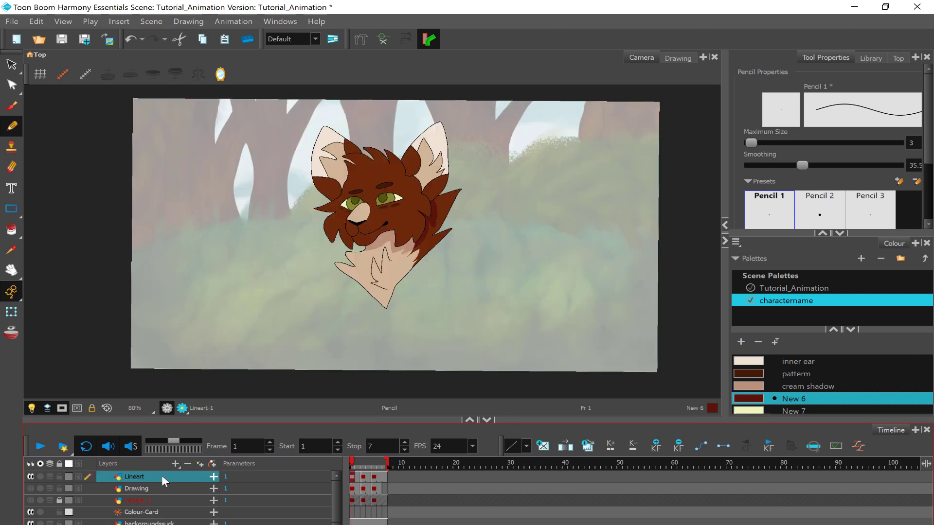
{"action": "left_click", "coordinate": [176, 464]}
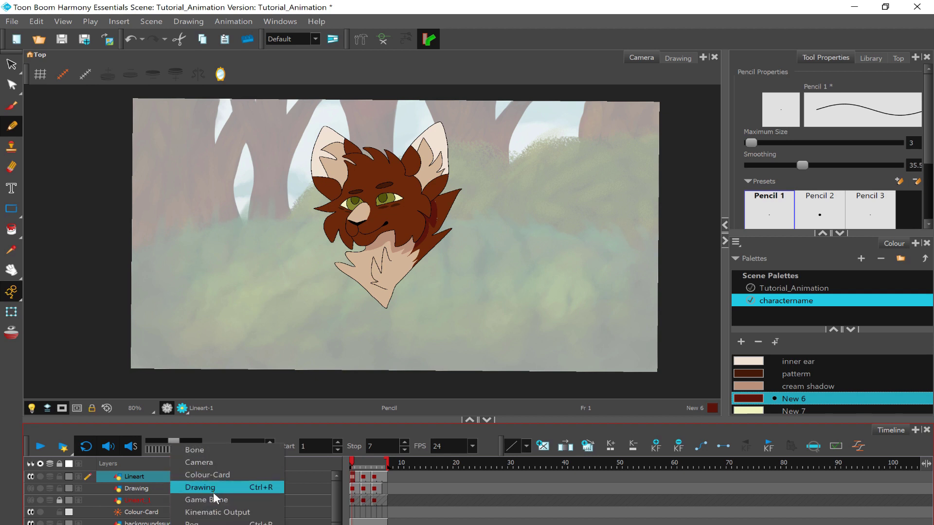
{"action": "left_click", "coordinate": [205, 461]}
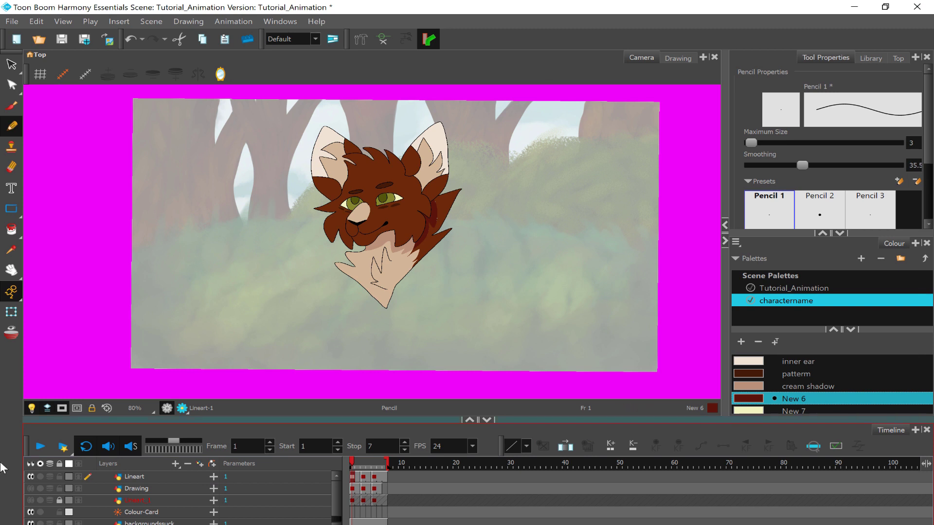
Step: Insert a Peg on the new Camera layer below backgroundssuck
{"action": "scroll", "coordinate": [159, 503], "scroll_direction": "down", "scroll_amount": 1}
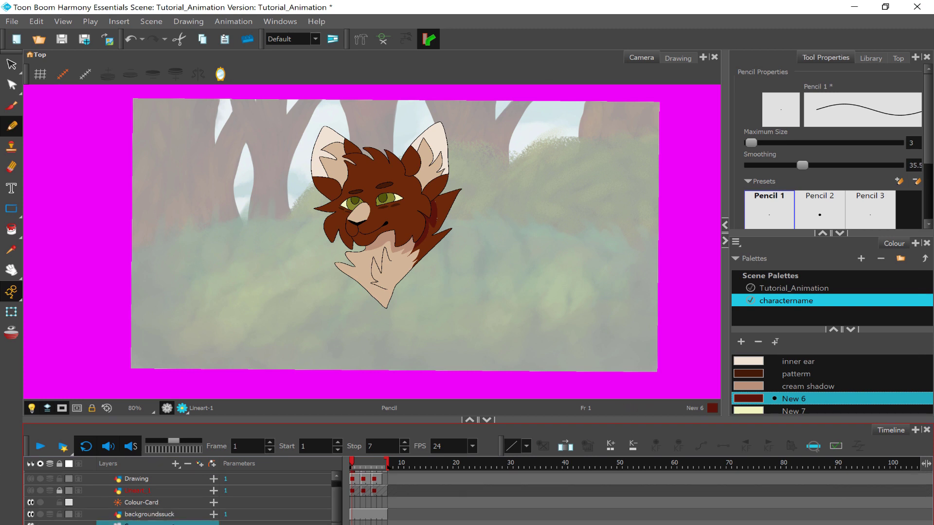
{"action": "scroll", "coordinate": [168, 498], "scroll_direction": "up", "scroll_amount": 1}
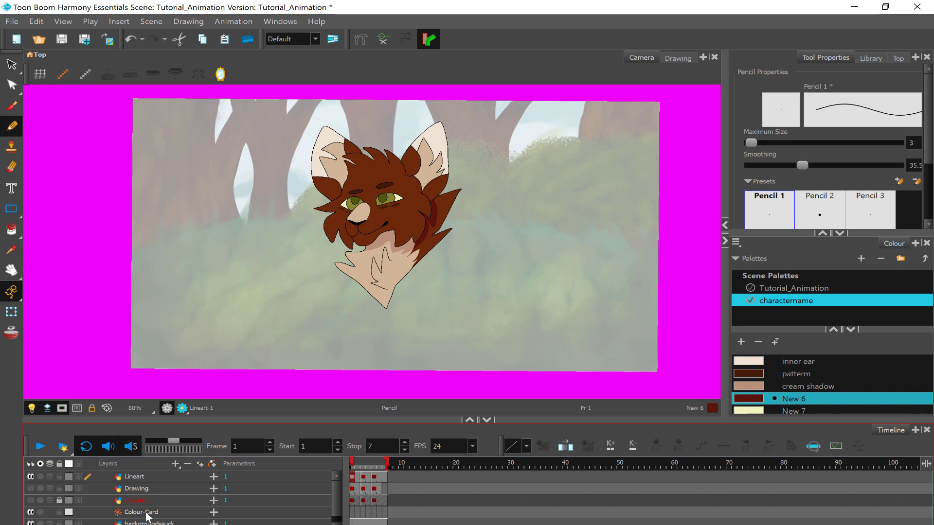
{"action": "scroll", "coordinate": [147, 515], "scroll_direction": "down", "scroll_amount": 1}
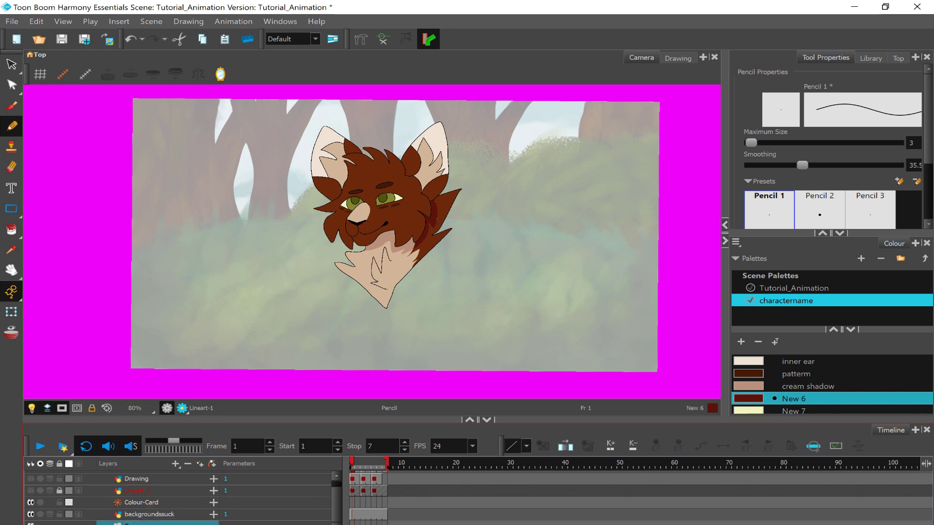
{"action": "right_click", "coordinate": [176, 523]}
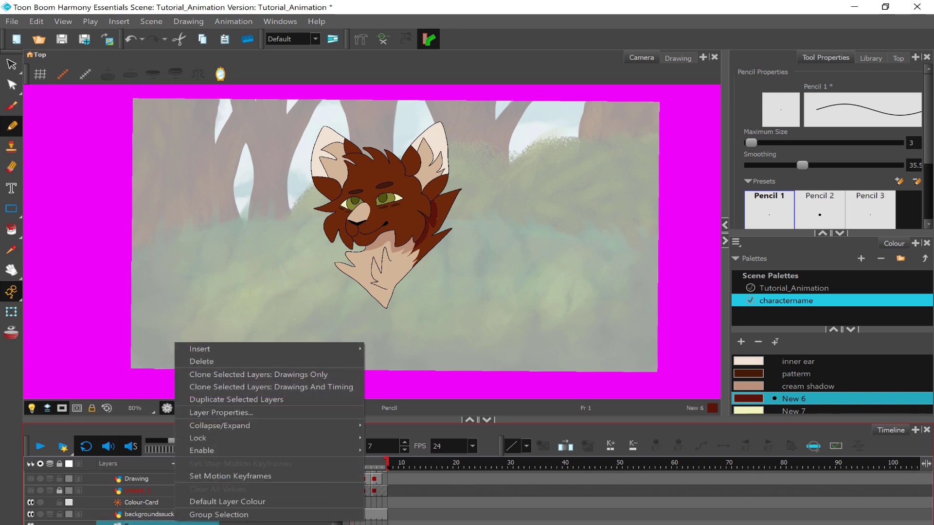
{"action": "mouse_move", "coordinate": [285, 350]}
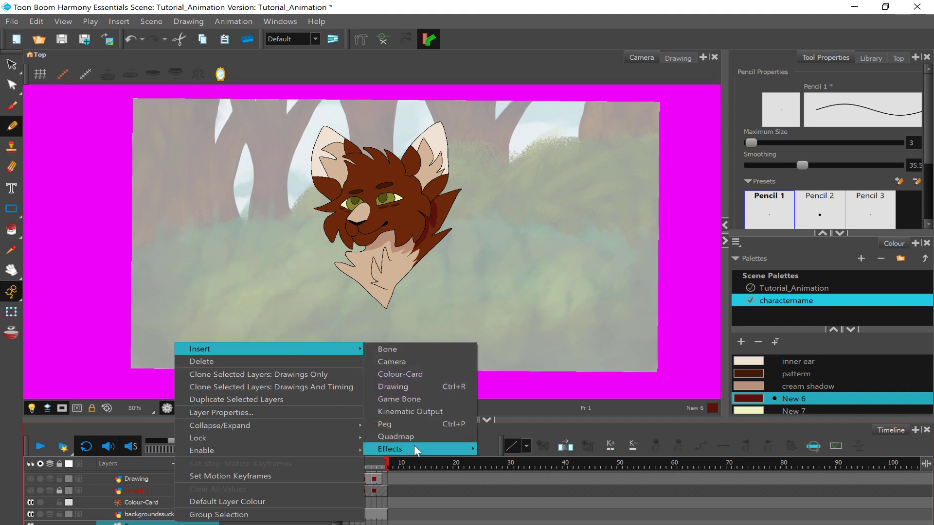
{"action": "left_click", "coordinate": [398, 422]}
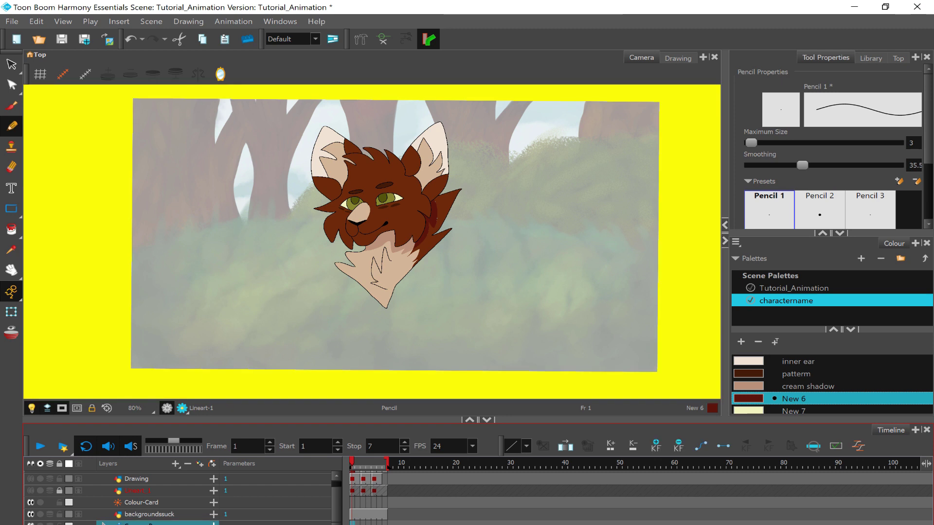
Step: Insert keyframes on the camera's peg at frame 1 and frame 7
{"action": "right_click", "coordinate": [351, 248]}
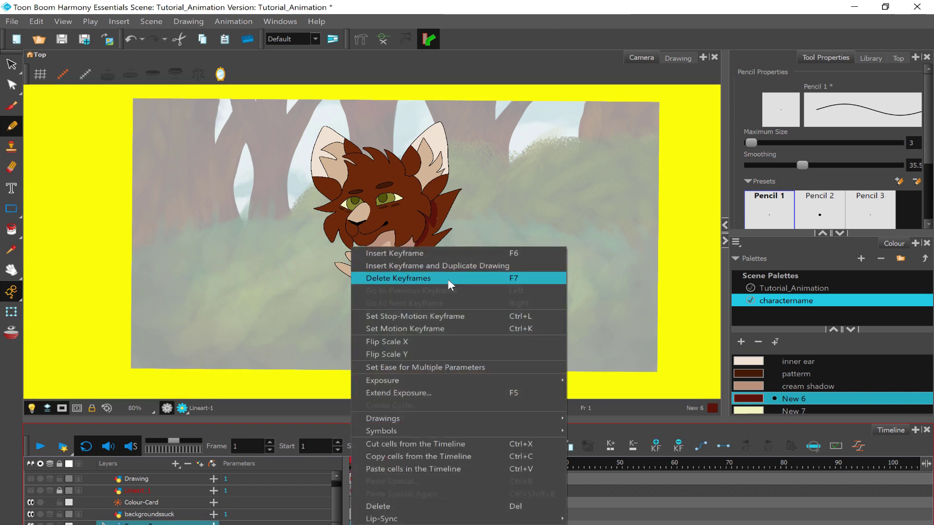
{"action": "left_click", "coordinate": [433, 258]}
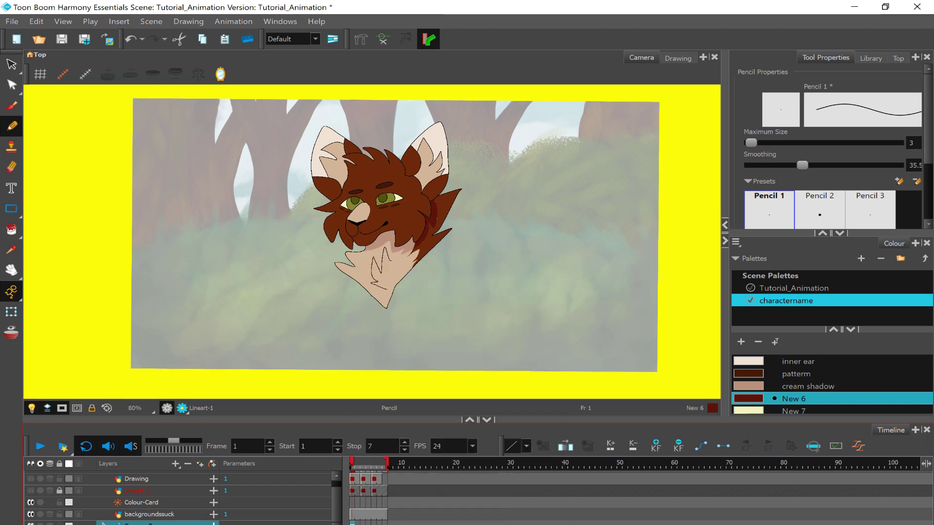
{"action": "left_click", "coordinate": [385, 465]}
{"action": "right_click", "coordinate": [385, 249]}
{"action": "left_click", "coordinate": [419, 258]}
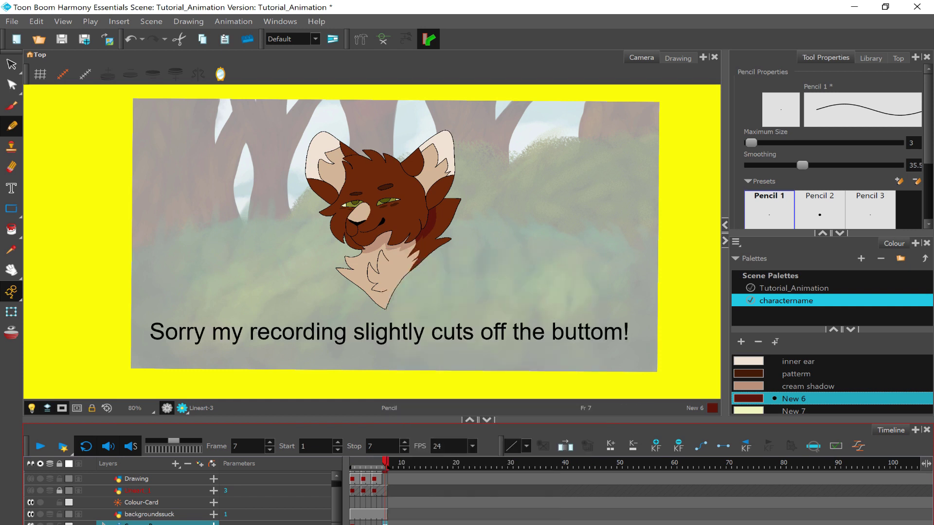
{"action": "key", "text": "Return"}
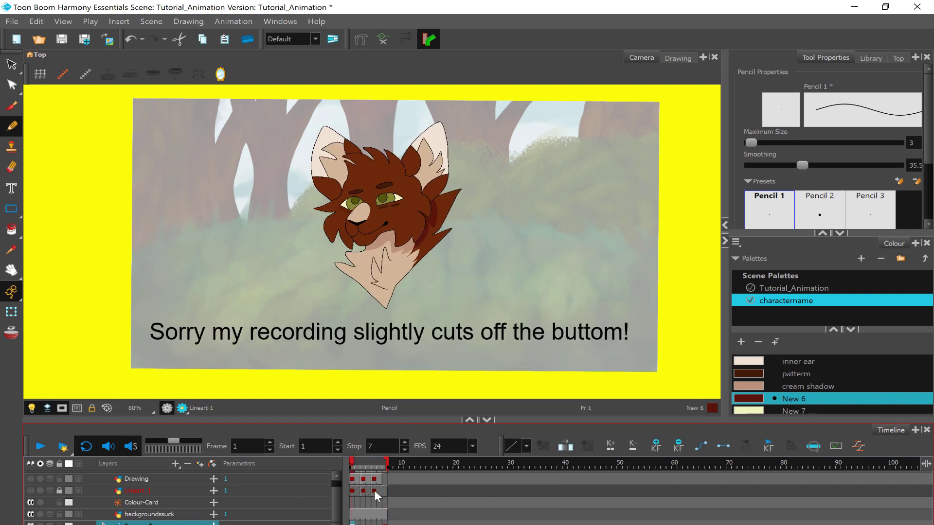
Step: At frame 7, shrink the camera frame with the Transform tool to zoom in on the character, reposition it, and play the animation
{"action": "left_click", "coordinate": [11, 312]}
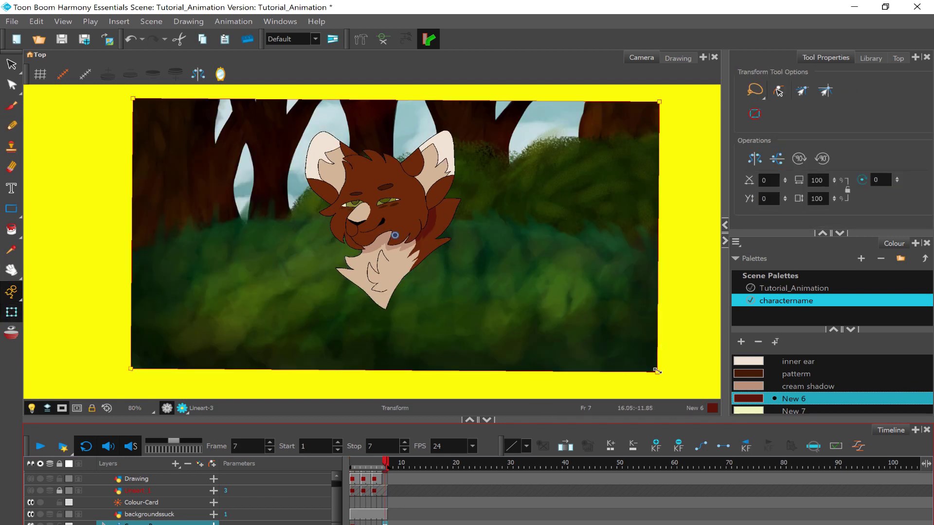
{"action": "left_click_drag", "start_coordinate": [657, 371], "coordinate": [127, 259]}
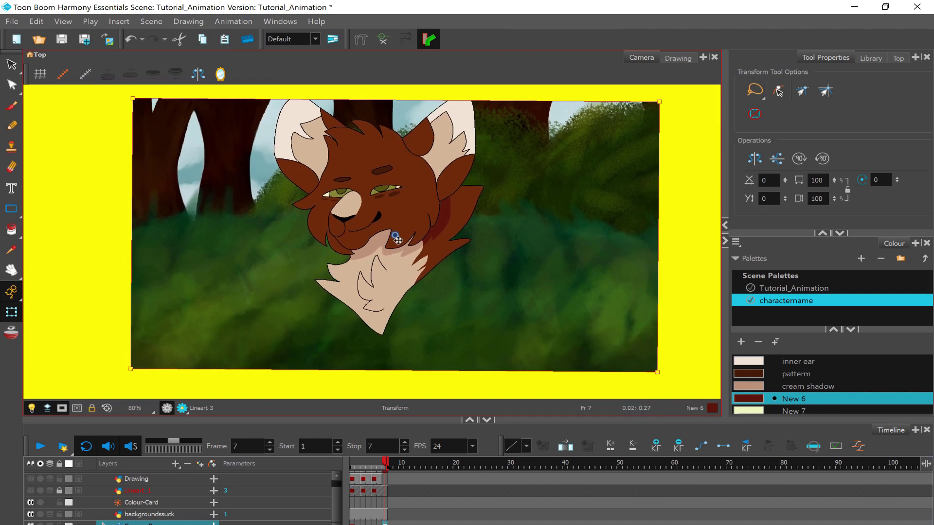
{"action": "mouse_move", "coordinate": [398, 240]}
{"action": "left_mouse_down"}
{"action": "mouse_move", "coordinate": [389, 222]}
{"action": "mouse_move", "coordinate": [401, 222]}
{"action": "left_mouse_up"}
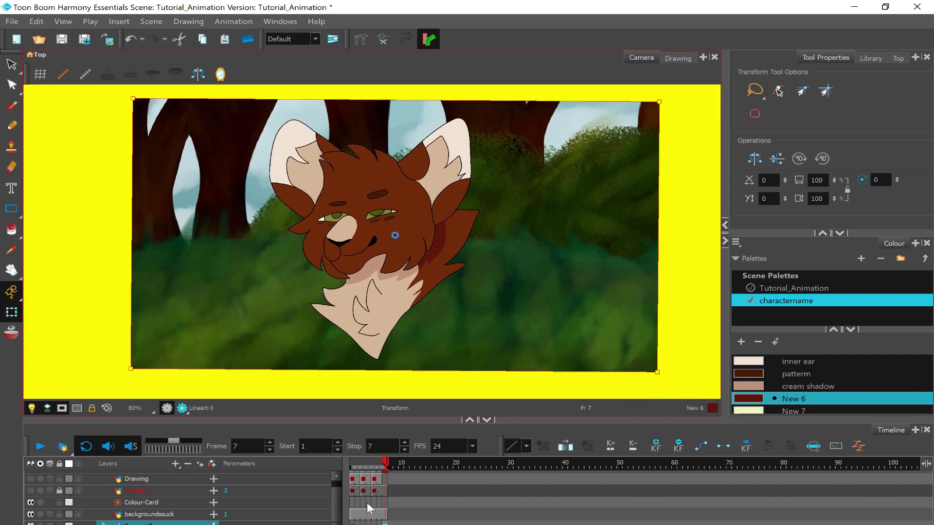
{"action": "left_click", "coordinate": [39, 448]}
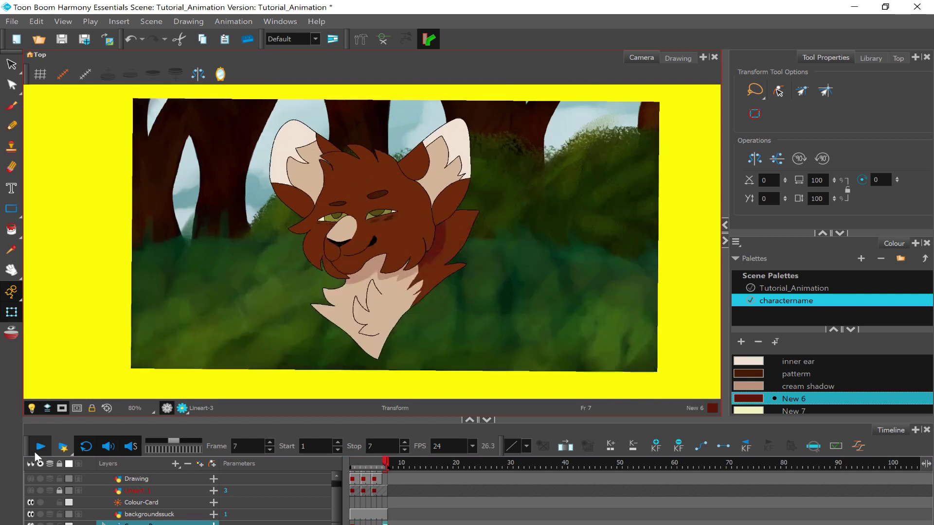
{"action": "left_click", "coordinate": [40, 447]}
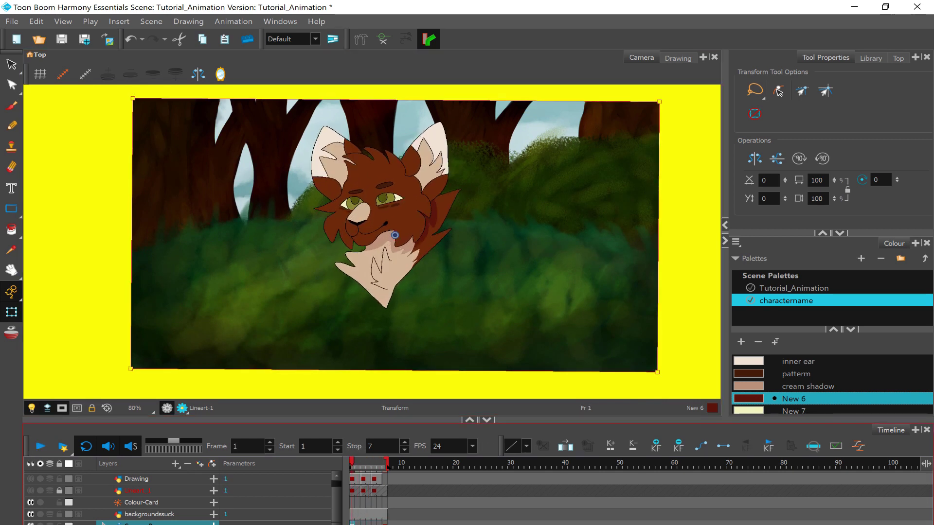
Step: Set a motion keyframe at frame 1 of the camera's peg
{"action": "left_click", "coordinate": [385, 462]}
{"action": "left_click", "coordinate": [384, 523]}
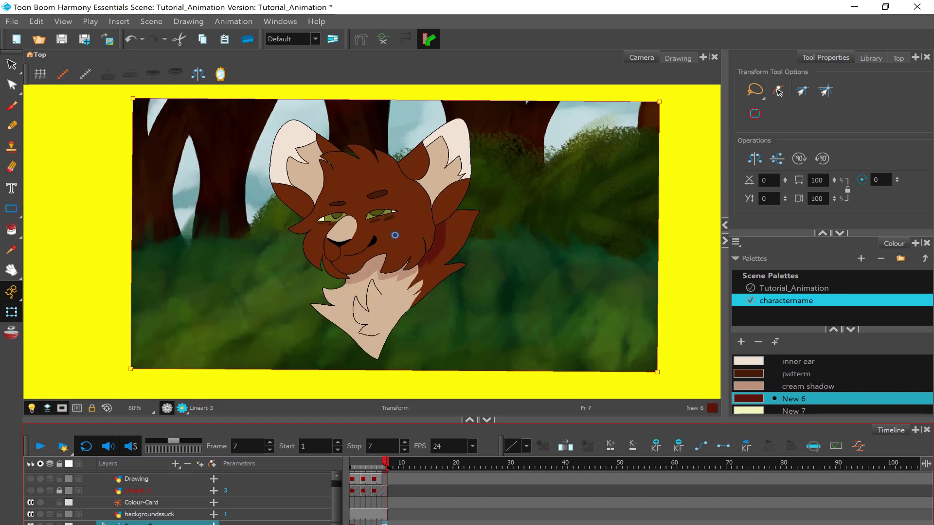
{"action": "left_click_drag", "start_coordinate": [384, 523], "coordinate": [354, 524]}
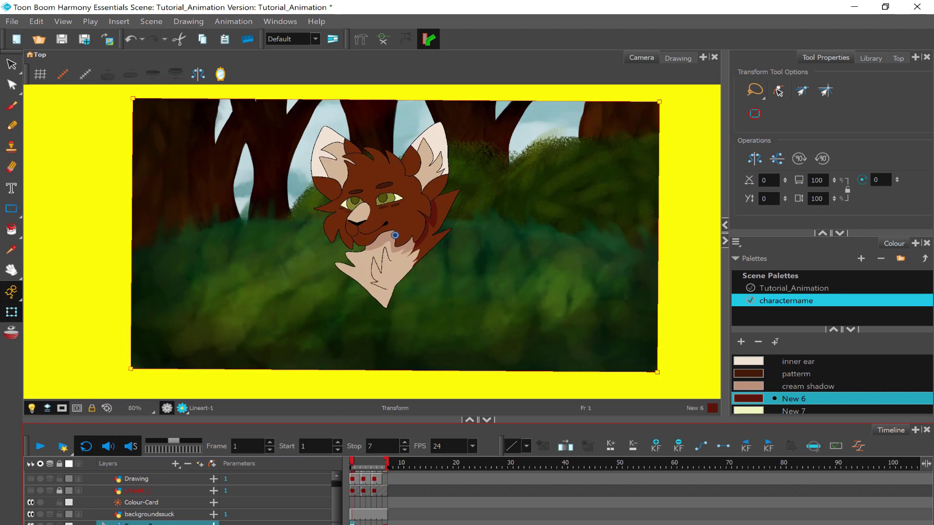
{"action": "right_click", "coordinate": [352, 522]}
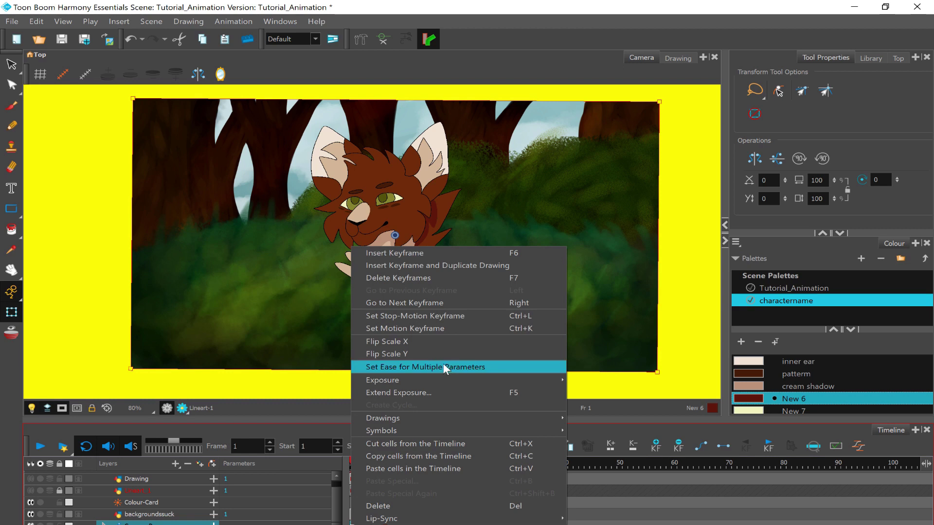
{"action": "left_click", "coordinate": [417, 328]}
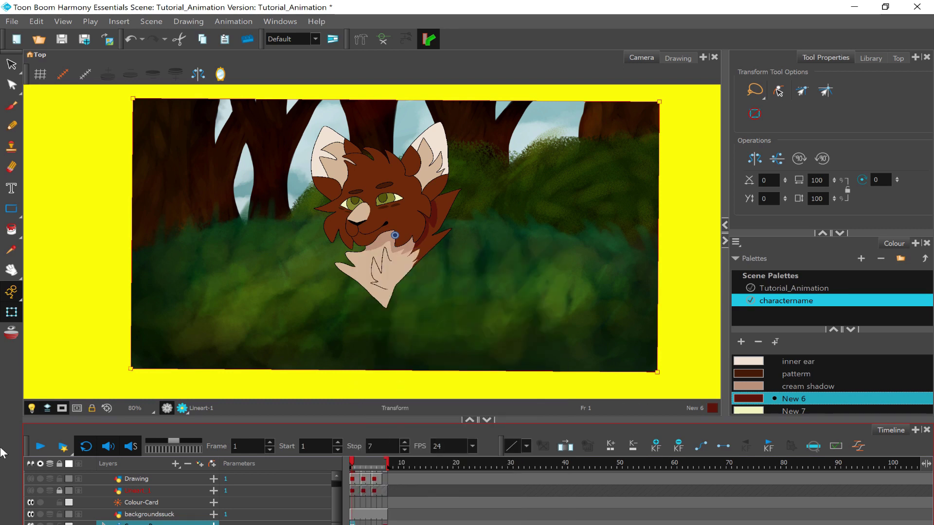
Step: Play the animation and scrub between frames 1 and 7 to check the camera zoom
{"action": "left_click", "coordinate": [42, 447]}
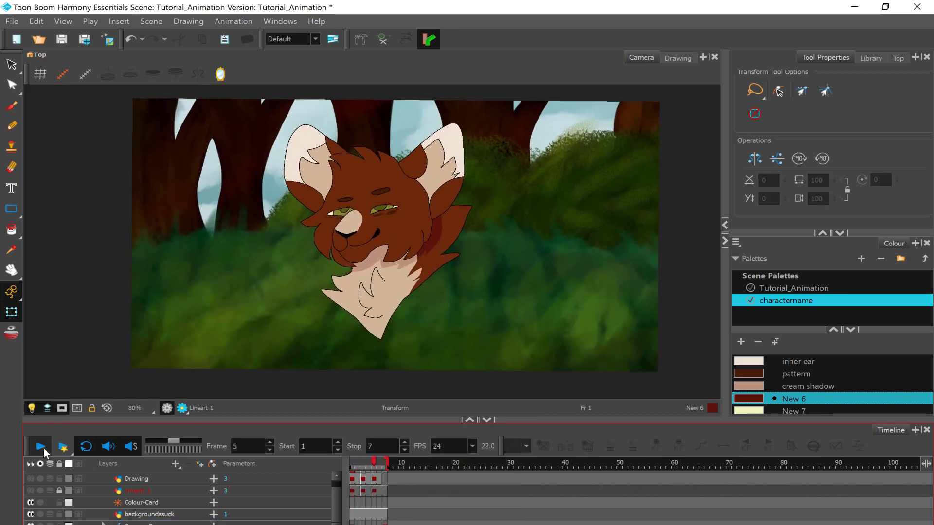
{"action": "left_click", "coordinate": [41, 446]}
{"action": "left_click", "coordinate": [364, 462]}
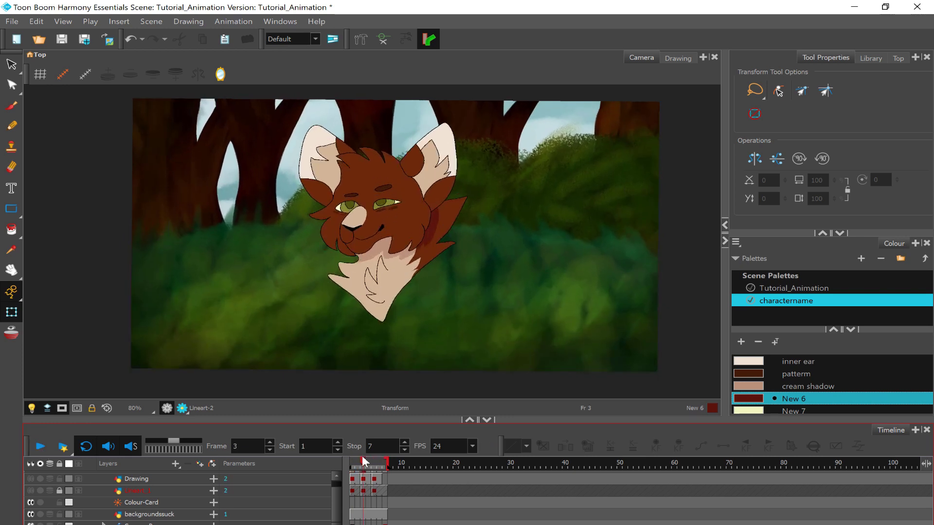
{"action": "left_click", "coordinate": [353, 462]}
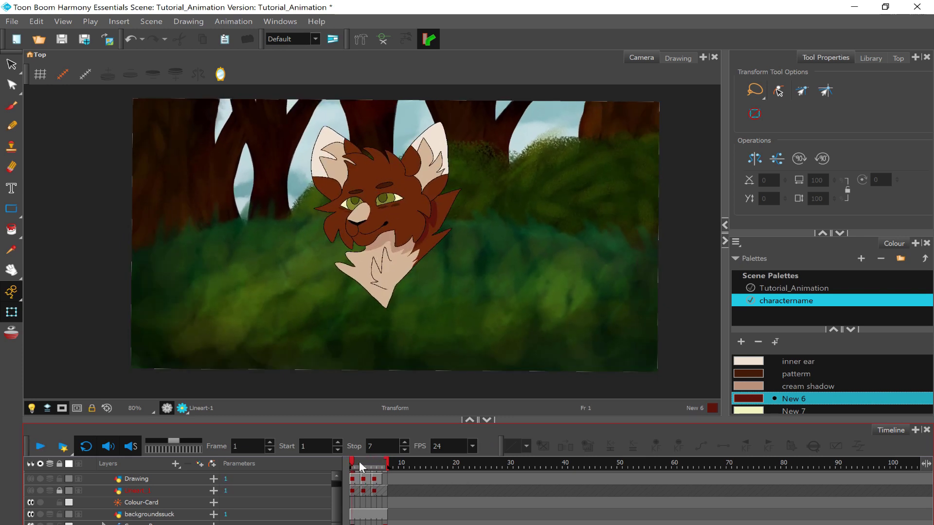
{"action": "left_click_drag", "start_coordinate": [359, 462], "coordinate": [333, 465]}
{"action": "left_click_drag", "start_coordinate": [351, 462], "coordinate": [385, 462]}
{"action": "left_click", "coordinate": [395, 236]}
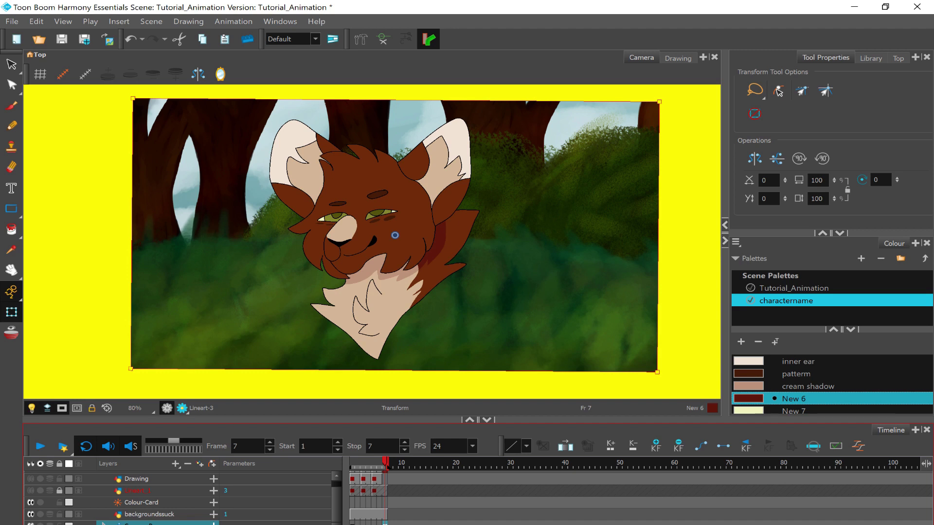
Step: Step through frames 4 to 7 to examine the in-between camera positions, then return to frame 1 and clear the selection
{"action": "left_click", "coordinate": [369, 514]}
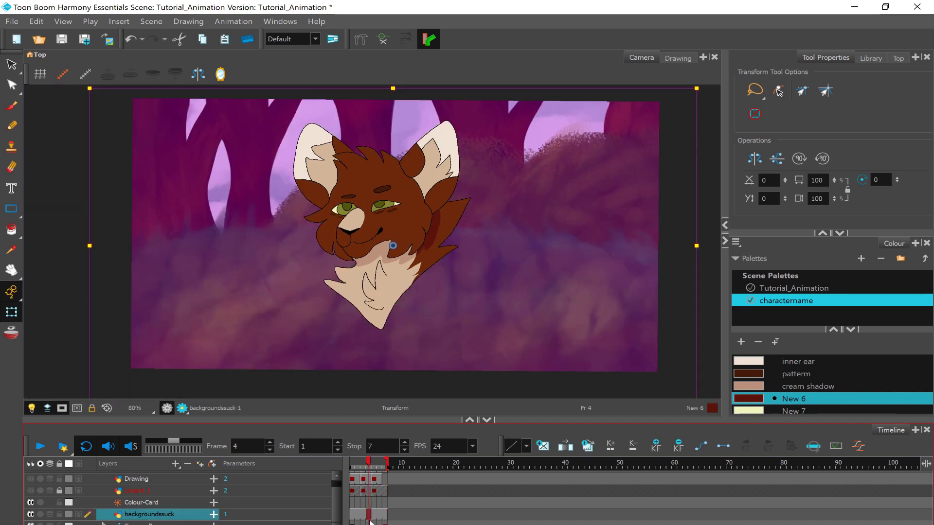
{"action": "key", "text": "period"}
{"action": "key", "text": "period"}
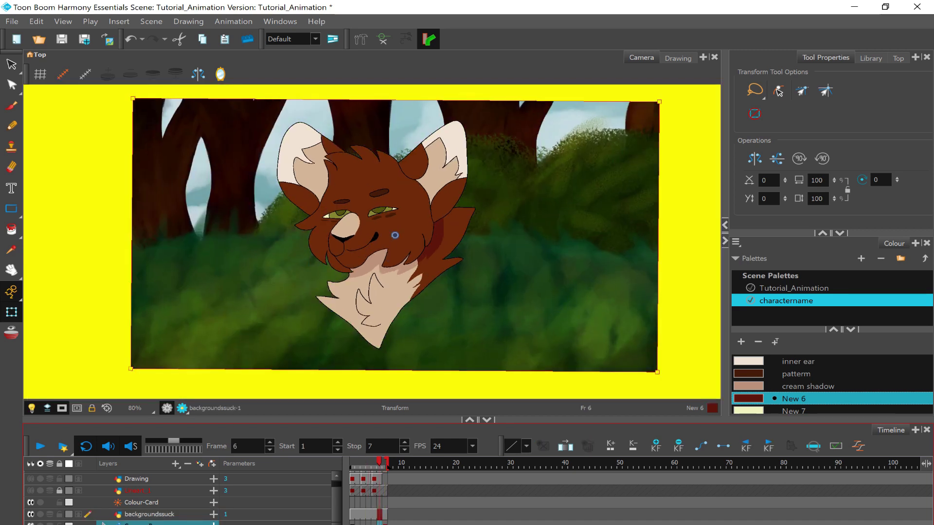
{"action": "key", "text": "period"}
{"action": "key", "text": "comma"}
{"action": "left_click", "coordinate": [357, 465]}
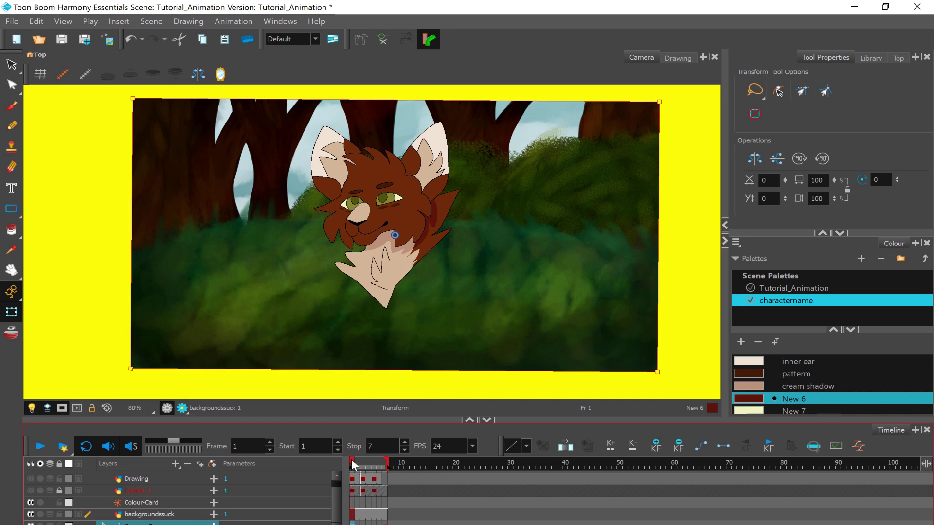
{"action": "left_click_drag", "start_coordinate": [362, 468], "coordinate": [324, 509]}
{"action": "key", "text": "Escape"}
Step: Insert a Peg on the Lineart layer and collapse the peg's sublayer
{"action": "scroll", "coordinate": [204, 489], "scroll_direction": "up", "scroll_amount": 1}
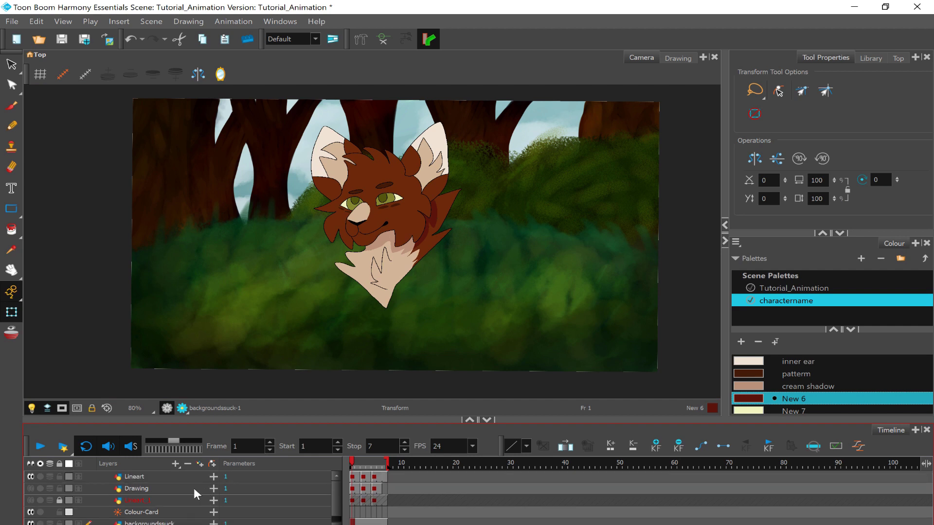
{"action": "left_click", "coordinate": [174, 477]}
{"action": "right_click", "coordinate": [174, 478]}
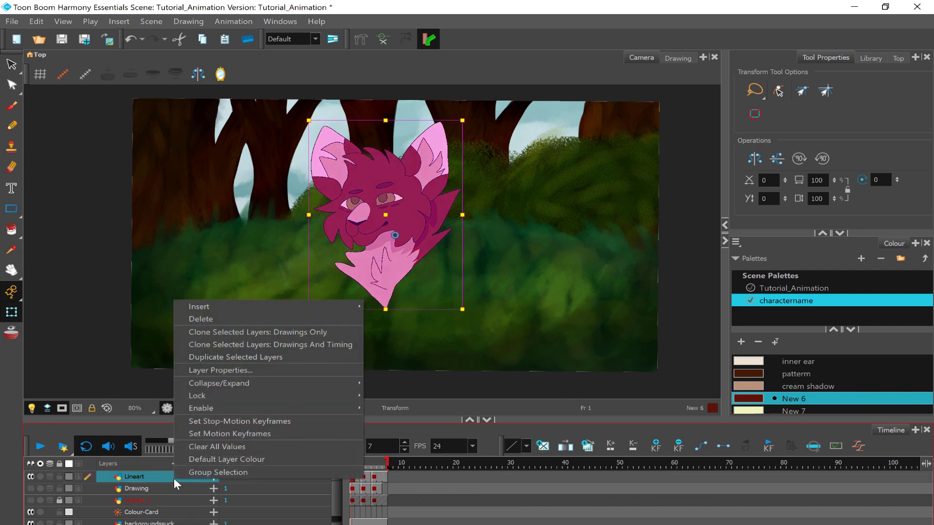
{"action": "mouse_move", "coordinate": [277, 309]}
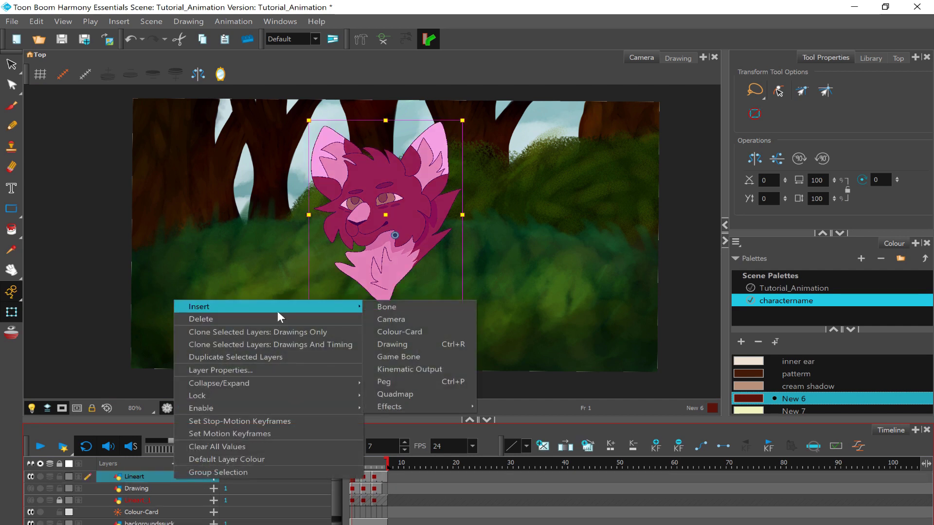
{"action": "left_click", "coordinate": [407, 383]}
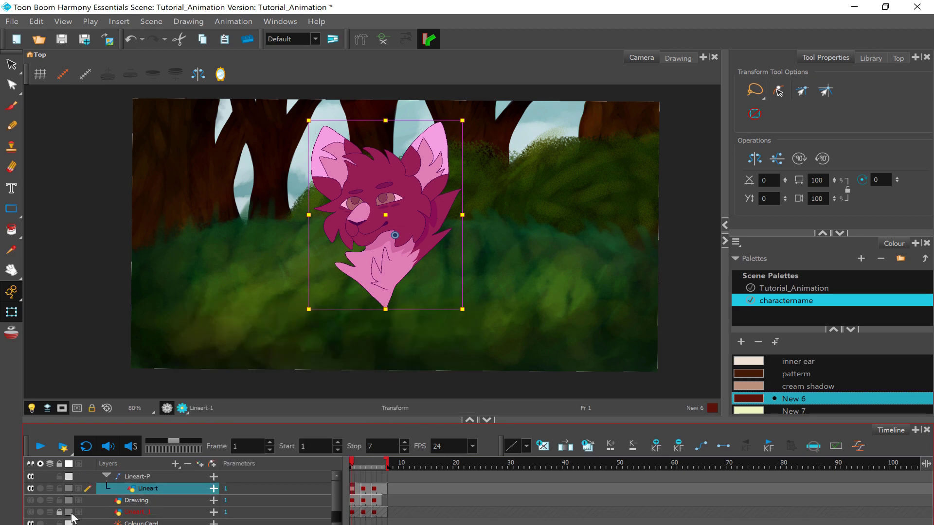
{"action": "left_click", "coordinate": [106, 474]}
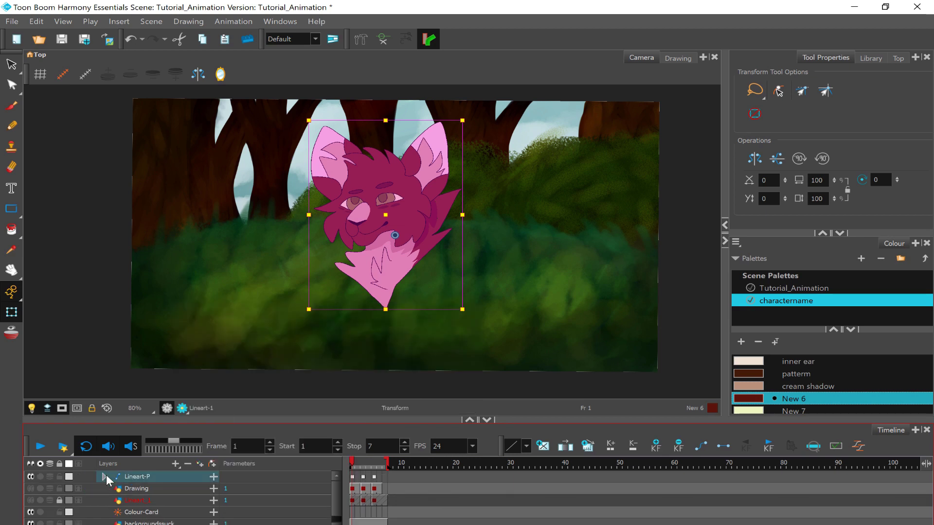
Step: Insert keyframes on the Lineart peg at frame 1 and frame 7
{"action": "left_click", "coordinate": [352, 478]}
{"action": "right_click", "coordinate": [352, 481]}
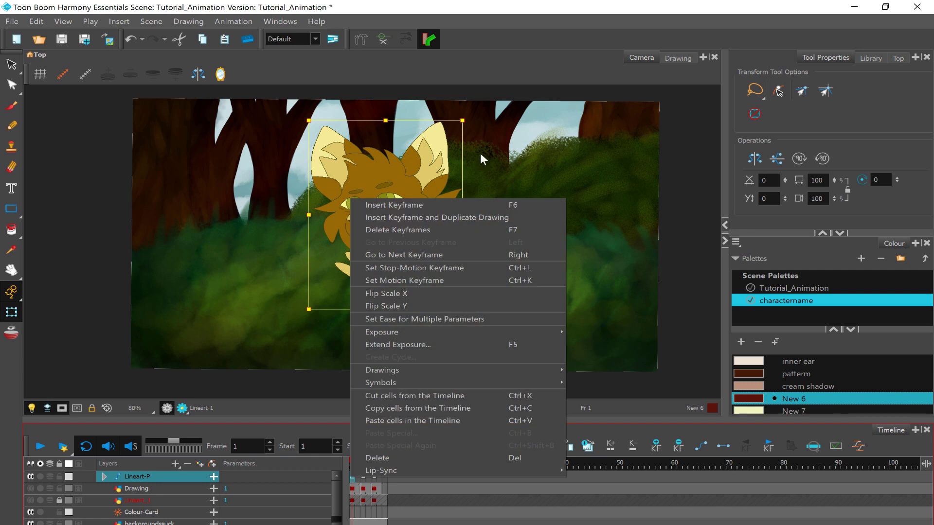
{"action": "left_click", "coordinate": [431, 199]}
{"action": "left_click", "coordinate": [383, 475]}
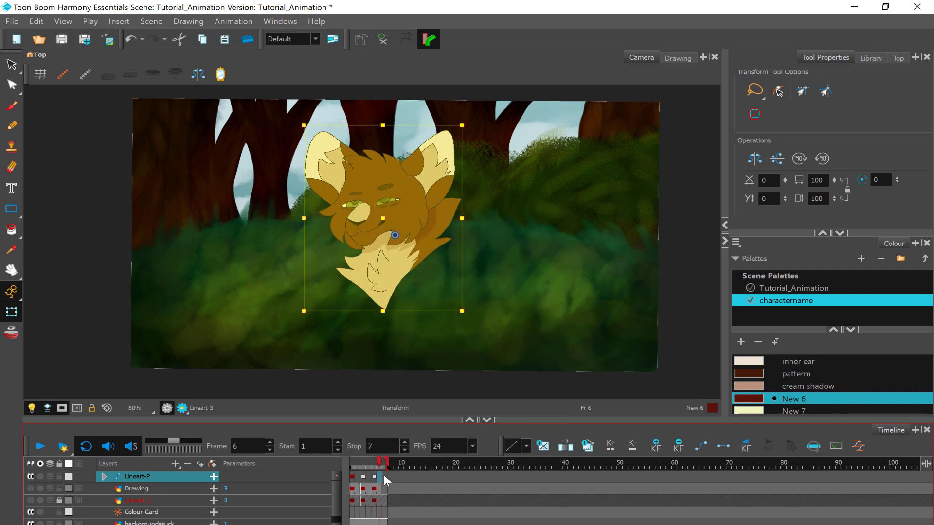
{"action": "right_click", "coordinate": [384, 474]}
{"action": "left_click", "coordinate": [494, 202]}
Step: Set motion keyframes on the Lineart peg at frame 1 and frame 7
{"action": "right_click", "coordinate": [352, 476]}
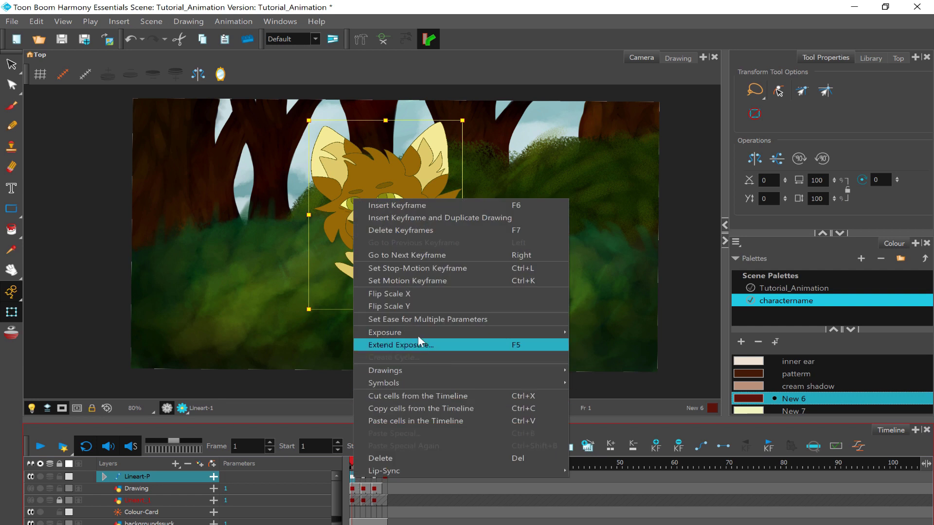
{"action": "left_click", "coordinate": [408, 281]}
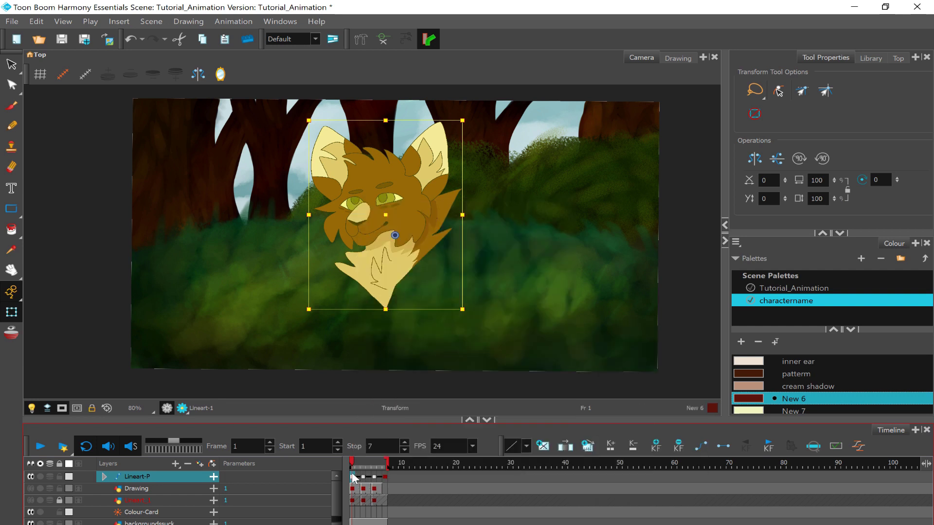
{"action": "right_click", "coordinate": [382, 475]}
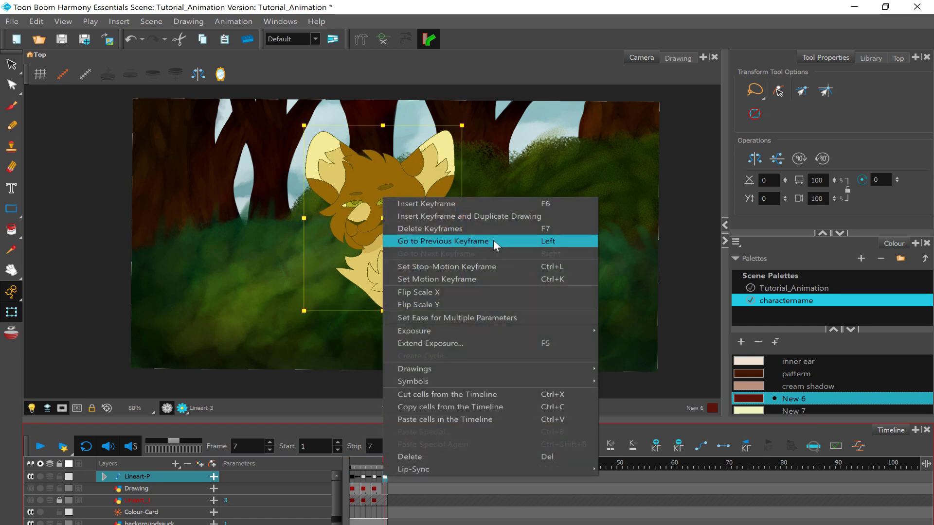
{"action": "left_click", "coordinate": [421, 279]}
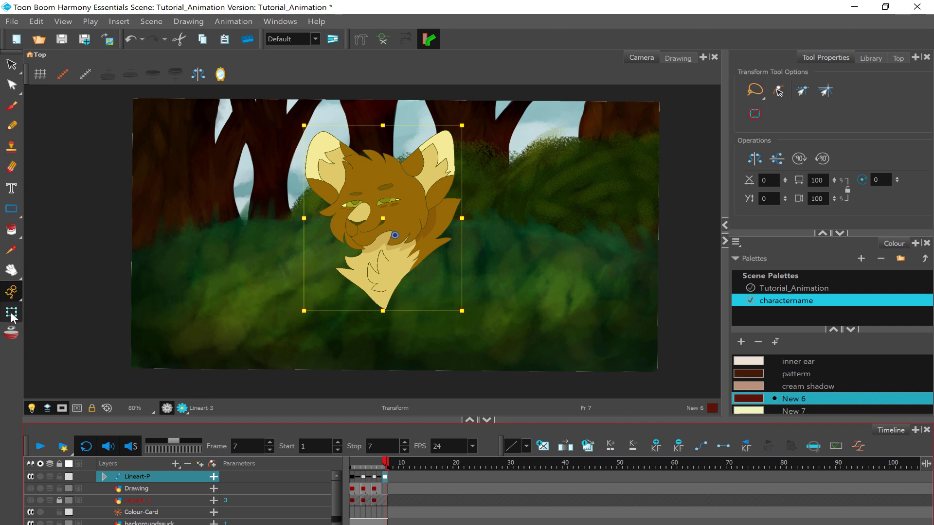
Step: Move the character to the right side of the forest scene at frame 7 and play the animation to check the motion
{"action": "mouse_move", "coordinate": [395, 224]}
{"action": "left_mouse_down"}
{"action": "mouse_move", "coordinate": [499, 212]}
{"action": "mouse_move", "coordinate": [552, 221]}
{"action": "left_mouse_up"}
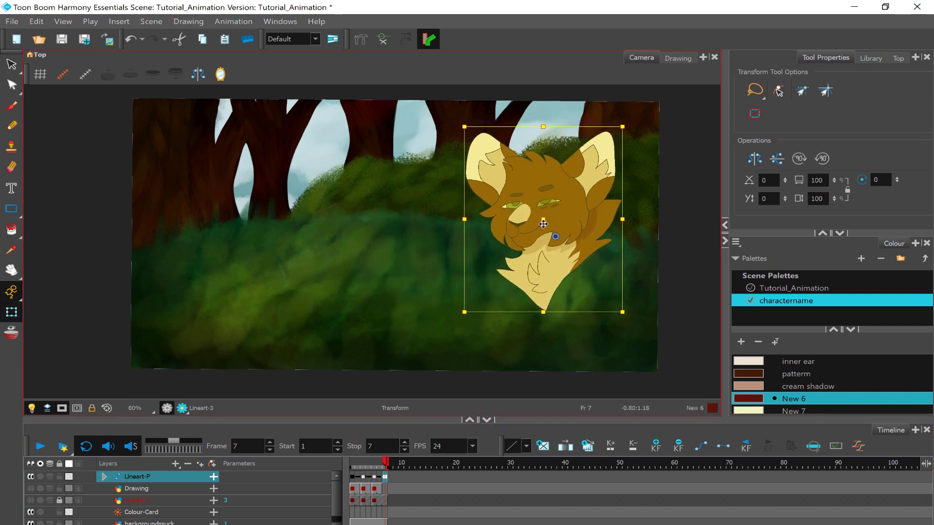
{"action": "left_click", "coordinate": [40, 446]}
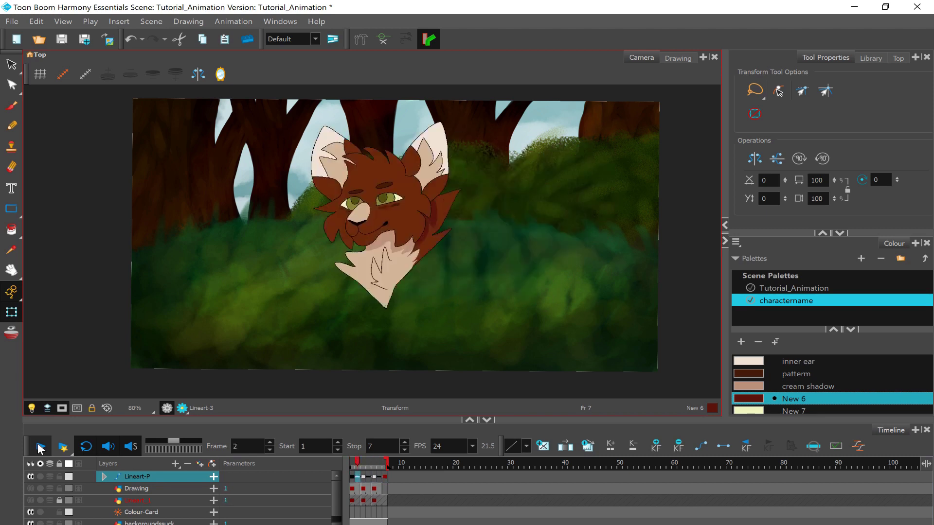
{"action": "left_click", "coordinate": [41, 447]}
{"action": "left_click_drag", "start_coordinate": [362, 463], "coordinate": [319, 474]}
{"action": "left_click", "coordinate": [40, 446]}
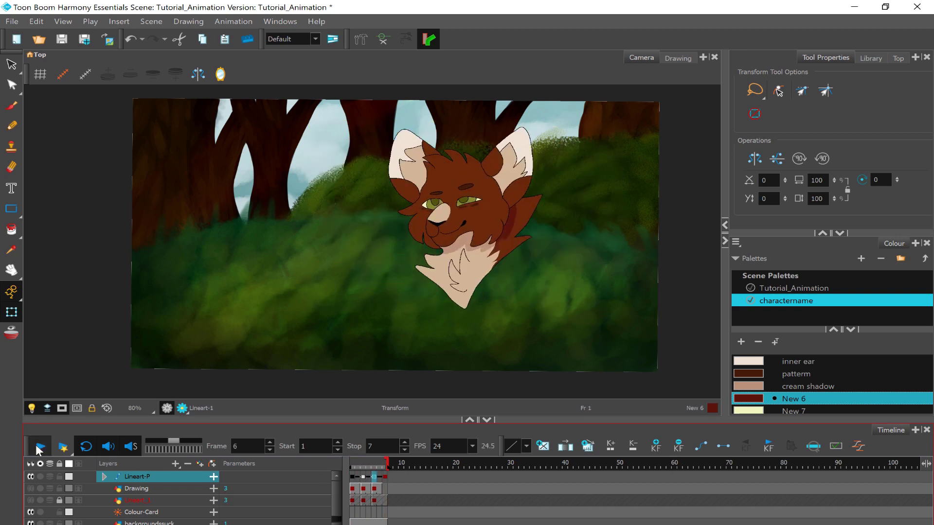
{"action": "left_click", "coordinate": [41, 447]}
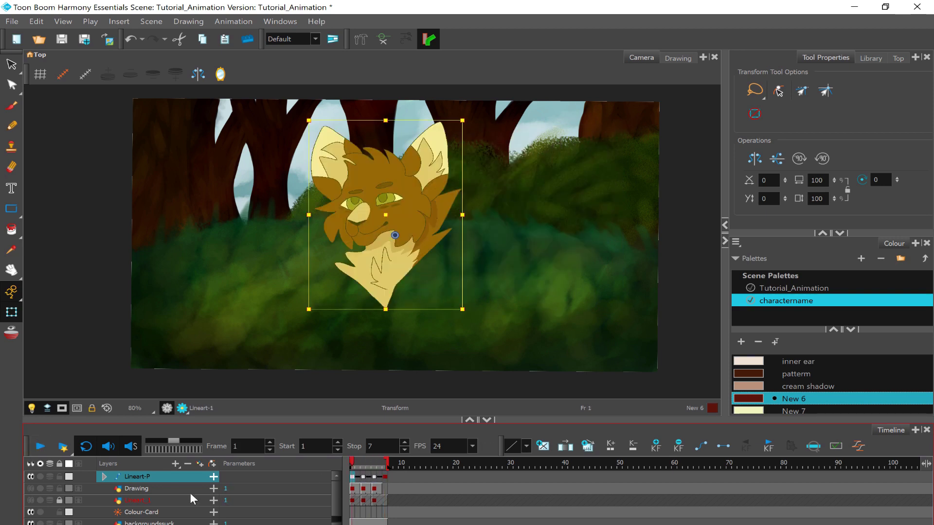
Step: Expand the Lineart-P peg and delete it together with its Lineart layer
{"action": "left_click", "coordinate": [105, 476]}
{"action": "right_click", "coordinate": [121, 476]}
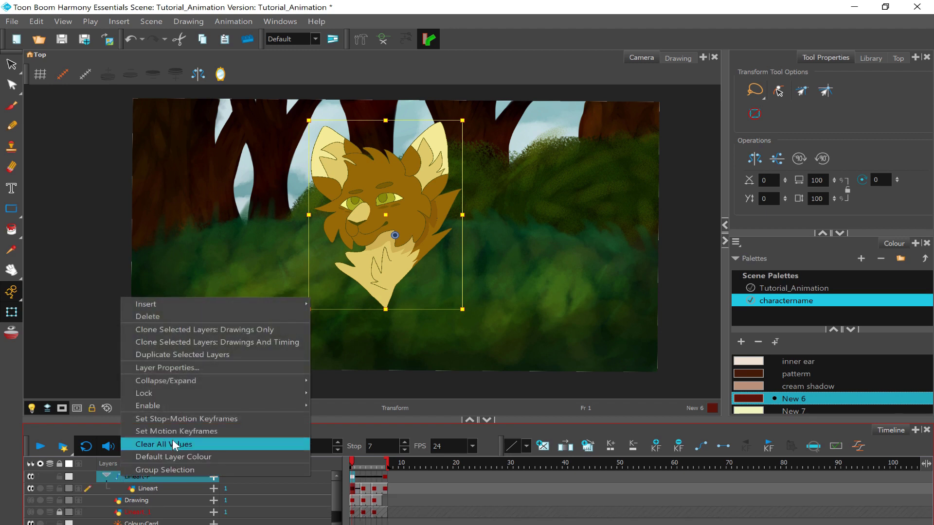
{"action": "left_click", "coordinate": [160, 314]}
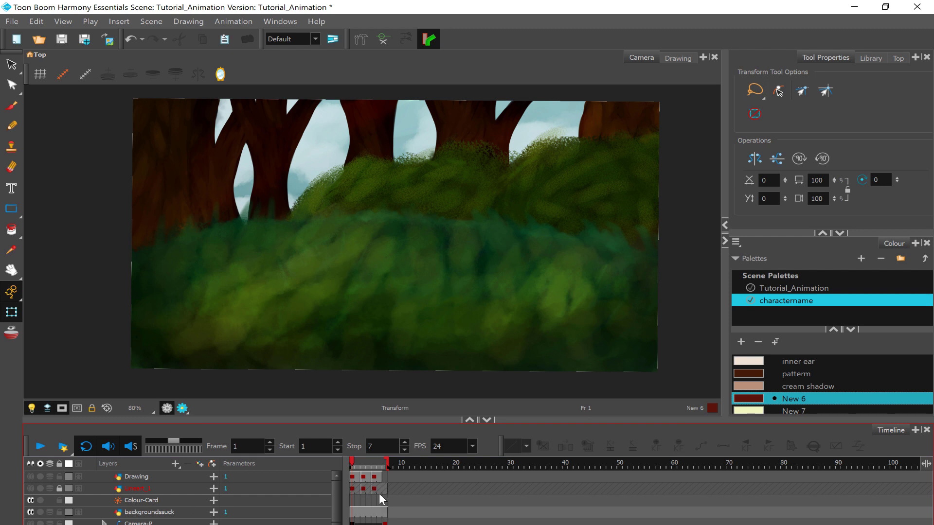
Step: Show the rough sketch on the Drawing layer and play its animation from frame 2
{"action": "left_click", "coordinate": [366, 477]}
{"action": "left_click", "coordinate": [357, 475]}
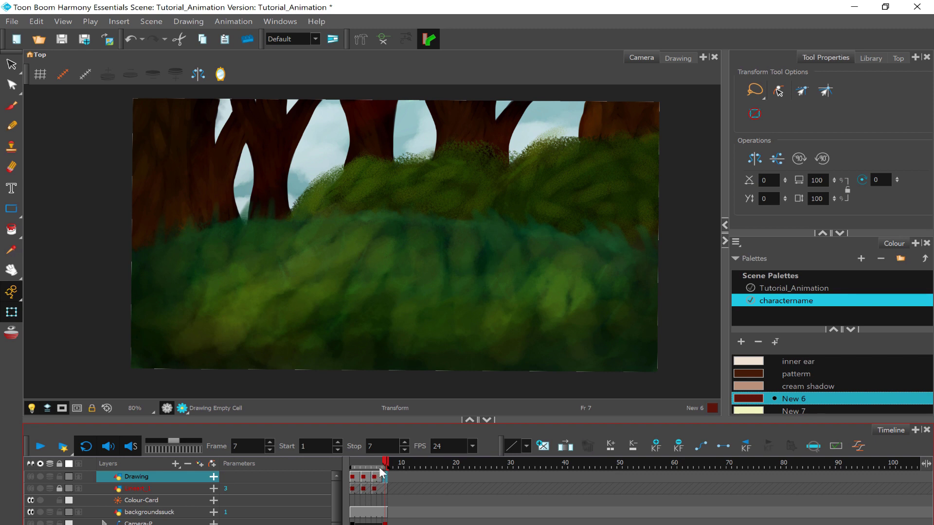
{"action": "left_click", "coordinate": [357, 476]}
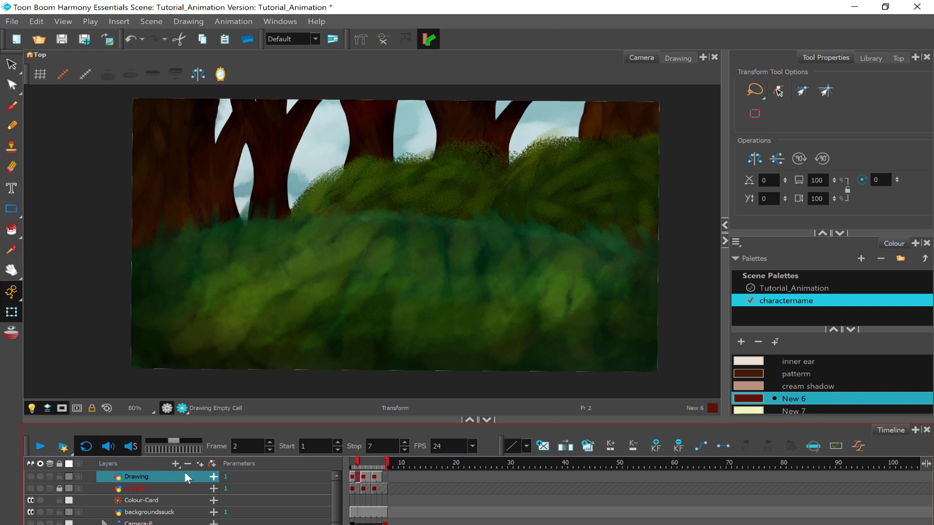
{"action": "left_click", "coordinate": [41, 446]}
{"action": "left_click", "coordinate": [41, 446]}
{"action": "left_click", "coordinate": [39, 451]}
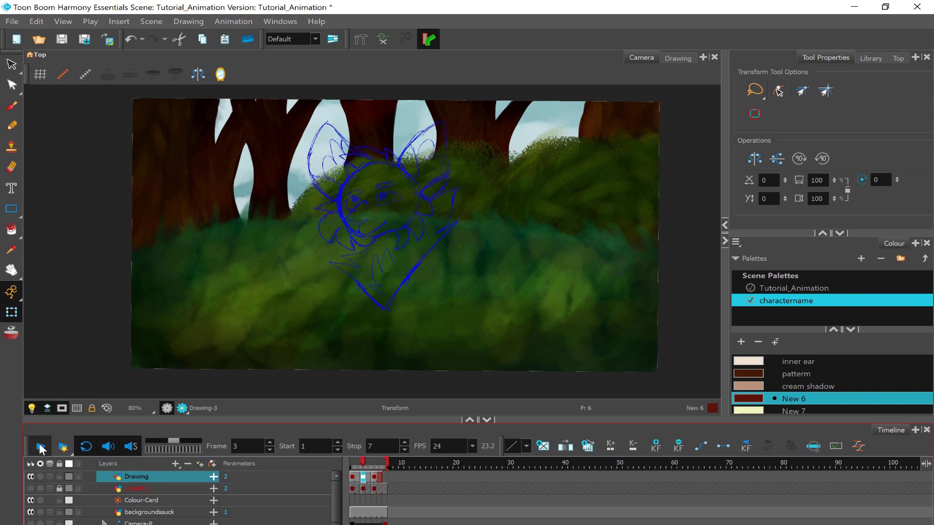
Step: Show and unlock the Lineart_1 layer with the Drawing layer hidden, and play the coloured animation
{"action": "left_click", "coordinate": [33, 485]}
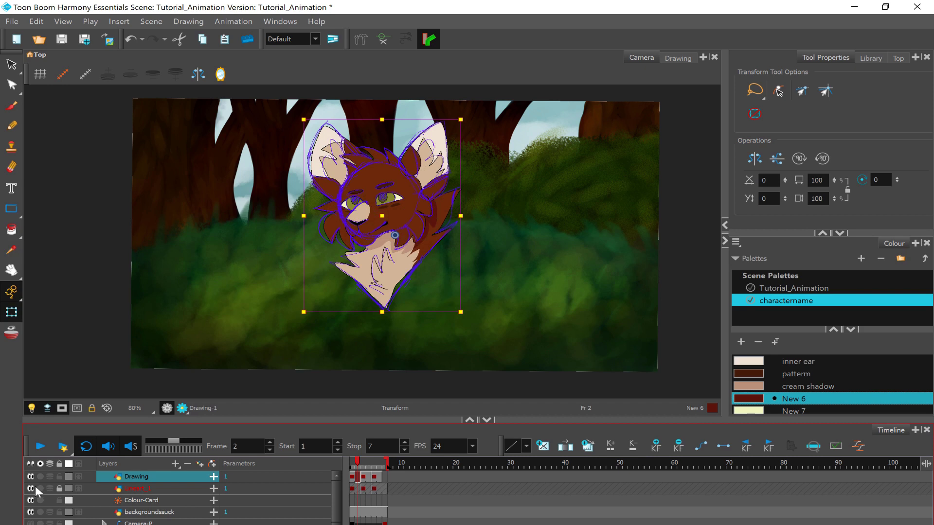
{"action": "left_click", "coordinate": [58, 487]}
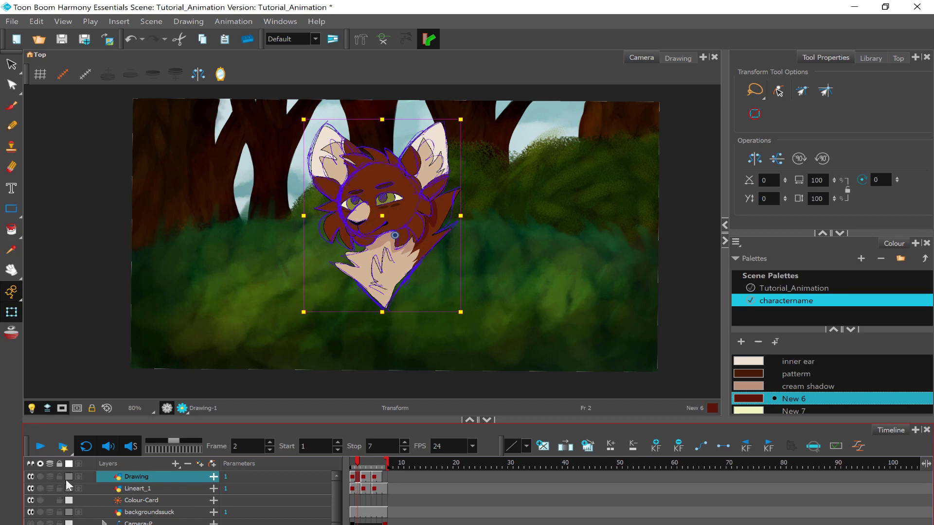
{"action": "left_click", "coordinate": [41, 446]}
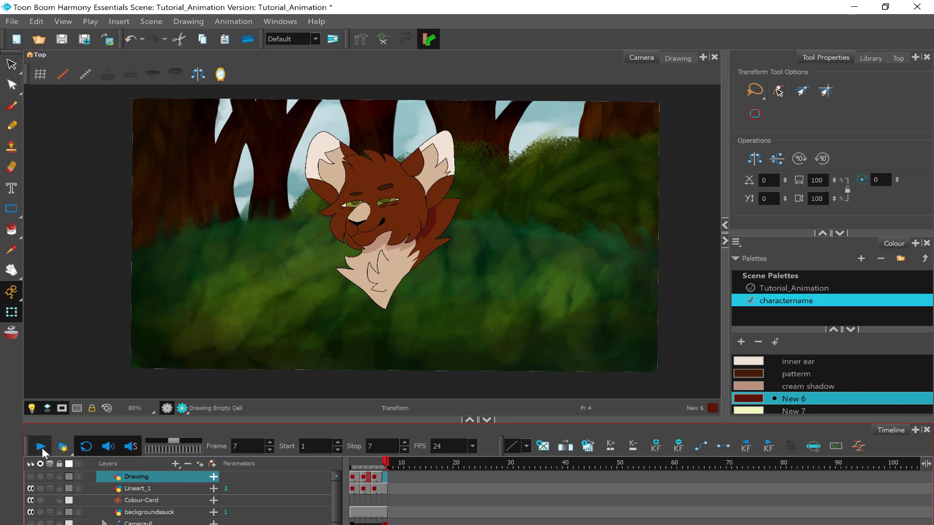
{"action": "left_click", "coordinate": [41, 448]}
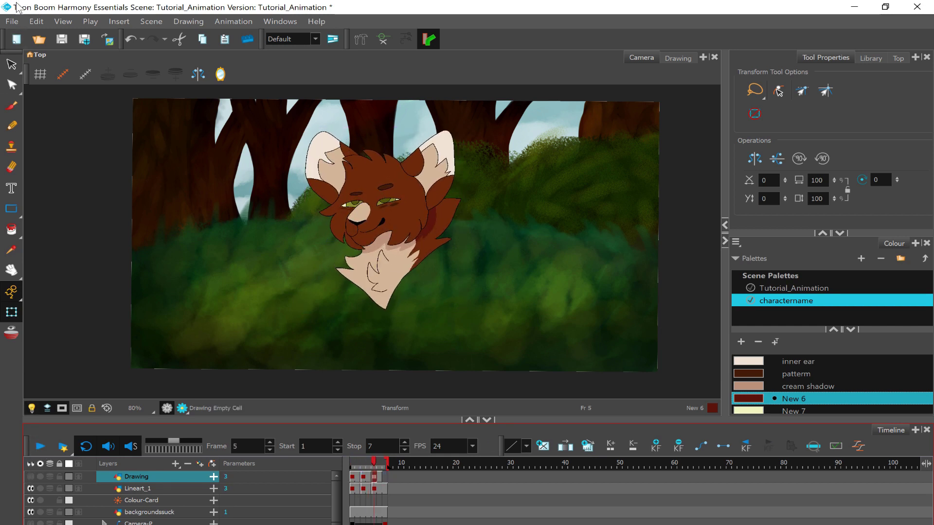
Step: Open the movie export settings to review the video format, frame range and resolution, and close them without exporting
{"action": "left_click", "coordinate": [12, 22]}
{"action": "mouse_move", "coordinate": [66, 151]}
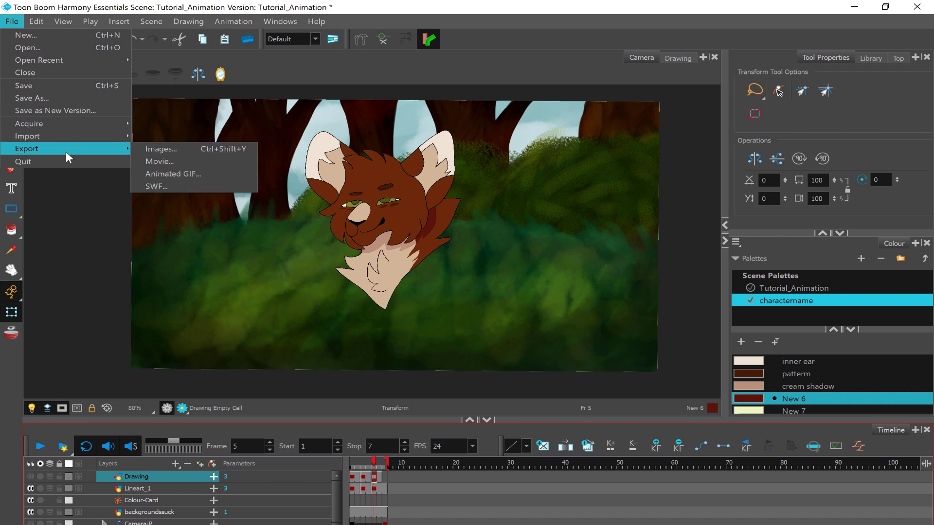
{"action": "left_click", "coordinate": [163, 161]}
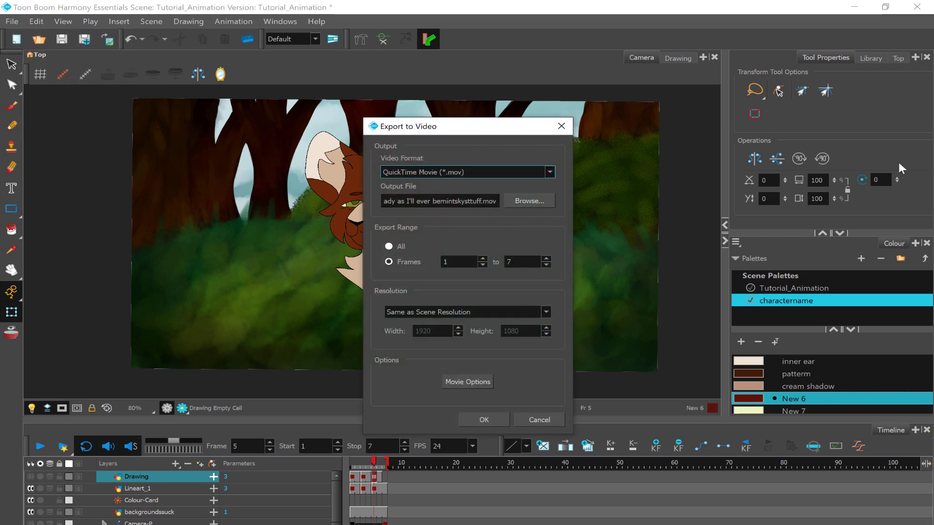
{"action": "left_click", "coordinate": [559, 128]}
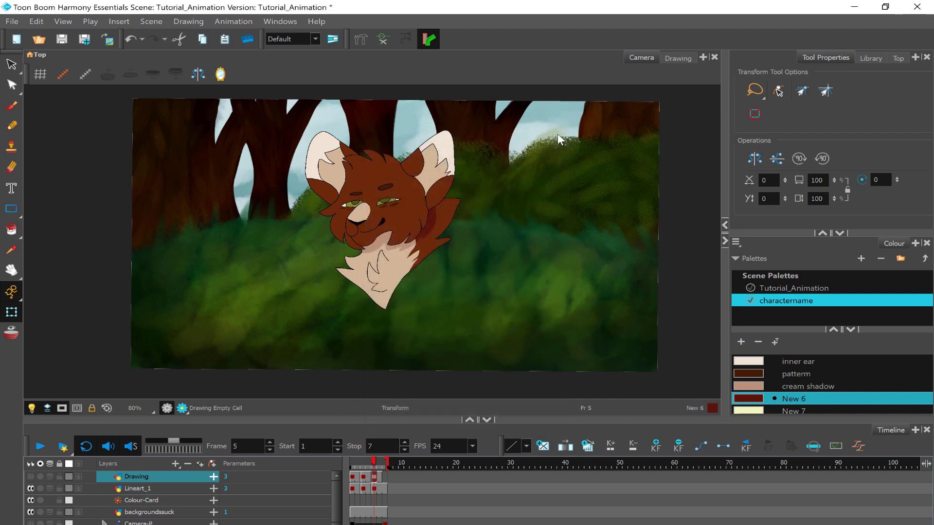
Step: View the available export types without choosing one, and clear the layer selection
{"action": "left_click", "coordinate": [11, 22]}
{"action": "mouse_move", "coordinate": [60, 145]}
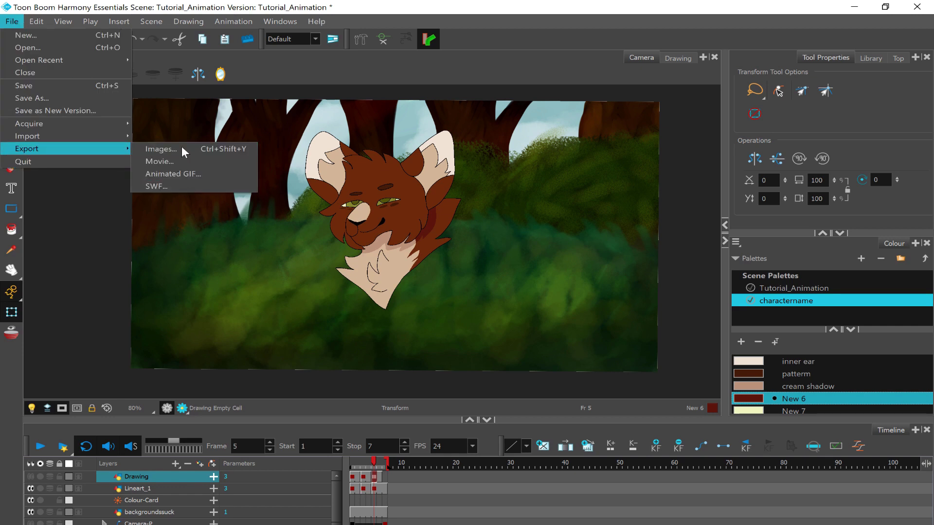
{"action": "left_click", "coordinate": [98, 257]}
{"action": "left_click", "coordinate": [99, 256]}
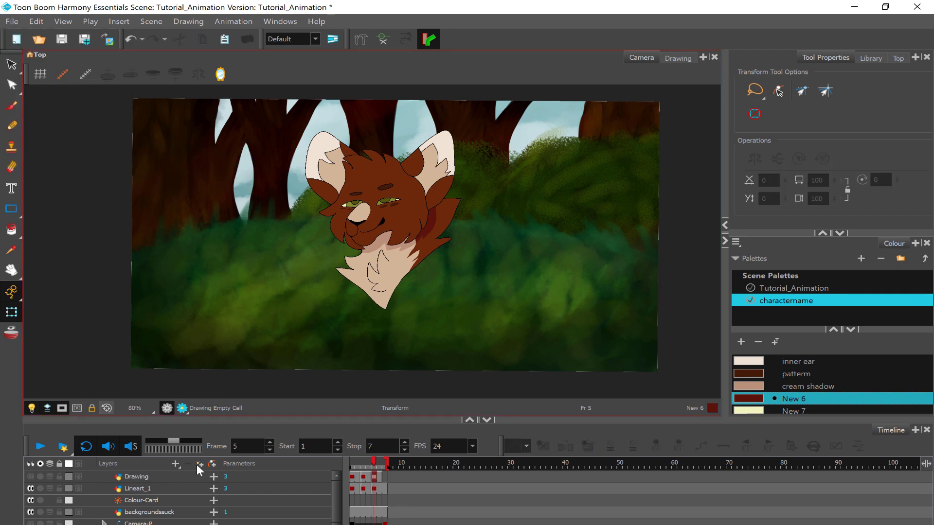